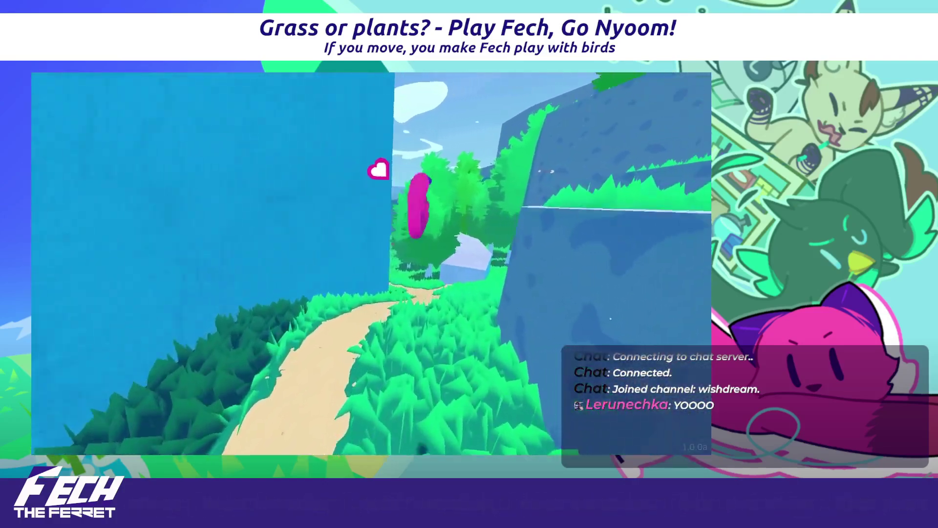
Step: Open the found items inventory and dress the ferret in the Comfy Yellow Socks and Fashion Beret
key(Tab)
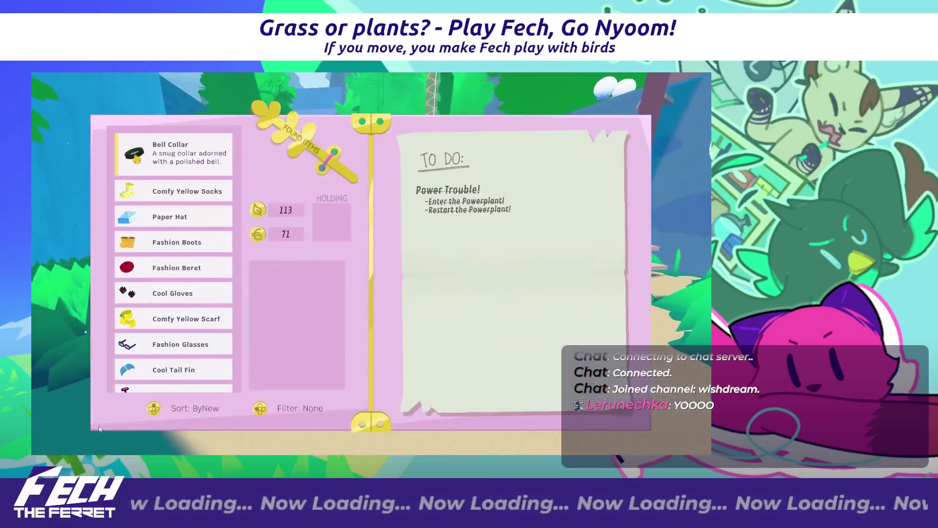
key(Return)
key(Down)
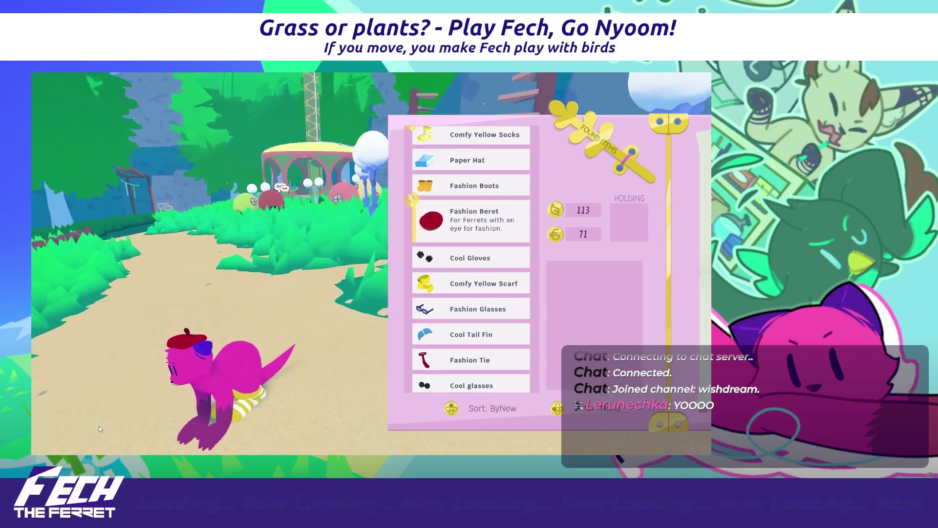
key(Down)
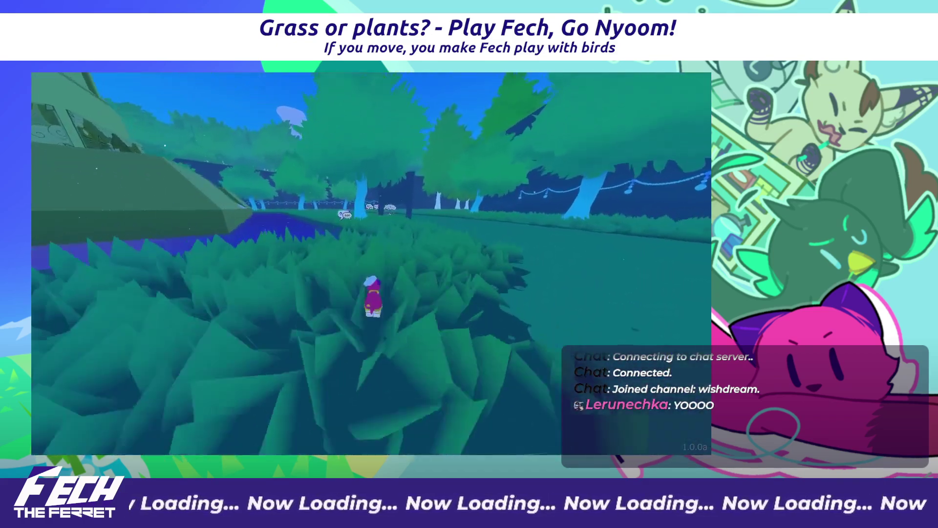
Step: Run the ferret through the grass and along the shaded forest path
key(w)
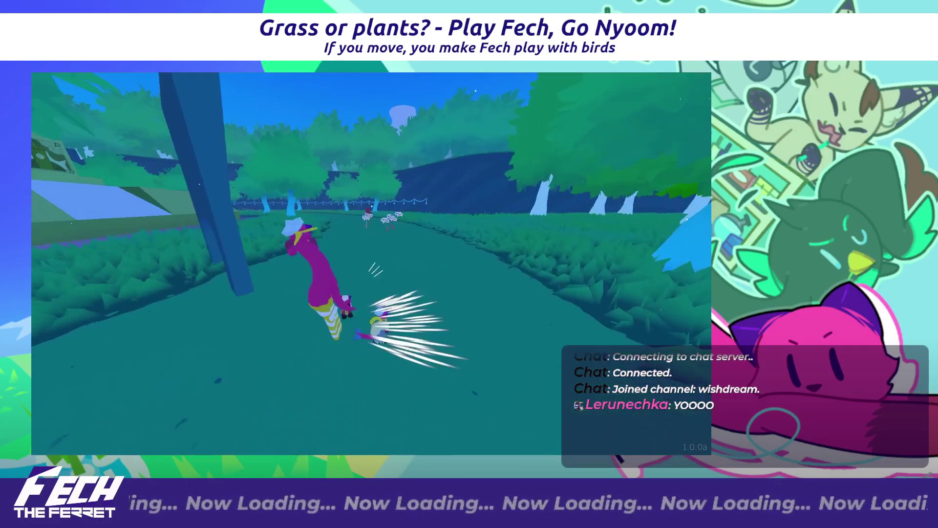
key(w)
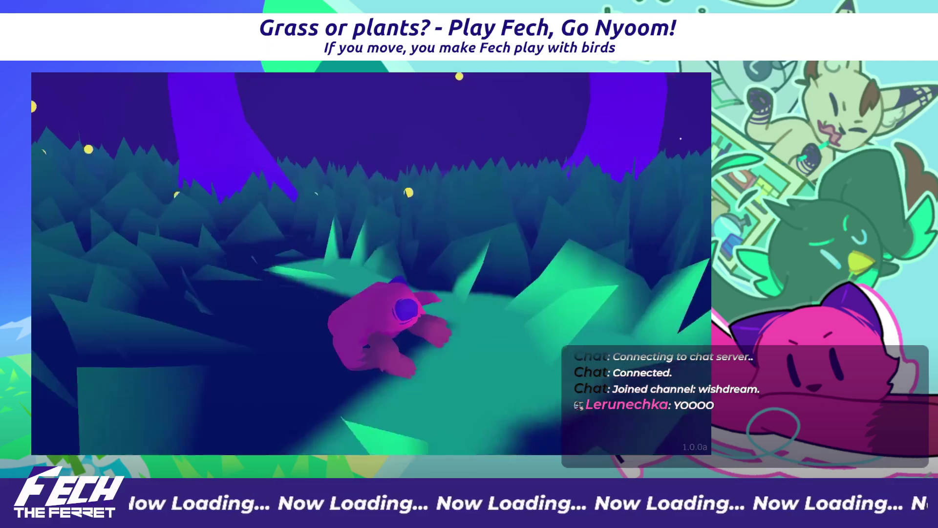
key(w)
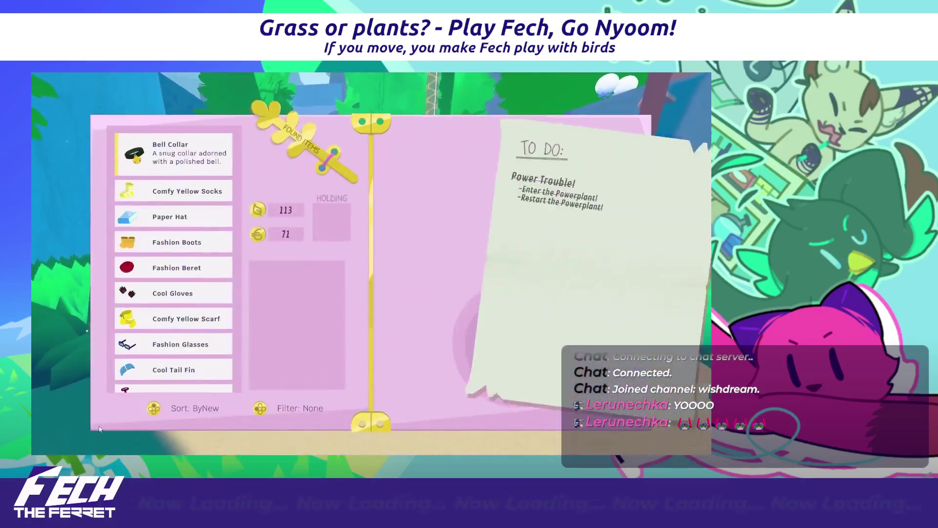
Step: Dress the ferret in the Comfy Yellow Socks and Fashion Beret, and run it onto the forest path
key(Return)
key(Down)
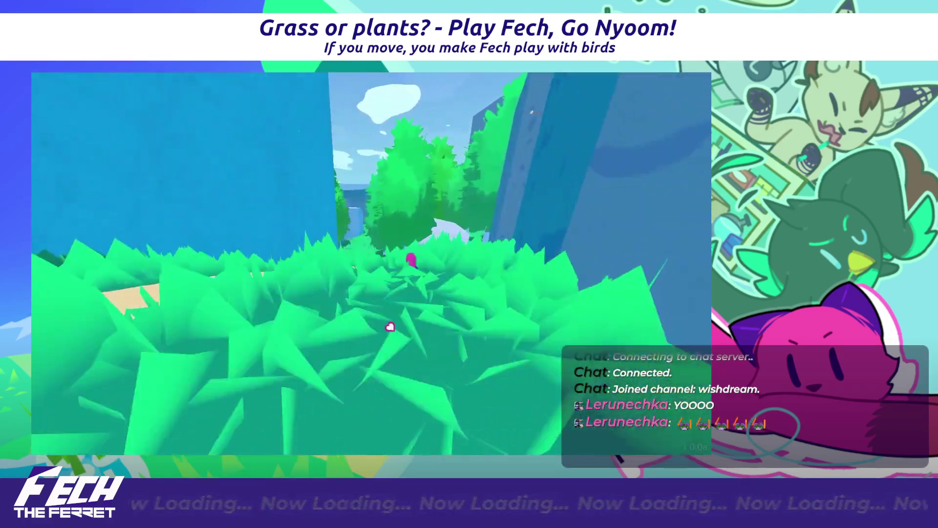
key(Tab)
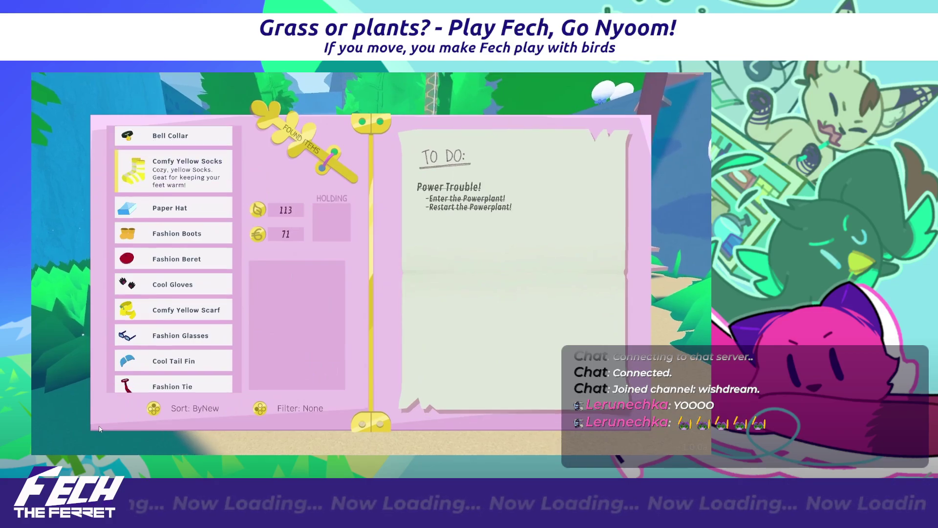
key(Return)
key(Down)
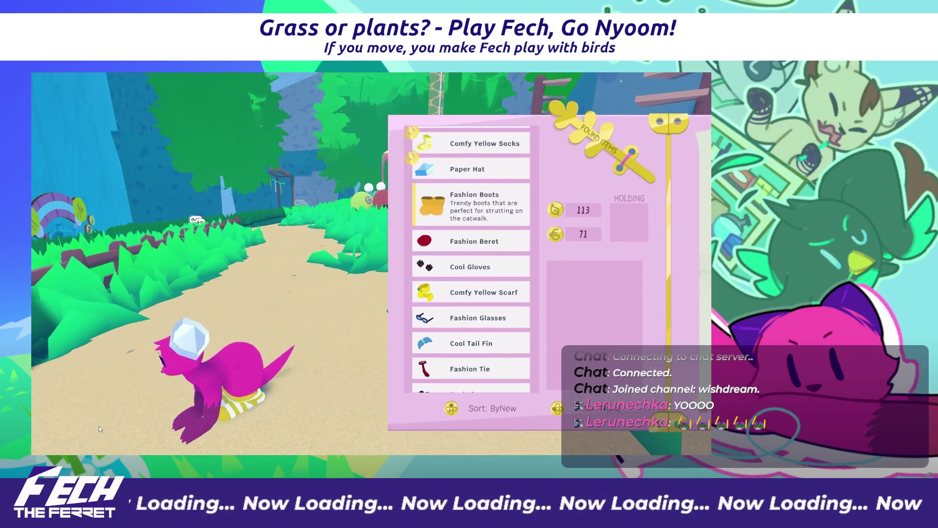
key(Down)
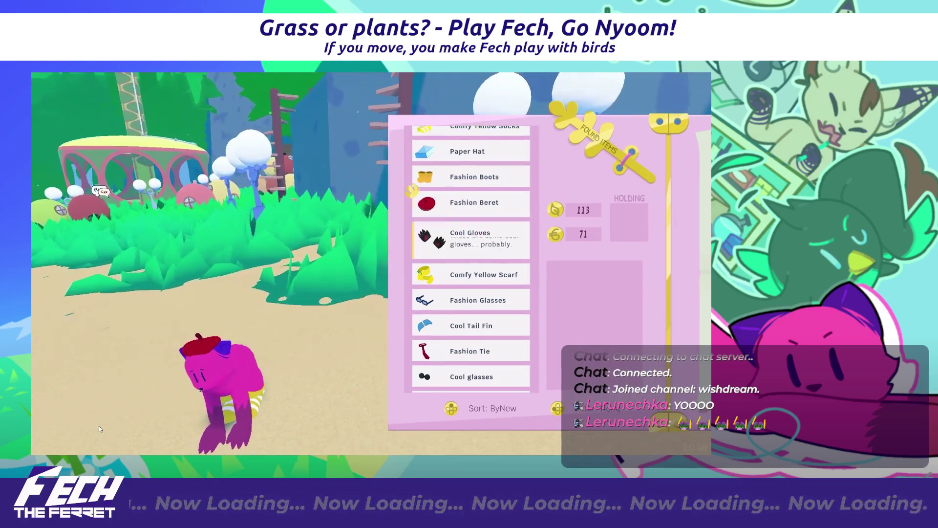
key(Down)
key(Down)
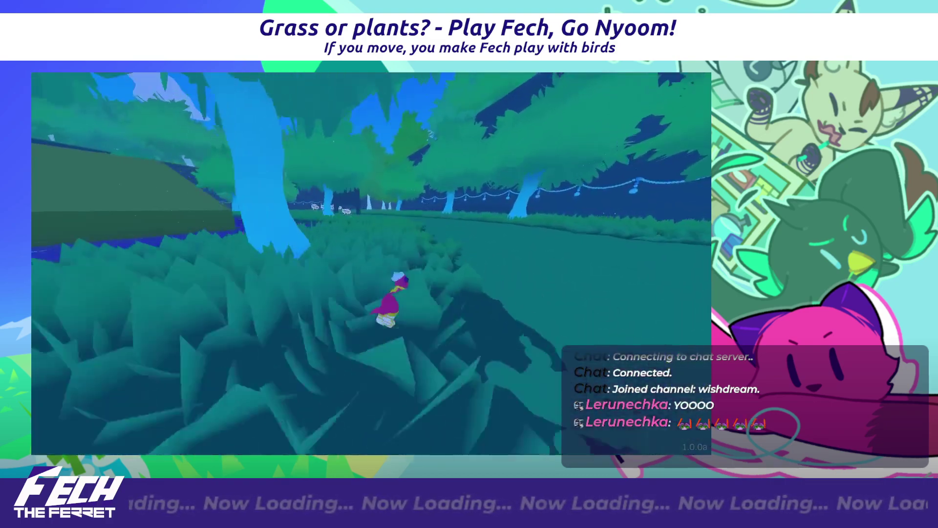
key(w)
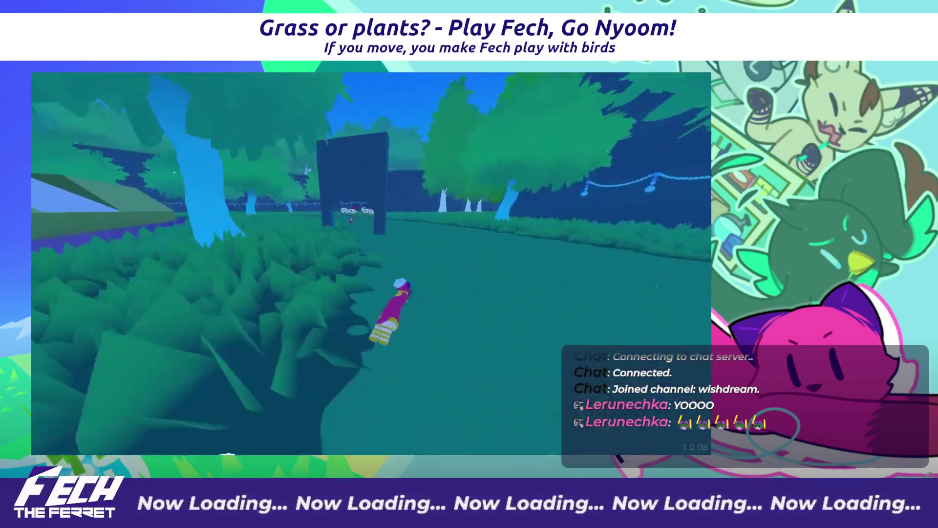
key(space)
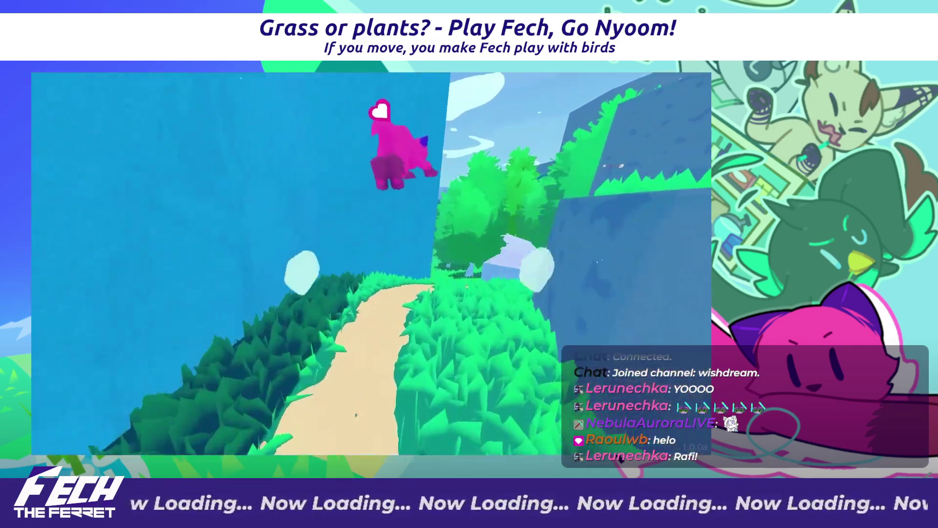
Step: Equip the Fashion Beret and Comfy Yellow Scarf on the ferret, and run it down the forest path
key(Escape)
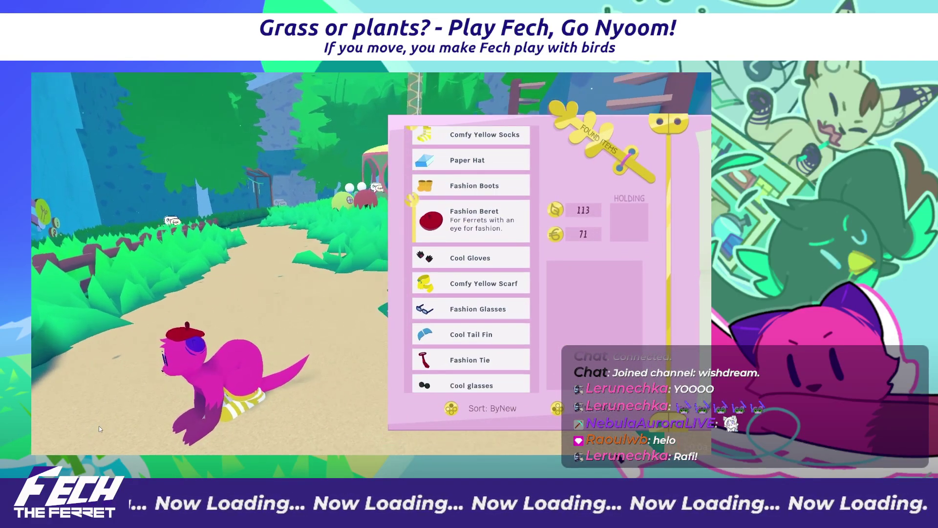
key(Down)
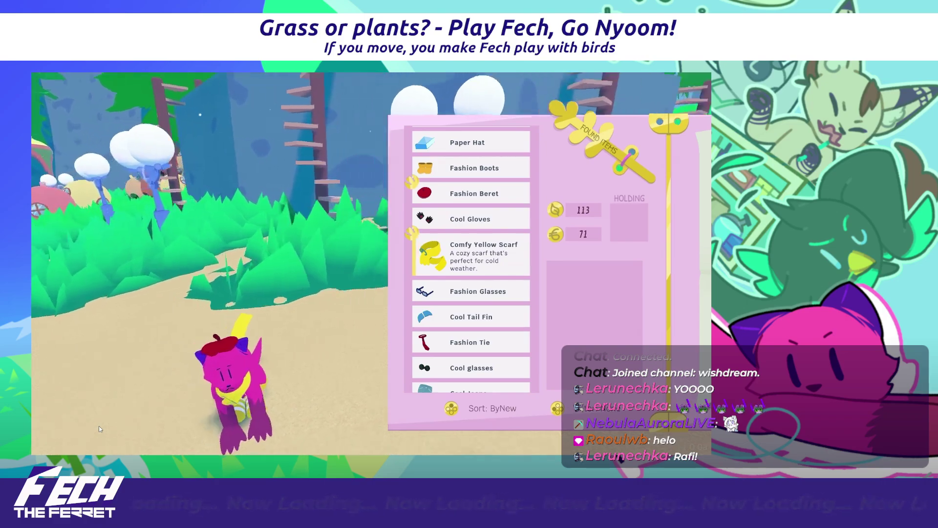
key(Down)
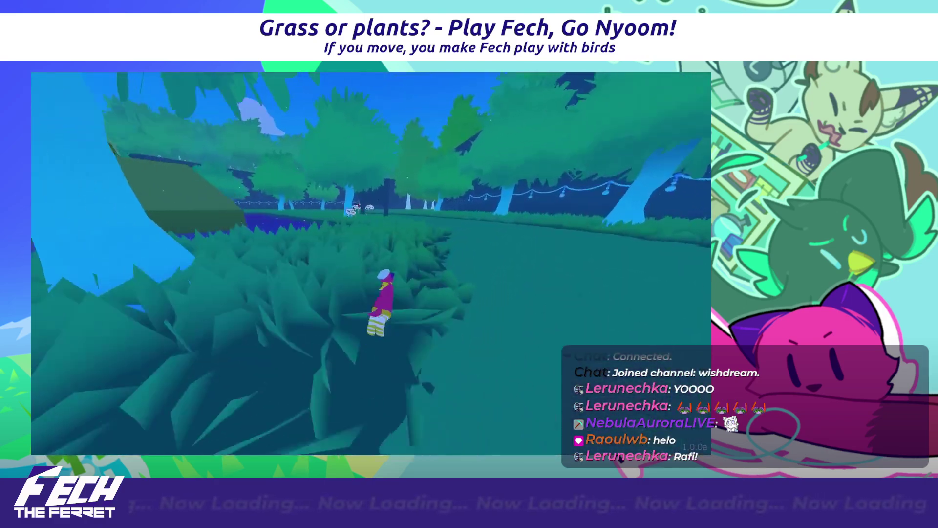
key(w)
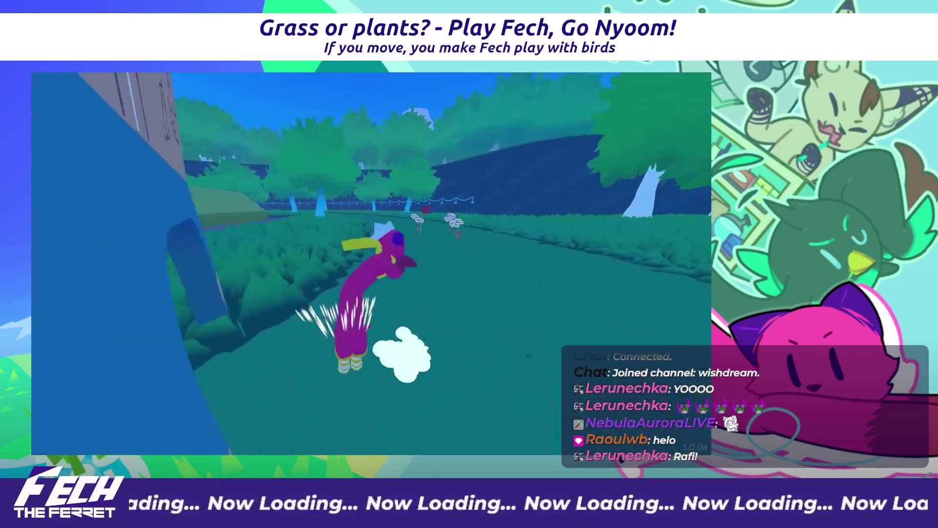
key(e)
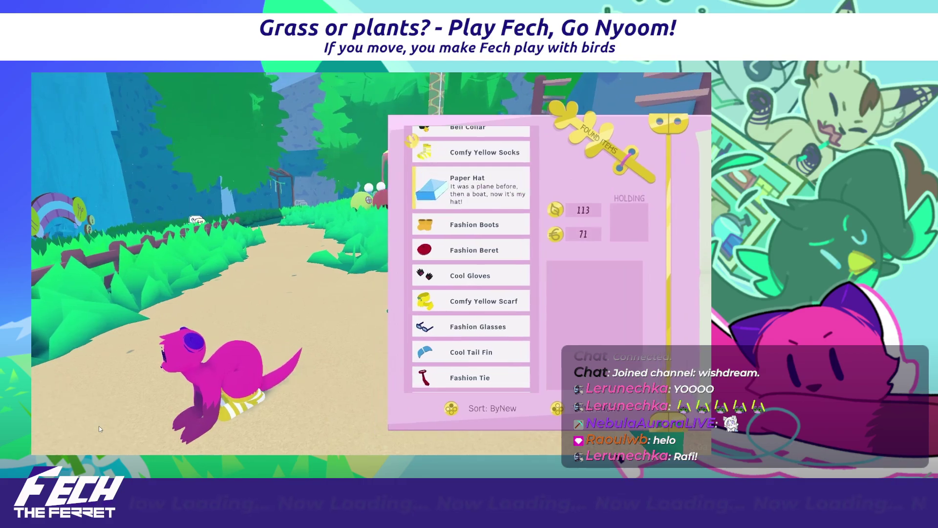
Step: Put the Fashion Beret and Comfy Yellow Scarf on the ferret from the found items
key(Return)
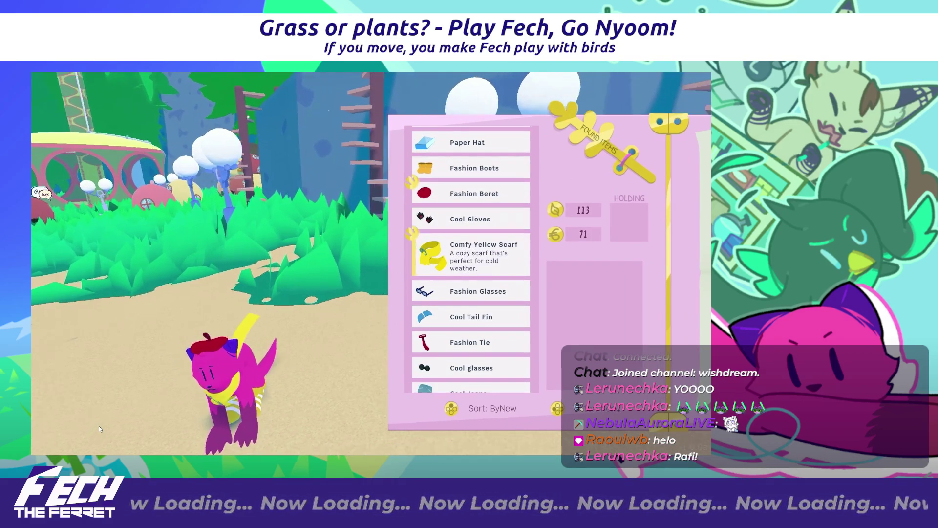
key(Down)
key(Return)
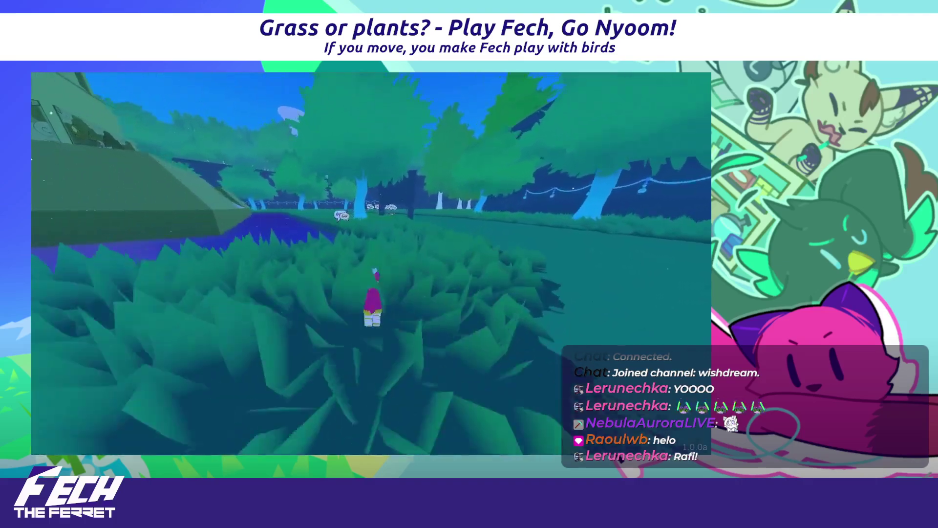
Step: Run the ferret along the forest path and talk to the rat playing in the fountain
key(w)
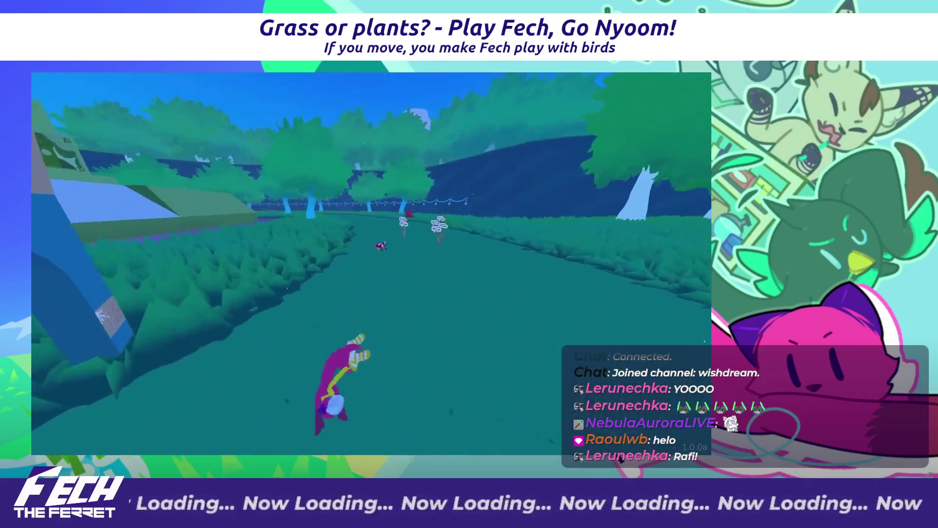
key(w)
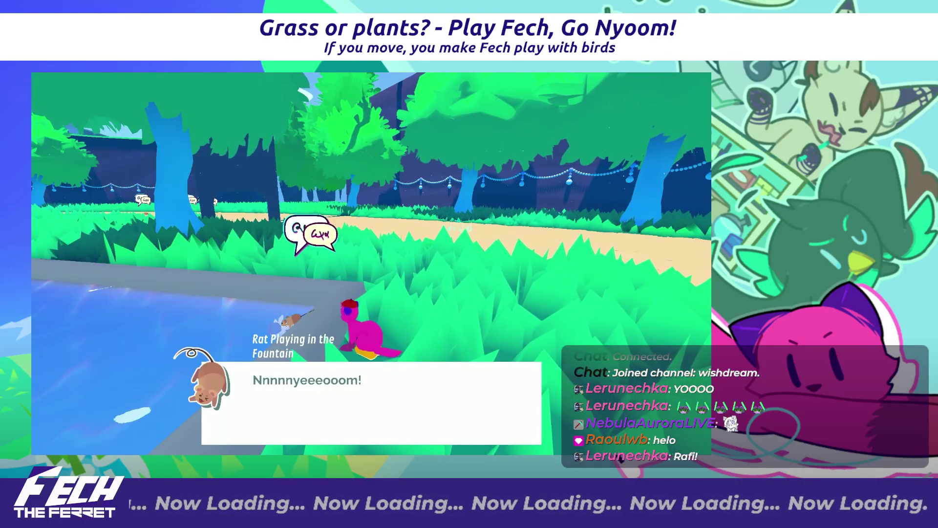
key(Return)
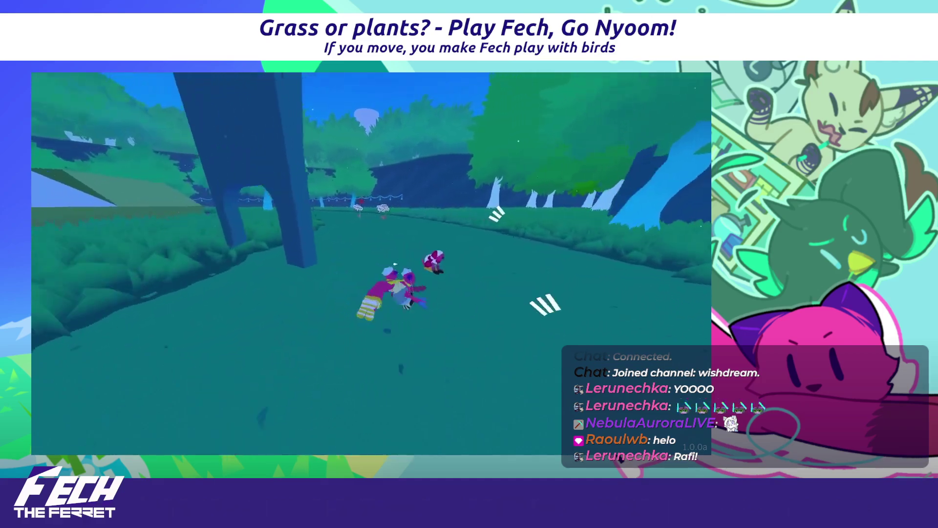
Step: Run on to the Carny Goose and answer its question about being ready to play with "Am I?!"
key(w)
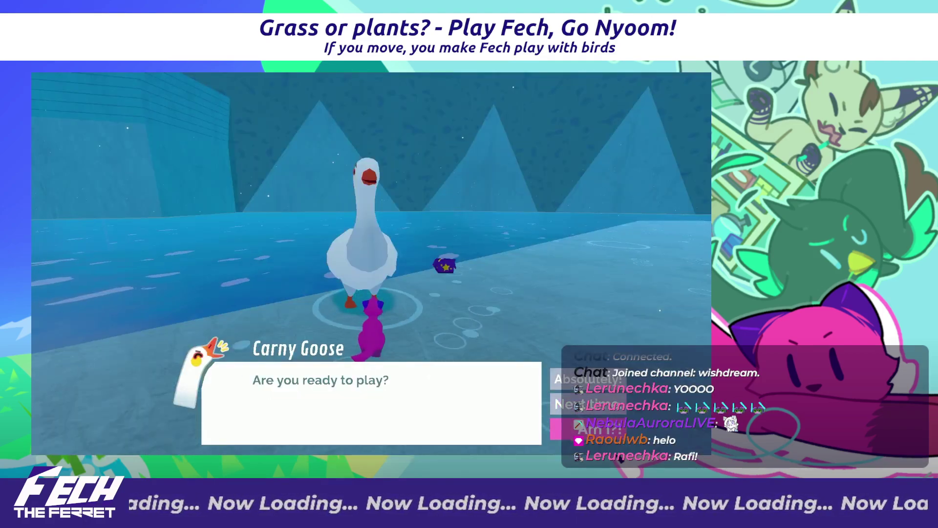
key(space)
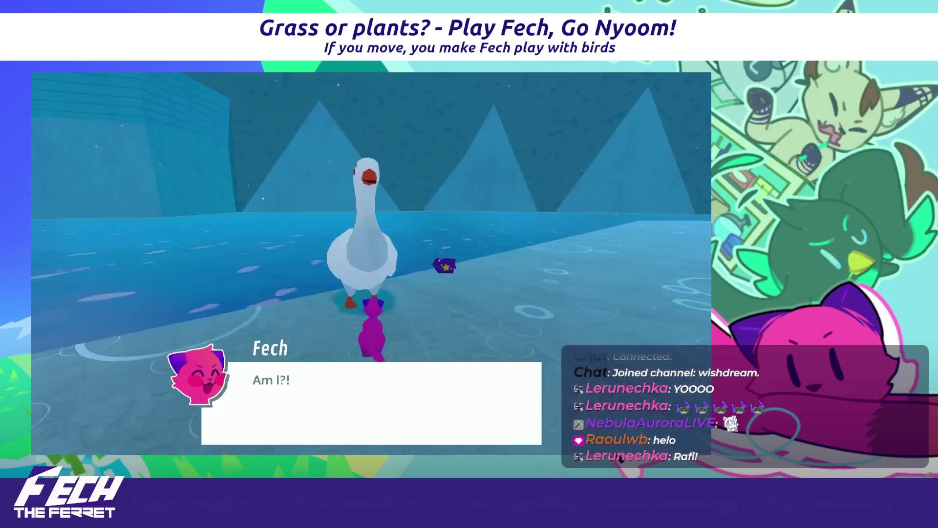
key(space)
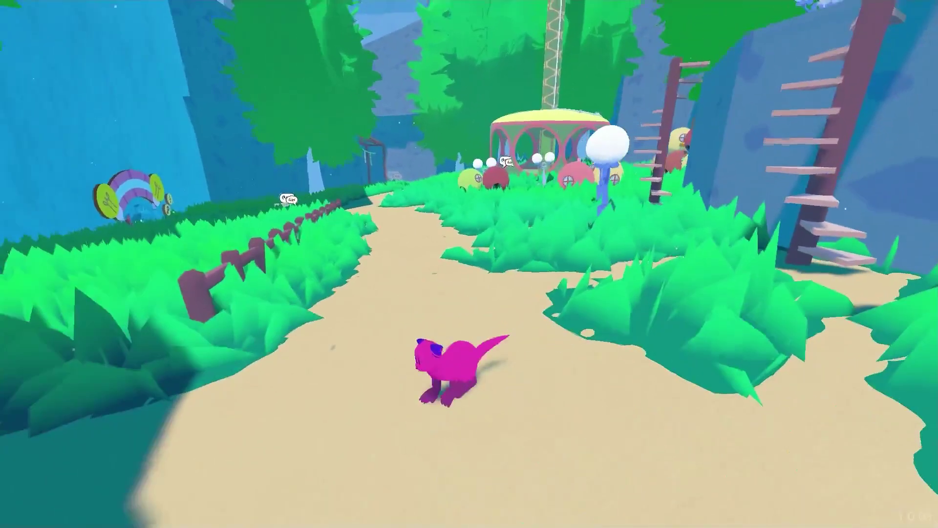
Step: Open the found items inventory and equip the Comfy Yellow Socks and Paper Hat on the ferret
key(Tab)
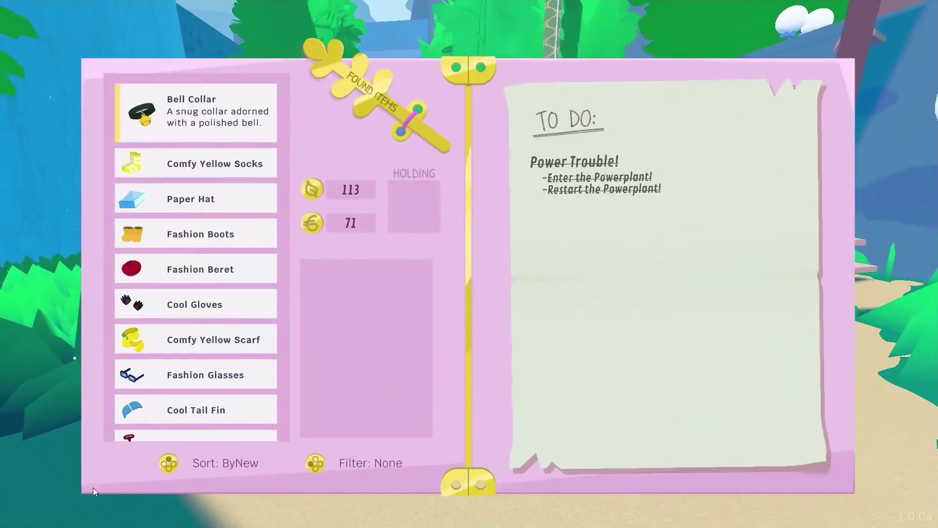
key(Down)
key(Return)
key(Down)
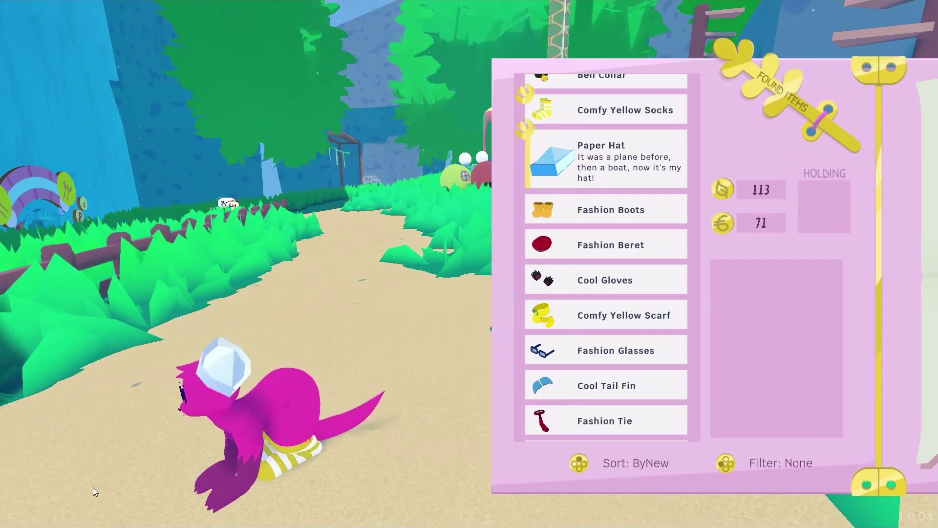
Step: Replace the Paper Hat with the Fashion Beret and add the Comfy Yellow Scarf to the ferret's outfit
key(Down)
key(Down)
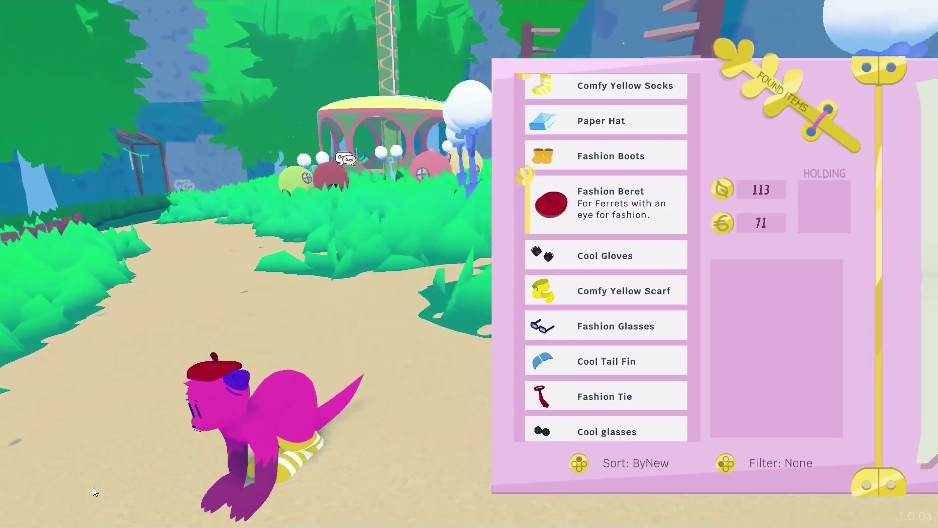
key(Down)
key(Down)
key(Down)
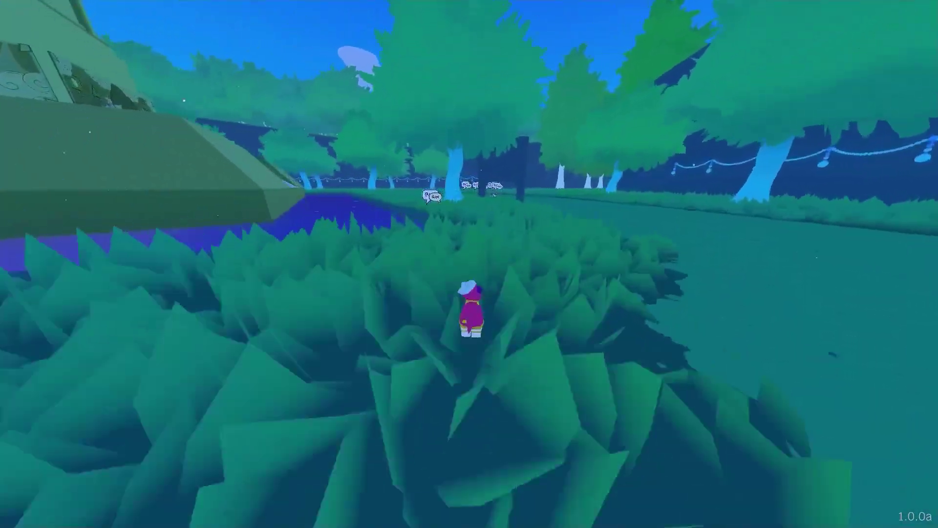
Step: Run and jump the ferret through the grass beside the fountain and talk to the rat playing there
key(w)
key(space)
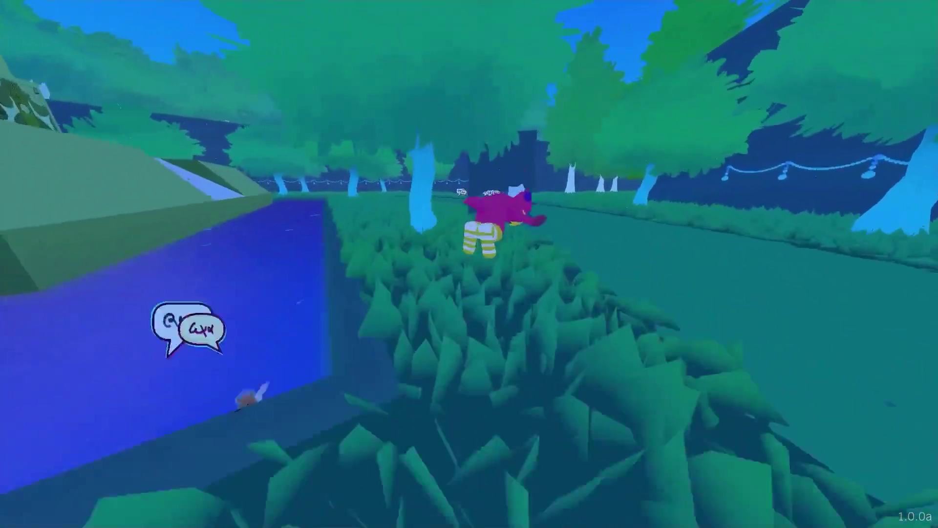
key(space)
key(w)
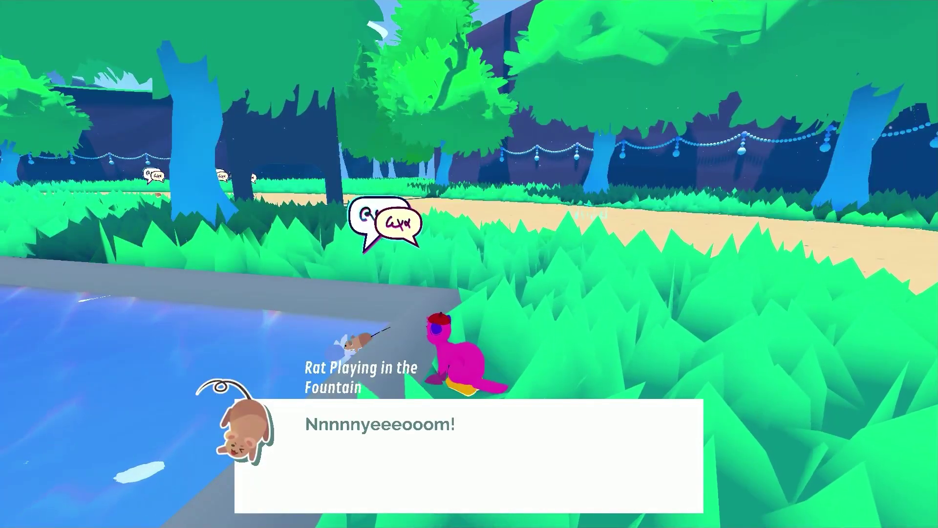
Step: Finish the rat's dialogue and run the ferret onward along the forest path
key(space)
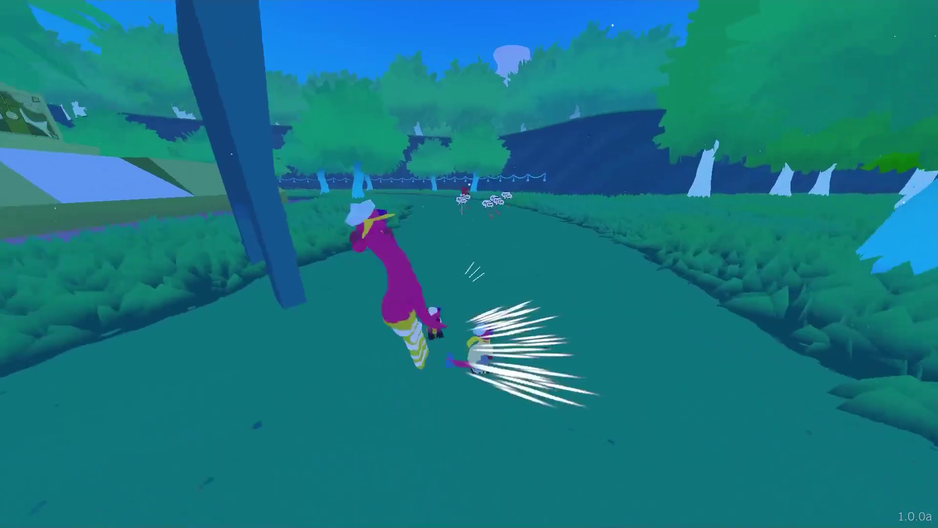
key(w)
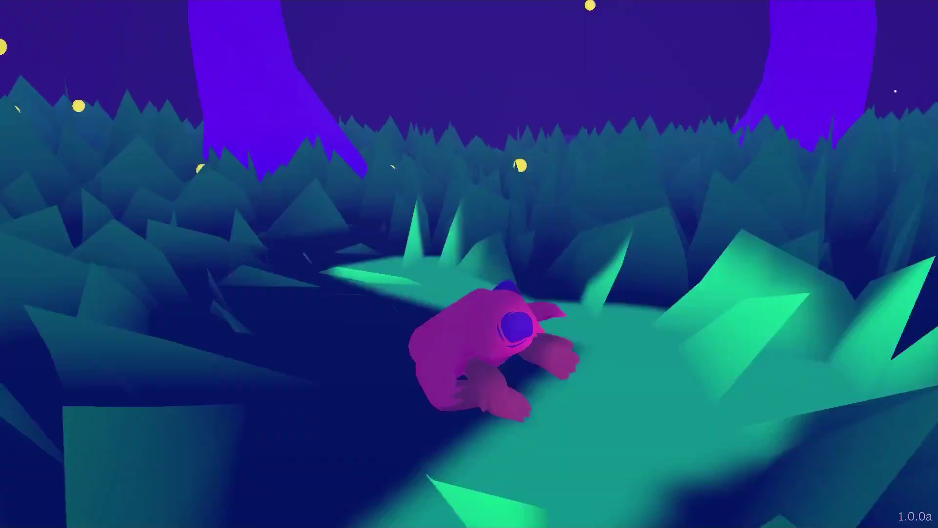
key(w)
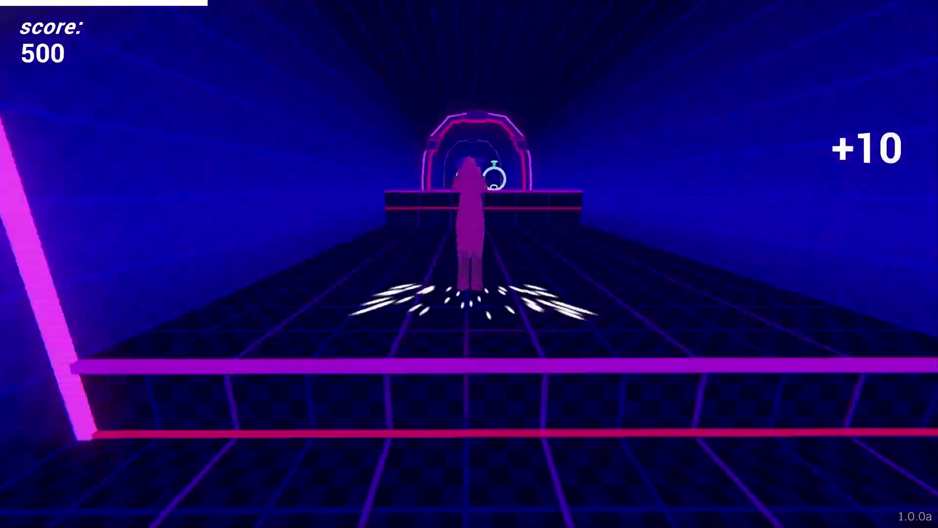
Step: Run and jump the ferret through the neon tunnel and along the ice course, and continue the conversation with the goose
key(w)
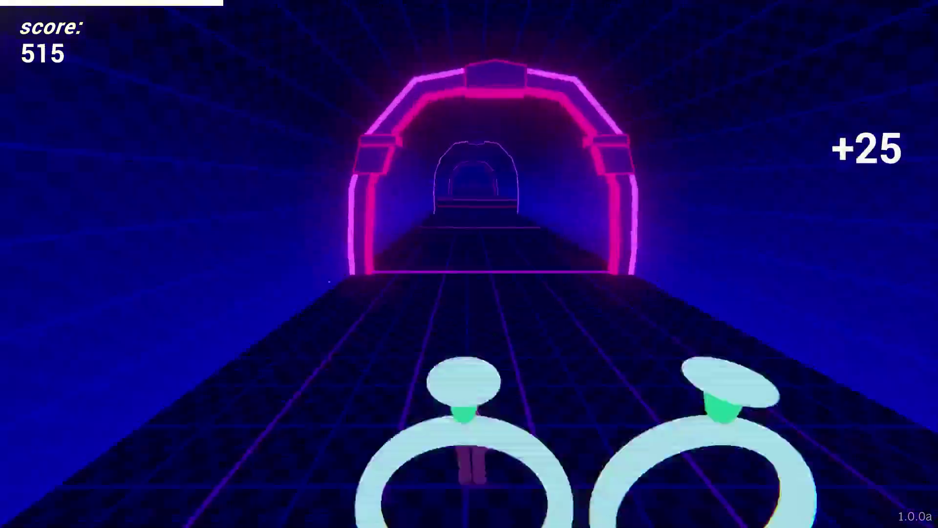
key(space)
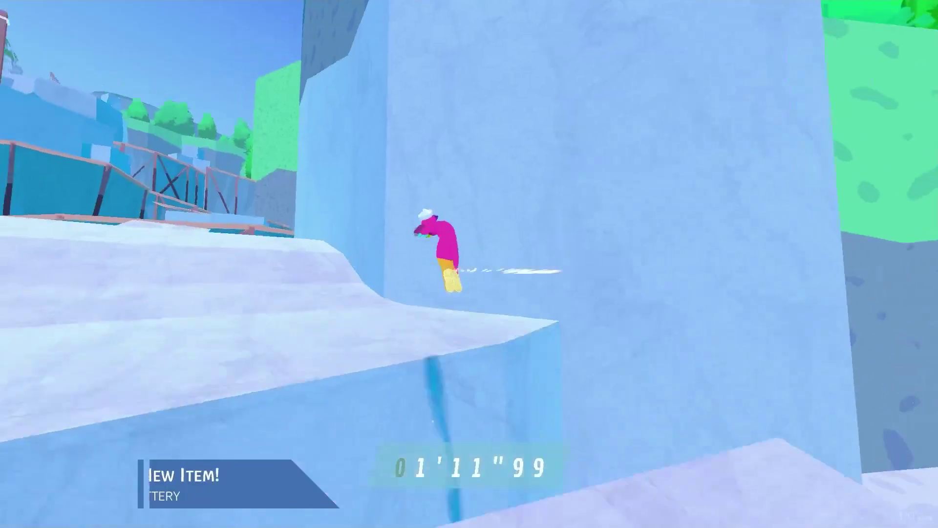
key(w)
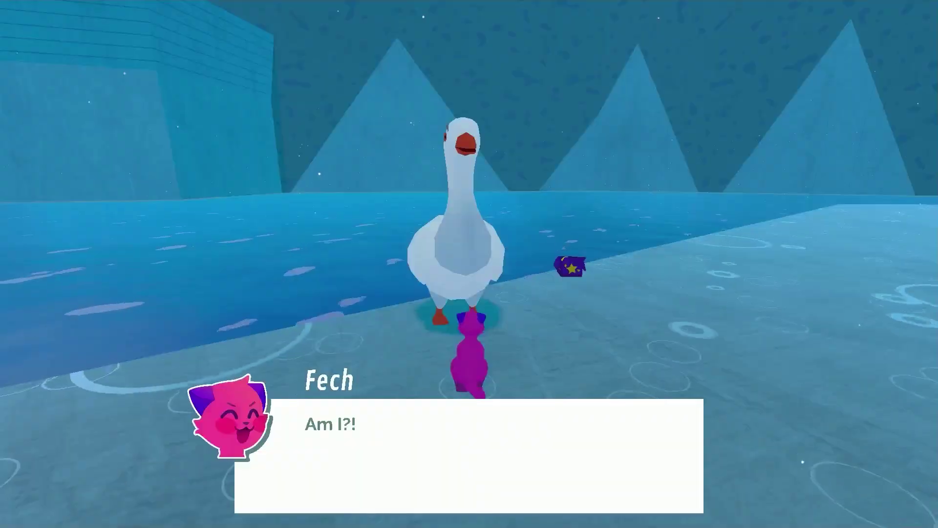
key(space)
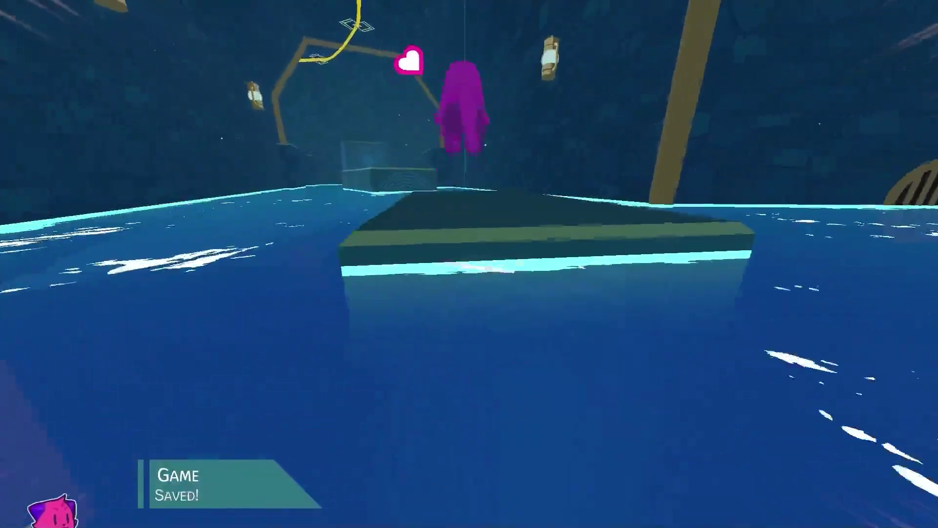
Step: Jump the ferret across the floating platforms in the flooded tunnel and on along its stone side wall
key(w)
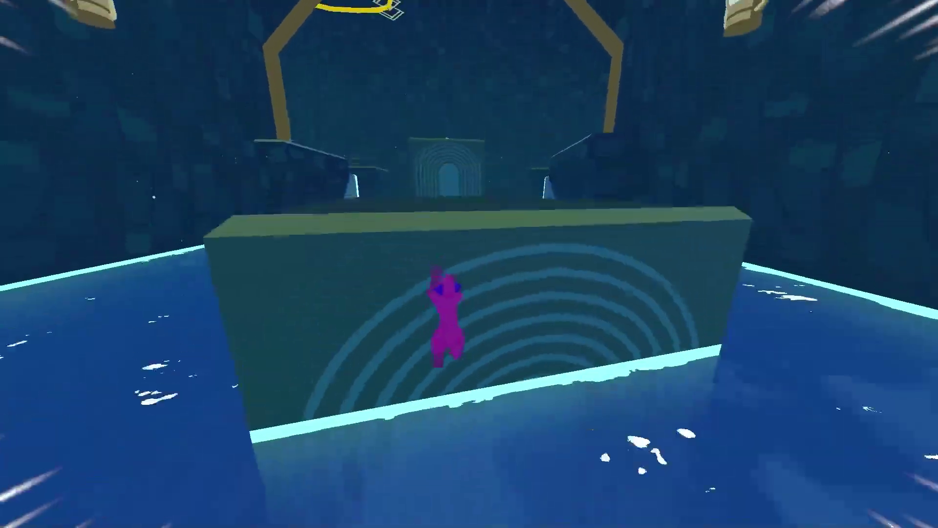
key(w)
key(space)
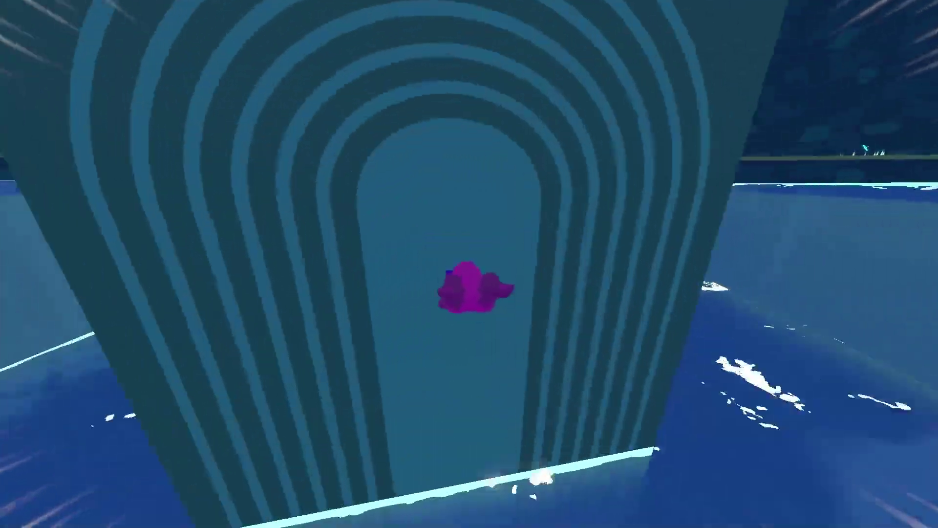
key(w)
key(space)
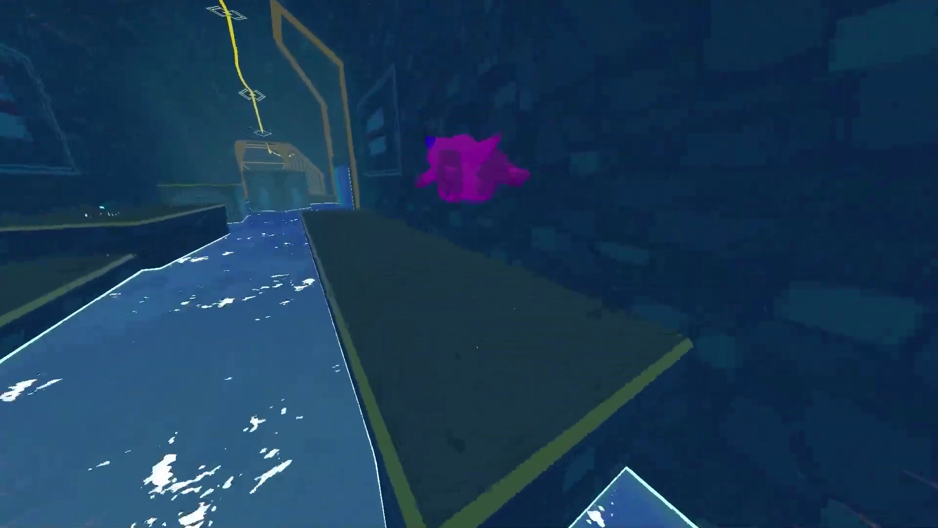
key(w)
key(space)
key(space)
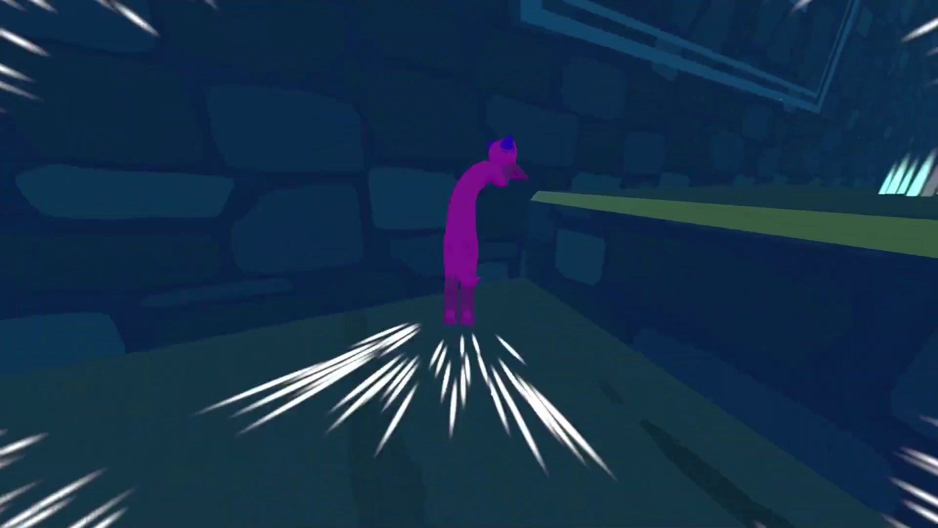
Step: Run and jump the ferret along the stone ledge past the glowing crystals towards the wooden frame
key(w)
key(space)
key(space)
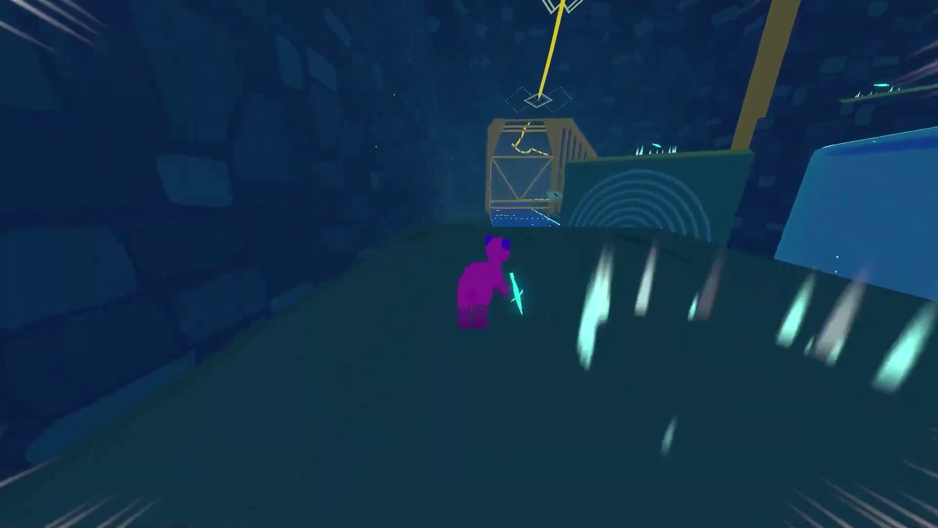
key(w)
key(space)
key(space)
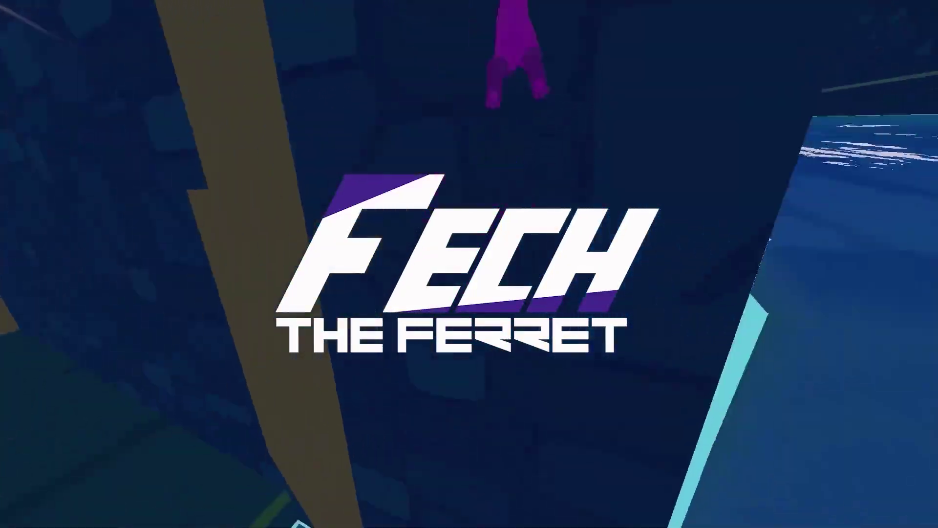
Step: Run the ferret along the canal ledge into the large round chamber and jump towards the grassy island
key(w)
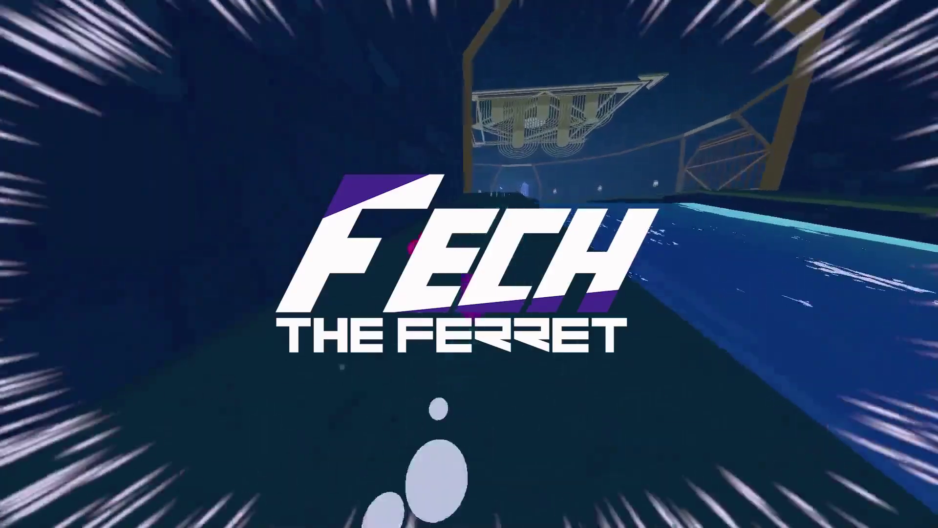
key(w)
key(w)
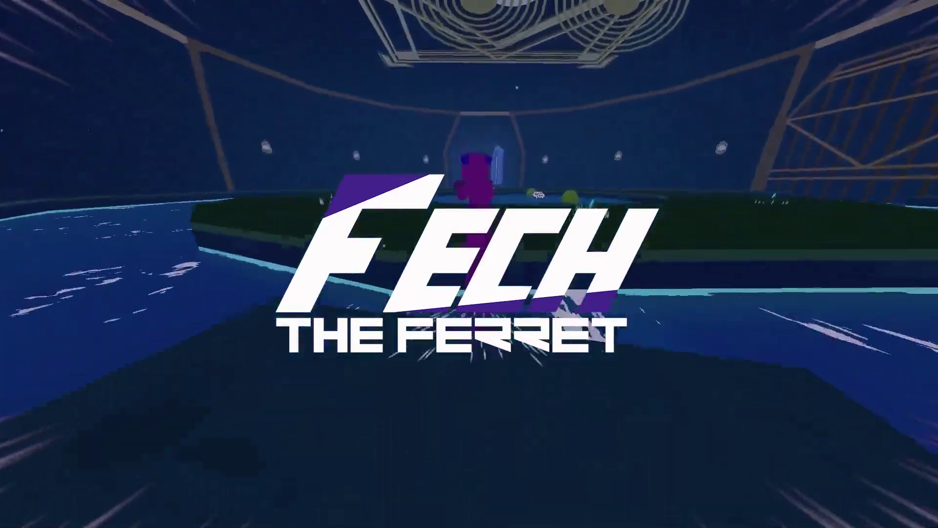
key(space)
key(w)
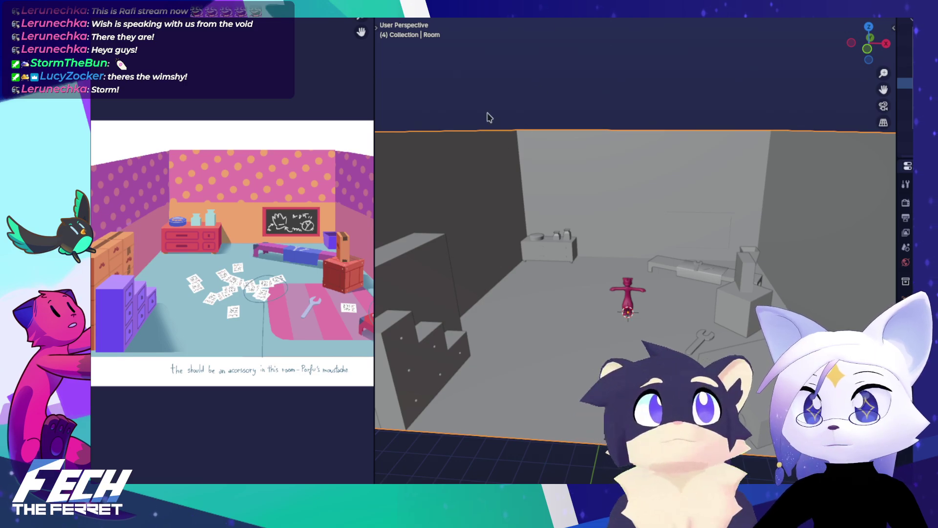
Step: In Blender, view the room model closer around the ferret and set the viewport lighting to Flat
scroll(643, 260, up, 6)
drag(621, 233, 629, 193)
scroll(652, 185, down, 2)
scroll(620, 204, down, 2)
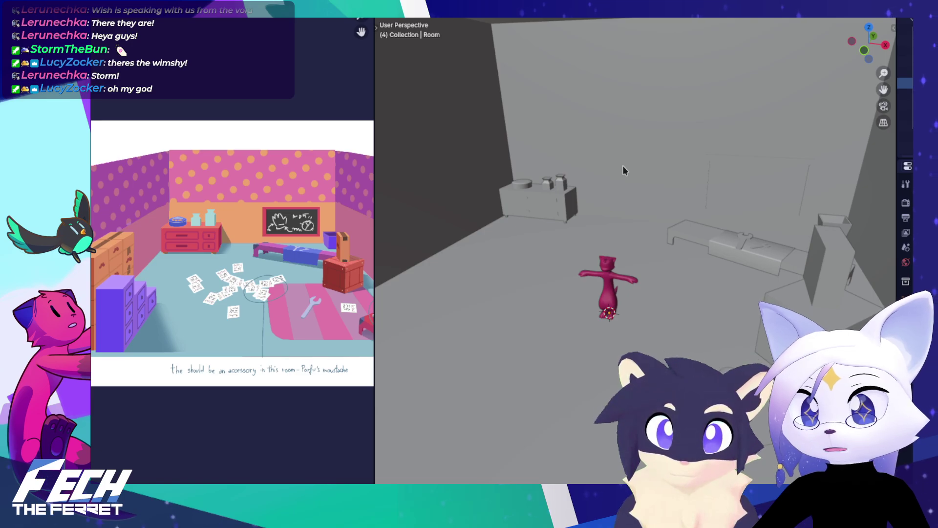
scroll(621, 173, down, 3)
scroll(622, 174, up, 3)
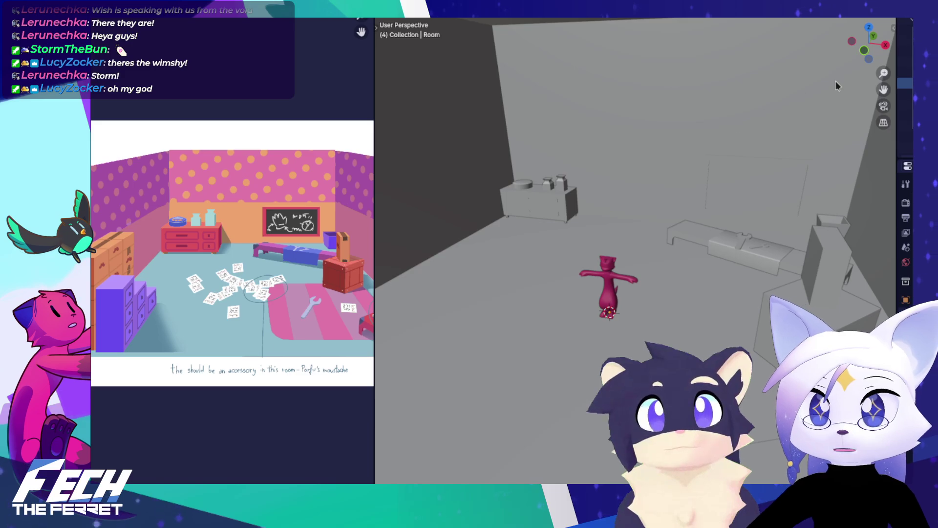
click(890, 19)
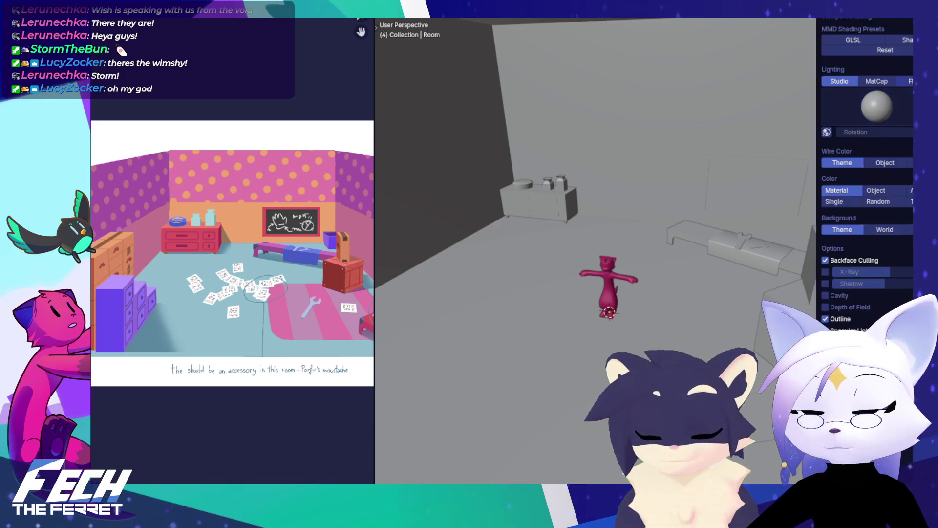
click(906, 82)
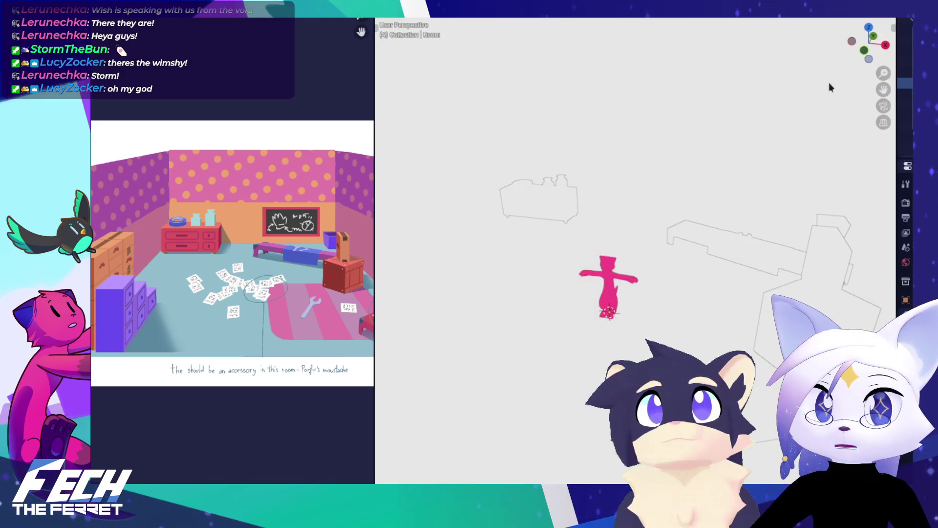
Step: Check the flat-shaded room without viewport overlays, restore them and turn off the Outline shading option
key(alt+shift+z)
key(shift+alt+z)
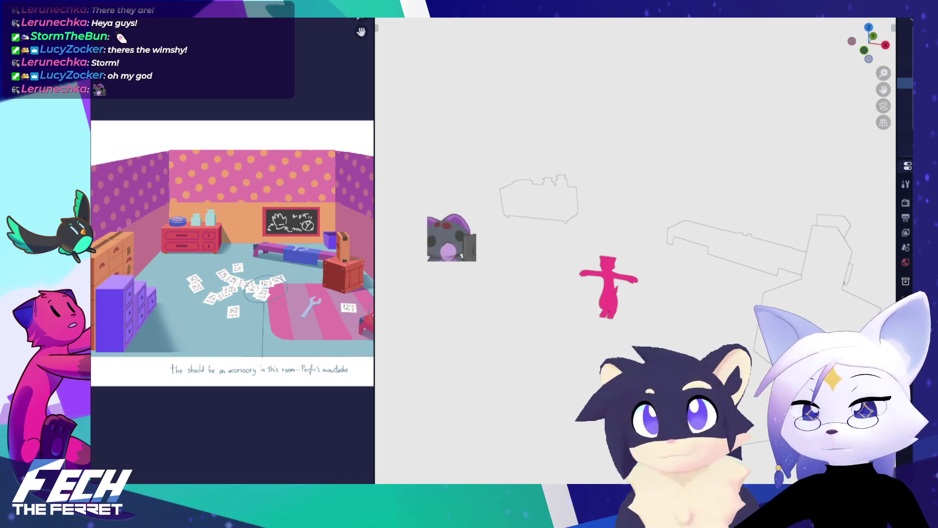
click(910, 20)
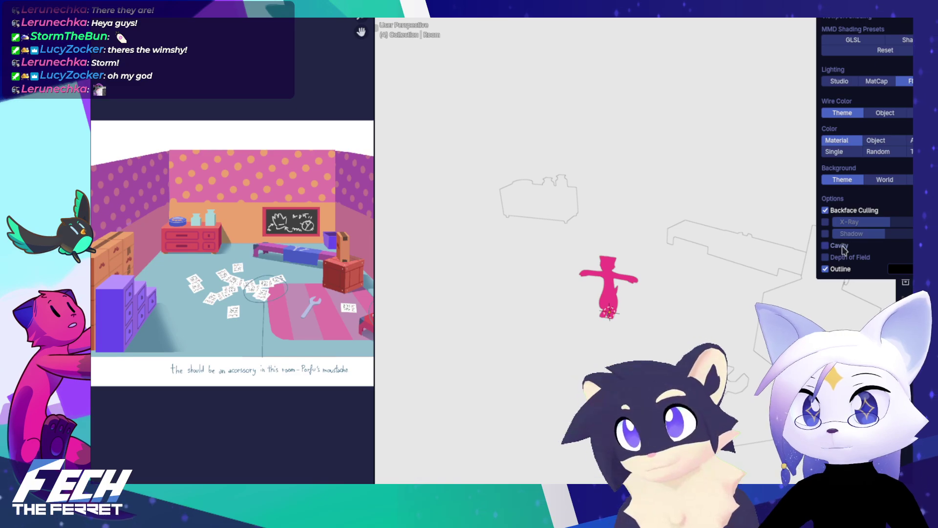
click(836, 270)
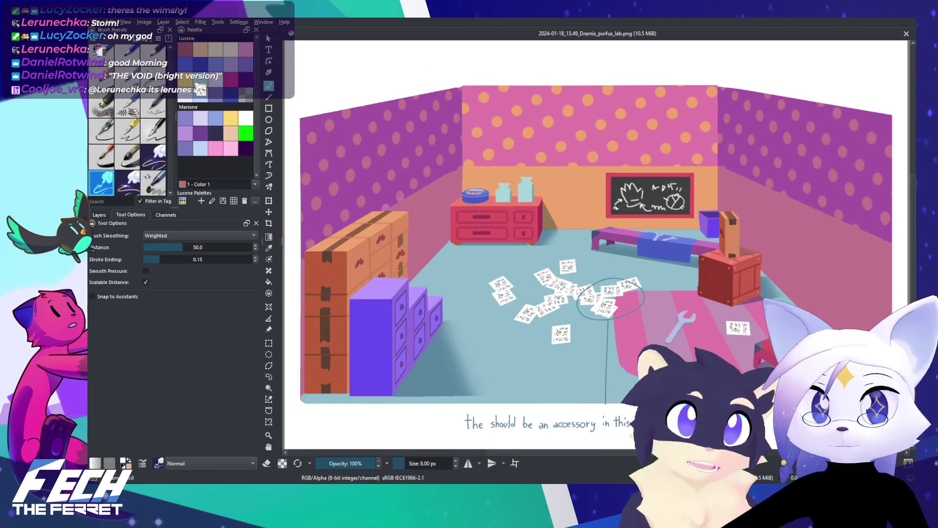
Step: In Krita, close the Dramis_porfus_lab.png concept image and create a new blank square document
click(906, 34)
click(273, 103)
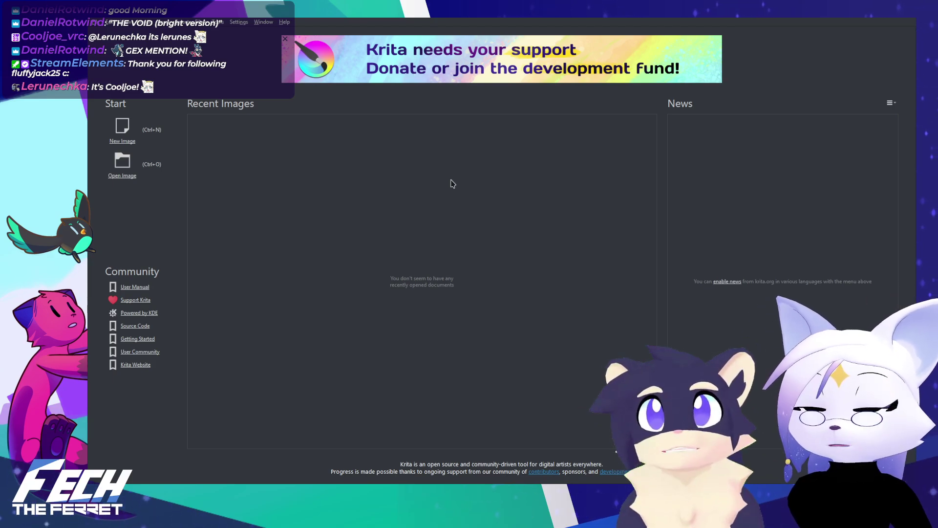
click(575, 364)
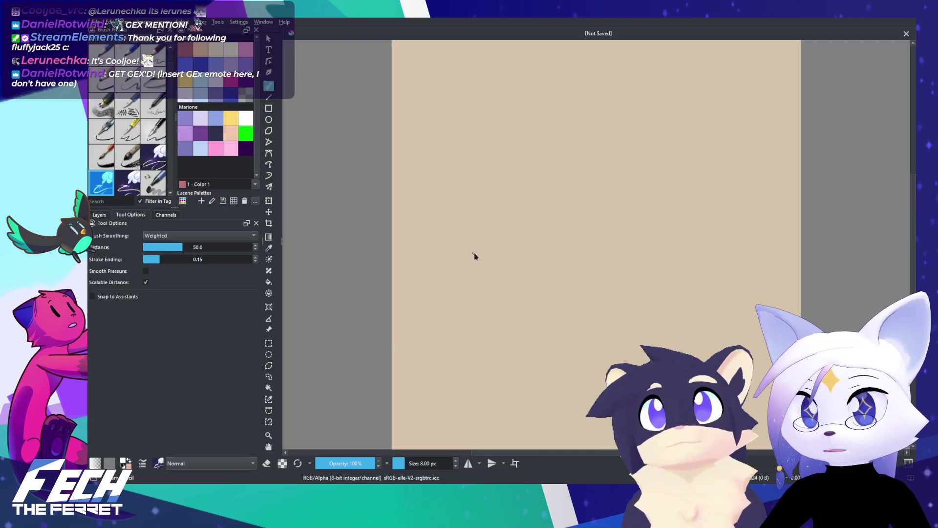
Step: Paste the lab room concept art as a reference image beside the blank canvas and deselect it
scroll(521, 242, down, 2)
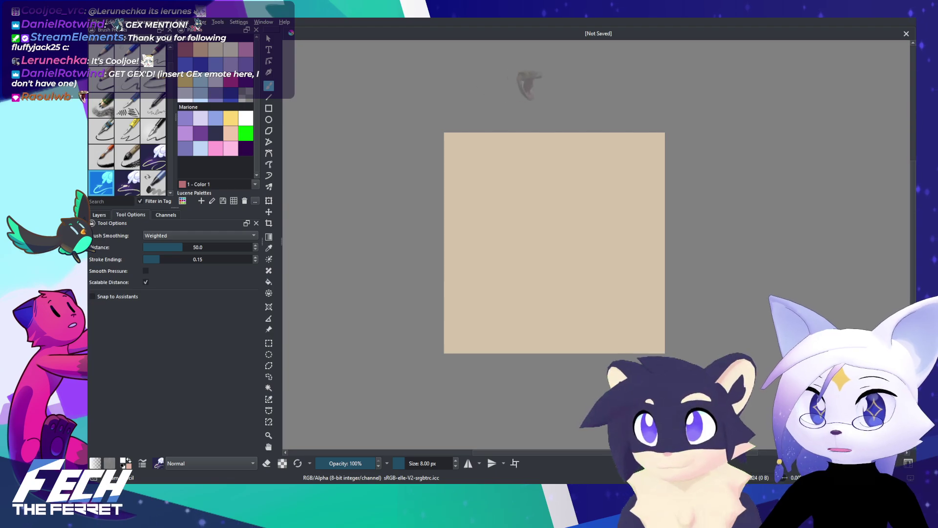
key(ctrl+shift+r)
scroll(716, 220, down, 2)
drag(716, 220, 586, 178)
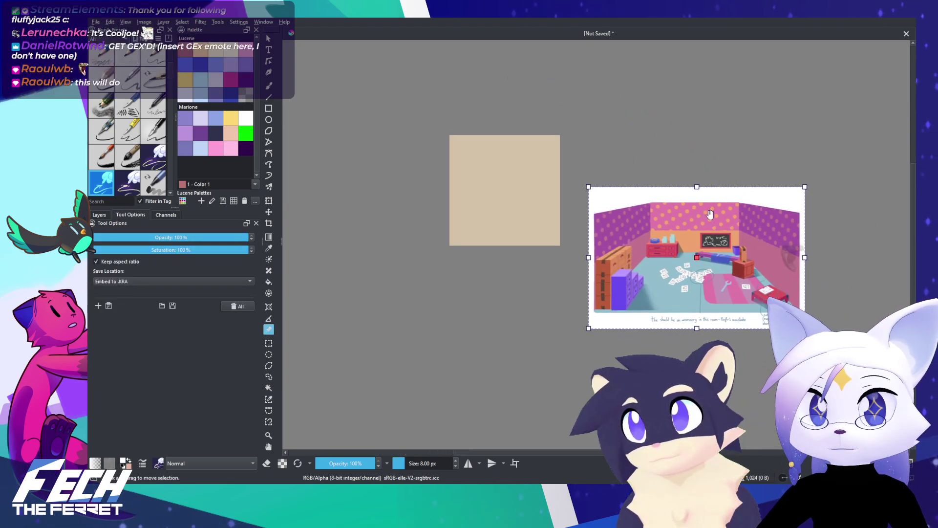
key(alt+Tab)
click(669, 120)
mouse_move(661, 149)
mouse_down()
mouse_move(632, 155)
mouse_move(657, 207)
mouse_move(626, 141)
mouse_move(617, 148)
mouse_up()
Step: Examine the polka-dot wallpaper in the reference image and compare its placement with the blank canvas
scroll(616, 149, up, 5)
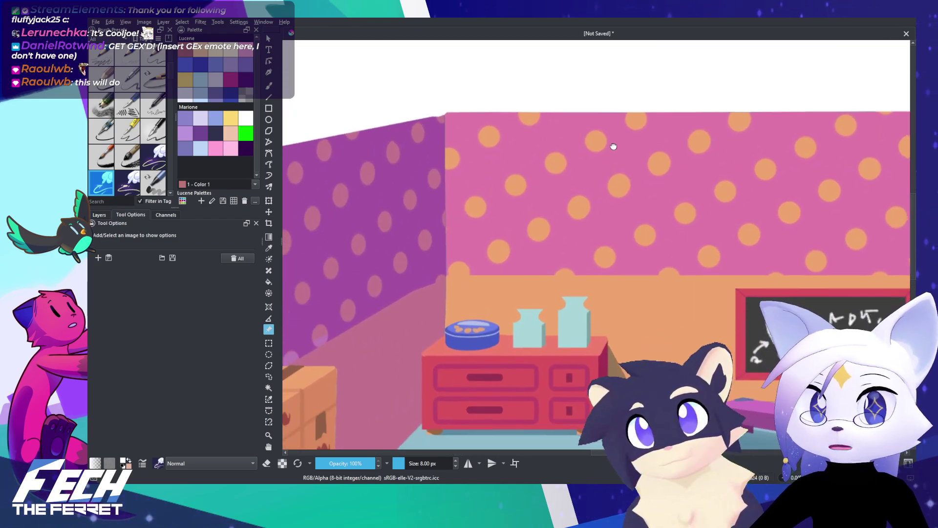
scroll(605, 148, down, 5)
drag(614, 143, 737, 151)
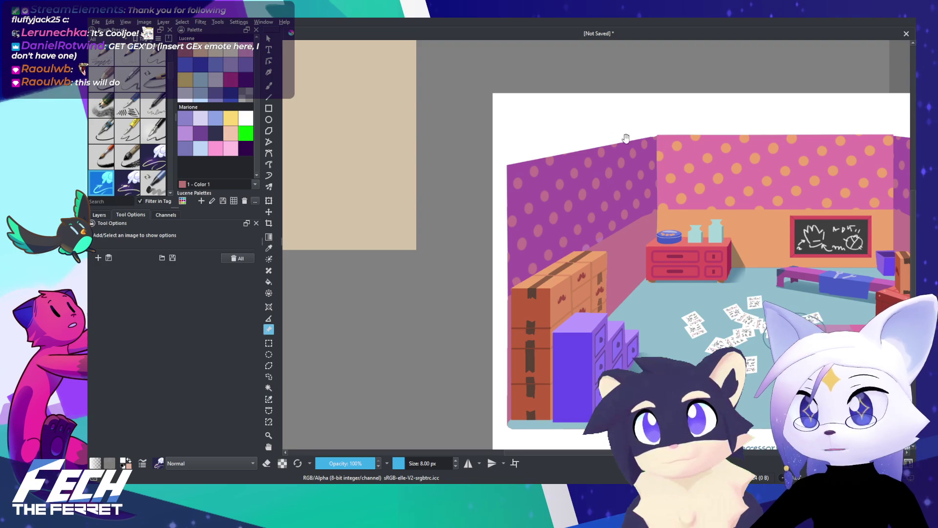
drag(624, 138, 862, 202)
scroll(636, 128, down, 2)
drag(645, 117, 509, 125)
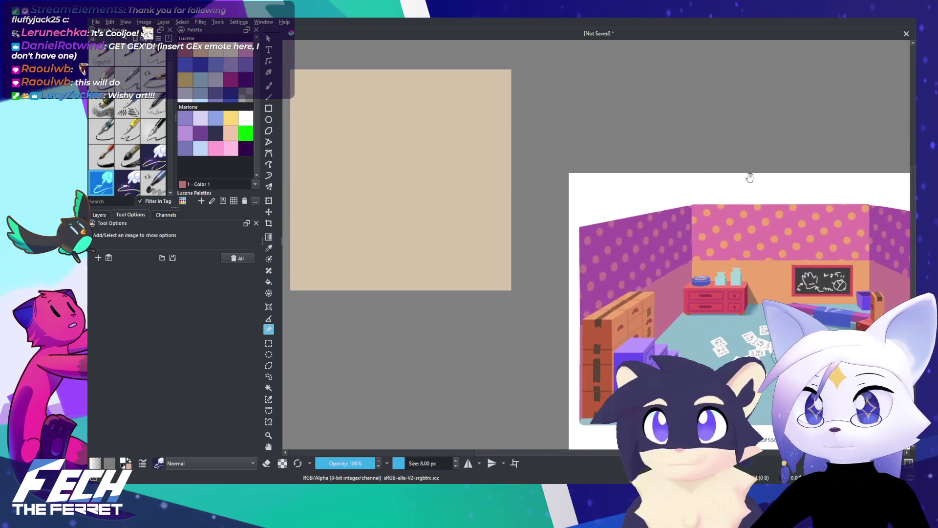
drag(750, 175, 710, 151)
scroll(656, 150, up, 5)
scroll(679, 147, down, 2)
drag(598, 137, 718, 139)
scroll(615, 134, down, 2)
drag(556, 141, 635, 138)
drag(439, 103, 683, 155)
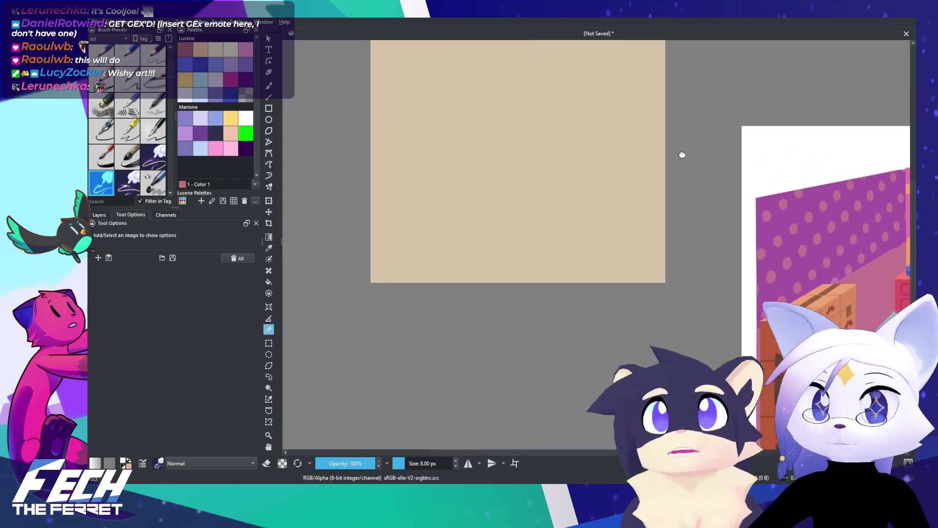
drag(585, 133, 644, 230)
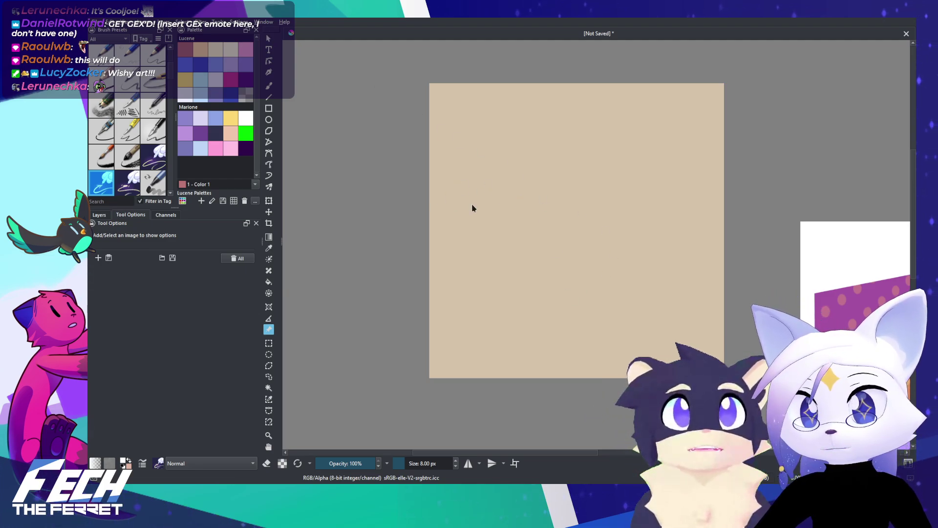
Step: Create a second blank square document and sample the wallpaper's orange dot and pink base colours from the reference image
click(566, 351)
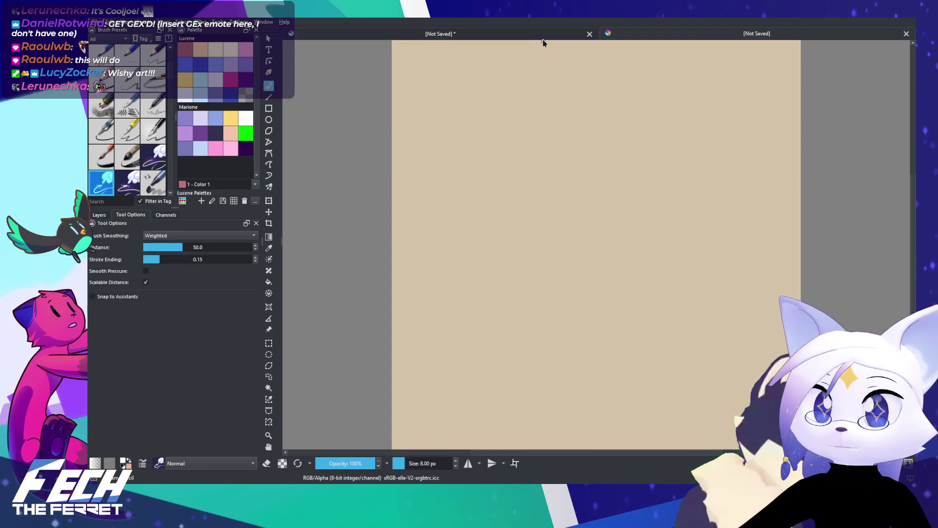
scroll(530, 194, down, 1)
drag(897, 287, 372, 182)
scroll(583, 190, up, 2)
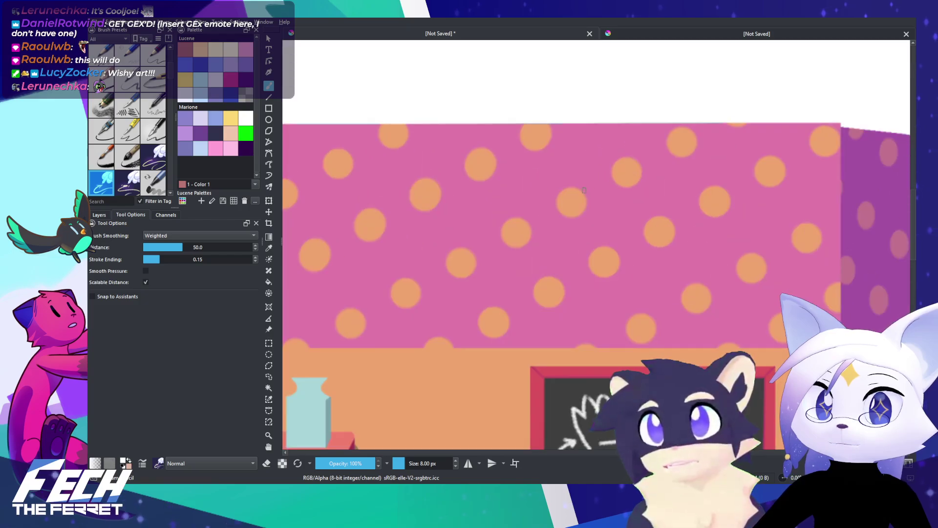
ctrl+click(581, 193)
ctrl+click(562, 171)
drag(550, 150, 678, 152)
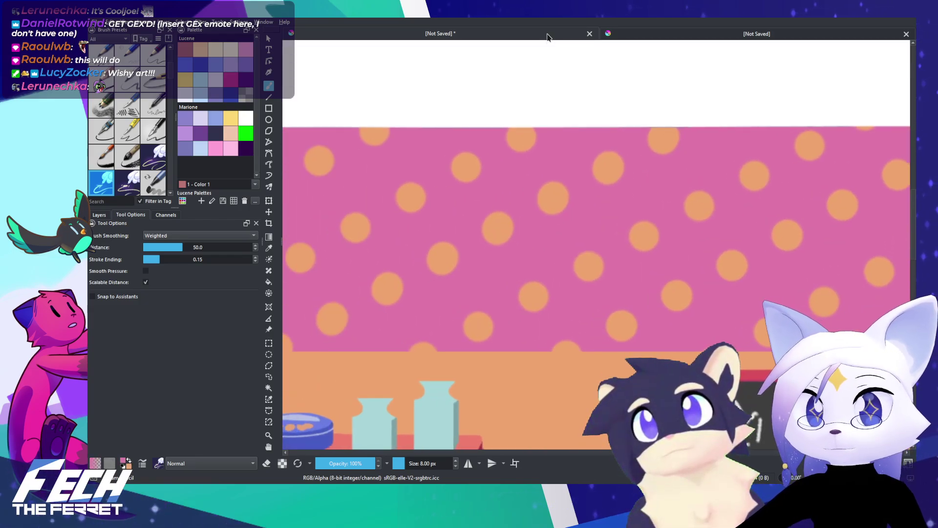
Step: Fill the Background layer of the second document with the sampled wallpaper pink
click(633, 34)
scroll(553, 116, down, 2)
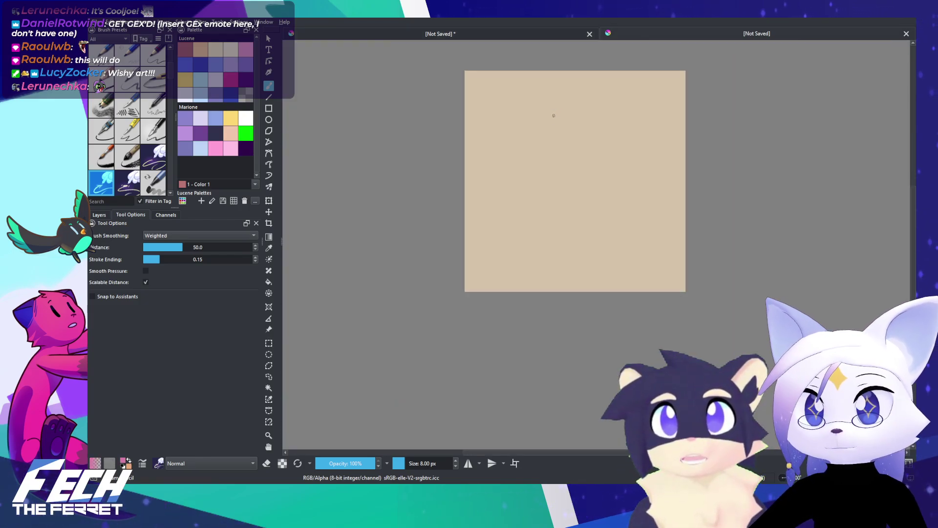
click(108, 216)
key(ctrl+Tab)
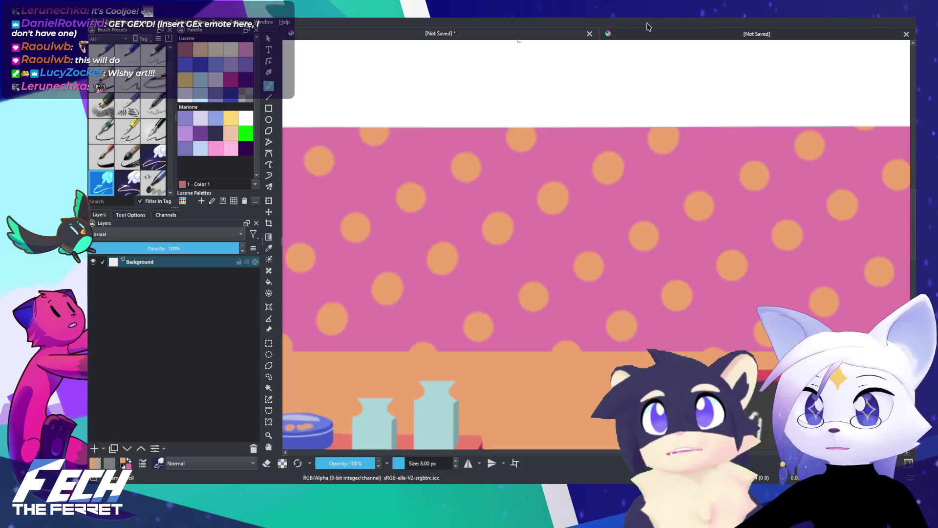
key(ctrl+Tab)
key(shift+BackSpace)
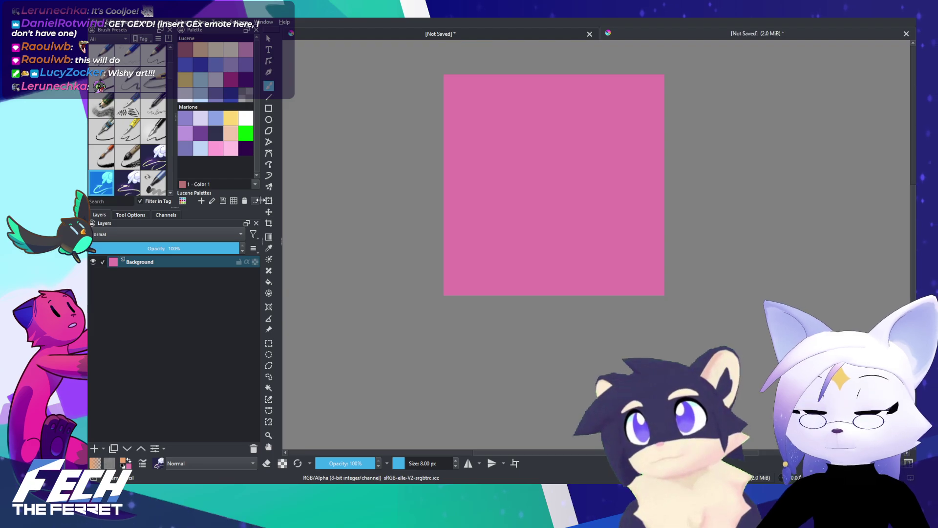
Step: Compare the pink wallpaper canvas with the polka-dot reference document, undoing the stray paste
drag(708, 202, 699, 245)
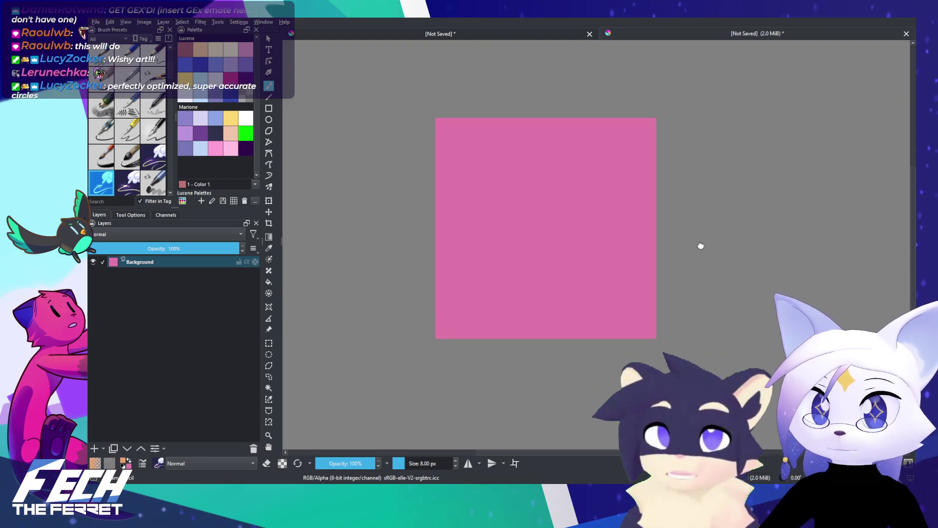
scroll(673, 202, up, 1)
drag(705, 178, 715, 179)
click(568, 33)
click(708, 36)
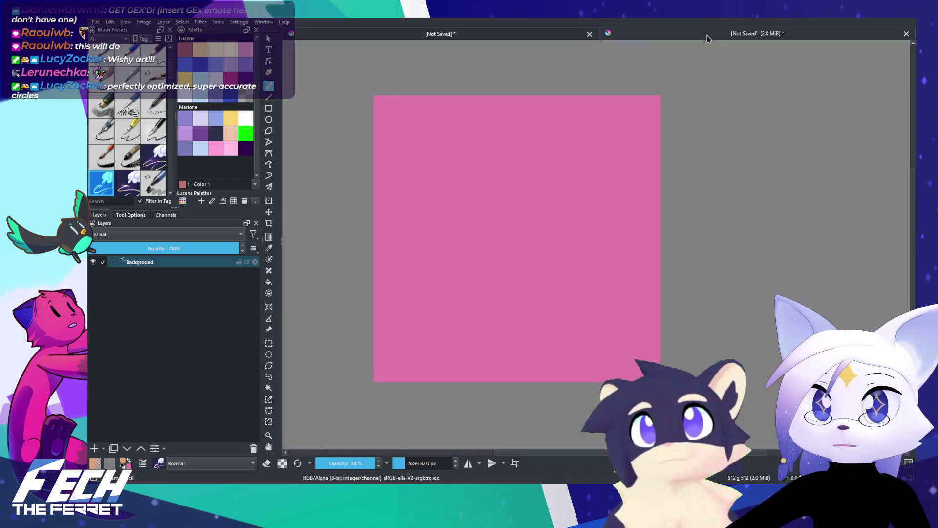
drag(582, 187, 604, 180)
drag(611, 253, 608, 256)
scroll(614, 254, down, 5)
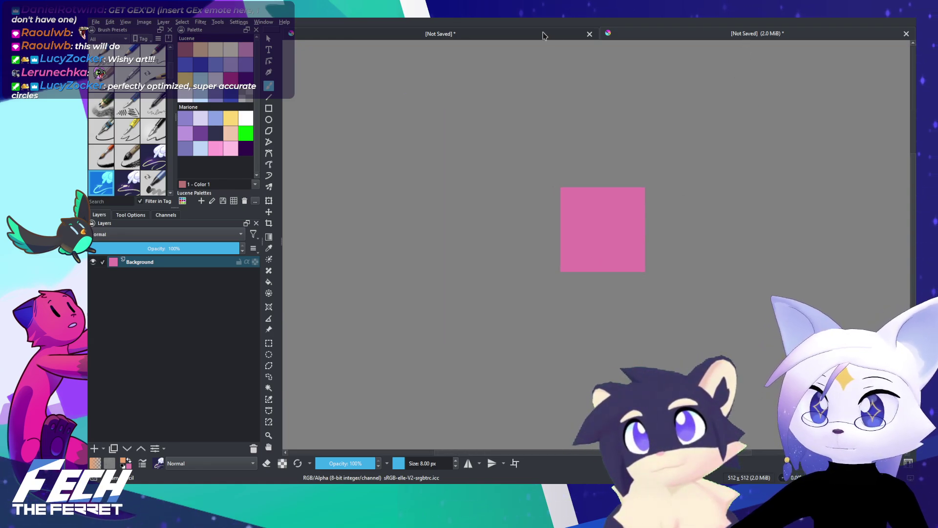
key(ctrl+v)
key(ctrl+z)
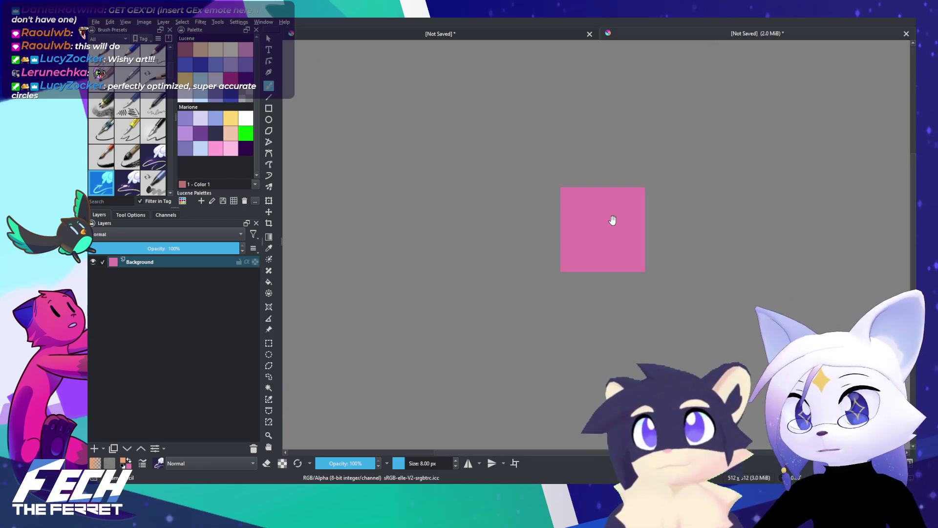
Step: Add a paint layer above Background and draw a small orange-filled circle on it near the canvas centre
drag(612, 220, 628, 181)
scroll(588, 155, up, 2)
scroll(591, 185, up, 1)
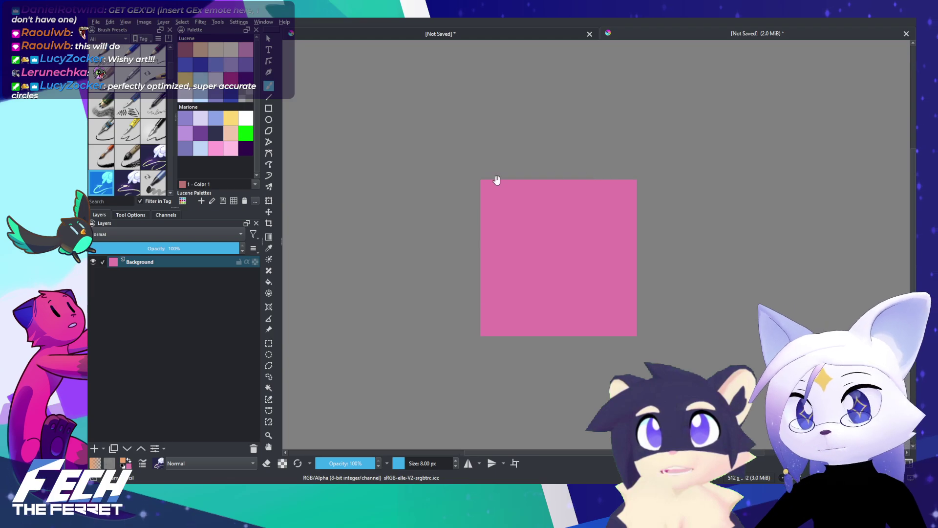
click(268, 119)
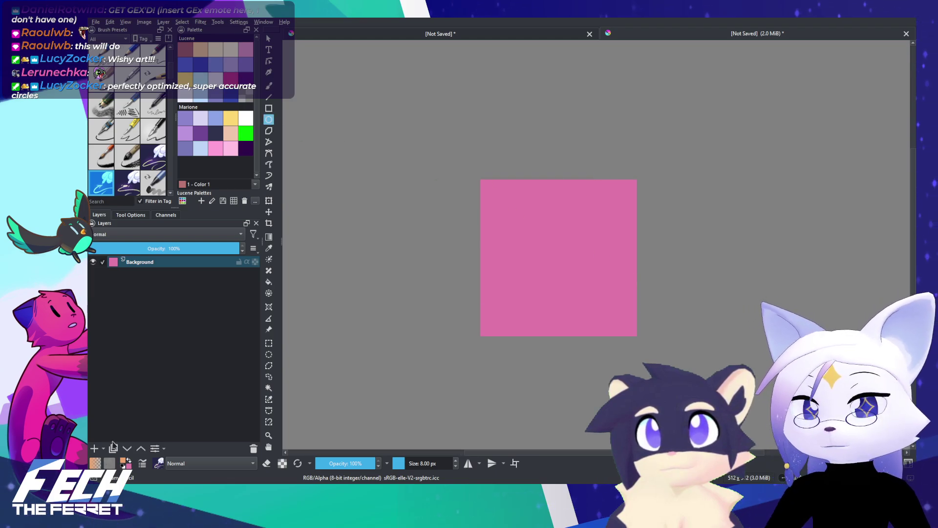
click(94, 448)
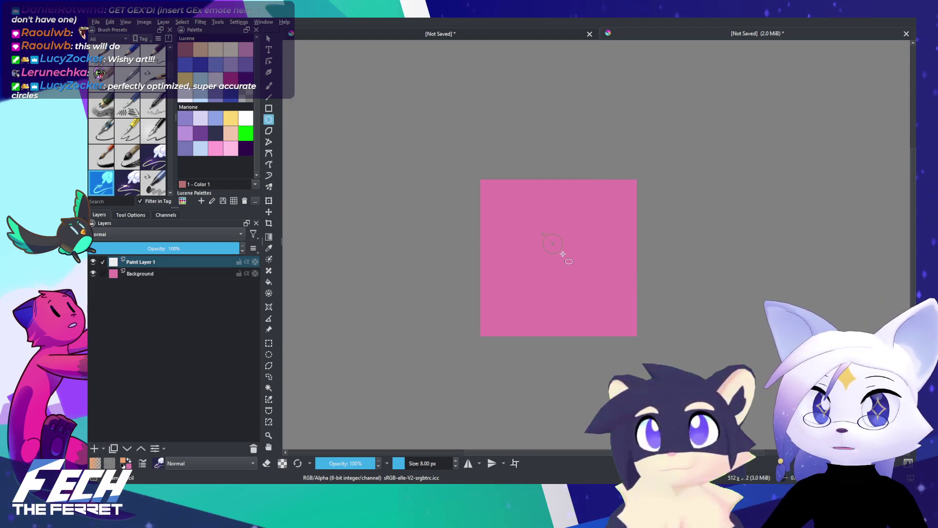
drag(563, 253, 563, 254)
key(f)
click(556, 248)
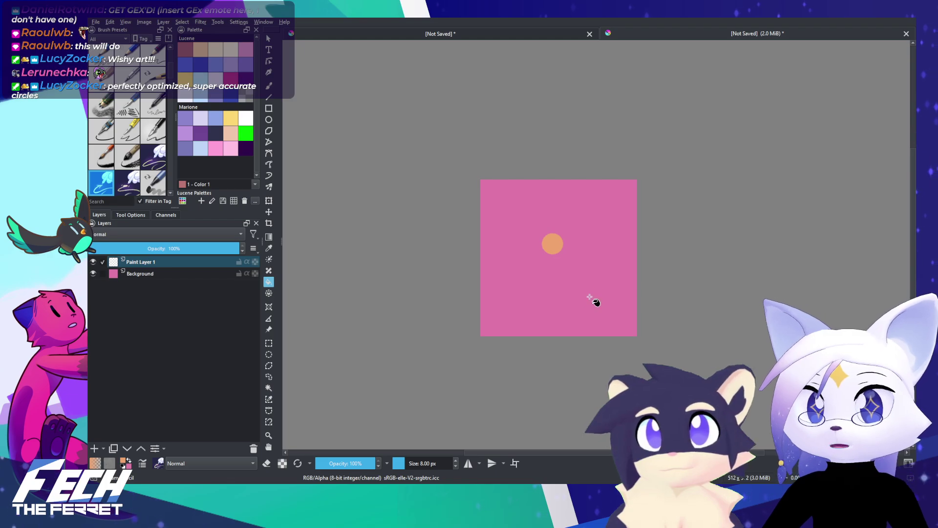
Step: Undo the orange circle and try the 8 px brush preset with a few test scribbles on Paint Layer 1, undoing them
right_click(590, 297)
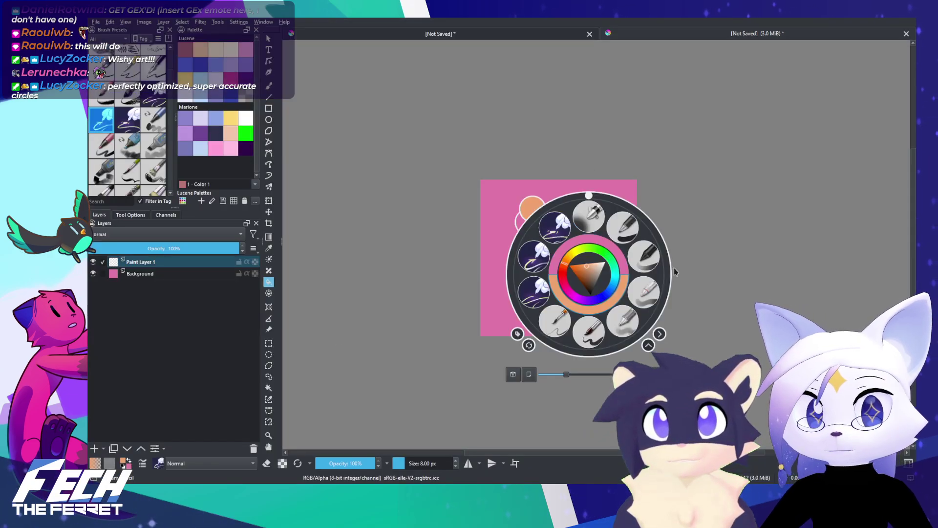
click(542, 300)
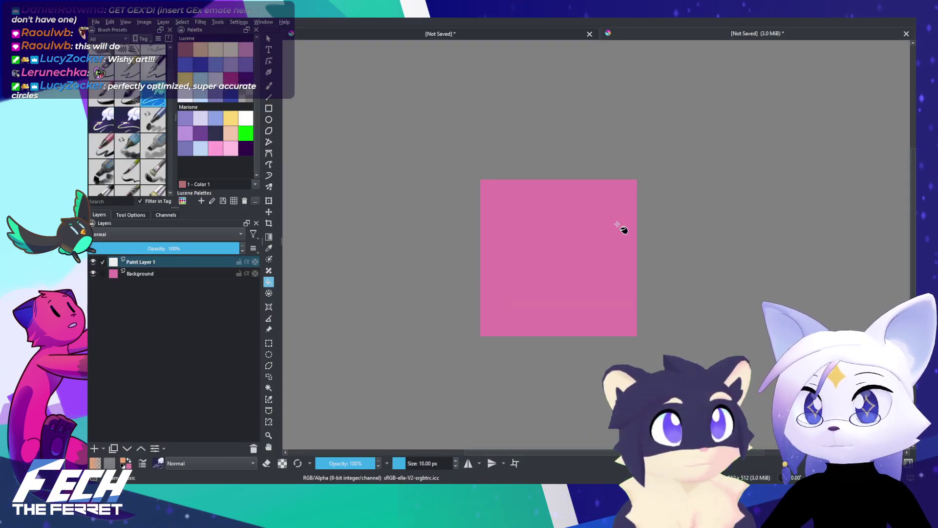
key(b)
scroll(572, 205, up, 4)
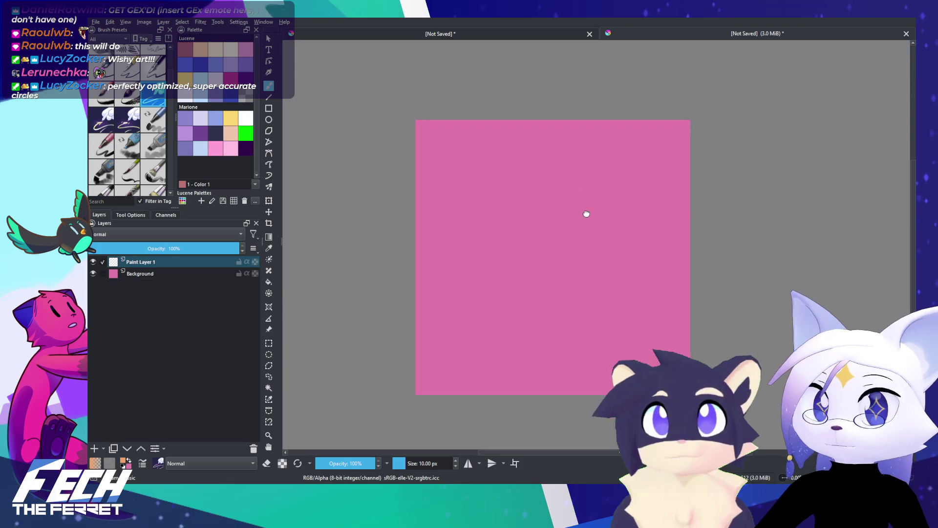
right_click(576, 232)
click(516, 211)
scroll(558, 191, up, 4)
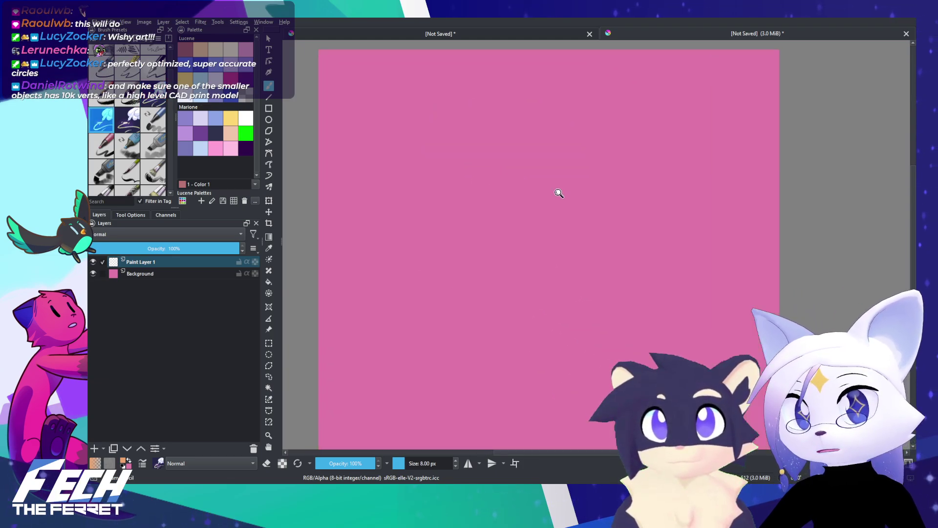
drag(581, 156, 581, 220)
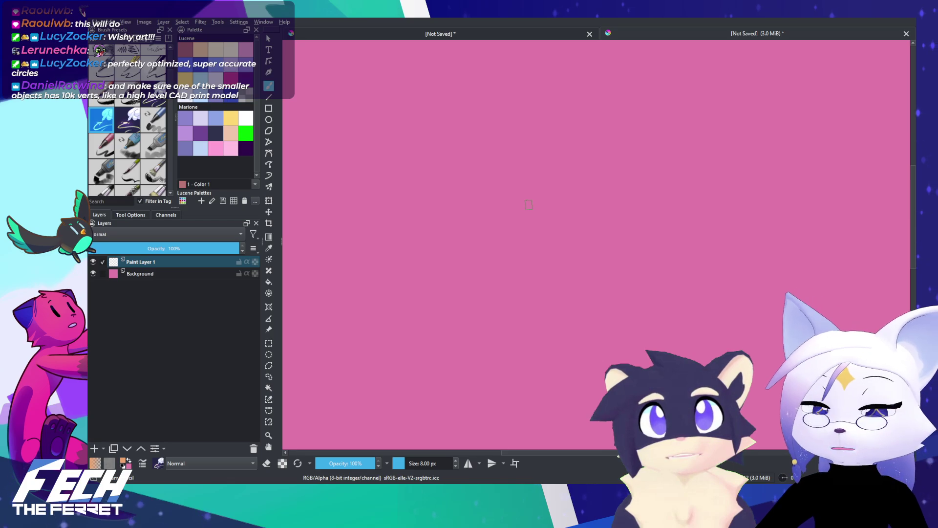
mouse_move(606, 142)
mouse_down()
mouse_move(538, 203)
mouse_move(722, 293)
mouse_move(645, 156)
mouse_up()
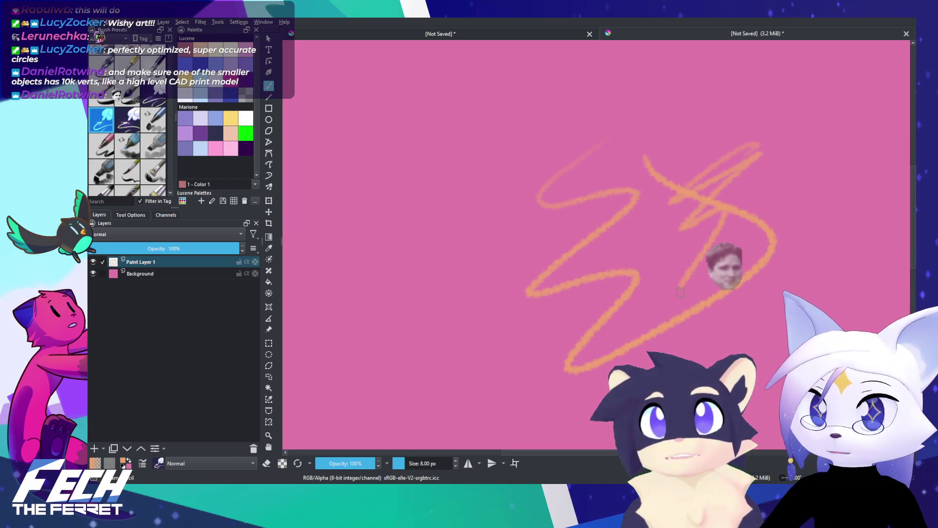
key(ctrl+z)
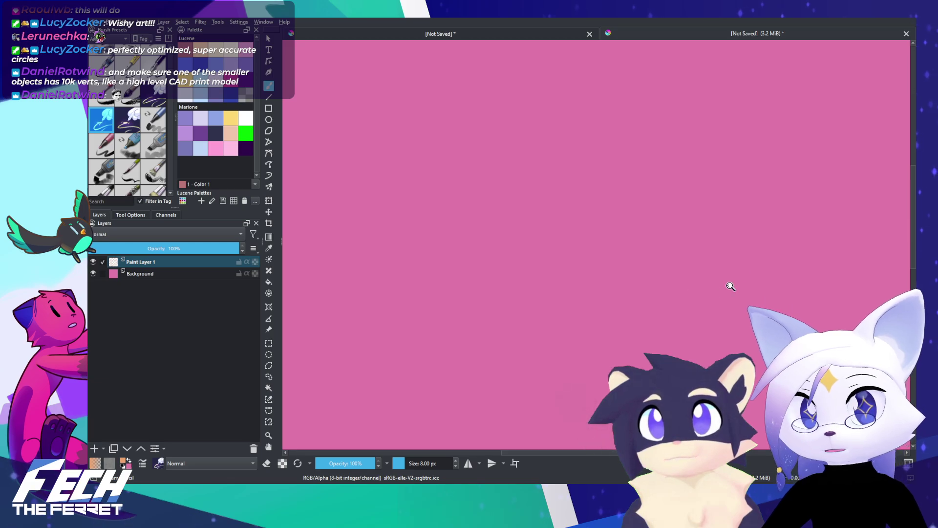
Step: Choose the 10 px brush preset, test it with one stroke on Paint Layer 1, and undo the stroke
drag(729, 287, 622, 342)
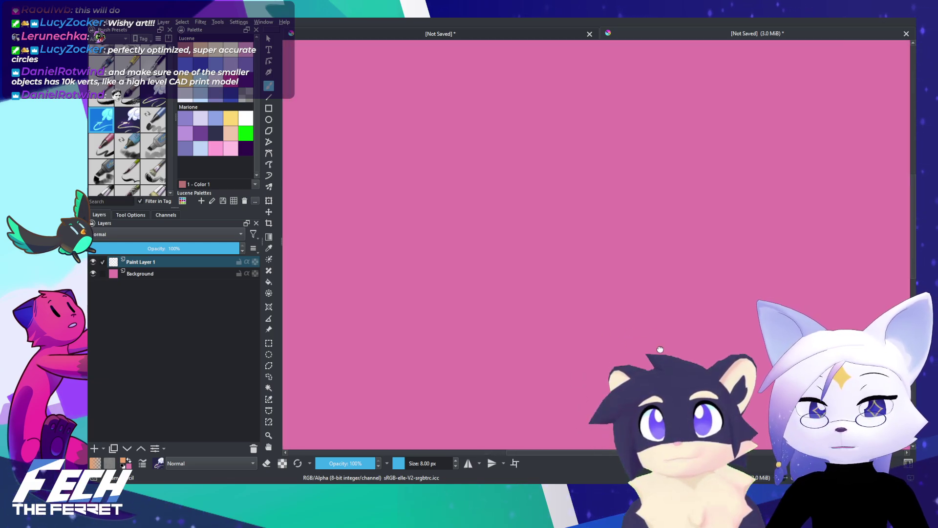
key(Tab)
key(Tab)
right_click(657, 329)
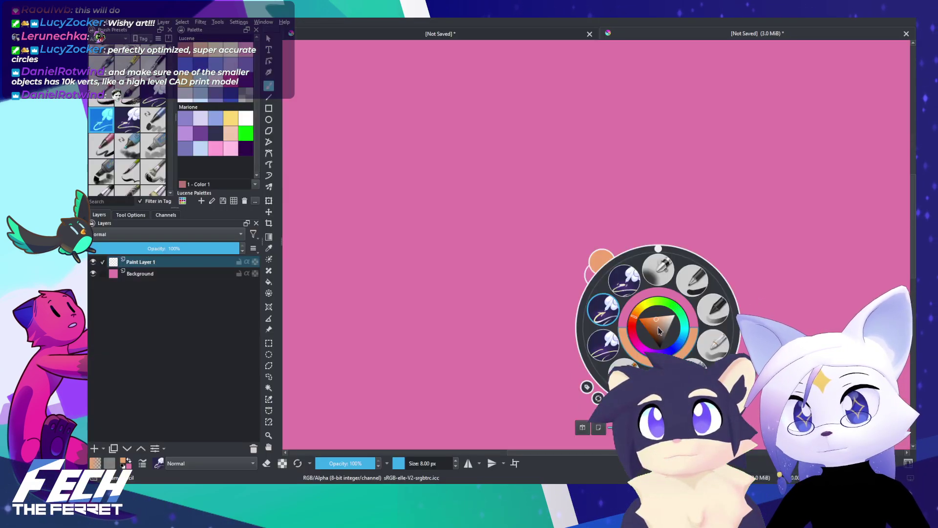
click(635, 273)
mouse_move(615, 132)
mouse_down()
mouse_move(576, 284)
mouse_move(635, 325)
mouse_move(703, 251)
mouse_move(705, 316)
mouse_move(655, 294)
mouse_move(657, 278)
mouse_up()
key(ctrl+z)
Step: Check the reference dots and draw a larger orange-filled circle above the centre of the canvas on Paint Layer 1
scroll(681, 264, down, 3)
click(268, 120)
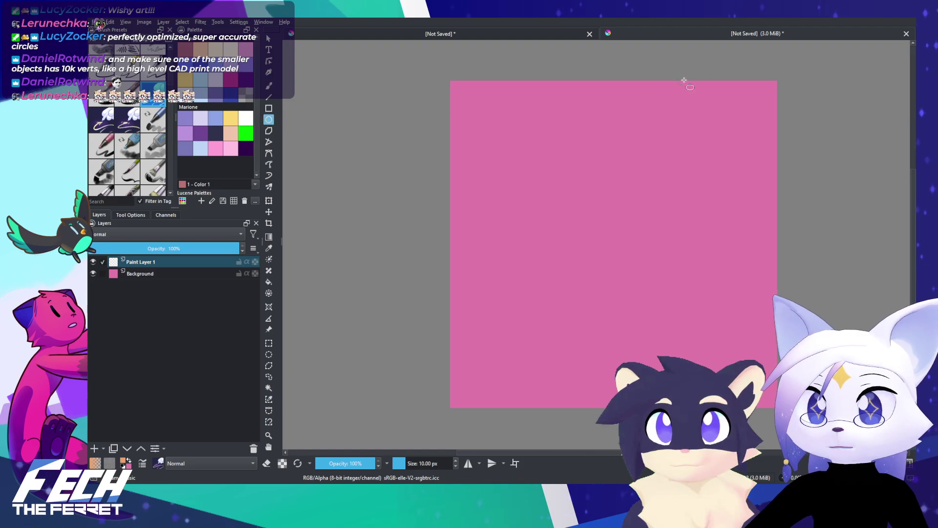
click(542, 32)
click(622, 30)
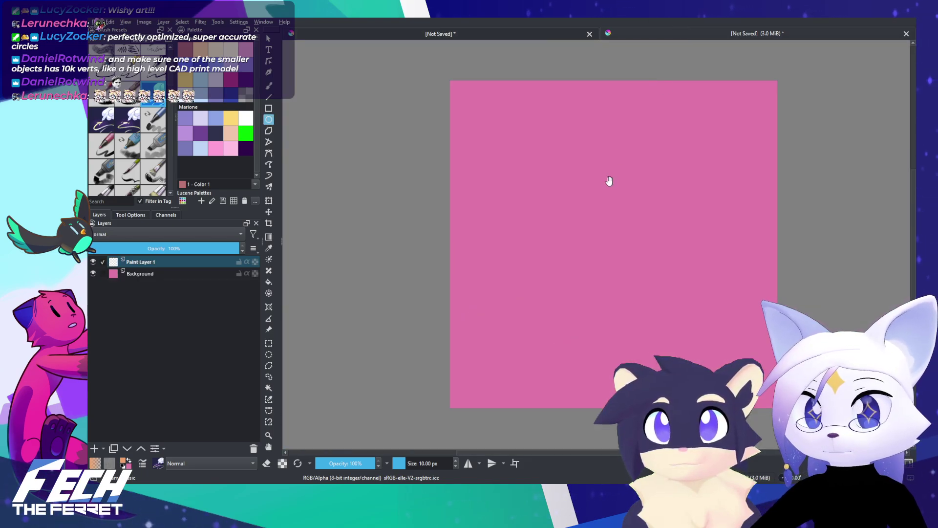
drag(609, 182, 595, 174)
drag(609, 224, 610, 227)
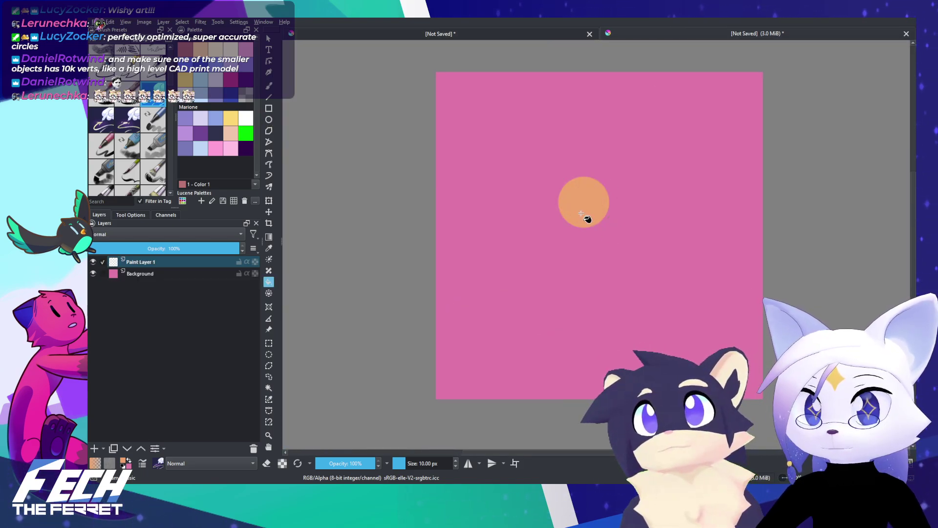
key(b)
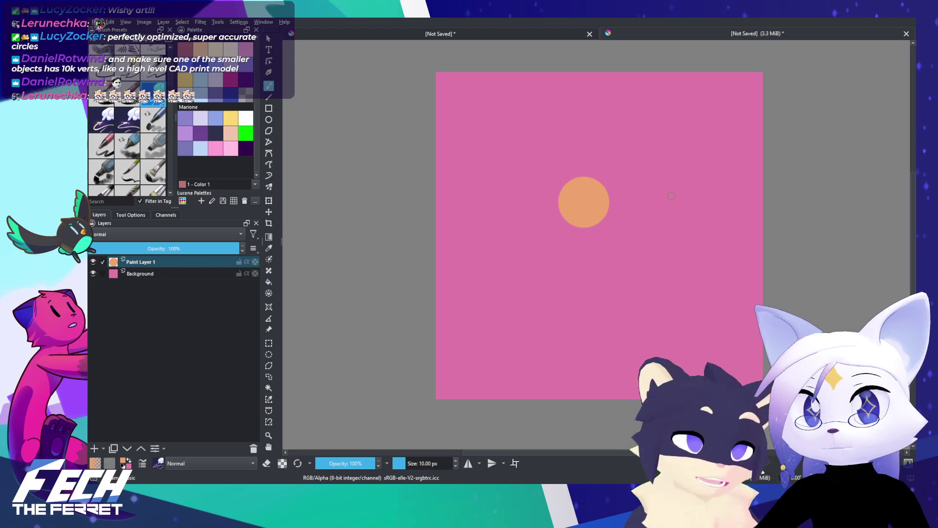
Step: Duplicate the orange dot's layer twice and move the dots into a horizontal row of three
key(t)
mouse_move(624, 226)
mouse_down()
mouse_move(624, 241)
mouse_move(597, 265)
mouse_move(599, 241)
mouse_move(681, 205)
mouse_move(691, 221)
mouse_move(501, 254)
mouse_up()
key(ctrl+j)
key(ctrl+j)
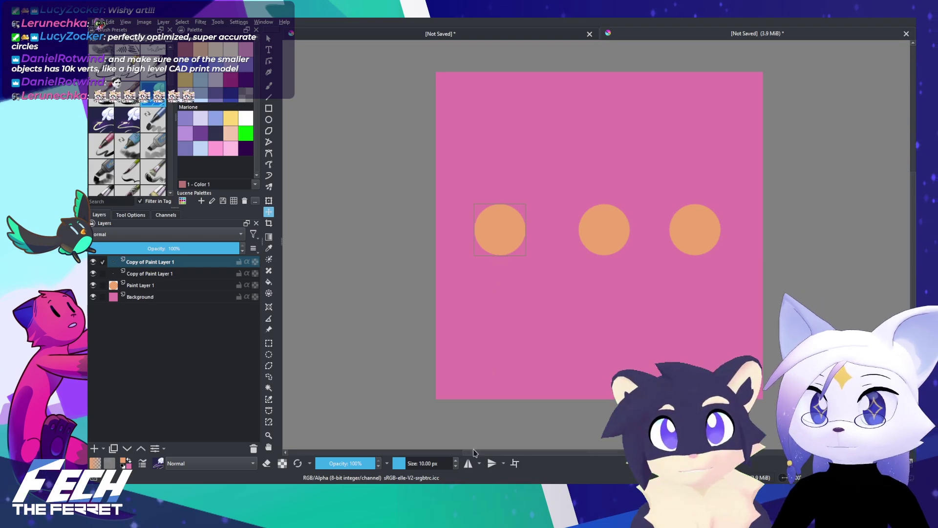
Step: Enable horizontal mirror painting, delete the two copied dot layers, and clear the remaining dot from Paint Layer 1
click(469, 464)
key(Delete)
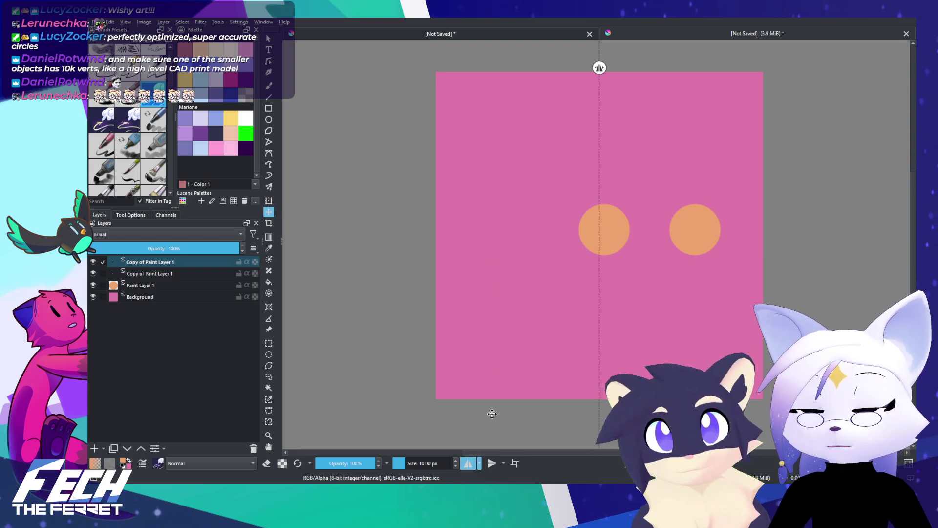
click(253, 448)
click(254, 448)
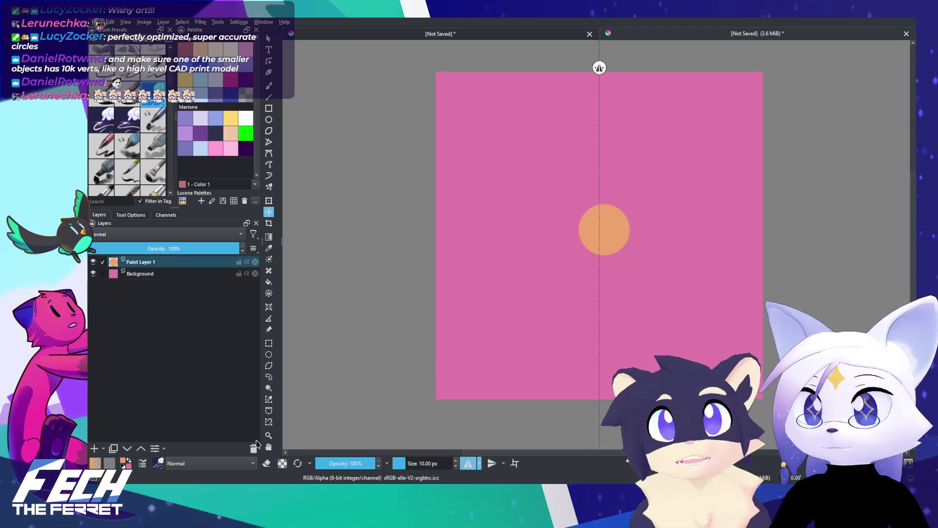
key(Delete)
key(b)
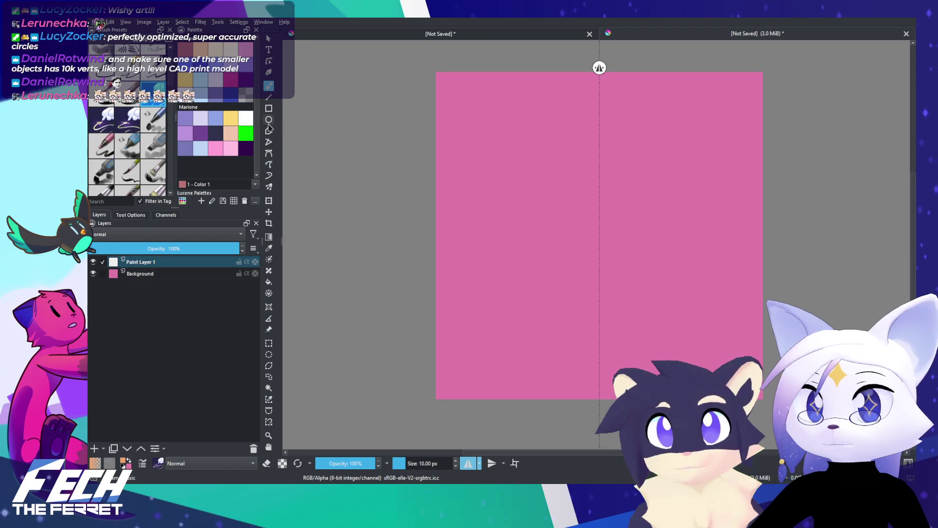
Step: Try drawing a circle centred on the mirror line and another in the canvas's left half, undoing both
click(268, 120)
click(567, 31)
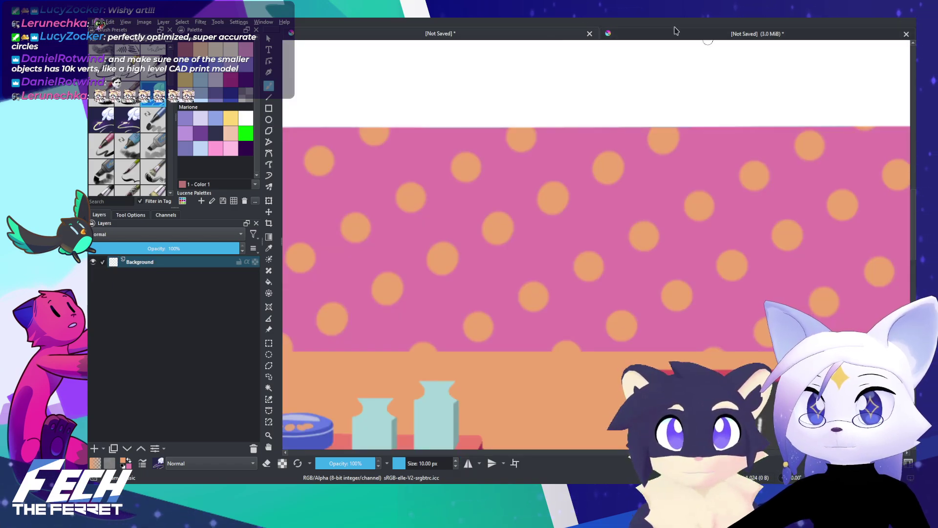
click(629, 32)
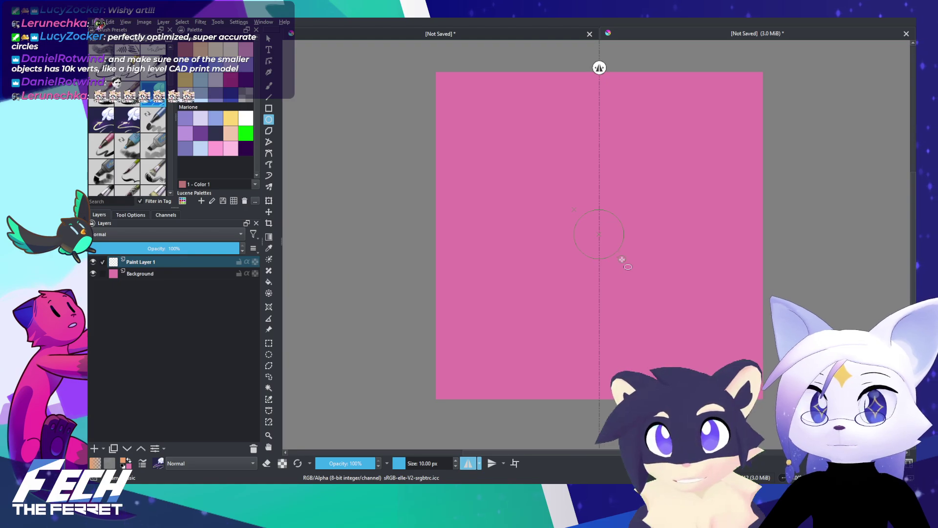
drag(622, 259, 623, 259)
key(ctrl+z)
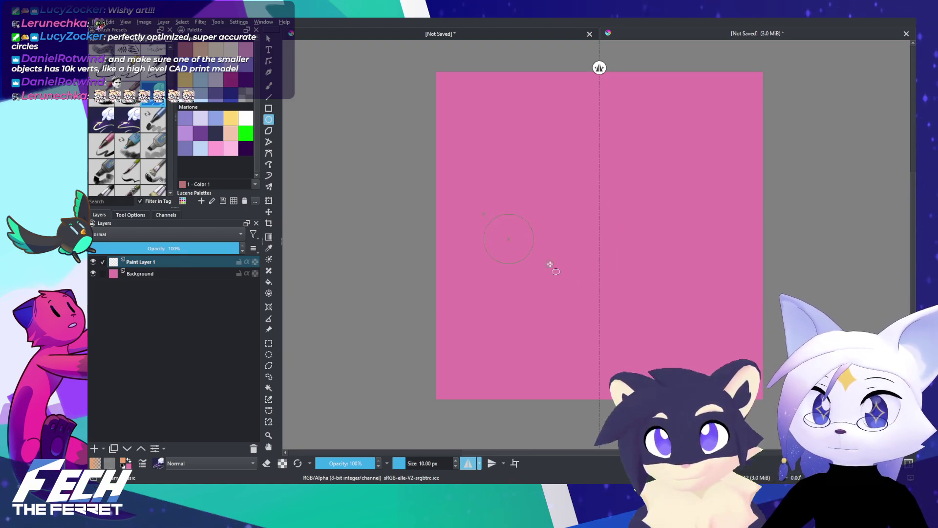
drag(550, 264, 550, 263)
key(ctrl+z)
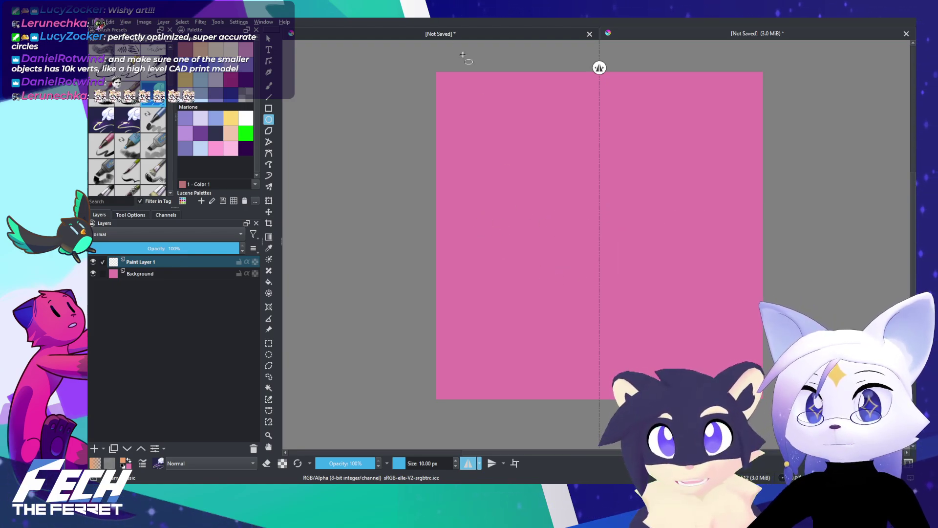
Step: Draw a mirrored pair of orange rings near the canvas's side edges, try moving them upward, and undo the move
click(634, 28)
click(719, 36)
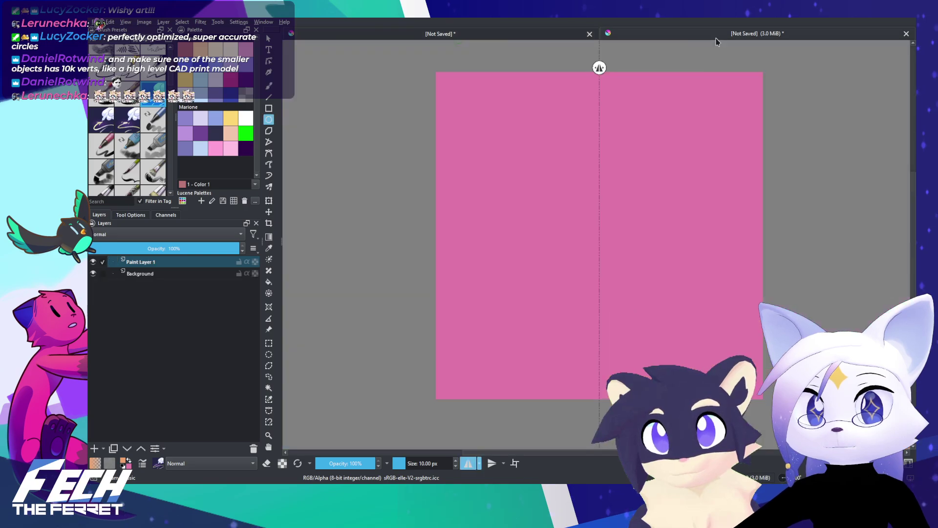
drag(454, 236, 546, 297)
key(t)
drag(504, 255, 502, 236)
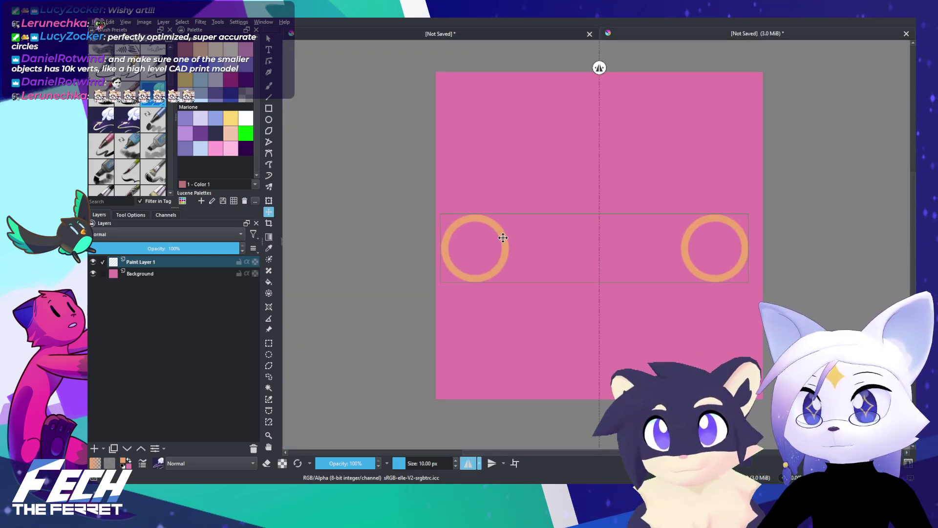
key(ctrl+z)
key(b)
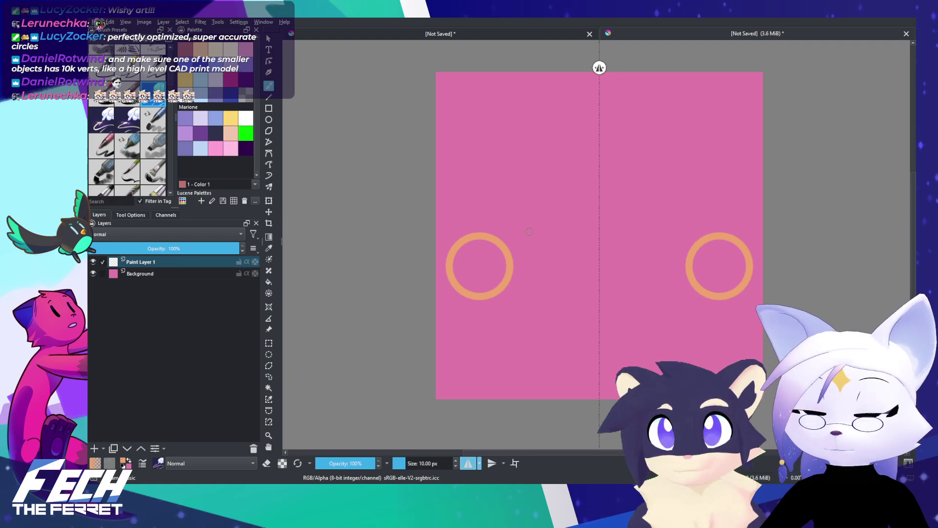
Step: Compare the mirrored rings with the reference wallpaper dots and undo the rings
click(474, 36)
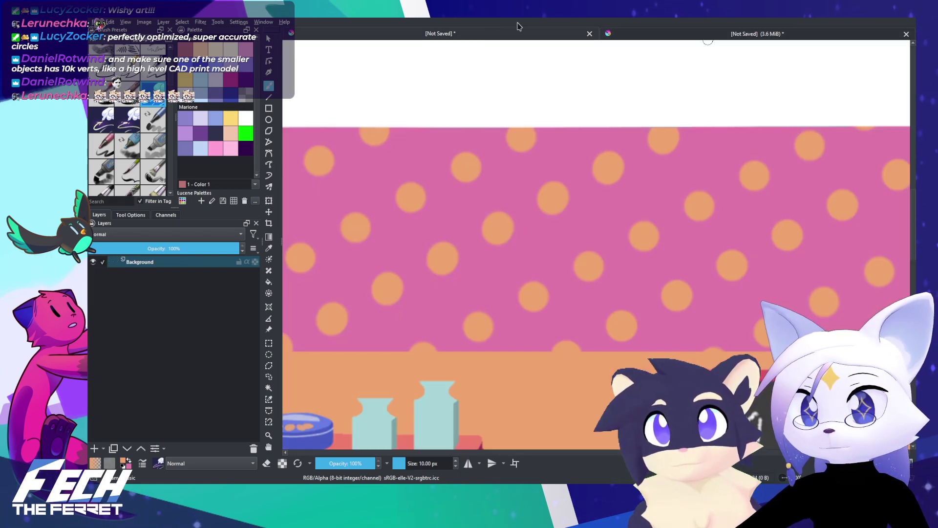
click(713, 36)
scroll(752, 197, down, 2)
key(ctrl+z)
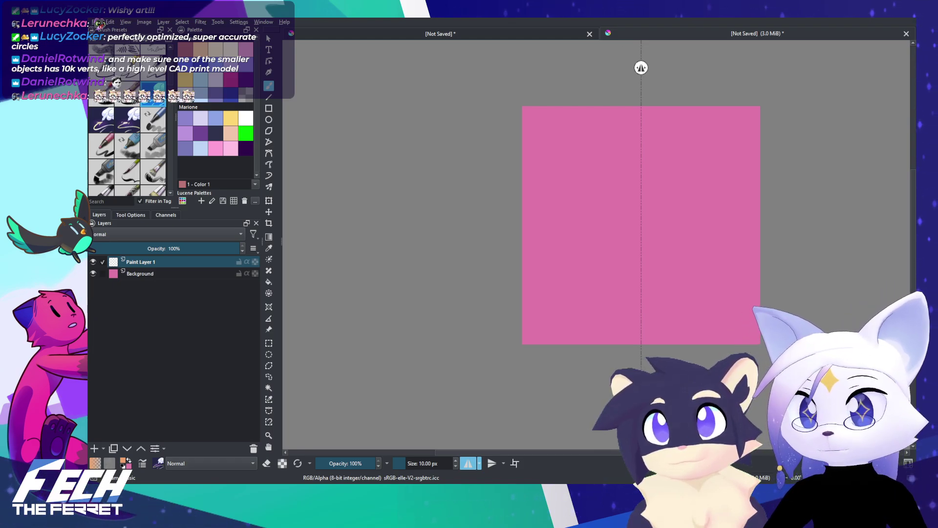
Step: Paste the concept art as a reference image, place it beside the pink canvas, and hide the docked panels
key(ctrl+shift+r)
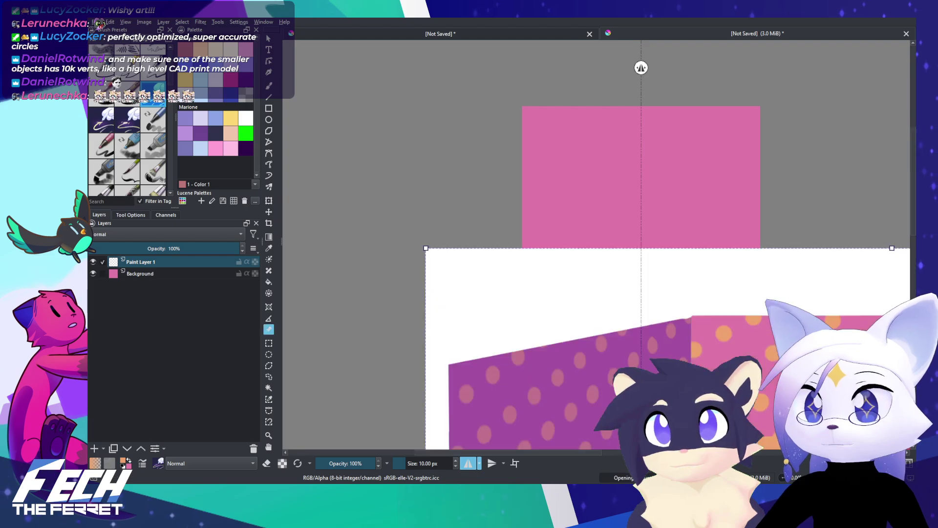
scroll(551, 248, down, 4)
drag(743, 252, 516, 237)
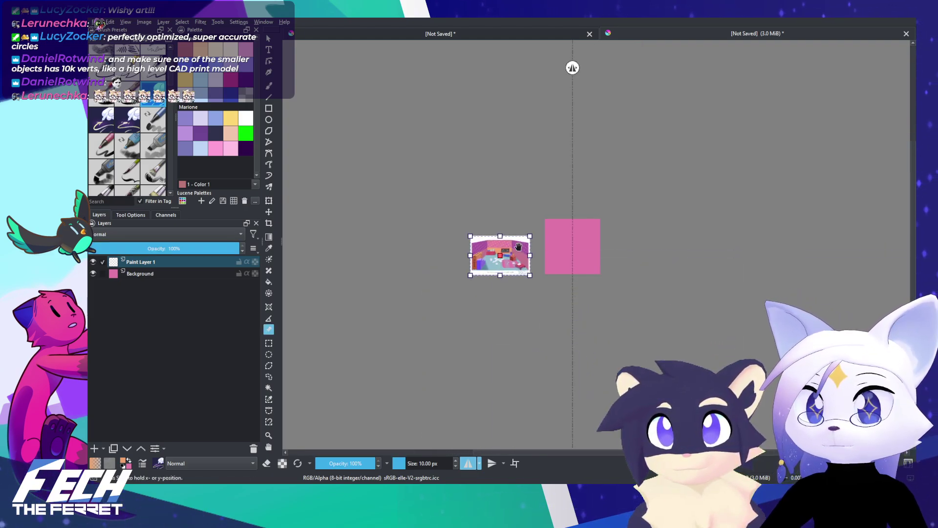
scroll(519, 238, up, 3)
scroll(519, 237, up, 4)
scroll(562, 209, down, 1)
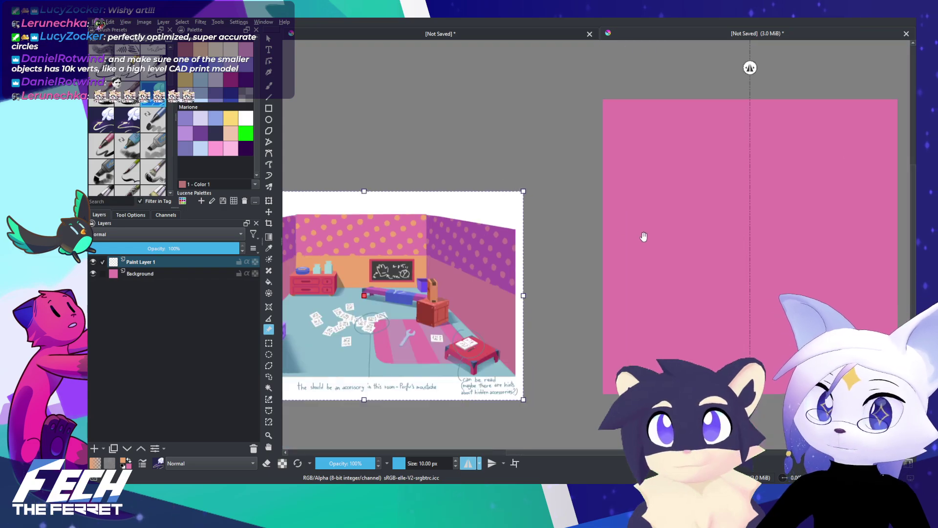
key(Tab)
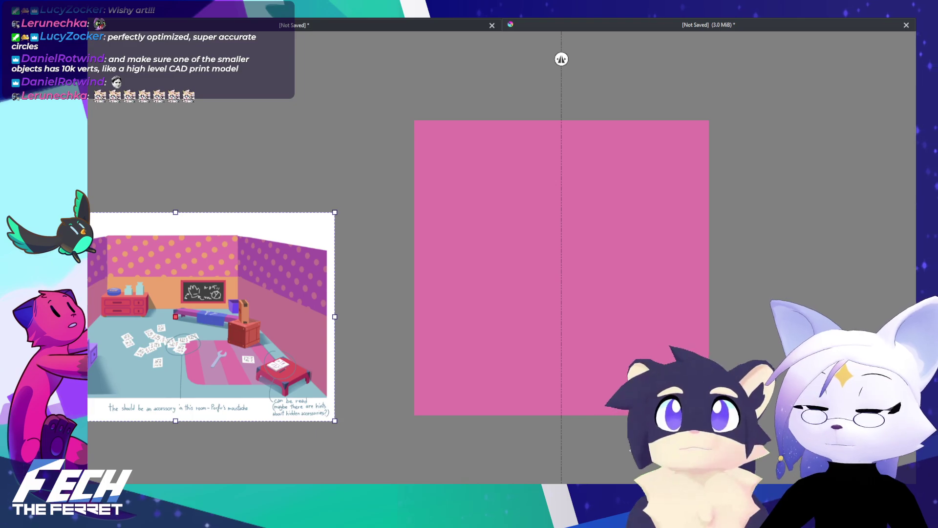
key(Tab)
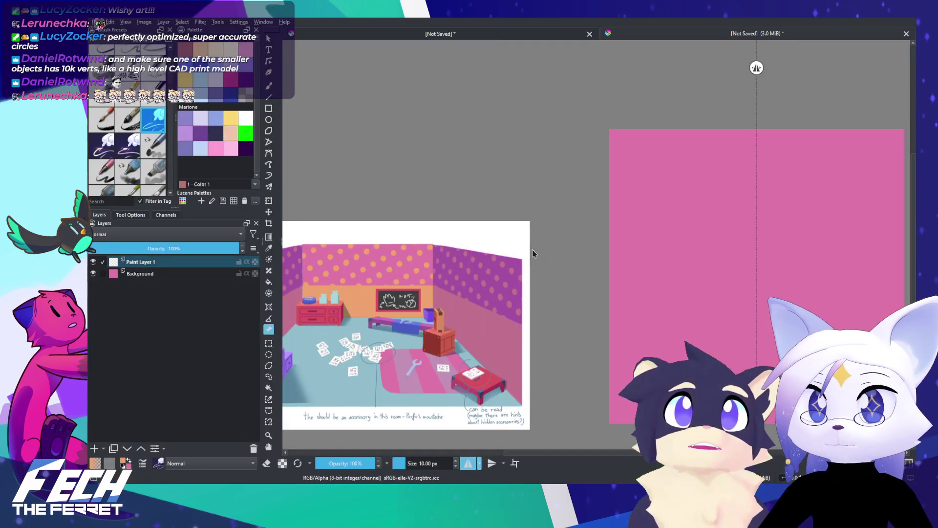
key(Tab)
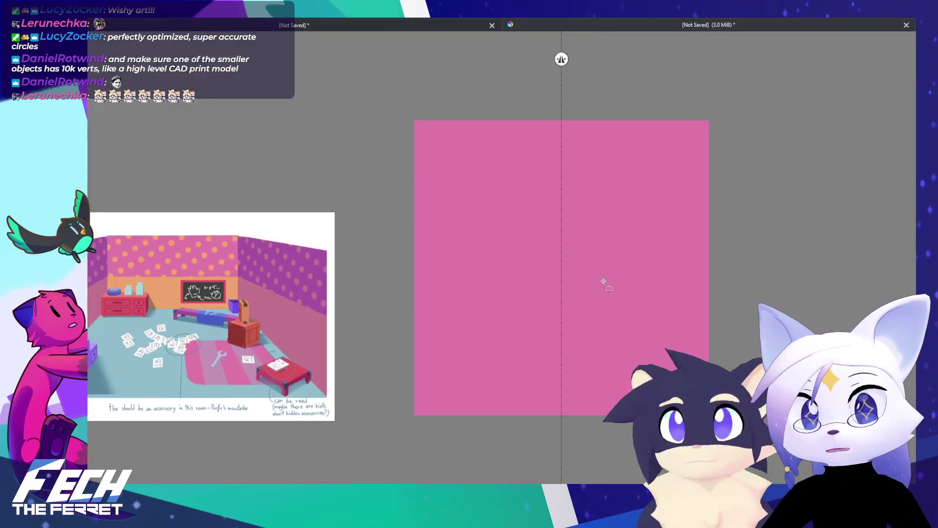
Step: Try drawing mirrored pairs of orange rings near the canvas centre, undoing each attempt
drag(531, 266, 531, 267)
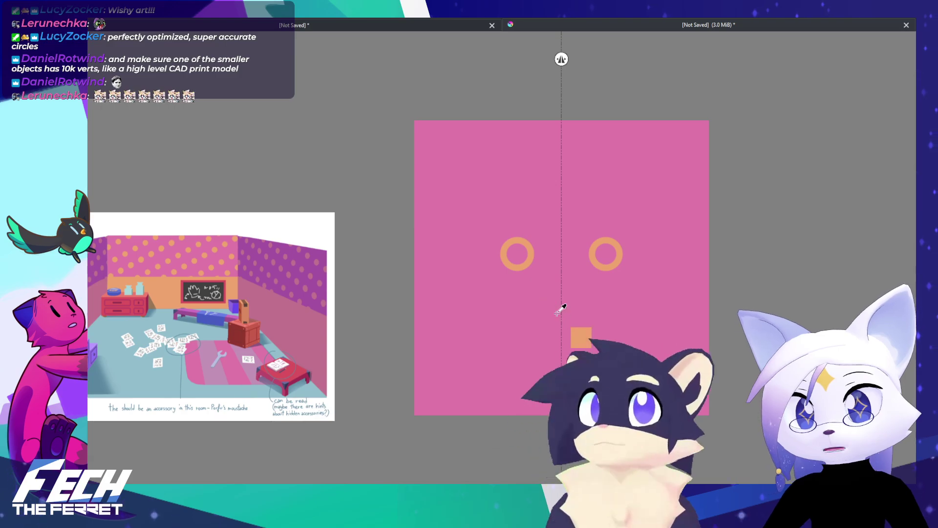
key(ctrl+z)
drag(460, 239, 507, 285)
key(ctrl+z)
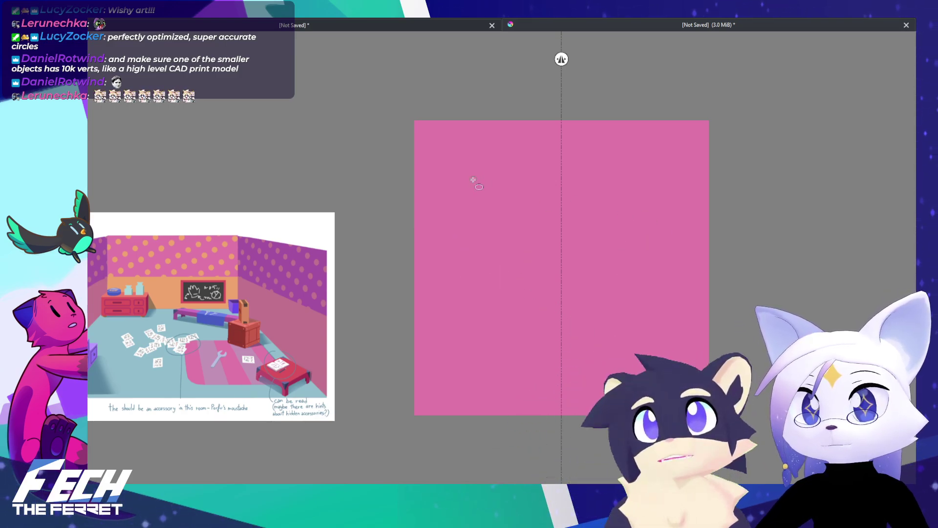
Step: Draw a mirrored pair of rings in the canvas's upper half and fill both with orange
drag(507, 234, 508, 235)
key(f)
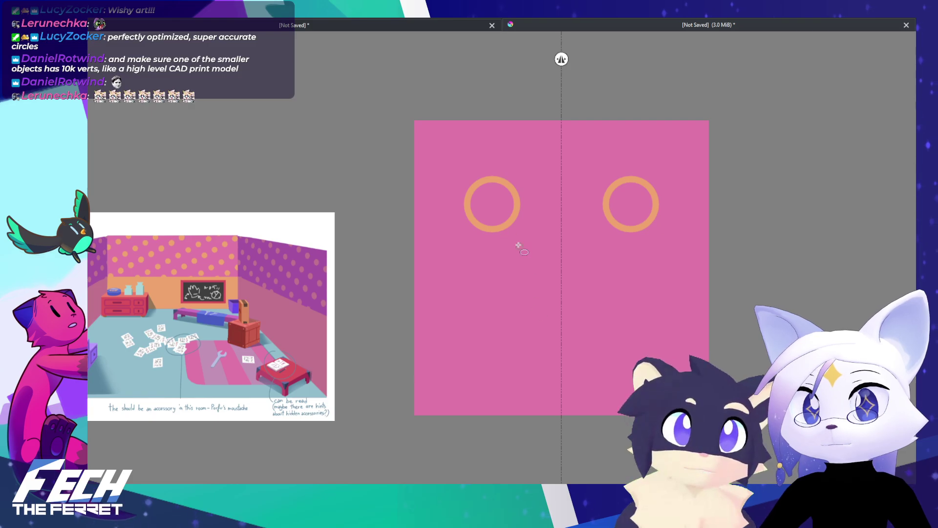
click(502, 216)
click(650, 214)
key(ctrl+z)
click(638, 209)
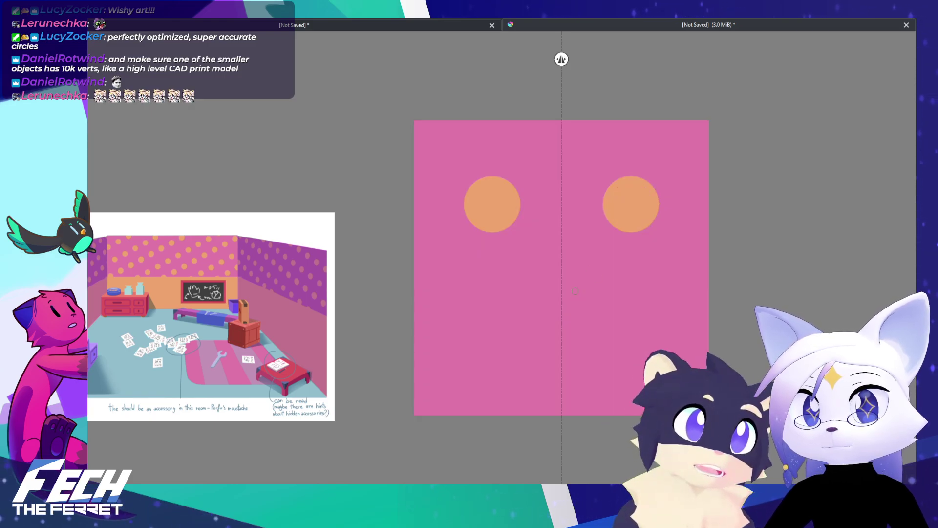
Step: Bring back the docked panels and turn on wrap-around mode to preview the tiled dots
key(Tab)
key(ctrl+r)
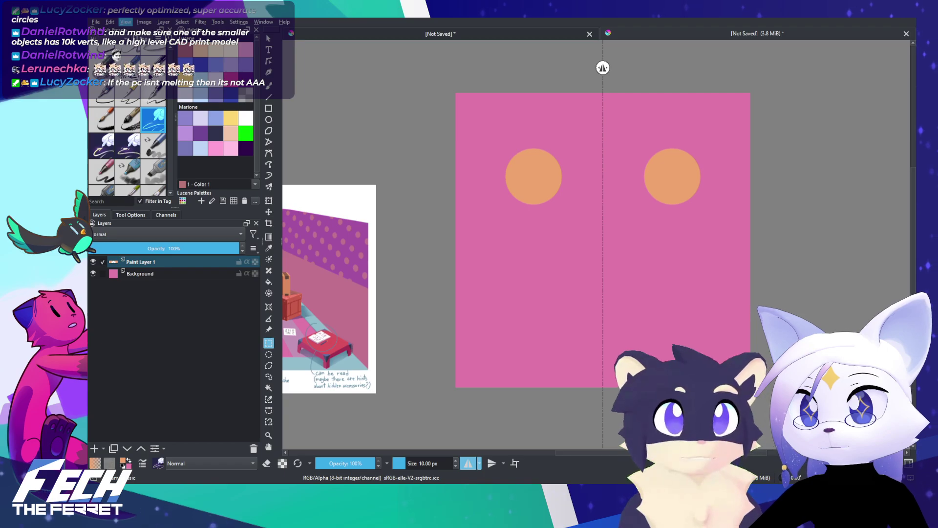
key(w)
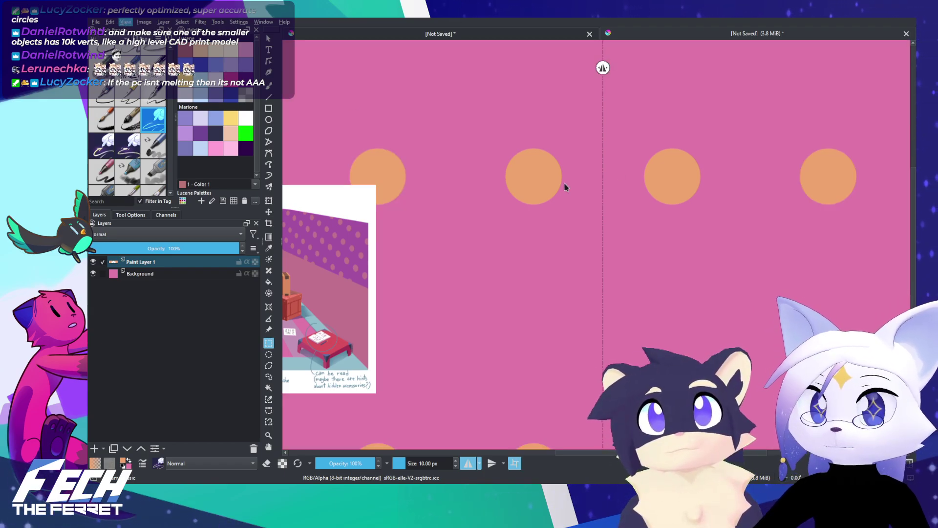
scroll(564, 187, down, 2)
scroll(558, 174, up, 1)
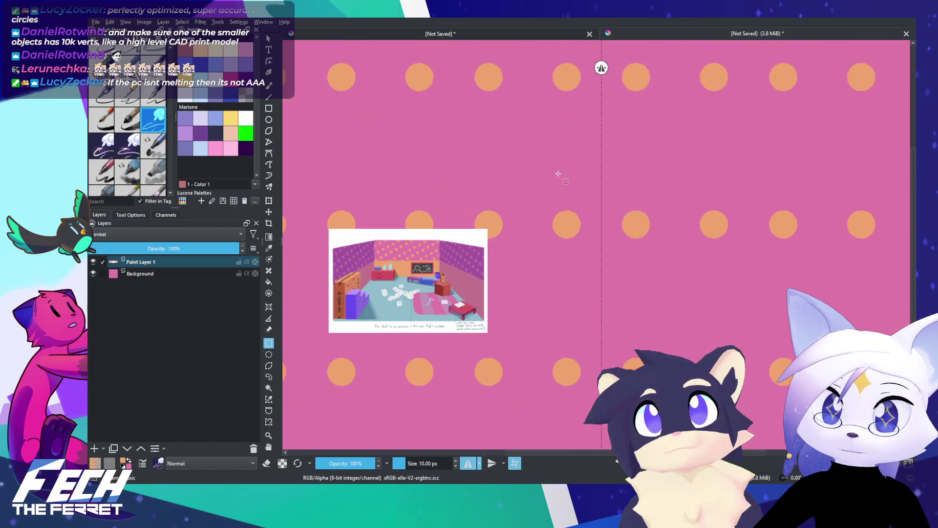
Step: Move the dot pair on Paint Layer 1 sideways until one dot is centred on the mirror line
scroll(557, 174, up, 1)
key(t)
drag(564, 236, 503, 235)
scroll(571, 217, down, 3)
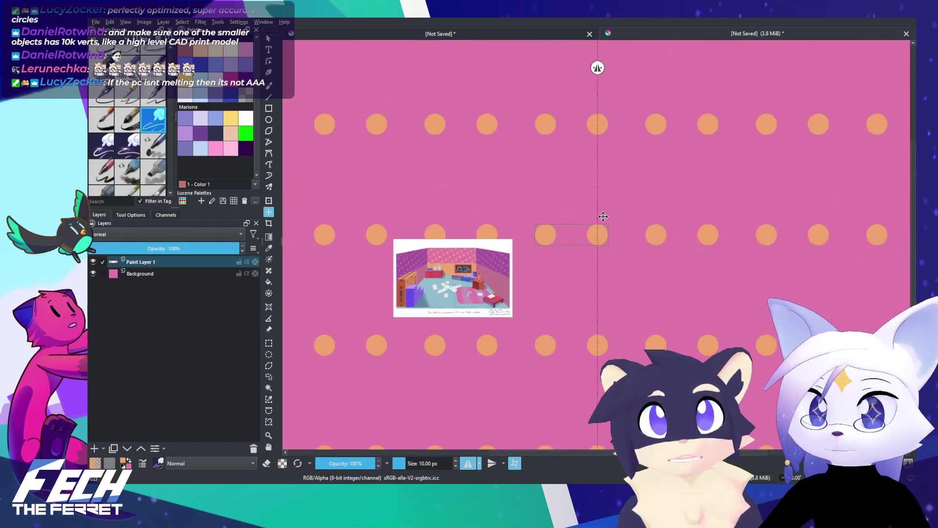
drag(657, 215, 625, 210)
key(b)
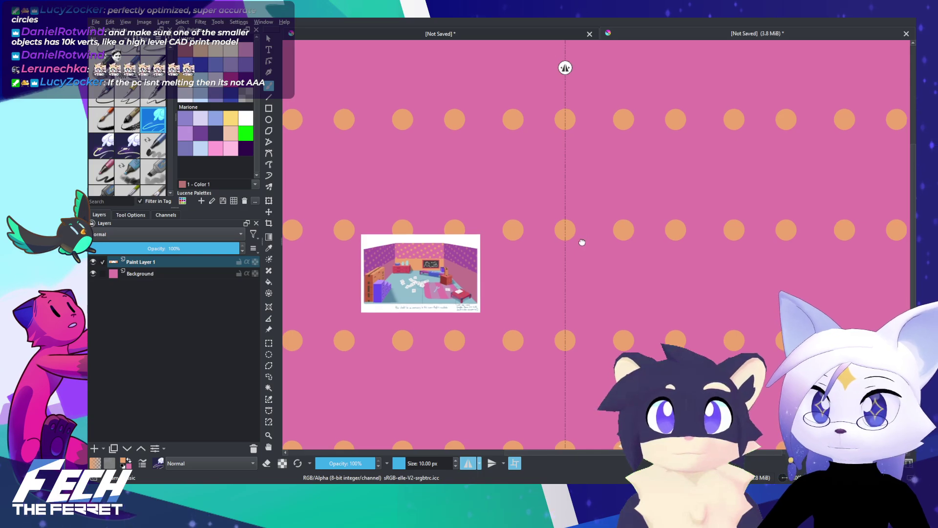
scroll(581, 242, up, 8)
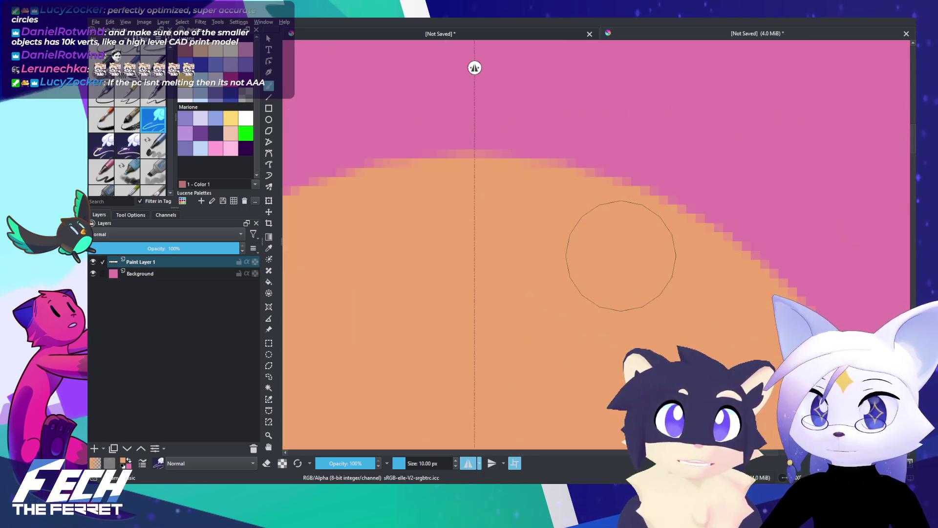
scroll(618, 247, down, 6)
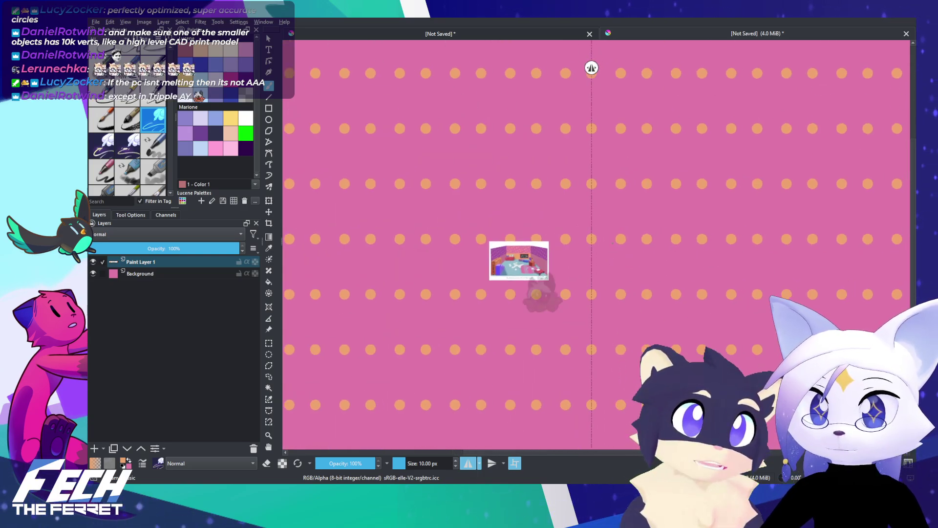
scroll(635, 244, up, 3)
Step: Duplicate Paint Layer 1 and move the copied dots straight down into the gap between the repeating rows
key(ctrl+j)
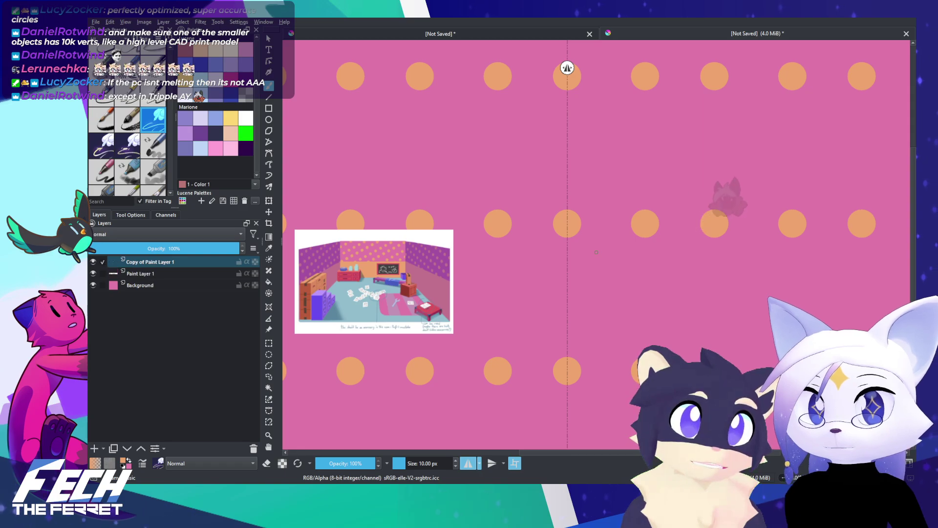
key(t)
drag(605, 236, 605, 307)
scroll(570, 310, up, 6)
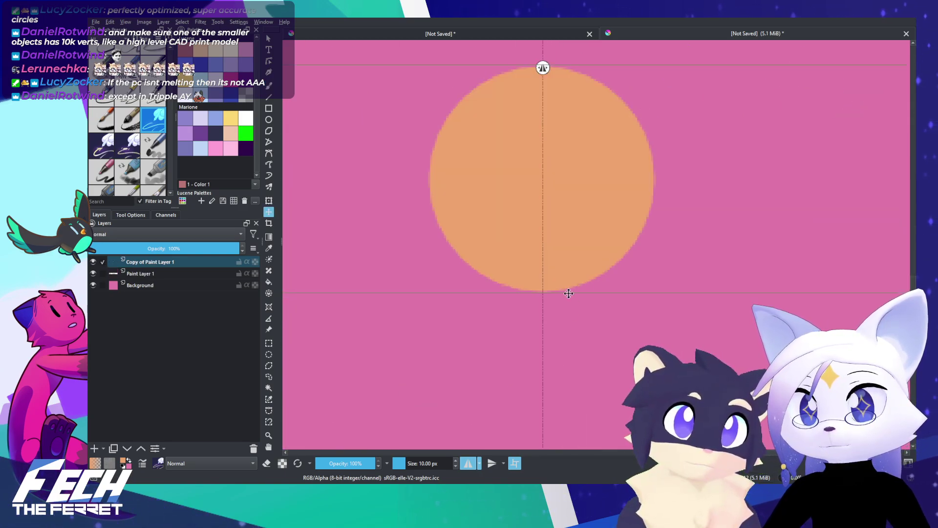
drag(558, 242, 584, 326)
drag(600, 244, 595, 281)
scroll(594, 247, down, 6)
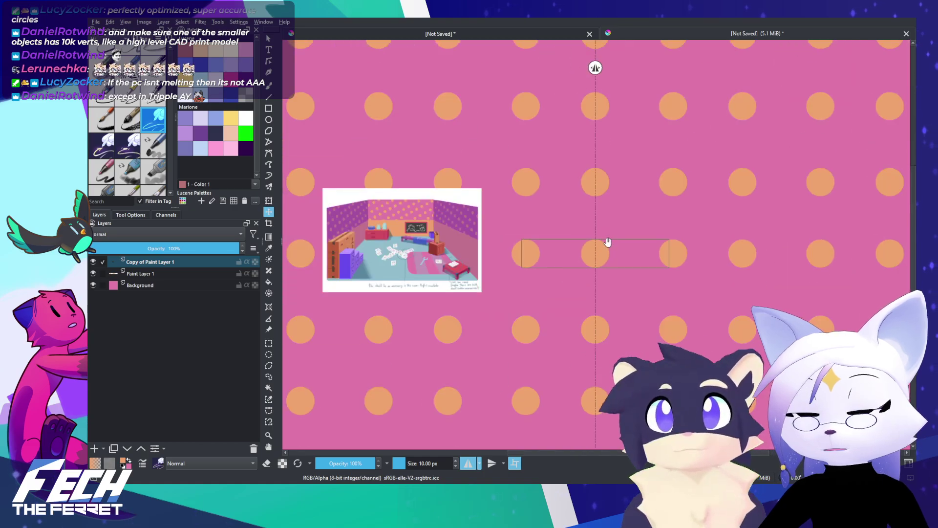
scroll(595, 266, up, 2)
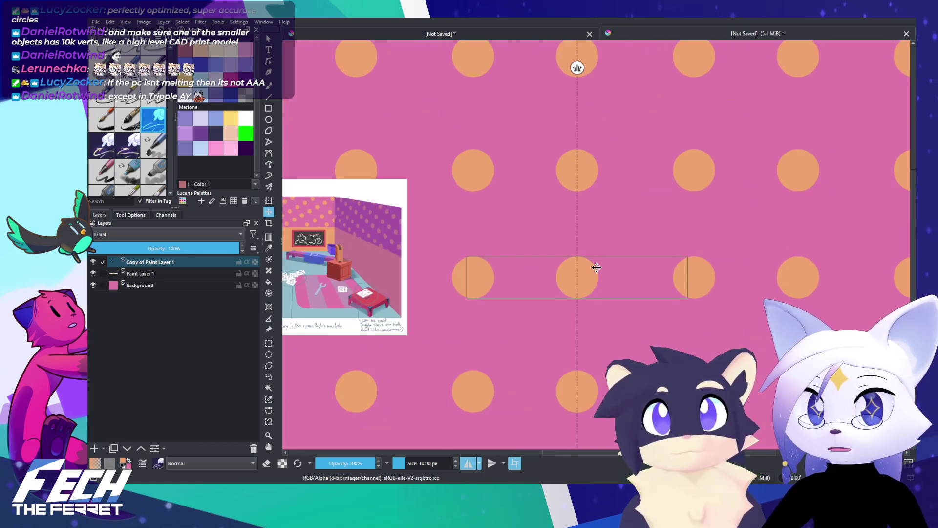
scroll(596, 266, up, 1)
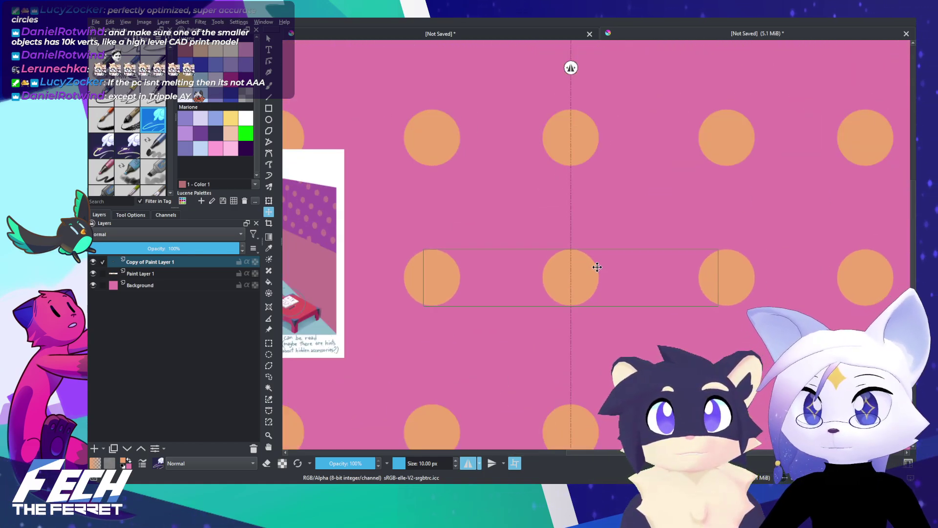
scroll(597, 266, down, 4)
drag(601, 261, 569, 267)
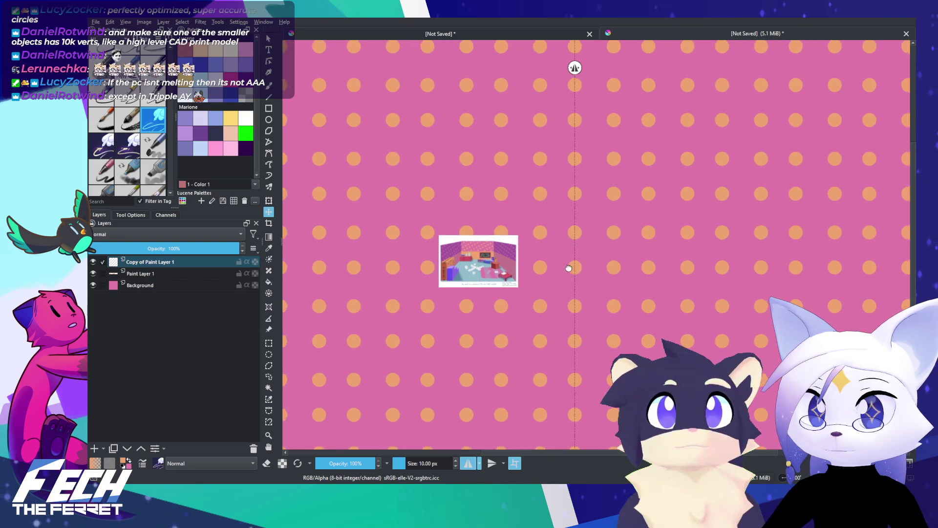
scroll(569, 268, up, 1)
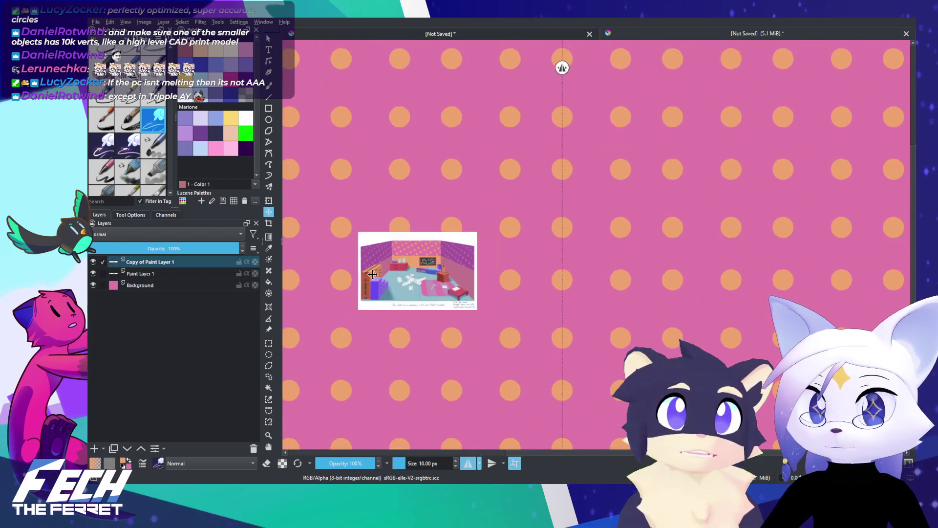
Step: Try moving a rectangular selection of dots on Paint Layer 1 to the left, undo the move, and deselect
click(205, 266)
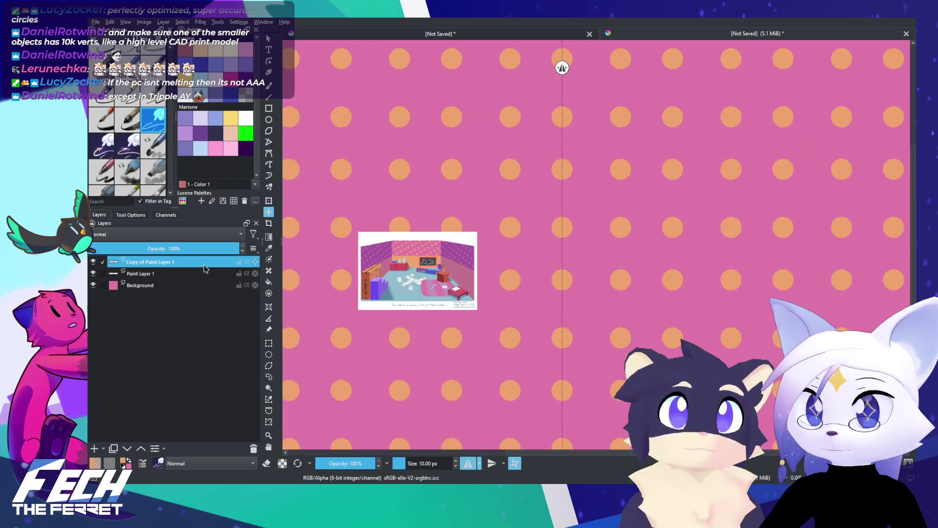
click(201, 274)
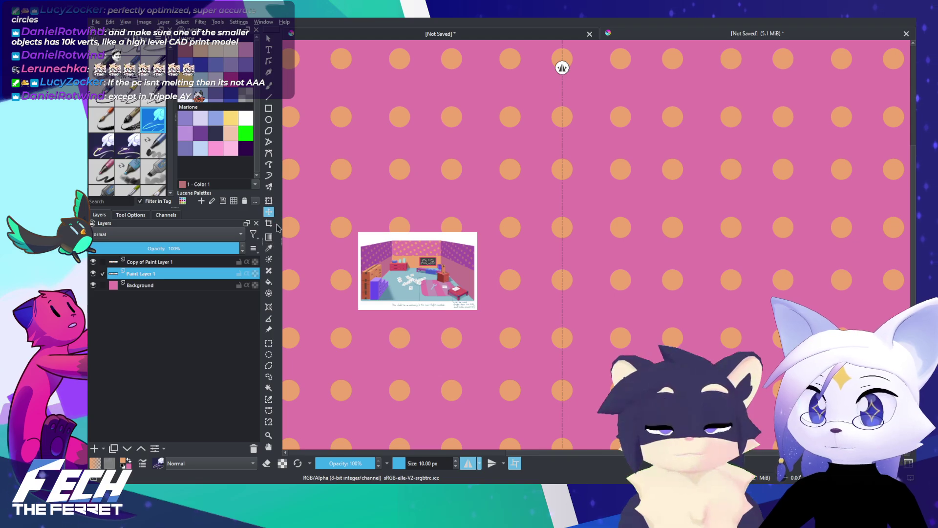
click(268, 342)
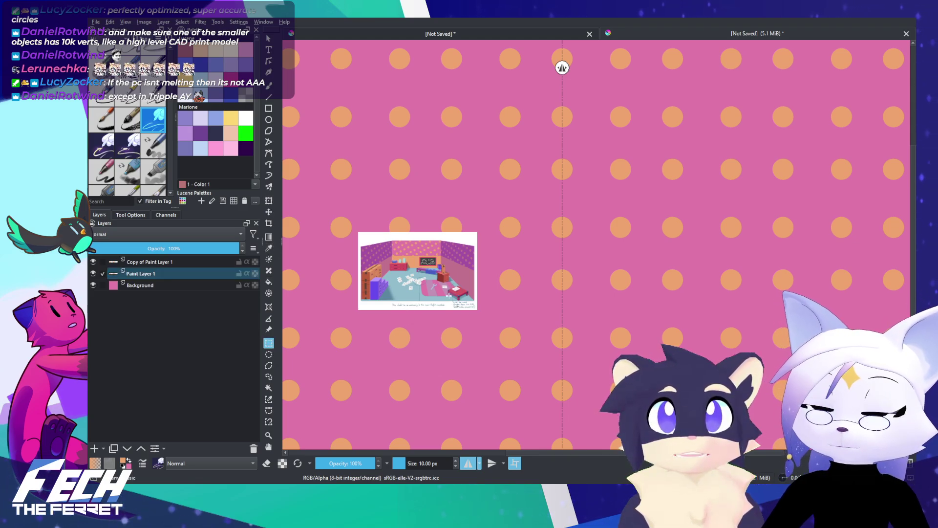
drag(600, 214, 638, 303)
scroll(639, 274, up, 3)
key(t)
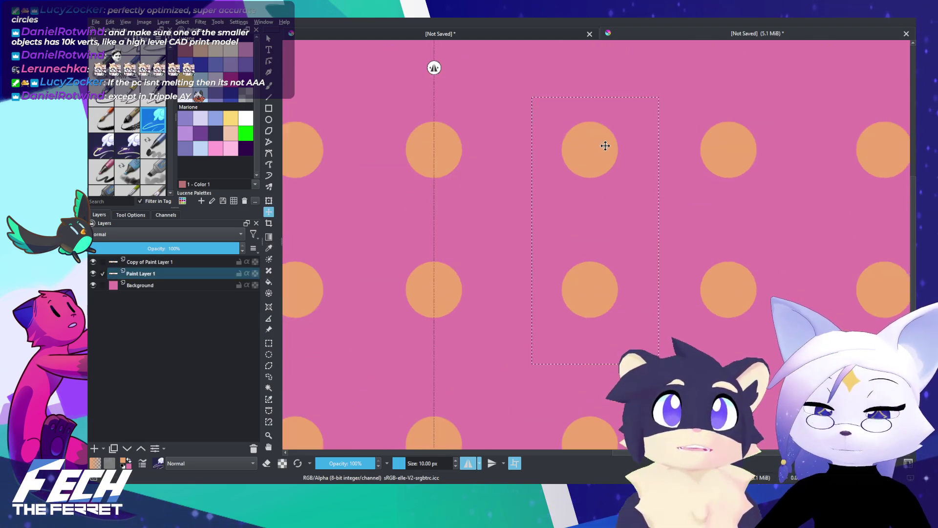
drag(605, 151, 579, 150)
key(ctrl+z)
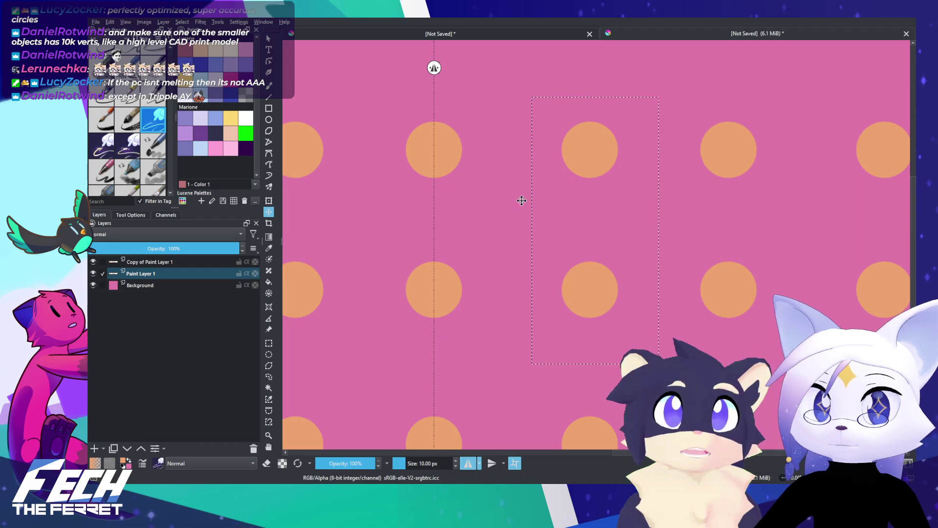
drag(491, 220, 515, 224)
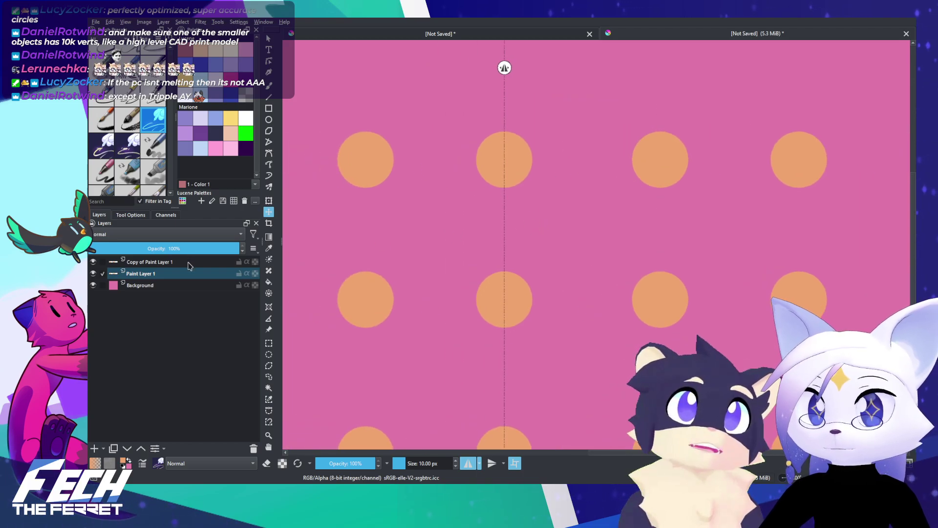
Step: Clear the dots from Copy of Paint Layer 1 and from Paint Layer 1
click(192, 262)
drag(509, 264, 485, 266)
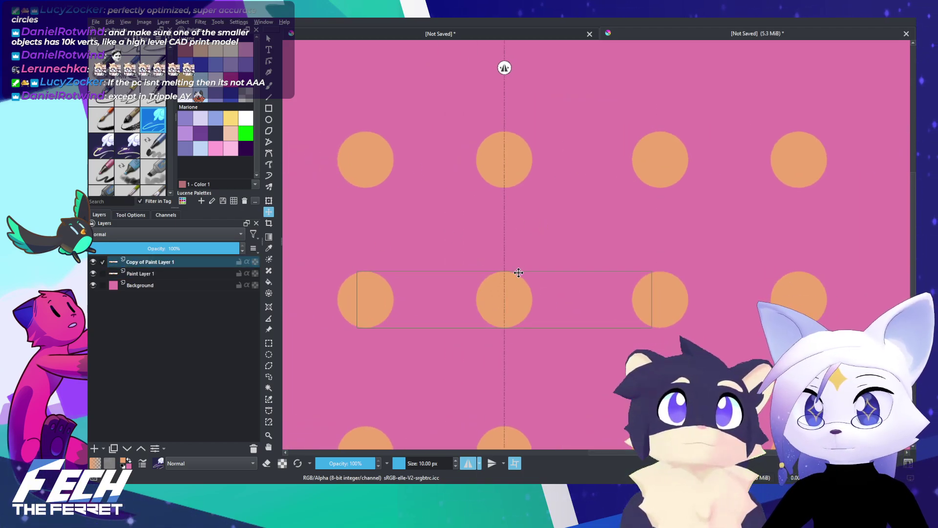
scroll(527, 269, down, 4)
scroll(355, 262, up, 1)
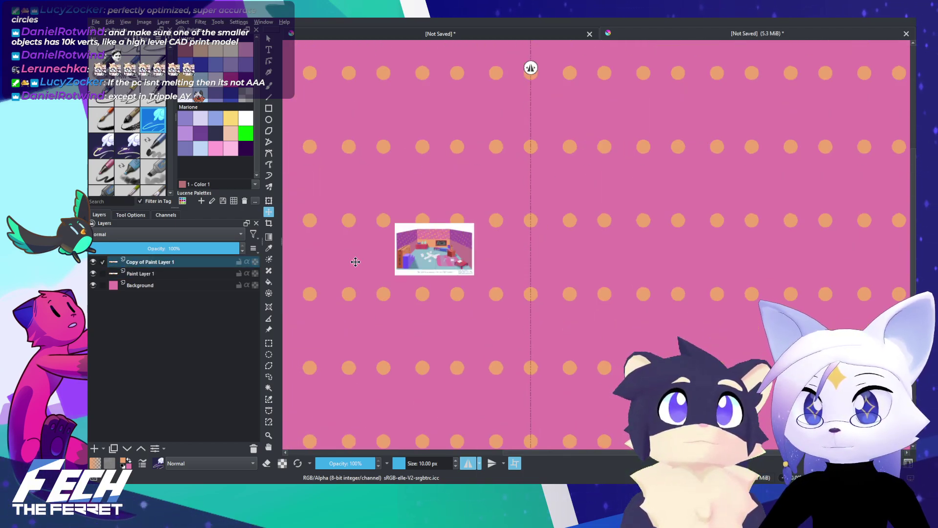
click(203, 273)
scroll(527, 220, up, 3)
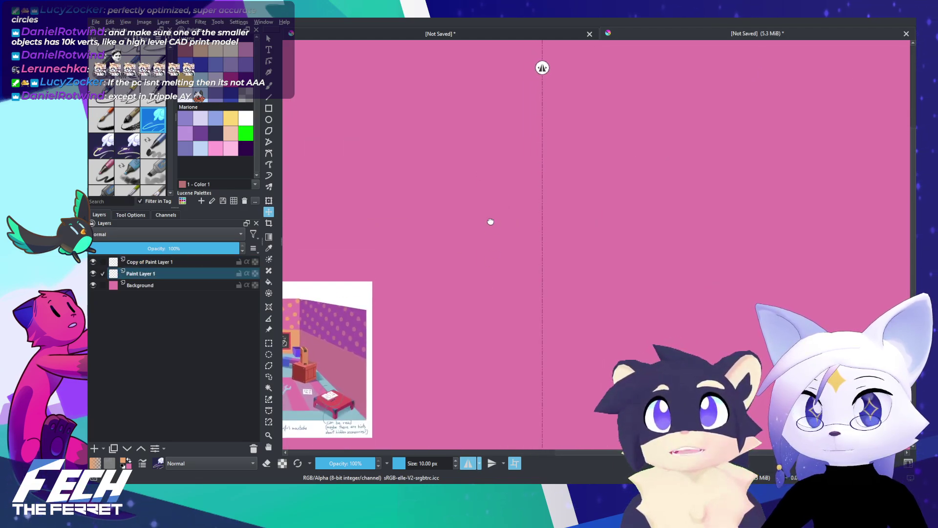
drag(490, 221, 445, 170)
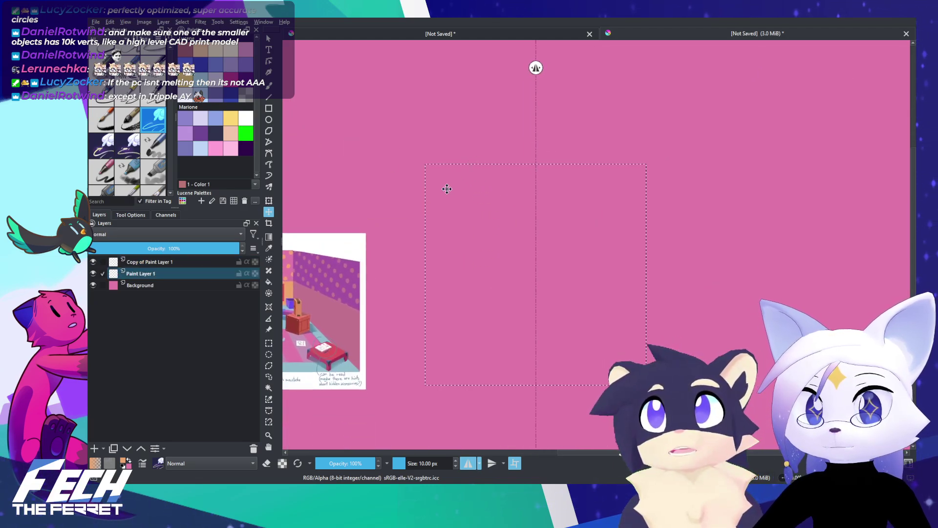
drag(501, 240, 495, 214)
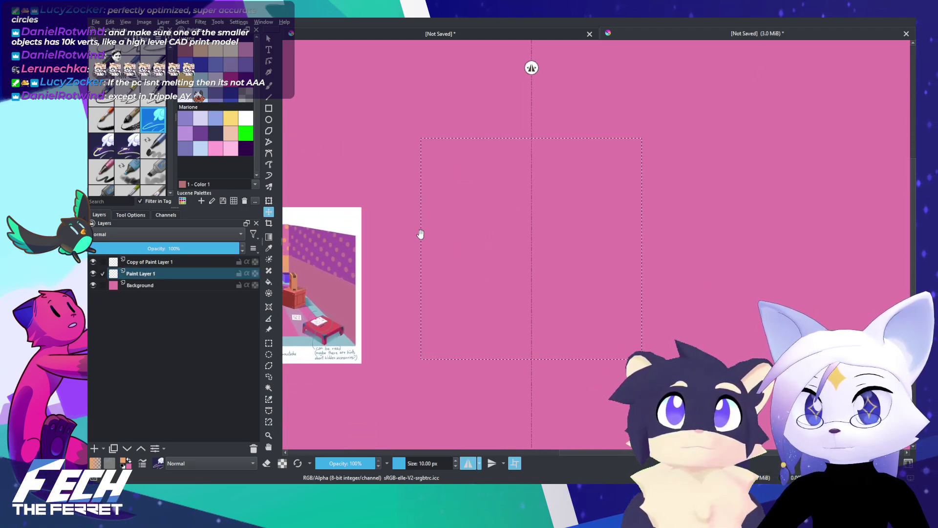
click(269, 120)
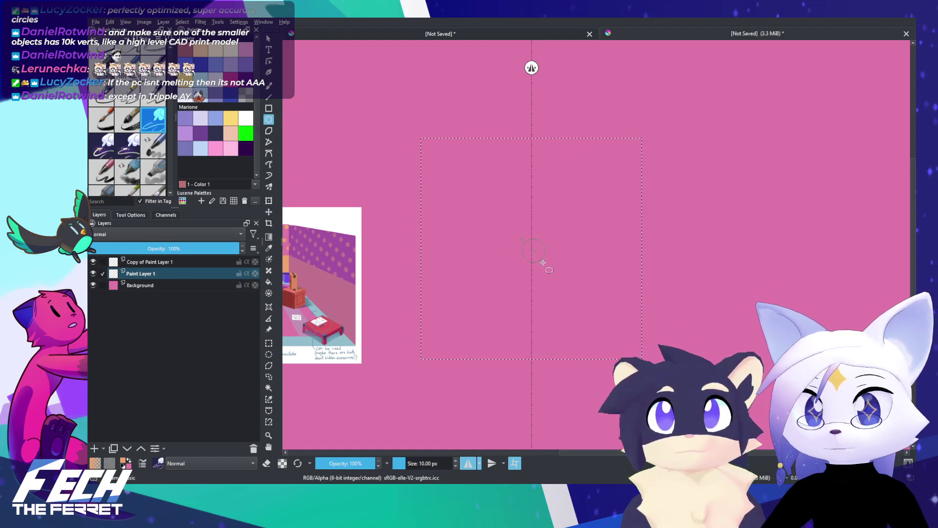
drag(543, 263, 524, 267)
key(ctrl+a)
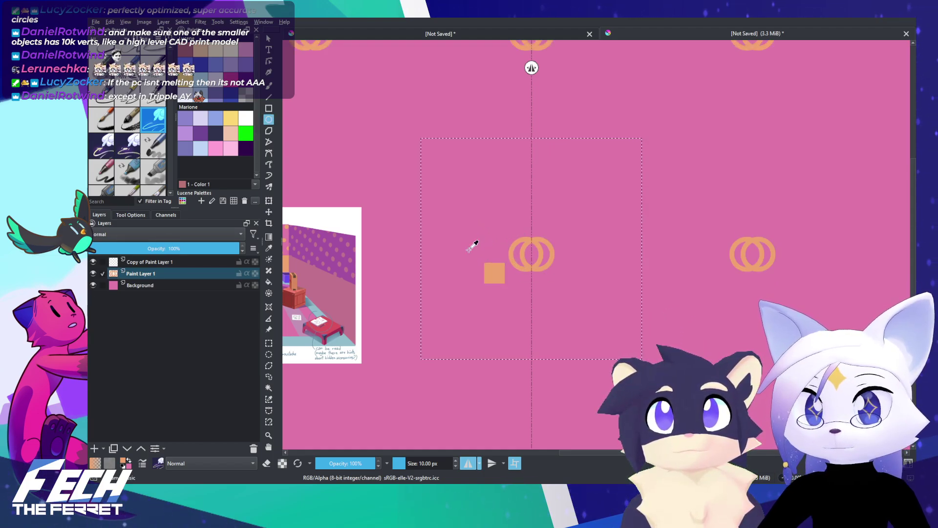
key(Delete)
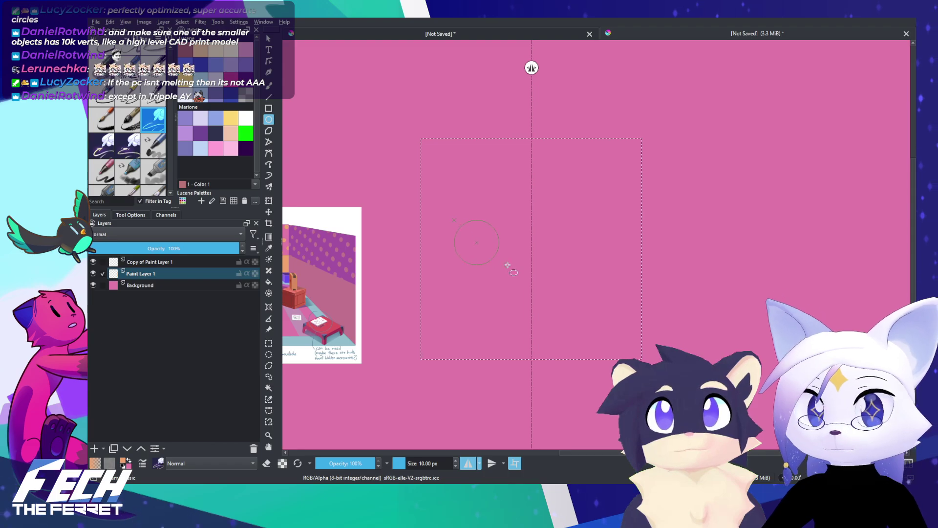
Step: Draw a mirrored pair of circles on Paint Layer 1, fill them with orange, and hide the empty Copy of Paint Layer 1
drag(502, 262, 502, 266)
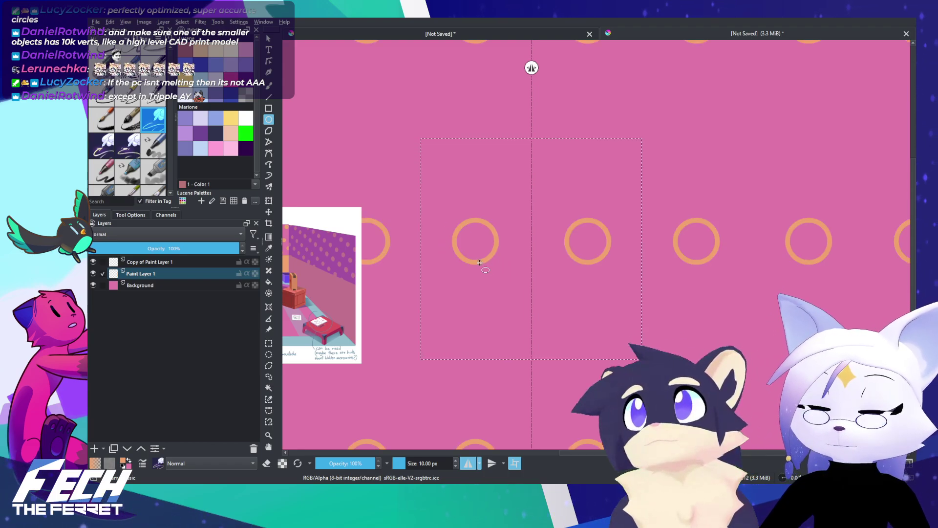
key(f)
click(470, 247)
click(598, 250)
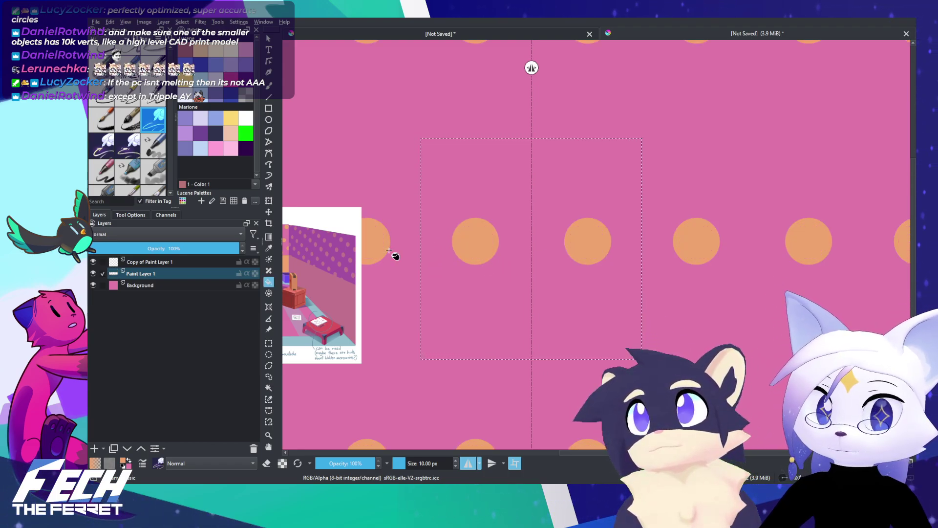
click(93, 261)
Step: Duplicate Paint Layer 1 and move the copied dots straight down until the repeating rows are evenly spaced
scroll(486, 265, down, 4)
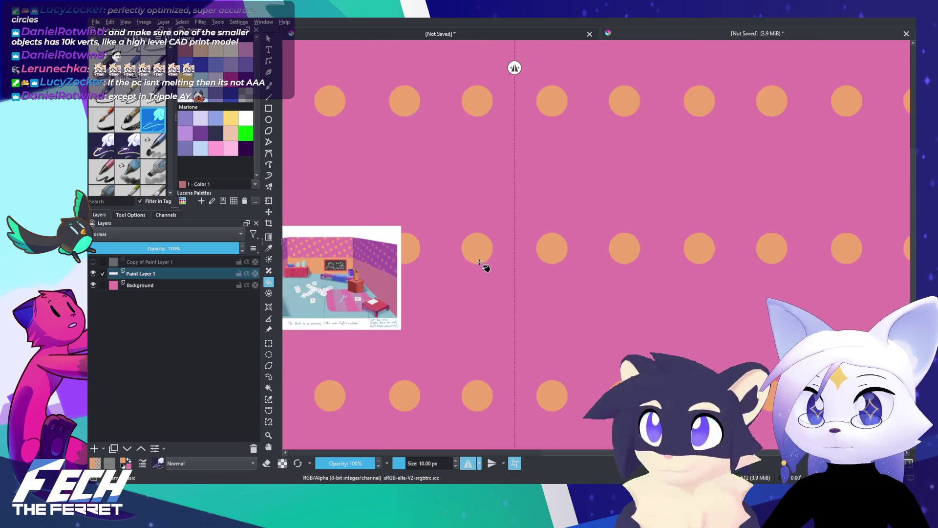
mouse_move(503, 278)
mouse_down()
mouse_move(508, 288)
mouse_move(579, 293)
mouse_move(514, 275)
mouse_up()
scroll(527, 271, up, 3)
scroll(521, 266, up, 2)
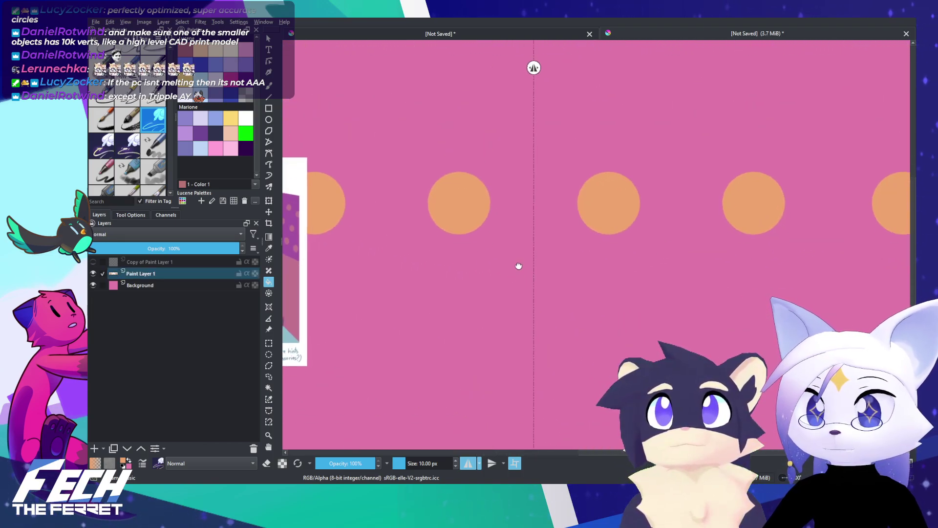
key(ctrl+j)
key(t)
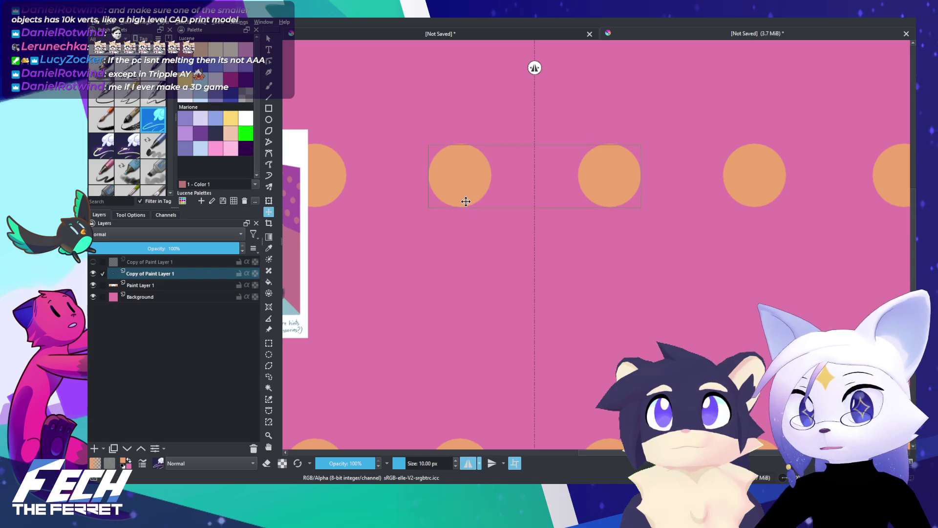
drag(463, 199, 459, 341)
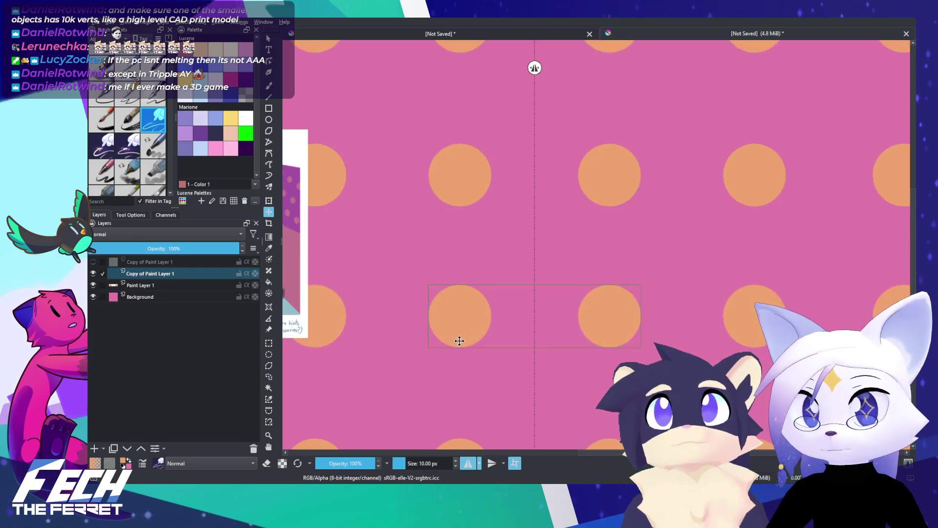
scroll(411, 256, down, 3)
drag(484, 195, 510, 213)
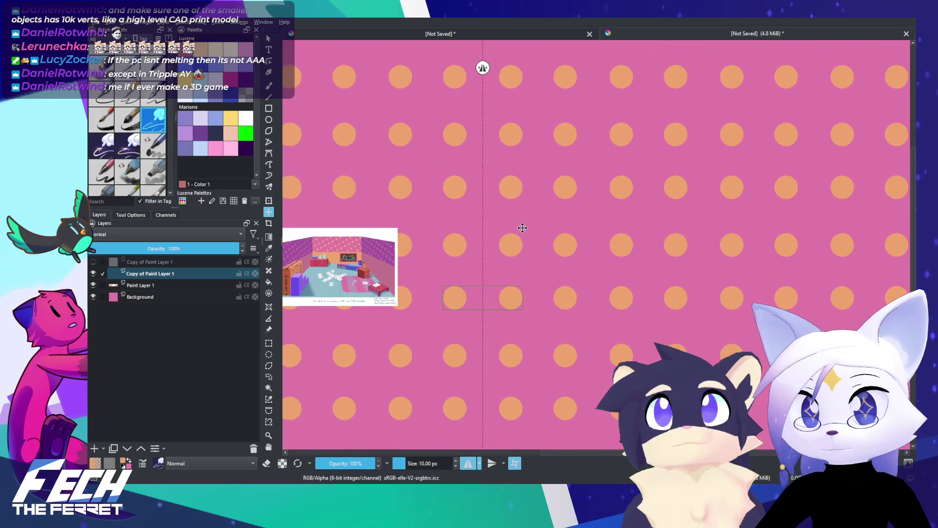
drag(513, 293, 513, 294)
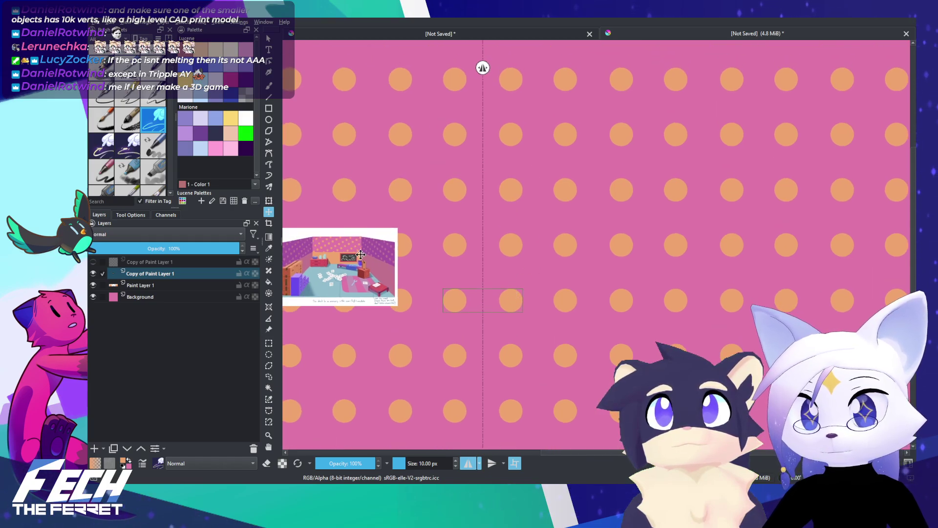
scroll(360, 254, up, 3)
scroll(361, 252, down, 2)
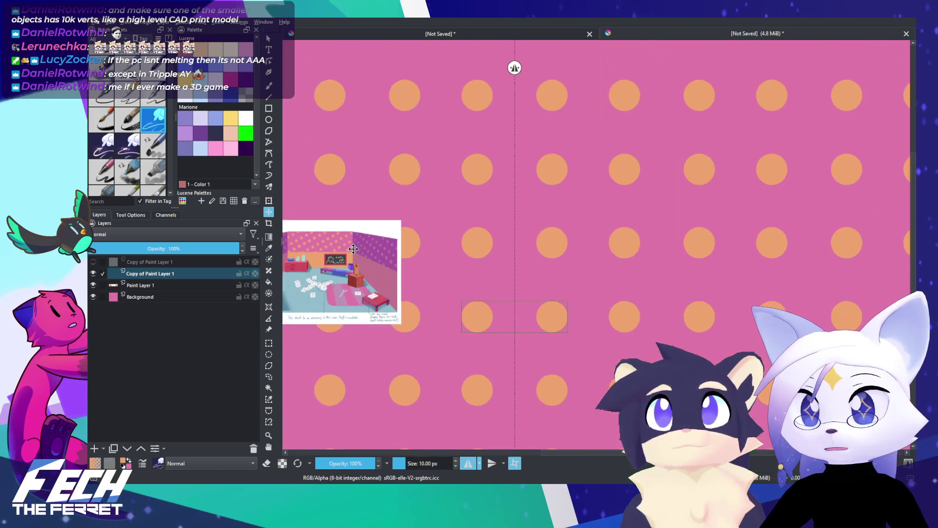
Step: Merge Paint Layer 1 and both of its copies into one layer above the Background
click(195, 262)
click(178, 285)
shift+click(180, 266)
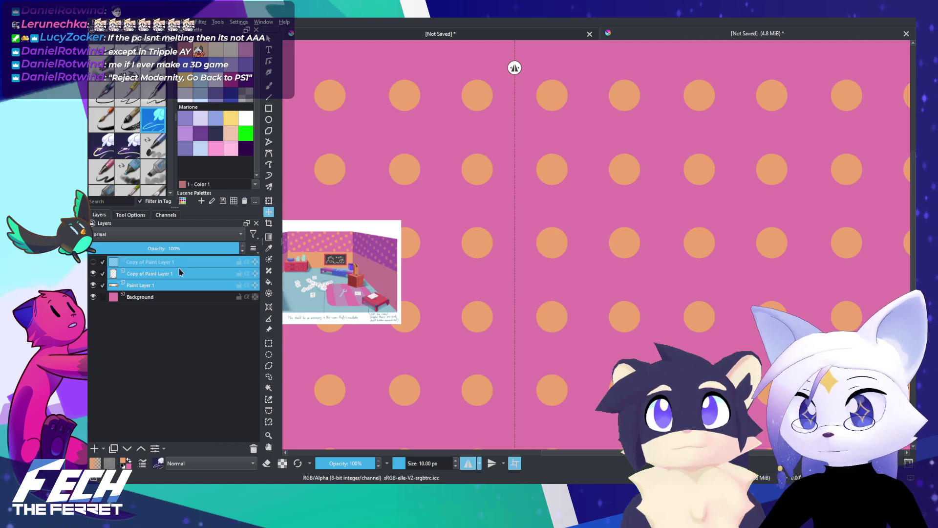
key(ctrl+e)
Step: Try rotating the merged dot layer counter-clockwise as a whole, and discard the transformation
key(ctrl+t)
drag(614, 192, 552, 164)
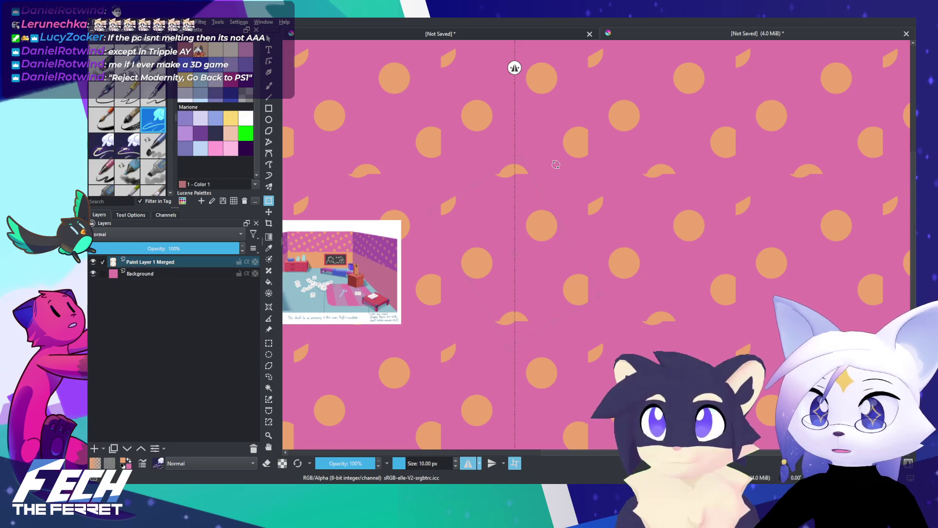
scroll(570, 182, down, 3)
scroll(569, 175, up, 3)
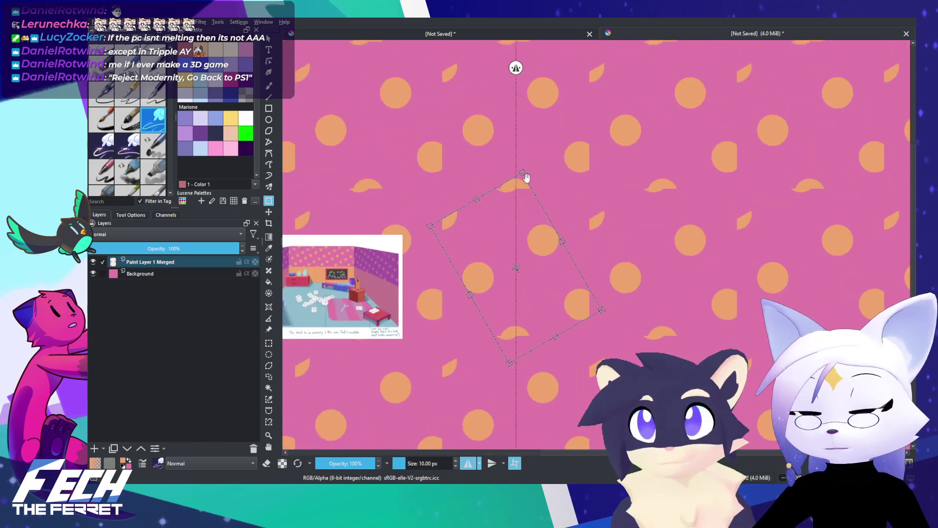
drag(526, 177, 545, 194)
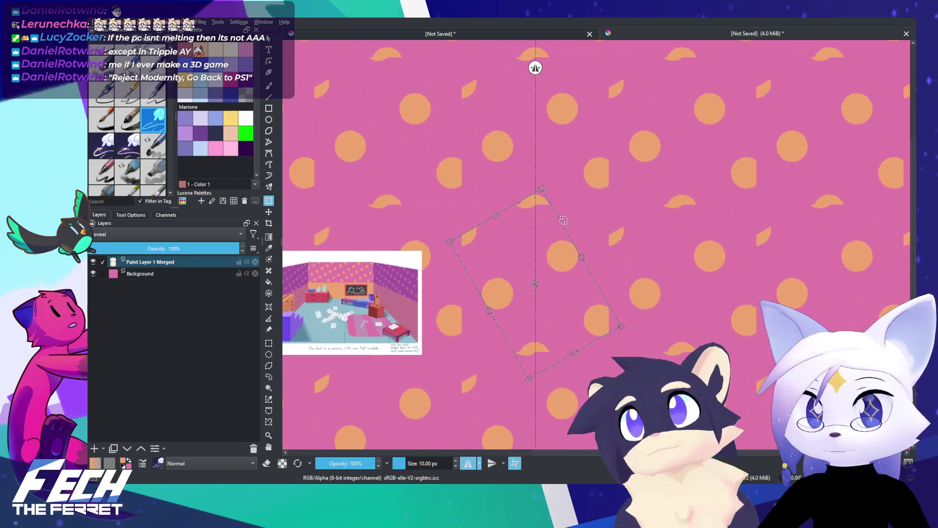
key(b)
scroll(611, 225, down, 3)
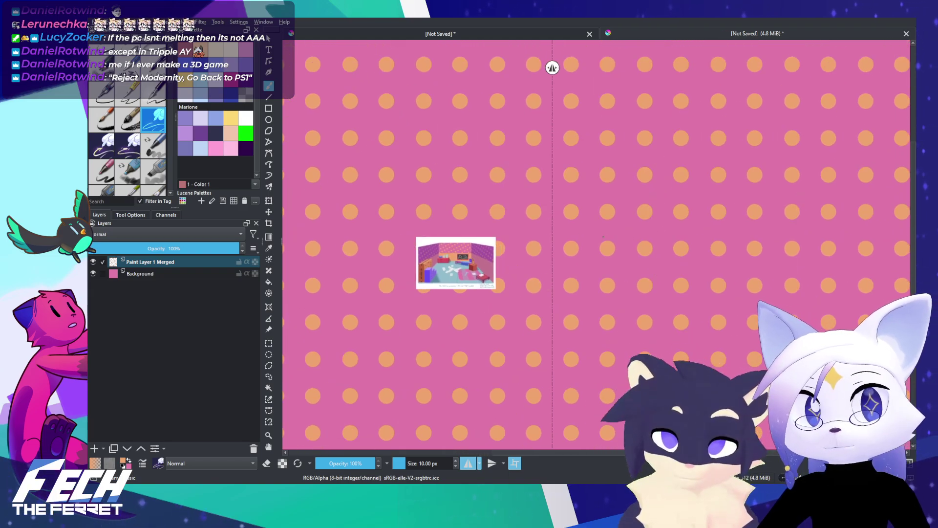
scroll(563, 232, up, 3)
drag(599, 244, 612, 242)
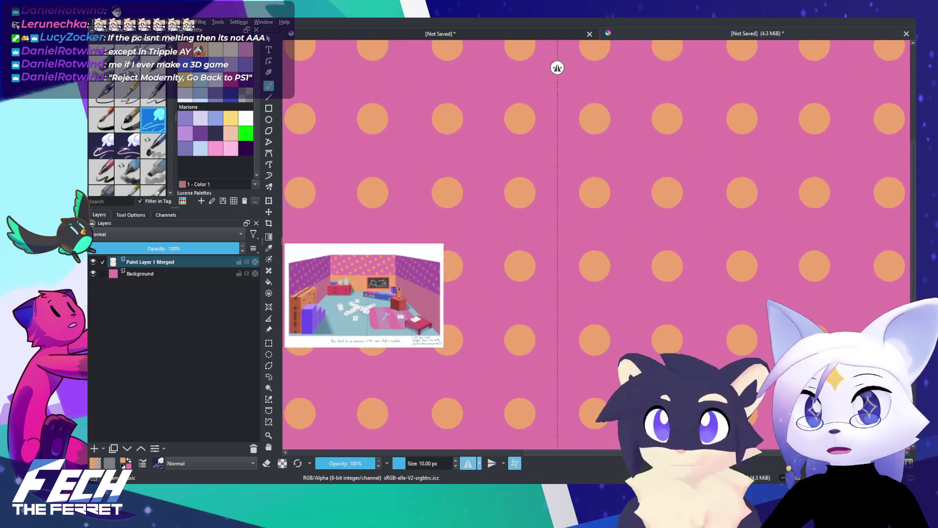
click(181, 267)
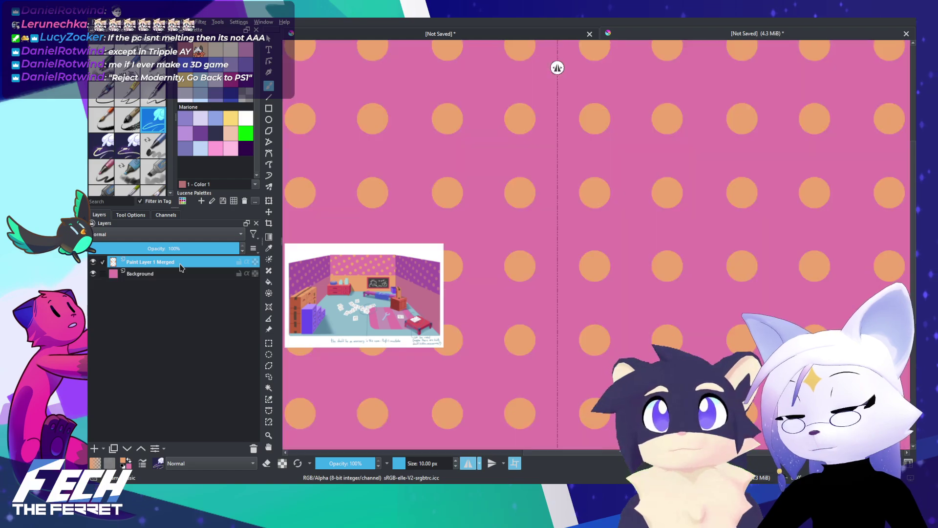
key(ctrl+t)
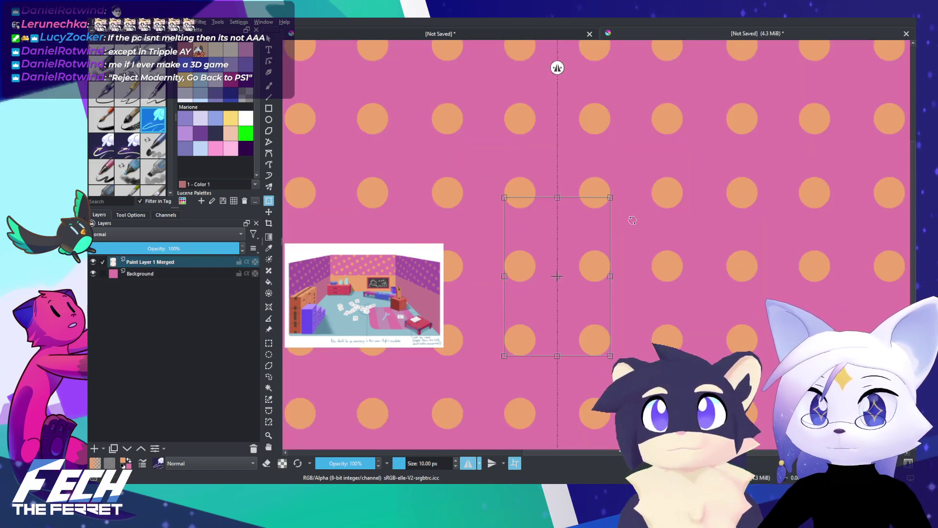
key(ctrl+z)
key(ctrl+z)
key(ctrl+z)
key(ctrl+z)
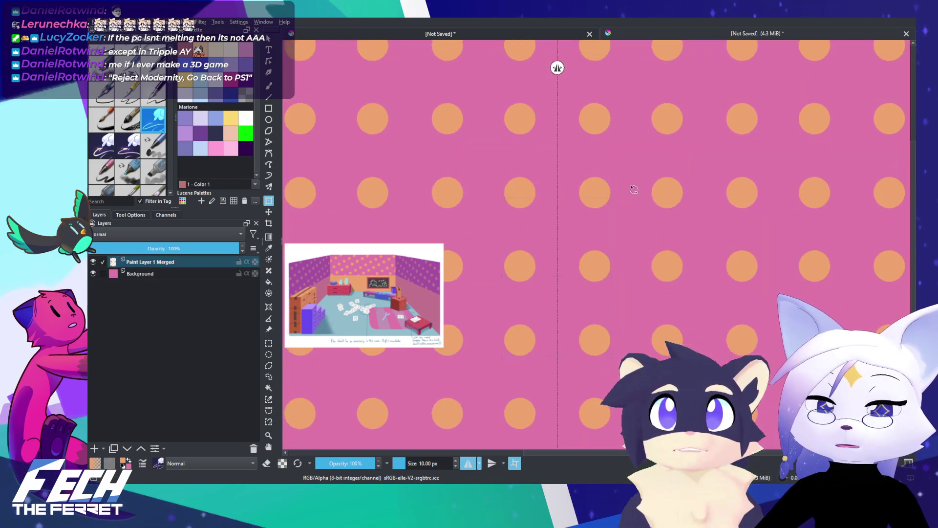
key(ctrl+z)
key(ctrl+z)
click(627, 190)
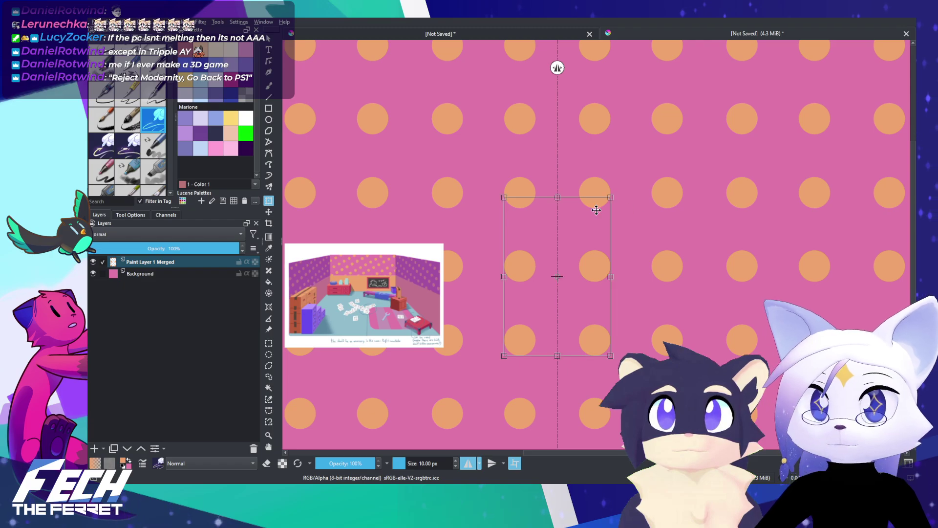
key(b)
Step: Move the dots on Paint Layer 1 Merged straight up until both full rows sit inside the tile
key(t)
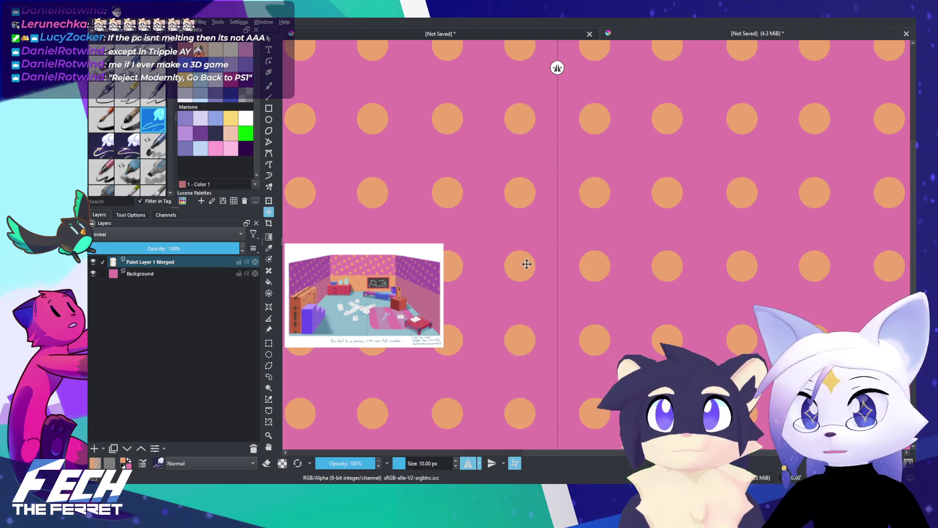
drag(527, 263, 525, 240)
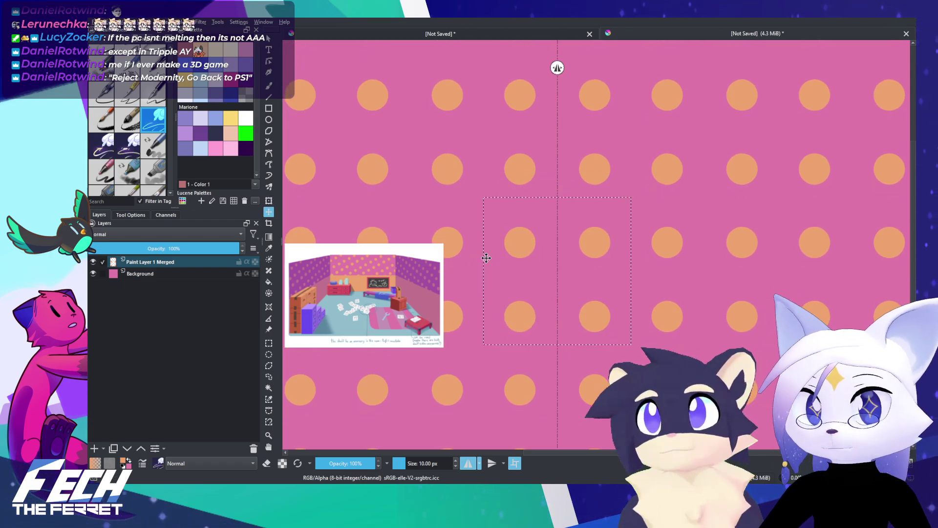
key(b)
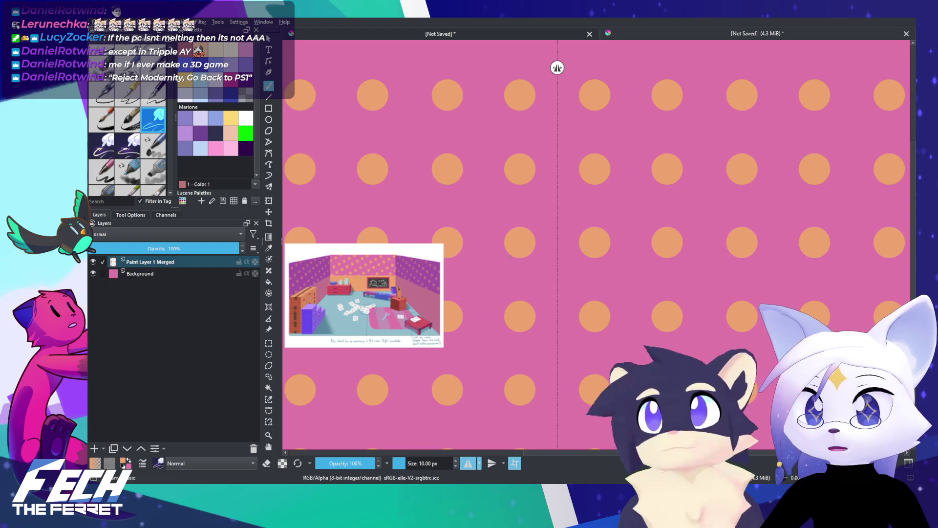
key(t)
drag(511, 244, 508, 236)
key(b)
key(ctrl+t)
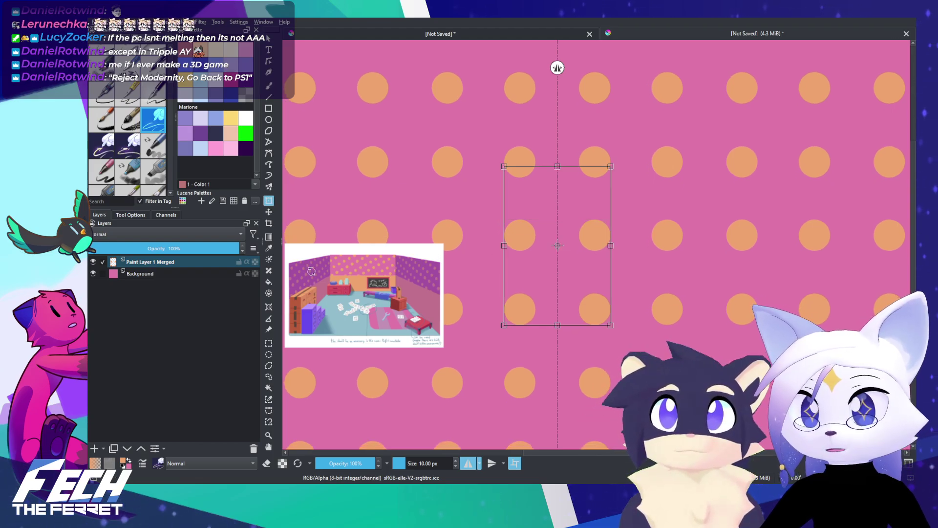
scroll(290, 277, up, 1)
scroll(435, 259, up, 2)
scroll(462, 263, down, 8)
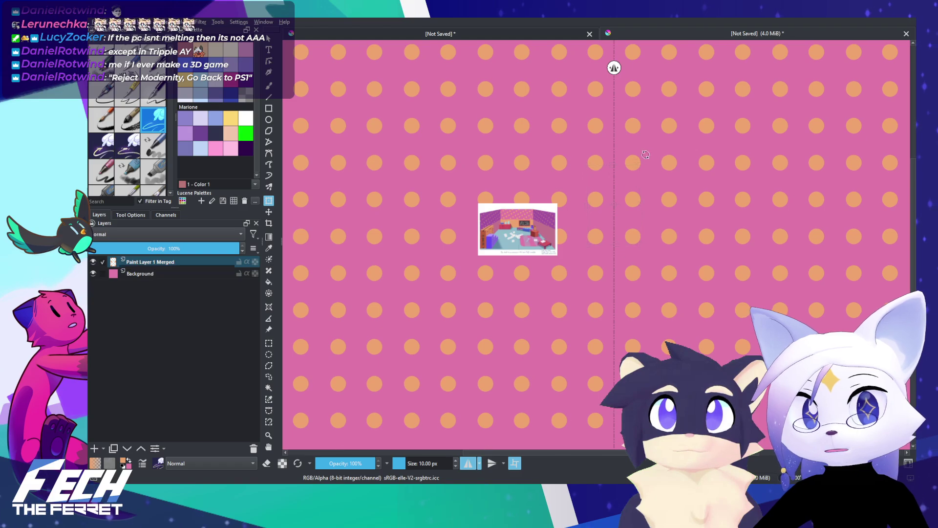
mouse_move(646, 155)
mouse_down()
mouse_move(626, 152)
mouse_move(654, 156)
mouse_up()
scroll(654, 156, up, 2)
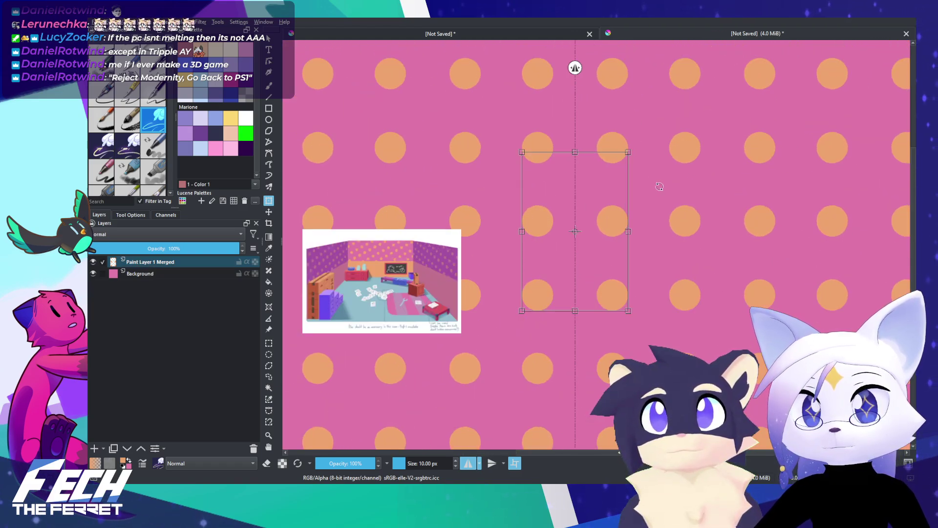
Step: Clear the leftover partial dots above the tile on Paint Layer 1 Merged and rotate the four full dots slightly counter-clockwise
click(183, 264)
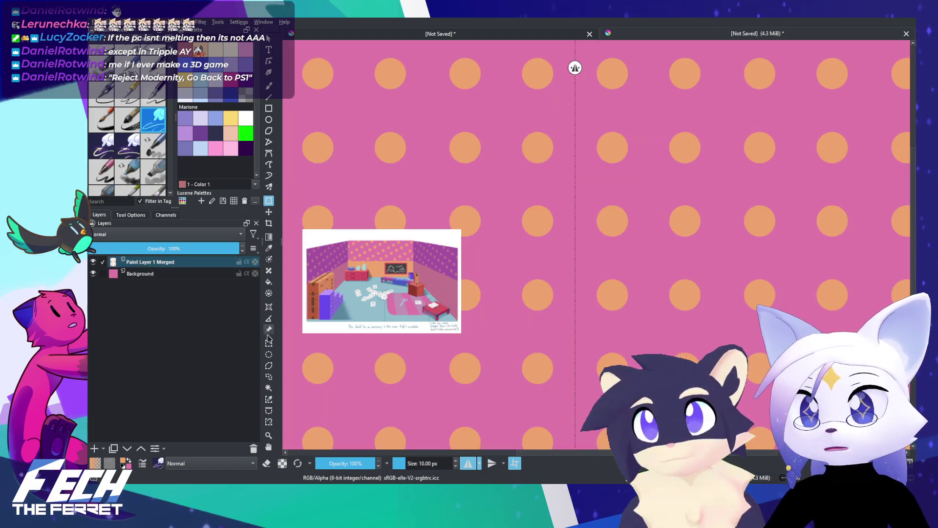
click(269, 342)
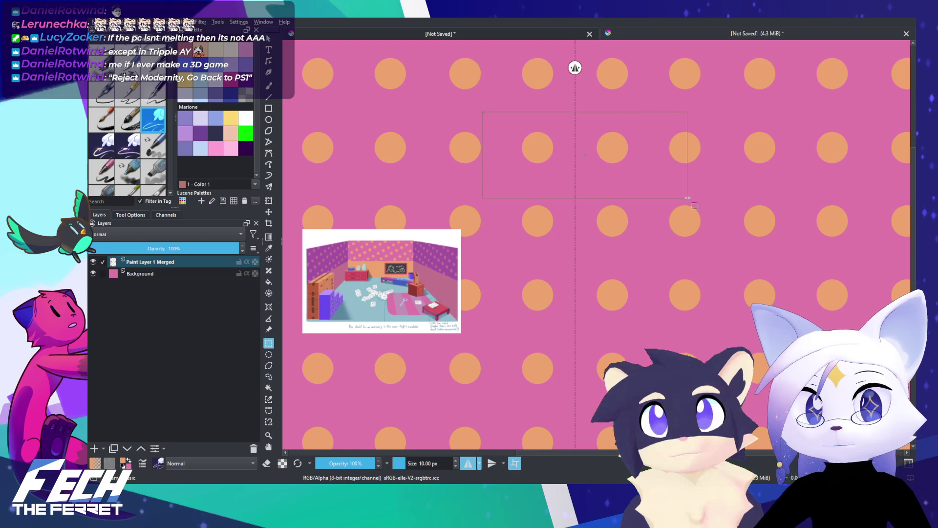
key(ctrl+shift+a)
key(b)
key(ctrl+t)
mouse_move(654, 181)
mouse_down()
mouse_move(606, 161)
mouse_move(718, 206)
mouse_move(671, 252)
mouse_move(618, 274)
mouse_move(621, 290)
mouse_move(629, 267)
mouse_move(628, 339)
mouse_move(620, 280)
mouse_move(640, 282)
mouse_move(616, 289)
mouse_up()
key(t)
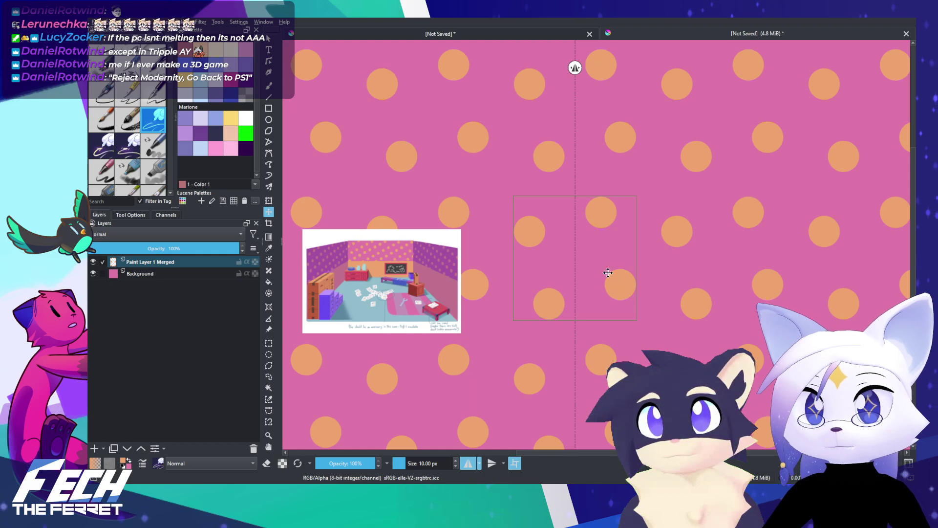
Step: Lasso the lower two dots of the tile and move them left until they line up under the upper two
key(l)
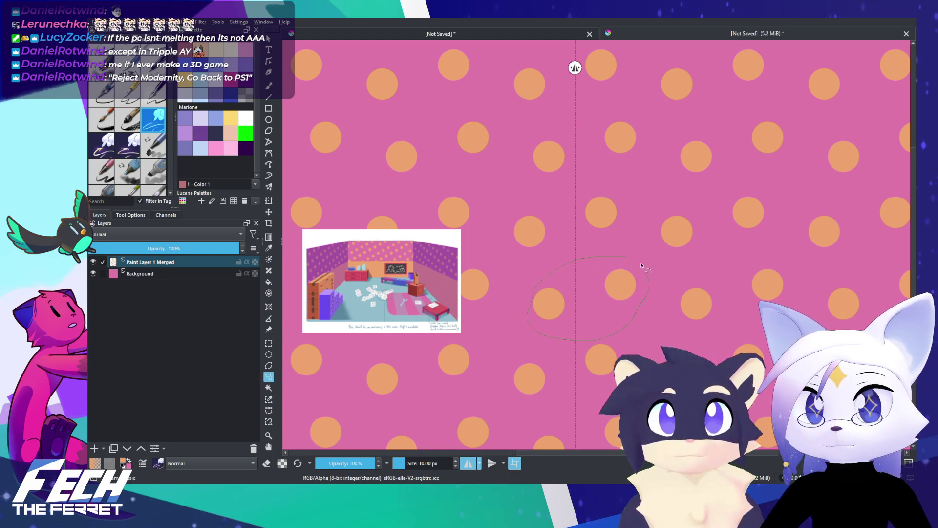
key(t)
drag(613, 280, 608, 284)
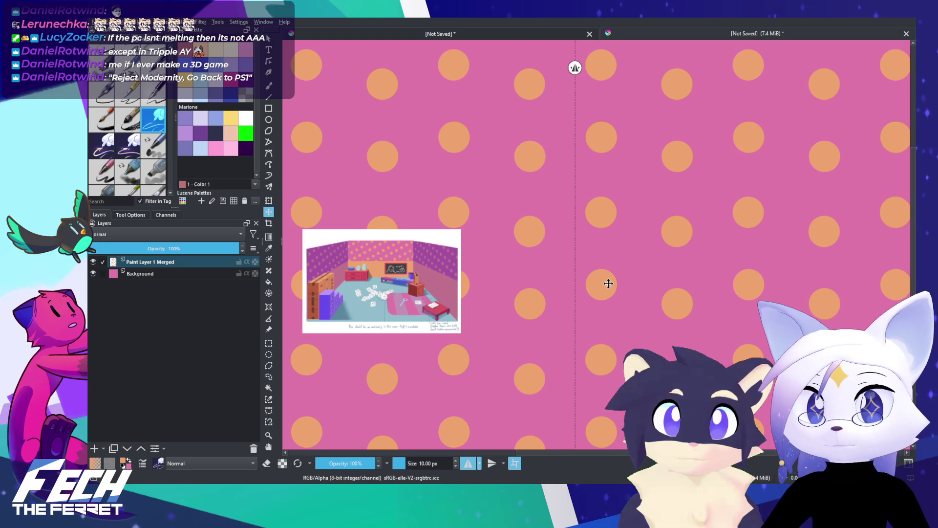
Step: Undo the leftward move of the tile's lower two dots
scroll(412, 279, up, 3)
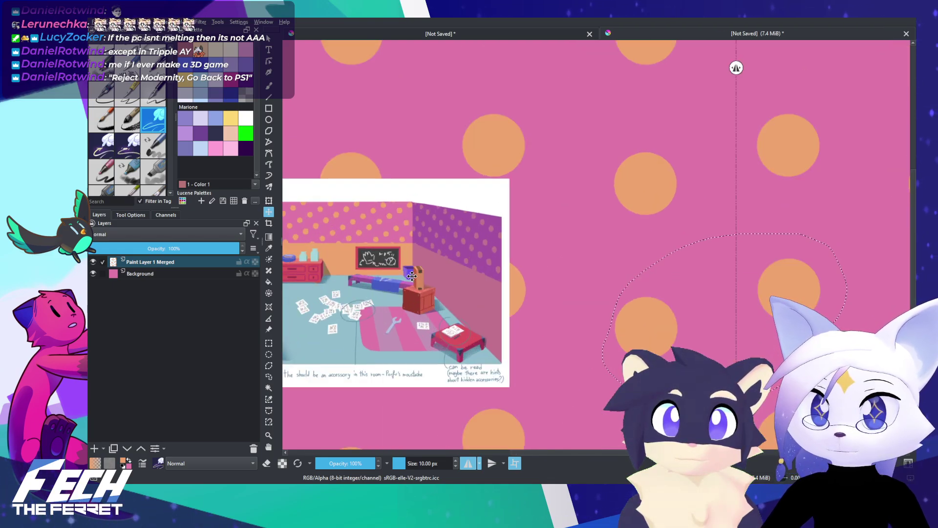
scroll(412, 276, down, 3)
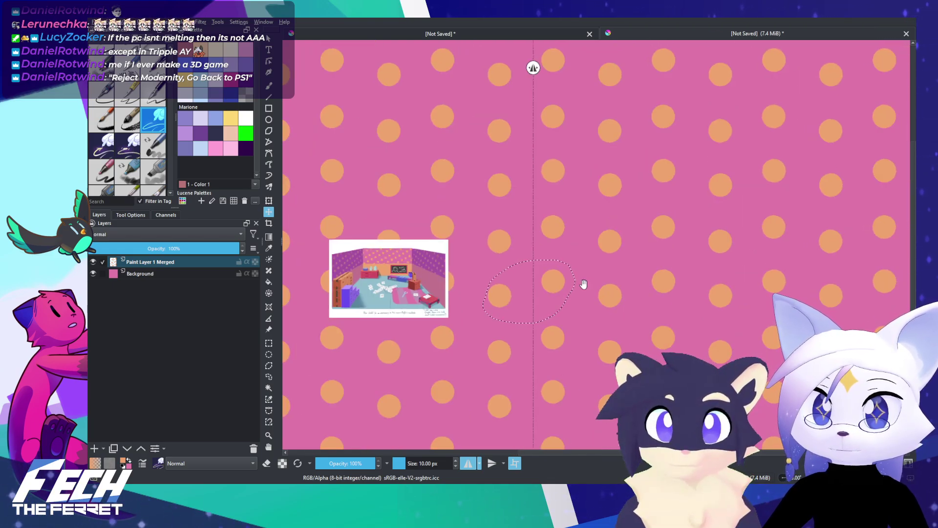
key(ctrl+shift+z)
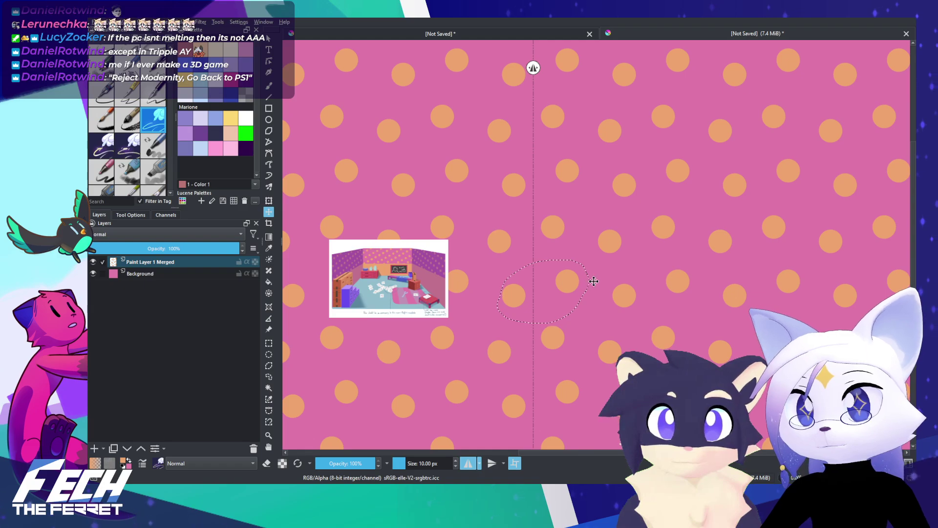
Step: Lasso the upper two dots of the tile and move them right until they line up above the lower two
key(l)
key(ctrl+shift+a)
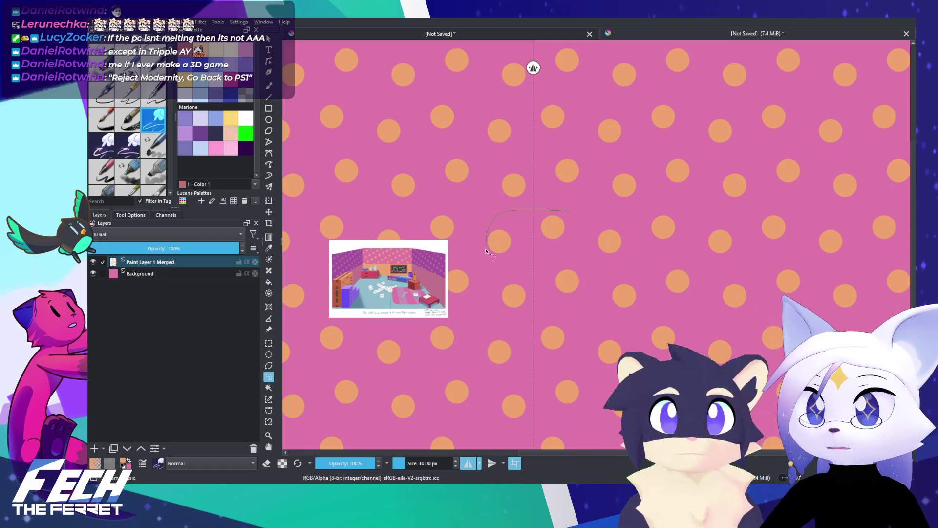
key(t)
drag(560, 233, 575, 235)
scroll(578, 248, up, 5)
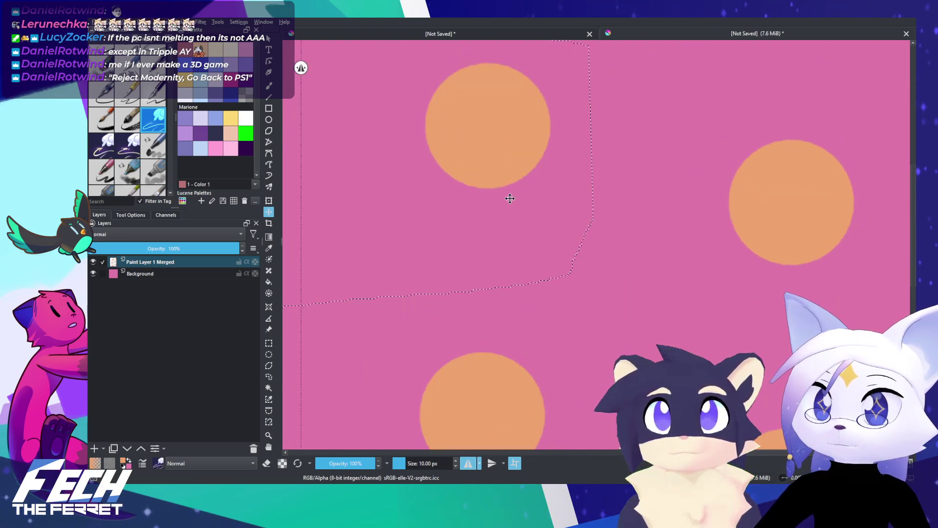
drag(509, 199, 548, 227)
scroll(540, 210, down, 3)
scroll(562, 205, down, 5)
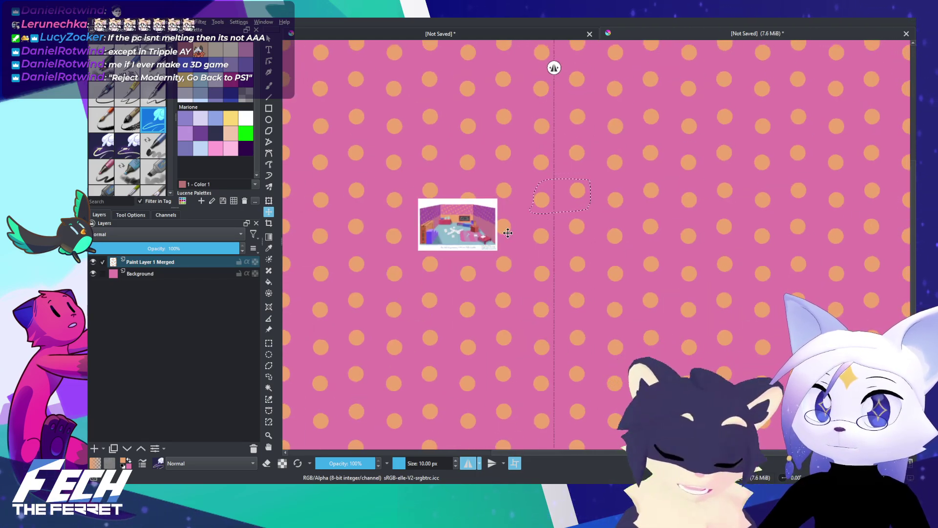
Step: Fine-tune the position of the upper two dots so they form straight, evenly spaced columns with the lower two across the repeating pattern
scroll(466, 216, up, 6)
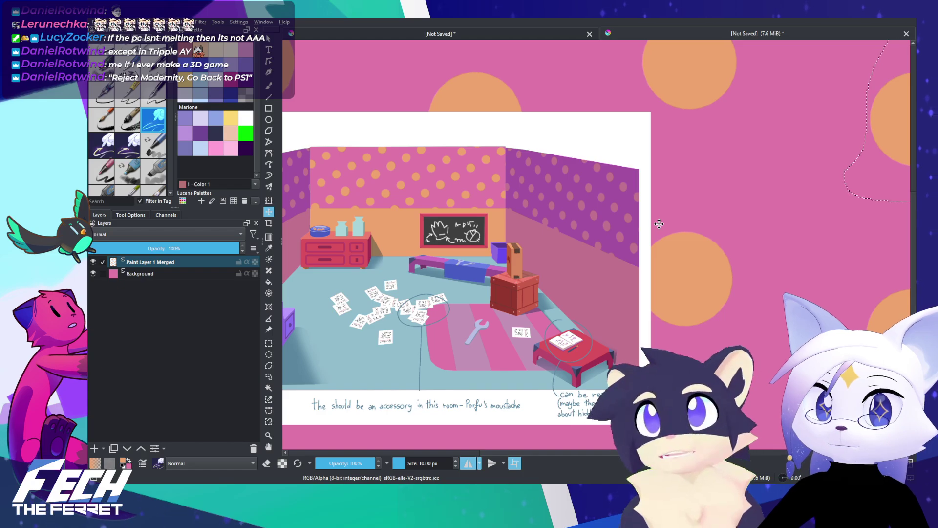
scroll(635, 220, down, 5)
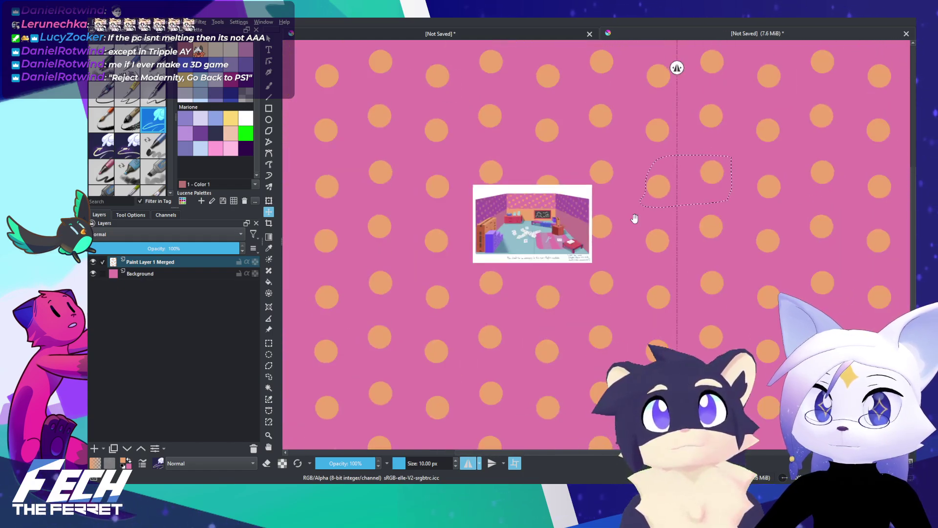
drag(630, 215, 548, 239)
scroll(543, 206, up, 5)
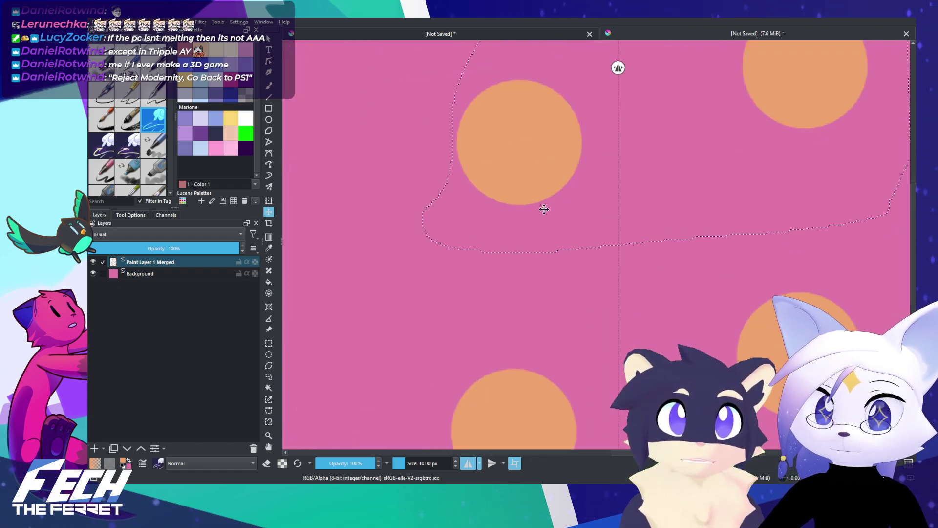
drag(542, 205, 517, 226)
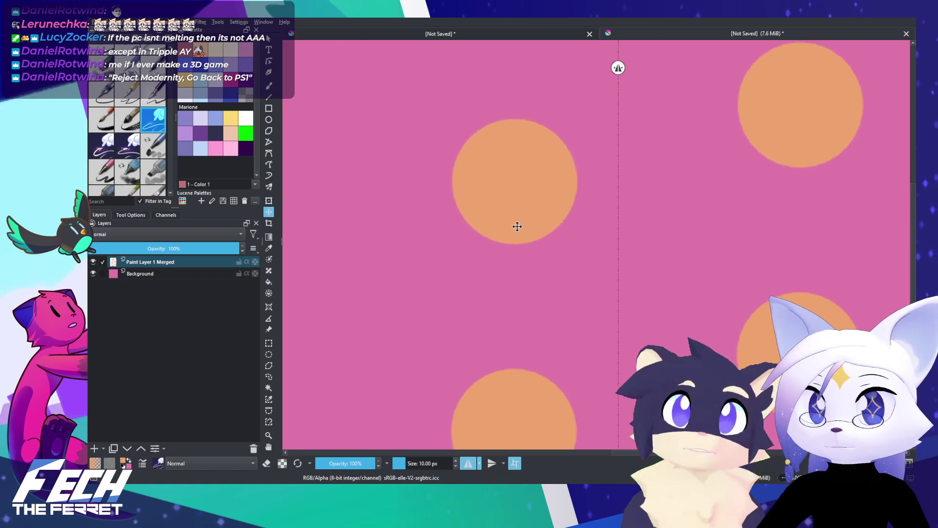
scroll(519, 222, down, 2)
scroll(519, 223, down, 5)
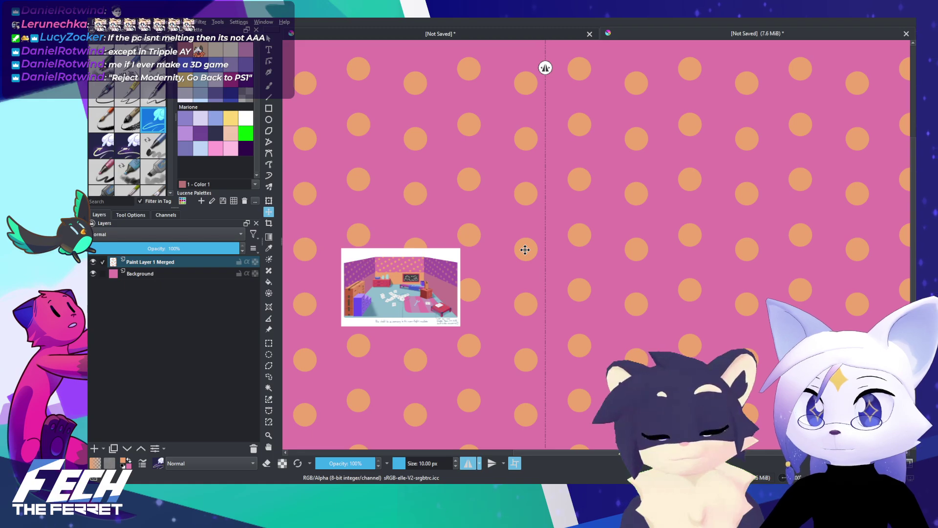
scroll(542, 242, up, 5)
scroll(540, 245, down, 3)
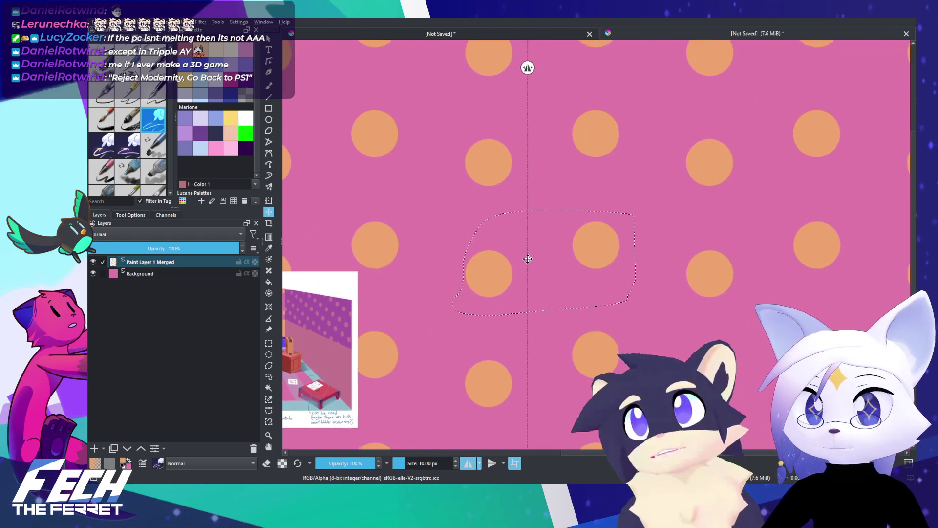
scroll(528, 259, down, 5)
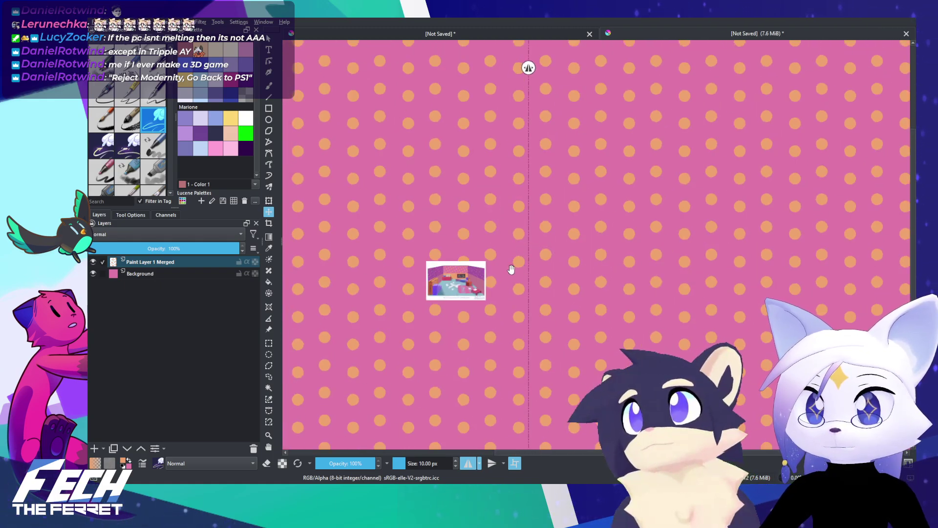
Step: Lasso all four dots of the tile, try shifting them together, and undo the shift
scroll(510, 266, up, 5)
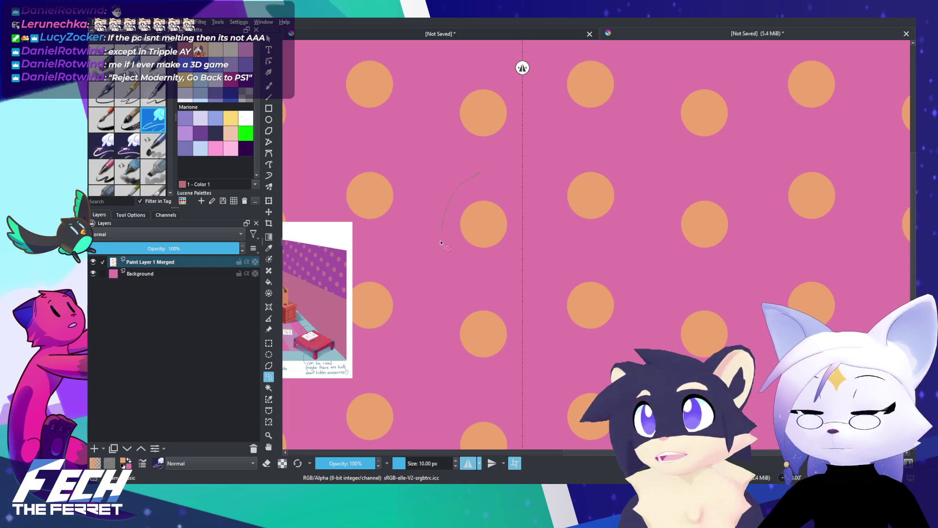
mouse_move(623, 177)
mouse_down()
mouse_move(609, 156)
mouse_move(590, 191)
mouse_up()
key(t)
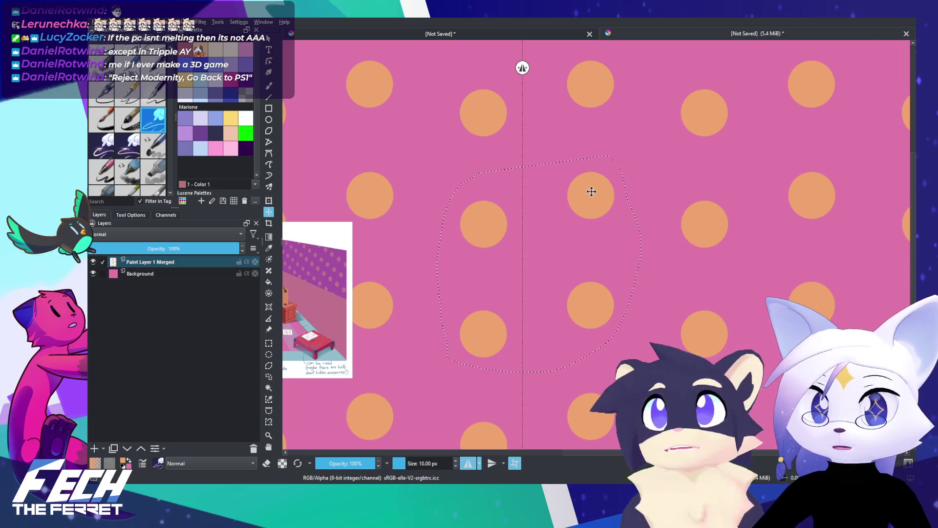
scroll(586, 243, down, 5)
drag(595, 233, 591, 273)
key(ctrl+shift+a)
key(ctrl+z)
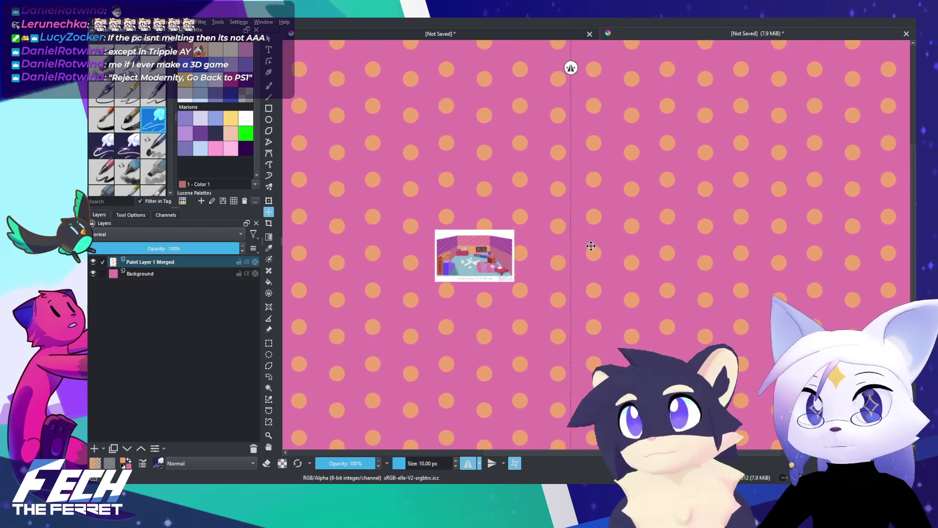
Step: Lasso only the two dots of the tile's left column on Paint Layer 1 Merged
scroll(597, 238, up, 3)
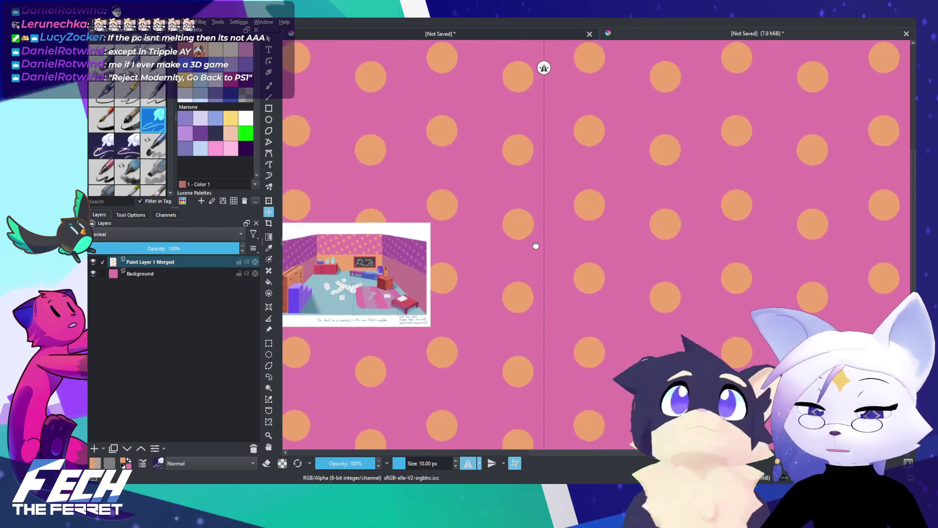
drag(536, 245, 564, 247)
key(l)
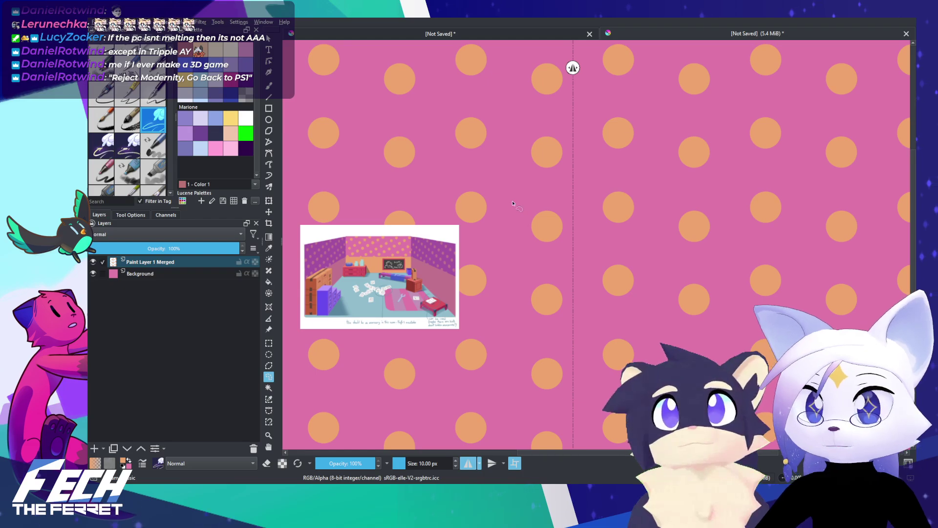
drag(567, 200, 554, 197)
Step: Try moving the lassoed left column straight down within its layer, and undo the move
key(t)
mouse_move(567, 241)
mouse_down()
mouse_move(565, 229)
mouse_move(567, 257)
mouse_up()
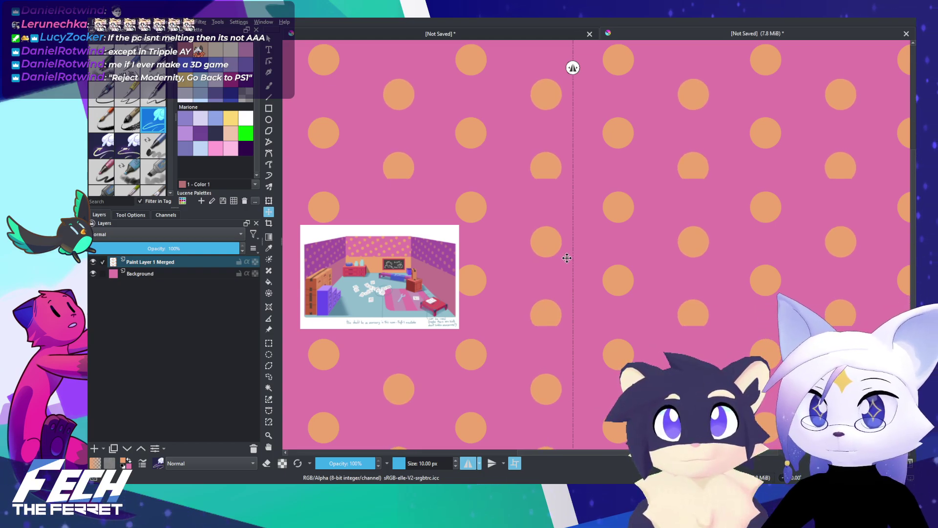
key(ctrl+z)
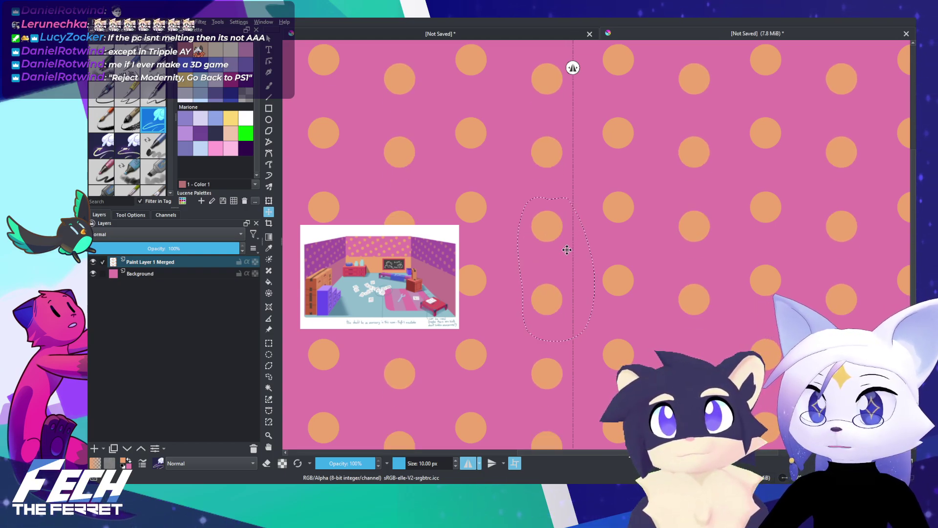
Step: Cut the left column's two dots onto their own layer and shift them down until they sit midway between the right column's dots
key(ctrl+z)
key(ctrl+v)
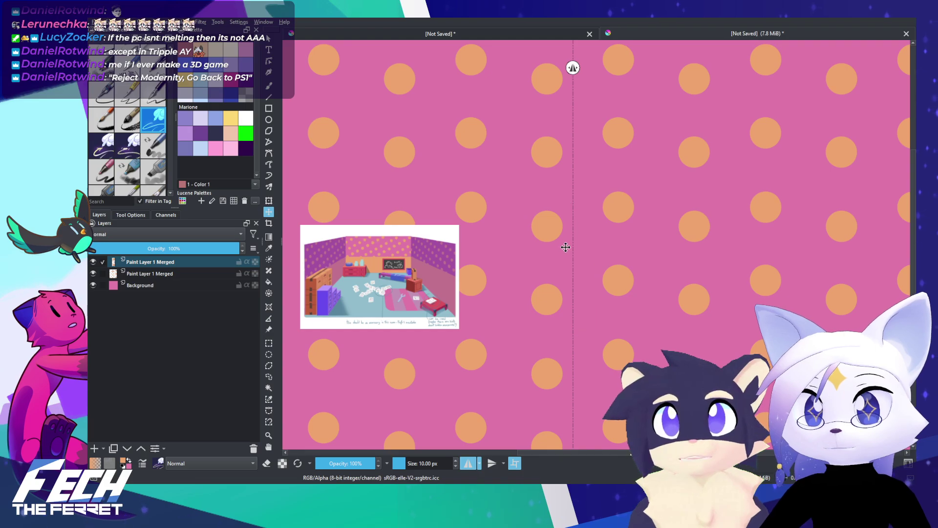
drag(565, 247, 562, 265)
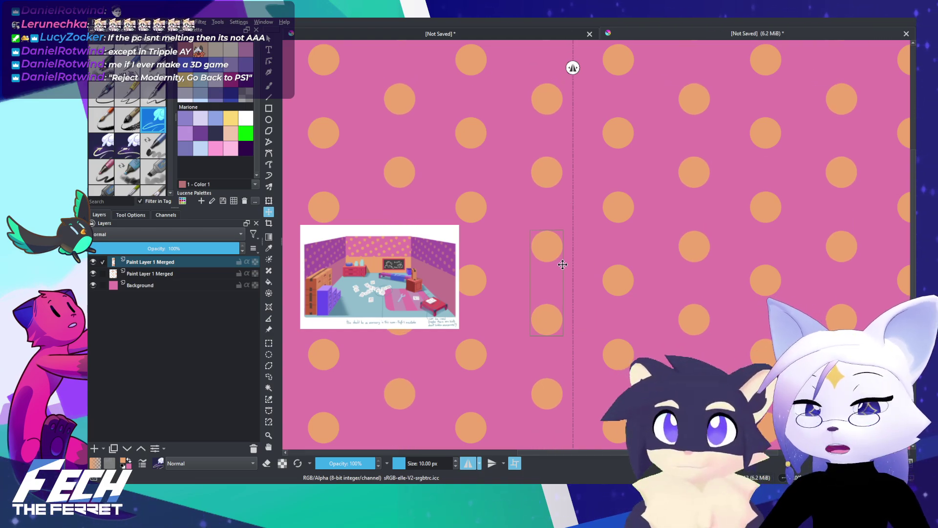
scroll(587, 265, up, 2)
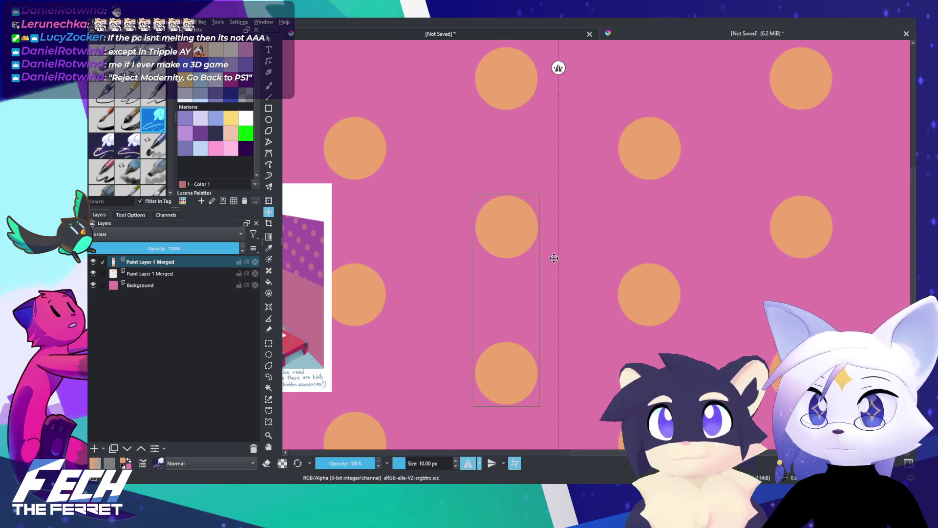
scroll(553, 258, down, 3)
drag(551, 226, 565, 292)
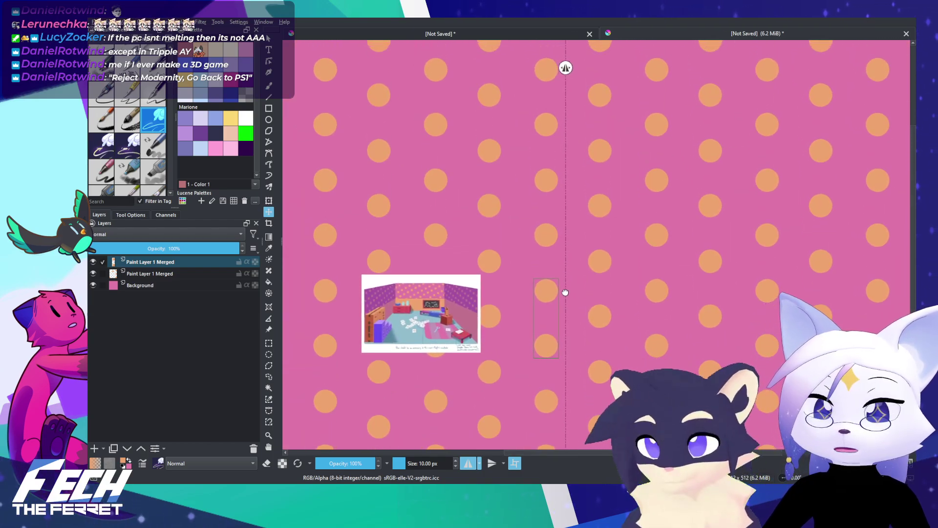
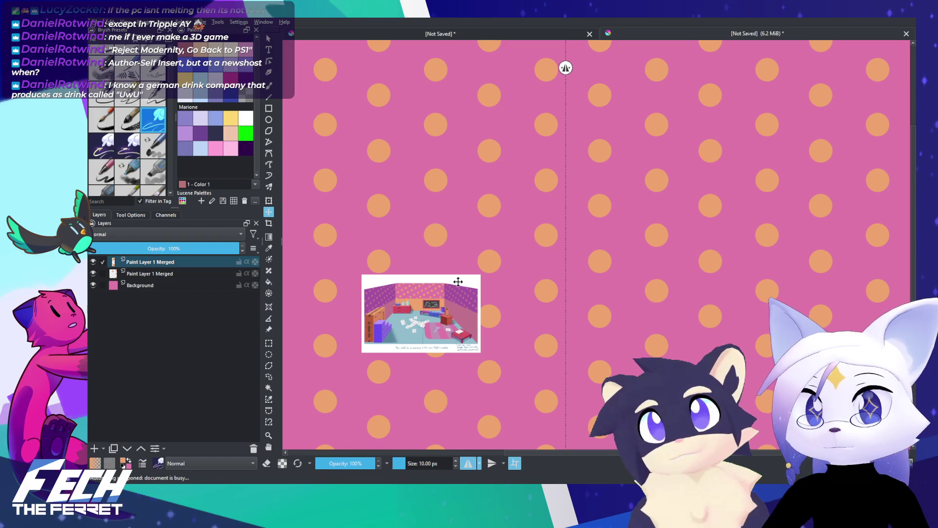
Step: Merge both Paint Layer 1 Merged dot layers down into the Background layer
alt+click(200, 264)
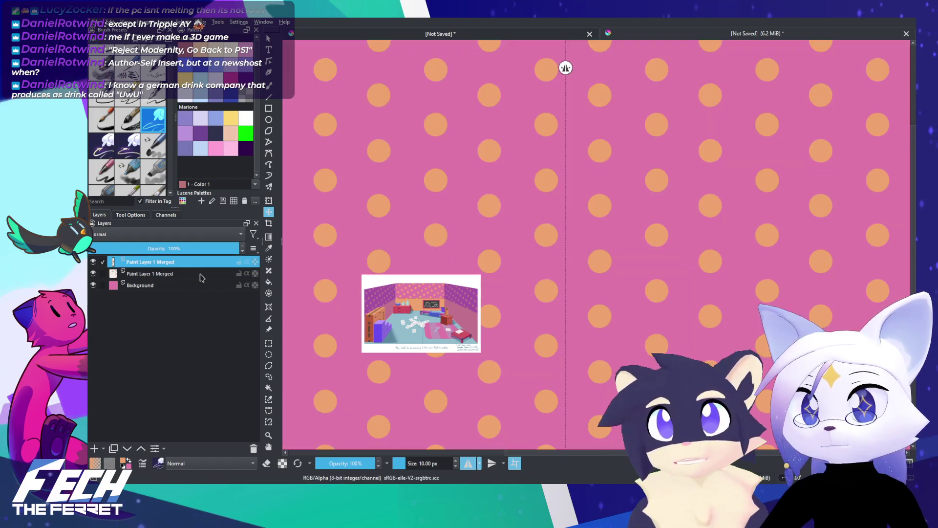
ctrl+click(198, 275)
key(ctrl+e)
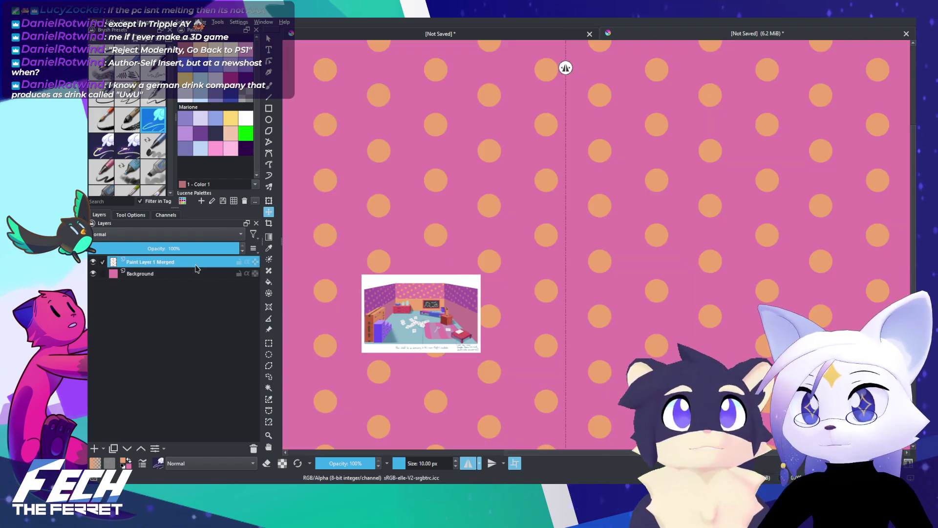
key(ctrl+e)
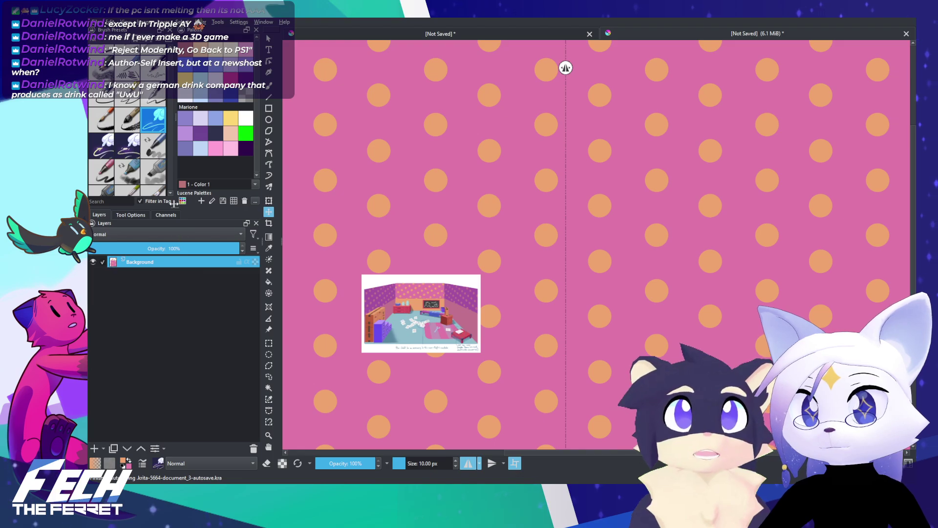
Step: Copy the whole wallpaper tile and paste it into the upper-left quarter of the beige canvas in the other open document
key(ctrl+a)
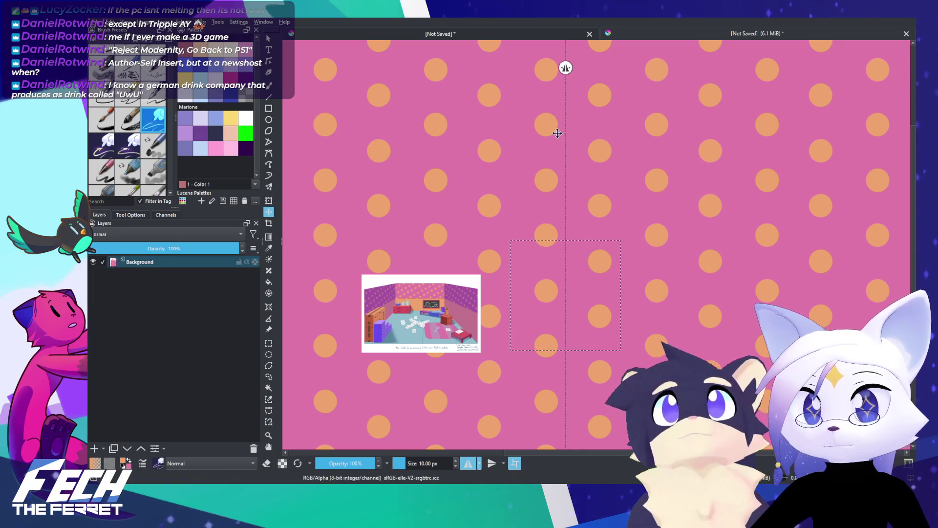
click(501, 35)
scroll(534, 146, down, 4)
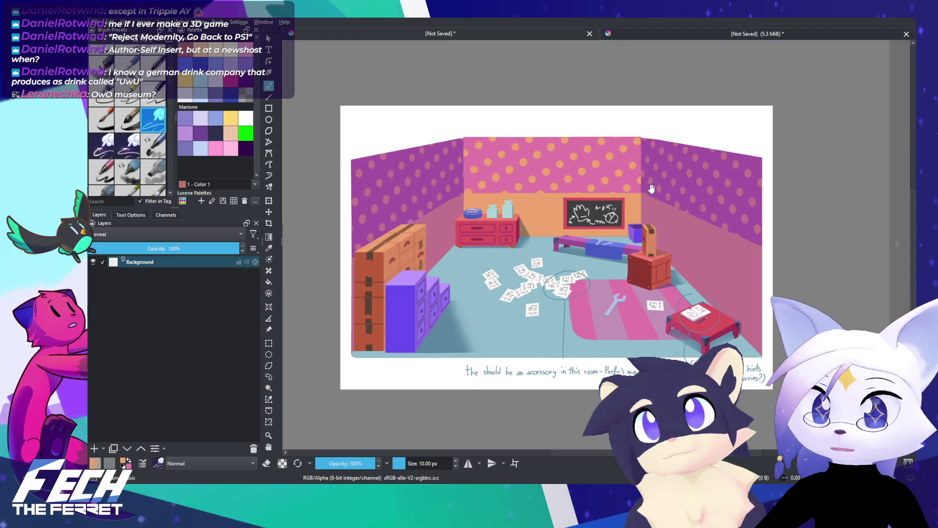
drag(629, 163, 471, 161)
scroll(489, 155, down, 4)
drag(387, 148, 549, 175)
scroll(549, 174, up, 3)
key(ctrl+v)
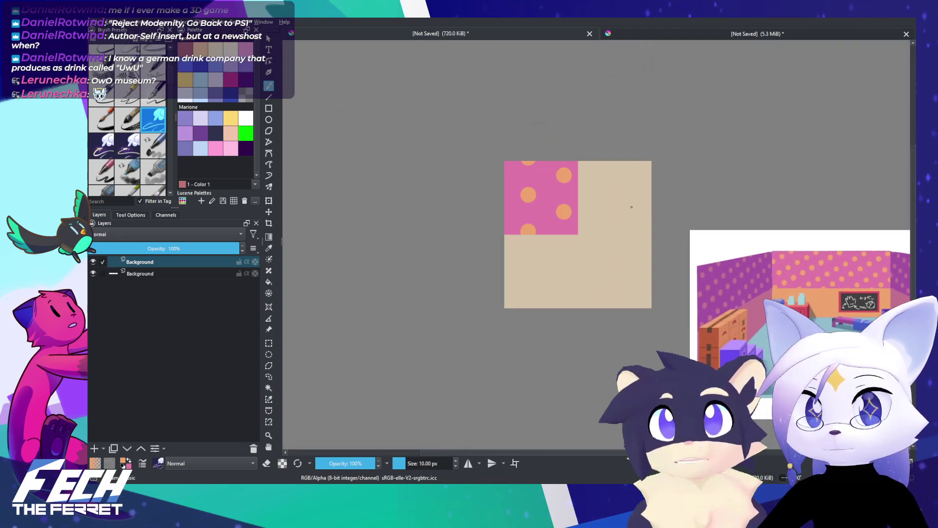
Step: Compare the pasted wallpaper tile with the dotted pink and purple walls in the concept art
drag(642, 208, 513, 135)
scroll(619, 197, up, 1)
scroll(714, 208, up, 3)
drag(698, 321, 685, 276)
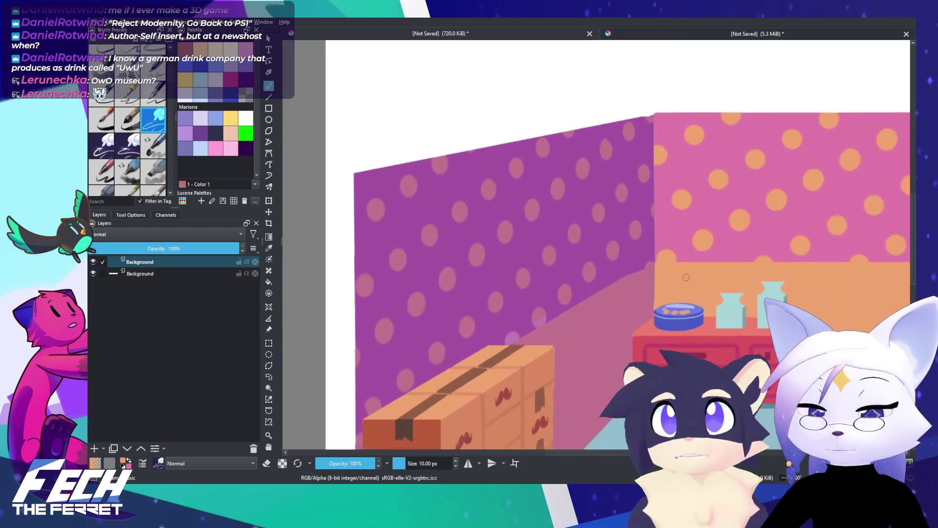
drag(412, 202, 797, 220)
drag(392, 153, 867, 268)
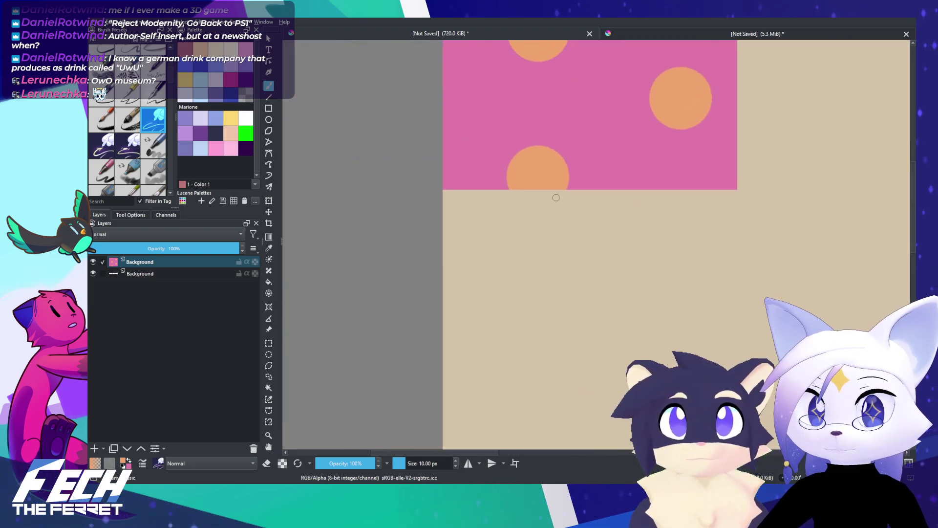
Step: Show the grid over the canvas around the lower edge of the pasted wallpaper tile
scroll(425, 138, up, 3)
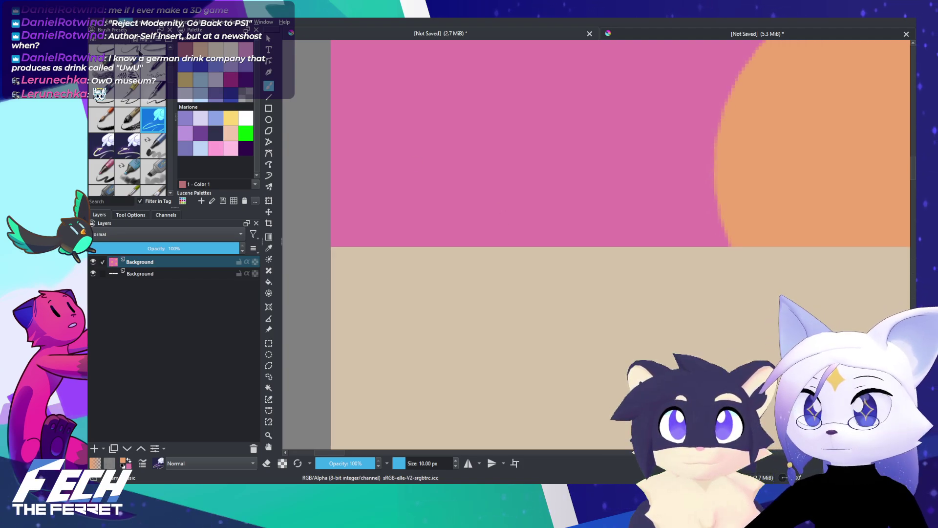
scroll(393, 188, down, 3)
drag(363, 184, 403, 193)
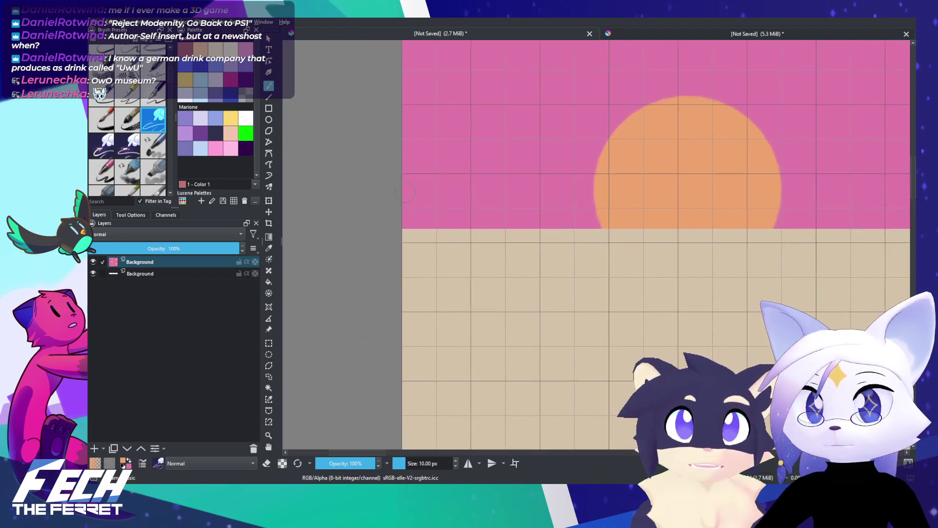
Step: Fill a 4 by 4 pixel square with orange at the canvas's left edge, directly below the wallpaper tile
scroll(392, 181, up, 4)
drag(467, 318, 414, 167)
scroll(427, 186, up, 2)
scroll(425, 190, up, 2)
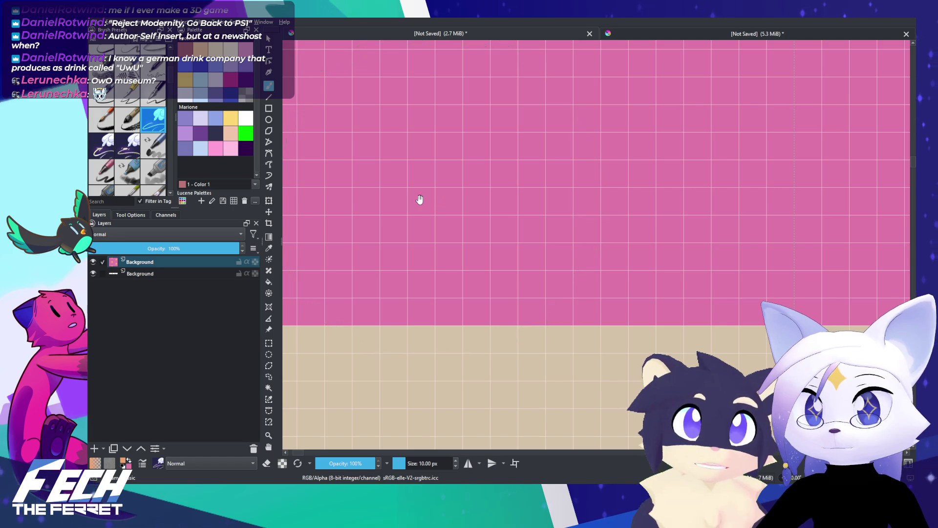
drag(419, 200, 516, 112)
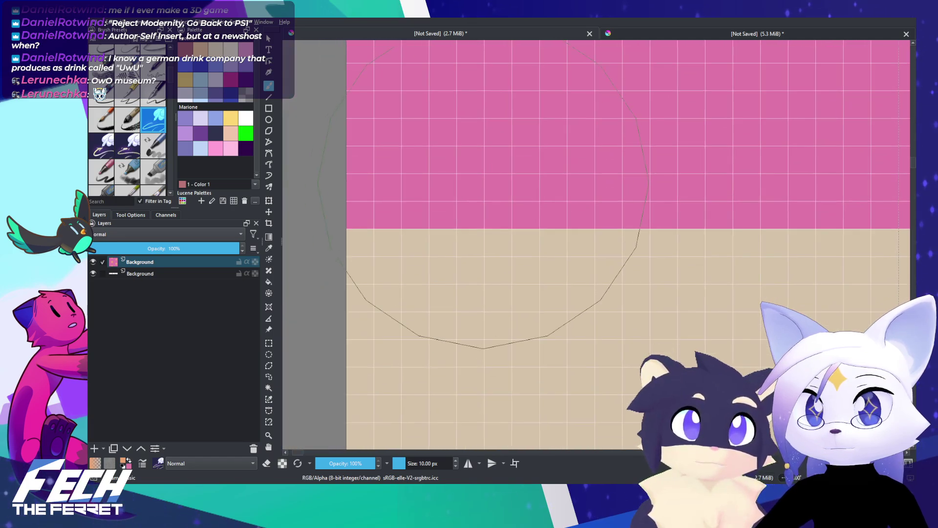
click(269, 343)
drag(346, 229, 467, 347)
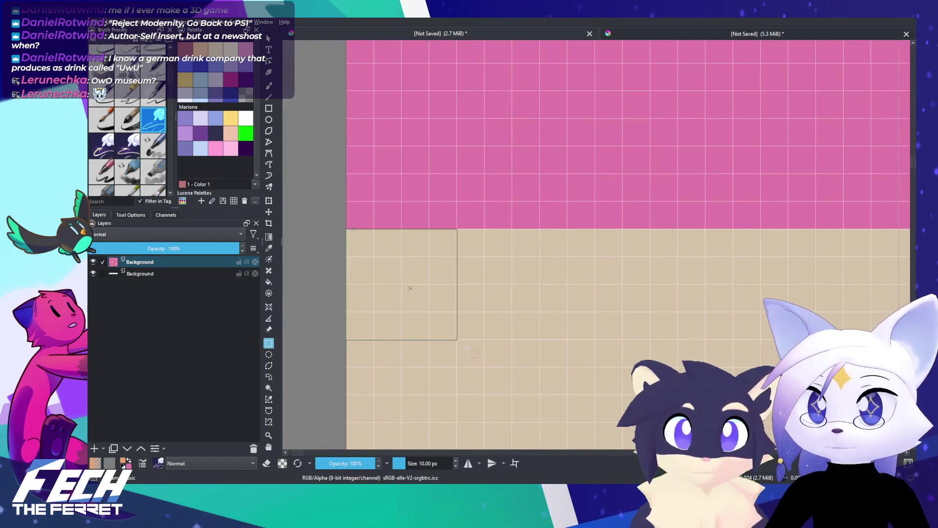
key(shift+BackSpace)
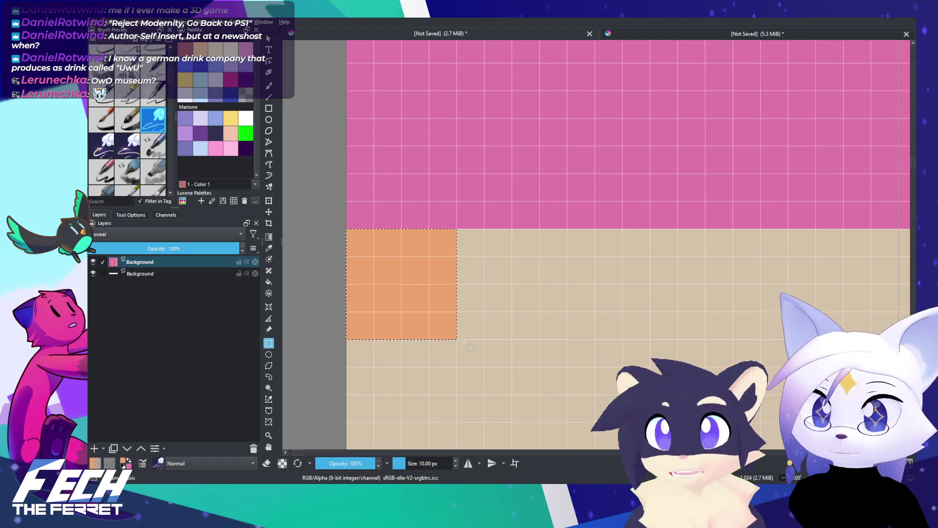
key(b)
right_click(433, 274)
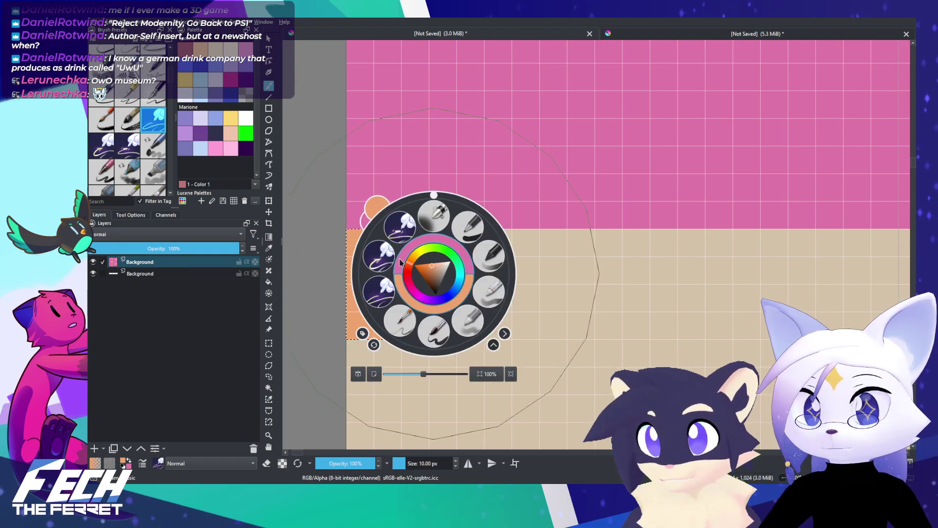
right_click(400, 262)
right_click(436, 264)
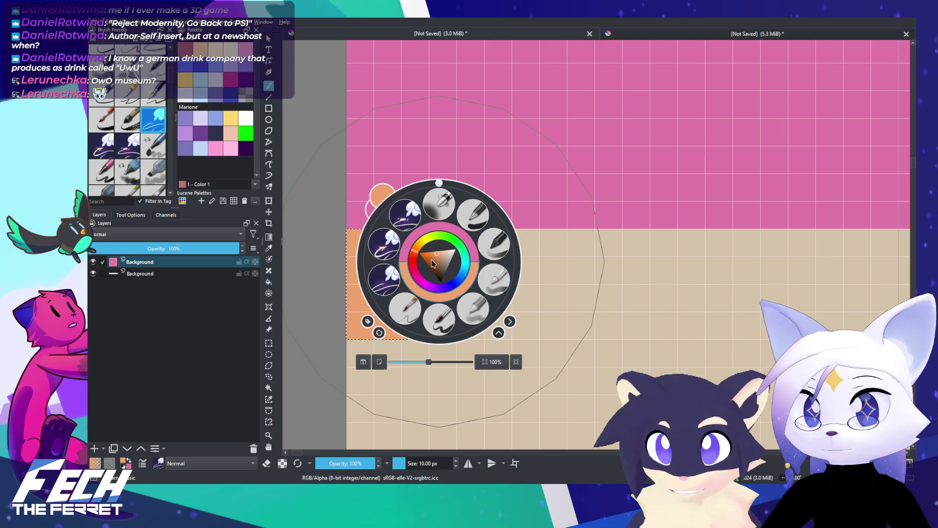
click(508, 321)
click(509, 321)
click(498, 333)
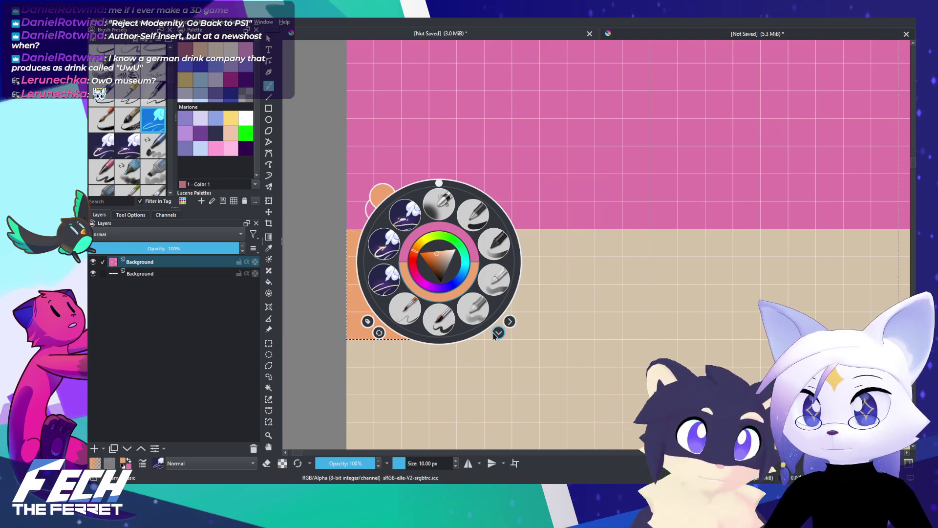
click(498, 333)
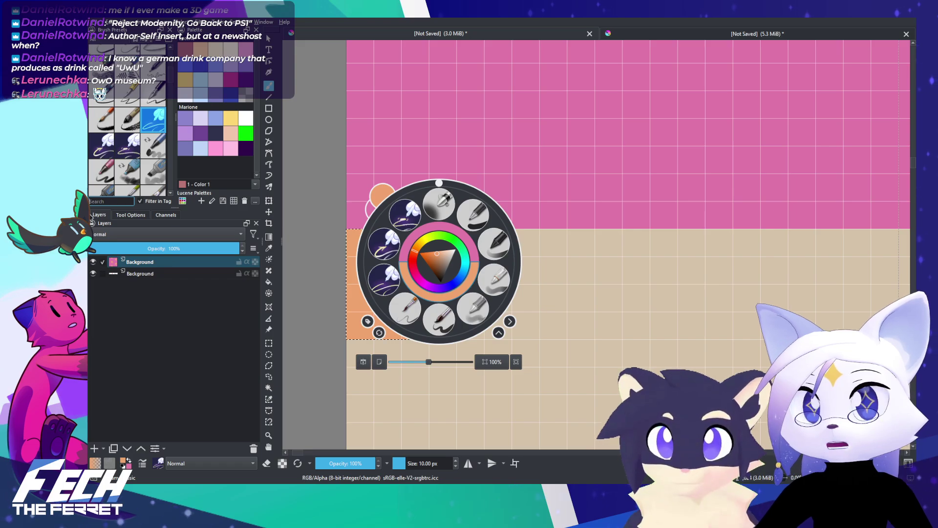
Step: Filter the brush presets by "pixel" and choose the 1 px pixel-art brush
click(107, 201)
text(pixel)
click(127, 51)
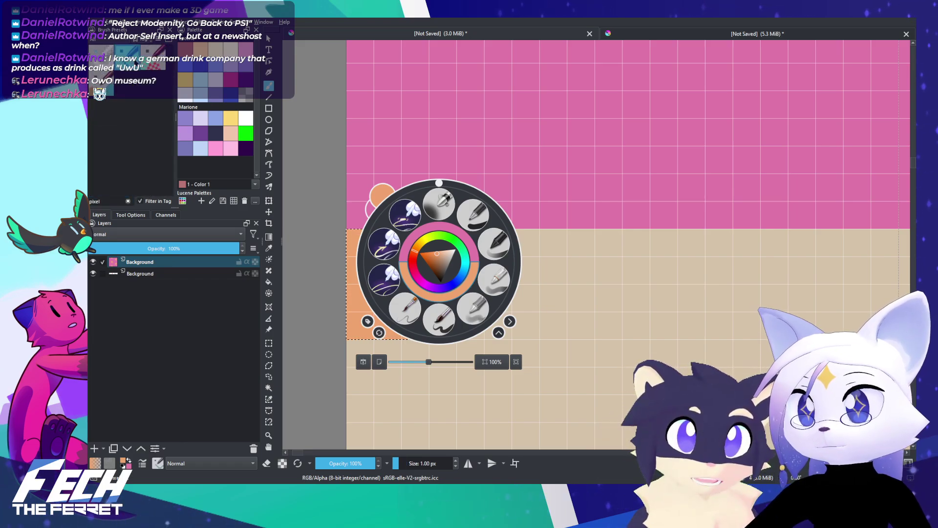
click(566, 259)
Step: Sample the red and the darker corner shade of the blackboard frame in the concept art
scroll(553, 249, down, 6)
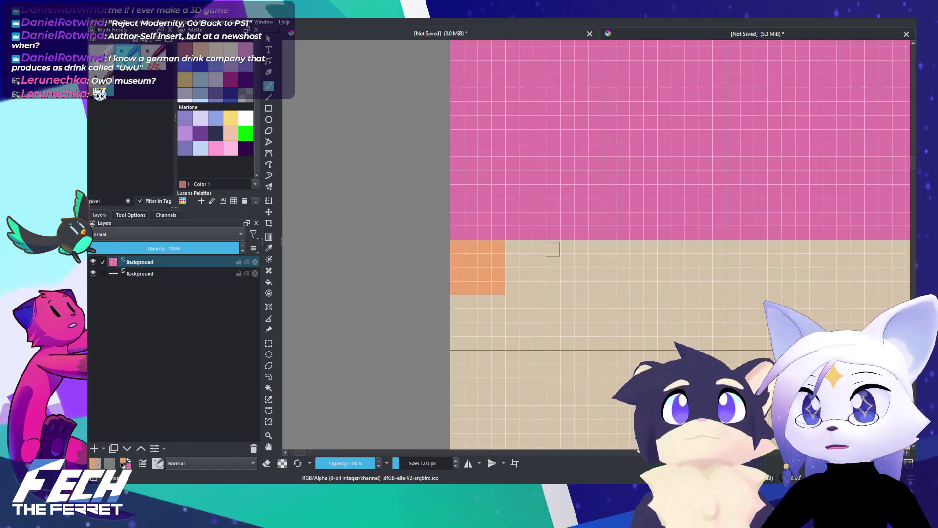
scroll(630, 240, down, 5)
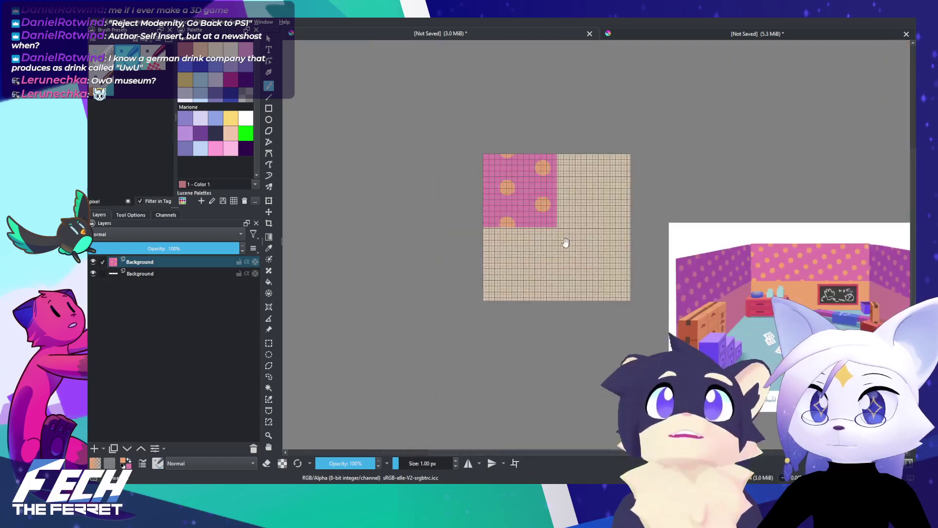
scroll(530, 234, up, 6)
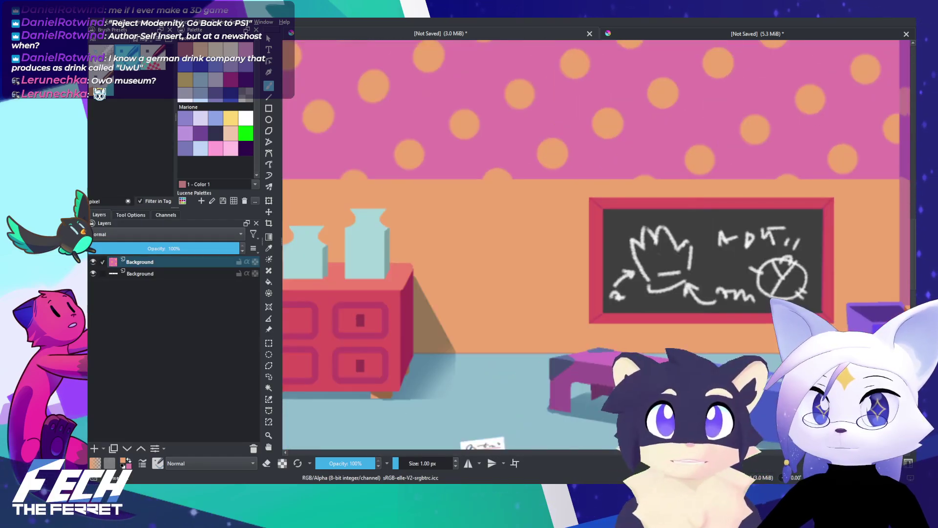
scroll(617, 197, up, 3)
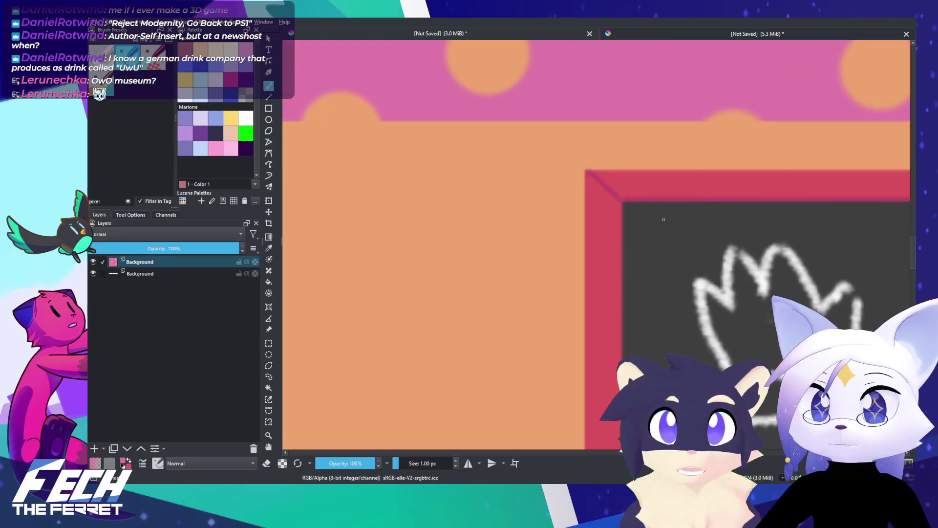
ctrl+click(645, 217)
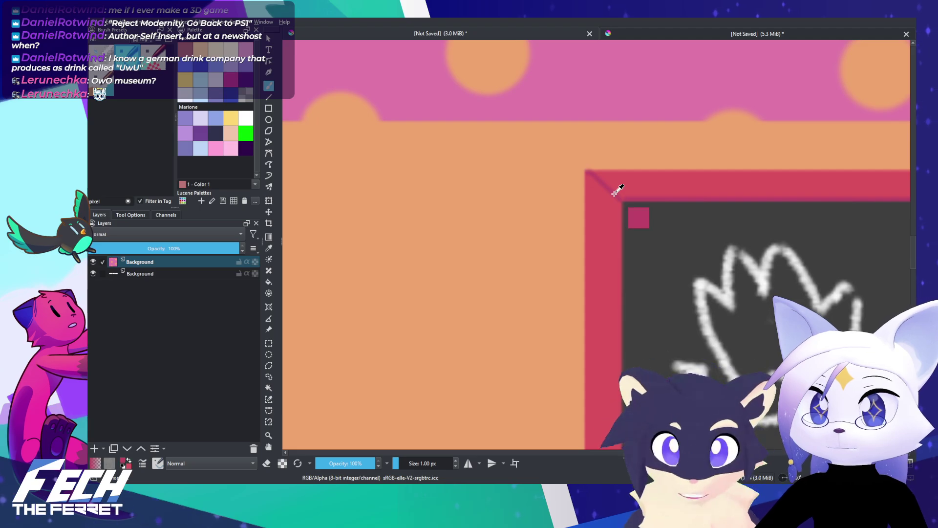
Step: Paint 4 by 4 pixel swatches of the frame's red and darker red in a row beside the orange square
scroll(499, 183, down, 8)
drag(499, 183, 764, 221)
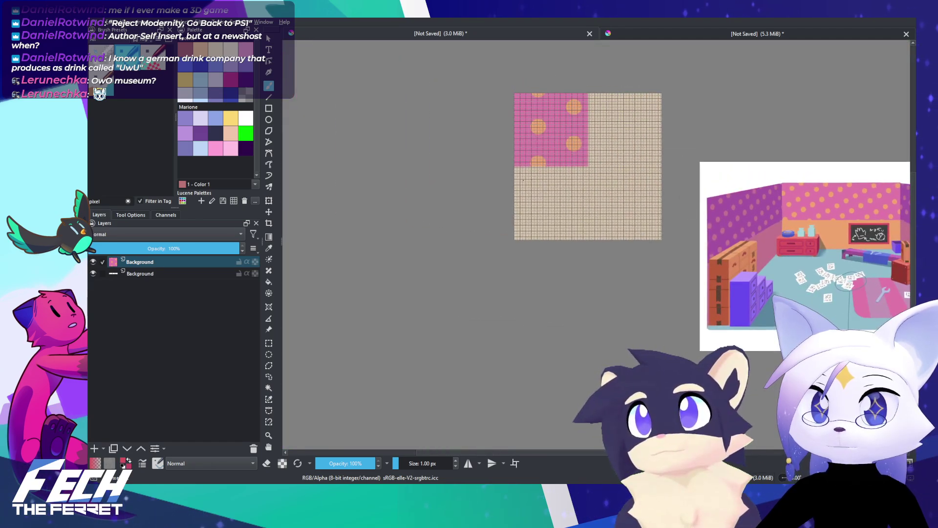
scroll(526, 185, up, 7)
drag(475, 90, 519, 218)
scroll(453, 178, up, 3)
scroll(472, 205, down, 2)
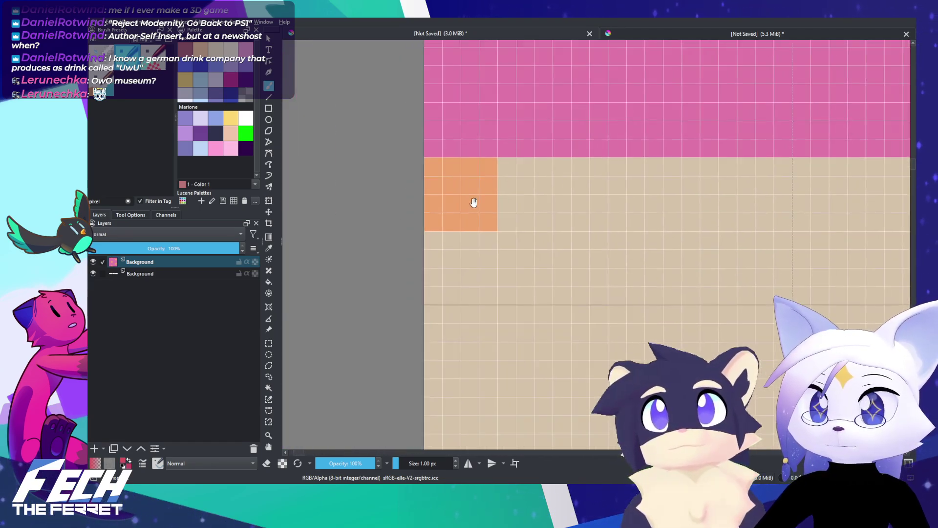
mouse_move(507, 166)
mouse_down()
mouse_move(523, 223)
mouse_move(551, 199)
mouse_move(540, 168)
mouse_move(533, 206)
mouse_move(566, 193)
mouse_move(561, 173)
mouse_move(614, 222)
mouse_move(637, 186)
mouse_move(613, 176)
mouse_move(607, 203)
mouse_move(619, 175)
mouse_move(602, 171)
mouse_move(638, 176)
mouse_up()
Step: Sample the dark grey of the blackboard surface in the concept art
scroll(657, 183, down, 10)
drag(713, 225, 662, 212)
scroll(663, 213, down, 3)
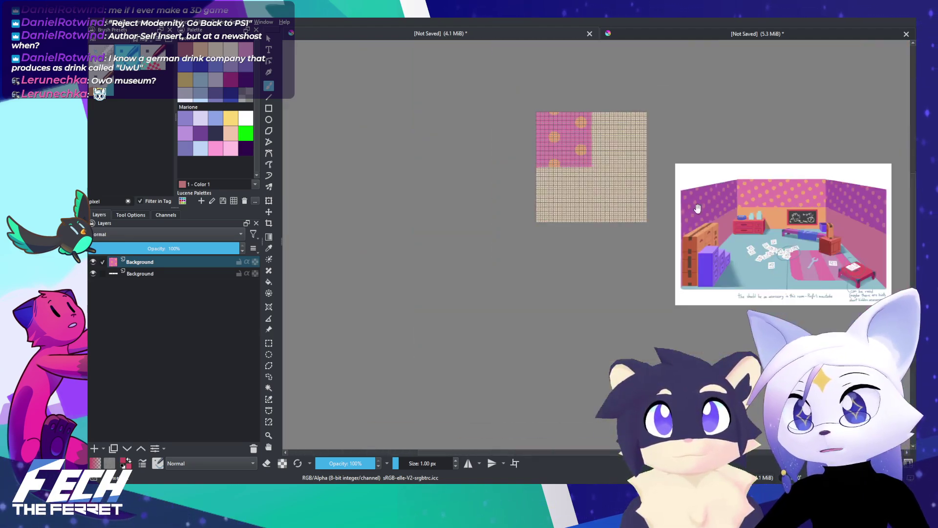
scroll(635, 230, up, 8)
scroll(601, 203, down, 3)
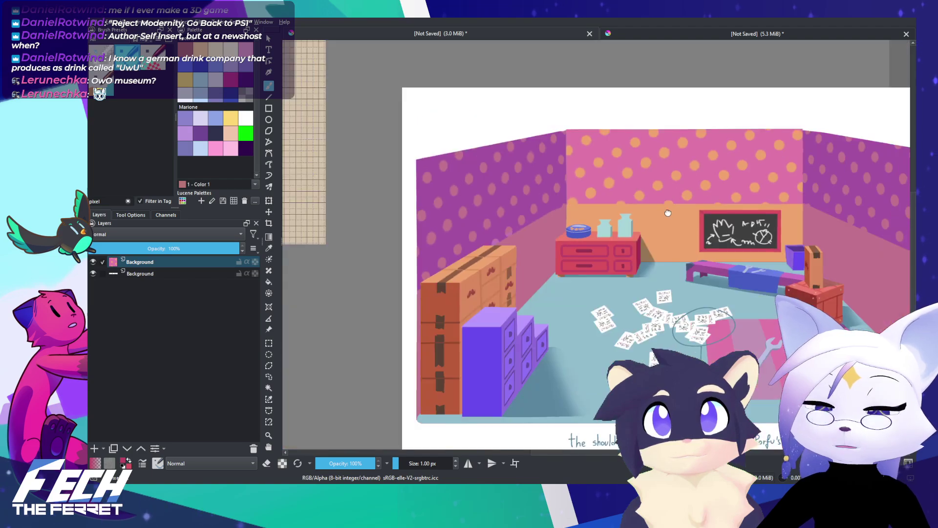
drag(667, 213, 544, 197)
scroll(605, 197, up, 3)
ctrl+click(519, 220)
scroll(583, 201, down, 4)
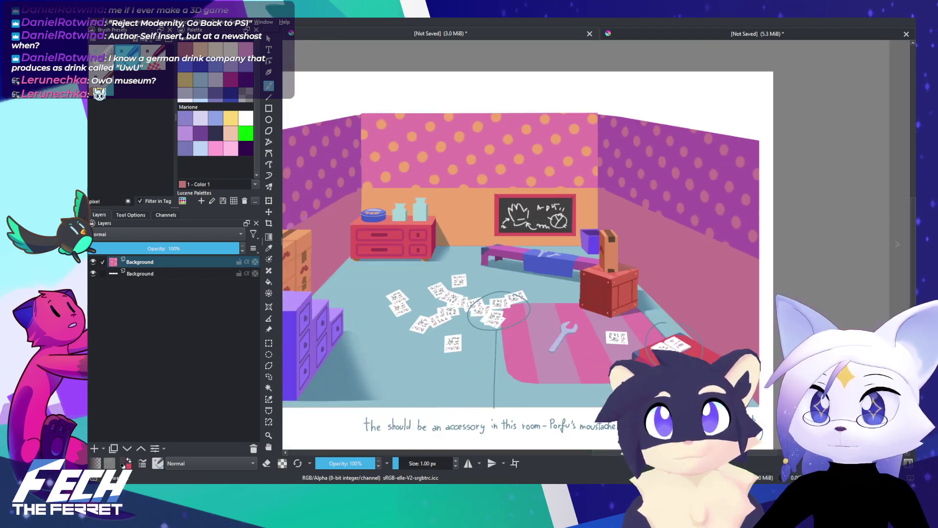
Step: Paint a dark grey 4 by 4 pixel swatch at the end of the swatch row below the wallpaper tile
scroll(440, 161, up, 1)
drag(440, 161, 645, 198)
scroll(576, 167, up, 4)
scroll(482, 210, up, 6)
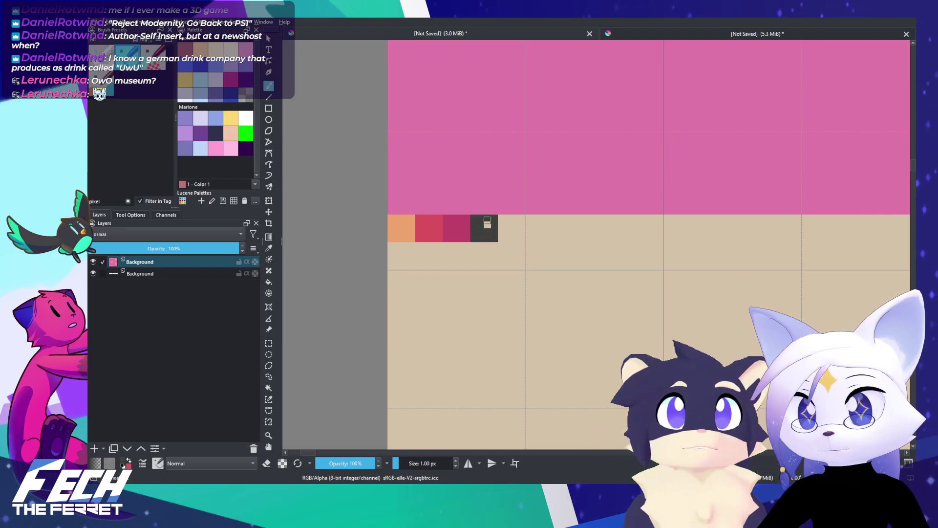
Step: Move the red, darker red and grey swatches together 4 pixels right, leaving a swatch-sized gap after the orange one
click(269, 342)
scroll(415, 230, up, 3)
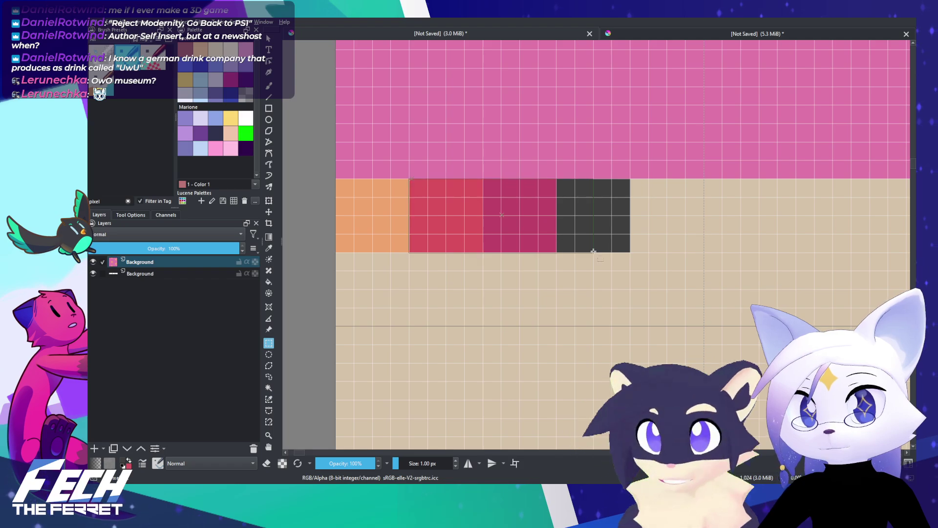
drag(627, 253, 627, 253)
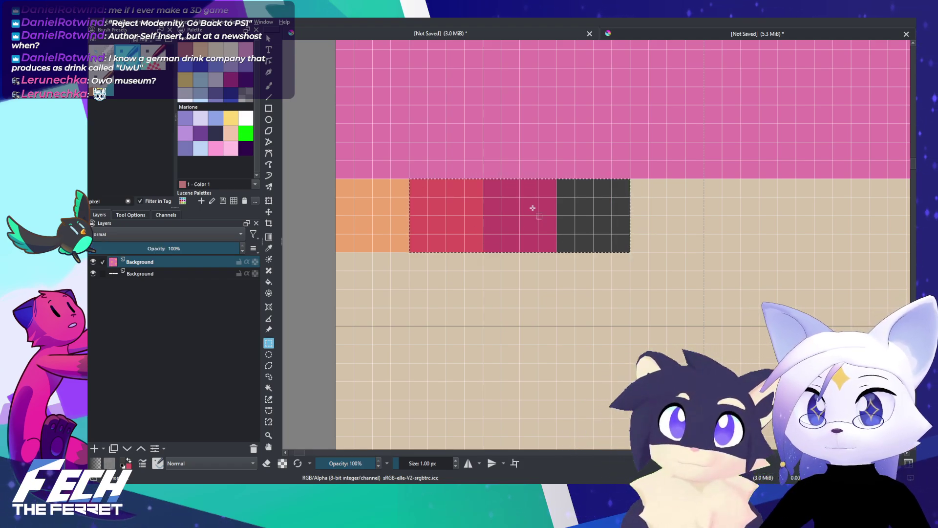
key(t)
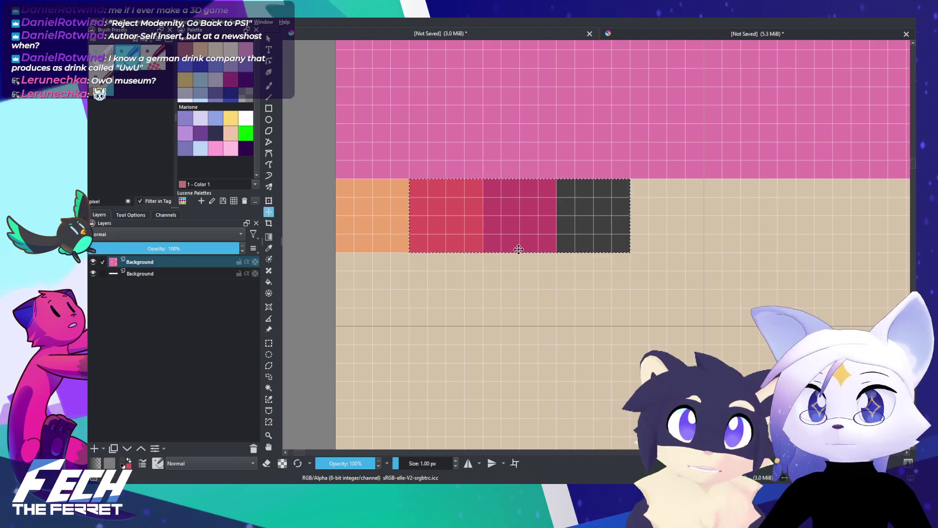
drag(517, 249, 587, 243)
scroll(604, 226, down, 14)
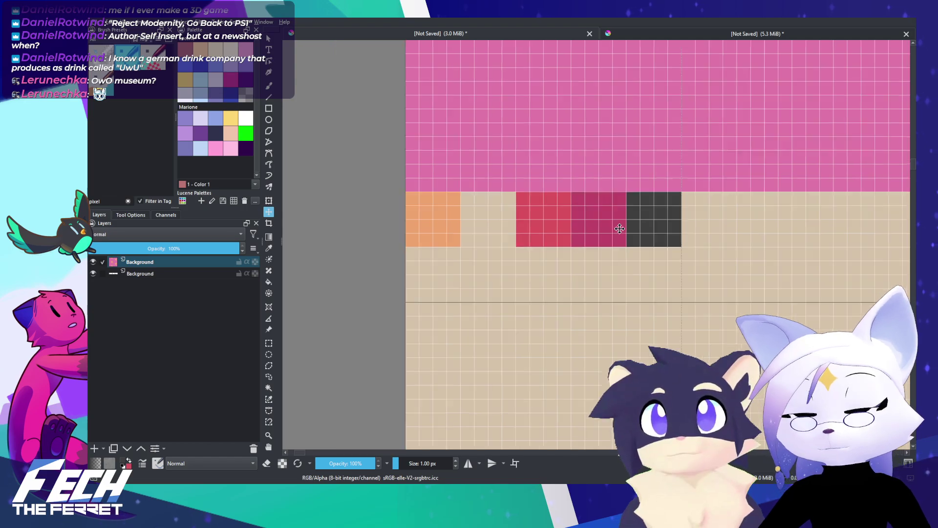
Step: Examine the colours of the side wall, cardboard boxes and purple cabinets in the concept art
key(b)
drag(678, 241, 393, 194)
scroll(393, 194, up, 2)
scroll(668, 237, up, 2)
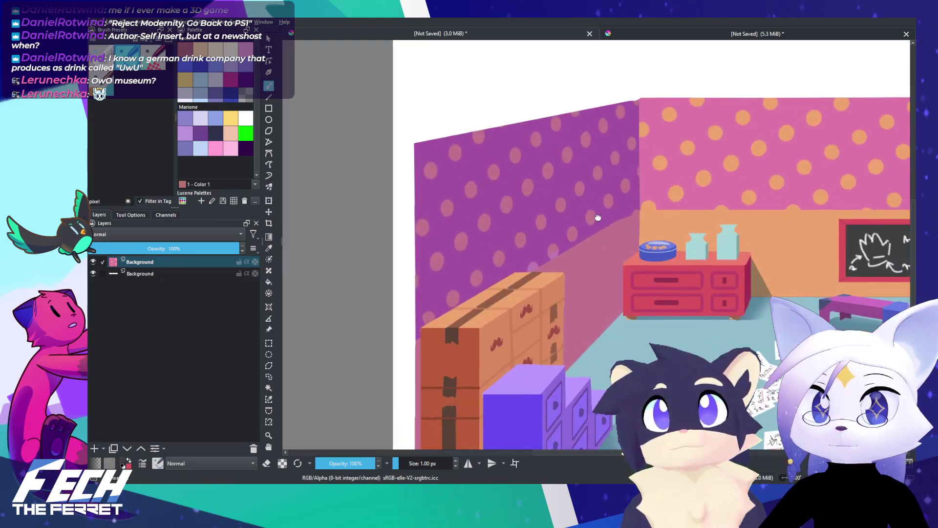
drag(641, 224, 619, 163)
scroll(502, 251, up, 3)
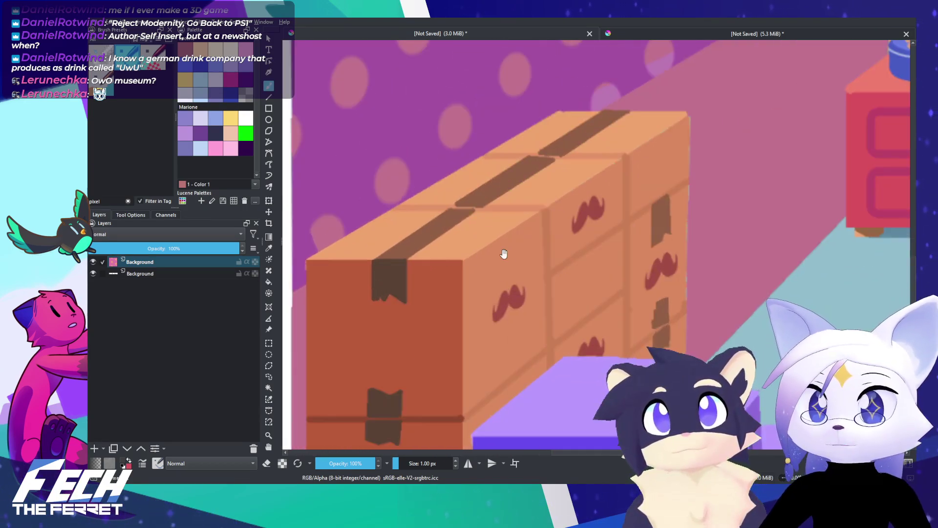
scroll(489, 250, up, 1)
scroll(487, 249, down, 4)
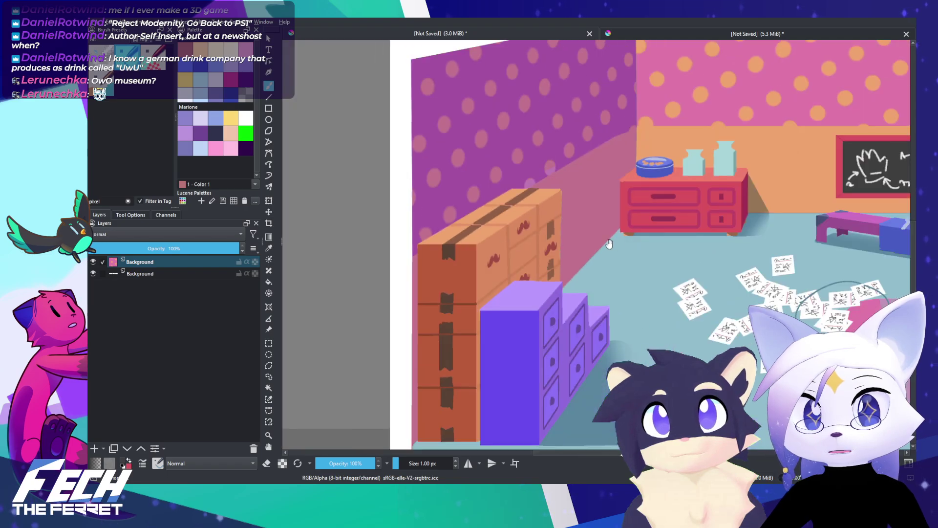
scroll(483, 250, up, 4)
scroll(554, 253, down, 5)
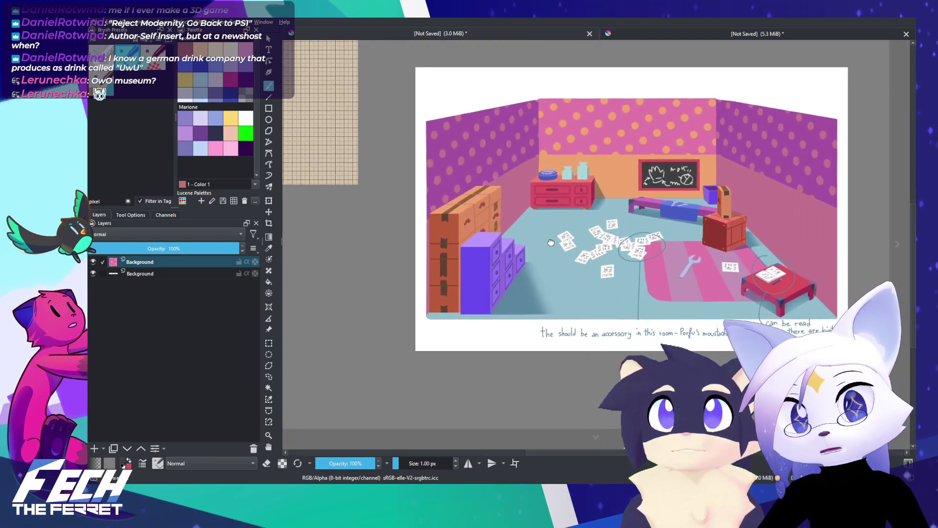
Step: Examine the bench, crate and chalk drawings on the blackboard in the concept art
scroll(555, 254, up, 3)
drag(835, 249, 595, 266)
scroll(595, 265, down, 2)
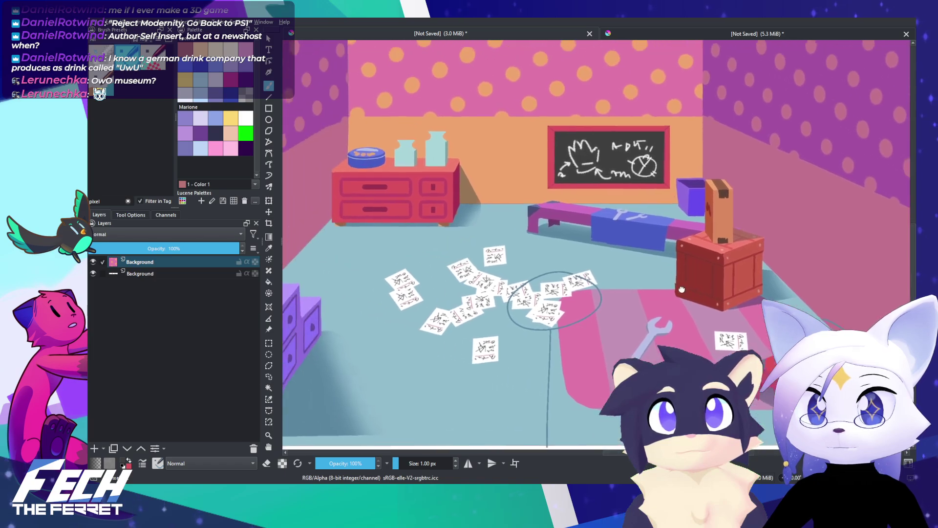
scroll(737, 293, up, 6)
scroll(559, 262, down, 3)
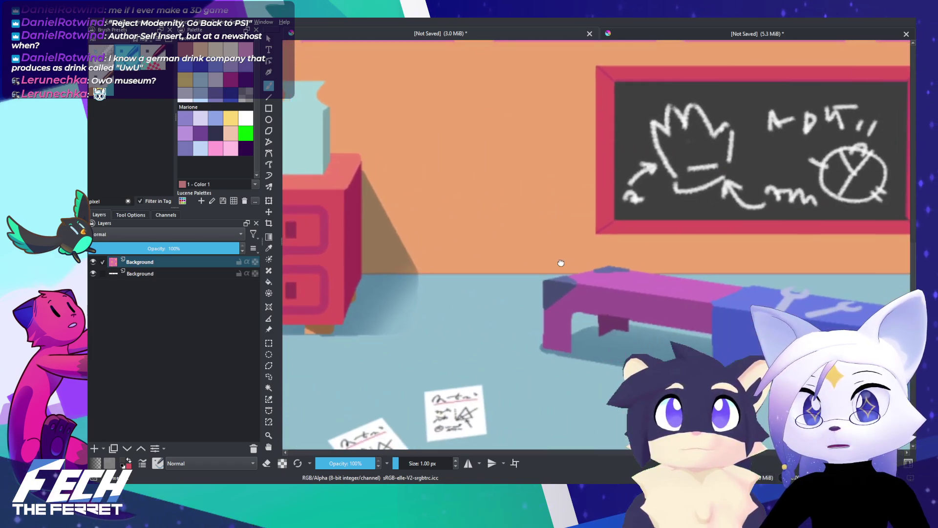
scroll(493, 185, up, 6)
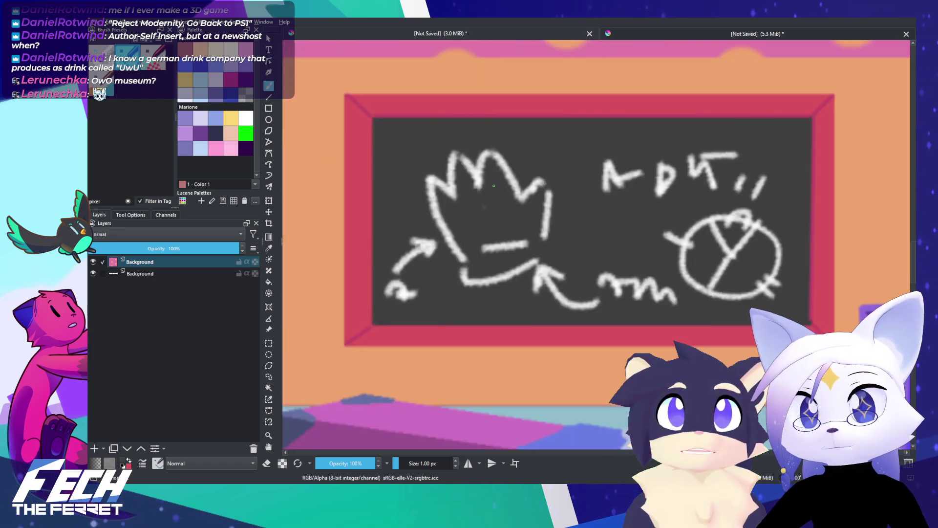
scroll(524, 194, down, 5)
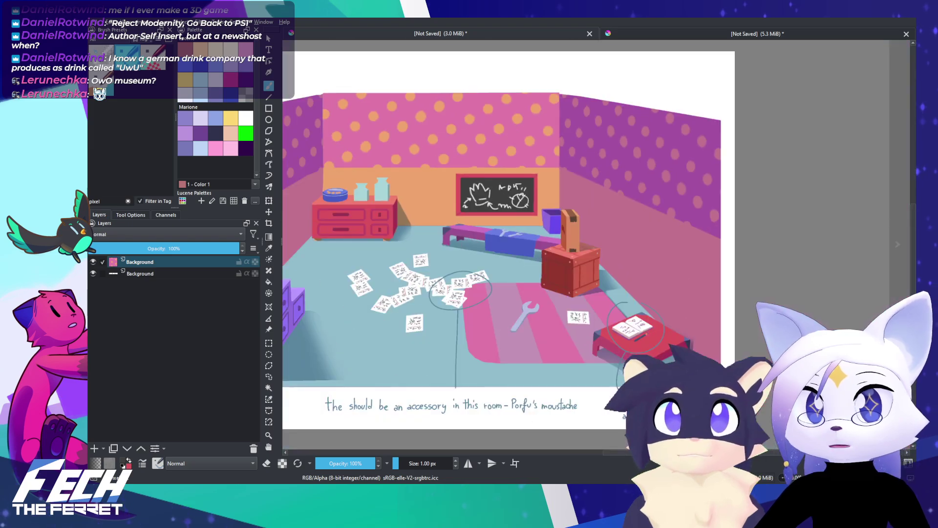
Step: Return to the swatch row on the texture sheet and sample the wallpaper tile's pink as the brush colour
drag(296, 181, 760, 229)
drag(593, 184, 778, 233)
scroll(504, 164, up, 3)
drag(423, 159, 443, 171)
scroll(571, 235, up, 2)
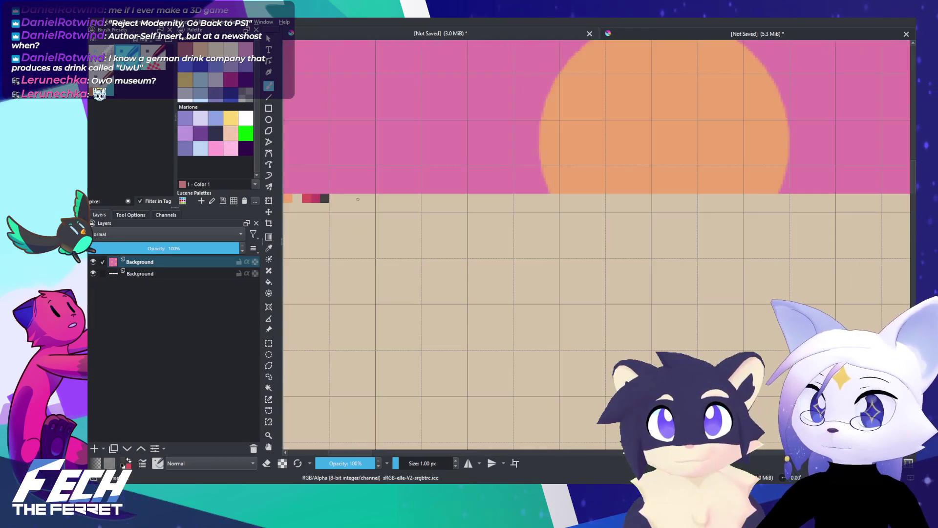
scroll(571, 235, down, 3)
scroll(571, 235, up, 2)
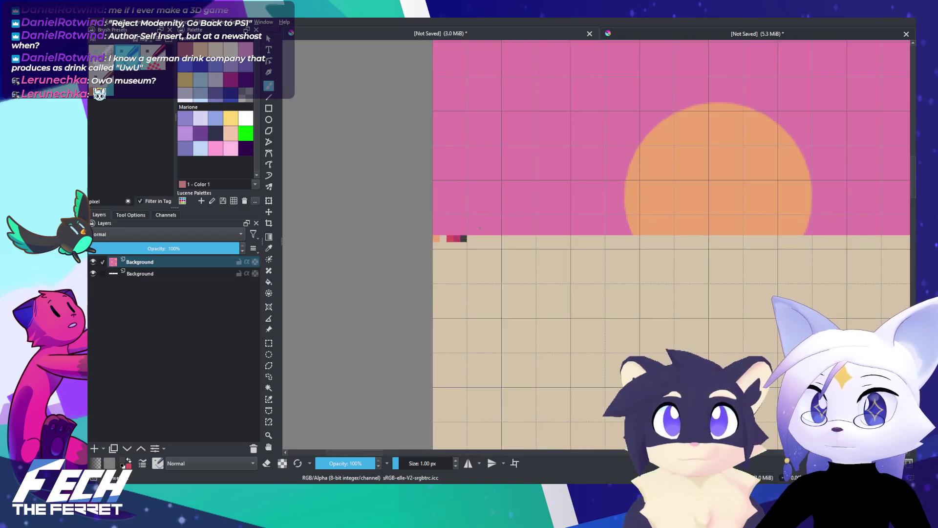
scroll(571, 236, down, 4)
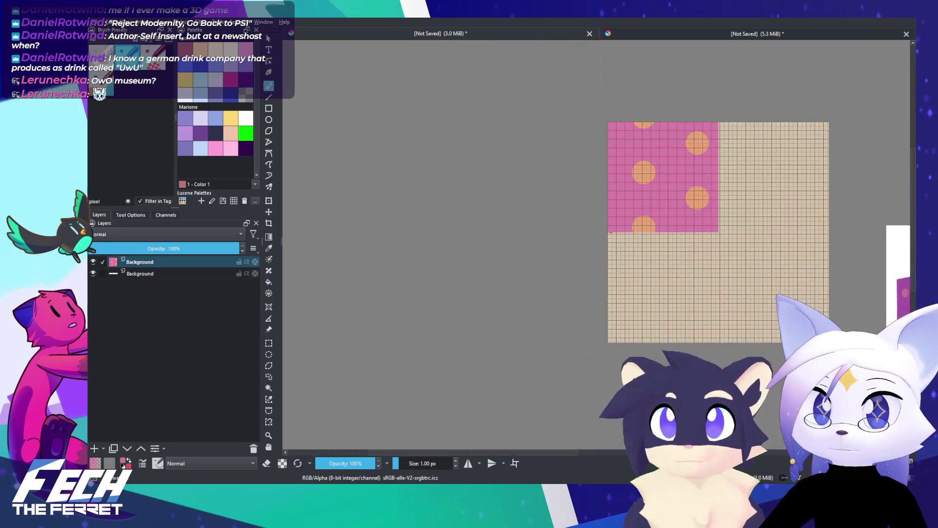
Step: Paint a 4 × 4 pixel pink swatch in the gap between the orange and red swatches
scroll(611, 233, up, 6)
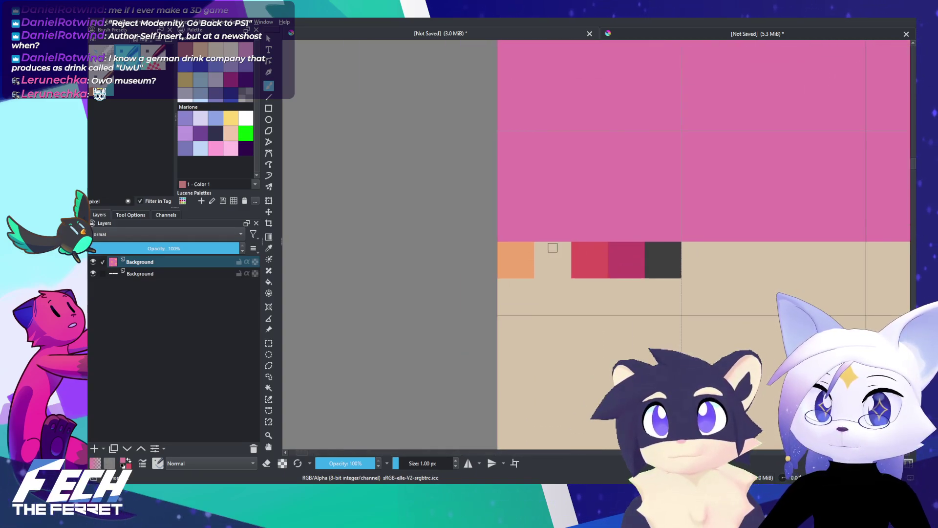
mouse_move(553, 247)
mouse_down()
mouse_move(540, 262)
mouse_move(550, 269)
mouse_move(561, 248)
mouse_move(542, 260)
mouse_move(565, 258)
mouse_up()
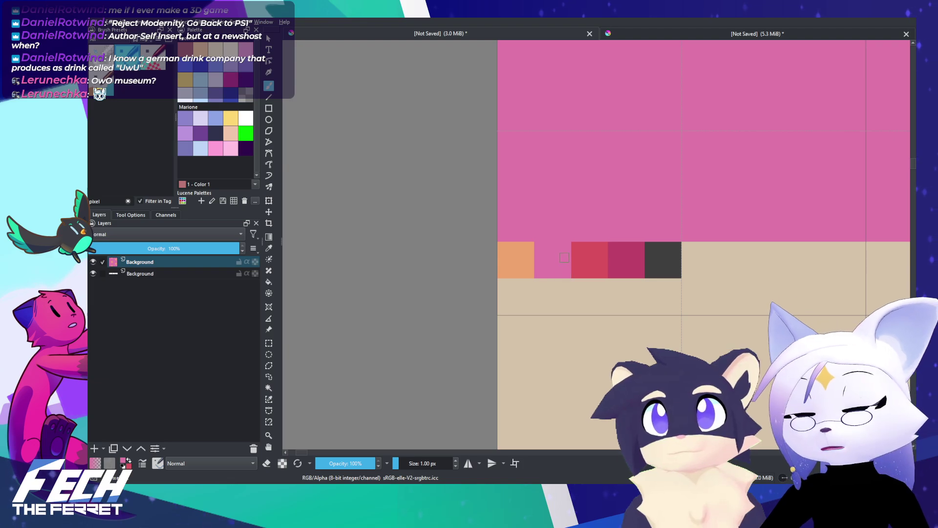
scroll(564, 257, down, 4)
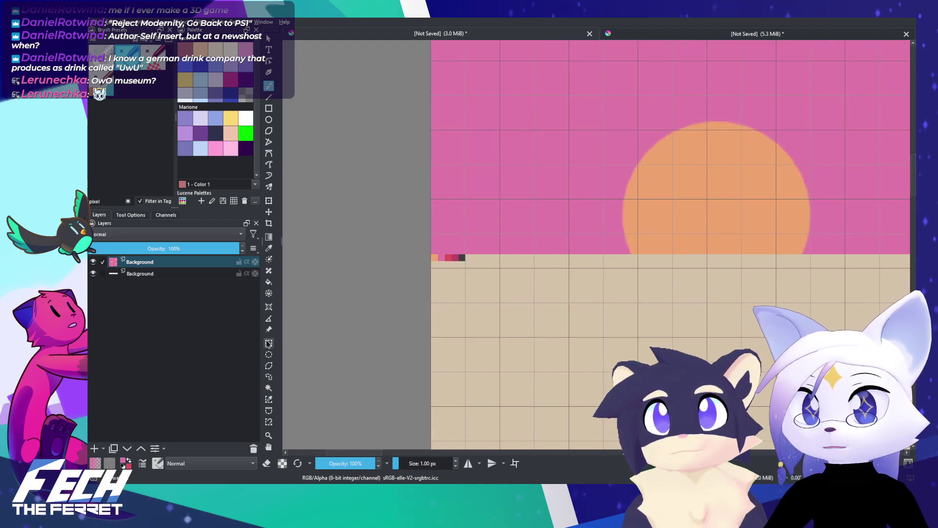
Step: Cut the whole row of five colour swatches from the wallpaper tile's layer using a rectangular selection
click(268, 343)
scroll(440, 225, up, 3)
drag(413, 286, 479, 298)
key(Delete)
scroll(513, 224, down, 7)
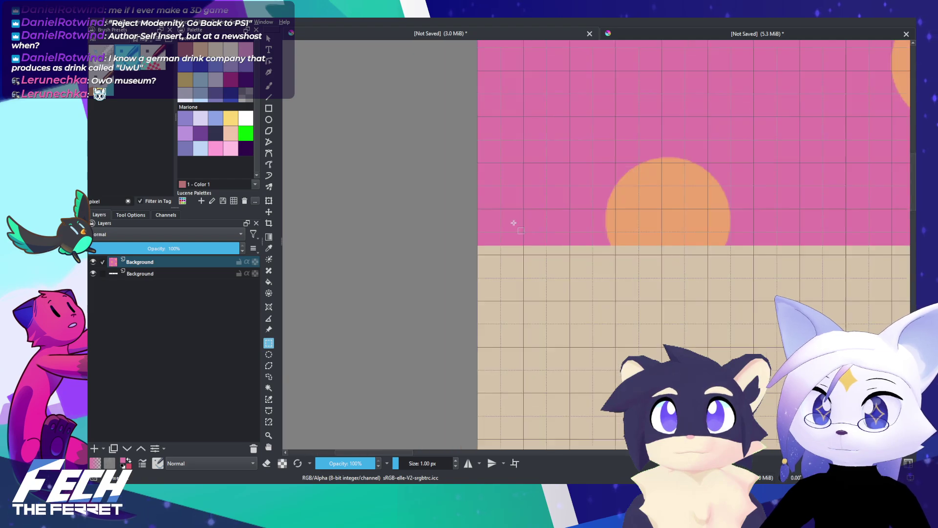
Step: Move the polka-dot wallpaper tile into the lower-left corner of the texture sheet and check its edge alignment
key(b)
mouse_move(572, 209)
mouse_down()
mouse_move(503, 215)
mouse_move(528, 339)
mouse_up()
key(t)
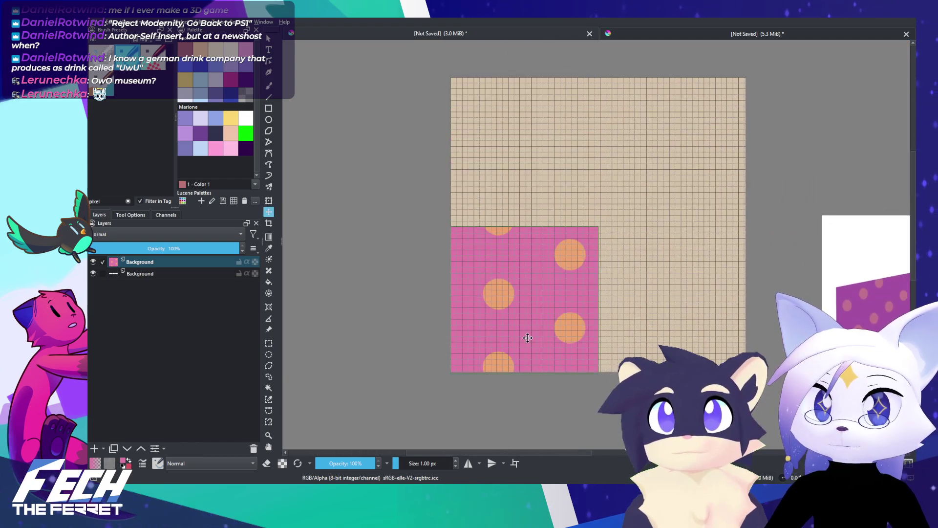
drag(446, 377, 459, 231)
scroll(481, 254, up, 4)
scroll(420, 268, down, 2)
scroll(455, 236, down, 2)
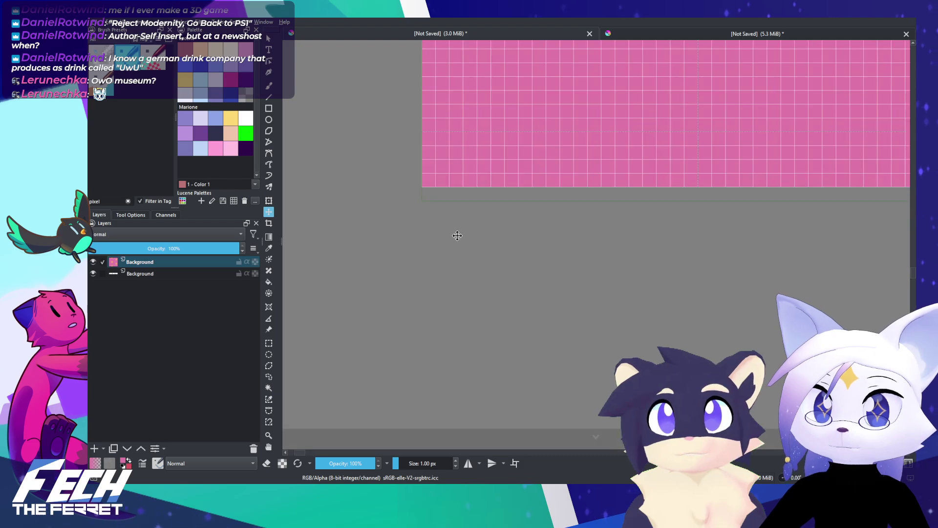
scroll(481, 93, down, 8)
drag(547, 58, 530, 304)
Step: Paste the swatch row as a new layer and align it with the sheet's left edge in the upper half
key(ctrl+v)
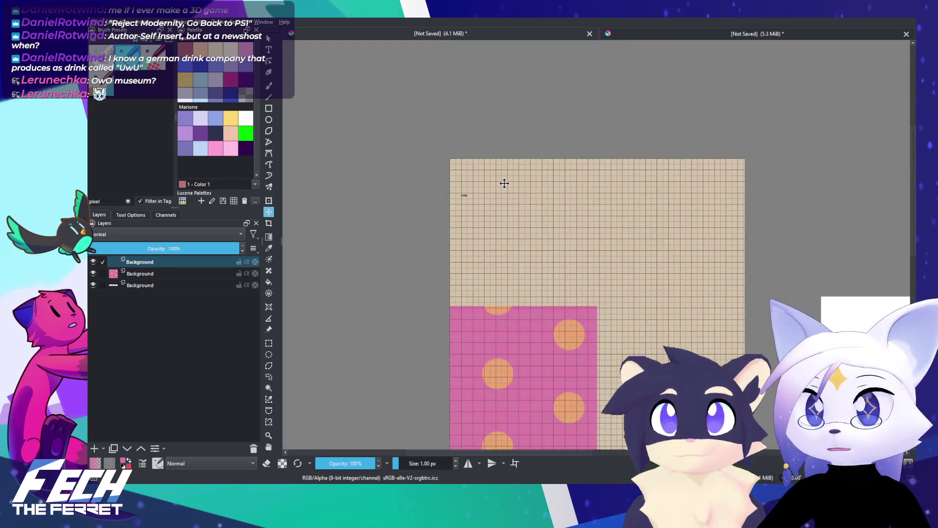
drag(475, 149, 482, 161)
scroll(479, 156, up, 7)
key(b)
key(ctrl+t)
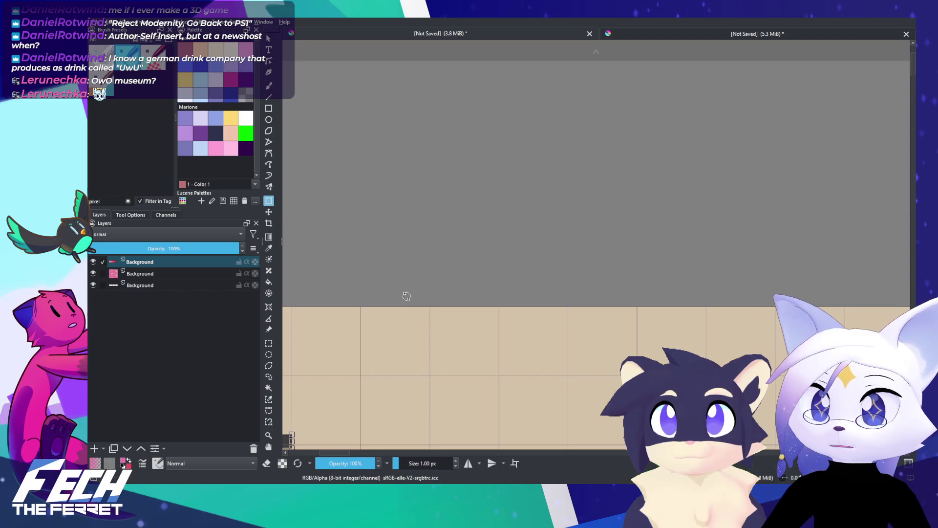
drag(357, 354, 547, 183)
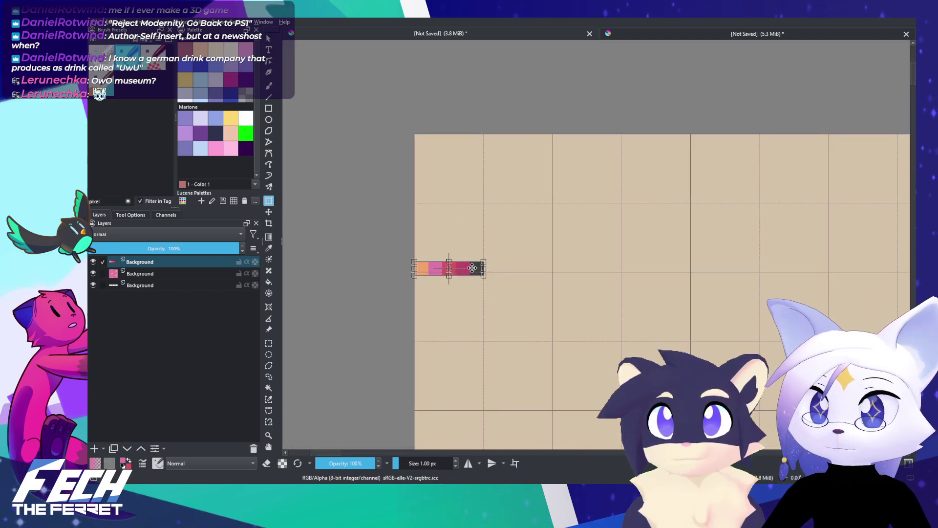
key(b)
scroll(489, 205, up, 2)
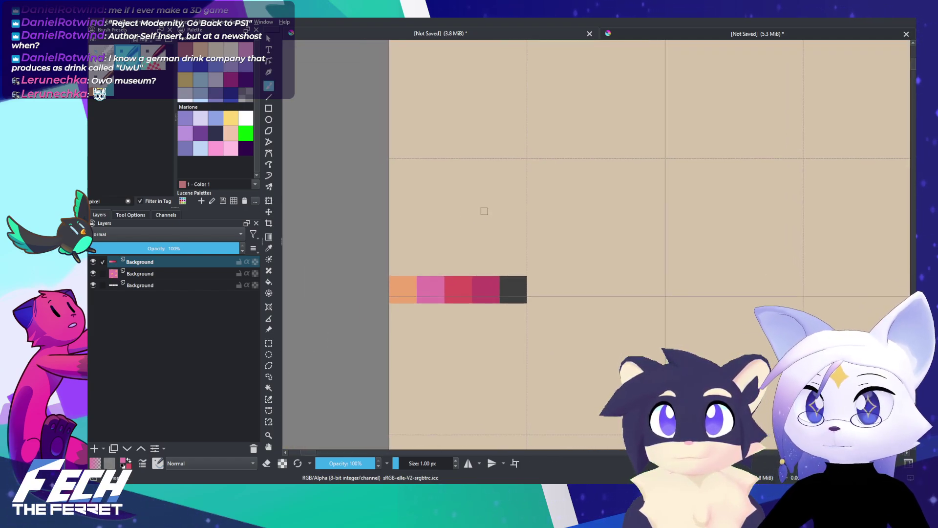
Step: Sample the orange swatch and fill an 8 × 8 pixel square with it in the sheet's upper-left corner
scroll(433, 265, up, 2)
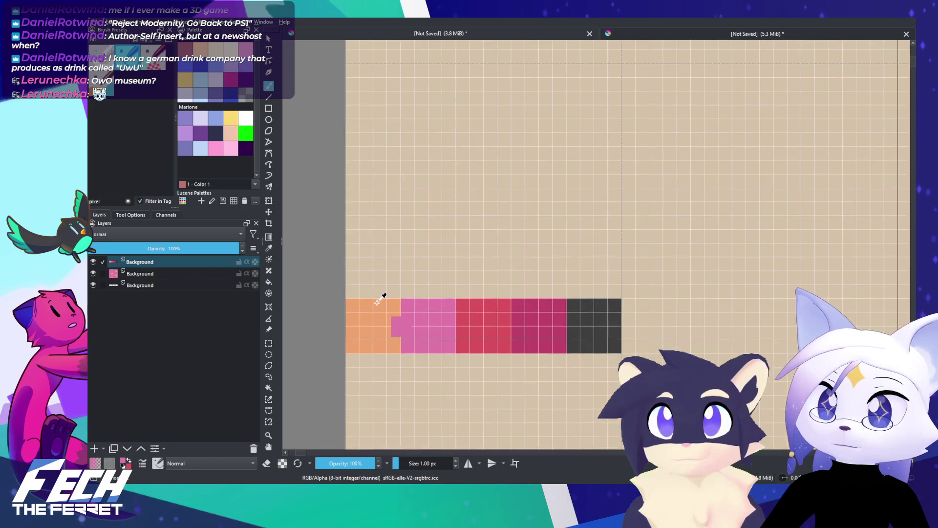
ctrl+click(376, 303)
drag(419, 236, 428, 439)
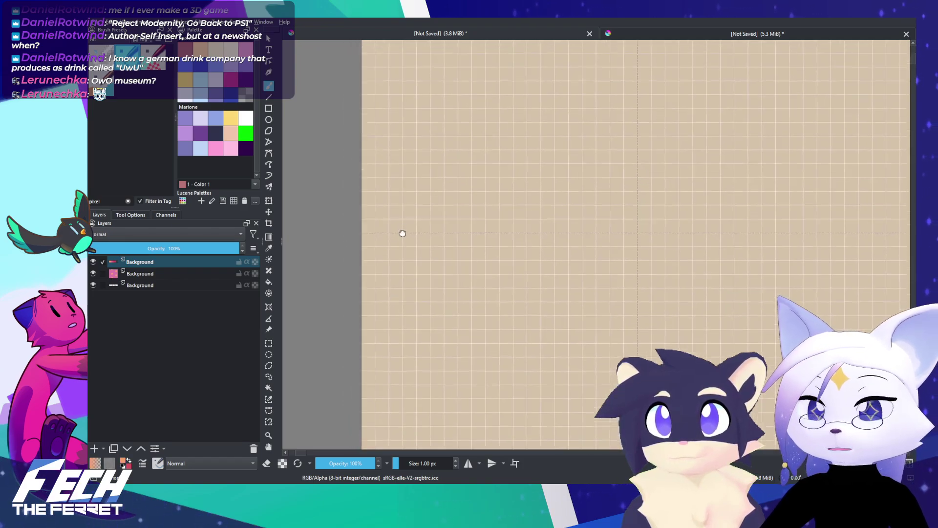
drag(381, 195, 386, 332)
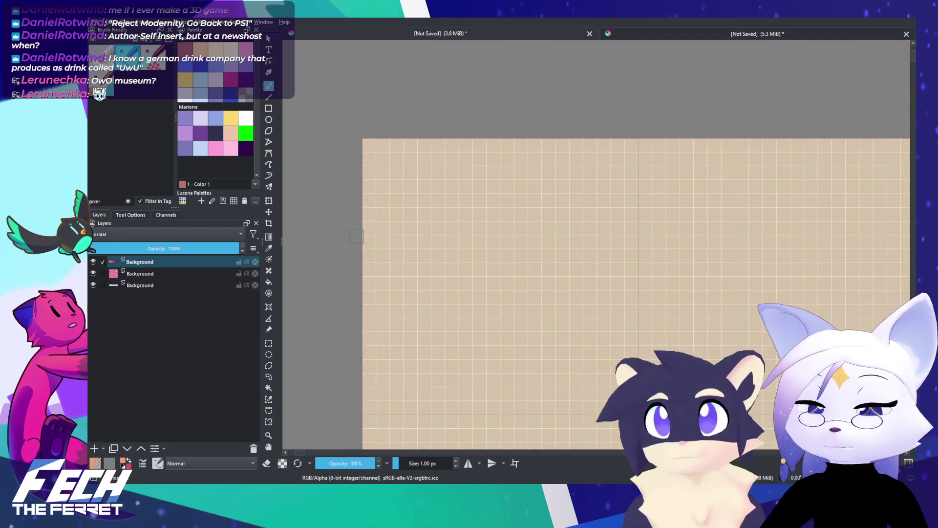
click(270, 342)
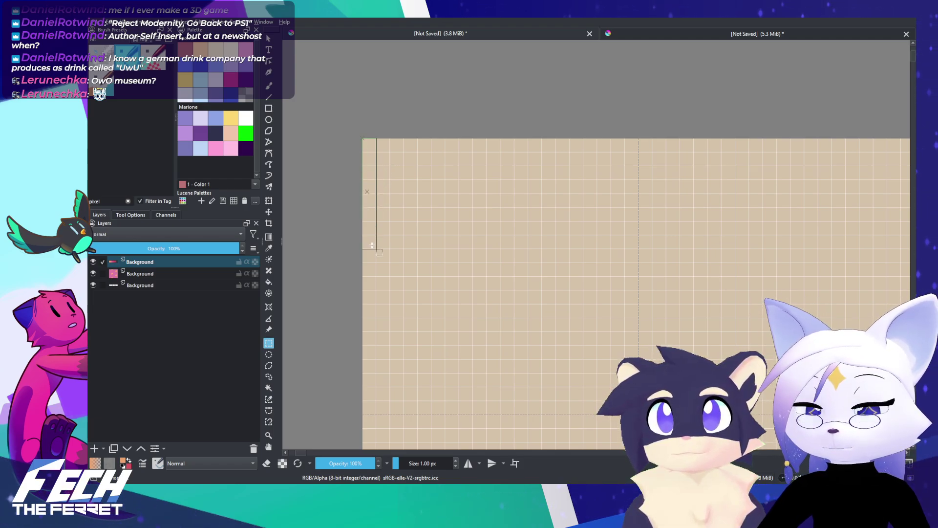
drag(376, 244, 477, 237)
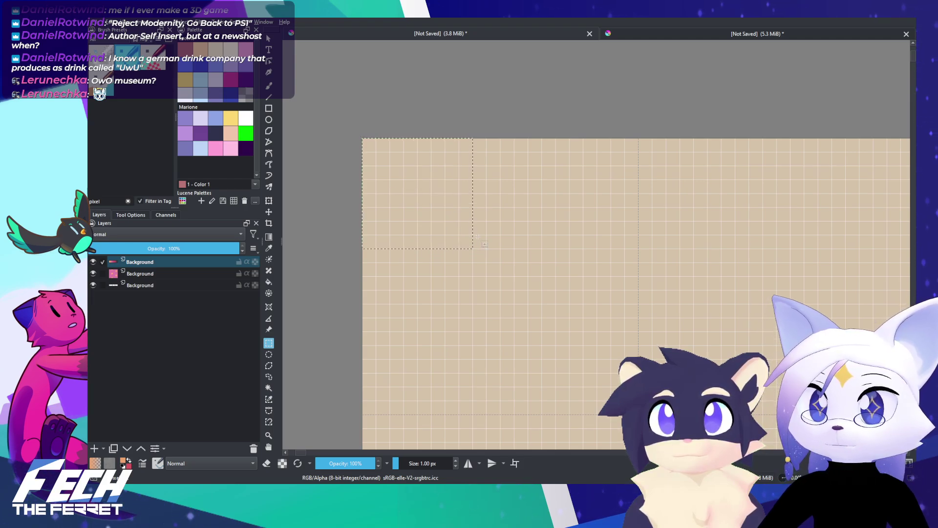
key(shift+BackSpace)
key(ctrl+shift+a)
key(b)
scroll(542, 227, down, 8)
scroll(551, 243, up, 4)
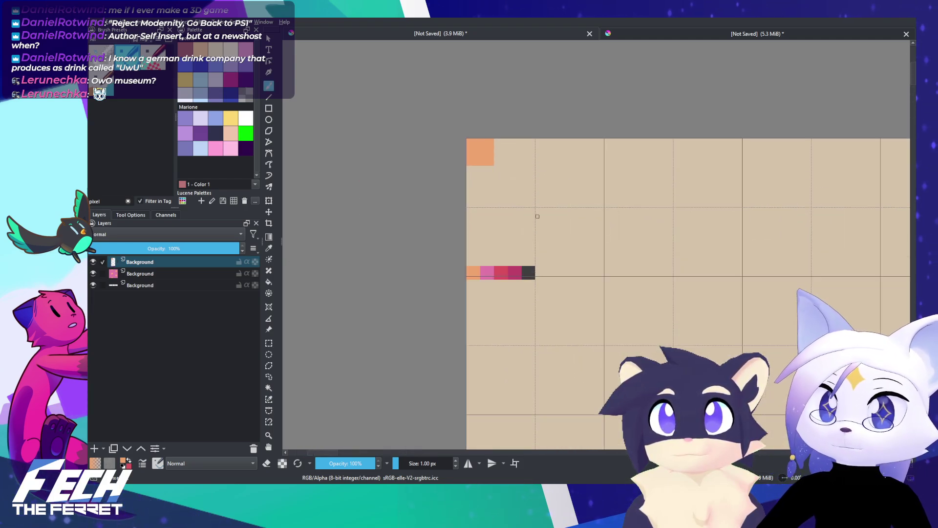
Step: Cut the swatch row, paste it as a new layer and move it into the sheet's upper-left corner
scroll(464, 247, up, 3)
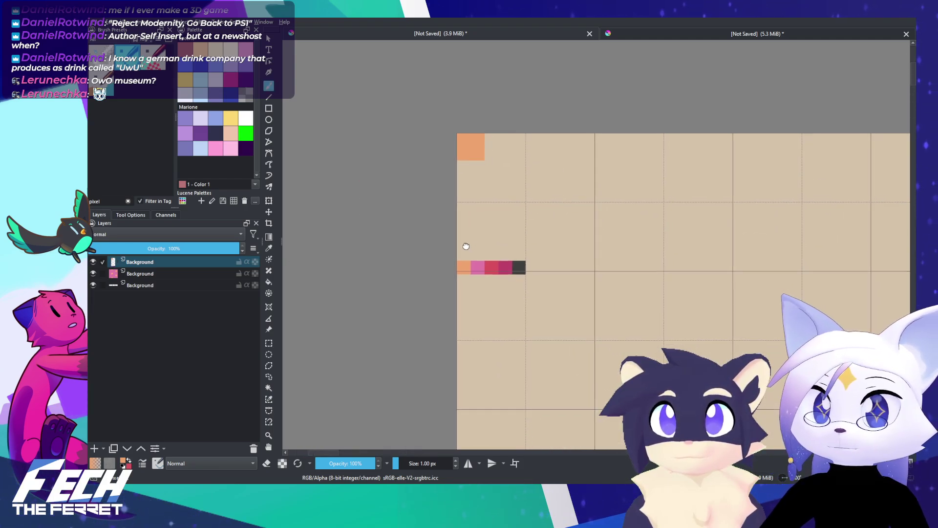
click(269, 342)
drag(437, 246, 573, 276)
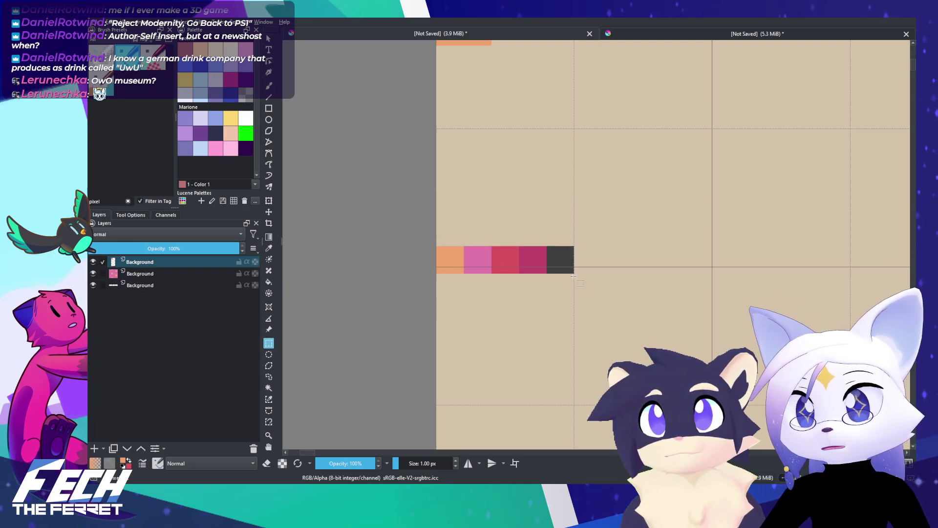
drag(551, 246, 533, 299)
key(ctrl+x)
drag(492, 144, 481, 255)
key(ctrl+v)
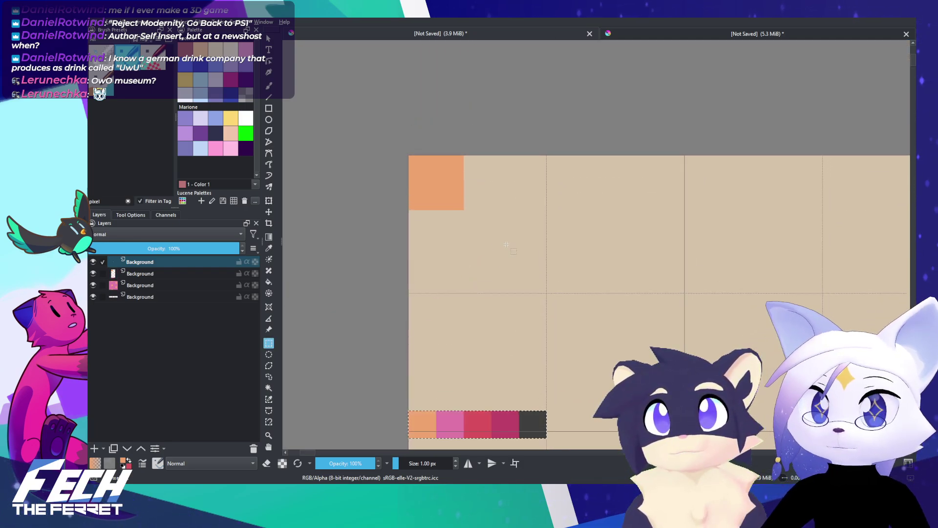
key(b)
key(t)
drag(477, 424, 477, 170)
Step: Set the transform filter to Nearest Neighbor for the swatch row
key(ctrl+t)
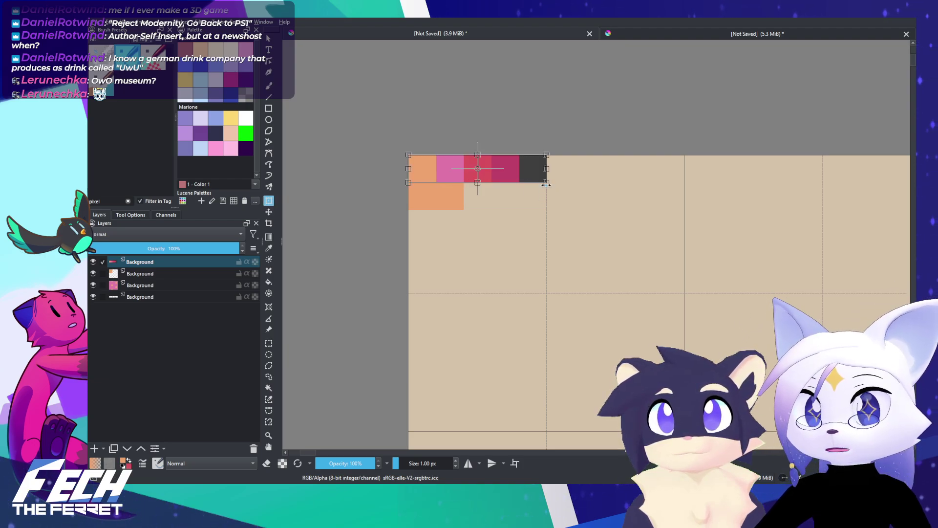
click(141, 214)
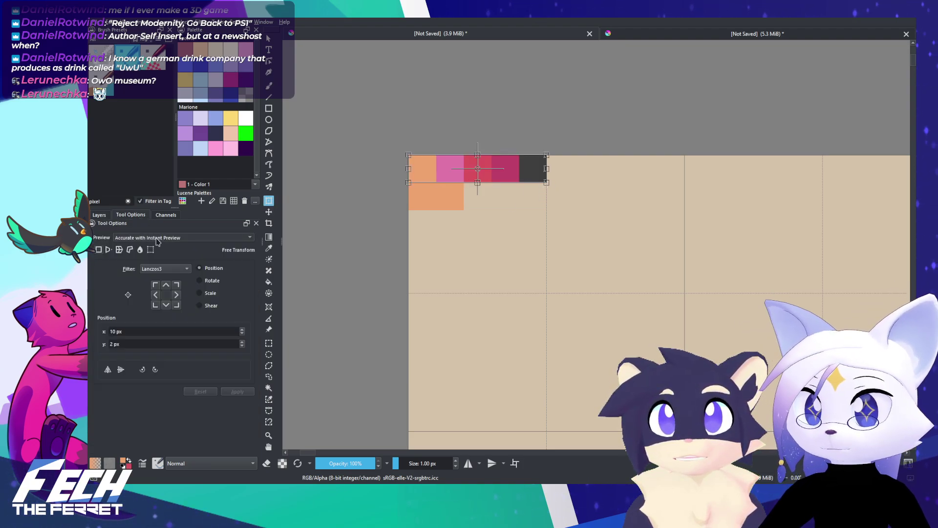
click(173, 291)
key(b)
key(ctrl+t)
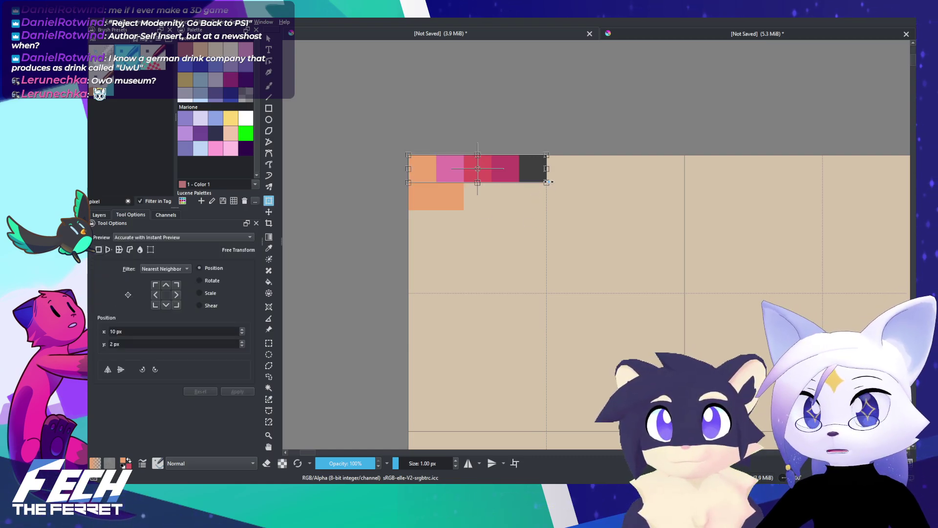
drag(548, 182, 663, 239)
scroll(546, 197, up, 2)
drag(414, 193, 558, 242)
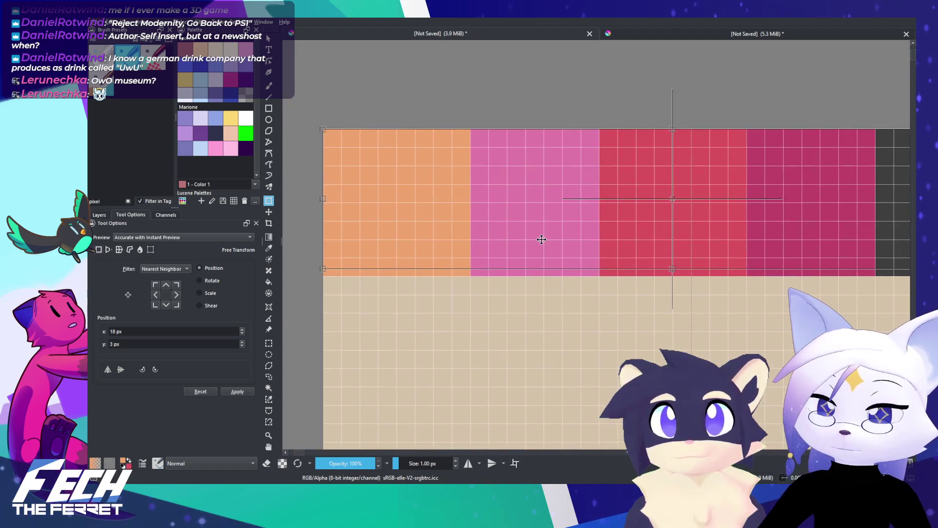
scroll(541, 239, down, 3)
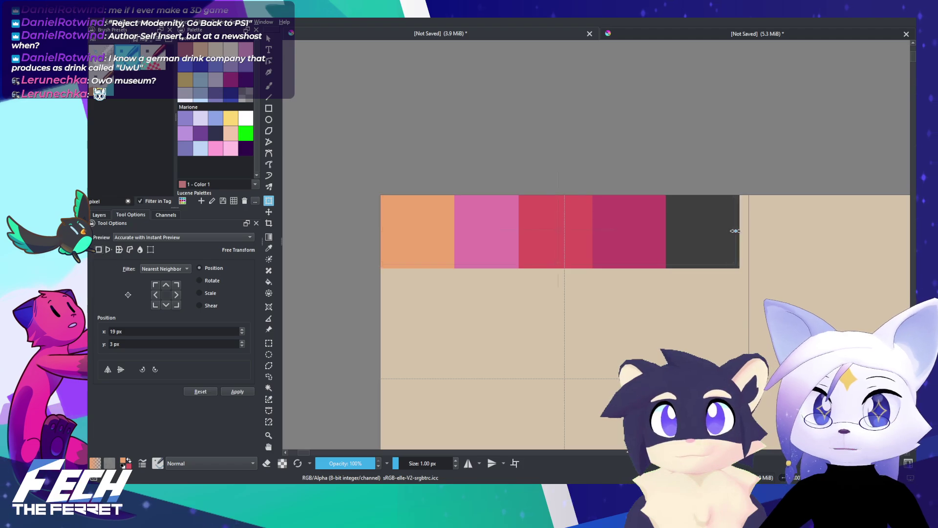
drag(735, 231, 728, 231)
key(Escape)
key(b)
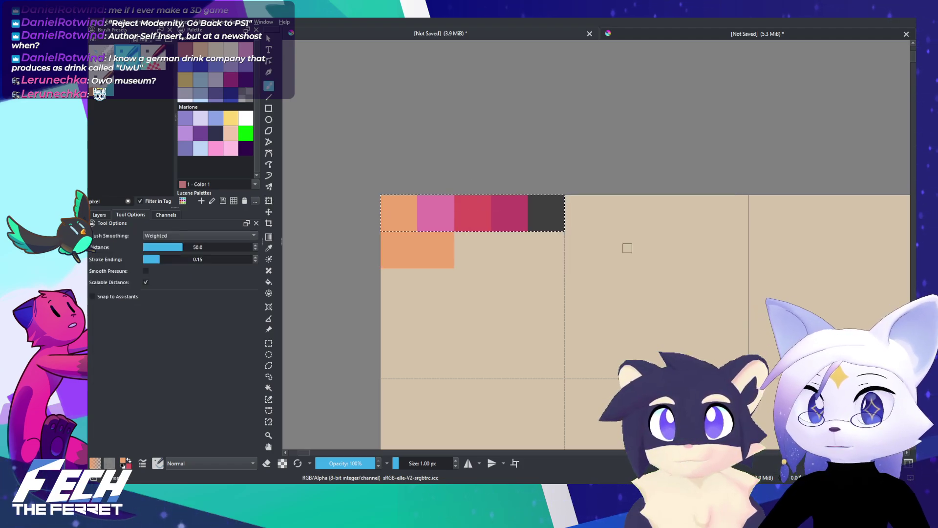
Step: Scale the swatch row with linked proportions to 211% in width and height, keeping its upper-left corner in place
key(ctrl+t)
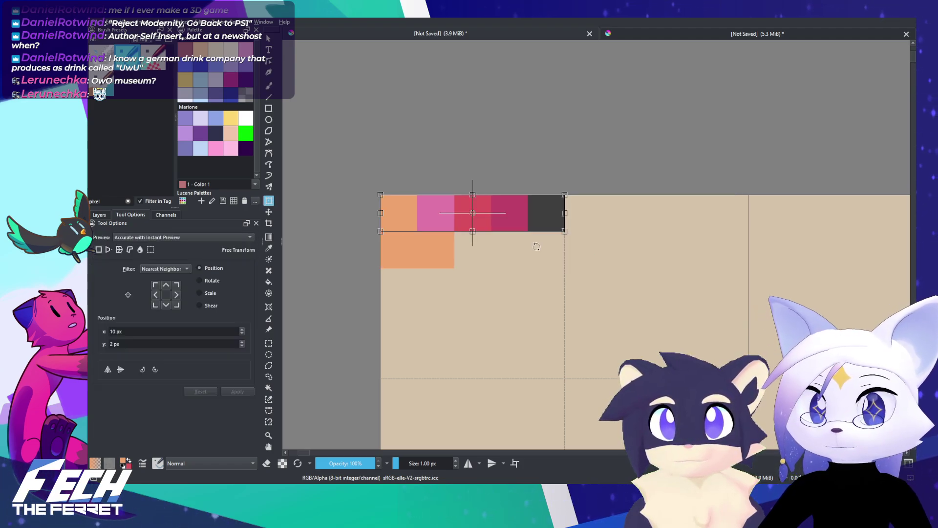
click(200, 292)
click(241, 337)
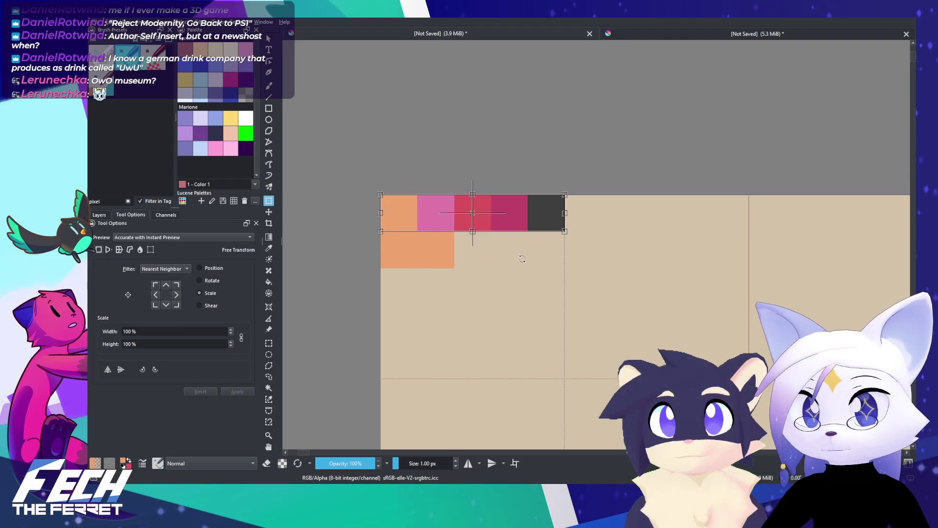
drag(564, 231, 756, 299)
scroll(541, 252, up, 5)
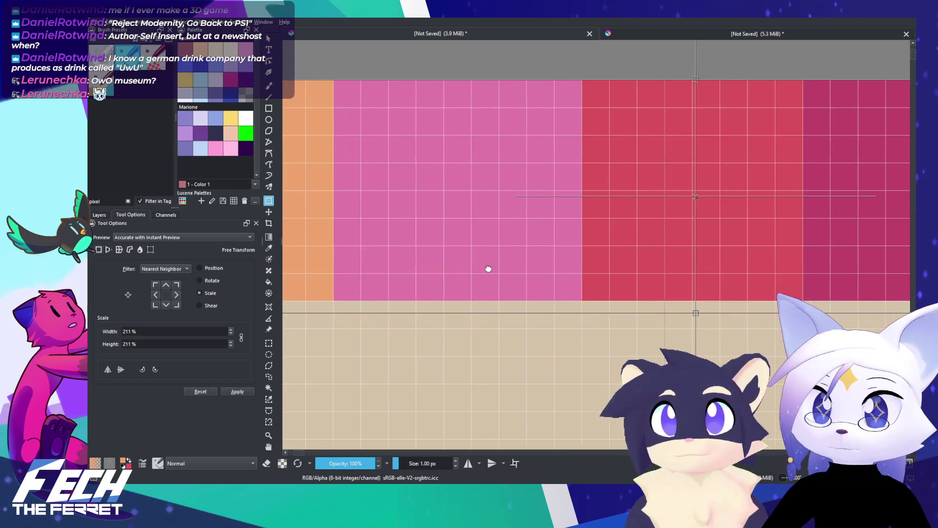
scroll(521, 270, down, 4)
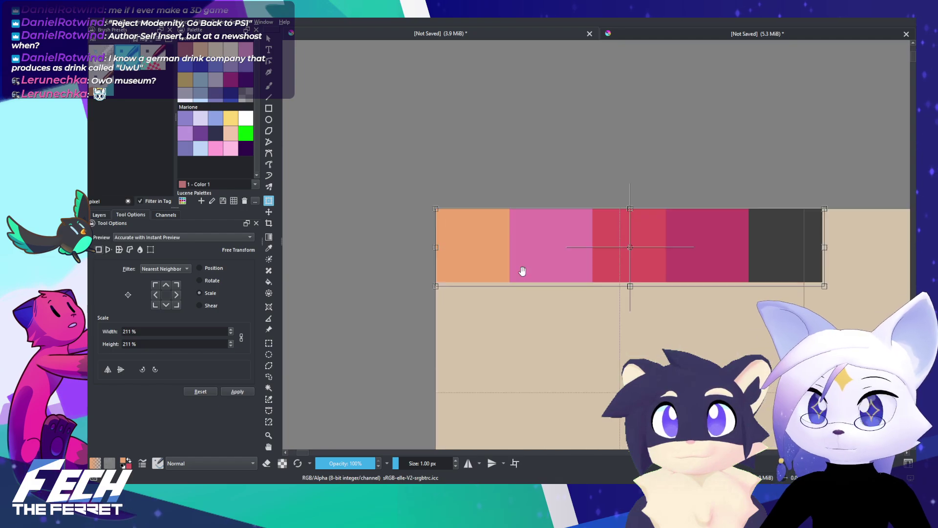
scroll(522, 272, up, 4)
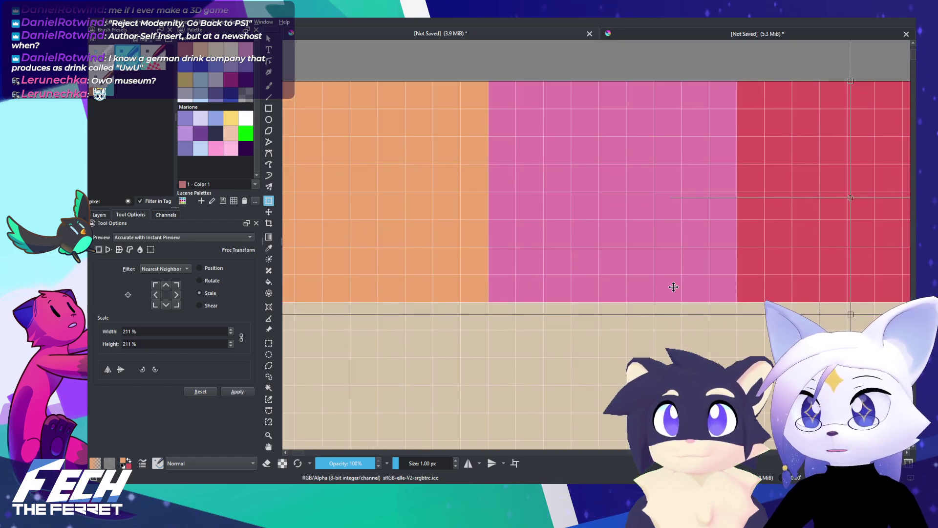
scroll(696, 281, down, 2)
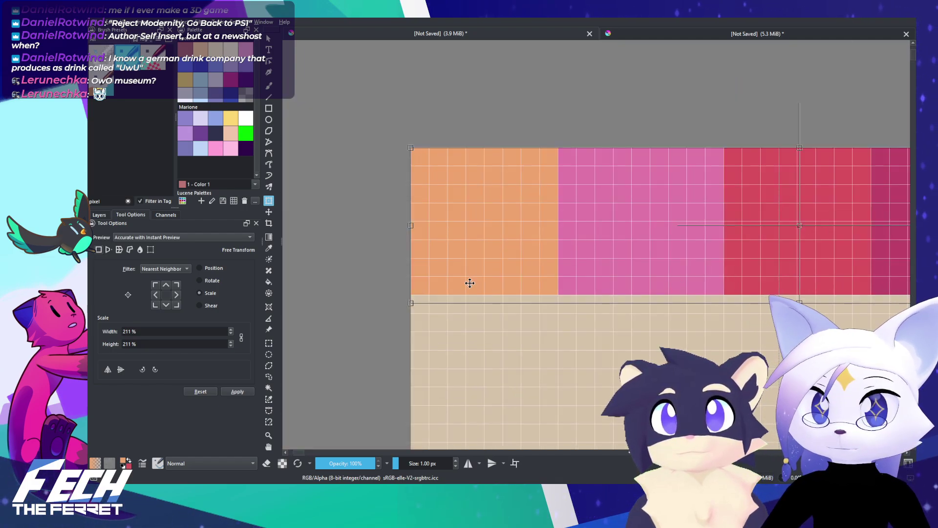
drag(586, 286, 514, 289)
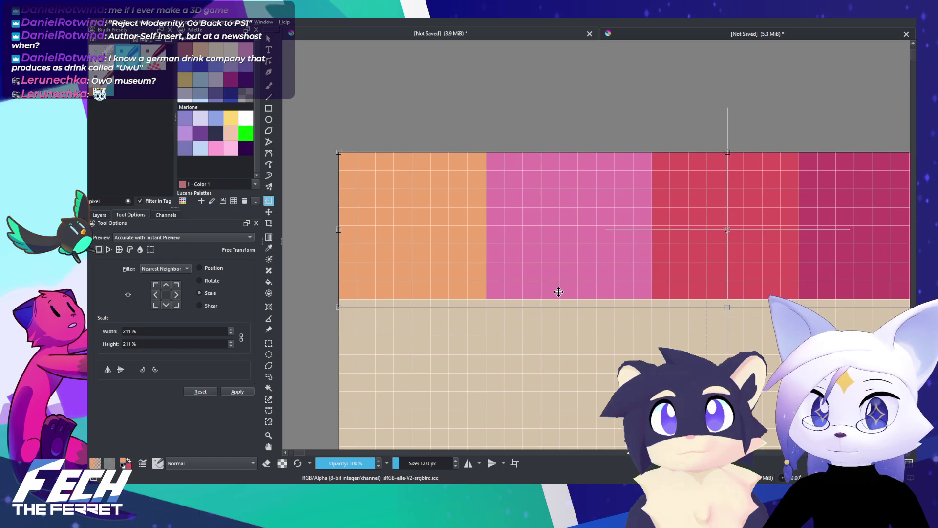
Step: Remove the enlarged swatch row and delete its emptied layer, keeping the layer with the orange square
scroll(575, 275, down, 4)
key(Return)
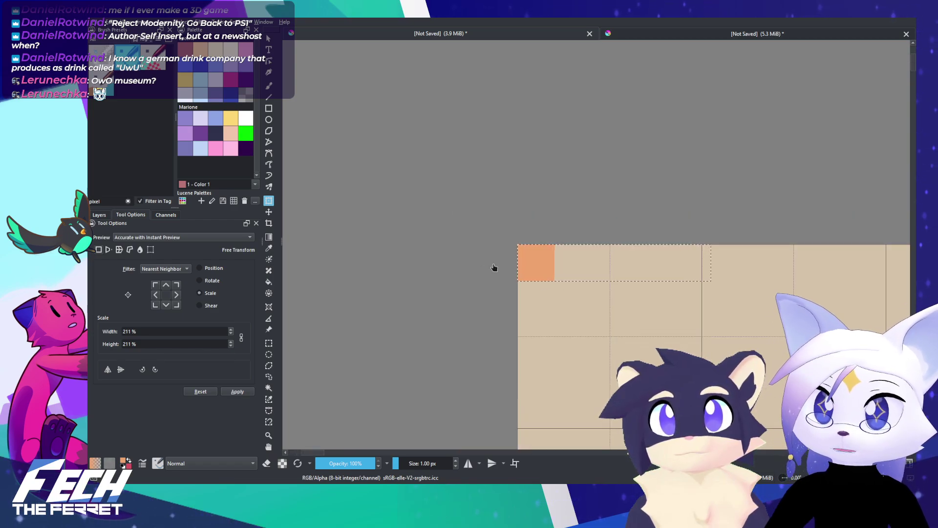
click(99, 215)
click(182, 273)
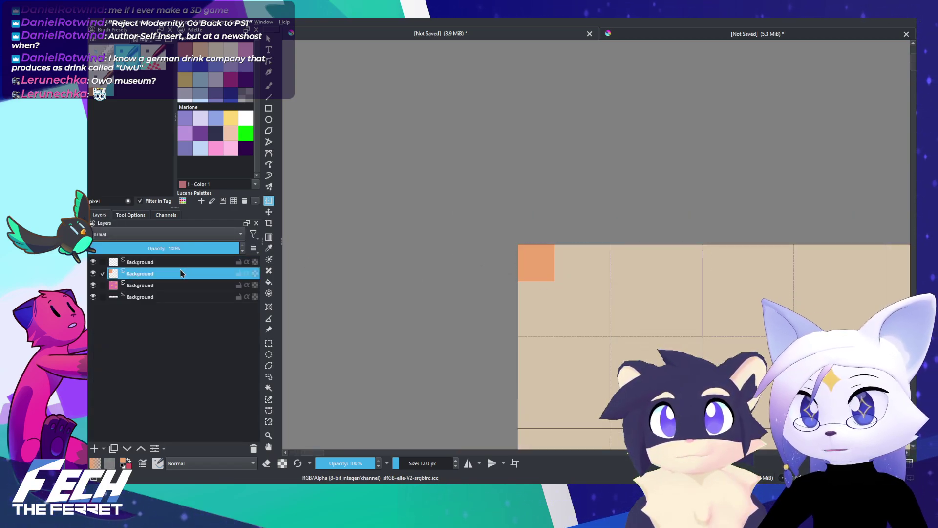
click(253, 448)
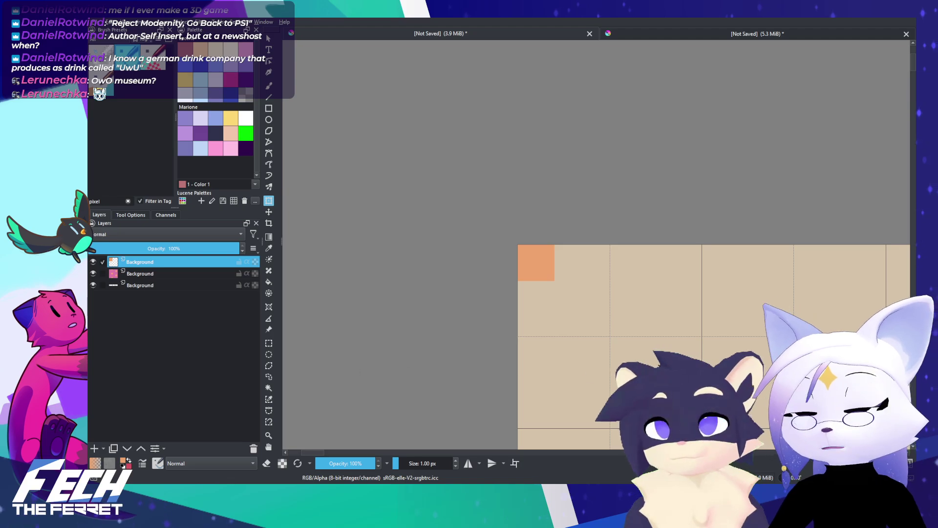
Step: Copy the 8-pixel orange square onto a new layer and place the copy directly to the right of the original
drag(608, 337, 557, 322)
click(269, 343)
scroll(510, 226, up, 4)
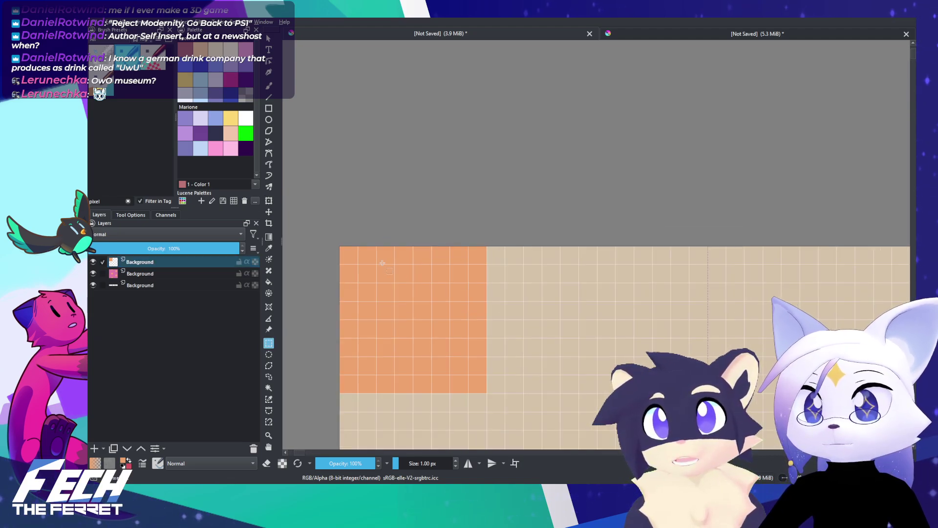
drag(340, 247, 488, 393)
scroll(536, 320, down, 4)
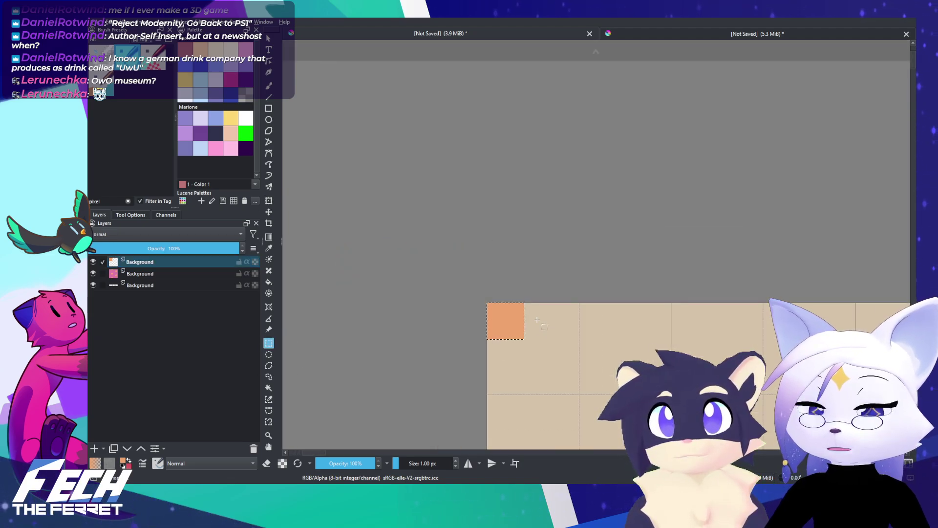
key(ctrl+alt+j)
key(t)
drag(491, 318, 528, 314)
scroll(601, 302, down, 2)
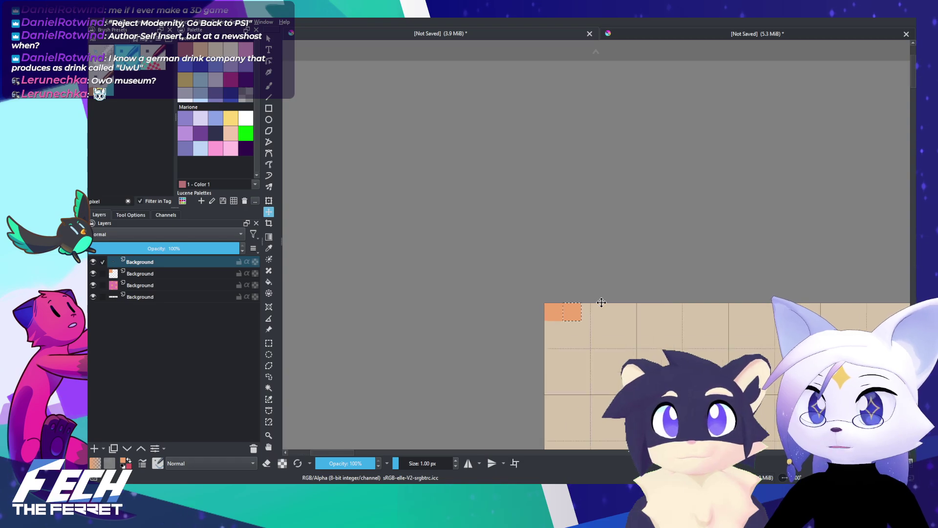
Step: Sample the pink of the concept art's back-wall wallpaper and recolour the second swatch with it
scroll(601, 303, down, 5)
drag(684, 335, 502, 196)
scroll(576, 348, down, 3)
key(b)
mouse_move(613, 350)
mouse_down()
mouse_move(509, 250)
mouse_move(812, 268)
mouse_move(900, 350)
mouse_up()
scroll(677, 286, up, 4)
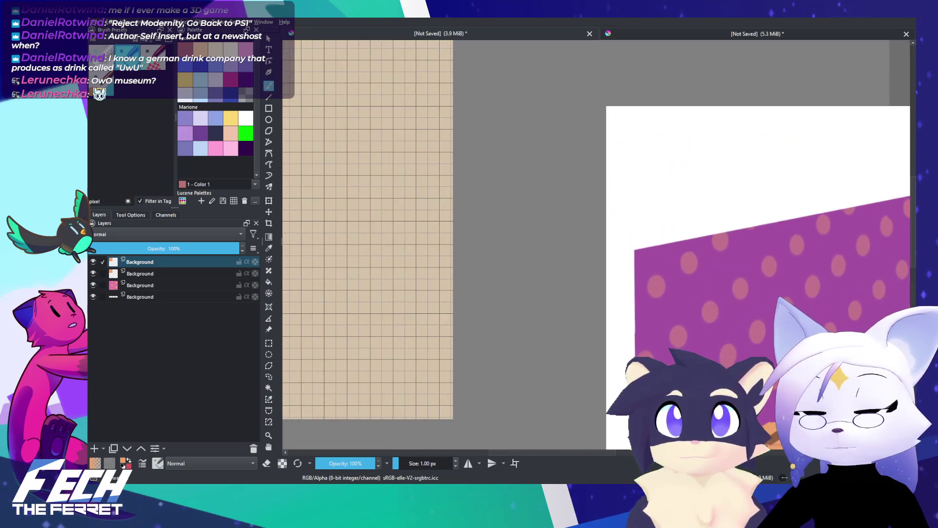
scroll(750, 210, down, 4)
drag(571, 193, 637, 227)
scroll(638, 227, up, 3)
ctrl+click(564, 246)
drag(541, 193, 504, 385)
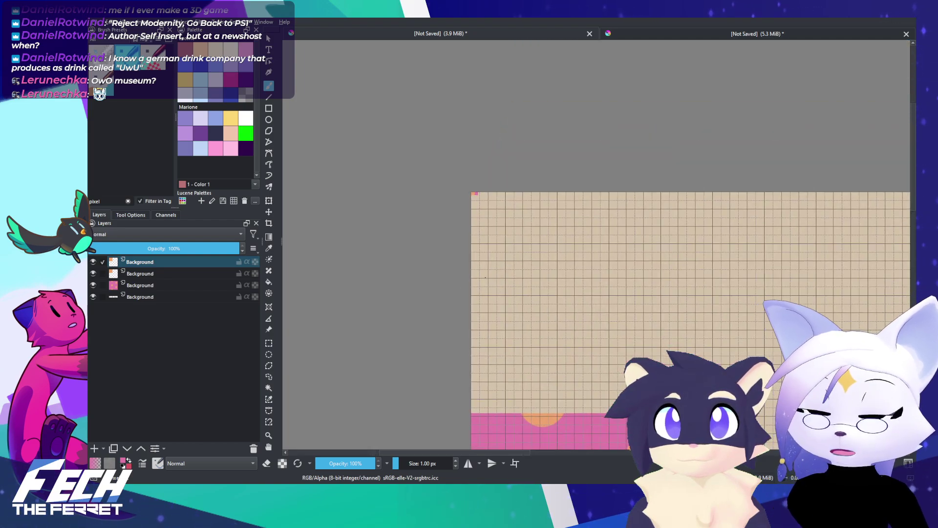
scroll(573, 183, up, 5)
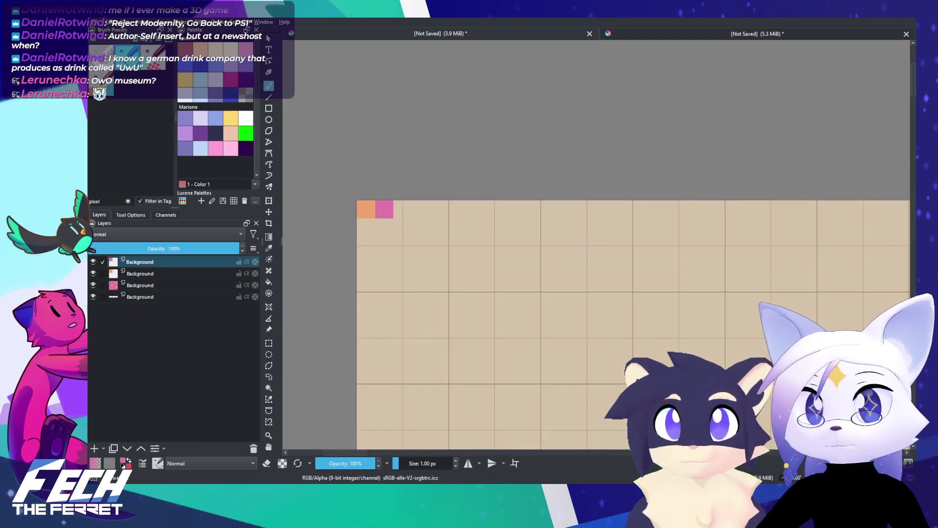
key(ctrl+s)
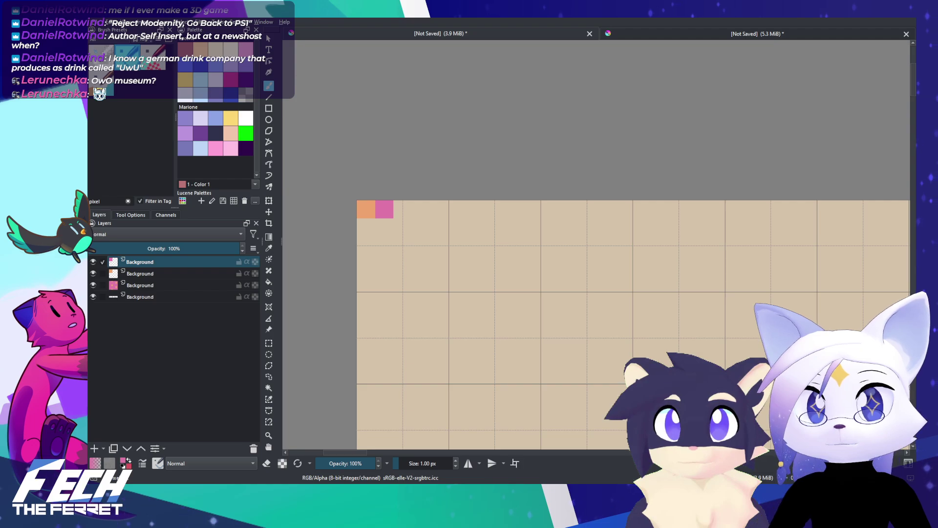
click(511, 69)
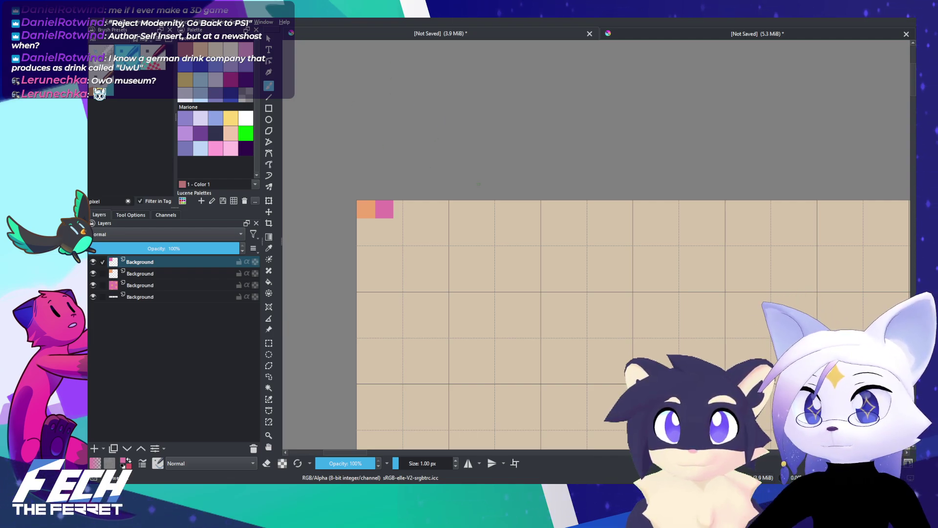
Step: Add two more orange square copies on new layers, placed side by side as the third and fourth swatches
scroll(489, 232, up, 2)
drag(451, 203, 537, 192)
key(ctrl+v)
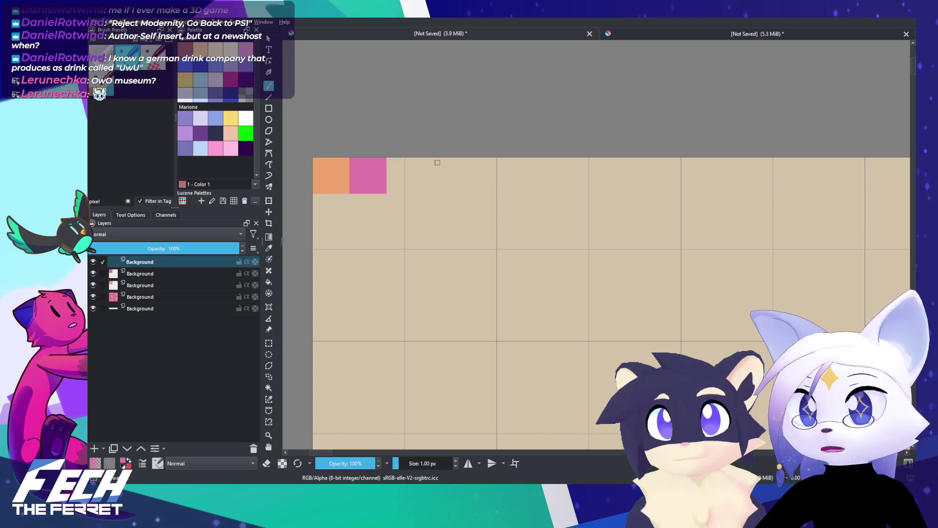
key(t)
drag(379, 178, 526, 190)
key(ctrl+j)
key(alt+Tab)
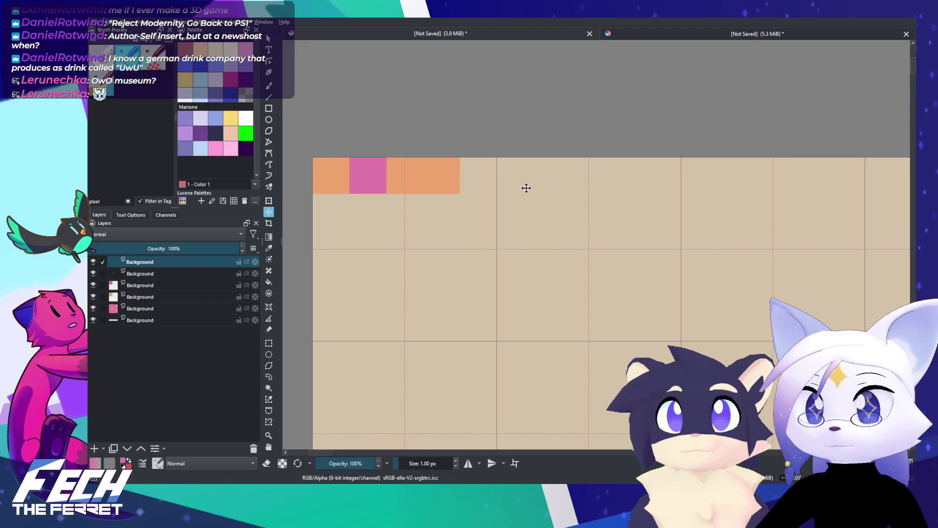
click(442, 201)
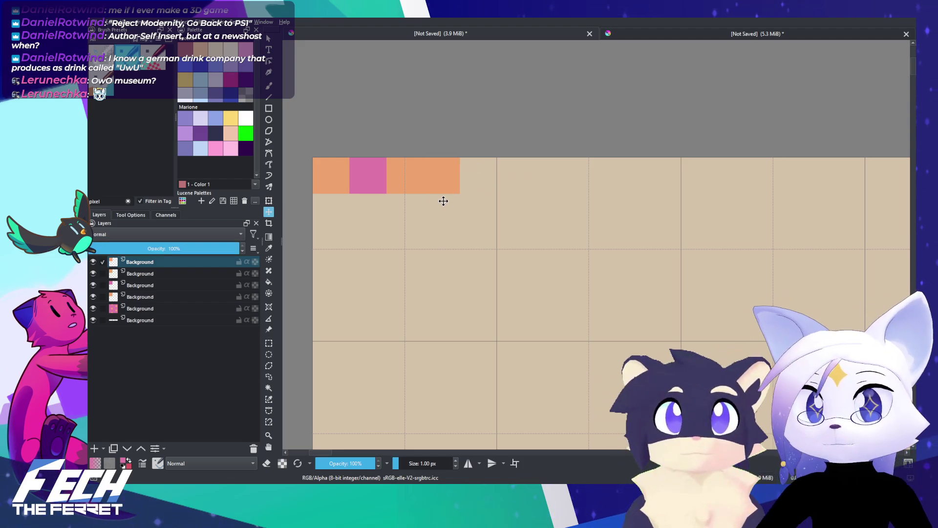
mouse_move(391, 202)
mouse_down()
mouse_move(460, 200)
mouse_move(403, 202)
mouse_up()
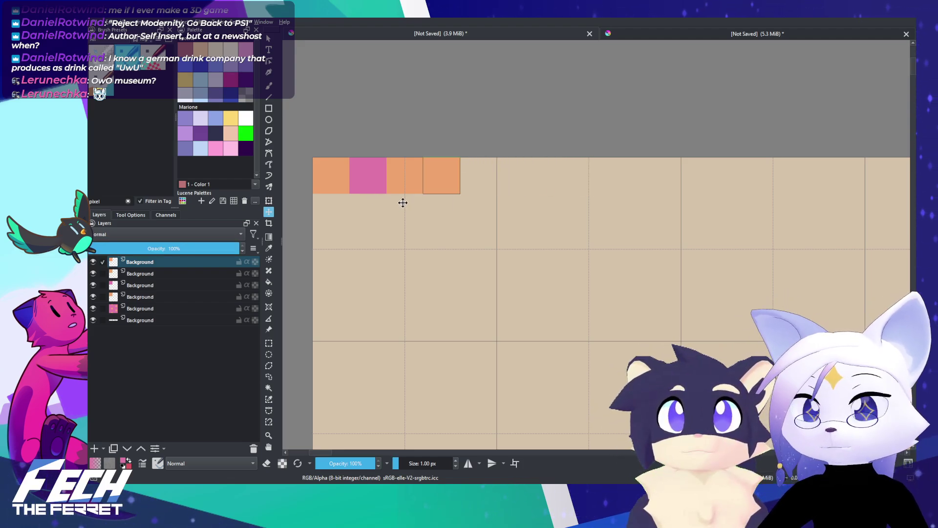
Step: Paste another orange square as a new layer and position it as the fifth swatch, flush with the fourth
key(ctrl+v)
key(b)
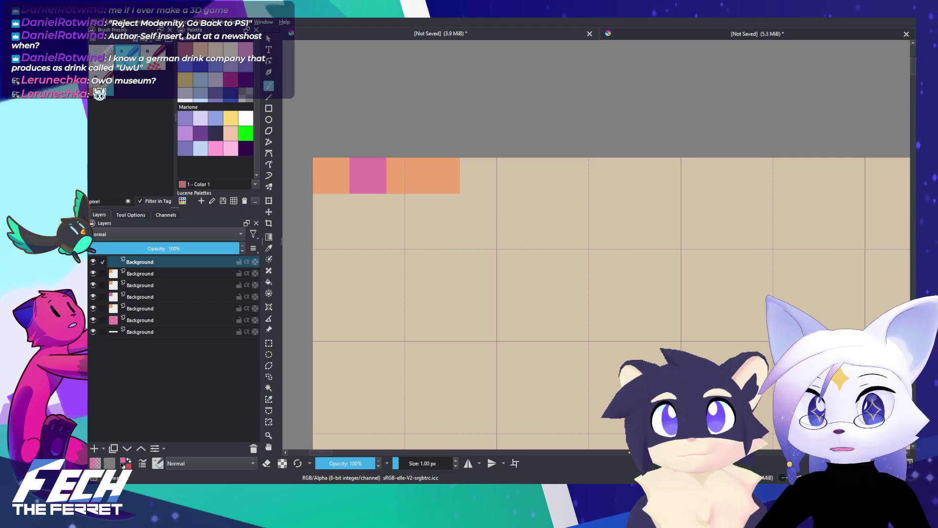
key(ctrl+t)
drag(333, 184, 485, 184)
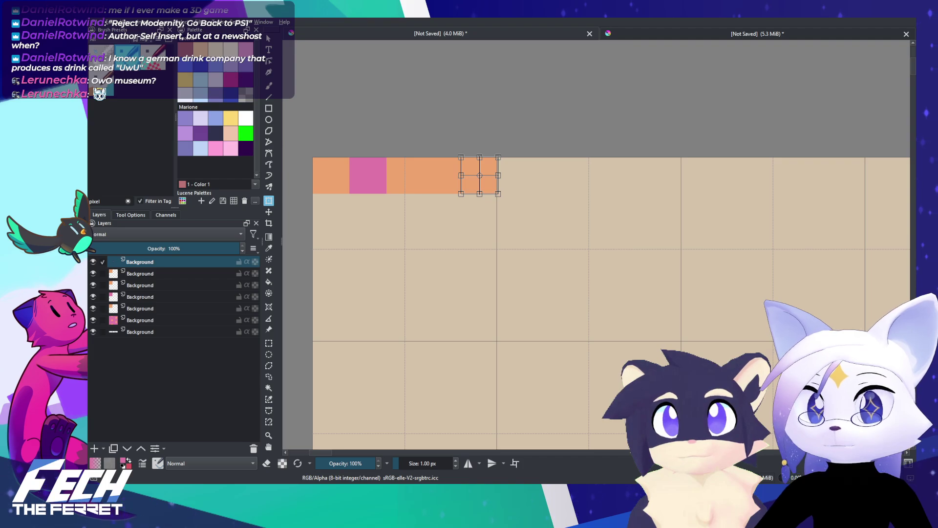
click(208, 275)
click(215, 264)
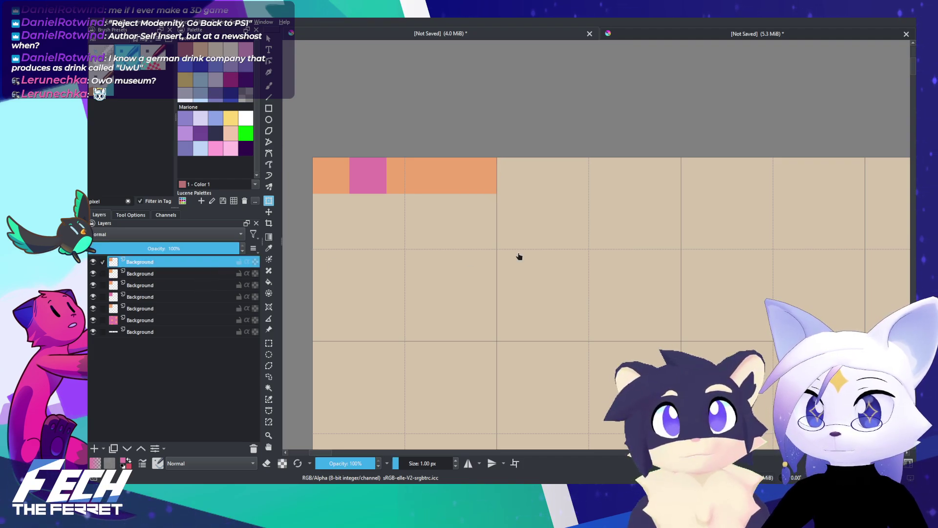
Step: Turn on alpha lock for the five swatch layers, leaving the wallpaper tile and grid layers unlocked
mouse_move(253, 261)
mouse_down()
mouse_move(252, 299)
mouse_move(261, 269)
mouse_move(253, 272)
mouse_up()
click(255, 285)
click(254, 297)
click(255, 308)
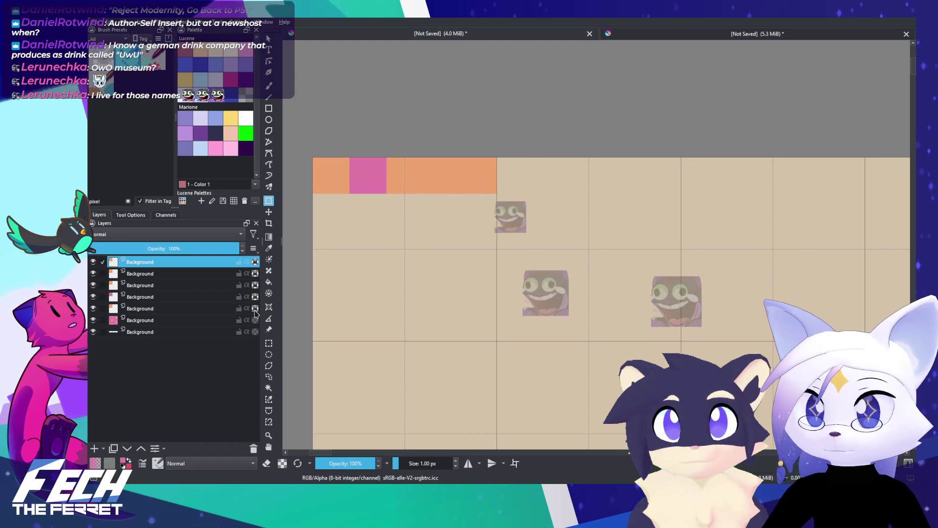
Step: Examine the concept art's back wall and red dresser for the next swatch colours
scroll(345, 269, down, 3)
drag(594, 303, 417, 207)
scroll(552, 206, down, 6)
key(b)
drag(552, 207, 342, 62)
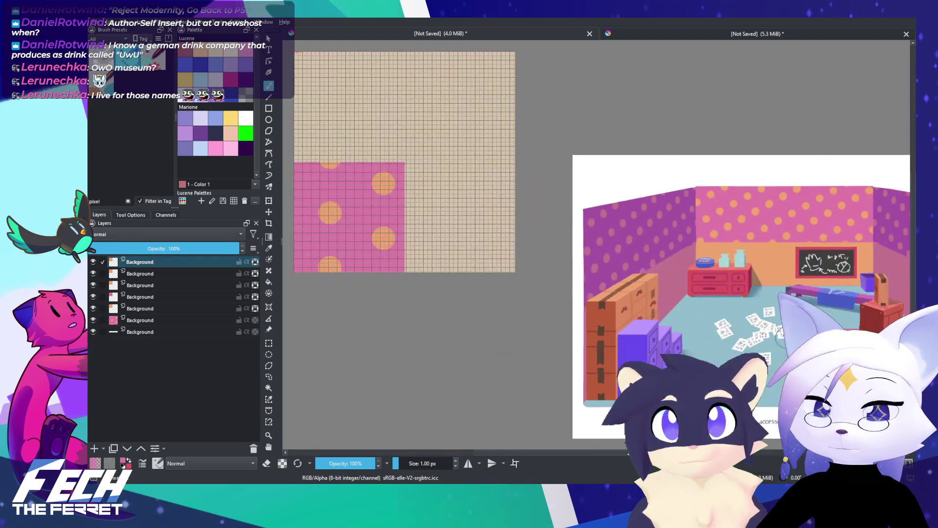
scroll(684, 234, up, 3)
drag(704, 246, 519, 225)
scroll(519, 225, up, 6)
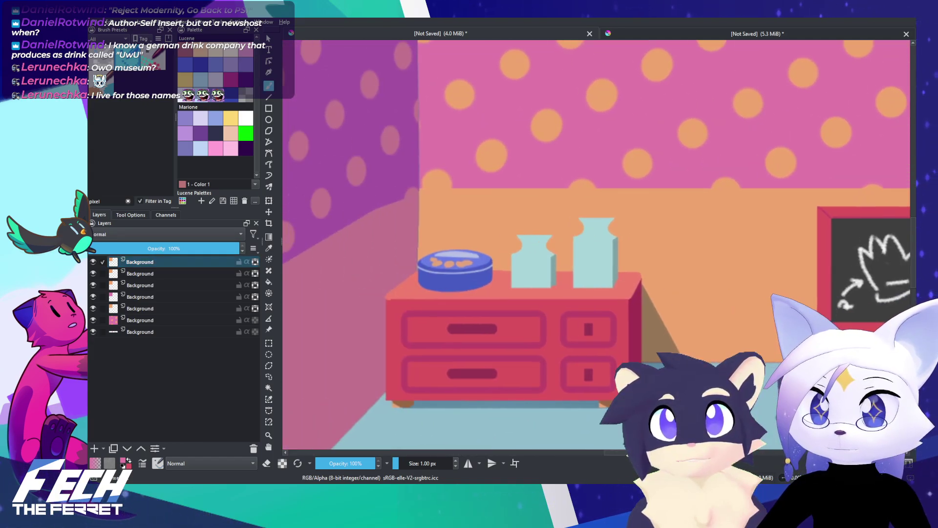
scroll(443, 270, down, 8)
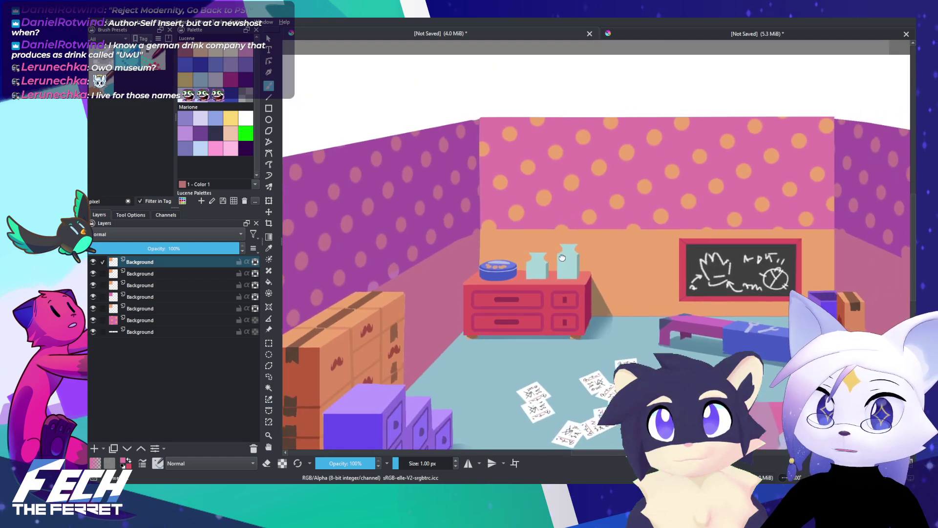
scroll(508, 238, down, 6)
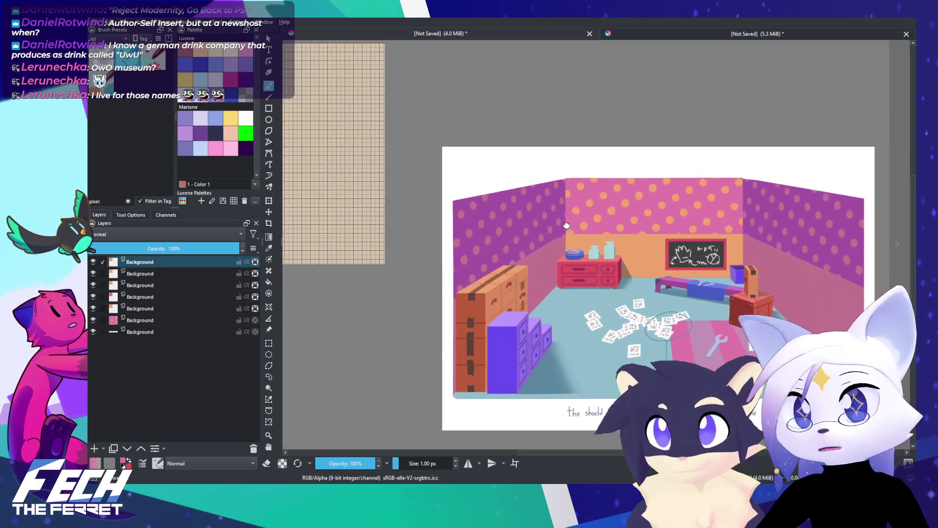
Step: Examine the blue tin and jars on top of the red dresser in the concept art up close
drag(567, 225, 543, 229)
scroll(621, 261, up, 3)
drag(448, 221, 795, 269)
drag(464, 208, 297, 156)
drag(687, 247, 494, 169)
drag(694, 226, 614, 244)
scroll(437, 230, up, 2)
drag(683, 269, 569, 248)
scroll(569, 249, down, 2)
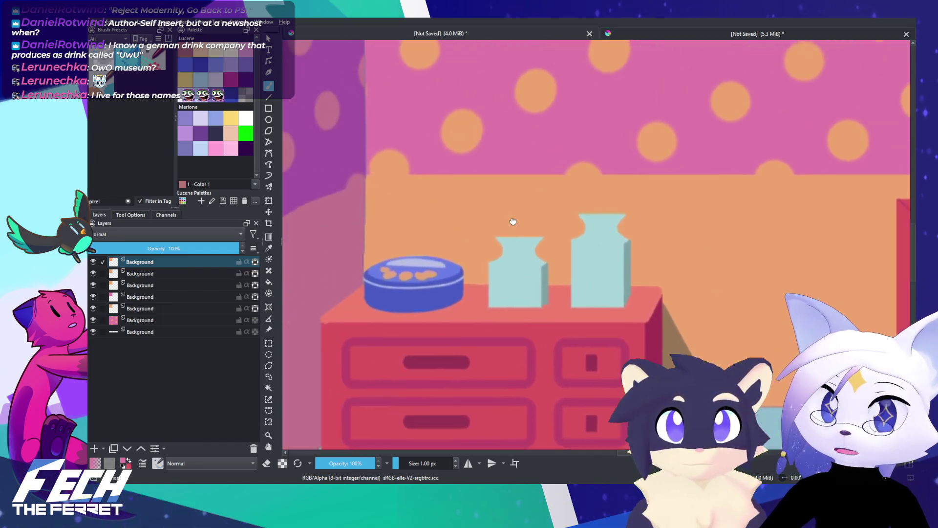
scroll(511, 220, up, 4)
scroll(493, 220, up, 2)
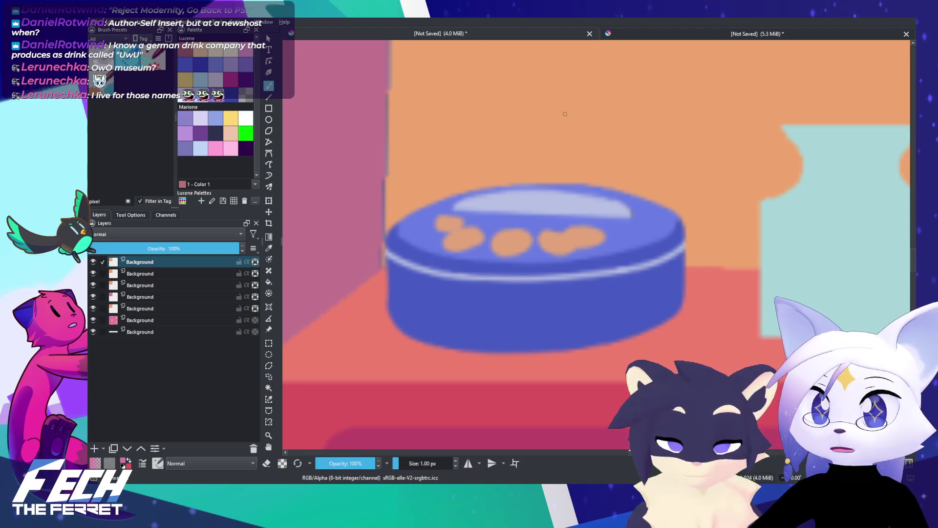
scroll(565, 115, down, 5)
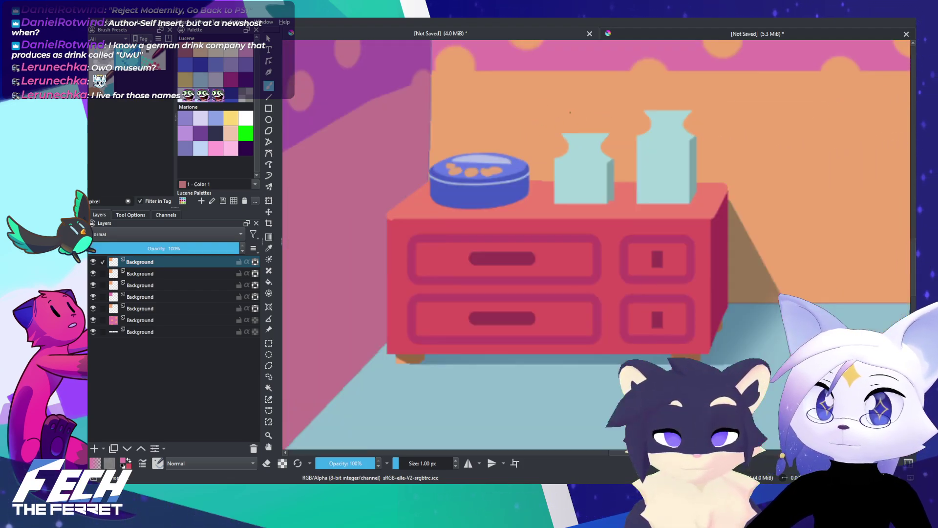
Step: Inspect the upper-left corner of the blackboard's red frame in the concept art
scroll(570, 112, down, 1)
drag(641, 168, 467, 177)
drag(557, 172, 481, 182)
drag(631, 153, 534, 164)
scroll(553, 146, up, 3)
drag(482, 137, 536, 159)
scroll(553, 144, up, 2)
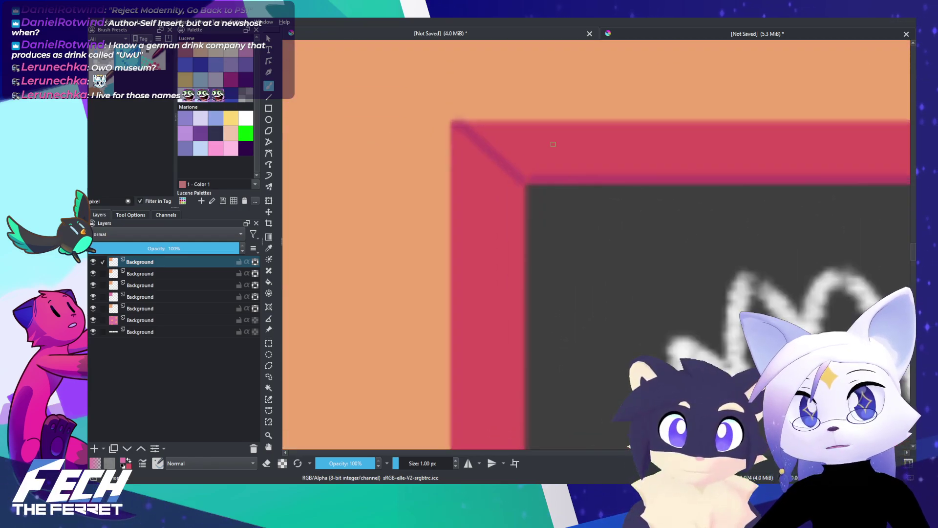
Step: Sample the red of the chalkboard's frame and make the third swatch's layer active in the texture document
ctrl+click(544, 168)
scroll(545, 171, down, 6)
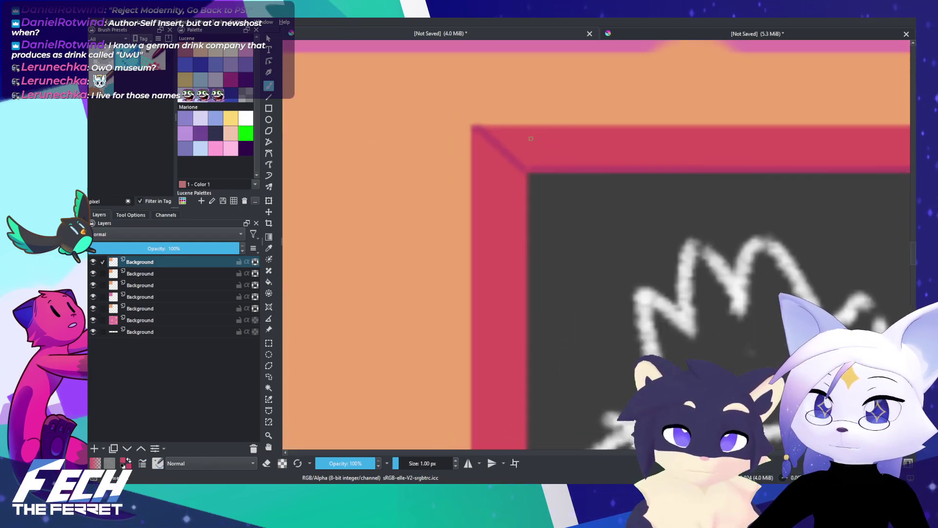
drag(602, 164, 802, 181)
drag(376, 156, 576, 166)
drag(446, 142, 596, 186)
drag(515, 78, 565, 214)
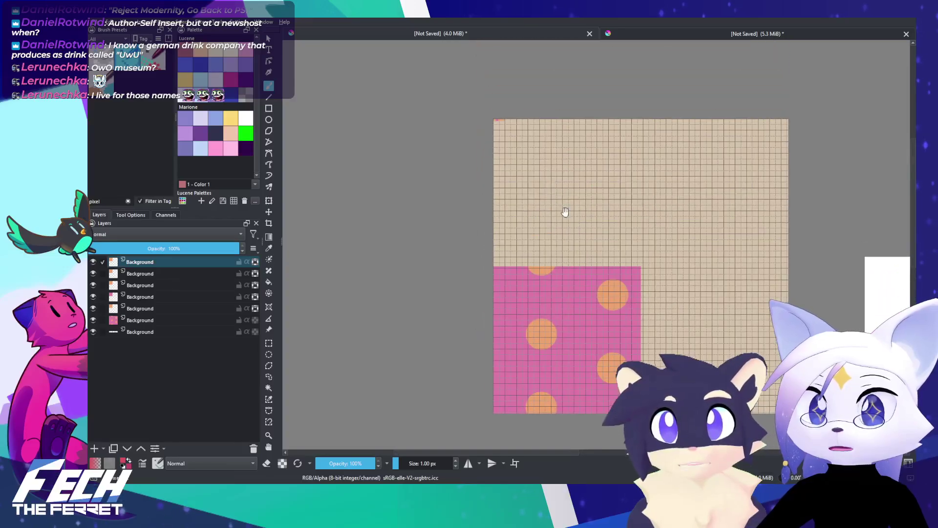
drag(560, 140, 509, 205)
scroll(511, 206, up, 2)
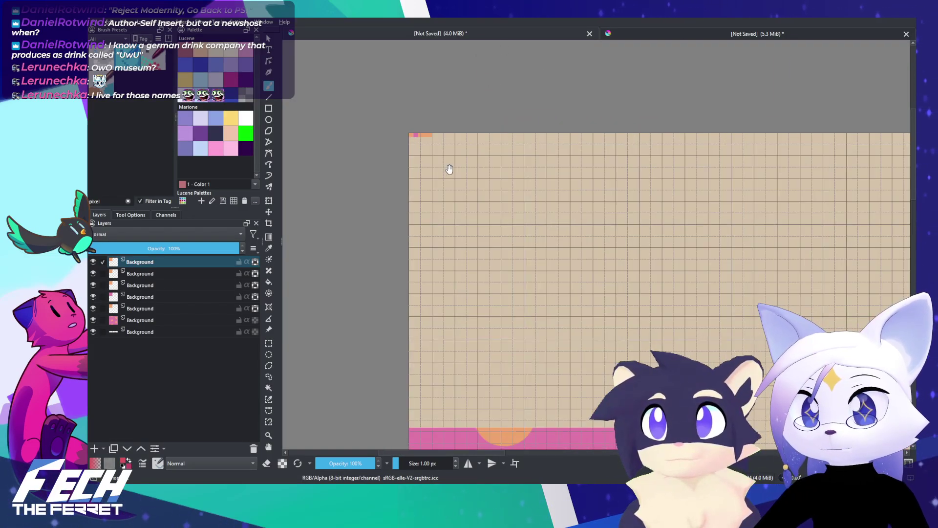
drag(449, 169, 475, 189)
scroll(496, 166, up, 3)
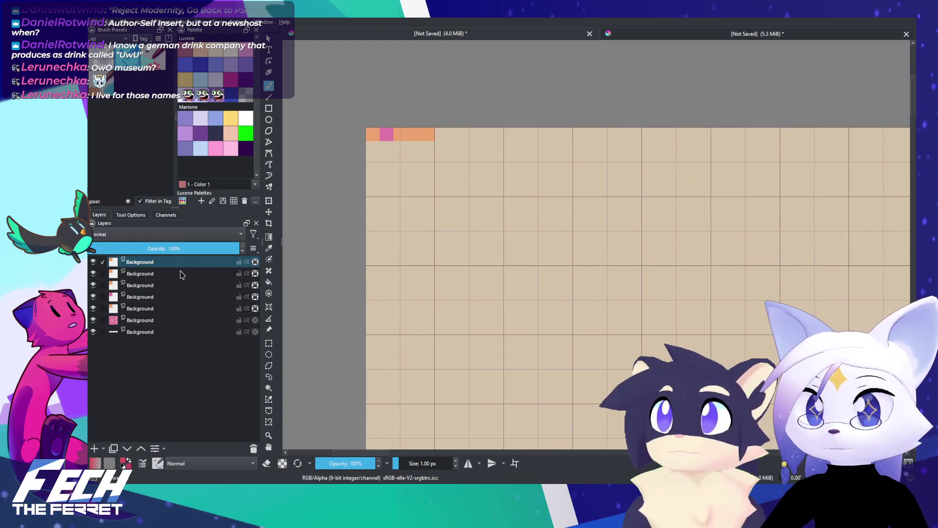
click(181, 274)
click(176, 286)
Step: Examine the blue tin and the colours of the red dresser in the room illustration
scroll(442, 183, down, 5)
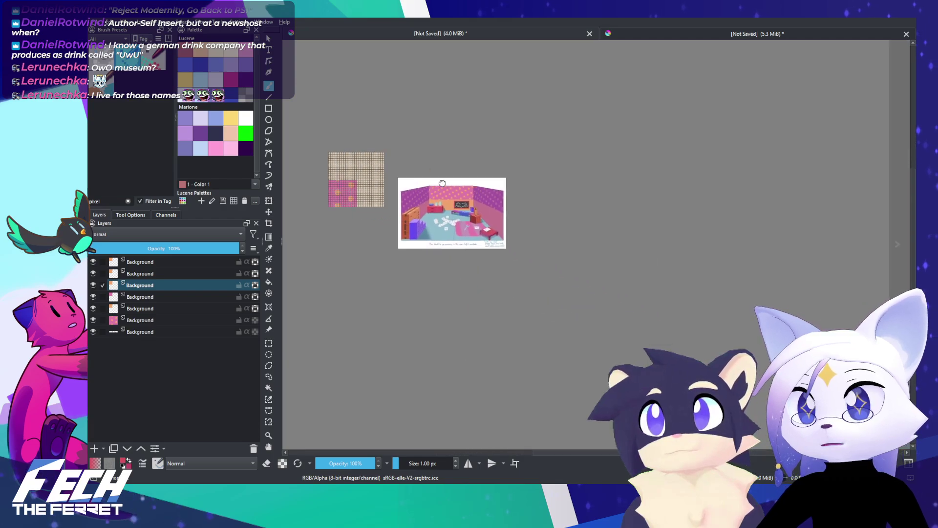
drag(442, 184, 506, 179)
scroll(549, 292, up, 10)
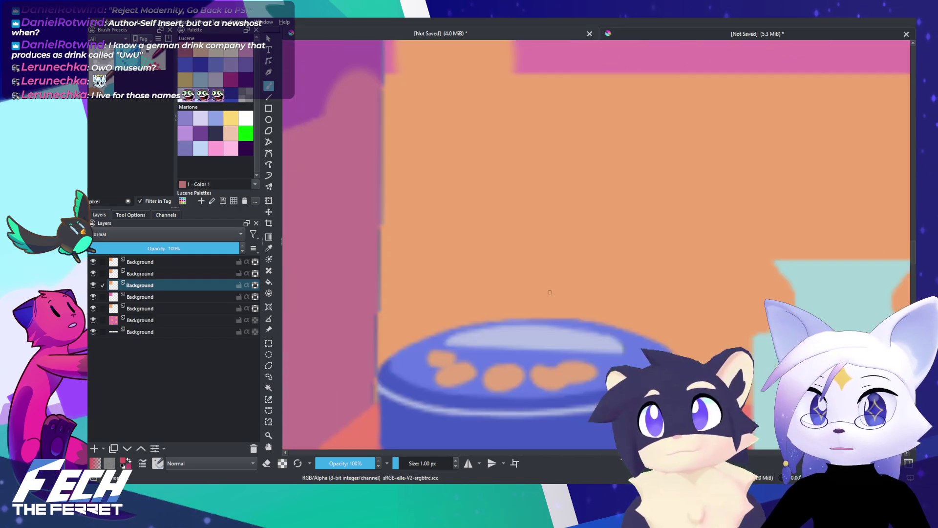
scroll(550, 292, down, 5)
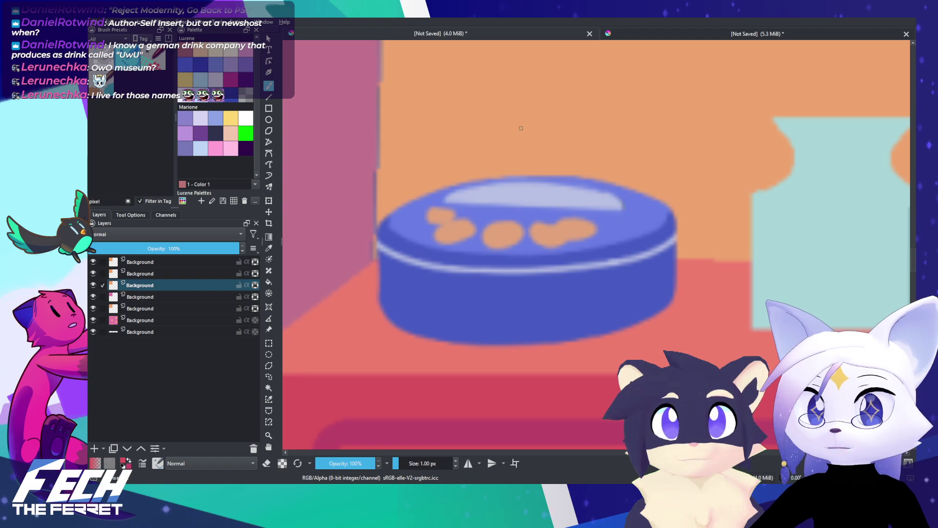
scroll(537, 118, down, 2)
scroll(539, 116, up, 2)
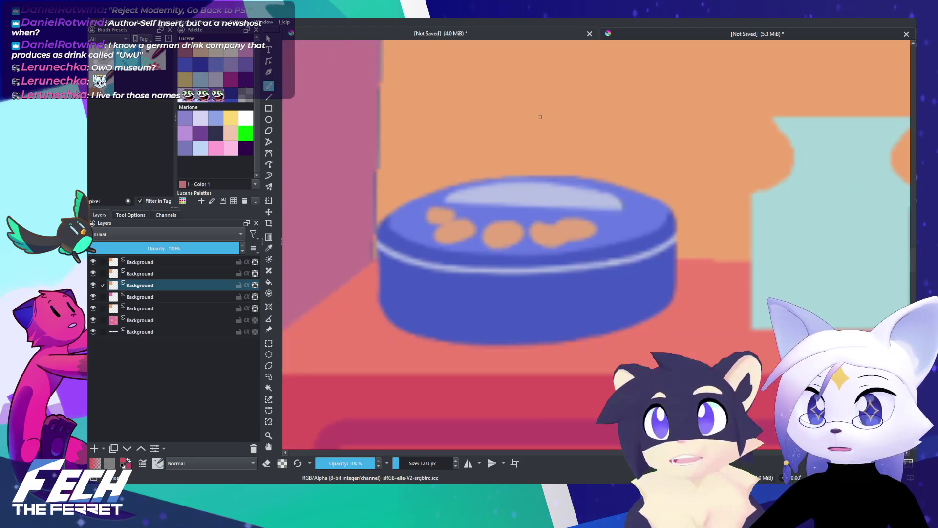
mouse_move(524, 129)
mouse_down()
mouse_move(498, 136)
mouse_move(533, 115)
mouse_up()
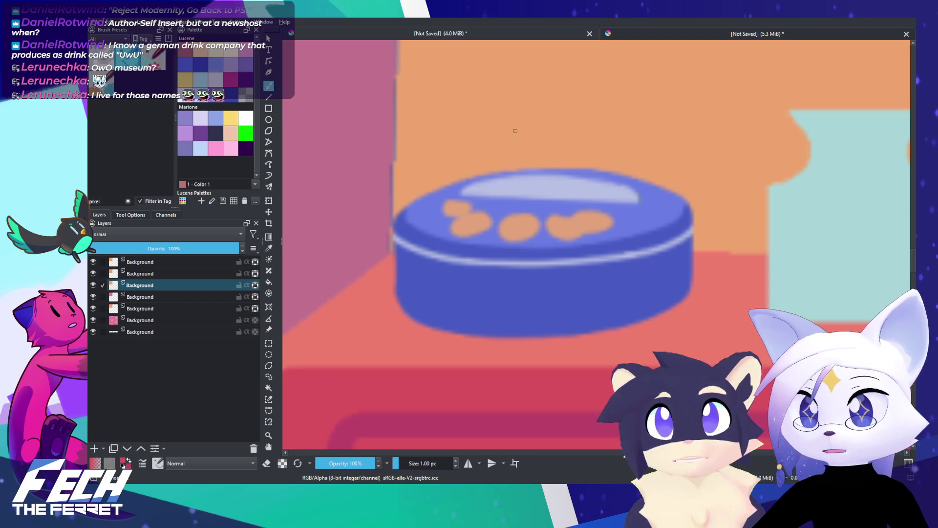
scroll(527, 124, down, 6)
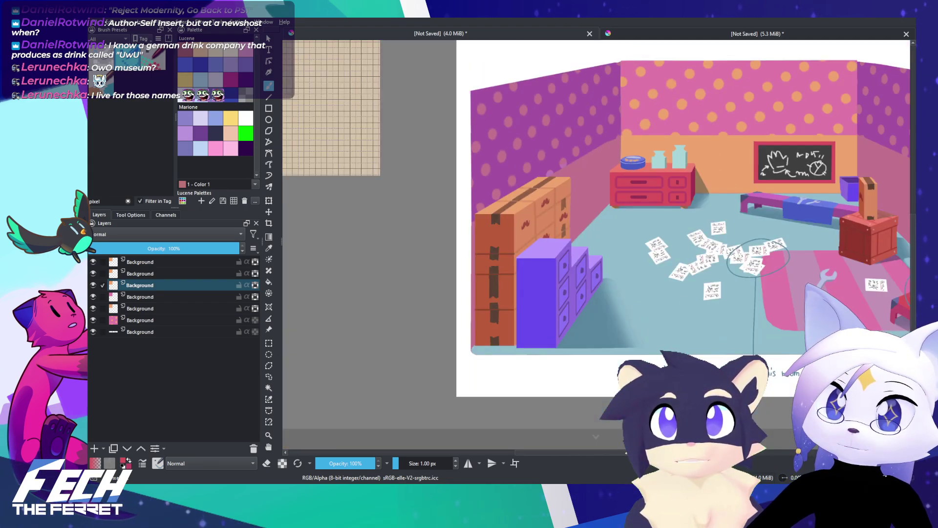
Step: Recolour the third swatch in the texture's first row dark magenta
drag(389, 92, 638, 186)
drag(573, 161, 668, 223)
drag(556, 167, 581, 212)
scroll(521, 147, up, 8)
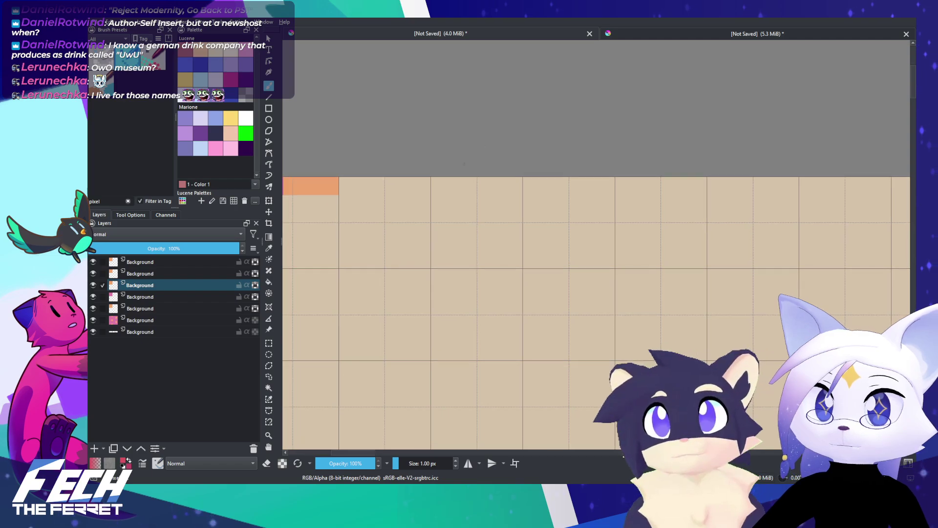
key(ctrl+z)
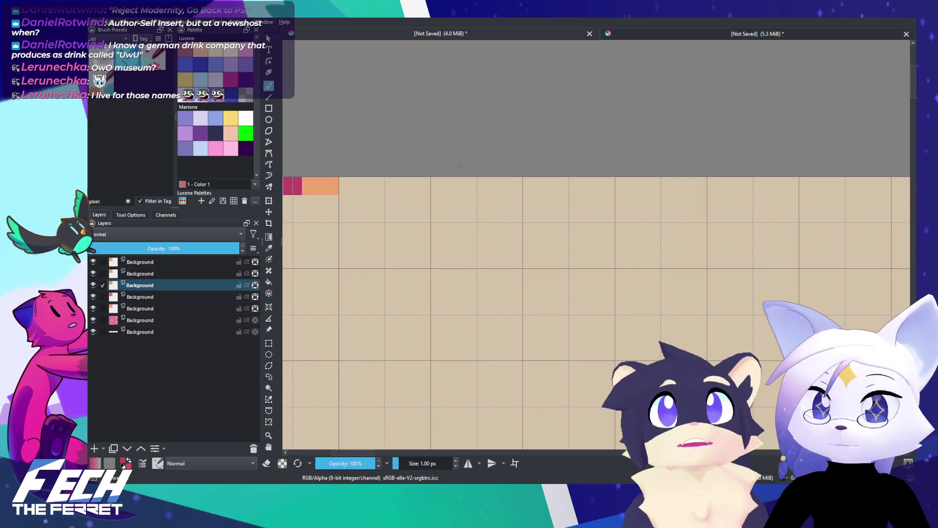
Step: Recolour the fourth swatch on the second-highest layer with the frame's red
click(160, 273)
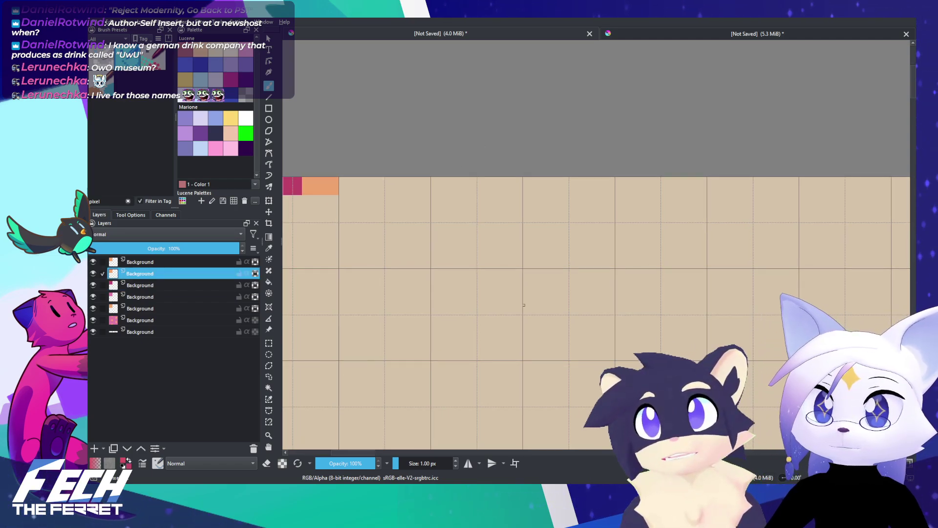
click(311, 186)
scroll(501, 262, down, 9)
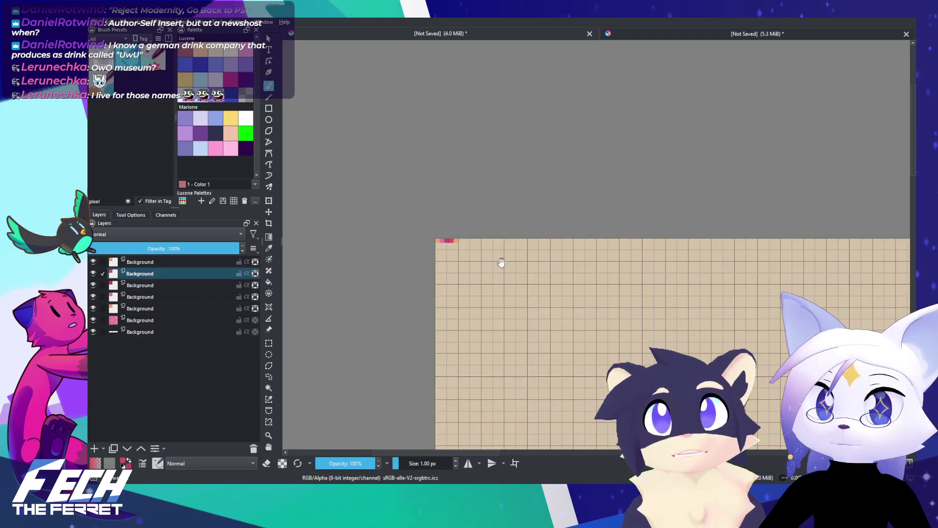
scroll(566, 226, up, 6)
Step: Sample the dark grey of the chalkboard and fill the fifth swatch on the topmost layer with it
scroll(502, 338, down, 3)
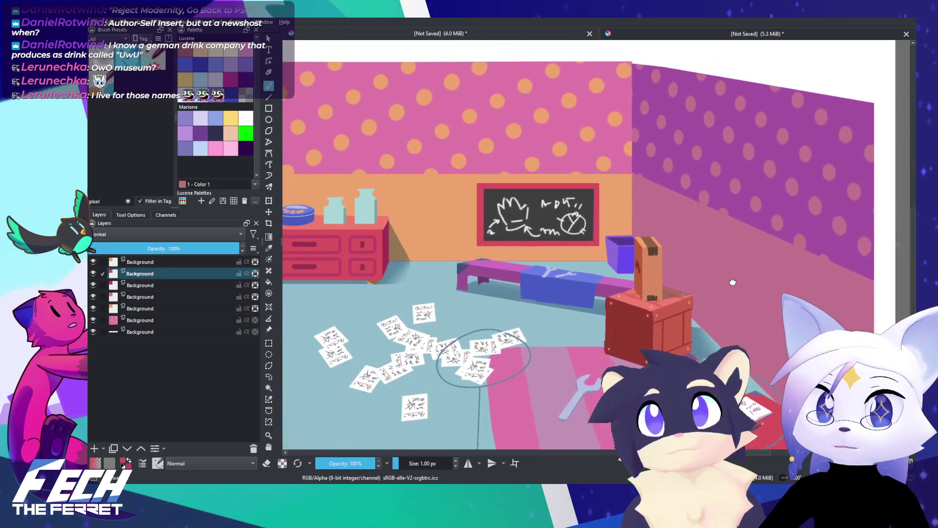
scroll(542, 236, up, 5)
scroll(542, 236, down, 6)
drag(542, 236, 707, 287)
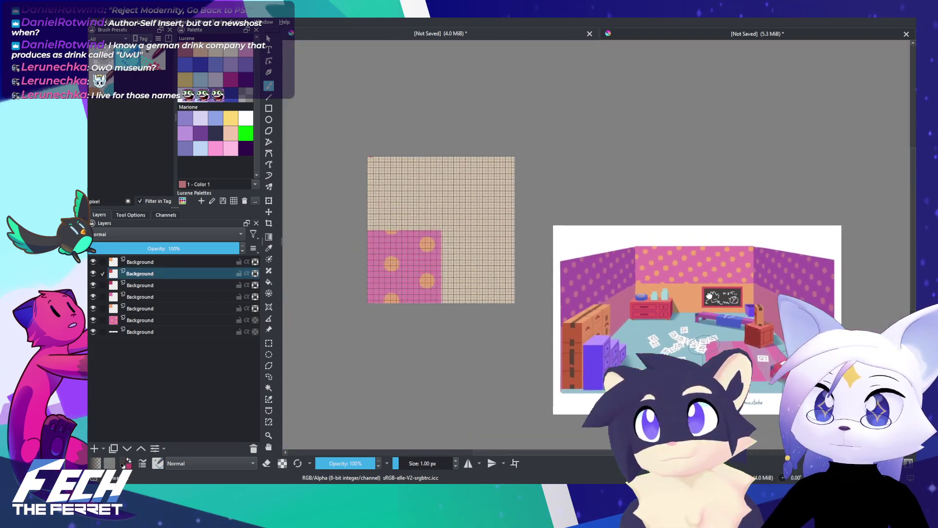
drag(479, 205, 673, 335)
click(190, 263)
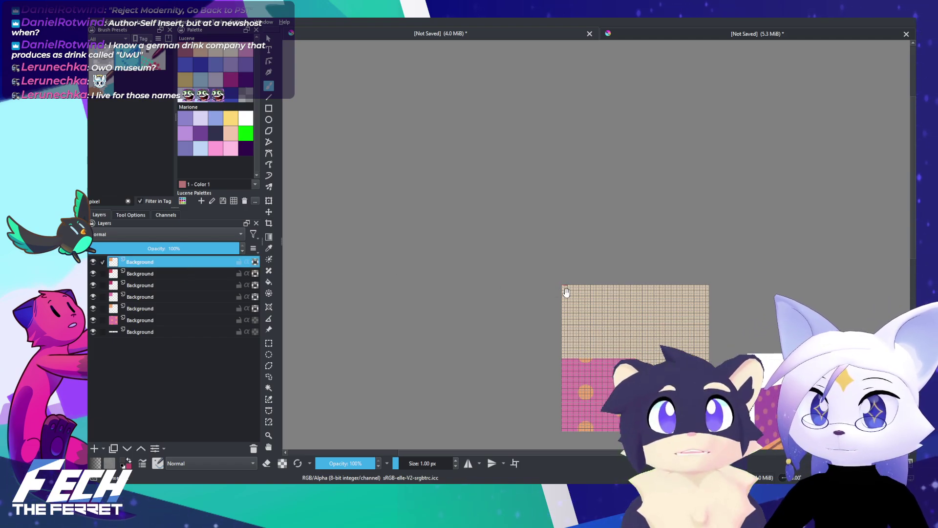
drag(604, 270, 511, 209)
Step: Sample the red near the dresser's upper edge in the room illustration
drag(724, 293, 641, 245)
scroll(642, 245, up, 6)
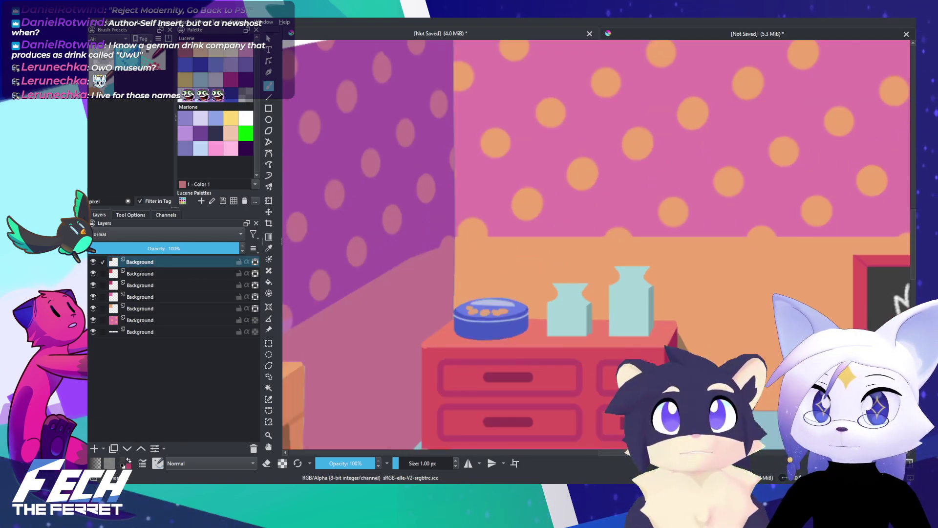
drag(432, 352, 505, 296)
ctrl+click(503, 299)
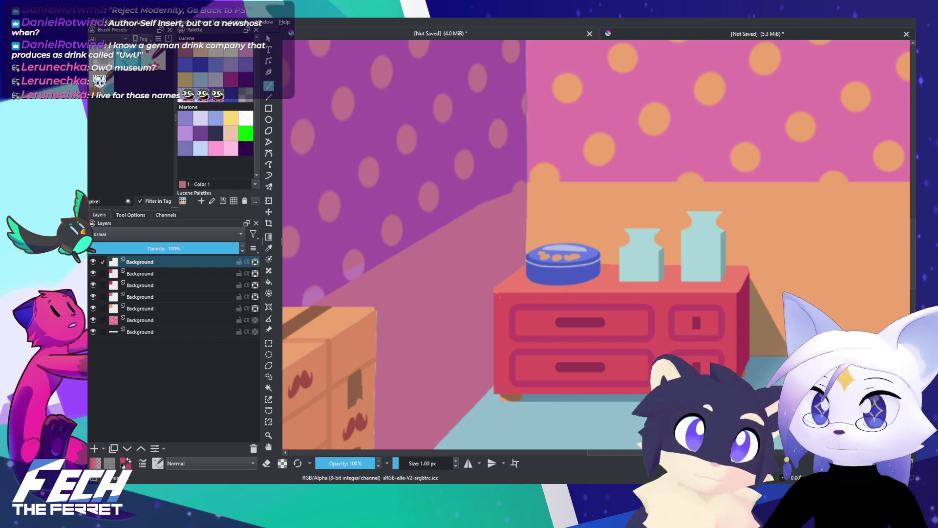
Step: Duplicate the dark grey swatch's layer and move the copy to the first cell of the second row
scroll(500, 297, down, 6)
drag(351, 226, 538, 291)
scroll(520, 161, up, 4)
drag(436, 215, 514, 144)
key(ctrl+j)
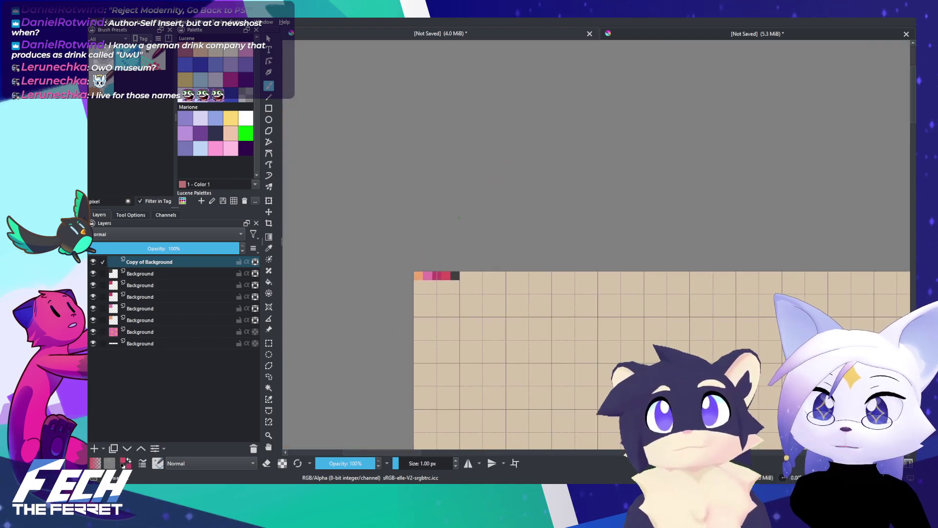
scroll(443, 215, up, 3)
drag(444, 220, 511, 97)
key(t)
drag(572, 286, 507, 317)
Step: Duplicate the second-row grey swatch and place the new copy directly to its right
scroll(531, 289, down, 3)
key(ctrl+j)
scroll(506, 318, up, 5)
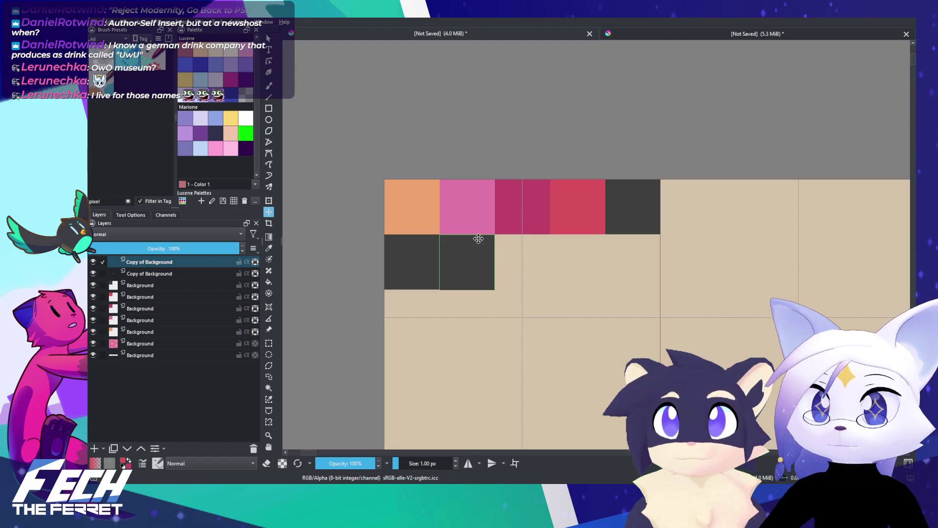
Step: Switch back to the brush and sample the red of the dresser's upper drawer in the room illustration
scroll(770, 345, down, 8)
drag(771, 345, 499, 230)
scroll(650, 252, down, 3)
drag(668, 260, 572, 228)
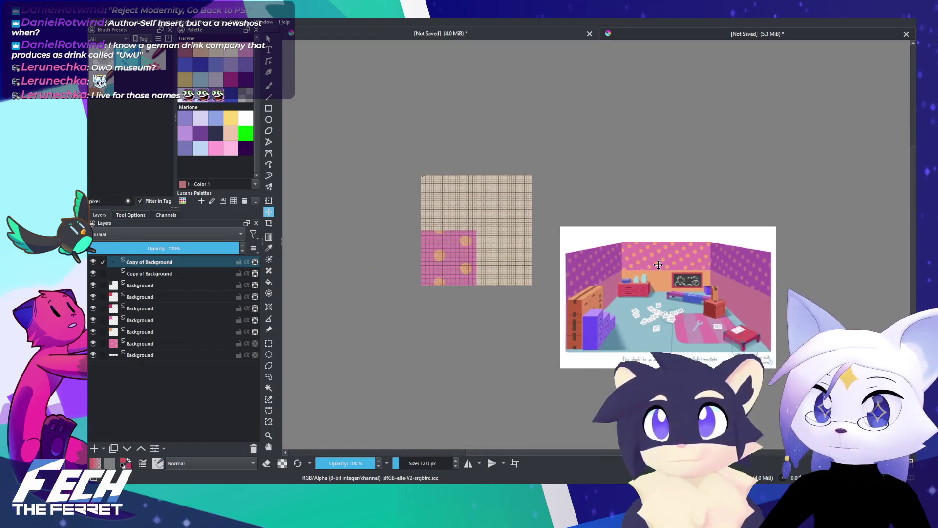
scroll(660, 280, up, 5)
key(b)
drag(520, 354, 627, 294)
drag(552, 353, 600, 301)
ctrl+click(610, 322)
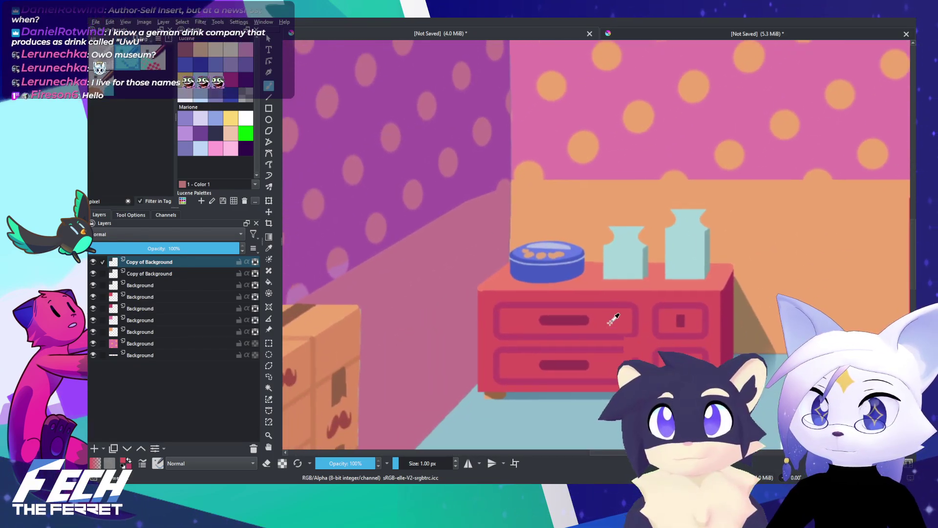
Step: Fill the first swatch of the second row, on the lower copied layer, with the dresser's red
scroll(530, 293, down, 4)
drag(296, 201, 758, 319)
click(188, 273)
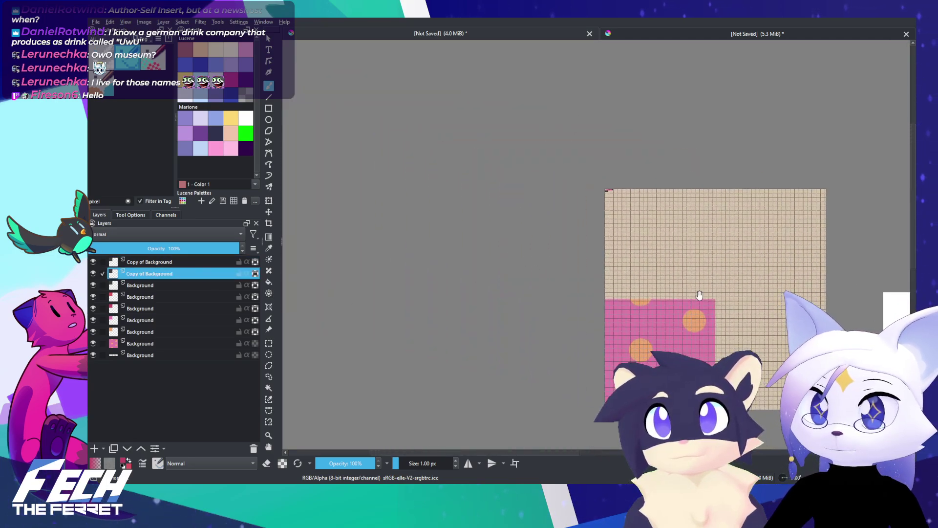
scroll(699, 293, down, 2)
scroll(699, 293, right, 6)
scroll(513, 313, down, 5)
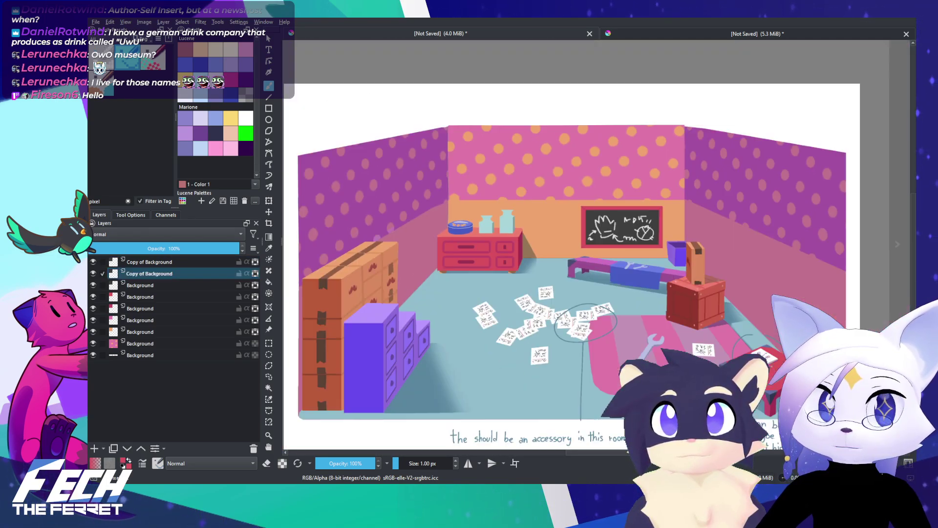
drag(286, 158, 860, 328)
drag(365, 270, 336, 245)
scroll(493, 178, up, 2)
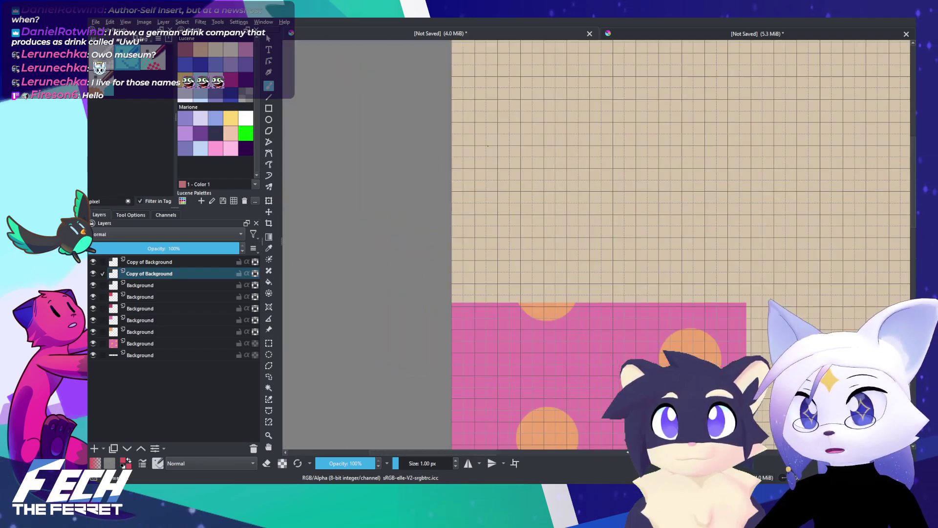
drag(479, 131, 531, 239)
drag(488, 165, 474, 230)
scroll(488, 181, up, 2)
scroll(487, 178, up, 2)
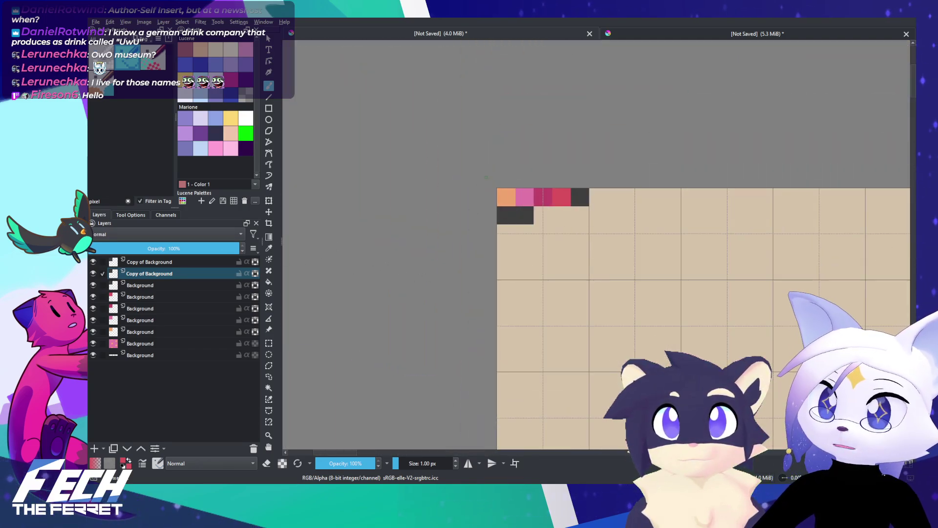
scroll(516, 190, down, 5)
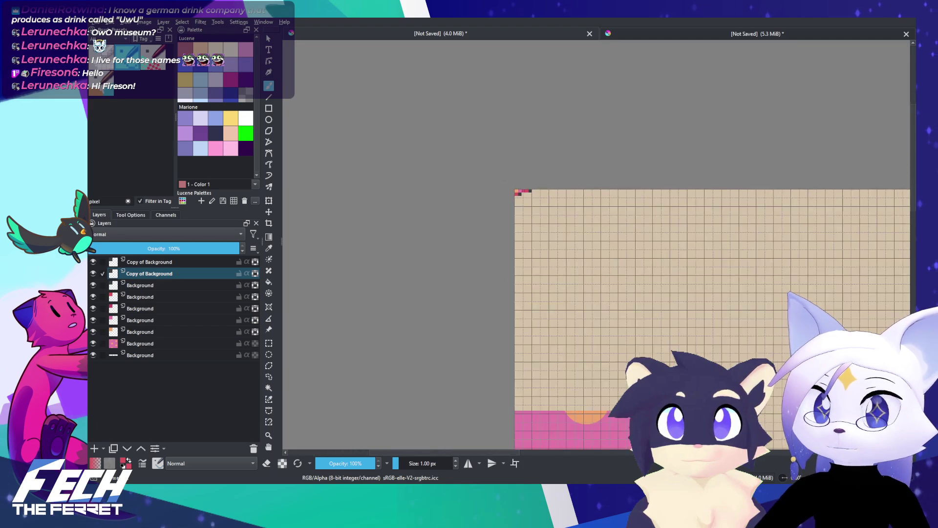
Step: Sample the lighter red of the dresser's top surface and swap the foreground and background colours
drag(640, 253, 433, 182)
scroll(612, 211, down, 4)
drag(655, 244, 524, 208)
scroll(646, 230, up, 3)
scroll(615, 323, up, 4)
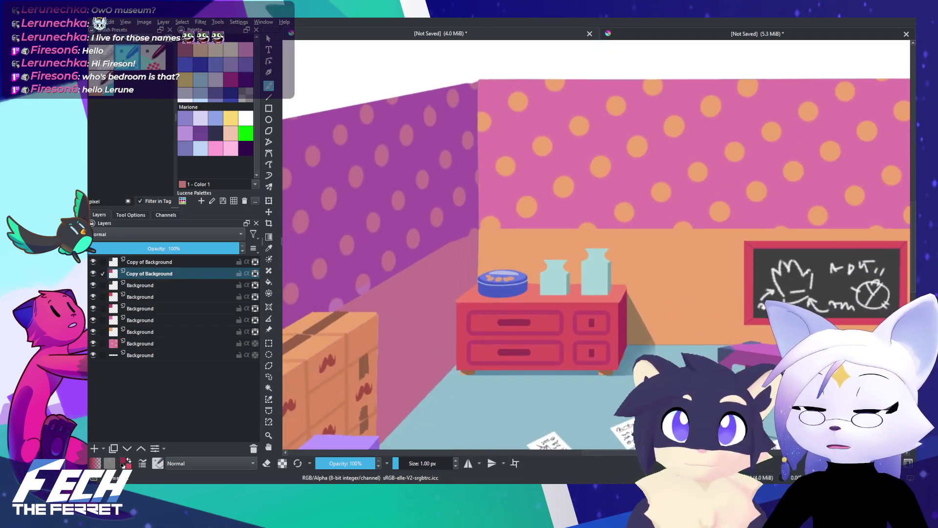
scroll(557, 283, down, 4)
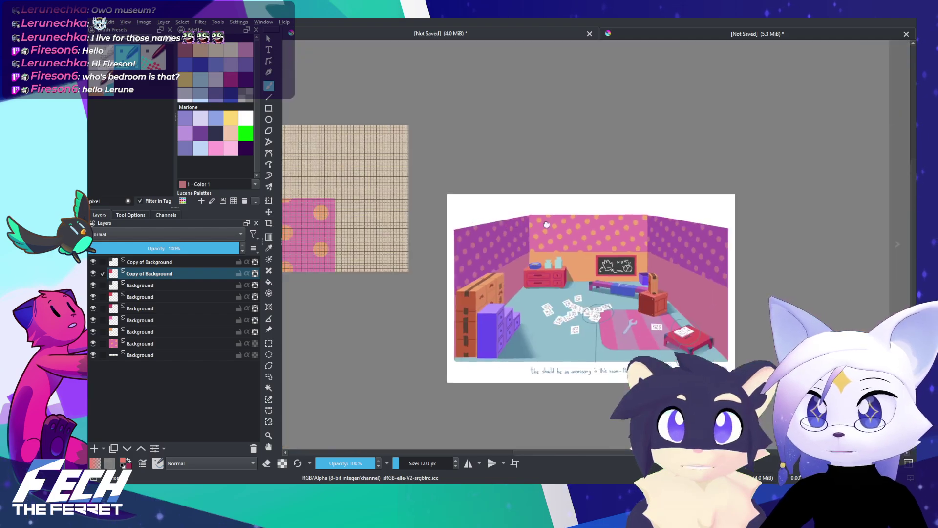
drag(316, 170, 624, 244)
key(x)
Step: Shift the second row's grey swatch and its red swatch one cell to the right each
scroll(630, 208, up, 4)
scroll(506, 230, up, 5)
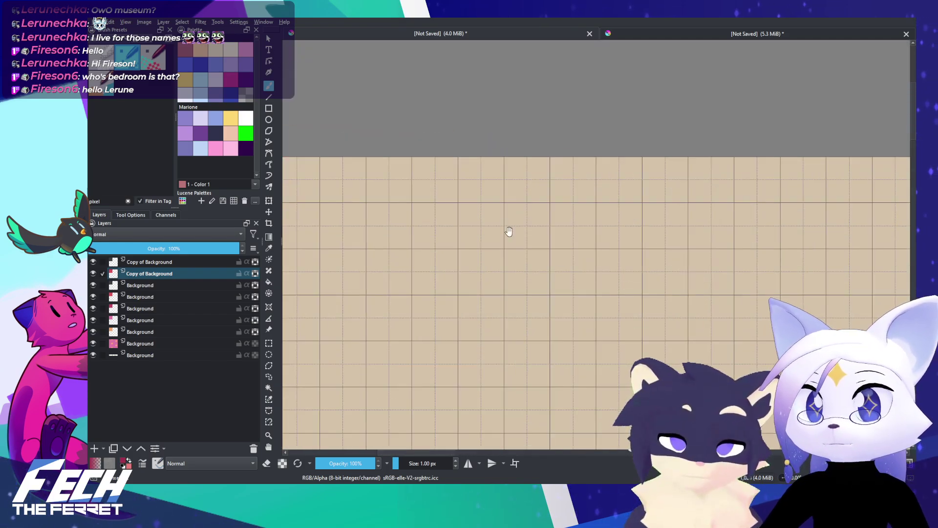
scroll(537, 220, up, 5)
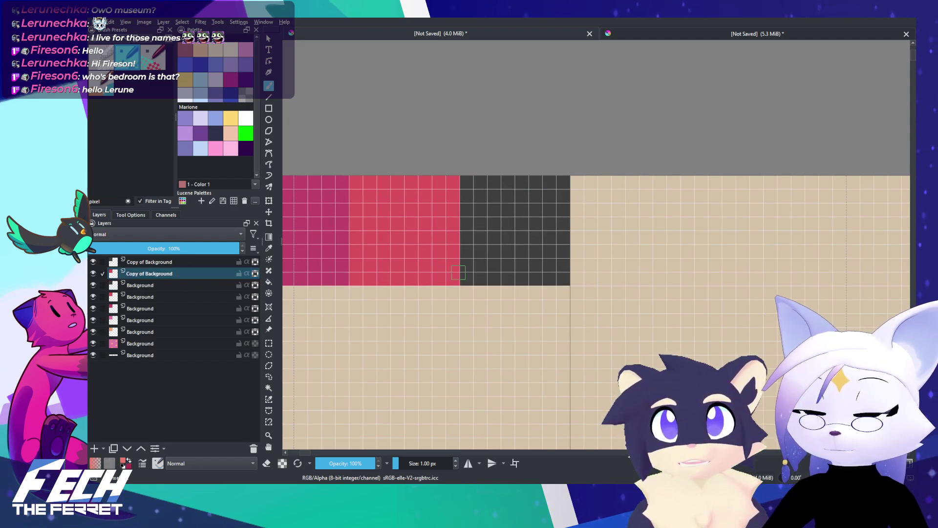
drag(407, 239, 570, 206)
drag(372, 259, 590, 269)
click(149, 262)
key(t)
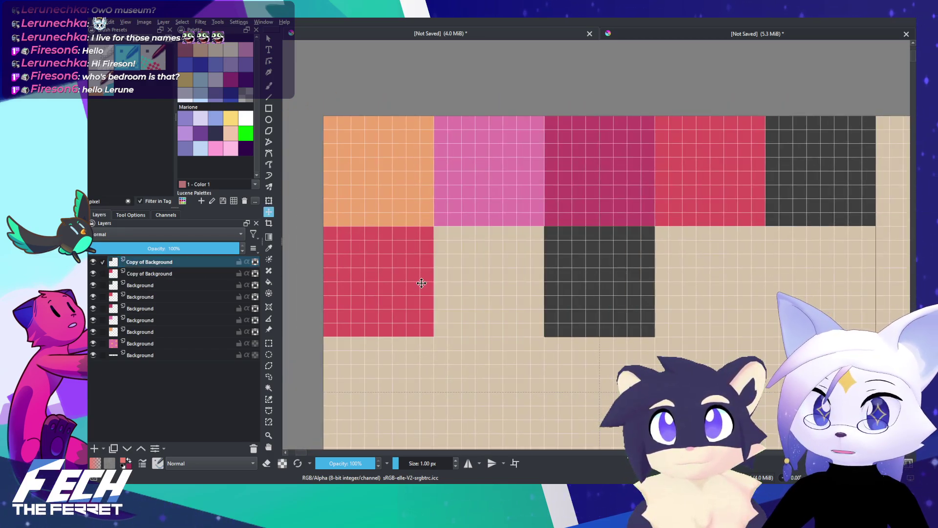
click(186, 273)
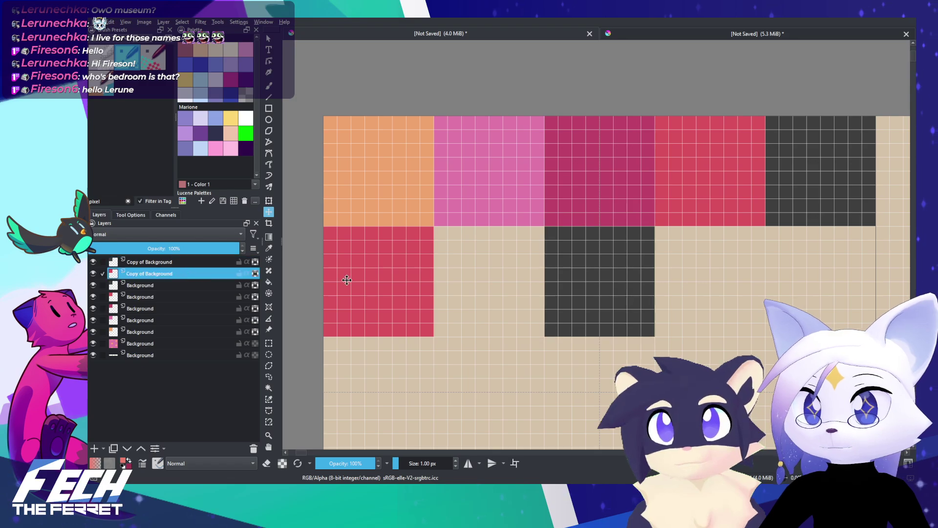
drag(346, 279, 471, 278)
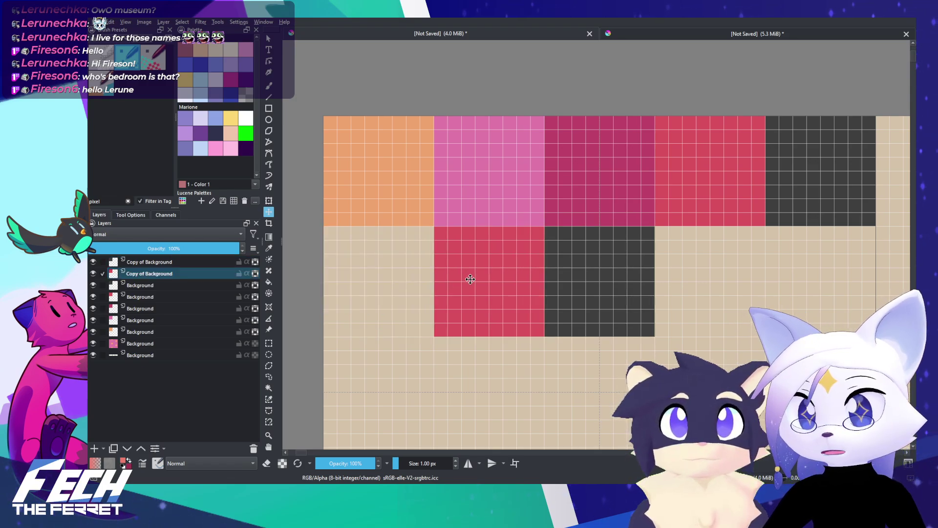
Step: Duplicate the second row's red swatch into the row's first cell and fill the copy with the dark maroon
key(ctrl+j)
click(208, 283)
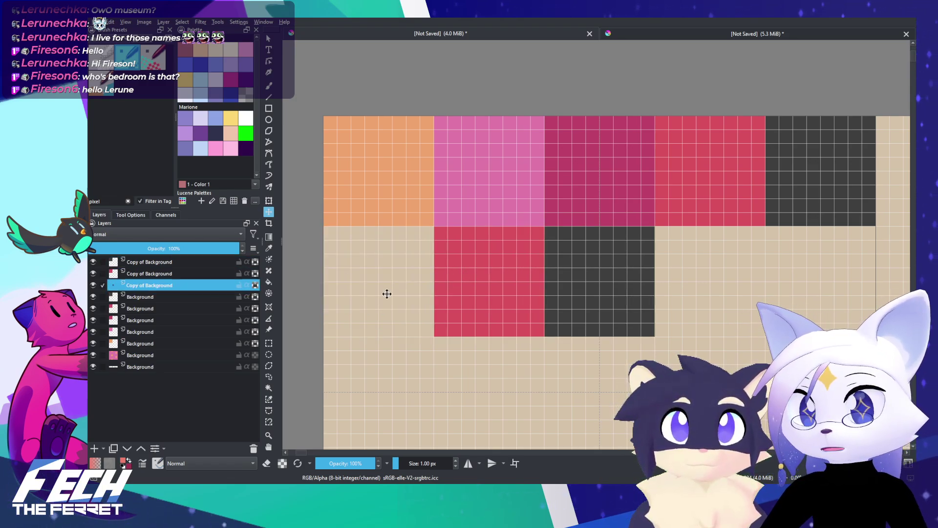
drag(473, 293, 365, 293)
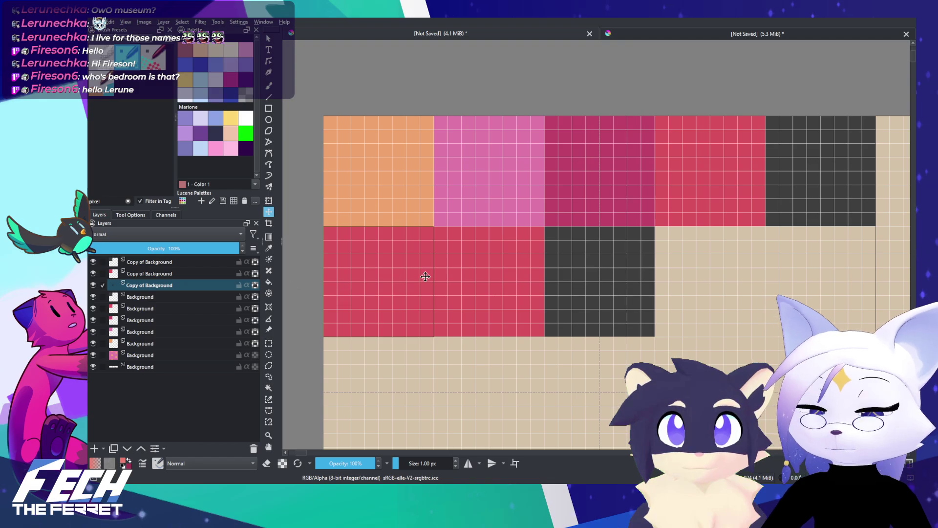
key(shift+BackSpace)
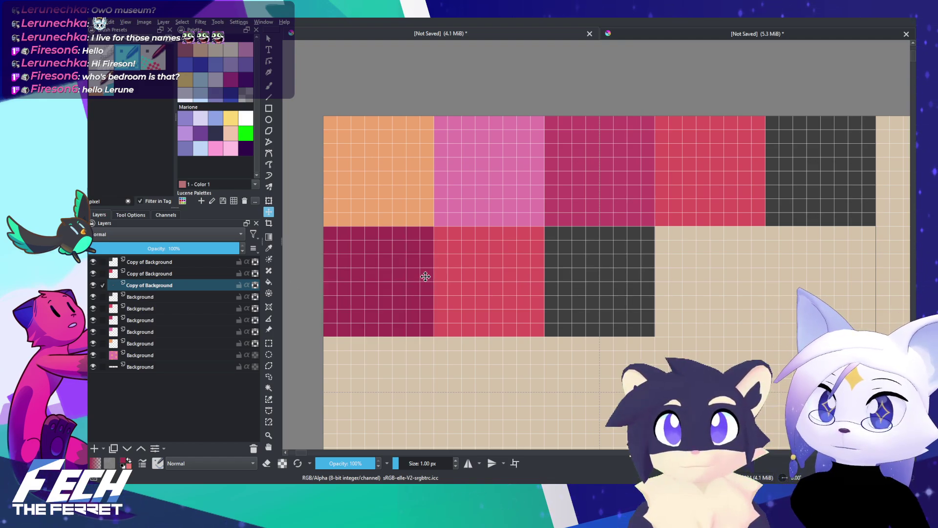
Step: Fill the second row's grey swatch with the dresser top's light red and merge the three second-row swatch layers
click(196, 264)
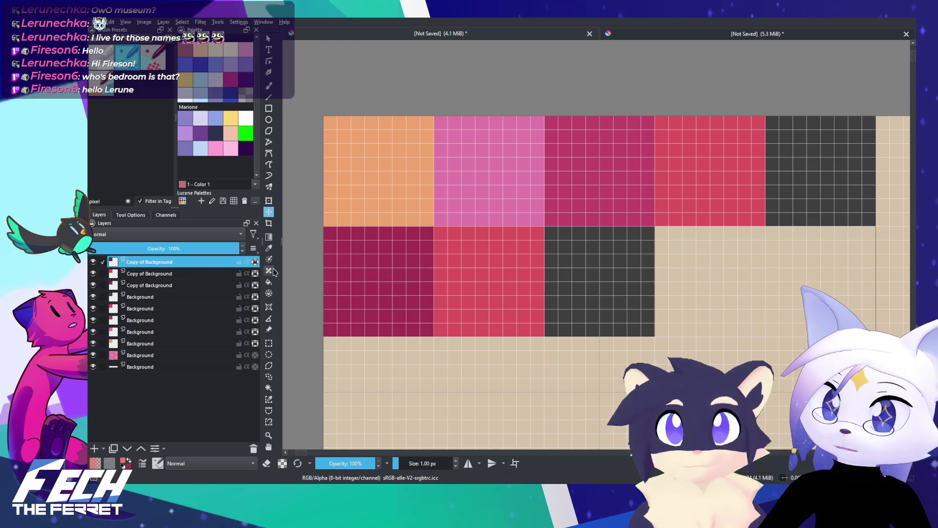
key(shift+BackSpace)
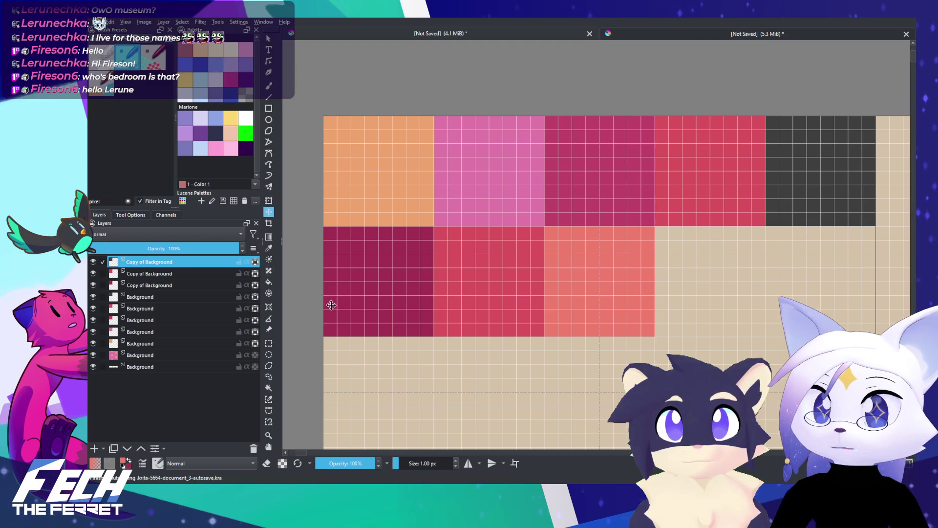
drag(455, 270, 440, 250)
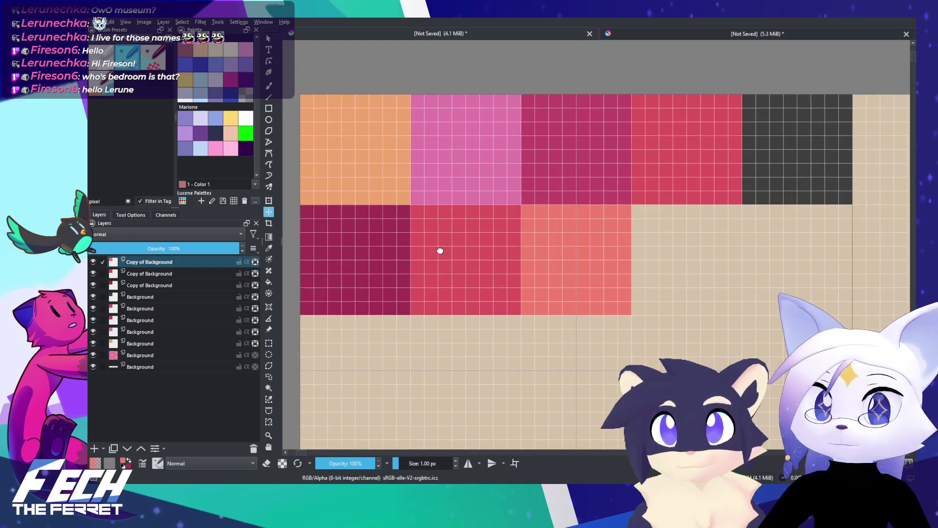
click(196, 289)
shift+click(198, 266)
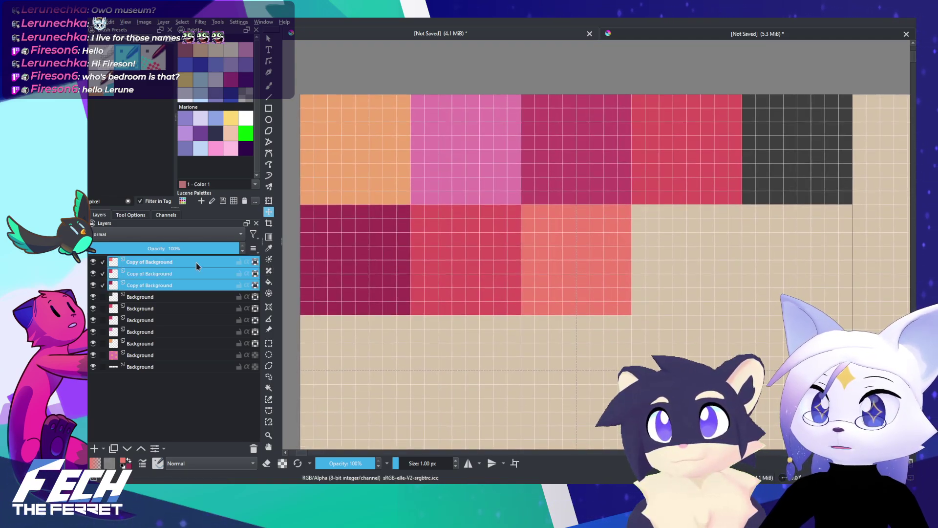
key(ctrl+e)
Step: Merge the top row's magenta and red swatch layers and move the pair to the second row's second and third cells
click(177, 297)
shift+click(178, 286)
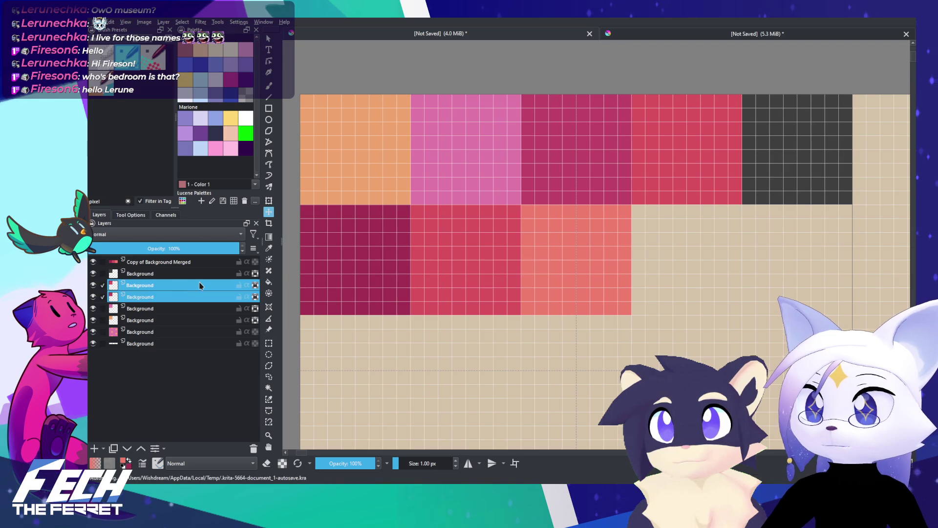
key(ctrl+e)
drag(626, 178, 412, 398)
drag(442, 340, 546, 238)
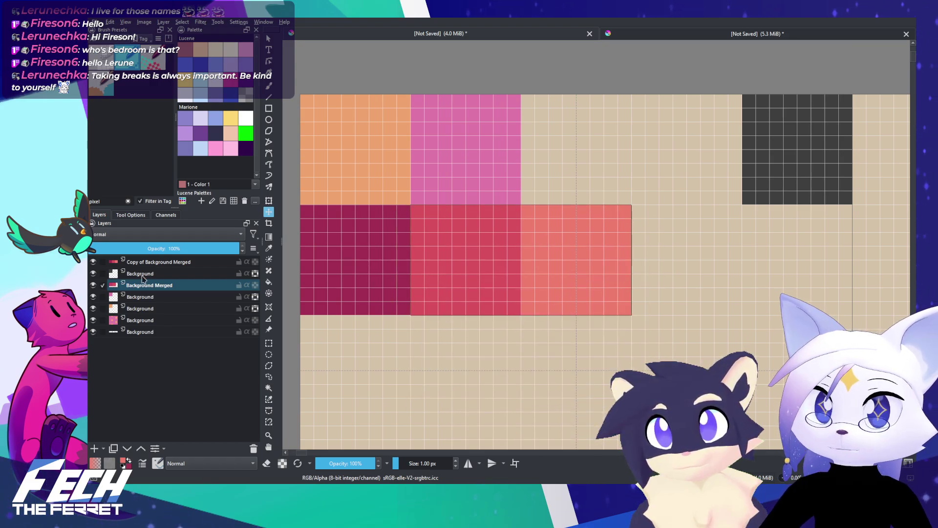
Step: On the top merged layer, clear the second row's red second cell and shift the light red swatch one cell to the right
click(159, 263)
click(269, 343)
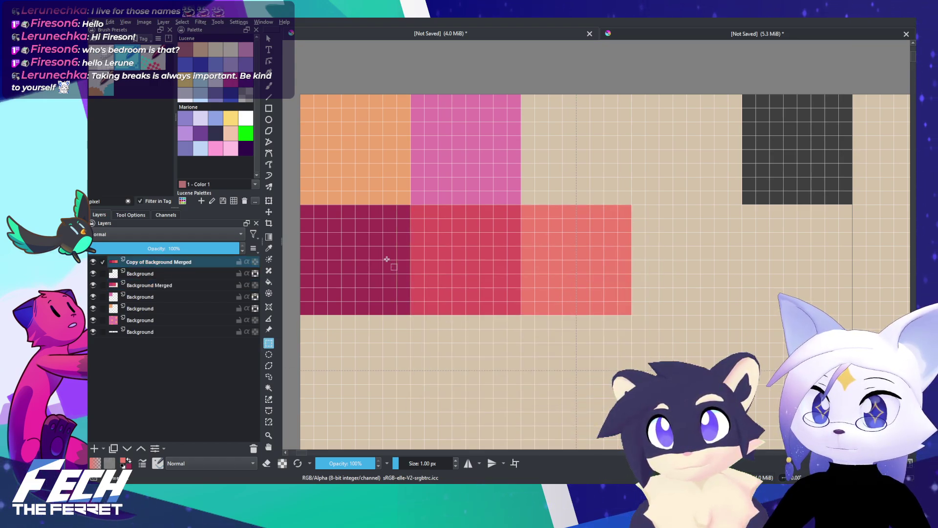
drag(412, 210, 521, 315)
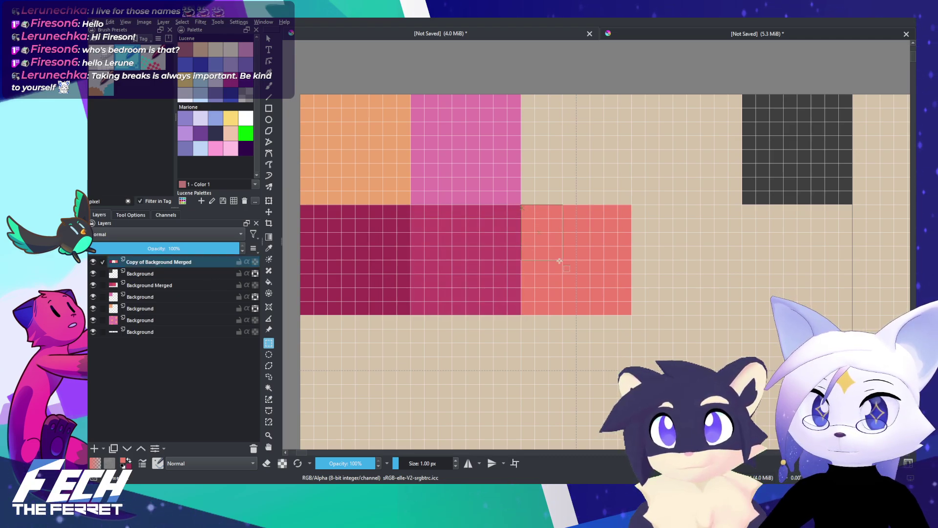
drag(559, 261, 631, 315)
key(t)
drag(547, 274, 658, 268)
Step: Move the top row's grey swatch over to the third cell, directly beside the pink swatch
click(191, 275)
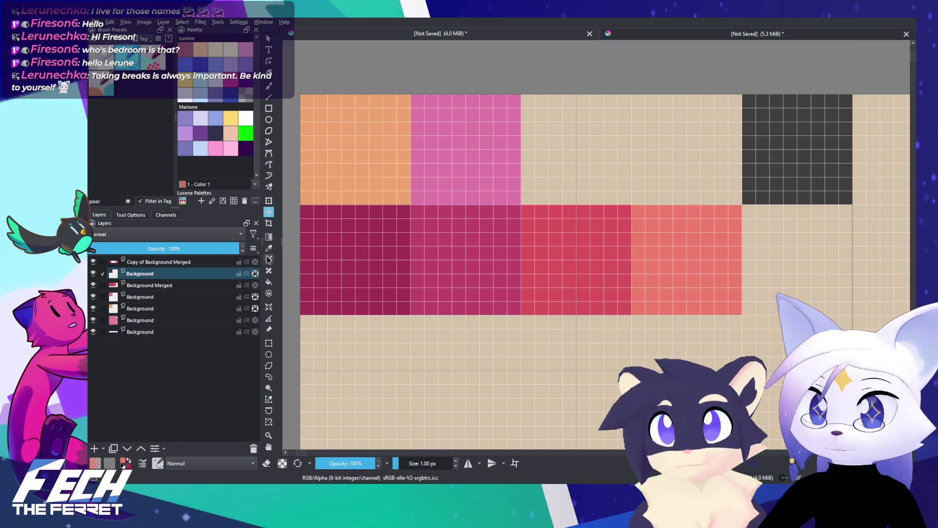
click(270, 343)
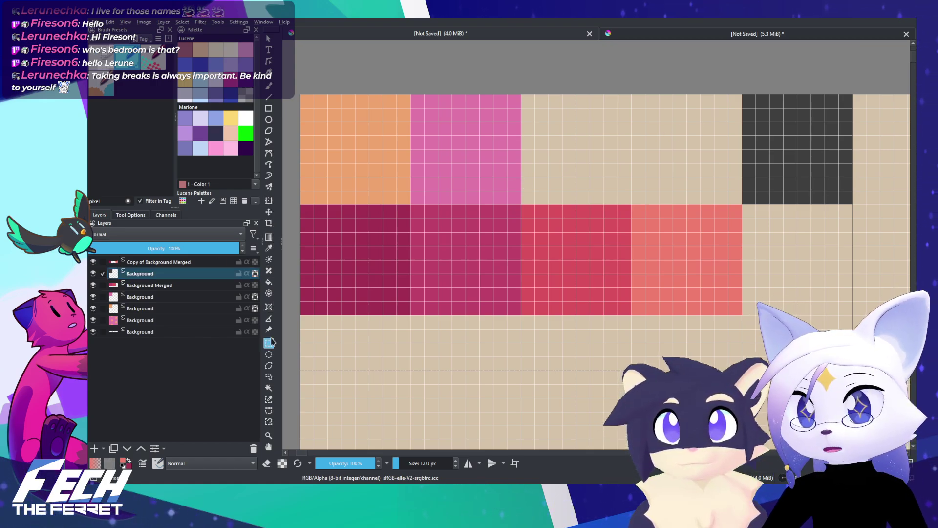
mouse_move(742, 94)
mouse_down()
mouse_move(852, 204)
mouse_move(622, 191)
mouse_move(603, 189)
mouse_move(588, 167)
mouse_up()
key(t)
scroll(658, 196, down, 3)
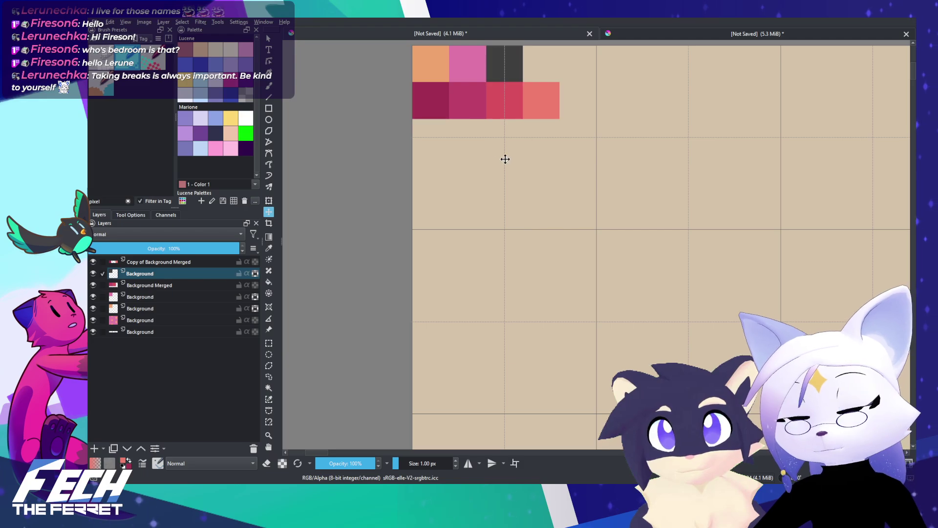
Step: Switch to the brush and examine the dresser, its drawers and the surrounding walls in the bedroom illustration
key(b)
scroll(532, 190, down, 6)
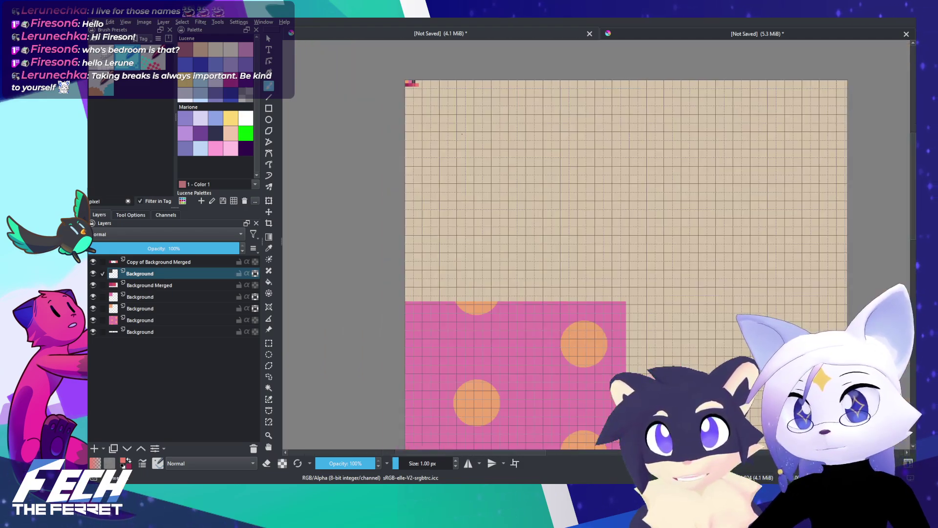
drag(504, 176, 359, 112)
scroll(513, 167, down, 3)
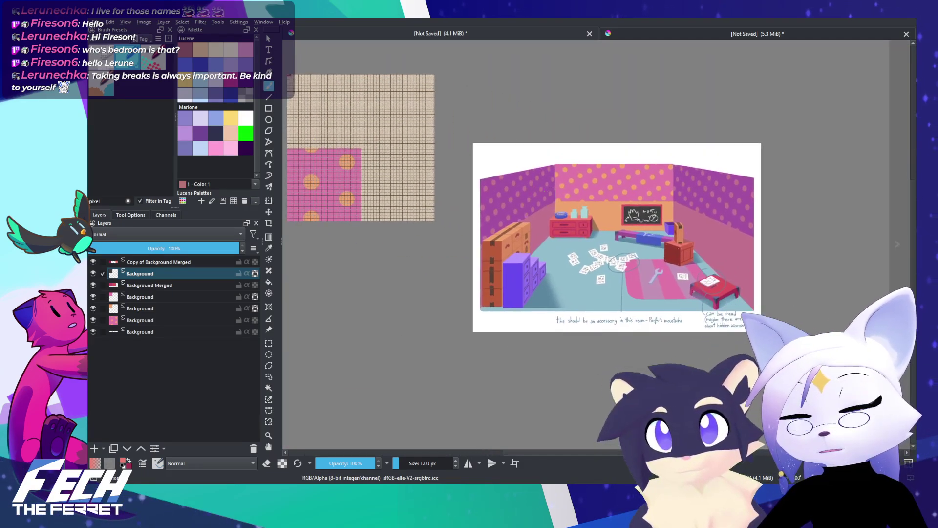
scroll(532, 184, up, 3)
drag(531, 192, 497, 181)
scroll(585, 183, up, 2)
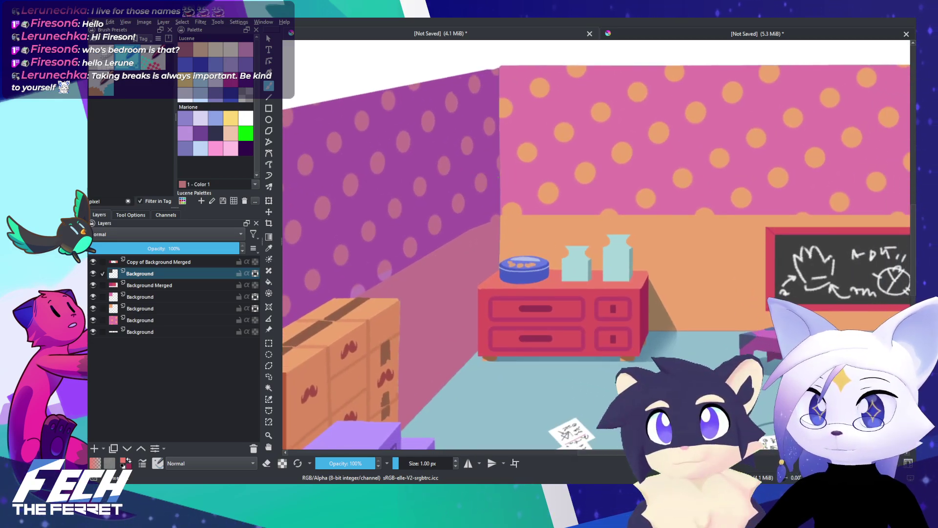
scroll(509, 179, up, 3)
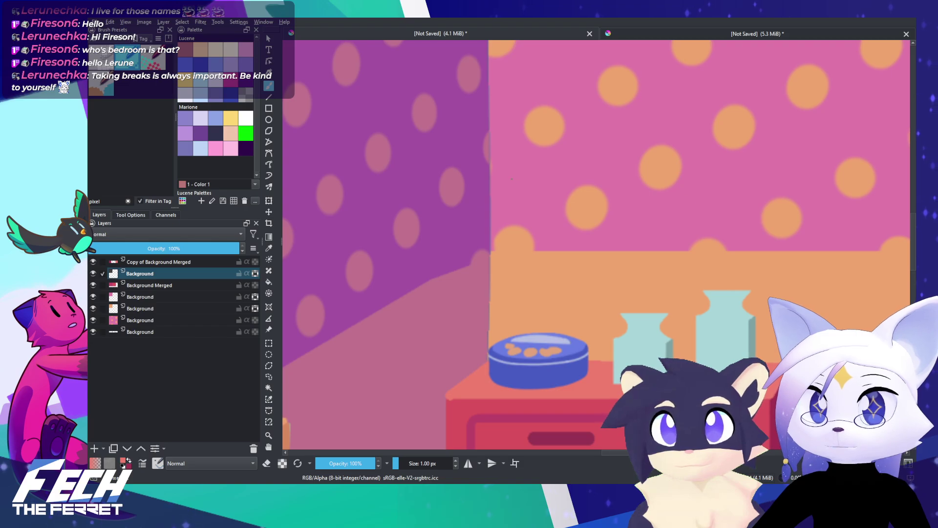
drag(533, 195, 465, 165)
scroll(536, 169, down, 2)
drag(578, 212, 530, 174)
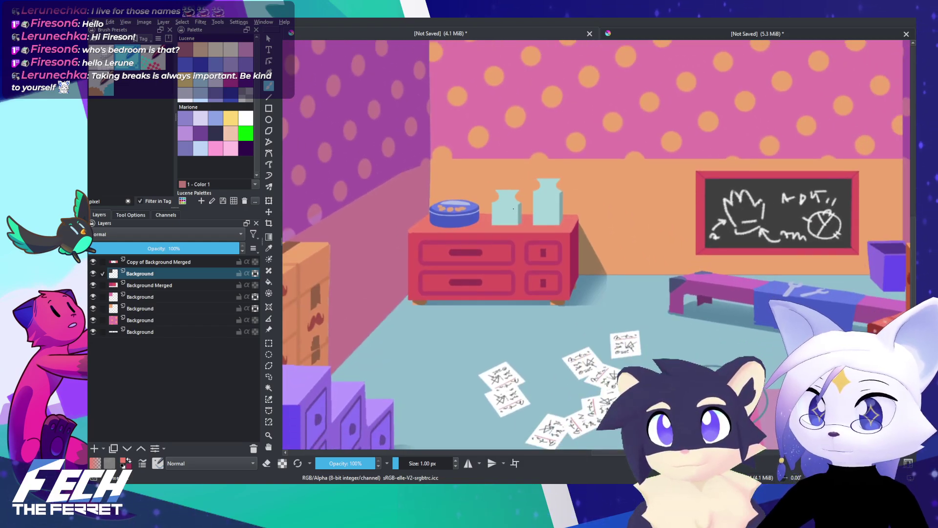
scroll(513, 208, up, 5)
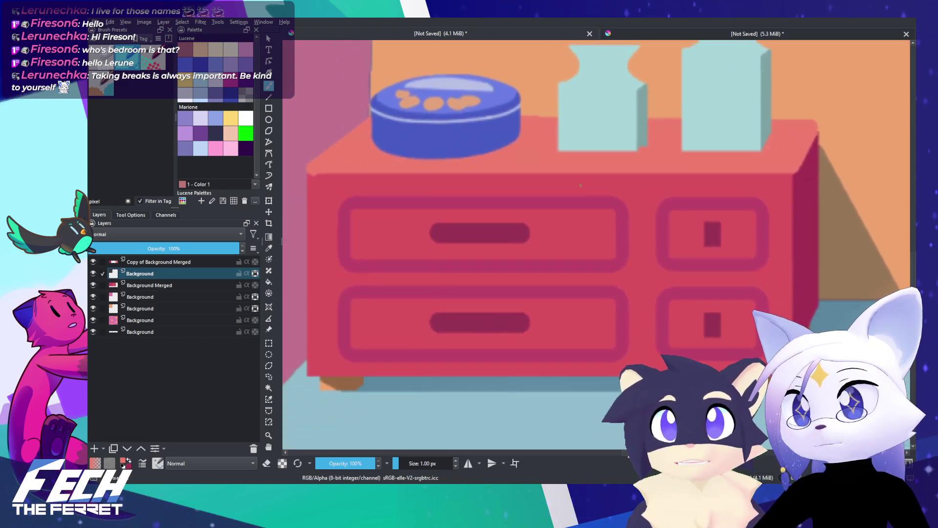
scroll(580, 185, down, 4)
scroll(544, 204, up, 1)
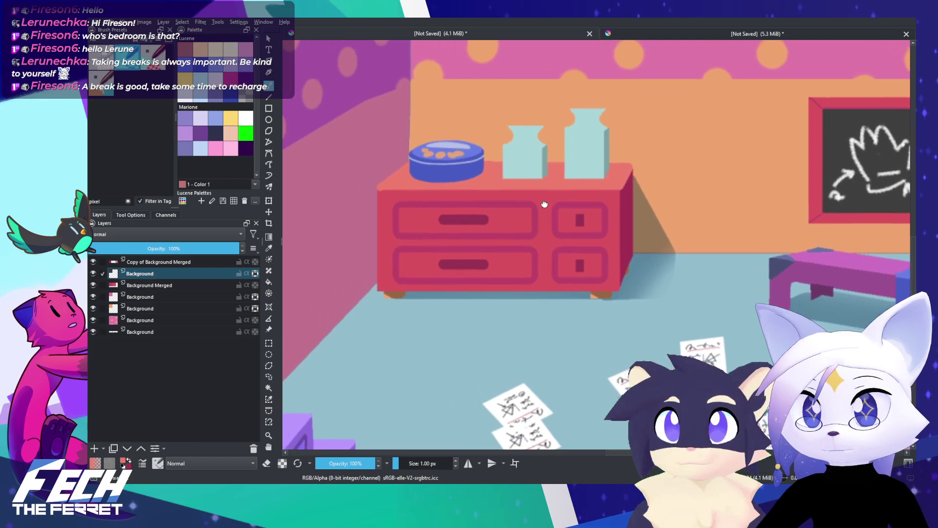
drag(544, 204, 554, 203)
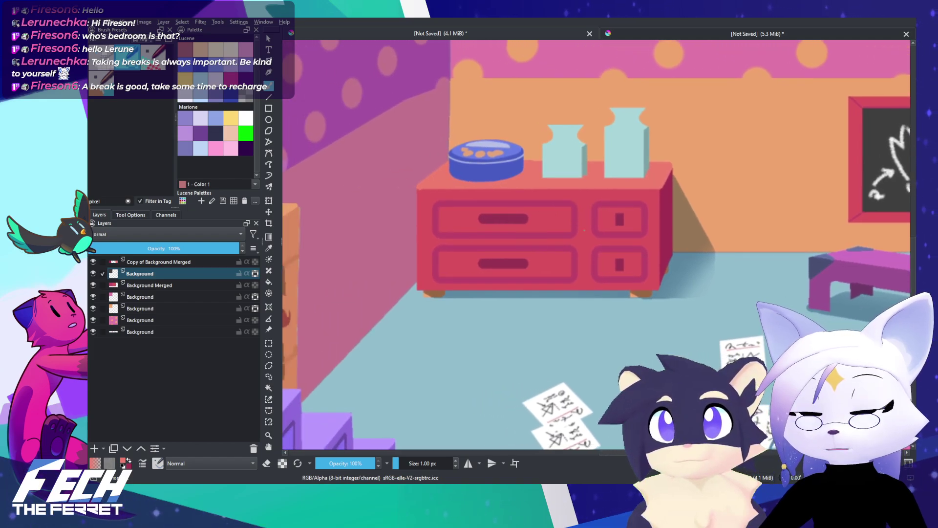
scroll(606, 244, up, 2)
drag(619, 238, 616, 219)
scroll(614, 219, down, 2)
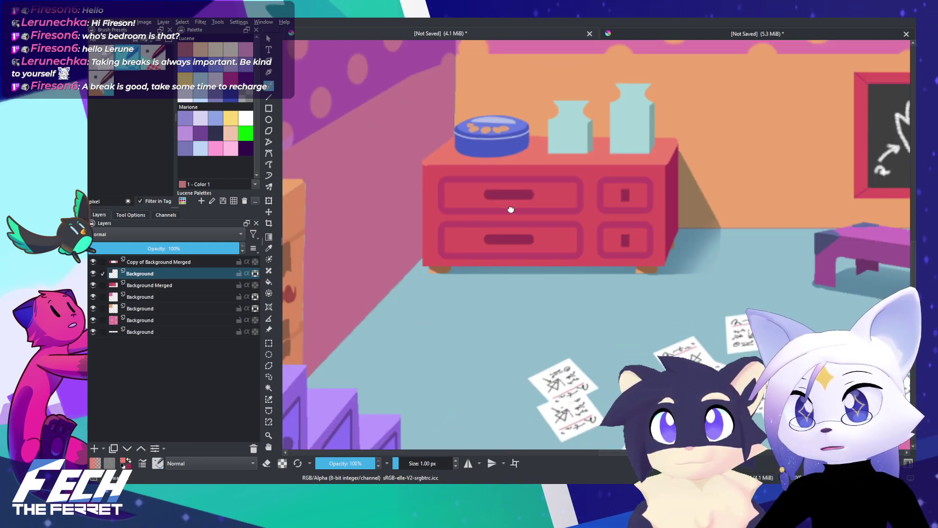
drag(510, 209, 505, 210)
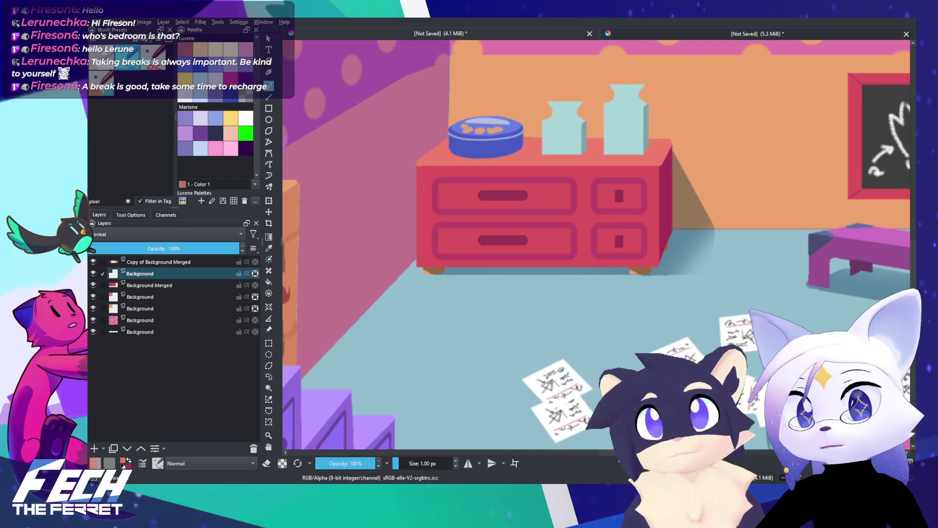
Step: Sample the light orange and the shaded brown of the dresser's front left foot as the two working colours
scroll(508, 244, up, 5)
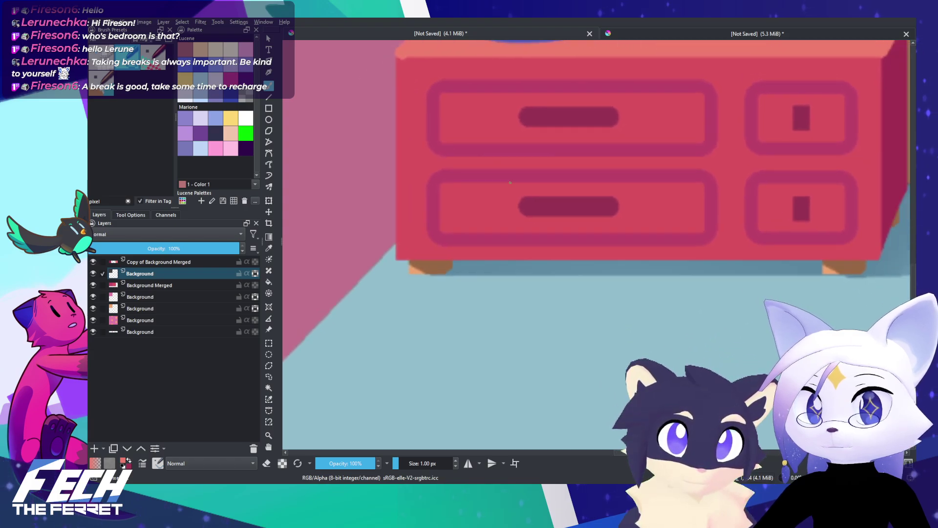
scroll(421, 251, up, 2)
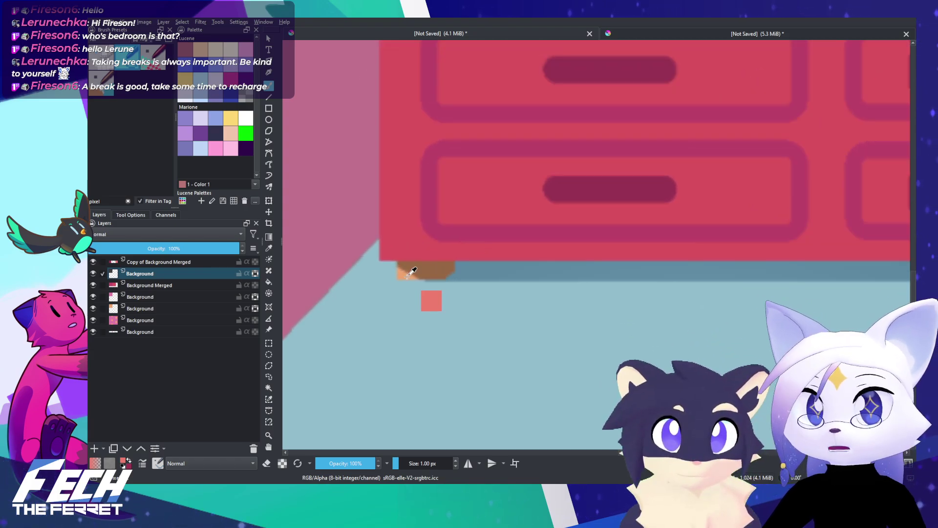
scroll(481, 251, down, 8)
scroll(512, 252, up, 3)
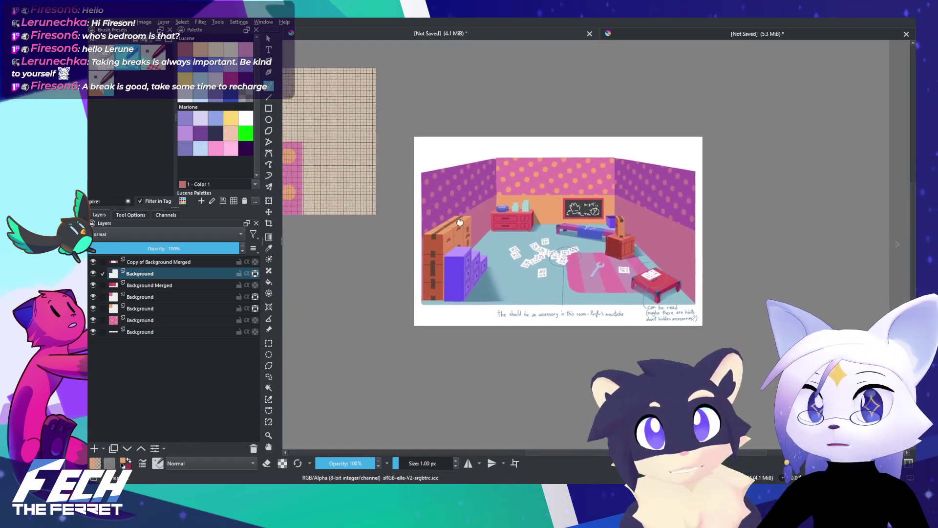
scroll(526, 228, up, 3)
ctrl+click(469, 217)
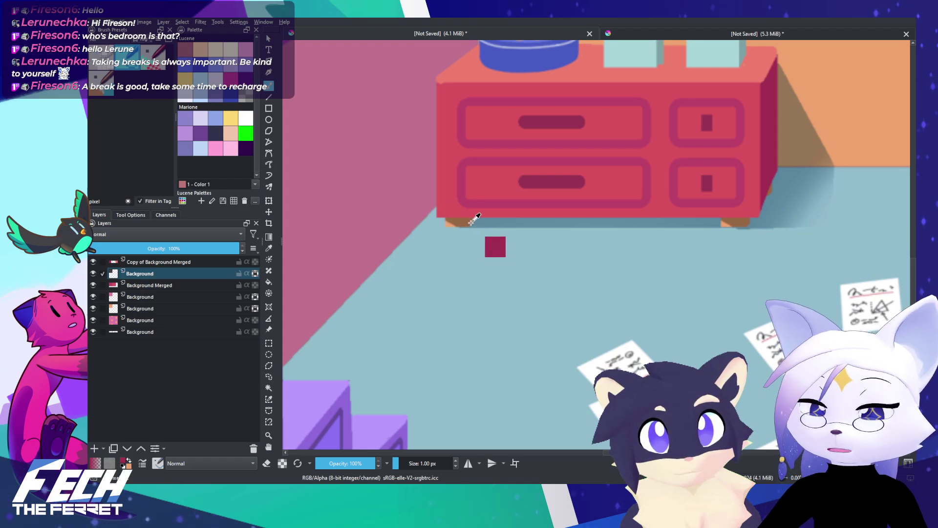
Step: Merge the four swatch layers between the top copy and the polka-dot layer, and shift the top row's orange, pink and grey swatches one cell right
scroll(467, 219, down, 8)
scroll(498, 220, up, 10)
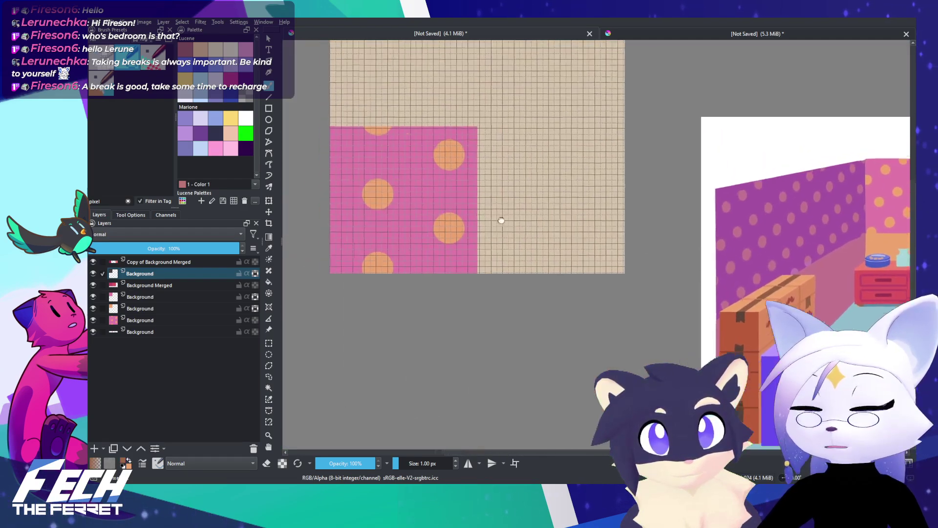
scroll(508, 240, up, 8)
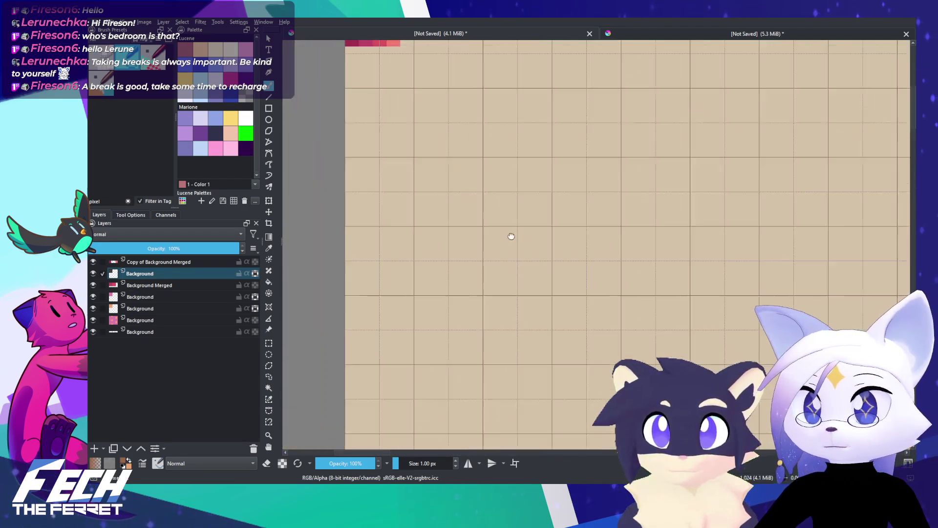
drag(522, 249, 558, 284)
drag(491, 224, 427, 274)
scroll(412, 242, up, 3)
drag(402, 182, 403, 292)
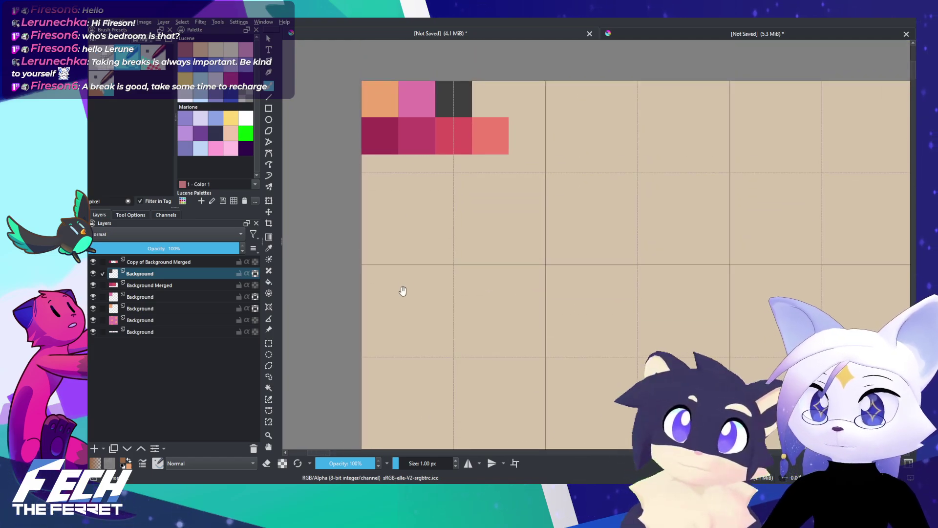
drag(414, 221, 415, 282)
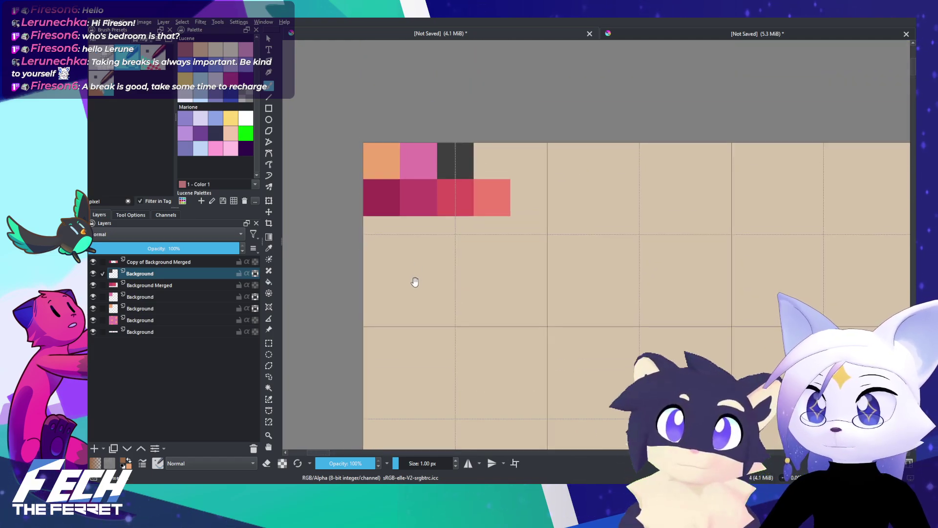
click(269, 344)
scroll(342, 313, up, 4)
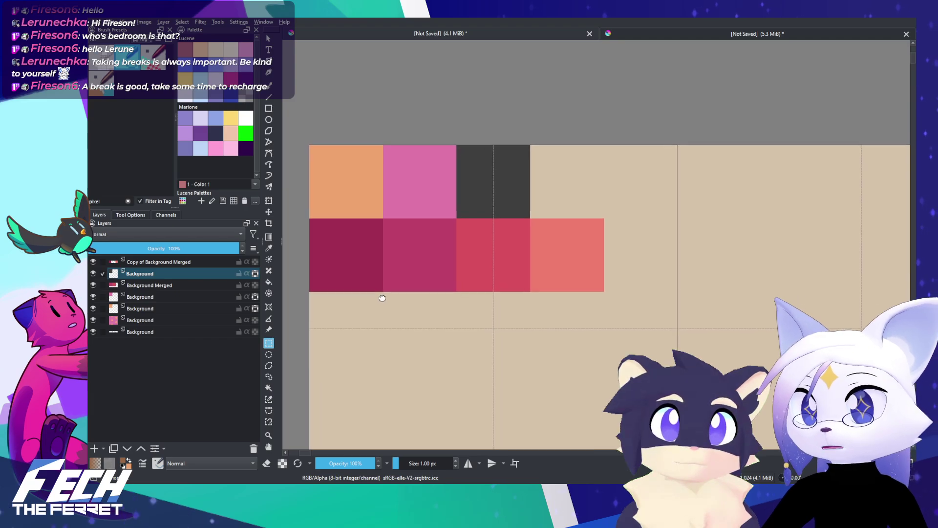
drag(382, 298, 403, 317)
scroll(415, 321, up, 2)
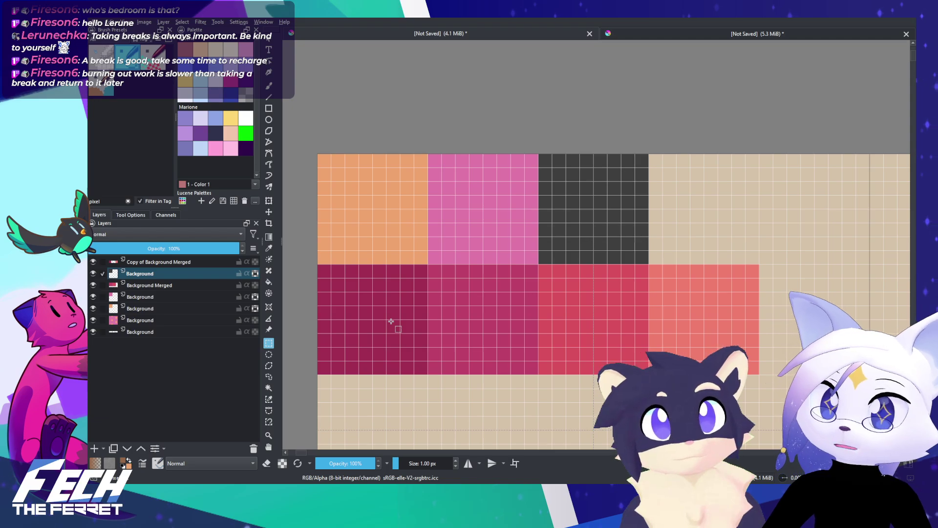
drag(433, 314, 461, 325)
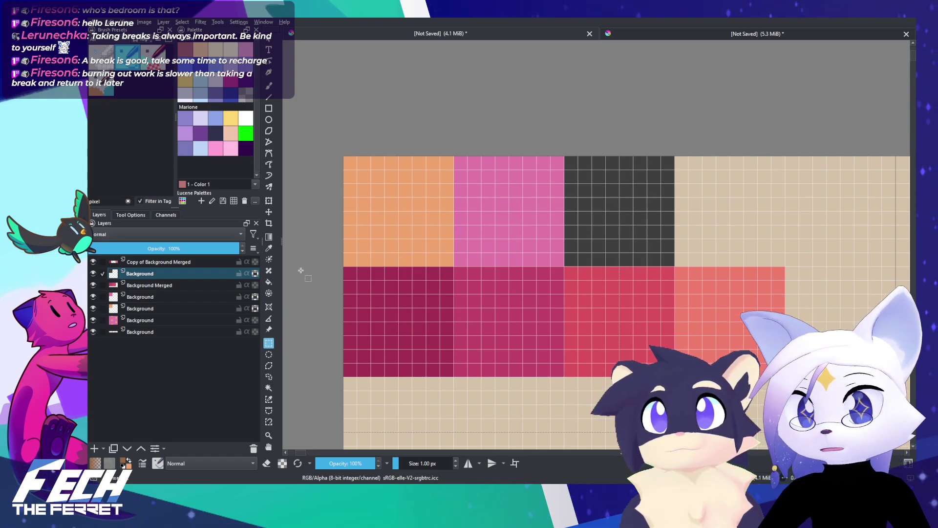
drag(383, 264, 418, 272)
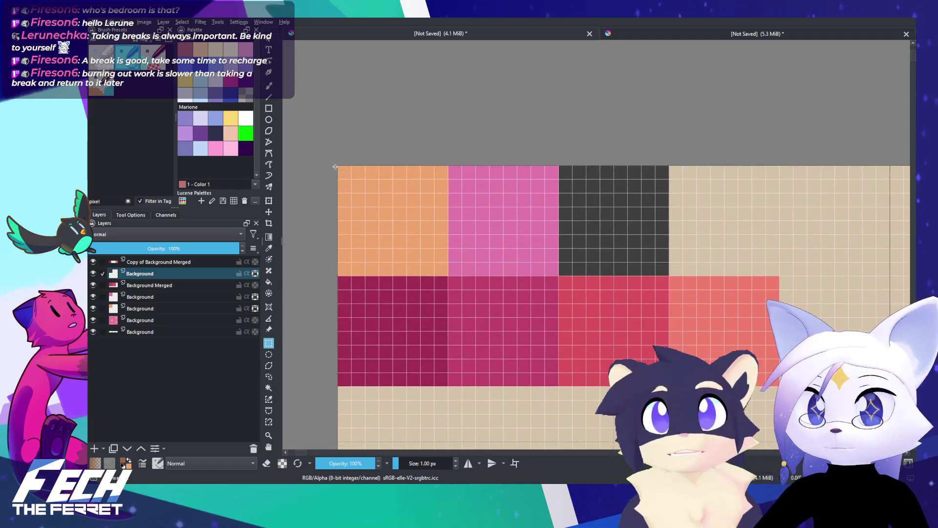
drag(335, 167, 669, 275)
key(t)
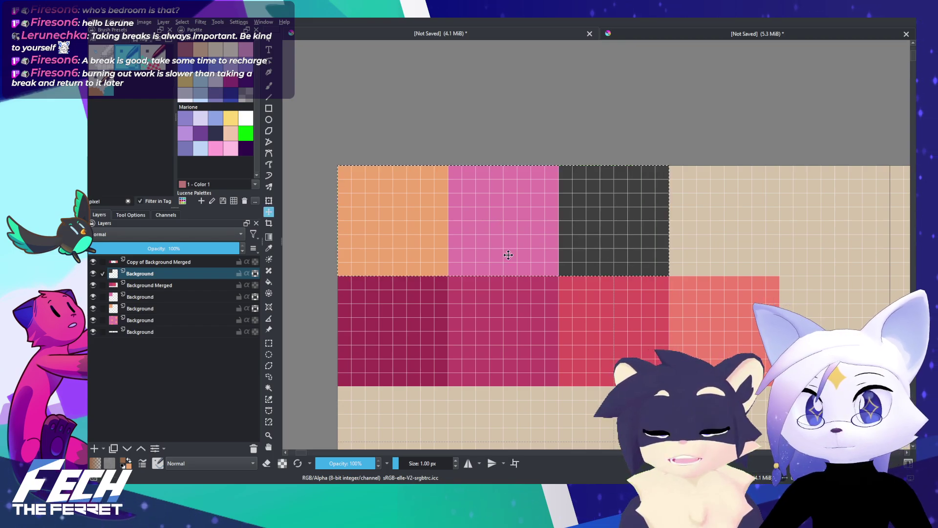
shift+click(211, 308)
key(ctrl+e)
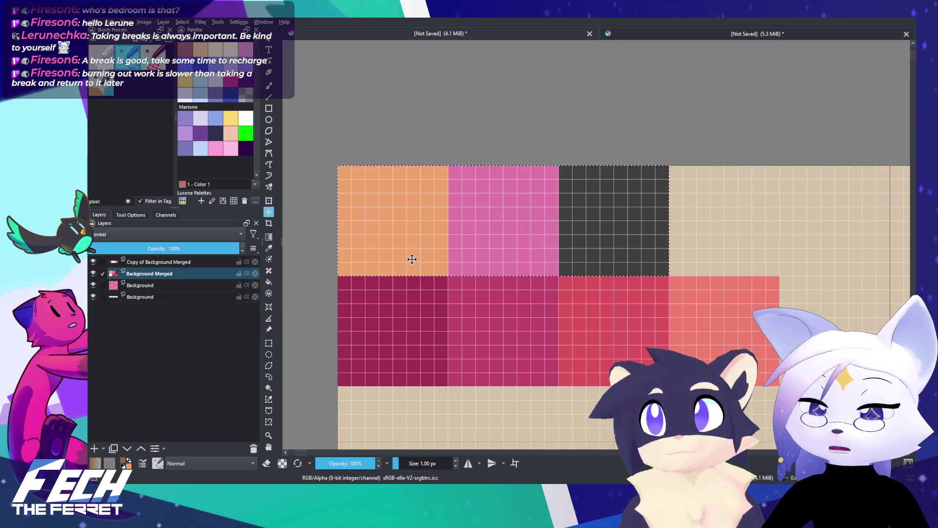
drag(412, 259, 519, 256)
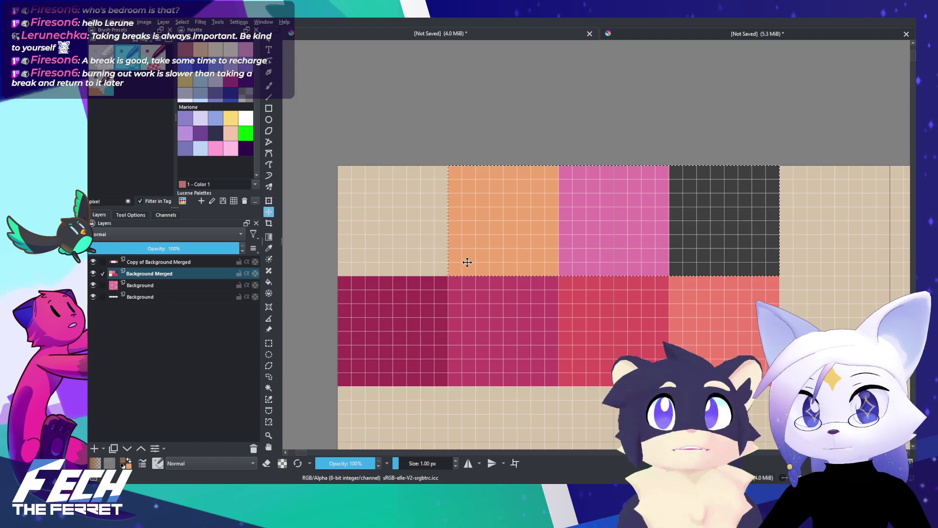
key(ctrl+shift+a)
Step: Fill the empty first cell of the top row with the sampled brown, clear the selection and return to the brush
key(b)
click(269, 343)
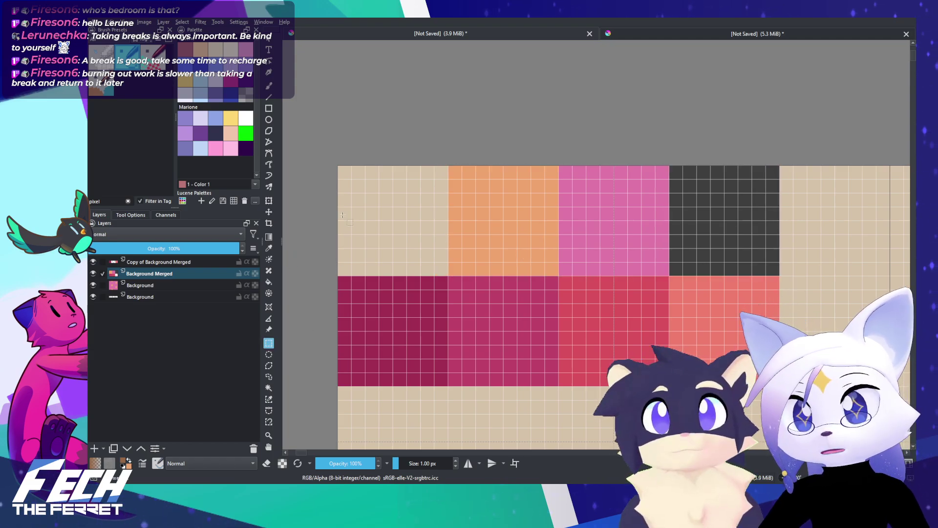
drag(344, 167, 448, 276)
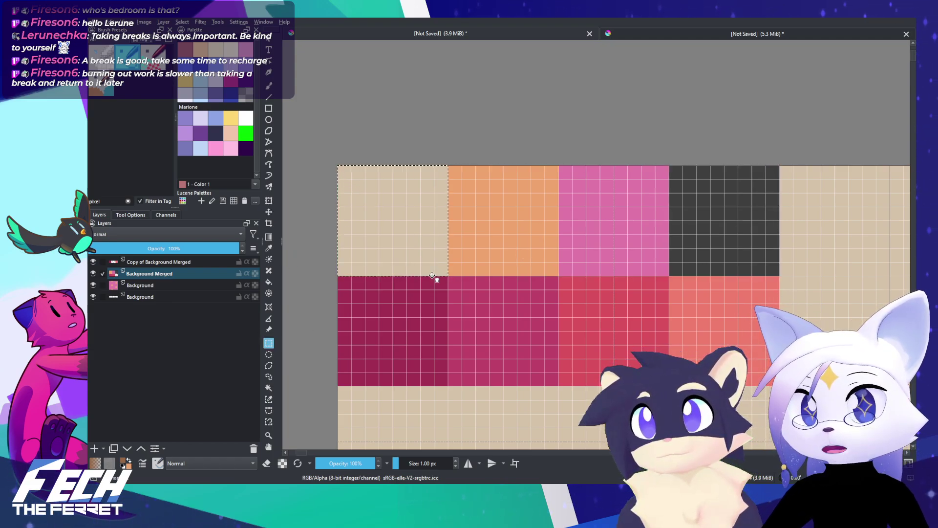
key(shift+BackSpace)
key(ctrl+shift+a)
key(b)
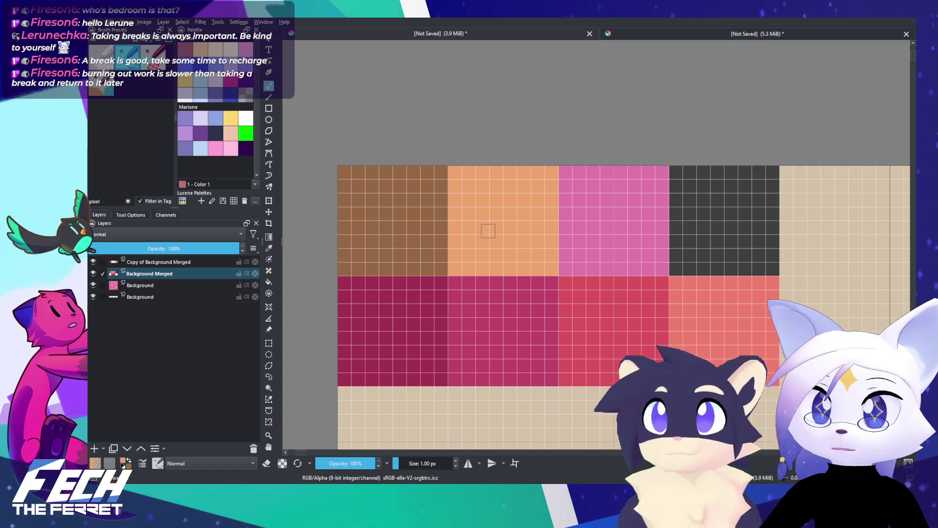
Step: Examine the dresser and the side wall beside it in the bedroom illustration for remaining colours
scroll(503, 176, down, 4)
drag(523, 255, 455, 207)
scroll(520, 222, down, 4)
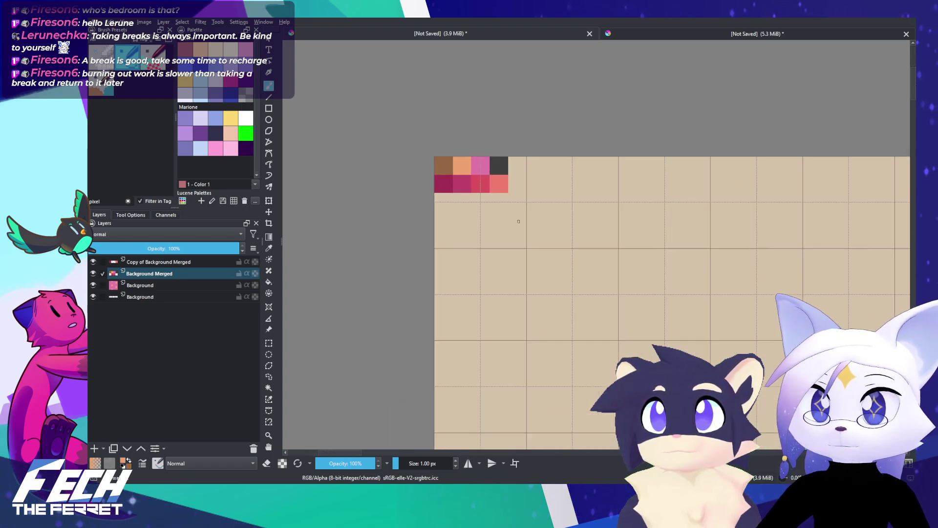
drag(545, 276, 500, 222)
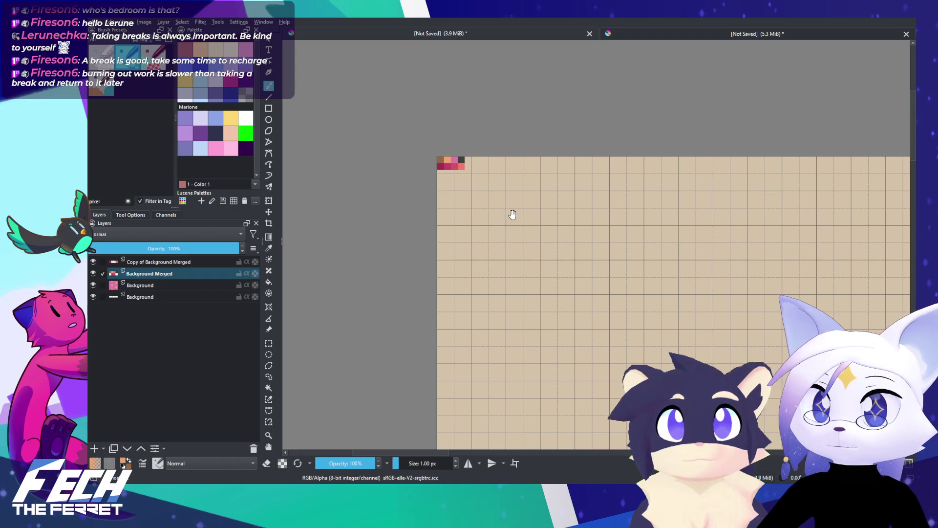
scroll(517, 223, down, 5)
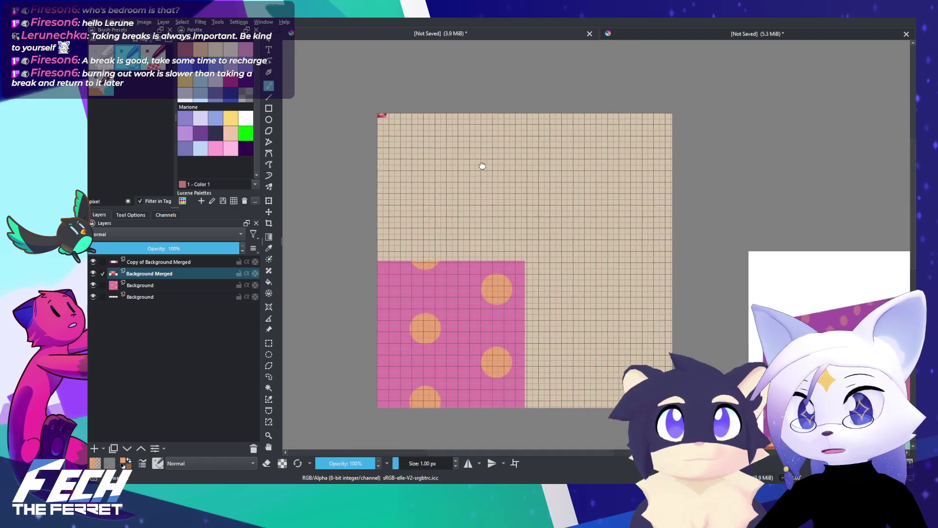
drag(542, 208, 435, 142)
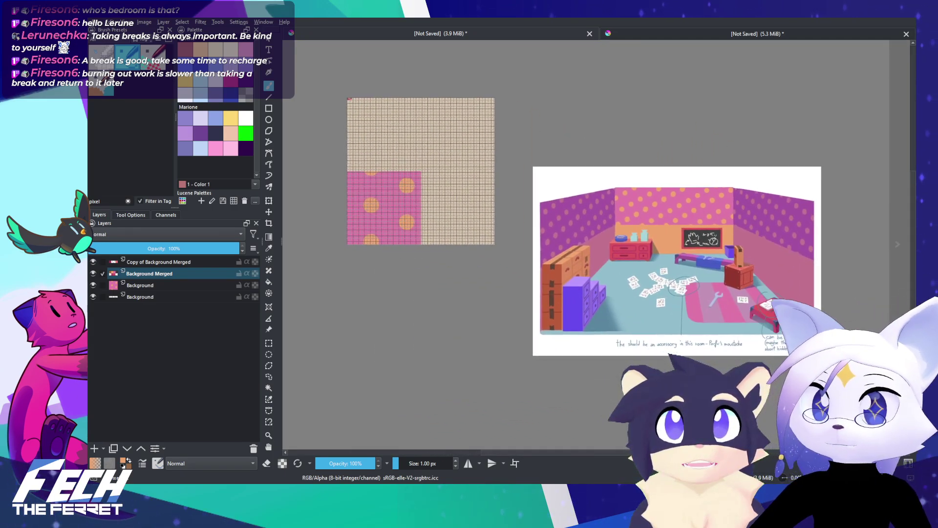
scroll(477, 165, up, 6)
scroll(477, 165, down, 4)
scroll(506, 188, up, 1)
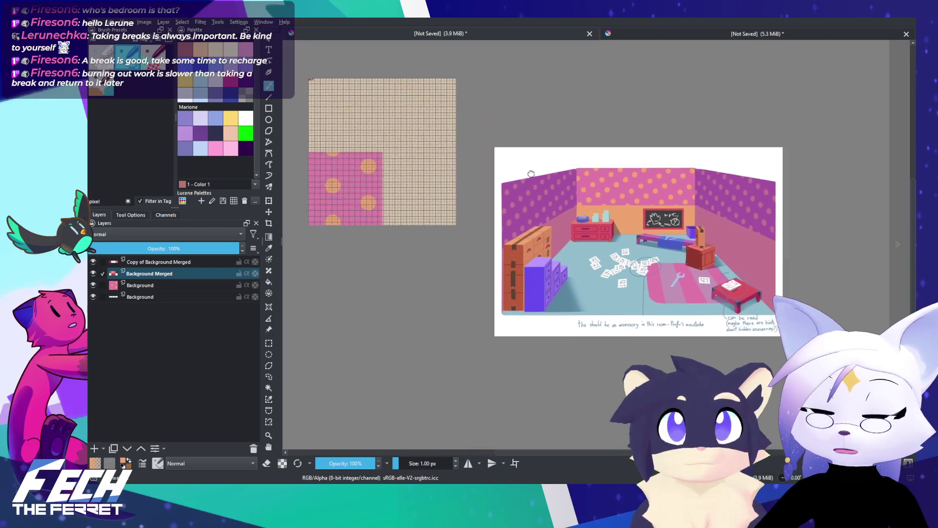
scroll(507, 188, up, 3)
drag(506, 188, 462, 100)
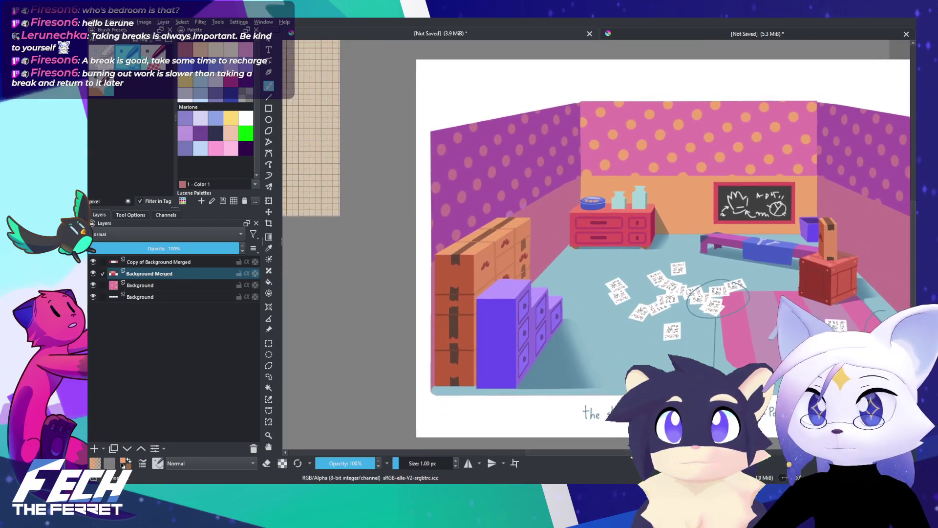
drag(488, 164, 437, 174)
scroll(510, 237, up, 8)
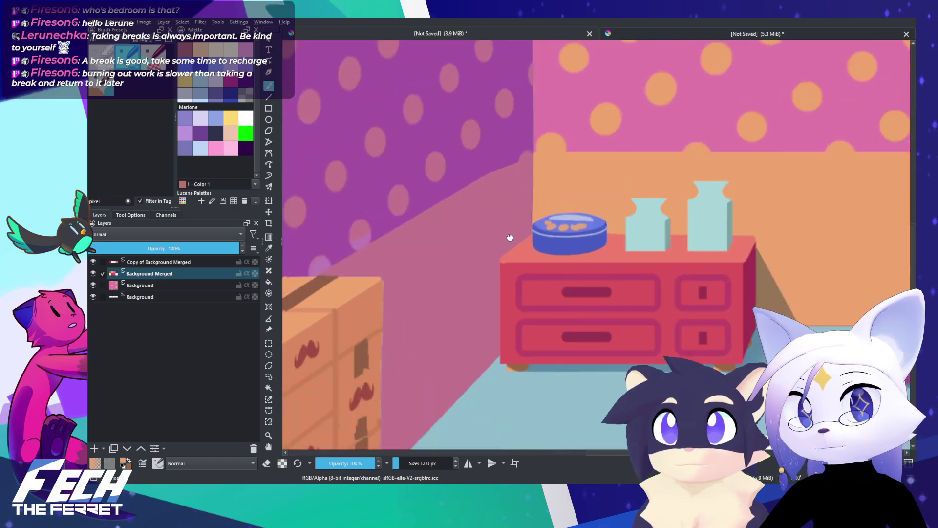
drag(517, 188, 513, 152)
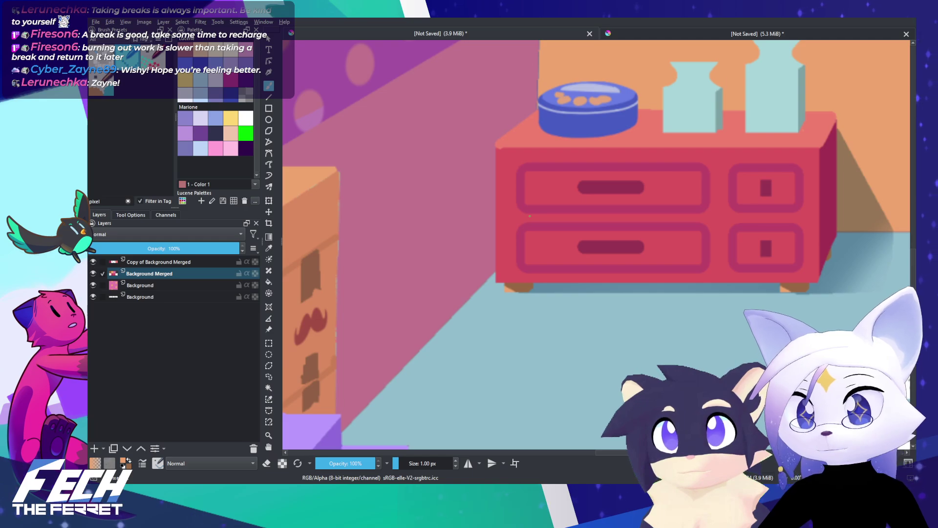
Step: Sample the purple upper part and the mauve lower part of the side wall as the two working colours
scroll(529, 334, down, 5)
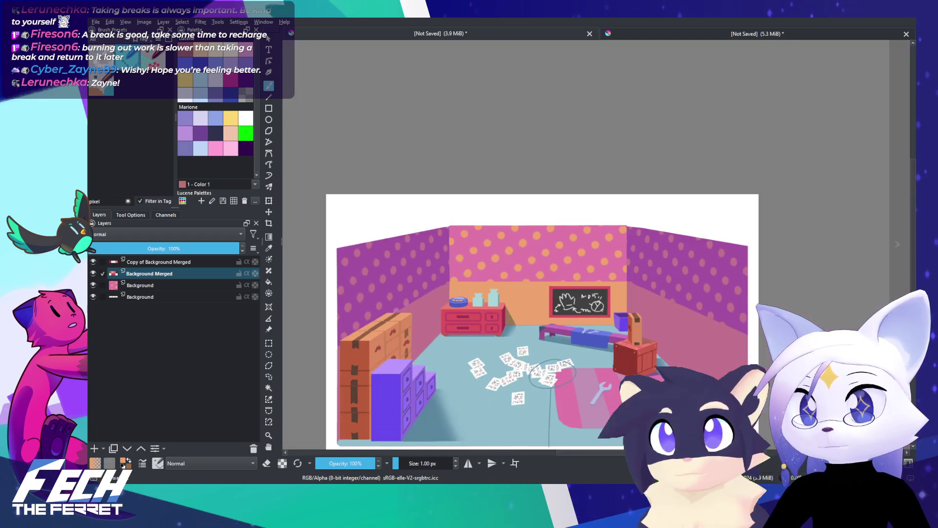
drag(421, 364, 497, 302)
scroll(522, 215, up, 5)
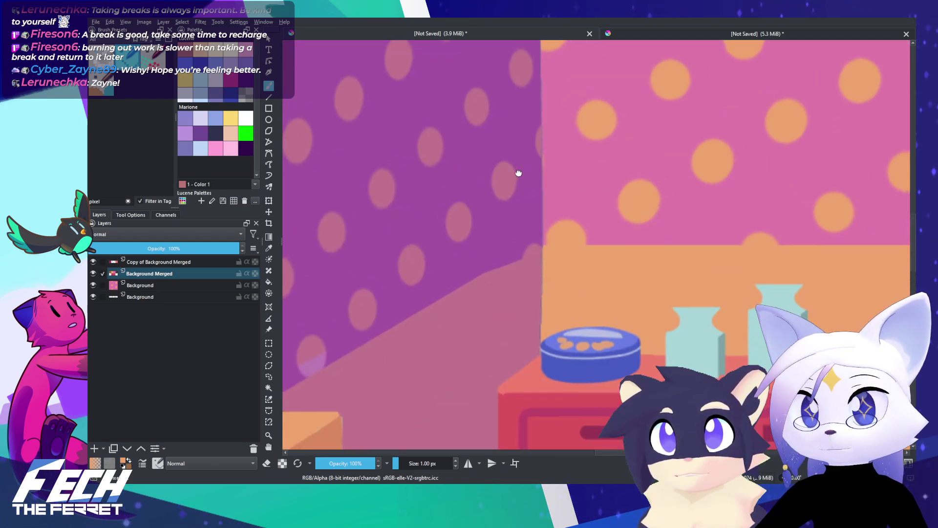
key(x)
ctrl+click(507, 282)
Step: Fill the third row's third cell, directly below the red swatch, with the mauve wall colour
scroll(510, 274, down, 5)
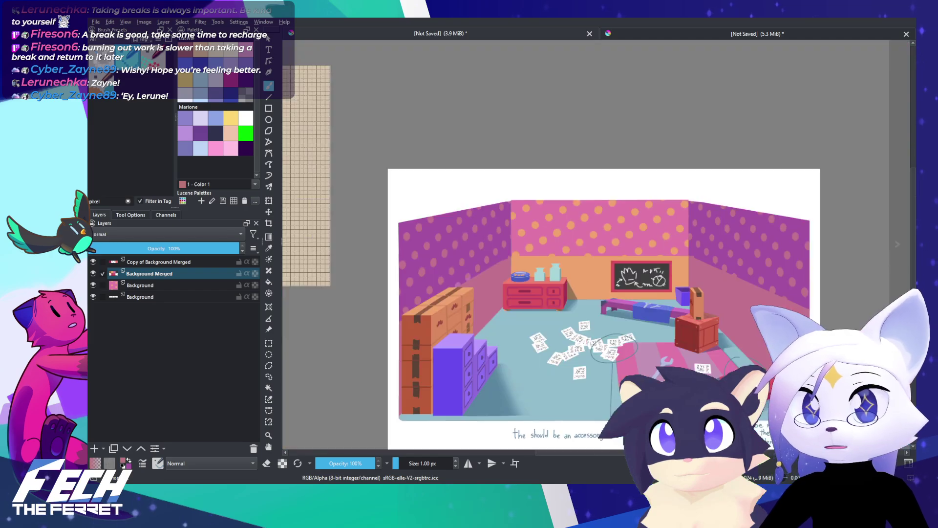
drag(327, 207, 655, 297)
scroll(541, 234, up, 2)
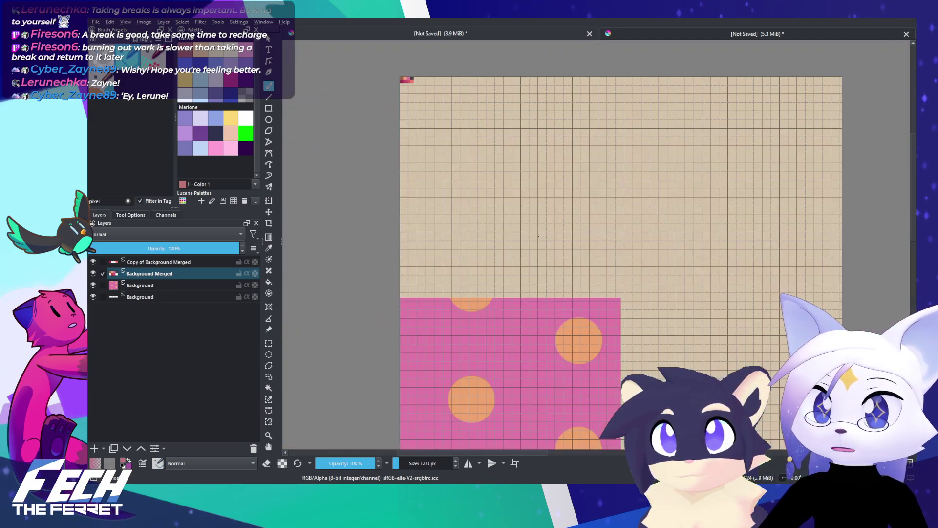
drag(503, 250, 547, 280)
scroll(496, 205, up, 2)
mouse_move(446, 104)
mouse_down()
mouse_move(501, 203)
mouse_move(482, 254)
mouse_move(483, 232)
mouse_move(456, 229)
mouse_move(534, 266)
mouse_up()
scroll(491, 230, up, 4)
mouse_move(510, 234)
mouse_down()
mouse_move(568, 314)
mouse_move(500, 240)
mouse_move(506, 277)
mouse_up()
scroll(496, 236, up, 1)
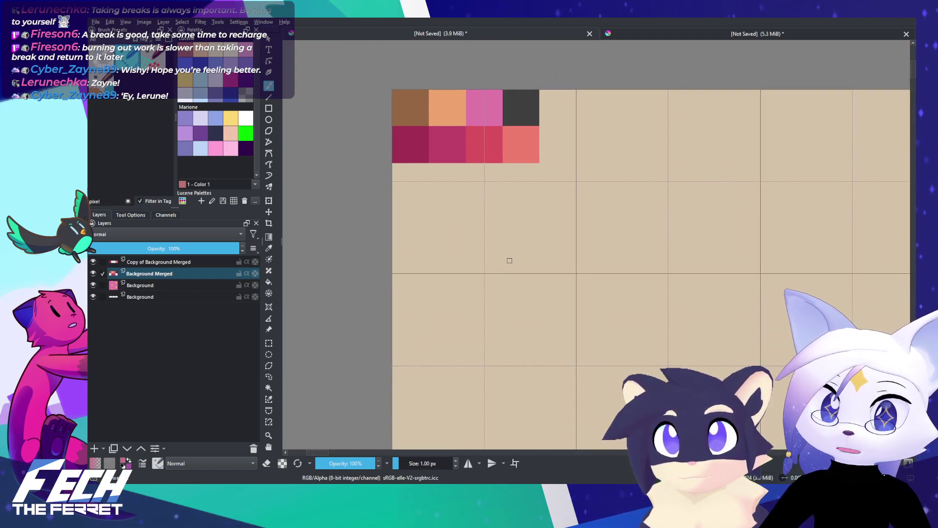
scroll(509, 260, up, 1)
mouse_move(498, 258)
mouse_down()
mouse_move(524, 276)
mouse_move(512, 260)
mouse_move(491, 272)
mouse_up()
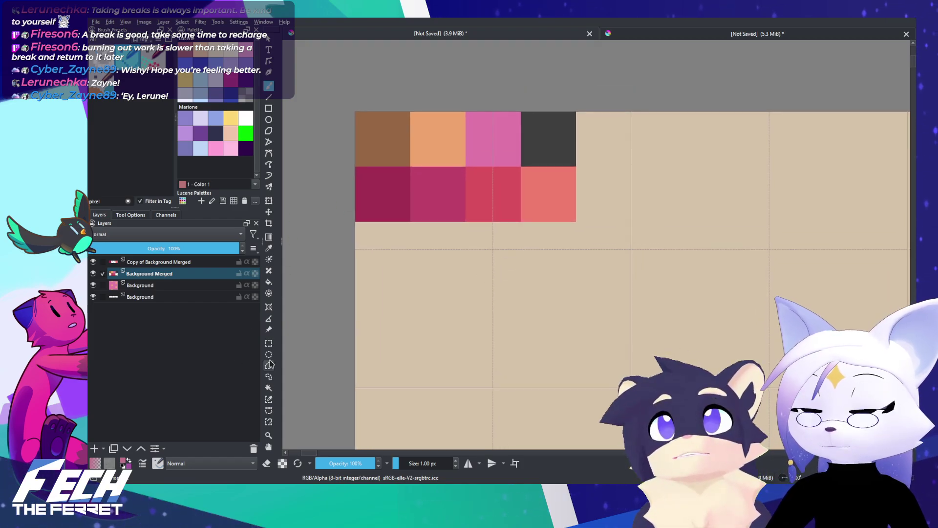
click(271, 342)
drag(464, 222, 519, 277)
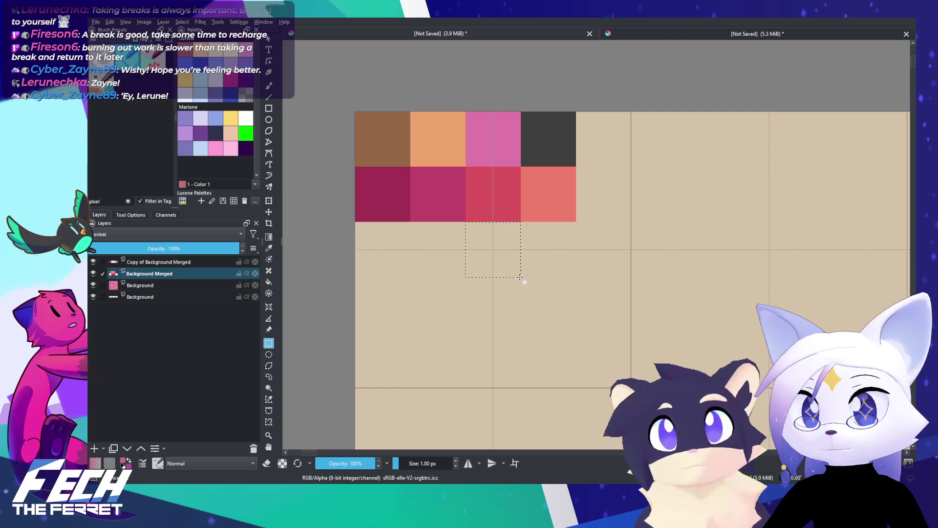
key(shift+BackSpace)
key(ctrl+shift+a)
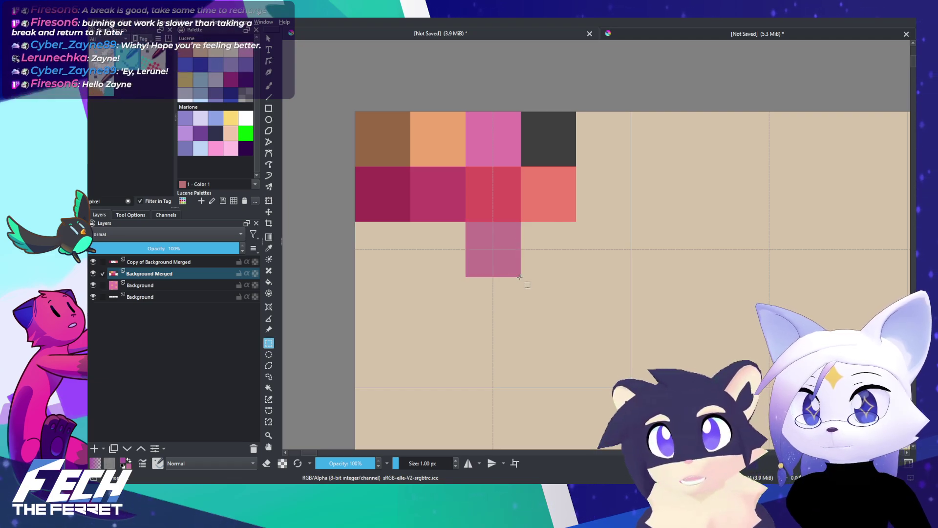
Step: Fill the third row's second cell, beside the mauve swatch, with the purple wall colour
scroll(485, 252, up, 1)
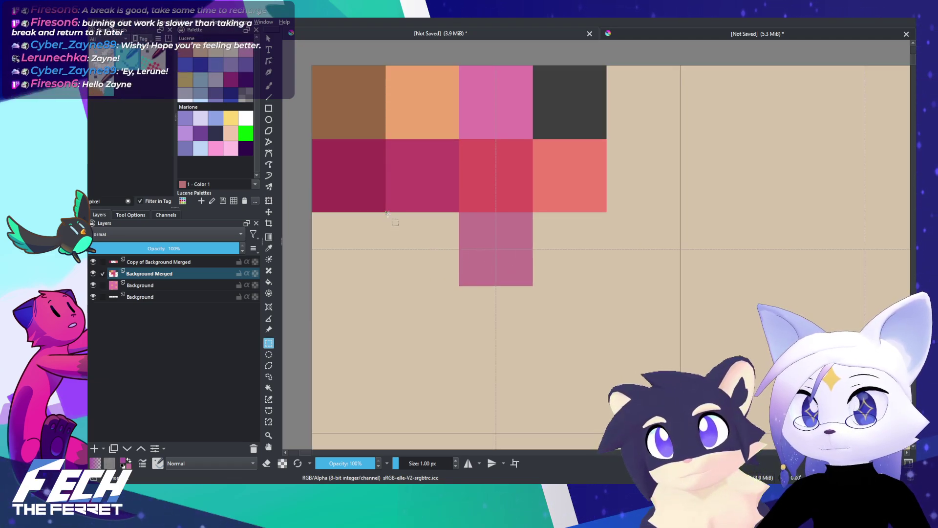
drag(387, 213, 458, 285)
key(shift+BackSpace)
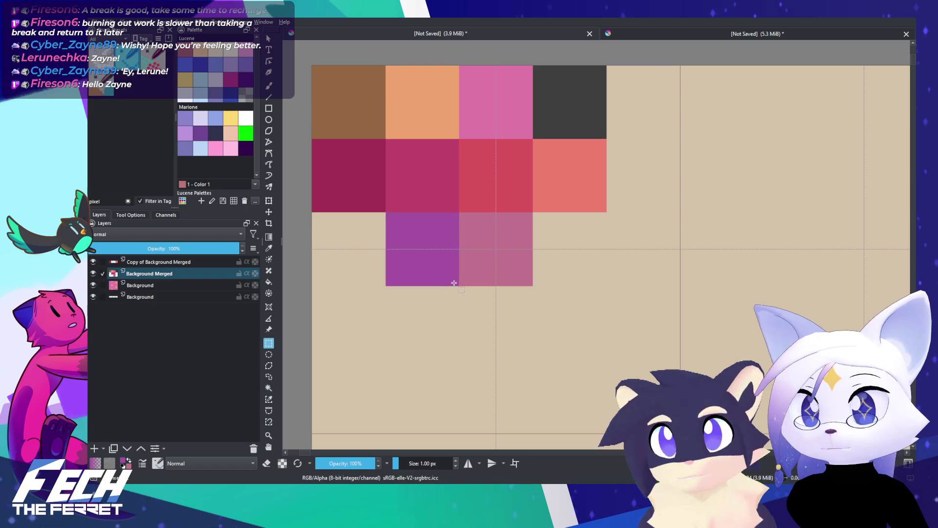
Step: Move the top row's dark grey swatch down to the third row's fourth cell, directly beside the mauve swatch
scroll(461, 213, down, 6)
drag(603, 282, 605, 286)
scroll(496, 233, up, 5)
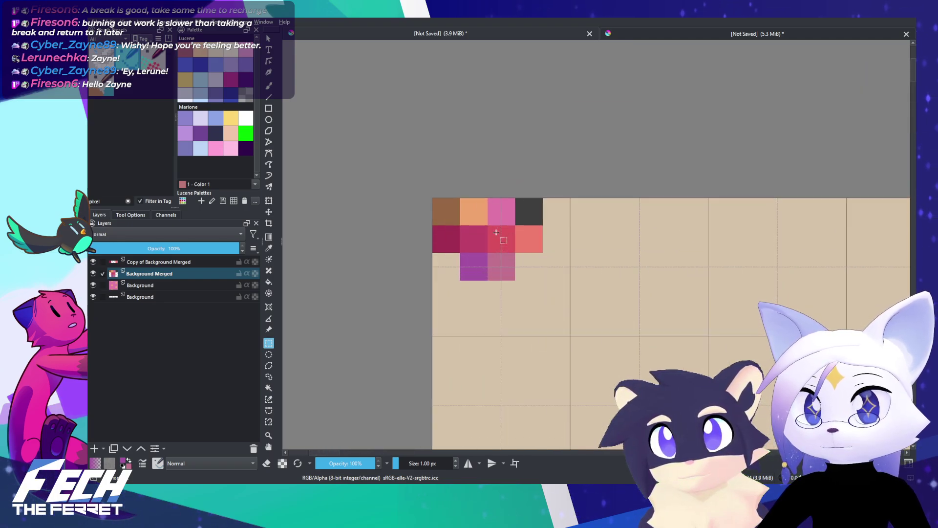
drag(493, 262, 496, 233)
drag(436, 232, 435, 224)
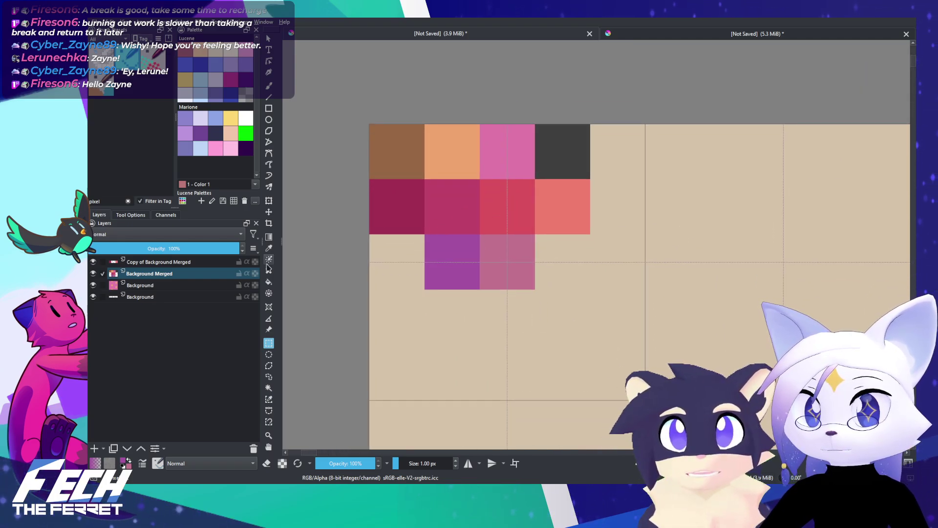
drag(538, 127, 569, 264)
key(t)
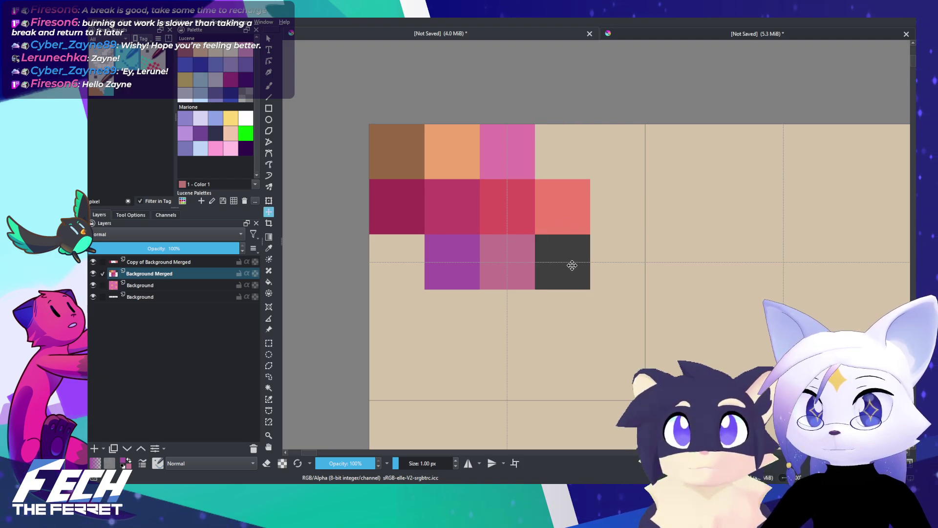
Step: Merge the copied layer into Background Merged and move the dark grey swatch to the third row's fifth cell
click(207, 264)
key(ctrl+e)
click(269, 342)
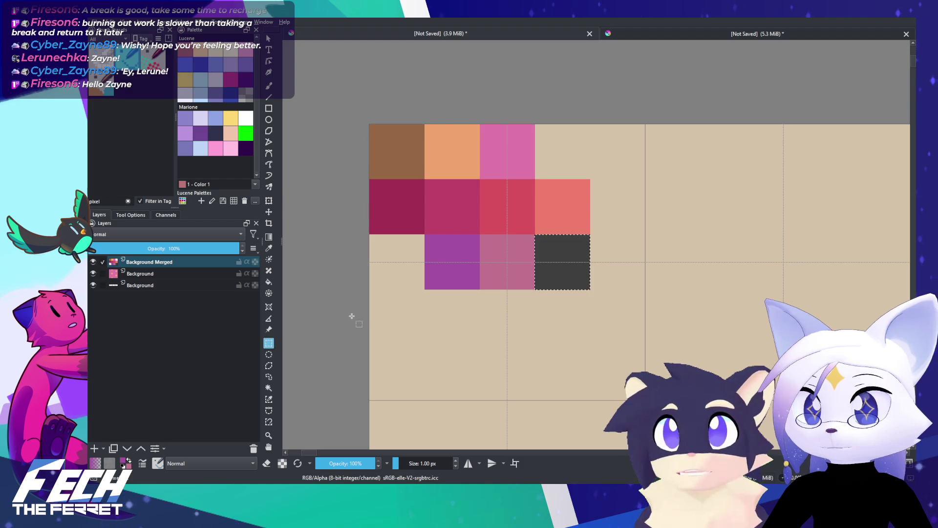
scroll(515, 256, up, 1)
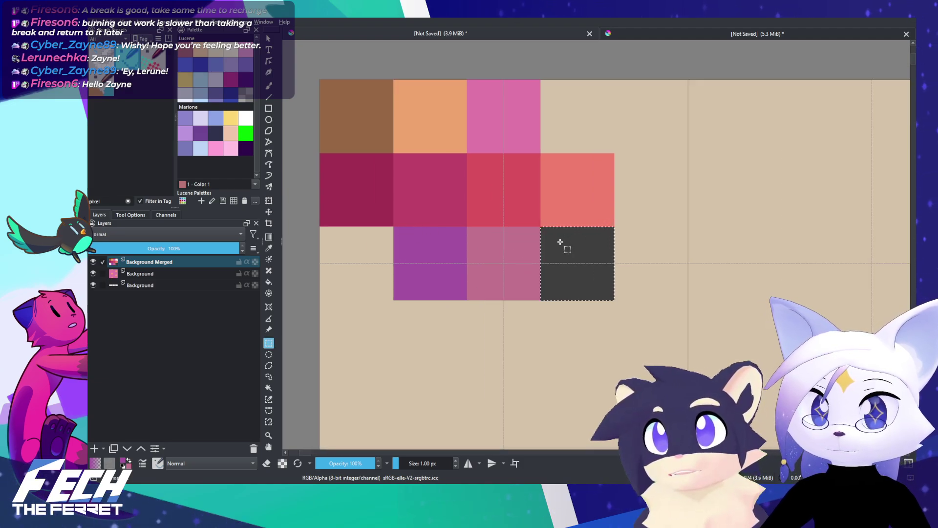
key(t)
drag(561, 256, 646, 256)
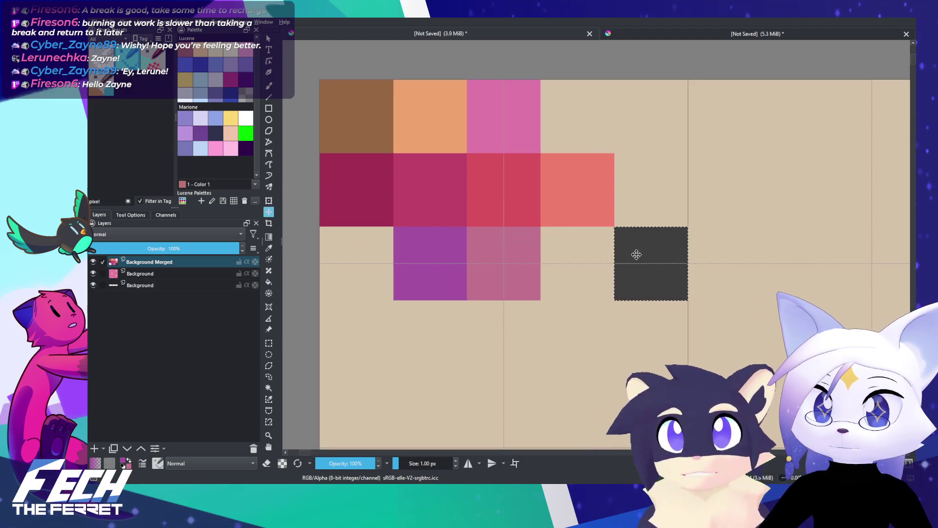
Step: Move the top row's pink swatch down to the third row's fourth cell, between the mauve and dark grey swatches
click(268, 343)
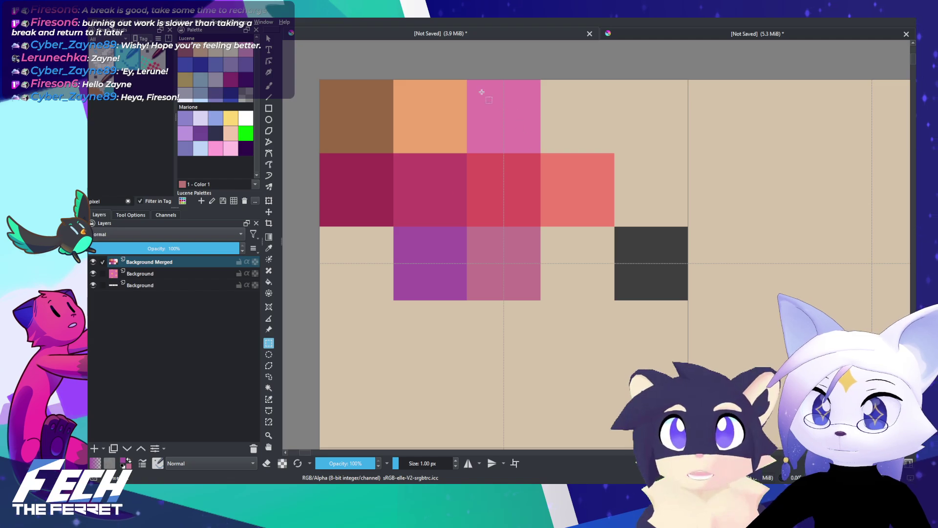
drag(468, 81, 541, 153)
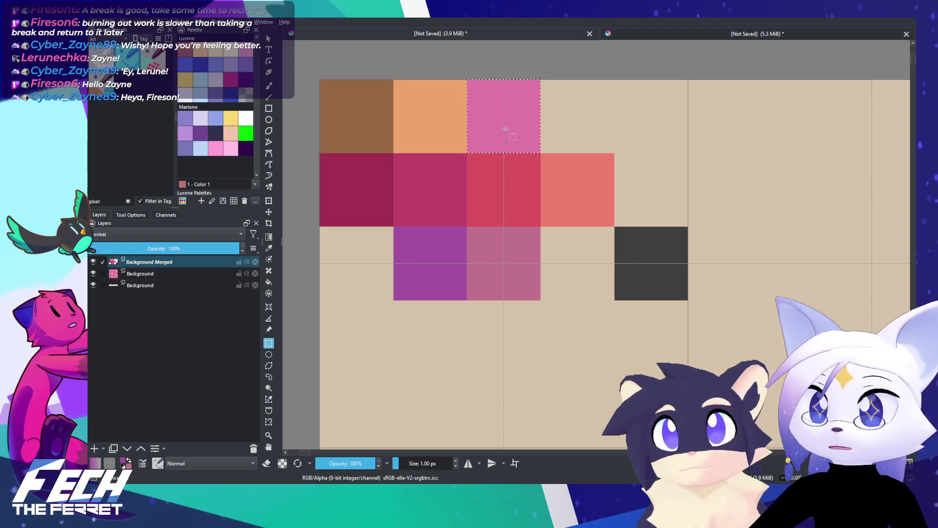
key(t)
drag(488, 112, 559, 251)
key(ctrl+shift+a)
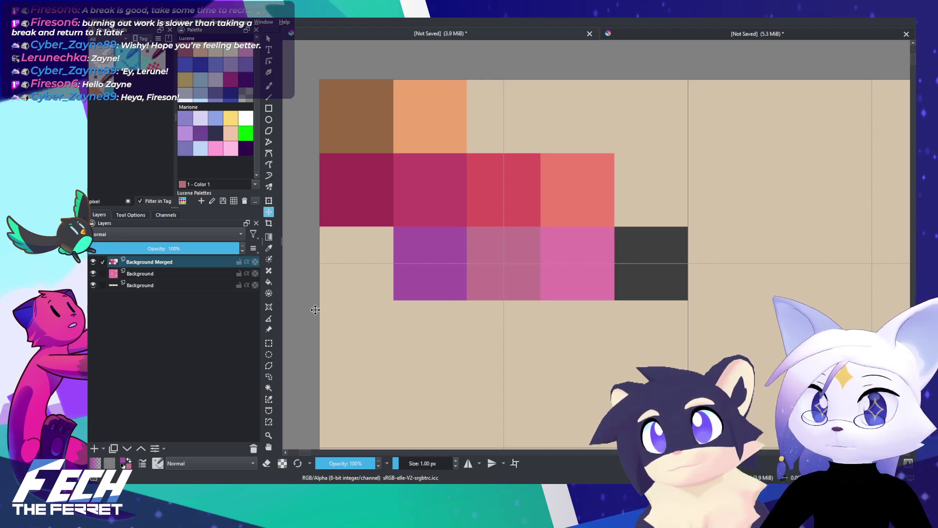
Step: Move the third row's purple, mauve and pink swatches up together into the top row, directly beside the orange swatch
click(269, 343)
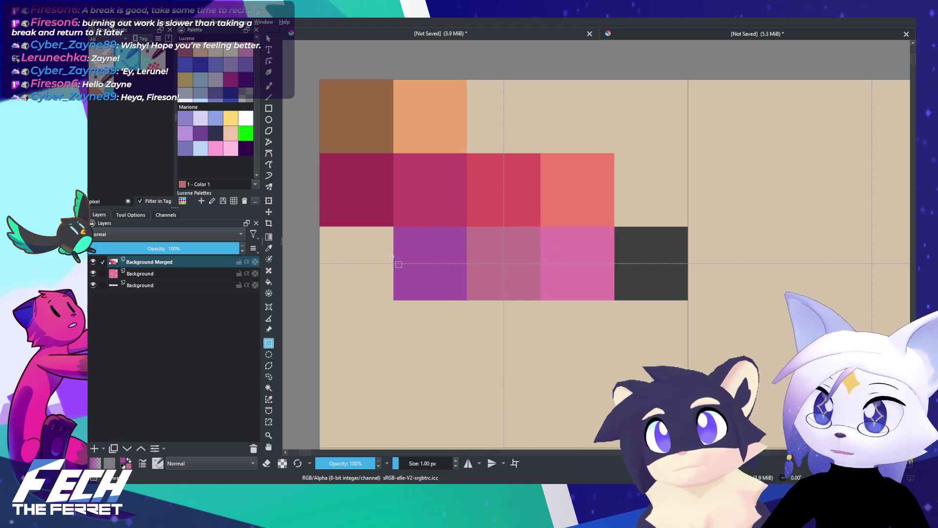
drag(394, 227, 613, 302)
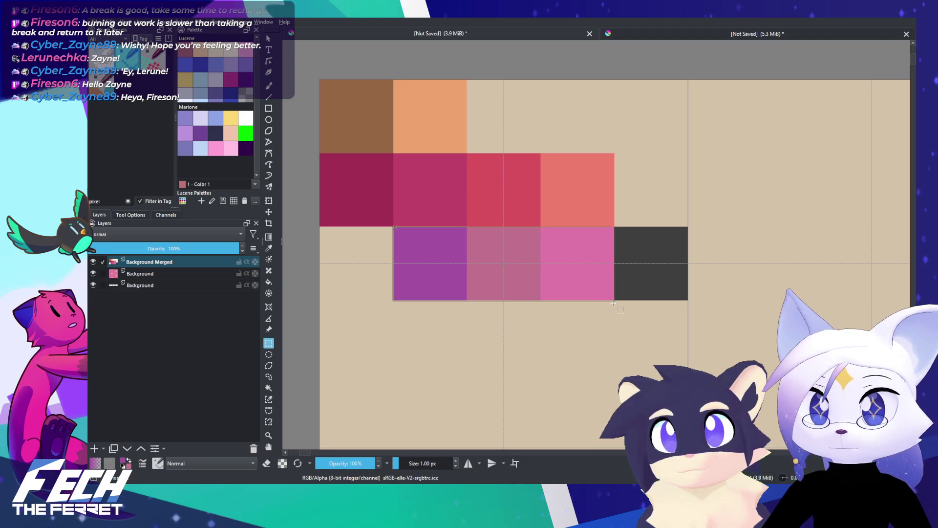
key(t)
drag(494, 284, 568, 137)
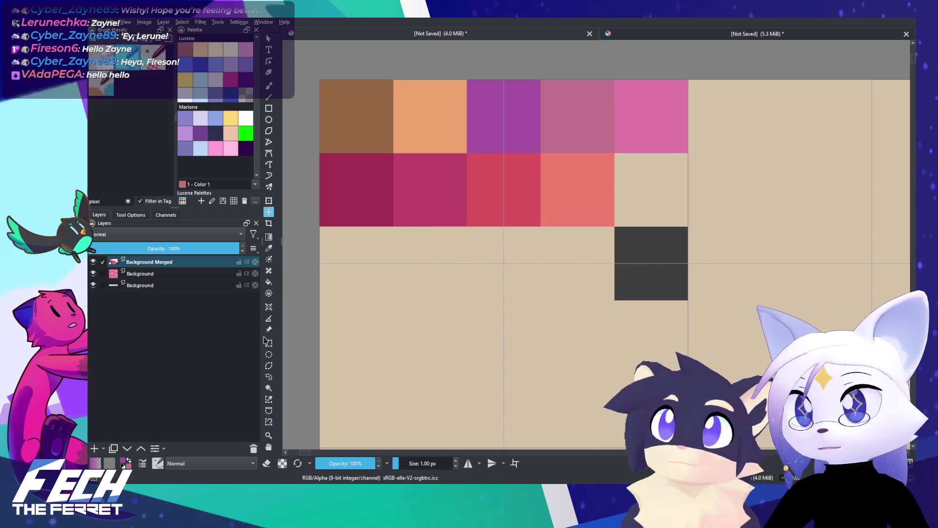
Step: Move the dark grey swatch up to the top row's sixth cell, directly beside the pink swatch
click(268, 342)
drag(485, 292, 420, 274)
scroll(443, 264, up, 1)
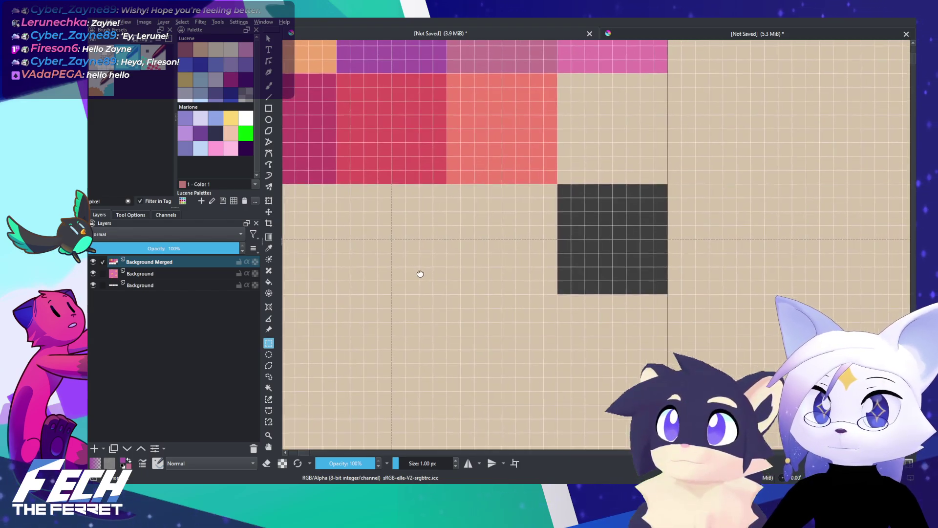
scroll(468, 267, up, 1)
drag(498, 243, 466, 247)
mouse_move(515, 181)
mouse_down()
mouse_move(652, 313)
mouse_move(583, 287)
mouse_move(601, 238)
mouse_up()
scroll(648, 289, down, 3)
key(t)
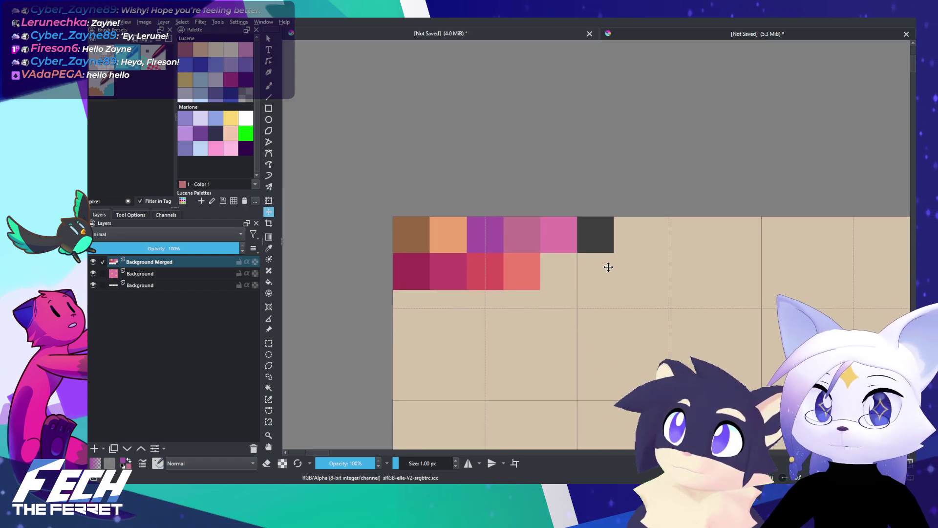
Step: Examine the purple upper part and mauve lower part of the side wall in the bedroom illustration
scroll(606, 279, down, 3)
key(b)
mouse_move(628, 321)
mouse_down()
mouse_move(546, 260)
mouse_move(528, 216)
mouse_up()
scroll(508, 225, down, 3)
scroll(530, 242, down, 2)
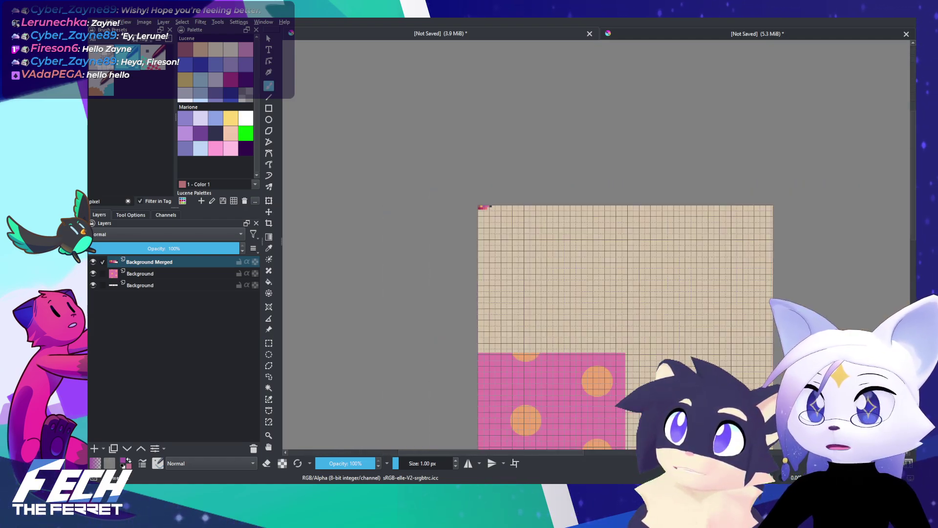
drag(616, 302, 494, 200)
drag(586, 291, 610, 299)
drag(467, 196, 387, 179)
drag(670, 321, 463, 215)
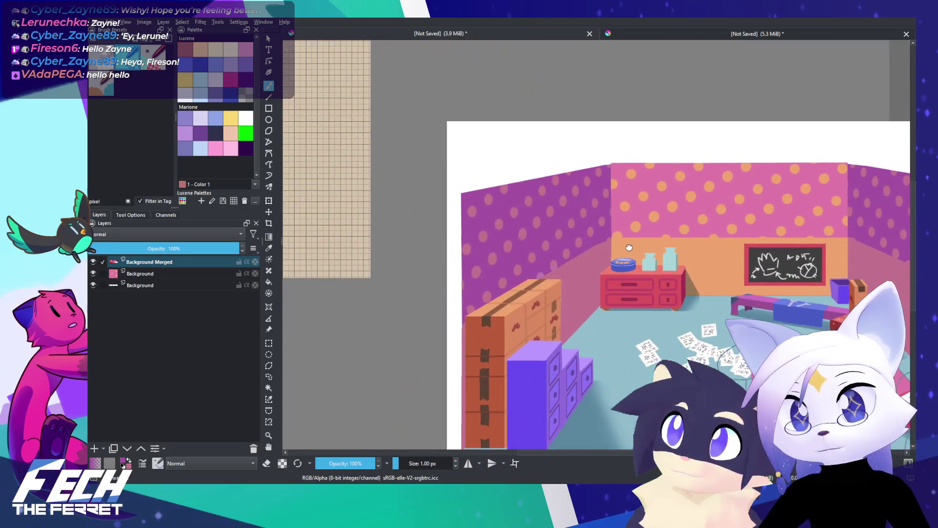
scroll(590, 241, up, 3)
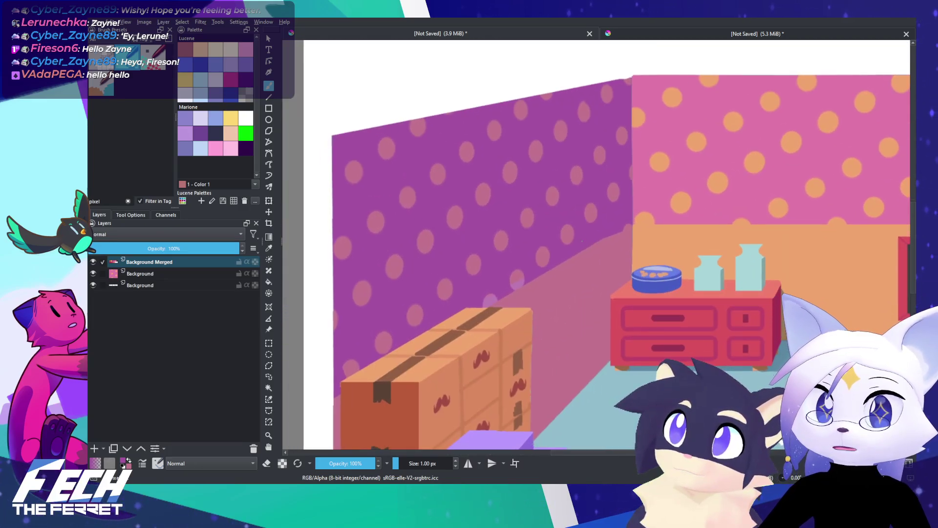
scroll(580, 241, up, 2)
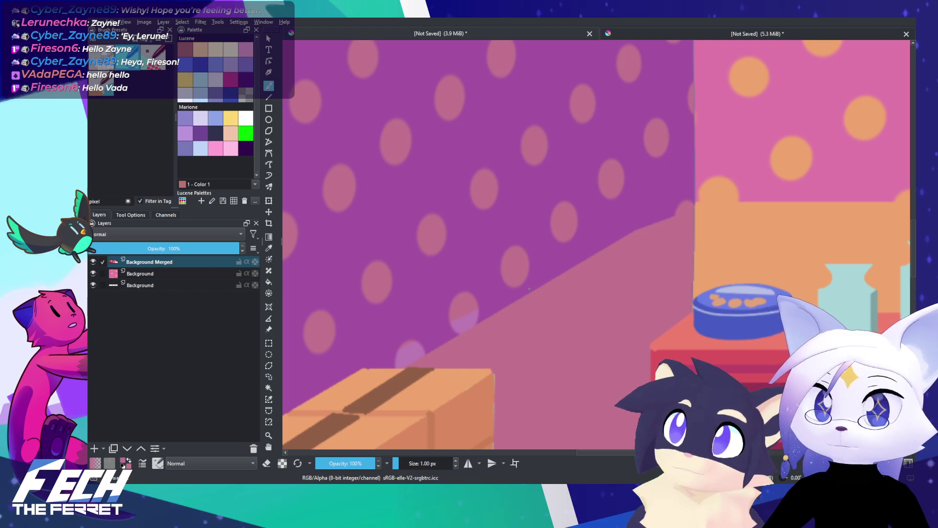
scroll(481, 246, down, 6)
drag(406, 230, 449, 232)
scroll(513, 249, up, 4)
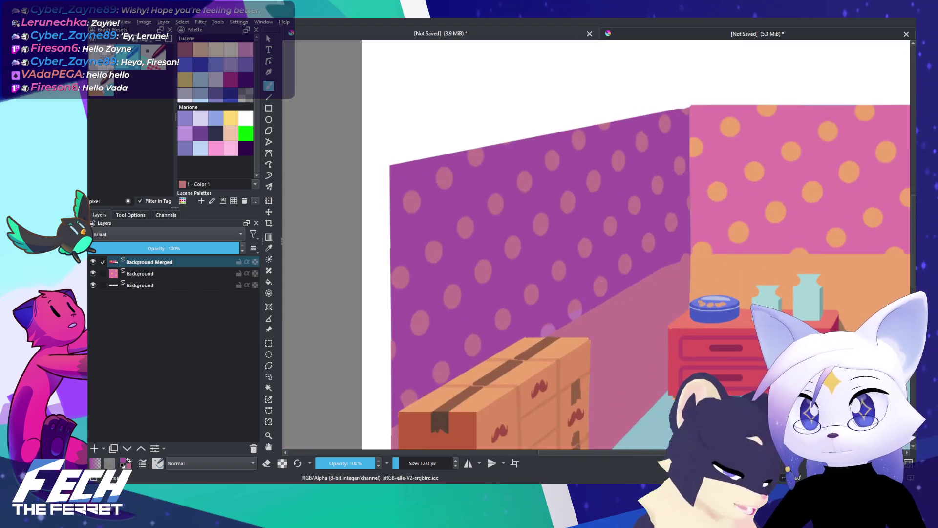
Step: Check the purple and mauve swatches in the top row of the colour grid against the wall colours
scroll(478, 253, down, 6)
drag(392, 199, 605, 279)
scroll(606, 278, up, 7)
drag(465, 230, 529, 264)
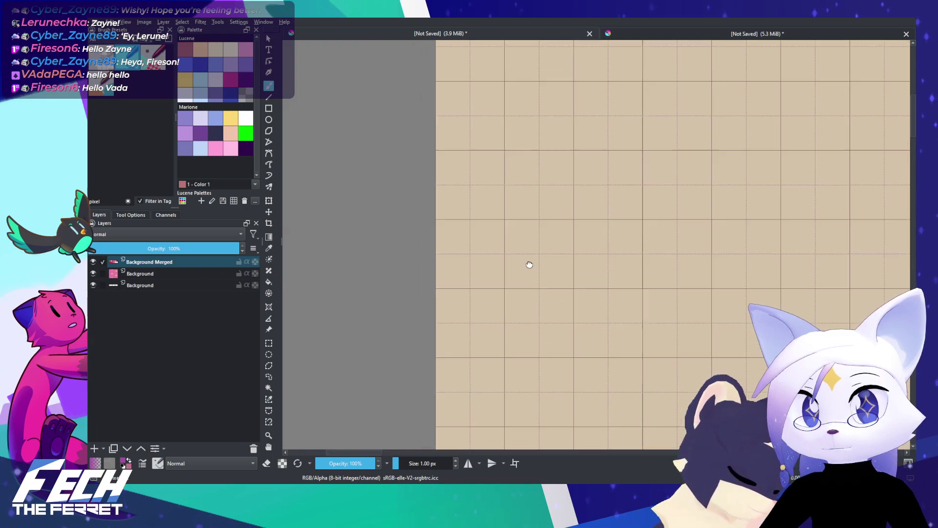
drag(506, 207, 523, 244)
scroll(491, 179, up, 4)
drag(456, 148, 431, 229)
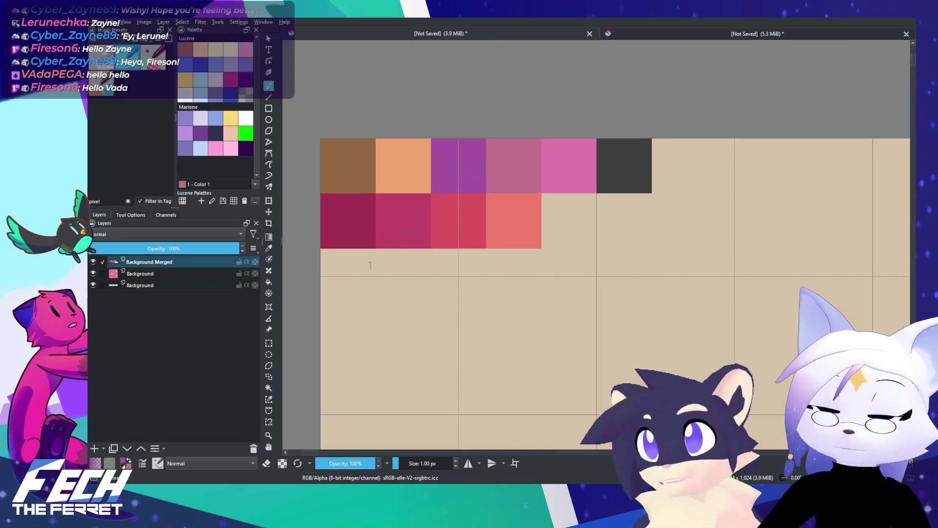
scroll(432, 195, up, 1)
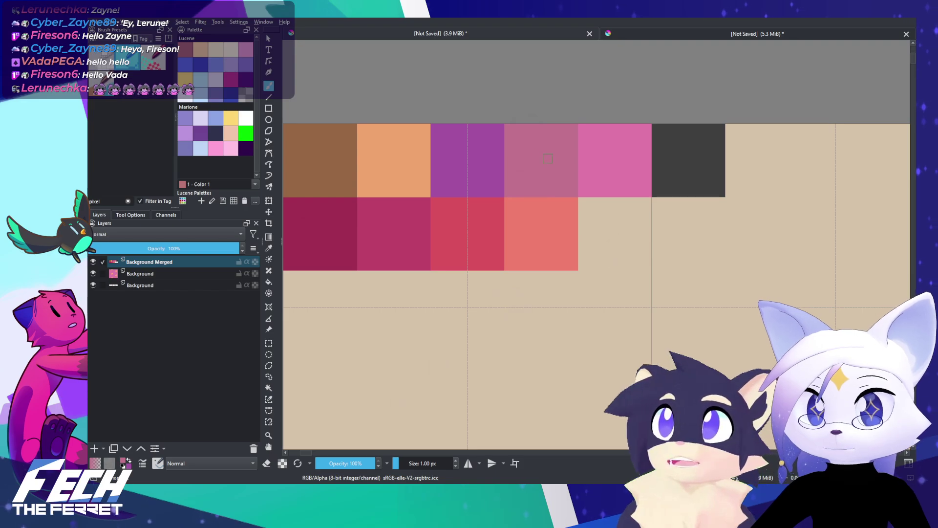
Step: Look over the furniture and objects in the bedroom illustration for further colours to sample
scroll(547, 158, down, 10)
drag(745, 326, 465, 152)
scroll(553, 206, down, 2)
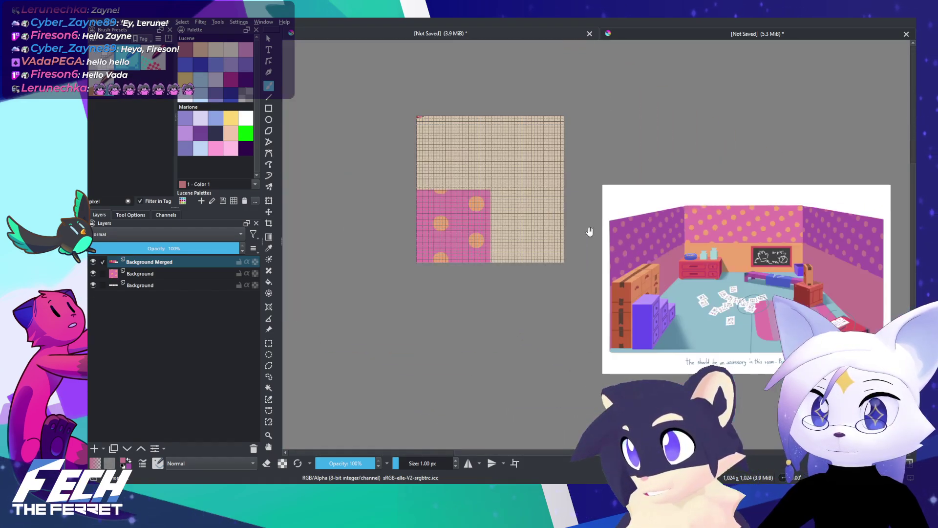
drag(589, 231, 421, 174)
scroll(516, 182, up, 6)
drag(508, 215, 468, 173)
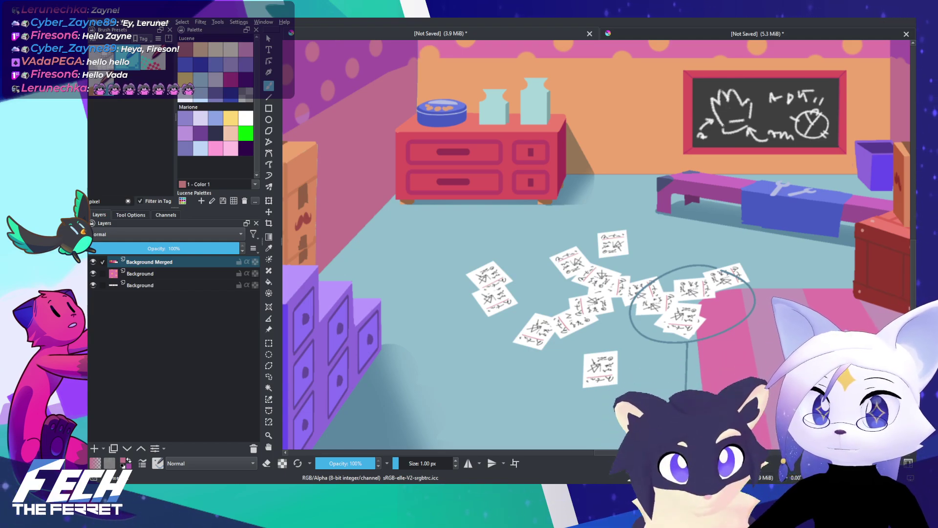
drag(722, 98, 556, 181)
scroll(566, 169, down, 5)
drag(464, 164, 630, 175)
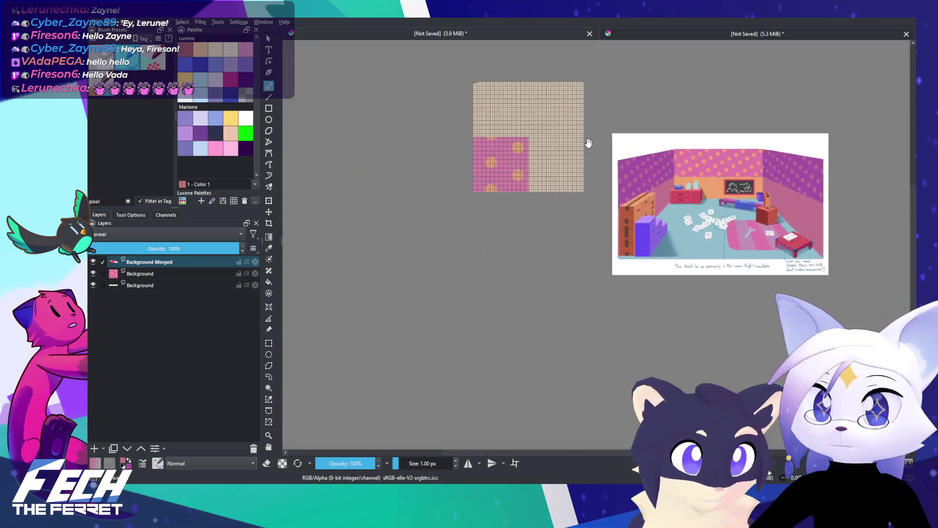
drag(588, 143, 615, 206)
scroll(511, 146, up, 5)
drag(598, 145, 438, 76)
scroll(437, 76, down, 5)
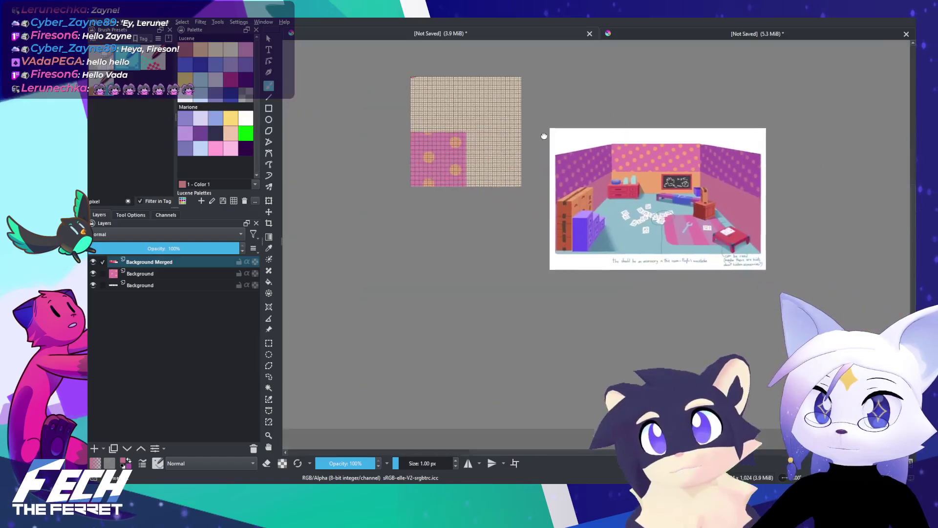
scroll(723, 187, up, 3)
scroll(670, 189, up, 4)
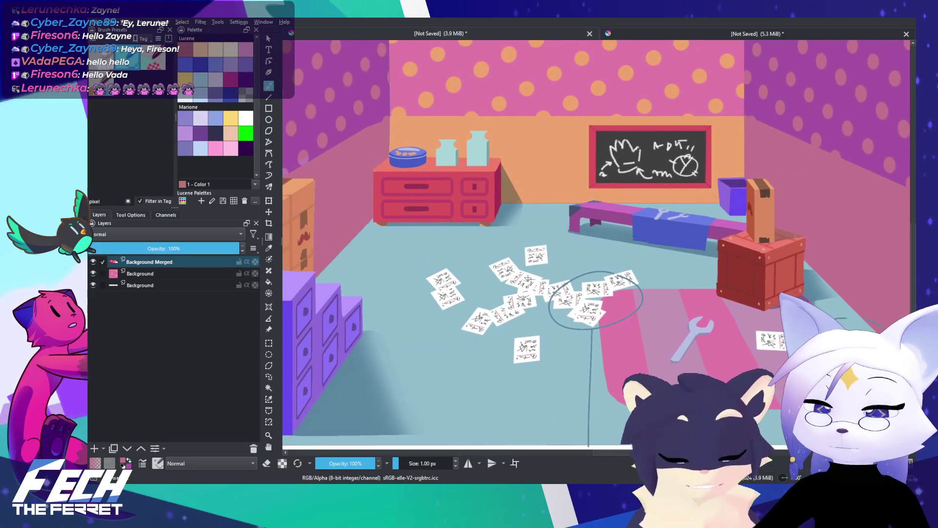
scroll(671, 190, down, 1)
scroll(530, 194, up, 3)
Step: Sample the light teal and darker teal shades of the jars on the dresser as the two working colours
drag(530, 194, 644, 204)
mouse_move(513, 126)
mouse_down()
mouse_move(546, 181)
mouse_move(640, 226)
mouse_move(808, 284)
mouse_up()
scroll(586, 147, up, 4)
ctrl+click(494, 176)
key(x)
ctrl+click(535, 240)
Step: Outline the third row's first cell, directly below the dark magenta swatch, in the darker teal
scroll(535, 240, down, 4)
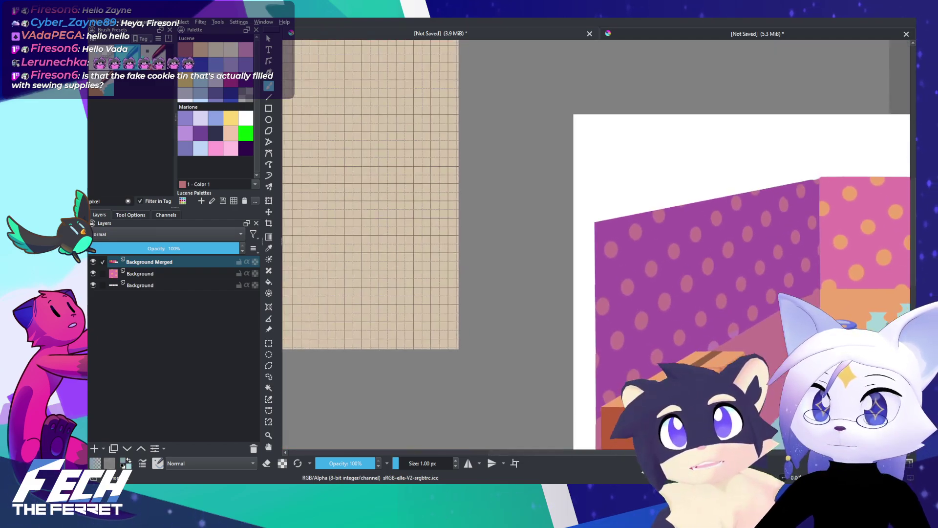
mouse_move(342, 117)
mouse_down()
mouse_move(499, 179)
mouse_move(349, 134)
mouse_up()
scroll(524, 171, down, 3)
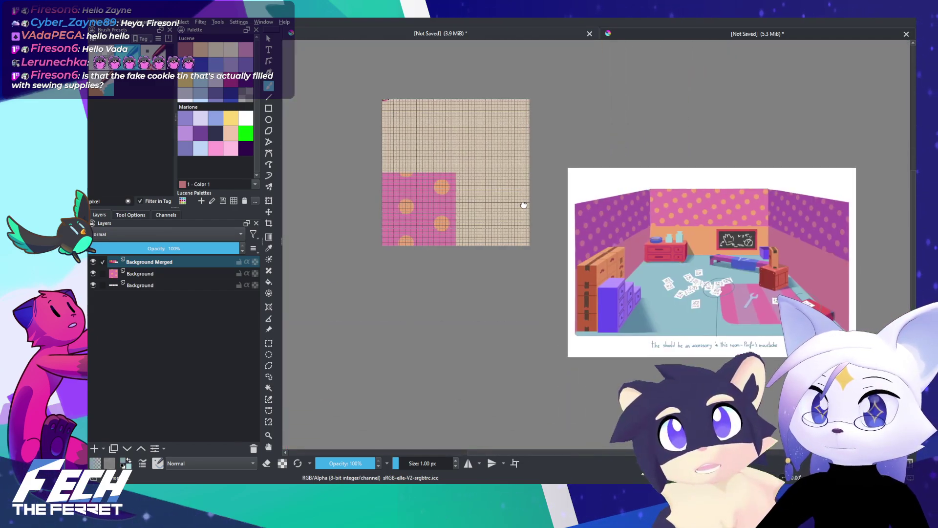
mouse_move(523, 205)
mouse_down()
mouse_move(514, 205)
mouse_move(629, 237)
mouse_up()
scroll(518, 150, up, 3)
scroll(518, 149, up, 3)
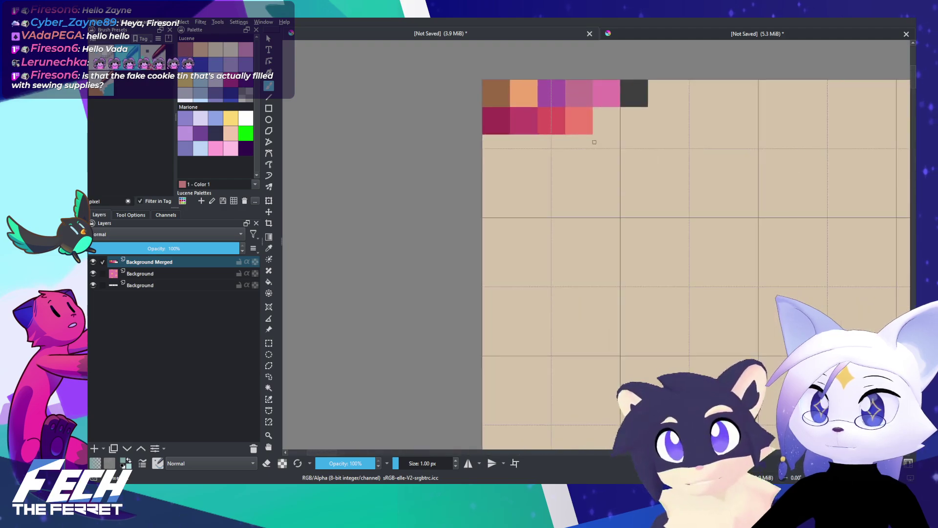
scroll(501, 147, up, 4)
drag(502, 141, 508, 177)
mouse_move(535, 140)
mouse_down()
mouse_move(451, 144)
mouse_move(439, 154)
mouse_move(438, 230)
mouse_move(535, 238)
mouse_move(534, 149)
mouse_up()
key(f)
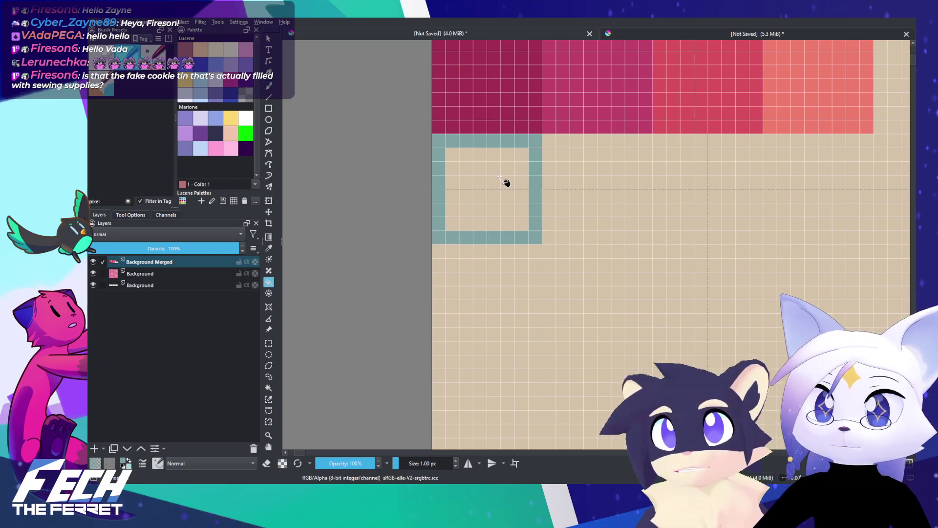
click(504, 183)
key(ctrl+z)
Step: Paint the inside of the outlined cell in darker teal and fill the cell beside it with the light teal
key(b)
mouse_move(452, 152)
mouse_down()
mouse_move(456, 223)
mouse_move(522, 187)
mouse_move(514, 193)
mouse_up()
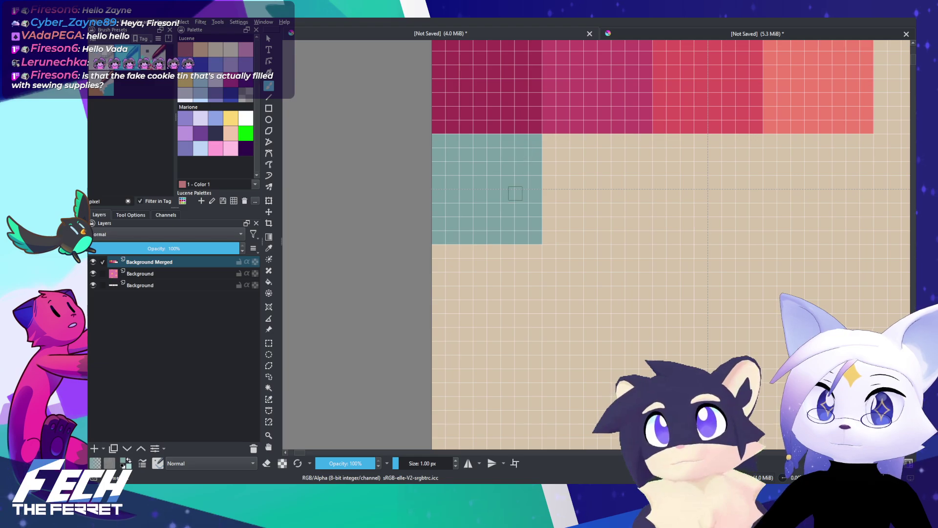
mouse_move(547, 141)
mouse_down()
mouse_move(548, 230)
mouse_move(591, 237)
mouse_move(645, 190)
mouse_move(638, 143)
mouse_move(572, 146)
mouse_move(601, 168)
mouse_move(559, 209)
mouse_move(630, 200)
mouse_move(606, 198)
mouse_move(631, 223)
mouse_up()
Step: Sample the dark purple of the bench's far leg in the bedroom illustration as a working colour
scroll(616, 183, down, 5)
scroll(586, 180, down, 6)
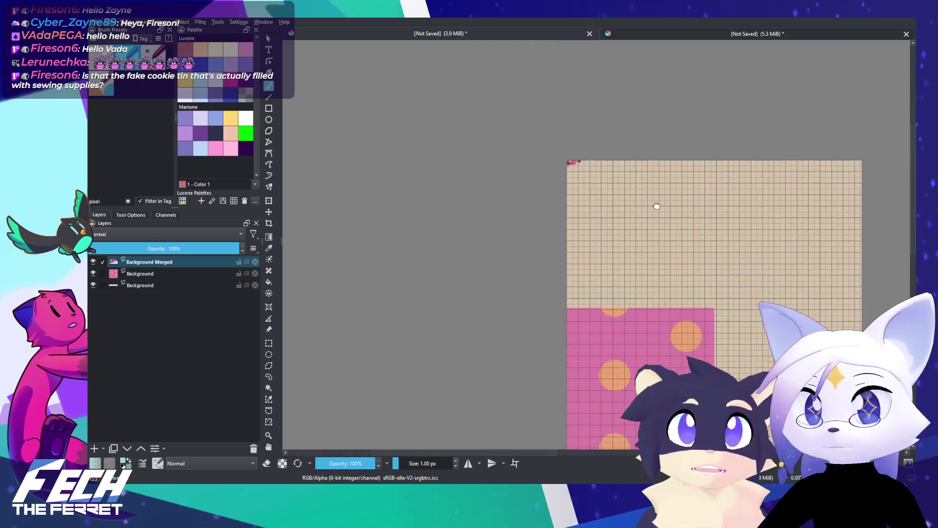
drag(724, 245, 544, 188)
scroll(576, 205, up, 5)
drag(576, 255, 527, 175)
scroll(527, 175, down, 8)
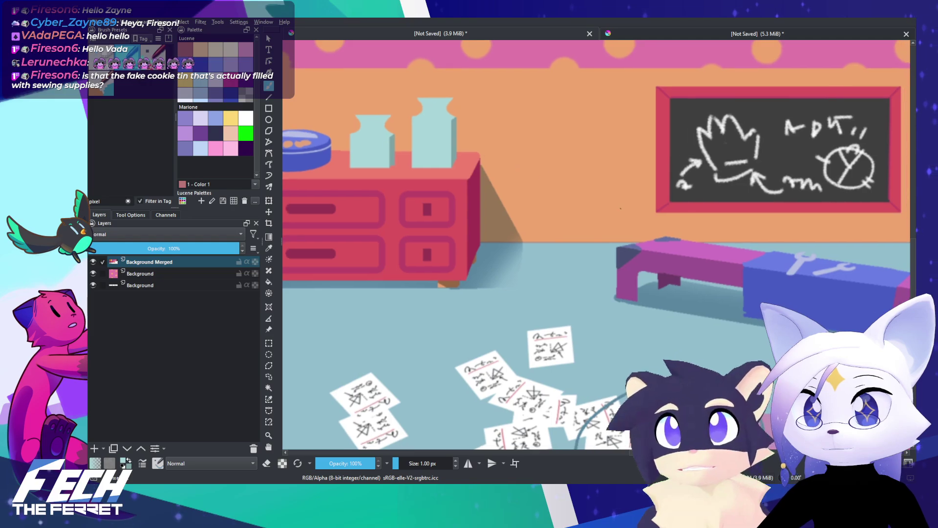
scroll(615, 211, up, 6)
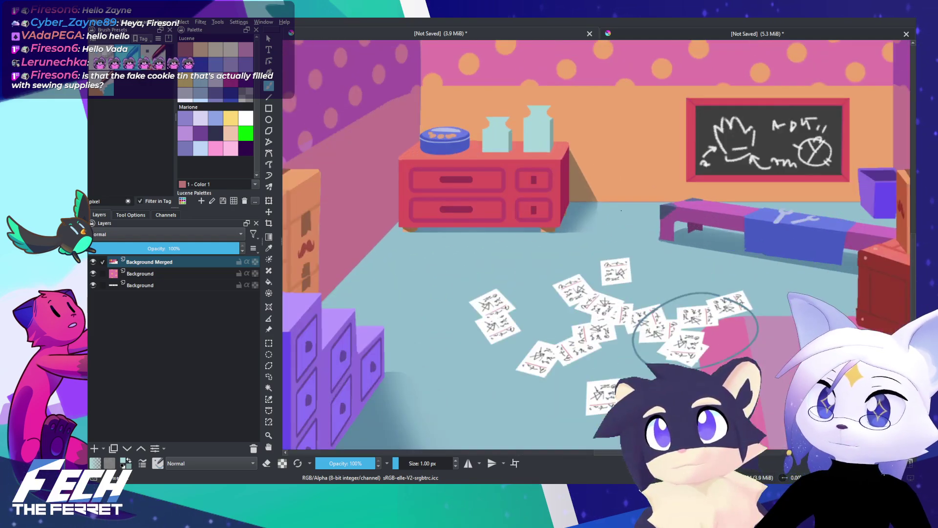
scroll(543, 197, up, 5)
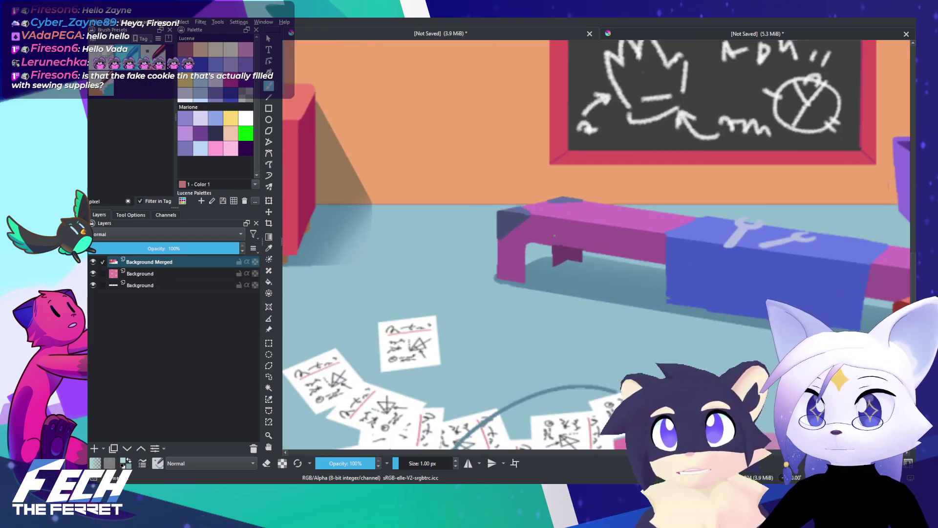
ctrl+click(567, 252)
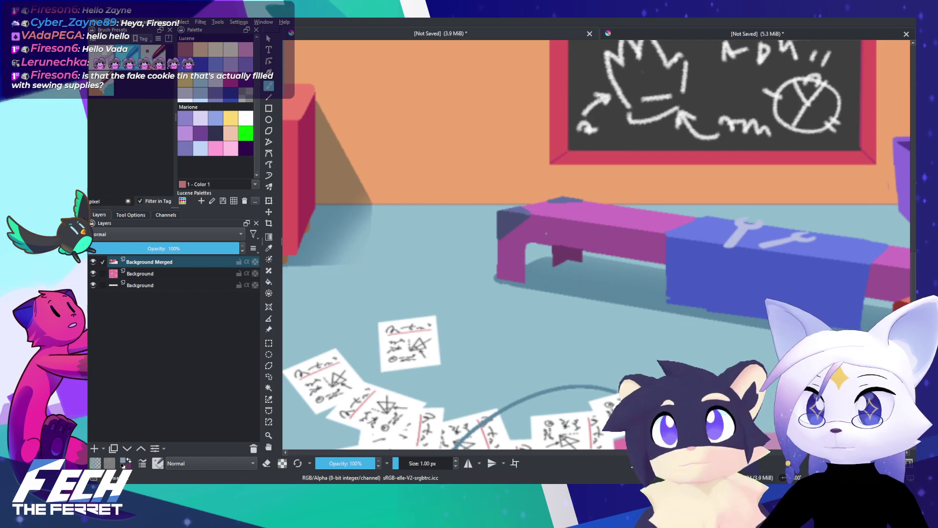
scroll(549, 211, down, 7)
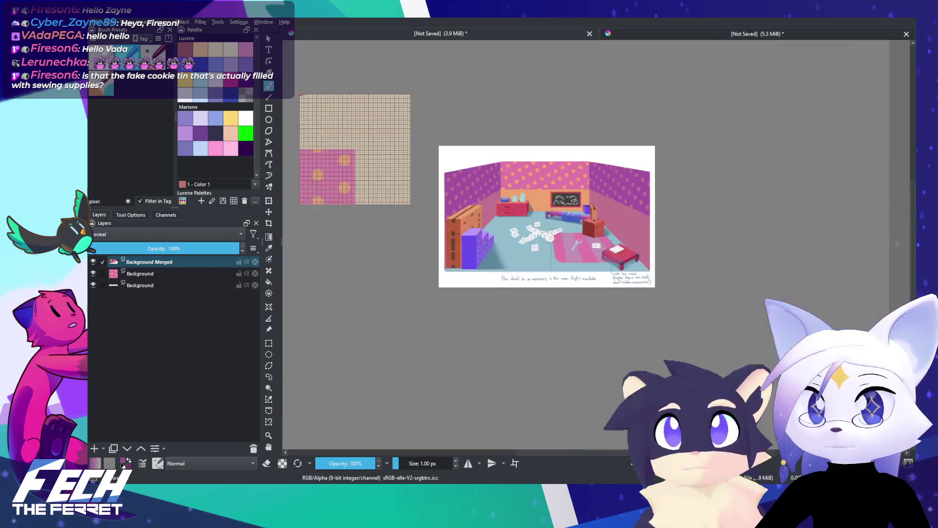
Step: Move the dark grey swatch from the first row to the end of the second row, beside the coral swatch
drag(313, 110, 457, 162)
scroll(459, 164, up, 8)
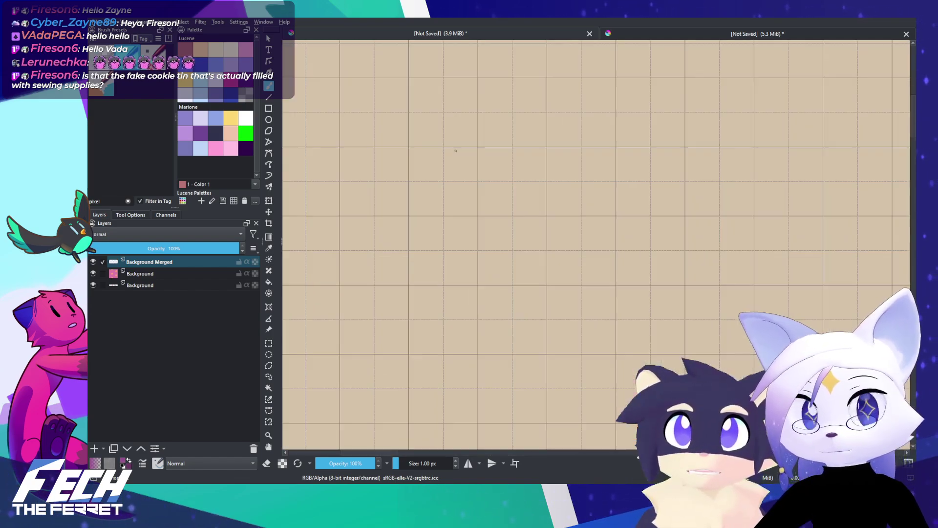
drag(342, 98, 521, 256)
scroll(470, 171, up, 2)
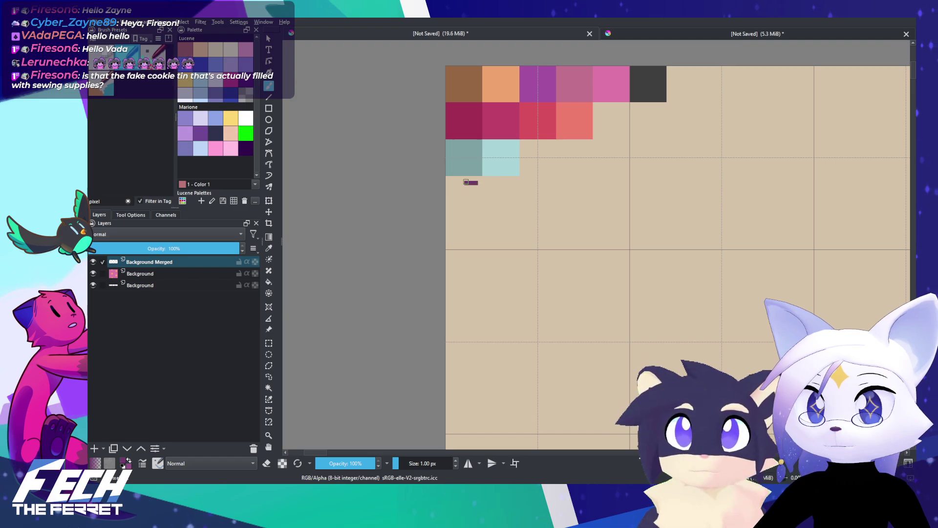
scroll(552, 126, up, 3)
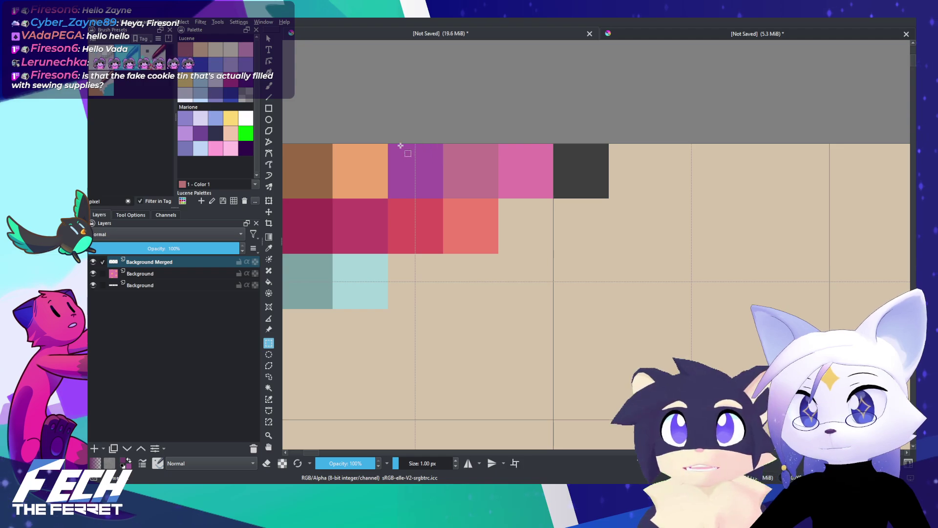
drag(389, 146, 550, 201)
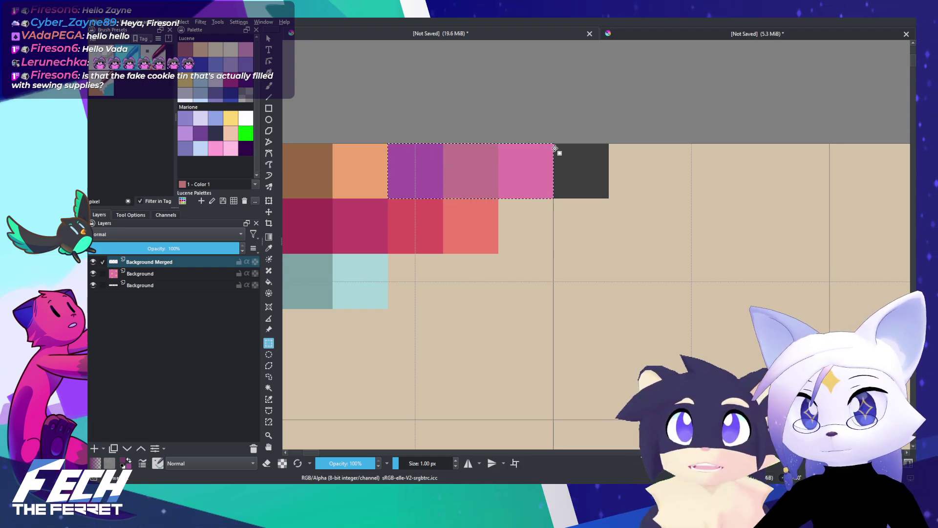
drag(608, 144, 556, 194)
key(t)
drag(568, 178, 514, 233)
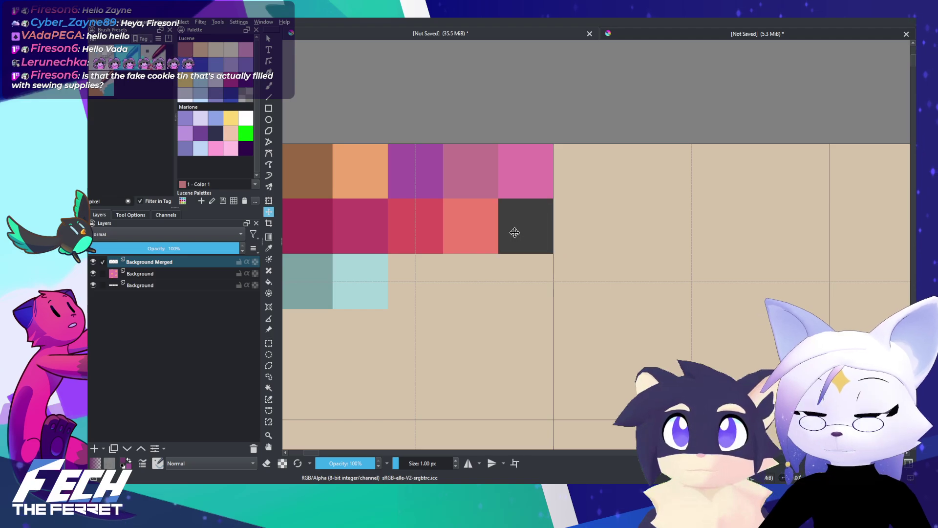
Step: Move the purple, mauve and pink swatches three cells to the right within the first row
drag(444, 186, 447, 216)
scroll(459, 206, up, 1)
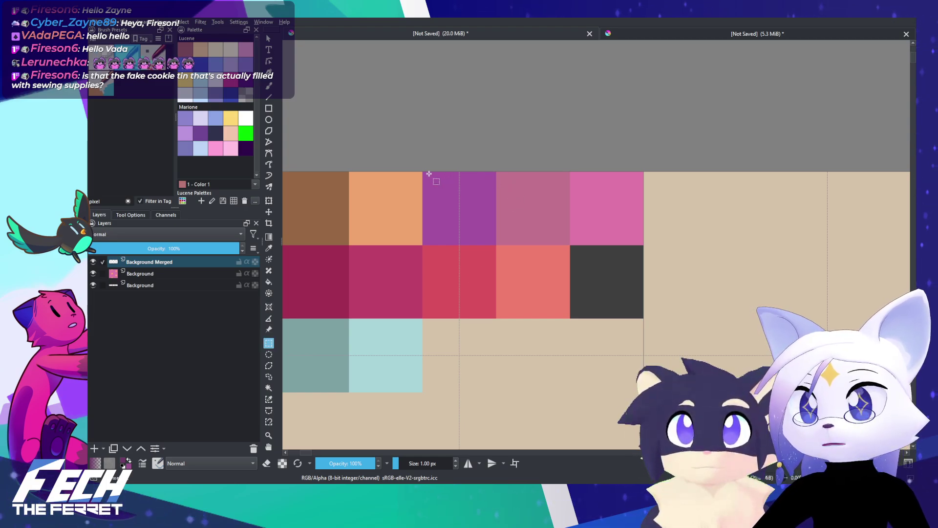
drag(429, 173, 643, 244)
key(t)
drag(542, 215, 752, 214)
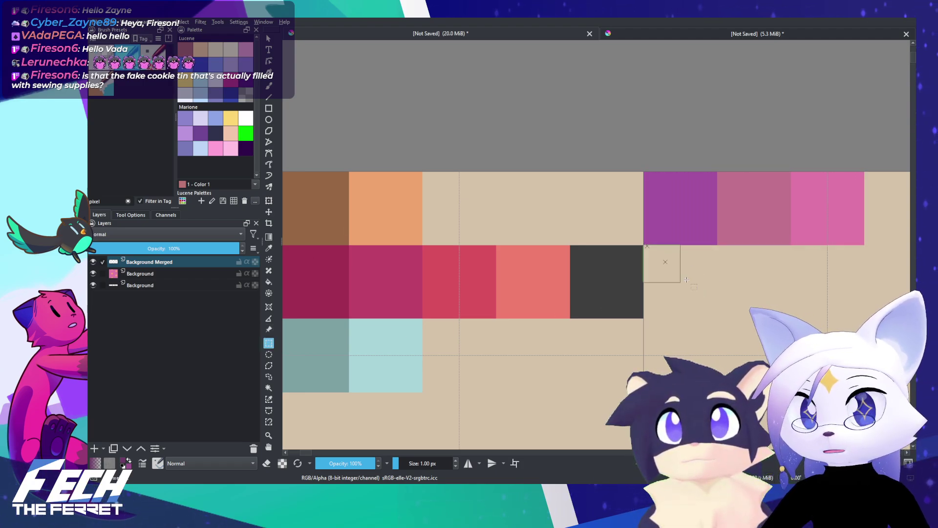
Step: Fill the second-row cell beside the dark grey swatch with the sampled dark purple
drag(686, 280, 719, 312)
key(ctrl+v)
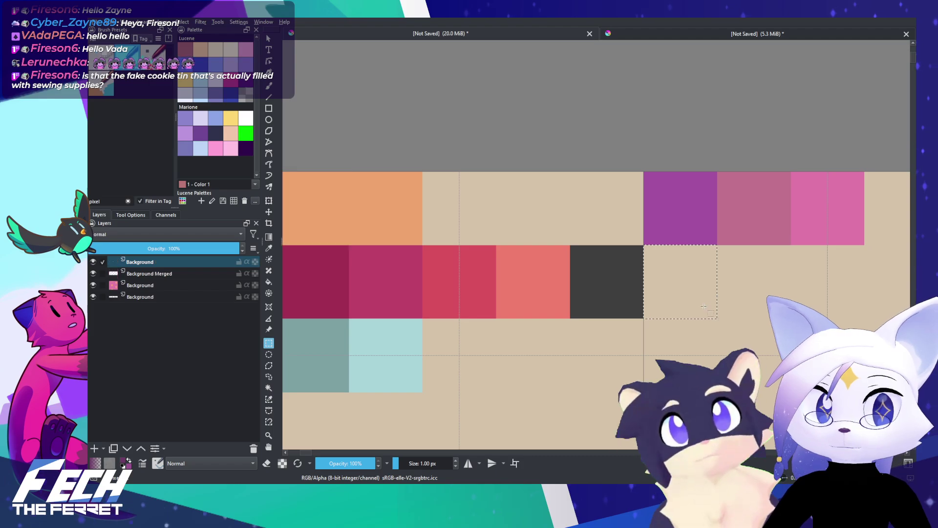
key(ctrl+z)
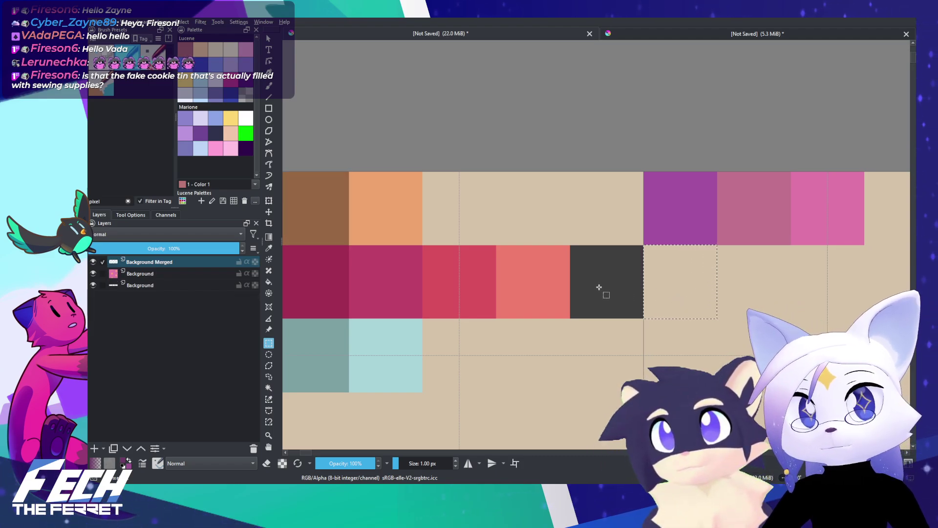
key(shift+BackSpace)
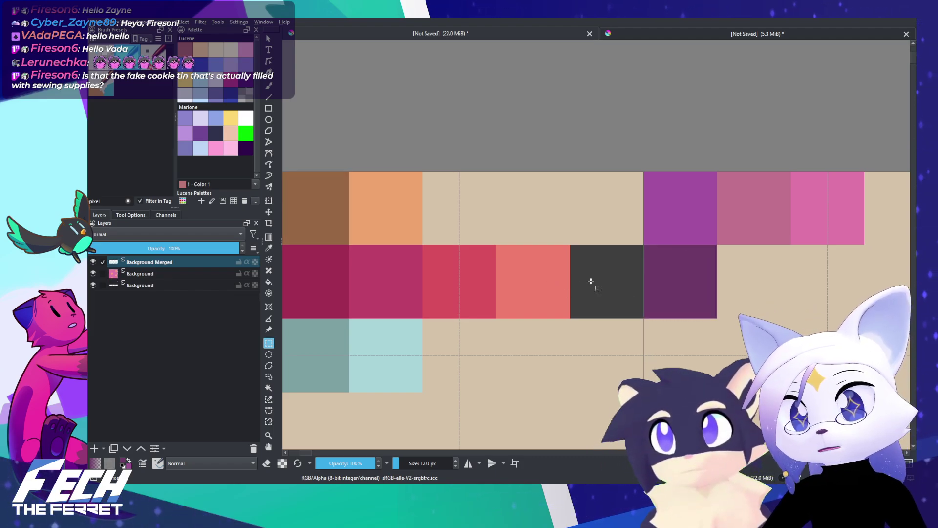
Step: Move the dark purple swatch into the first row, directly beside the orange swatch
drag(664, 232, 640, 235)
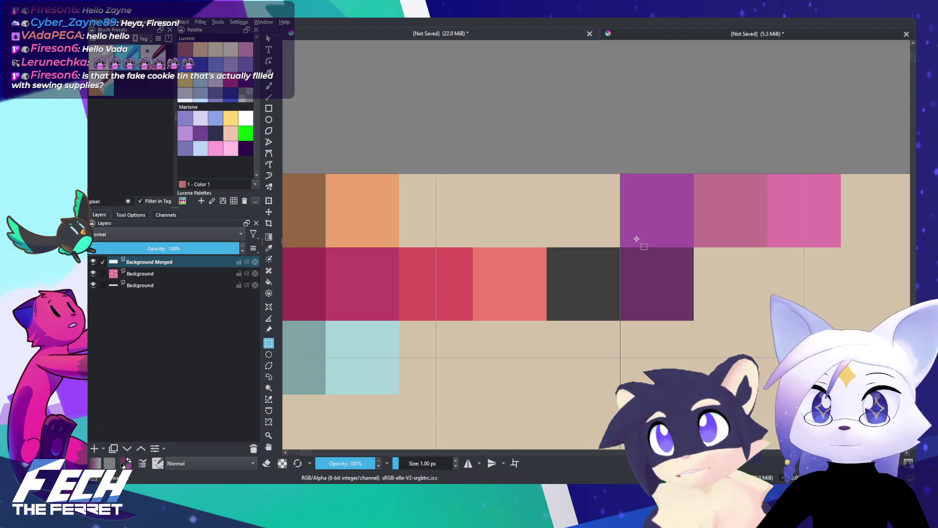
scroll(616, 267, up, 1)
drag(590, 267, 588, 270)
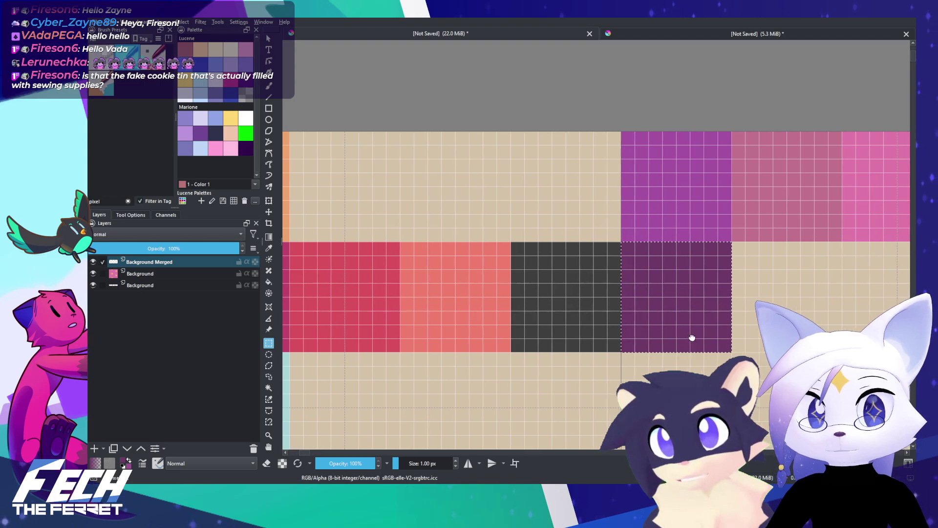
drag(692, 340, 762, 347)
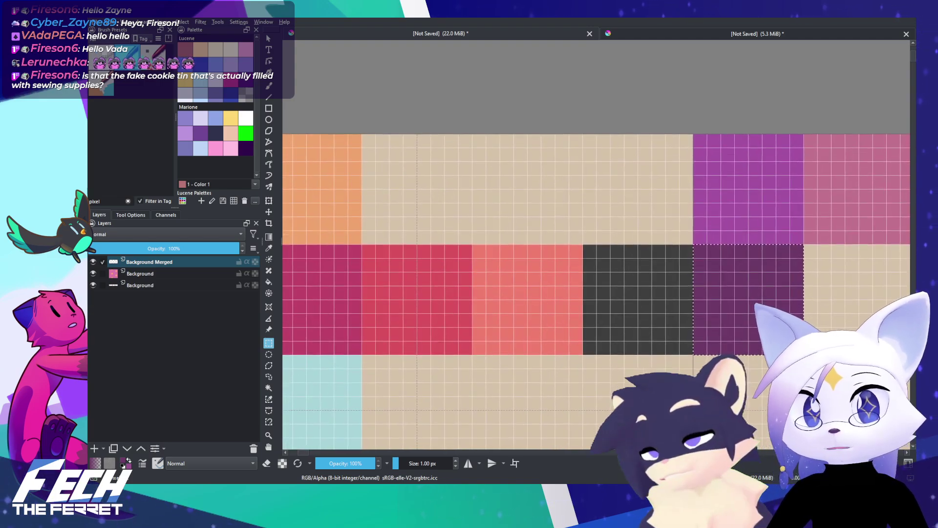
scroll(762, 346, down, 2)
drag(650, 271, 605, 260)
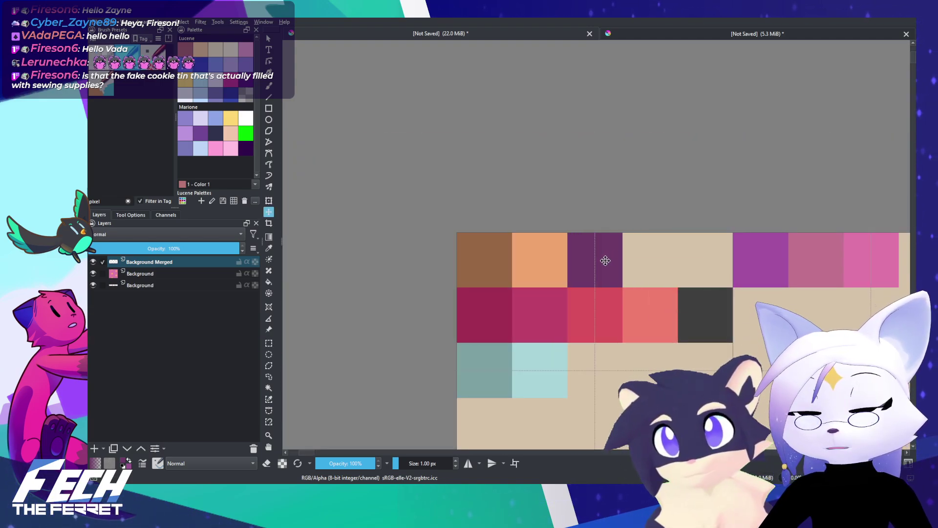
Step: Sample the mid purple and lighter orchid shades of the bench in the illustration as the two working colours
scroll(624, 269, down, 5)
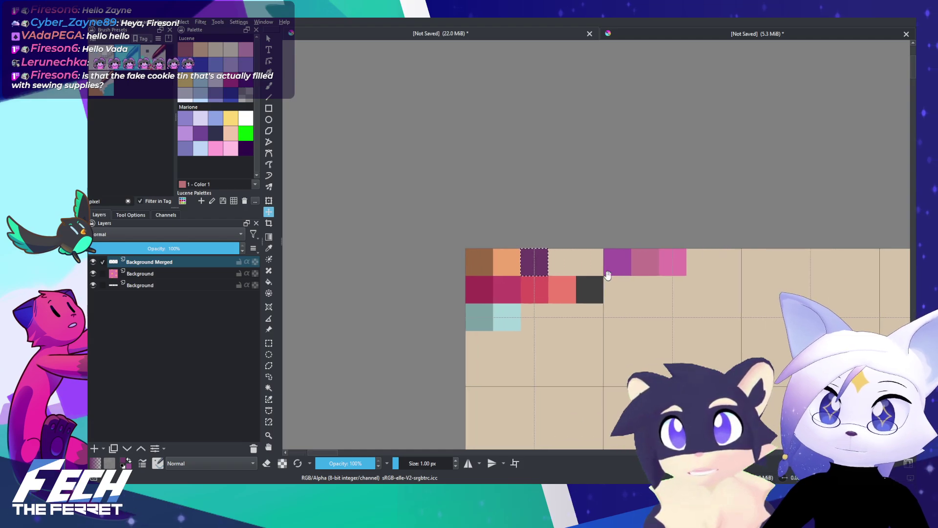
drag(778, 298, 611, 254)
scroll(696, 301, up, 7)
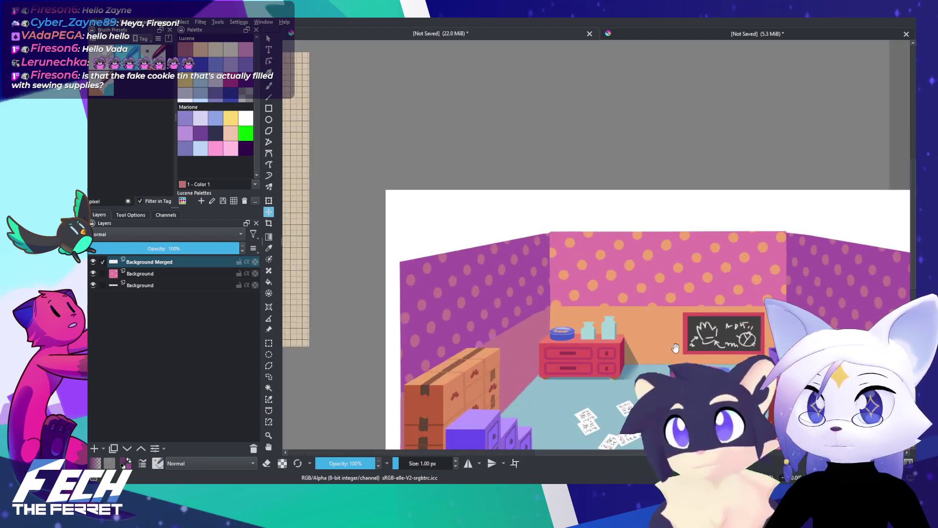
key(b)
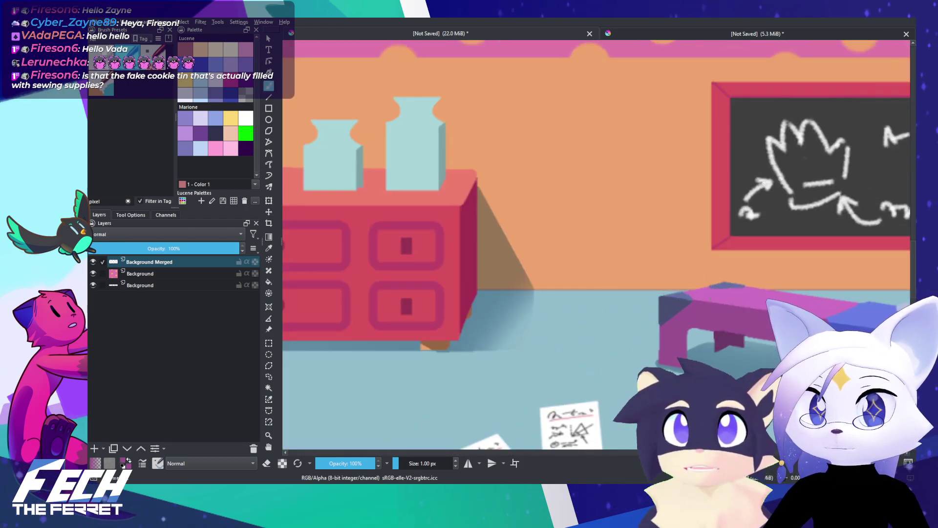
scroll(804, 327, down, 5)
drag(391, 220, 613, 257)
scroll(552, 210, up, 5)
drag(553, 205, 625, 350)
Step: Fill the first-row cell beside the dark purple swatch with the bench's mid purple
scroll(519, 241, down, 3)
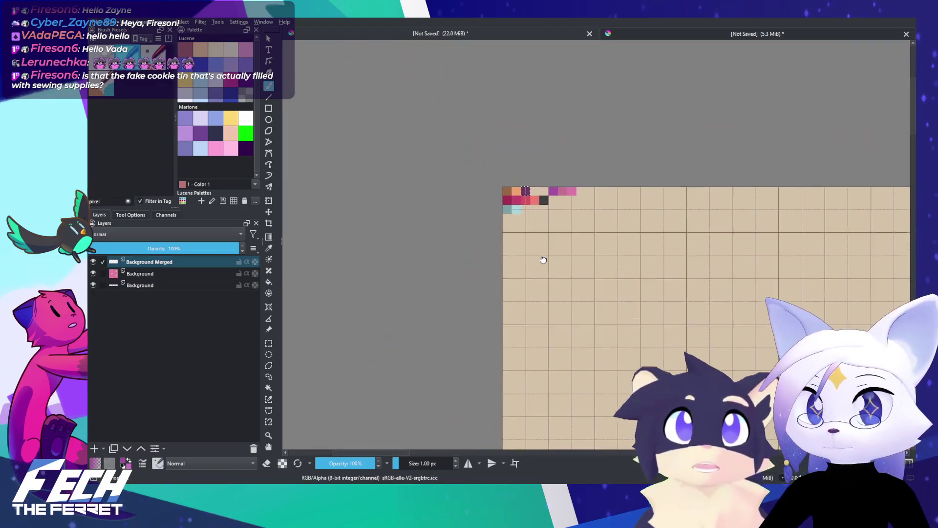
scroll(425, 239, up, 5)
drag(426, 238, 561, 297)
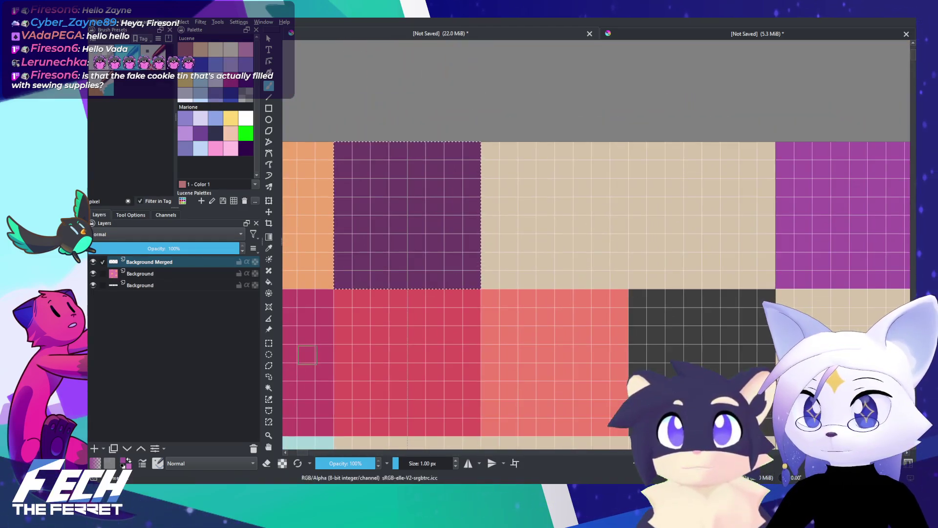
click(269, 343)
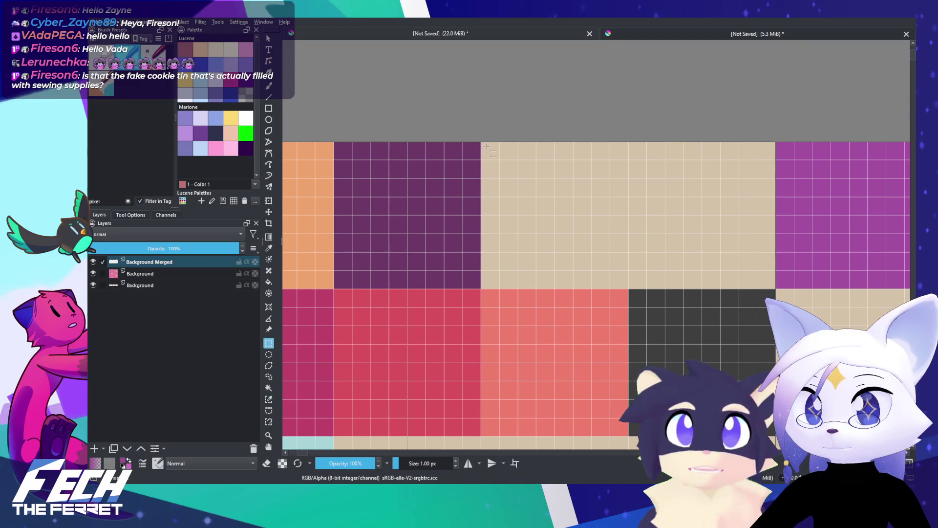
drag(486, 146, 503, 257)
key(BackSpace)
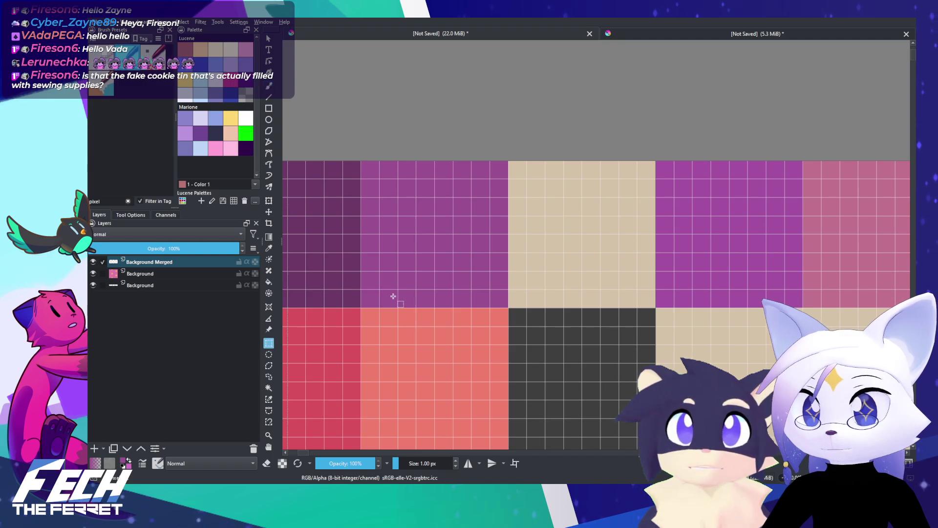
Step: Fill the cell below the pink swatch with mid purple and move it into the gap in the first row
scroll(654, 193, down, 2)
drag(689, 205, 548, 209)
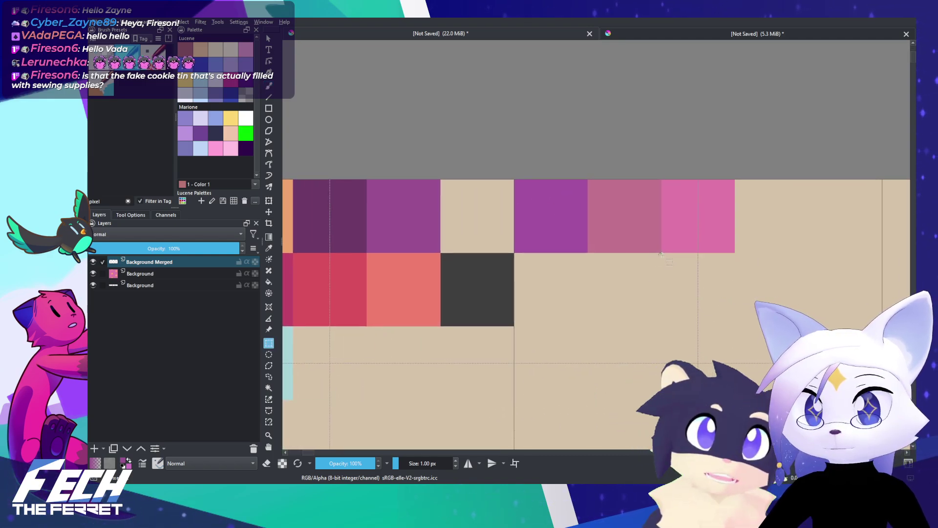
drag(733, 319, 732, 324)
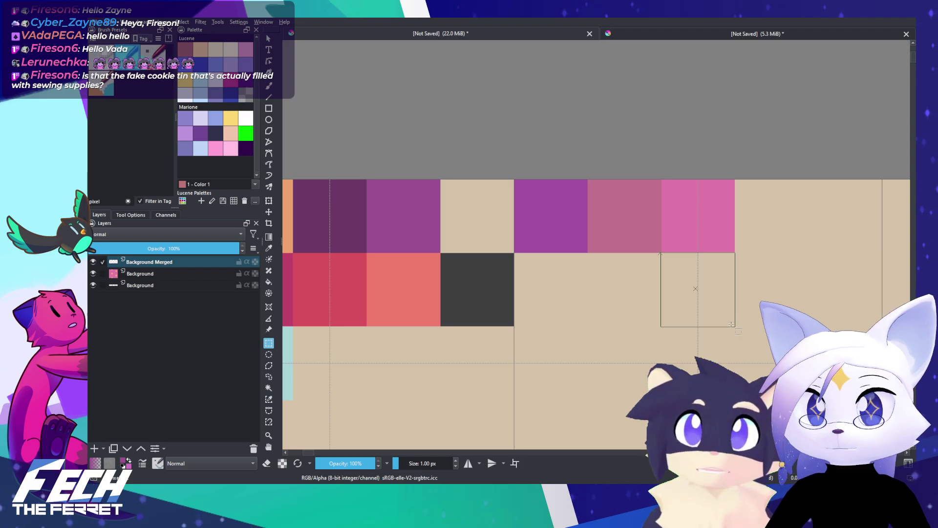
key(shift+BackSpace)
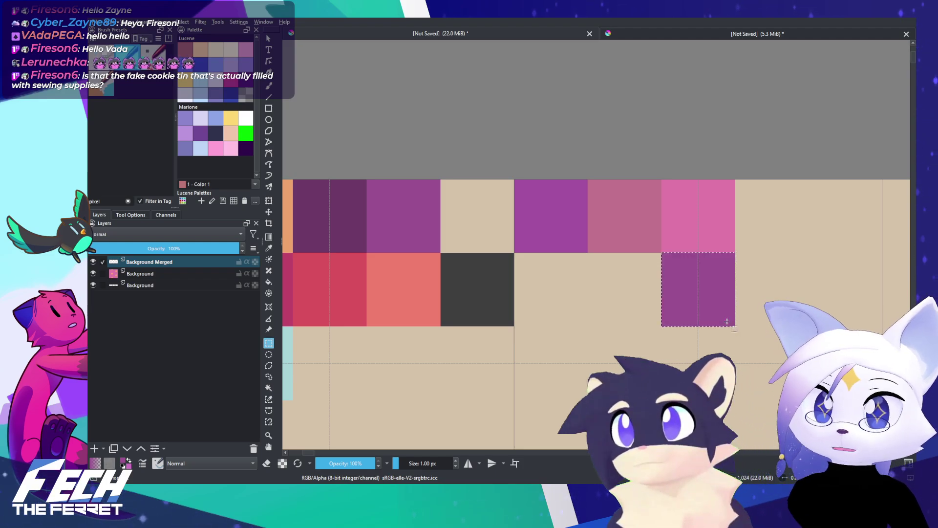
key(t)
drag(724, 321, 507, 248)
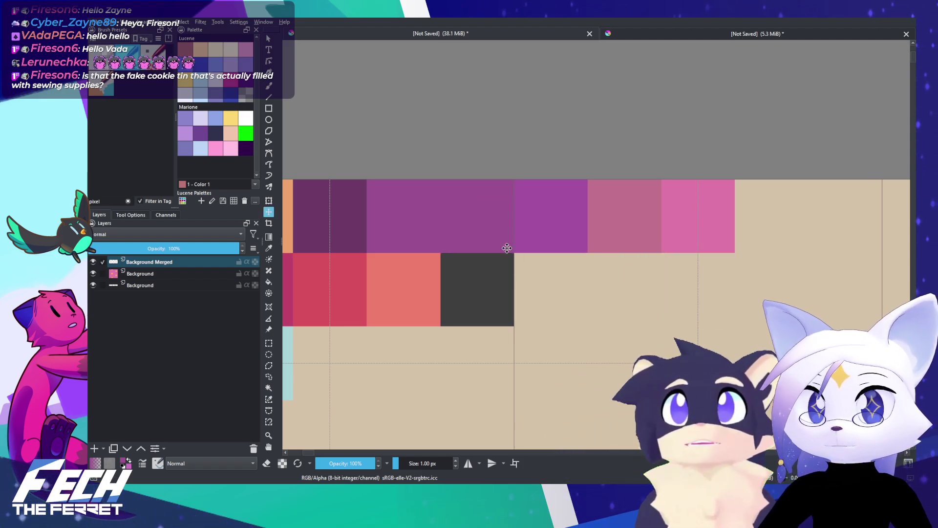
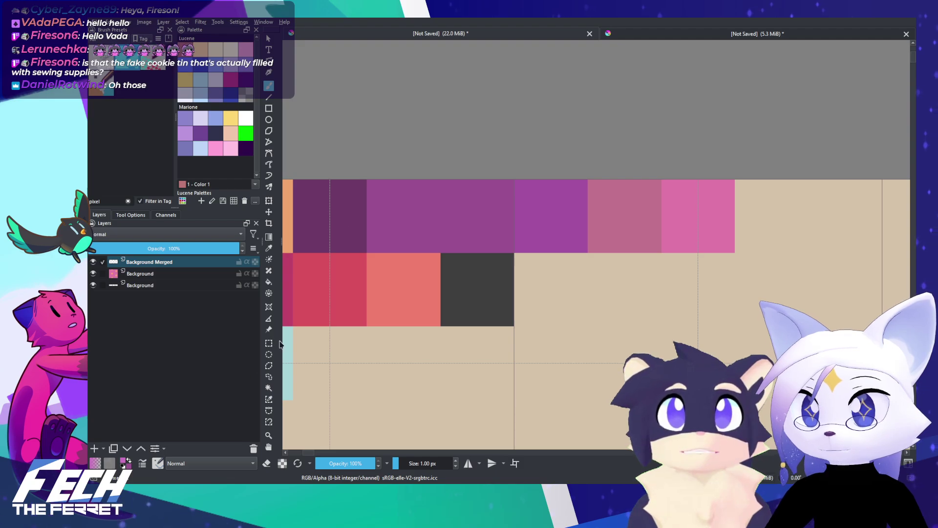
Step: Move the bright purple swatch one cell left, over the second mid purple cell
scroll(486, 250, up, 2)
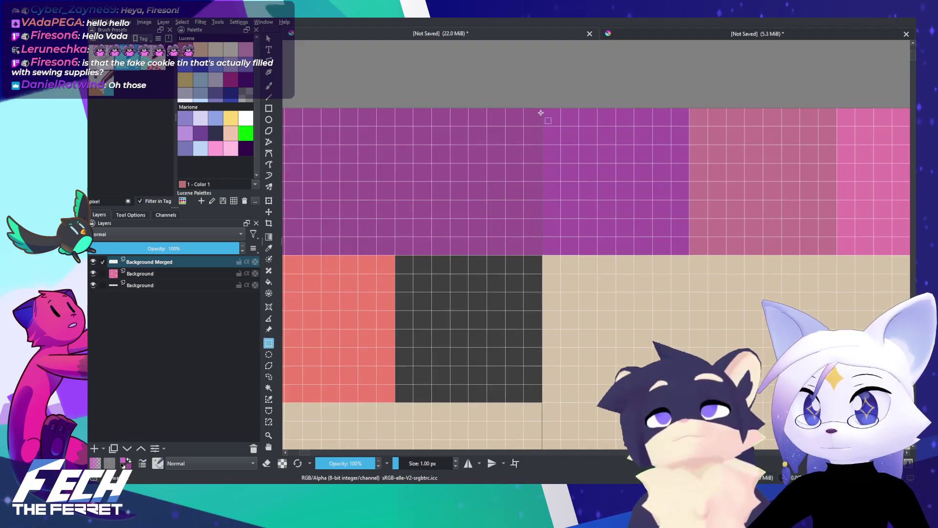
mouse_move(555, 121)
mouse_down()
mouse_move(688, 250)
mouse_move(508, 233)
mouse_up()
key(t)
Step: Fill the empty first-row cell between the bright purple and mauve swatches with the bench's light orchid
key(b)
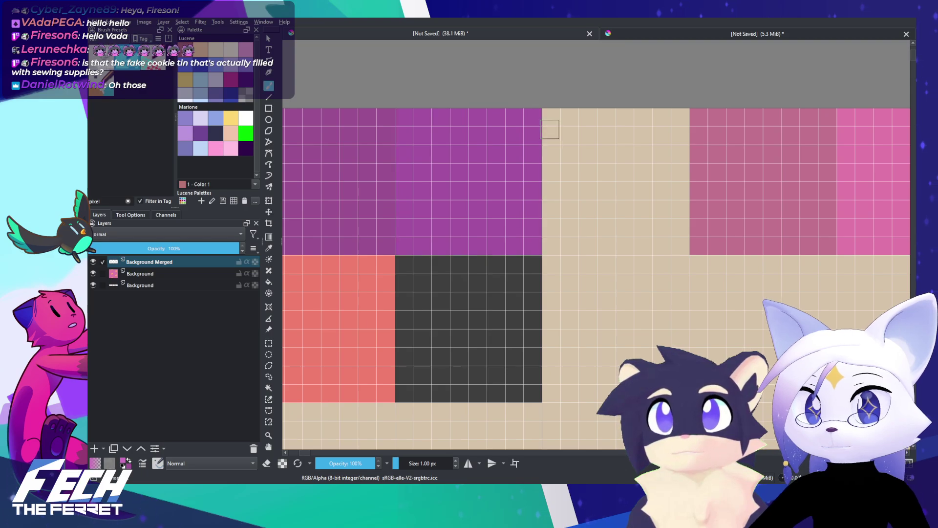
mouse_move(551, 114)
mouse_down()
mouse_move(557, 238)
mouse_move(674, 237)
mouse_move(676, 120)
mouse_move(572, 119)
mouse_move(575, 225)
mouse_move(637, 233)
mouse_move(666, 222)
mouse_move(652, 134)
mouse_move(585, 136)
mouse_move(590, 195)
mouse_move(639, 204)
mouse_move(630, 150)
mouse_move(633, 189)
mouse_move(625, 173)
mouse_up()
key(f)
click(593, 156)
key(ctrl+z)
key(b)
scroll(621, 186, down, 3)
scroll(611, 197, down, 3)
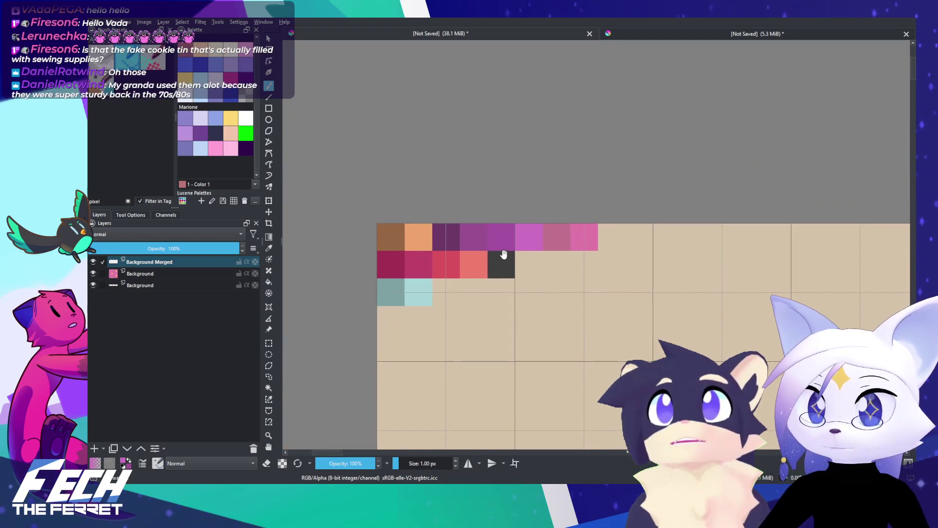
Step: Move the mauve swatch to the other side of the pink swatch in the first row
scroll(492, 255, up, 3)
mouse_move(490, 256)
mouse_down()
mouse_move(442, 273)
mouse_move(517, 262)
mouse_move(488, 267)
mouse_up()
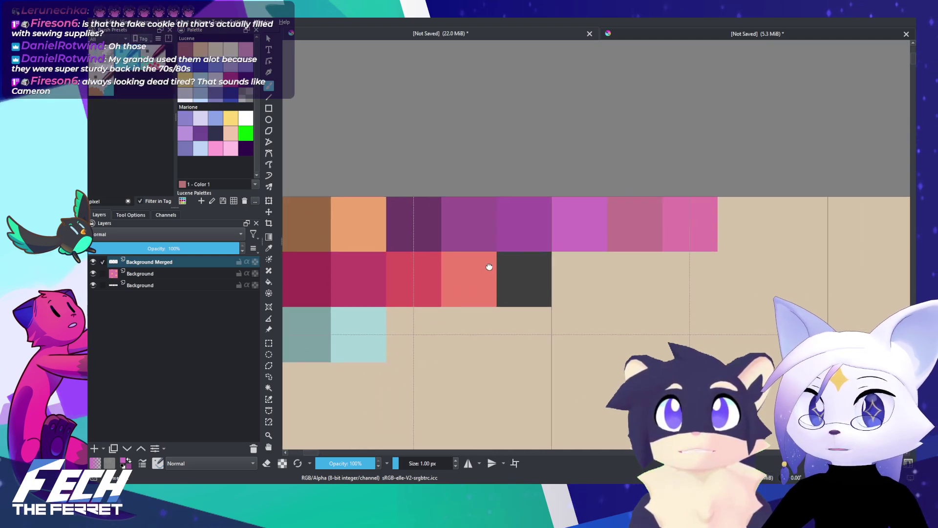
click(268, 343)
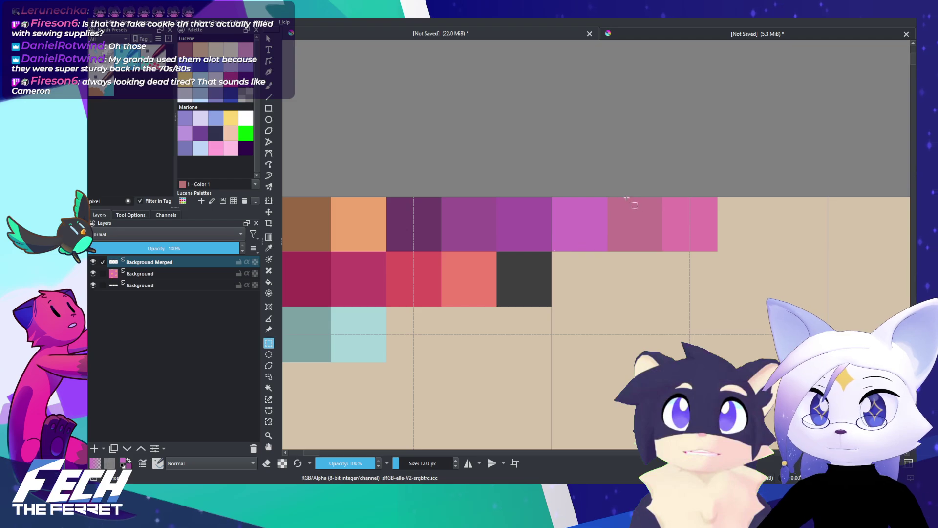
mouse_move(610, 197)
mouse_down()
mouse_move(662, 251)
mouse_move(408, 273)
mouse_move(370, 286)
mouse_move(645, 245)
mouse_move(656, 233)
mouse_move(684, 260)
mouse_move(770, 231)
mouse_move(763, 231)
mouse_up()
key(t)
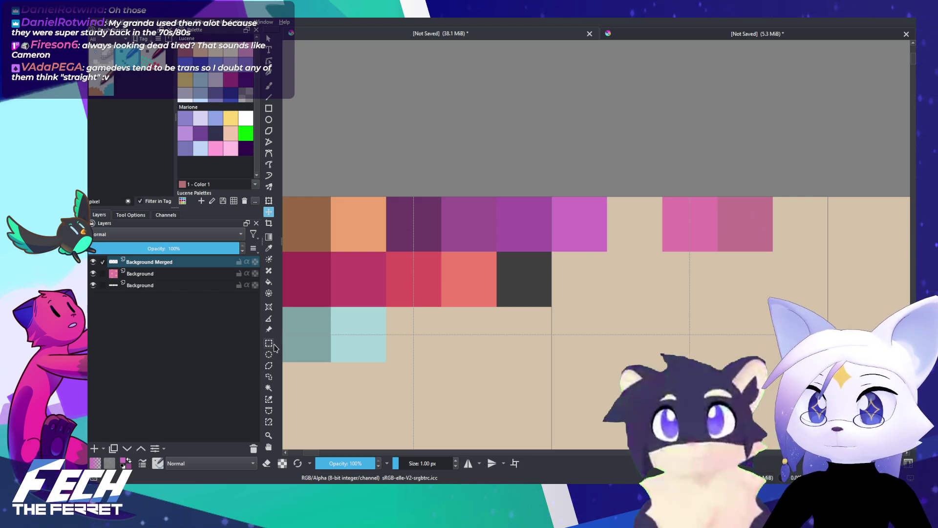
Step: Move the pink and mauve swatches together one cell left to close the gap beside the orchid swatch
drag(535, 294, 432, 312)
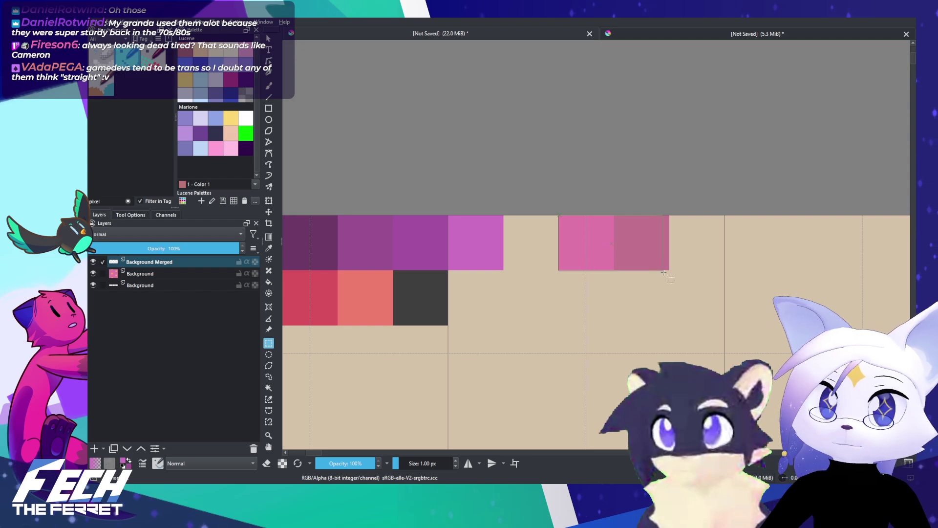
key(t)
drag(624, 264, 567, 265)
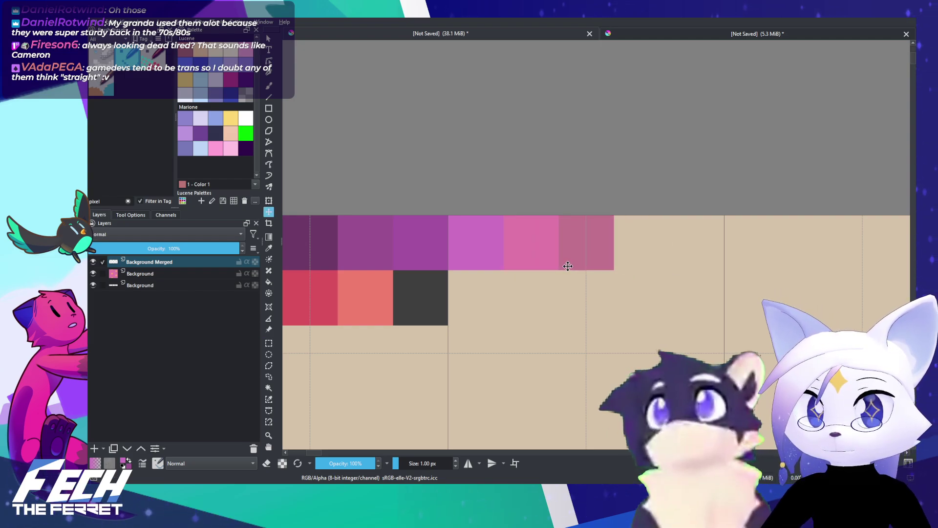
scroll(542, 300, down, 4)
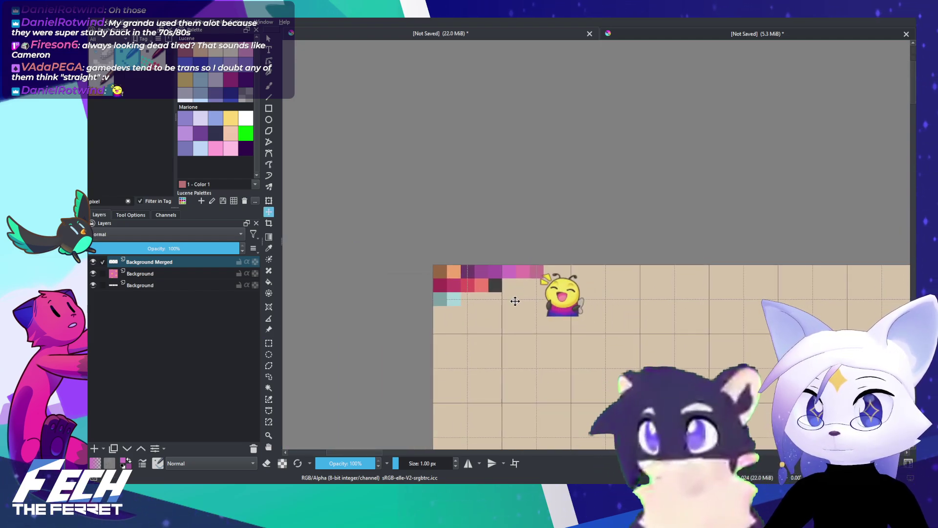
Step: Rotate the pink and mauve swatch pair half a turn so mauve comes first, and place it in the second row beside the dark grey swatch
drag(510, 294, 531, 292)
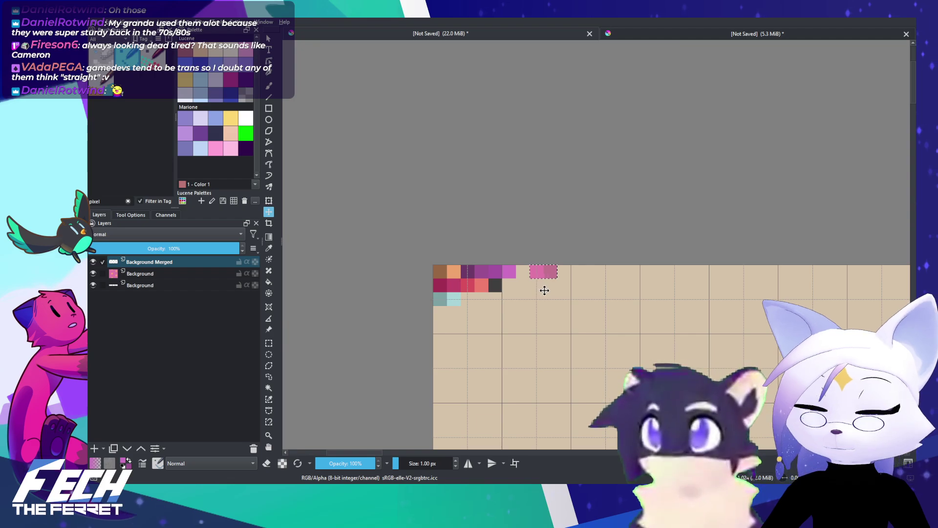
scroll(544, 290, up, 2)
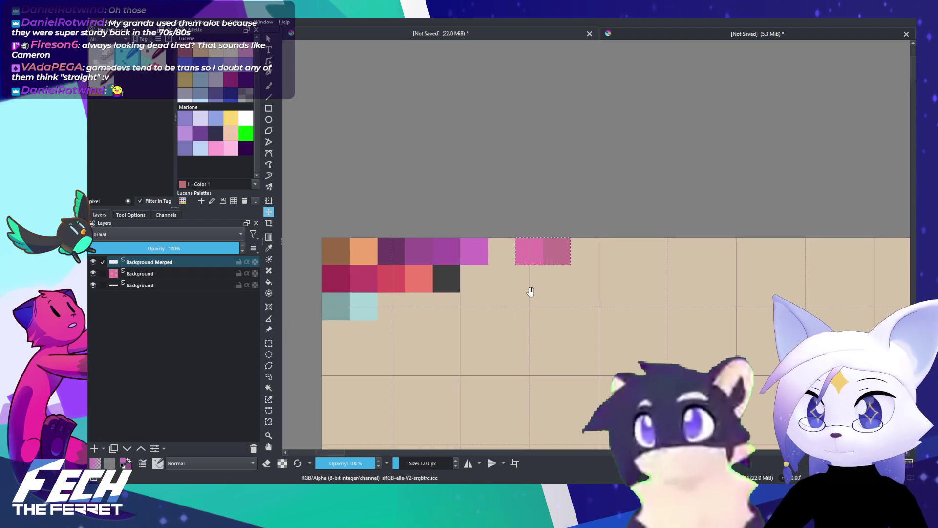
key(ctrl+t)
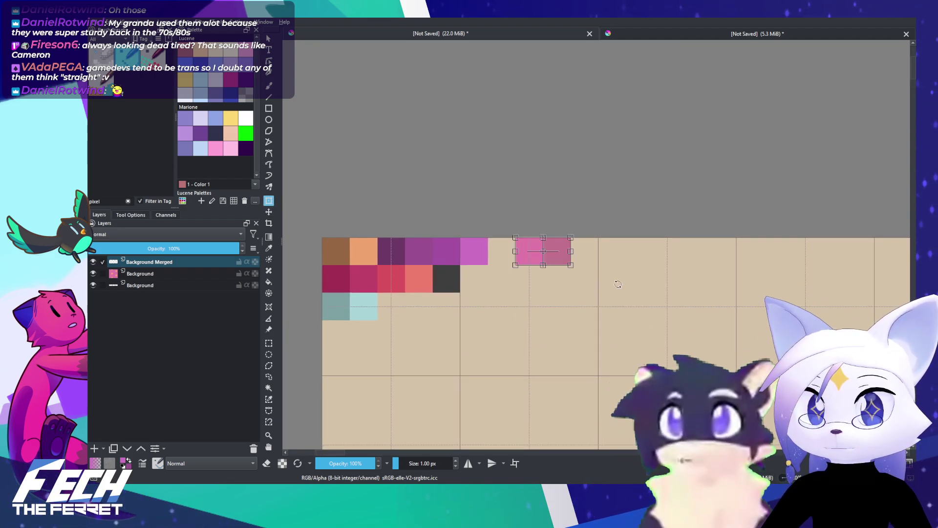
scroll(583, 288, up, 2)
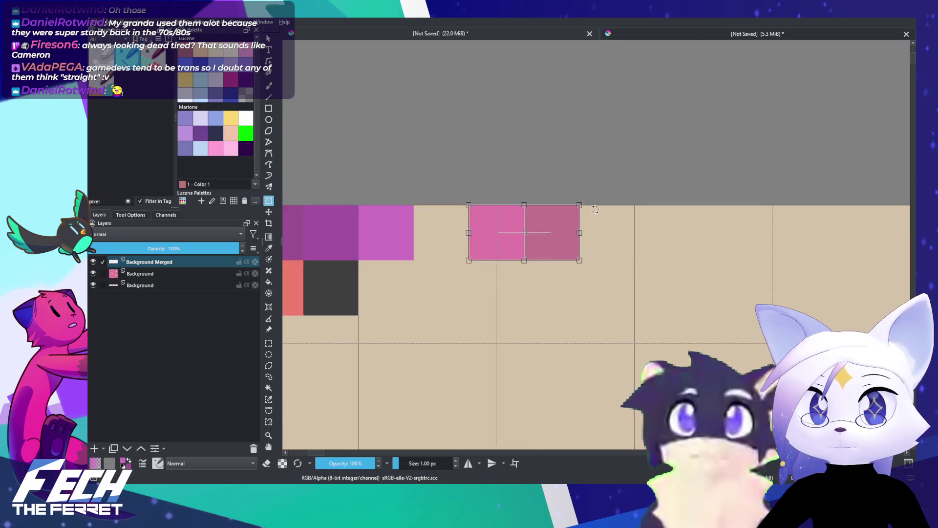
drag(588, 205, 425, 272)
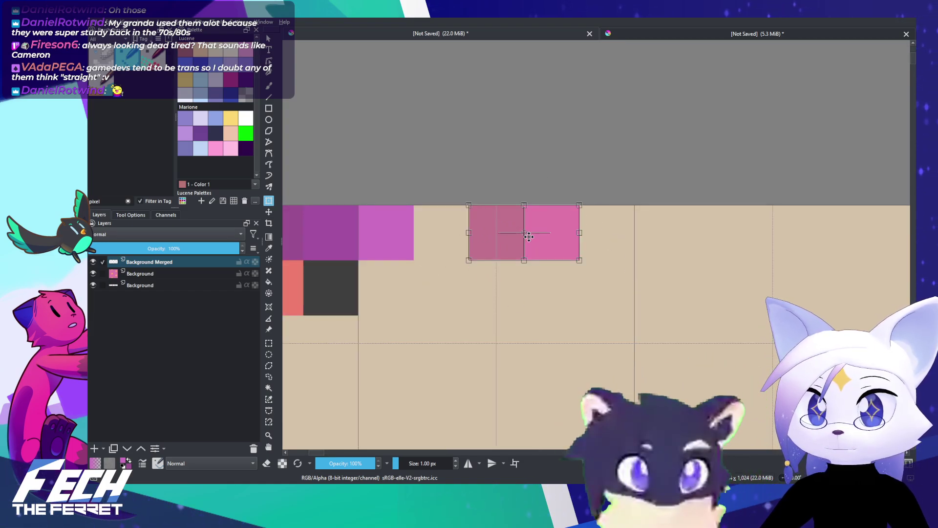
drag(528, 236, 400, 290)
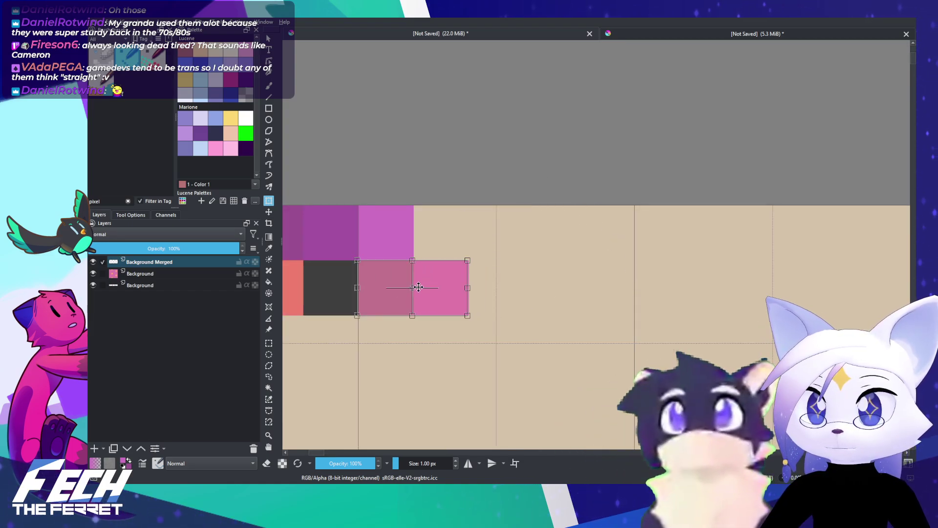
key(Return)
Step: Move the dark grey swatch from the second row to the first row, directly after the light orchid swatch
drag(337, 287, 447, 285)
scroll(393, 290, down, 1)
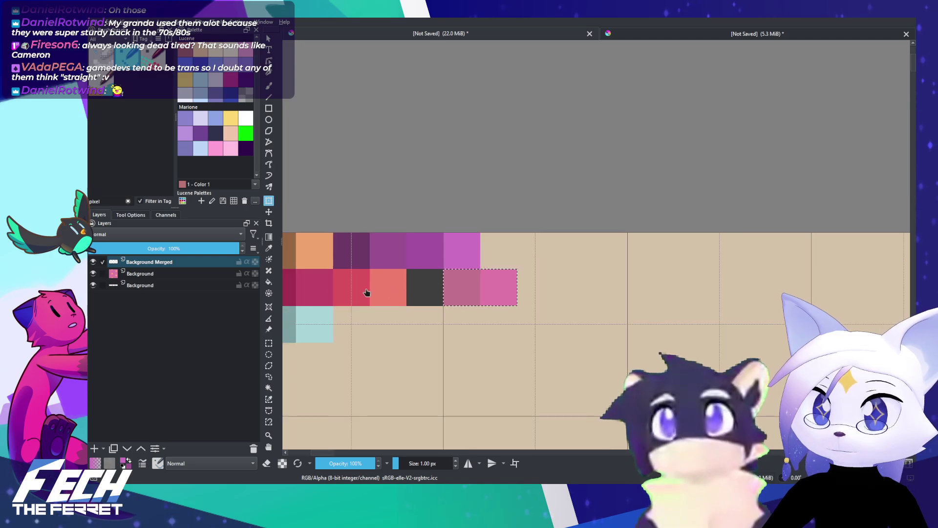
scroll(409, 313, up, 1)
scroll(409, 312, up, 3)
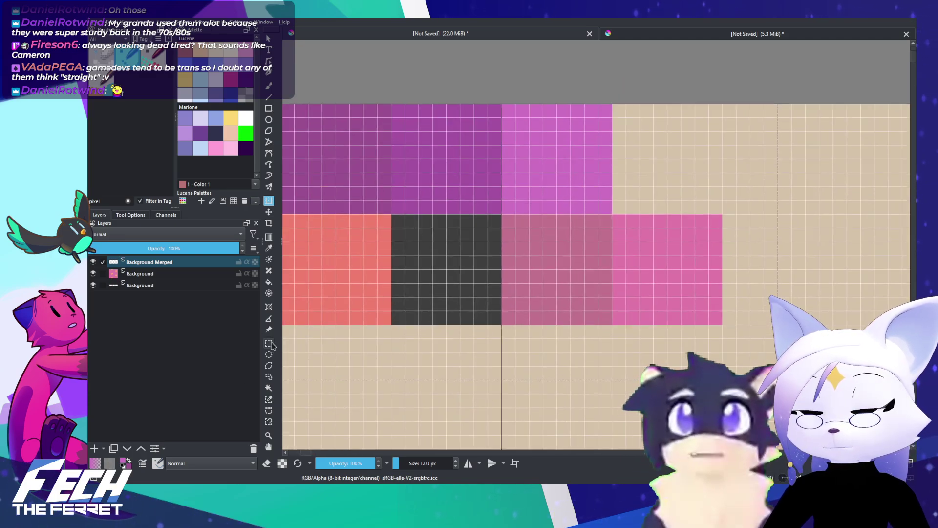
drag(404, 221, 499, 323)
key(t)
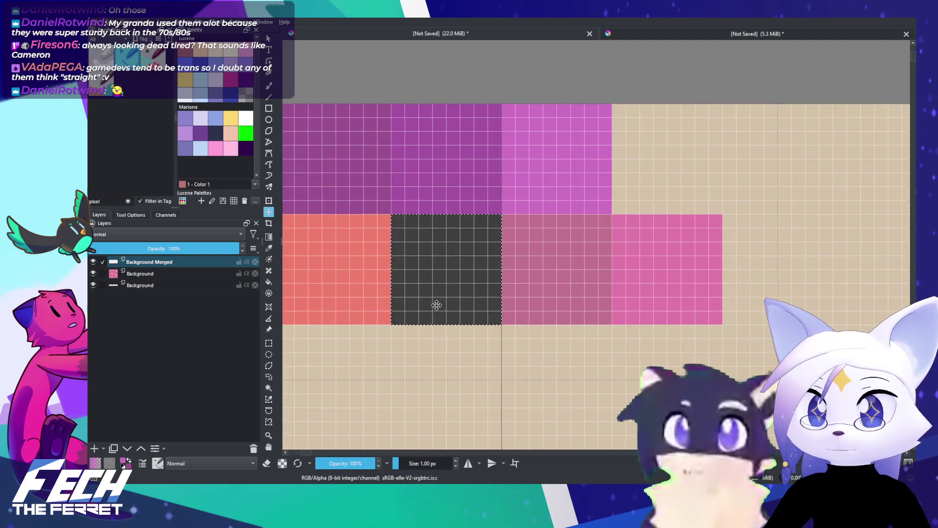
drag(438, 303, 658, 188)
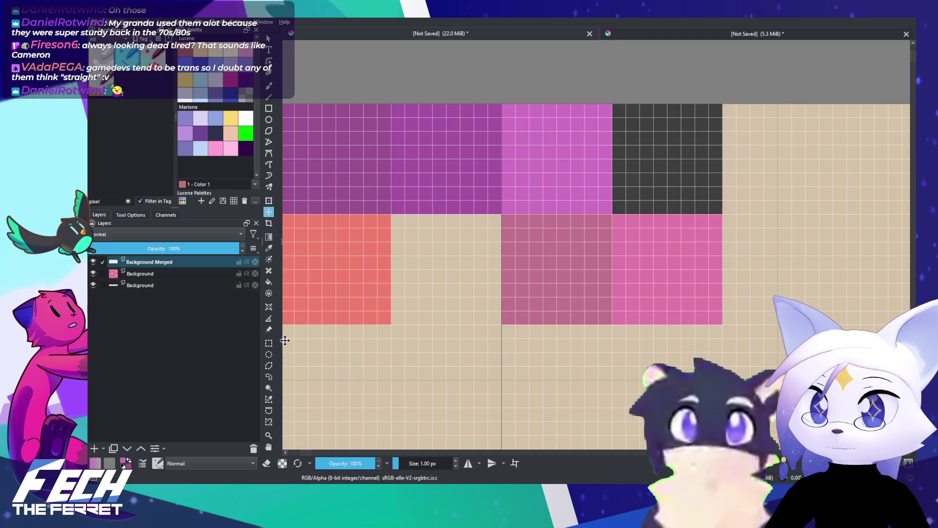
Step: Move the mauve and pink swatches together one cell left in the second row, closing the gap beside the coral swatch
click(268, 343)
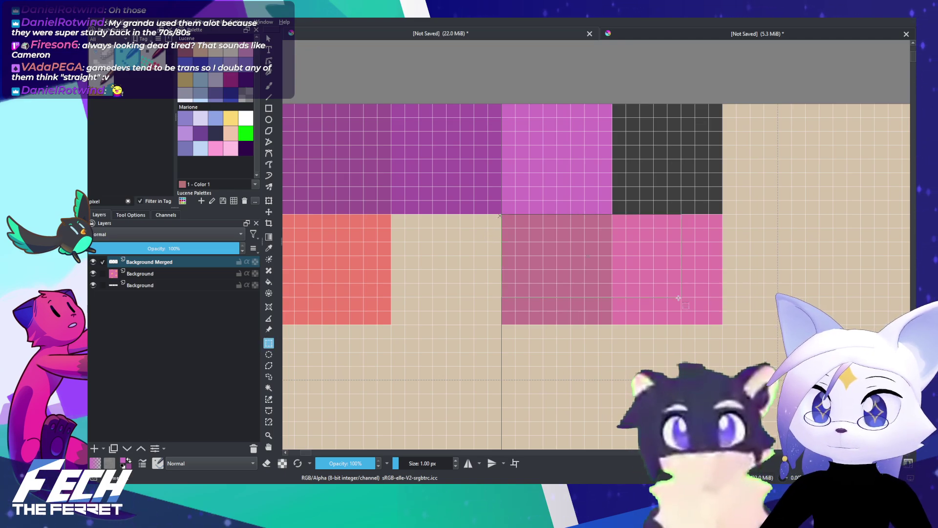
drag(678, 298, 722, 325)
key(t)
drag(660, 301, 551, 302)
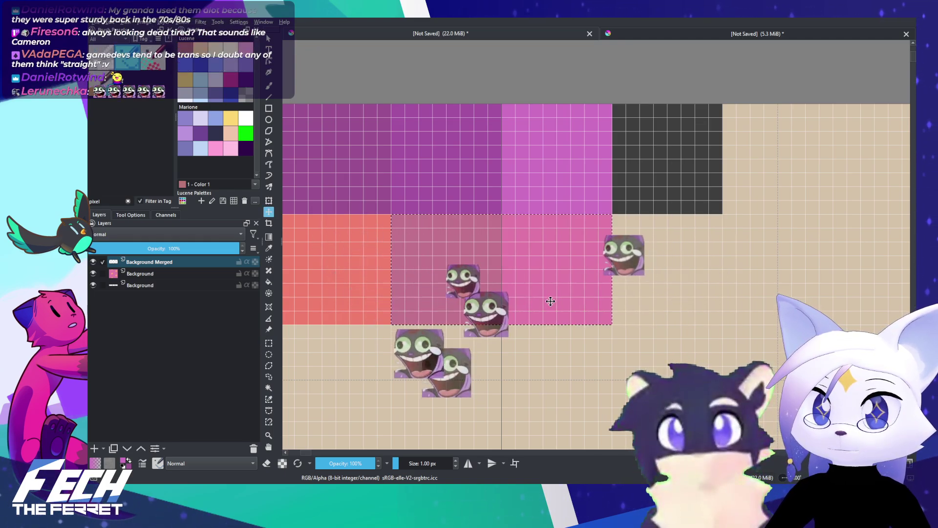
Step: Sample the dark and lighter slate blues from the end corner of the bench in the bedroom illustration
scroll(547, 296, down, 10)
drag(717, 356, 578, 242)
scroll(630, 273, down, 4)
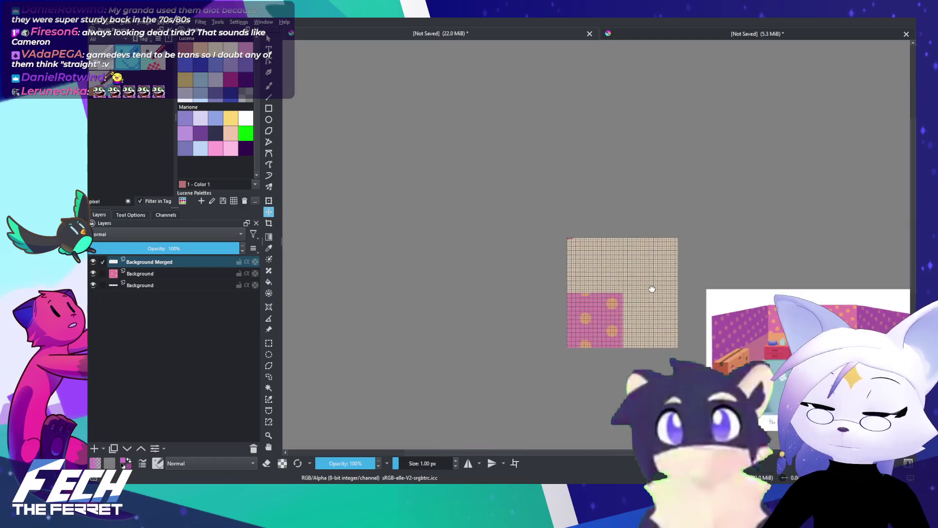
scroll(652, 288, up, 3)
scroll(675, 272, down, 1)
scroll(635, 245, up, 3)
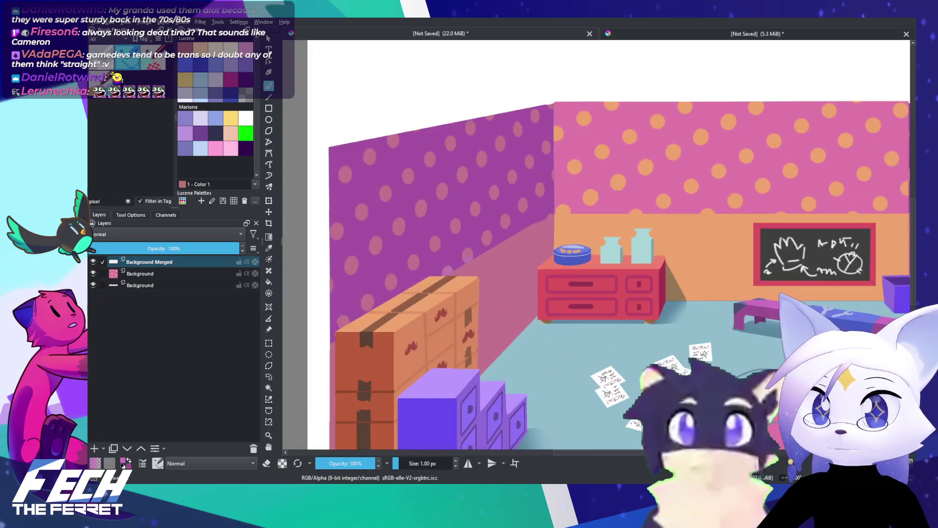
scroll(602, 223, down, 6)
scroll(602, 223, up, 6)
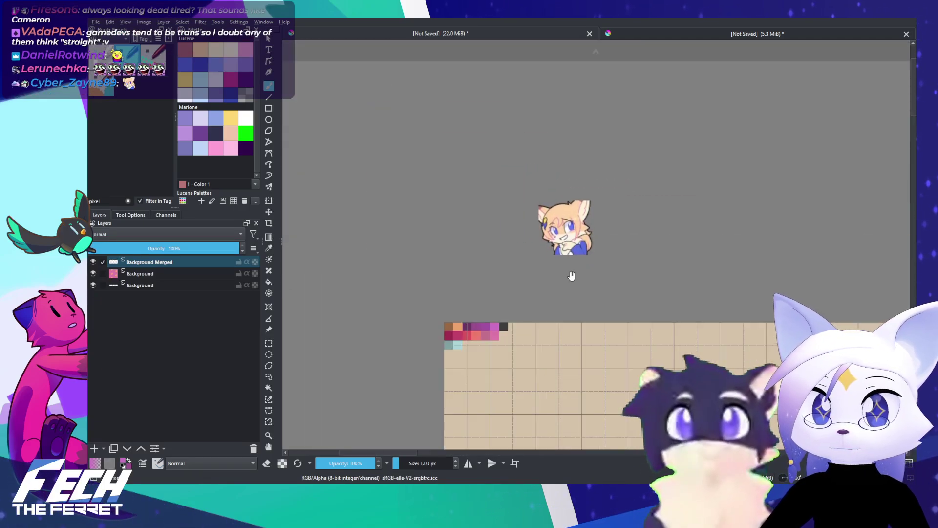
drag(655, 296, 466, 190)
drag(608, 237, 356, 89)
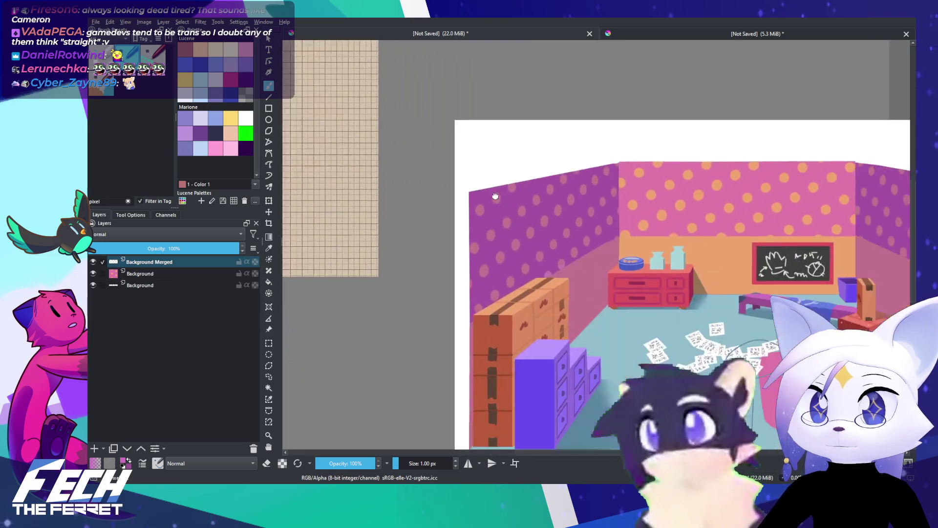
drag(494, 197, 357, 133)
scroll(503, 218, up, 1)
scroll(514, 213, up, 1)
drag(473, 239, 408, 245)
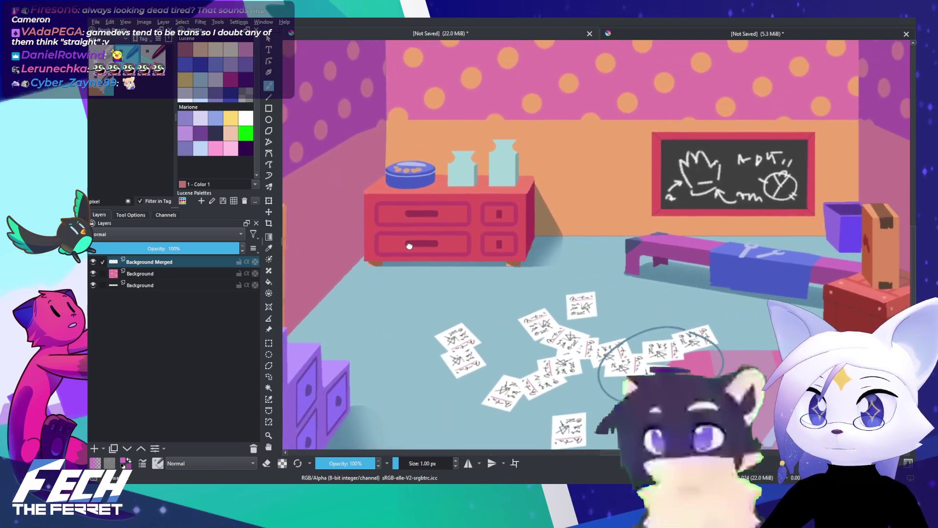
scroll(630, 243, up, 2)
drag(647, 243, 611, 239)
scroll(612, 239, up, 3)
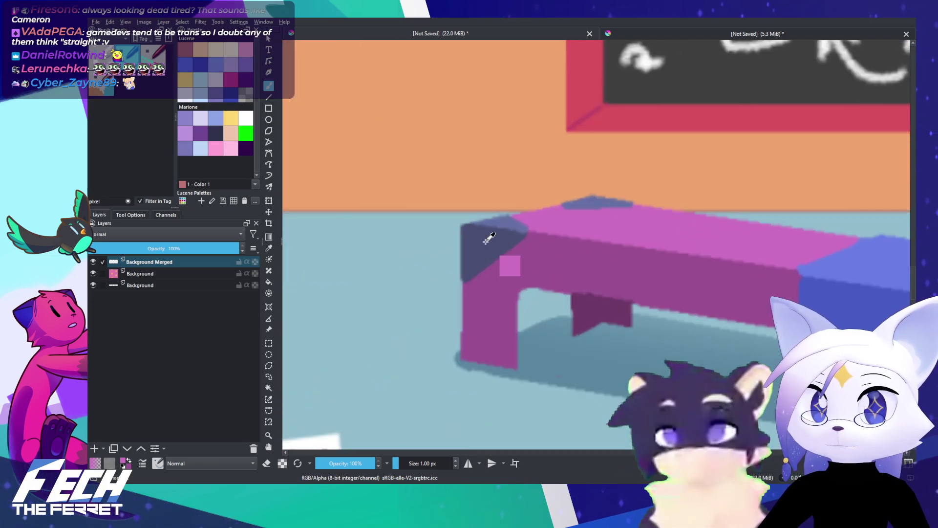
ctrl+click(507, 224)
Step: Fill the two first-row cells after the dark grey swatch with the bench corner's dark slate blue and lighter slate blue
scroll(506, 224, down, 5)
drag(440, 210, 618, 256)
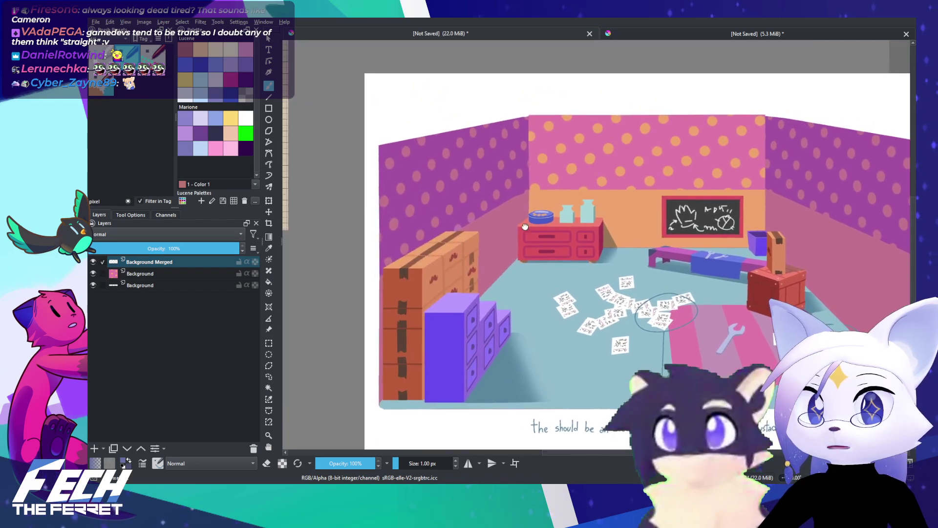
drag(333, 203, 670, 296)
drag(428, 190, 494, 238)
scroll(463, 212, down, 1)
drag(463, 212, 521, 245)
scroll(513, 235, up, 4)
scroll(488, 220, down, 3)
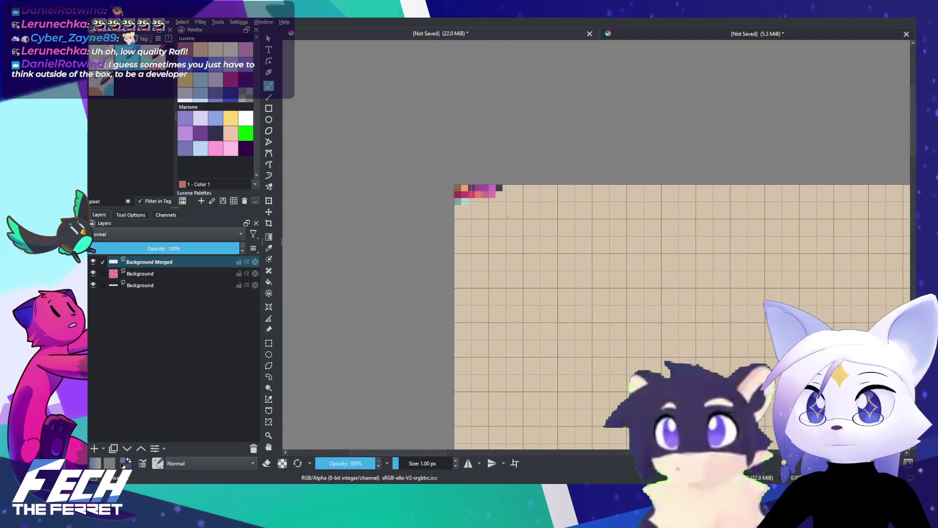
scroll(513, 185, up, 5)
scroll(517, 195, up, 4)
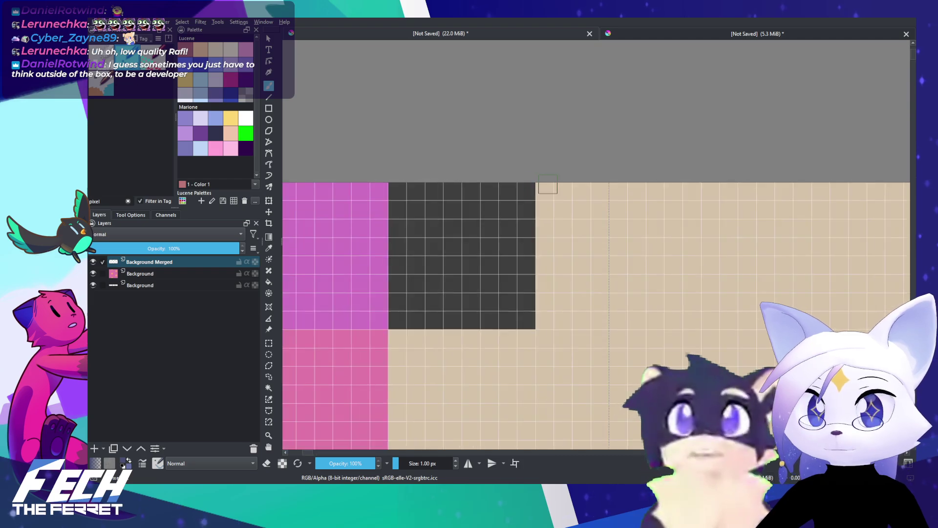
mouse_move(545, 188)
mouse_down()
mouse_move(546, 320)
mouse_move(667, 319)
mouse_move(677, 202)
mouse_move(557, 192)
mouse_move(562, 234)
mouse_move(630, 301)
mouse_move(589, 216)
mouse_move(589, 231)
mouse_move(619, 265)
mouse_move(582, 283)
mouse_up()
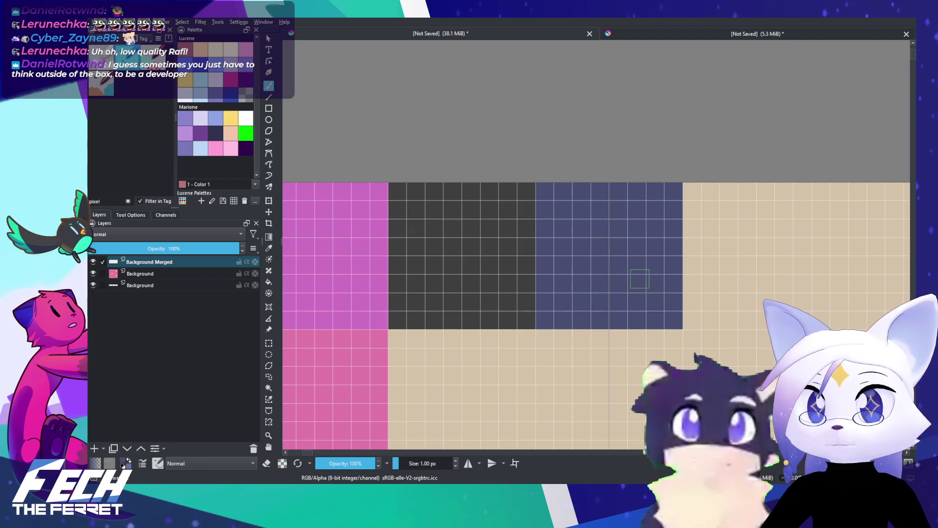
mouse_move(723, 218)
mouse_down()
mouse_move(608, 208)
mouse_move(581, 310)
mouse_move(705, 307)
mouse_move(701, 203)
mouse_move(593, 182)
mouse_move(595, 242)
mouse_move(630, 215)
mouse_move(617, 205)
mouse_up()
mouse_move(680, 293)
mouse_down()
mouse_move(684, 202)
mouse_move(624, 218)
mouse_move(639, 266)
mouse_move(614, 244)
mouse_move(637, 253)
mouse_move(665, 219)
mouse_move(665, 276)
mouse_move(695, 288)
mouse_move(479, 204)
mouse_up()
Step: Sample the dark and light blues of the cloth draped over the bench, and make the dark blue the active colour
scroll(562, 230, down, 12)
drag(817, 337, 568, 228)
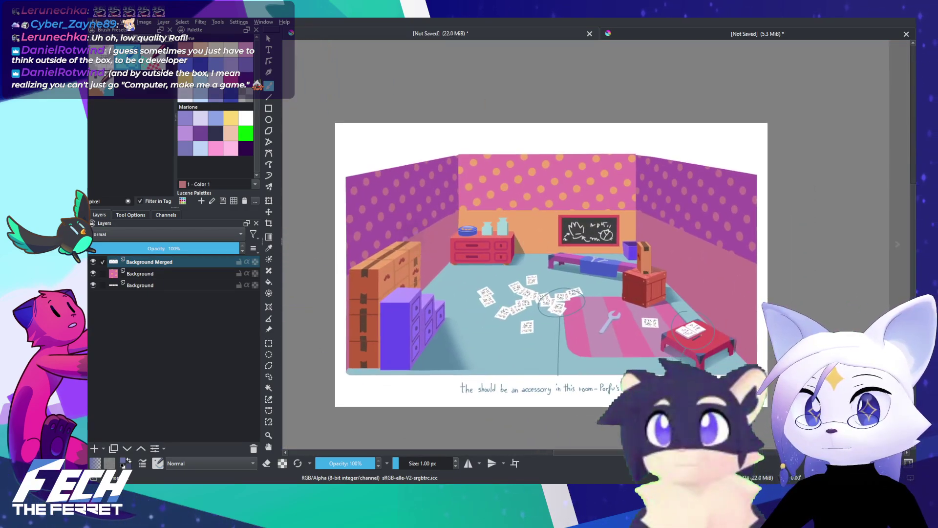
scroll(567, 229, up, 5)
scroll(519, 262, down, 2)
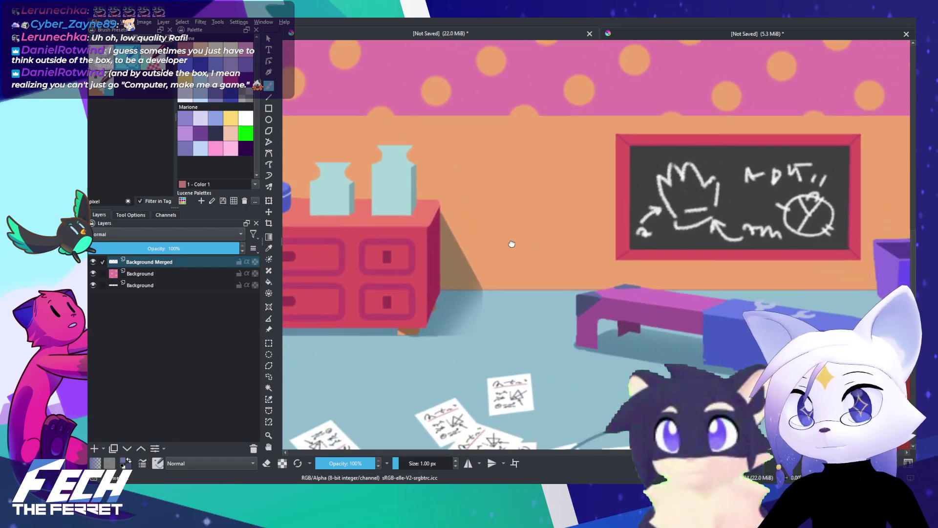
scroll(516, 267, up, 3)
drag(539, 273, 411, 234)
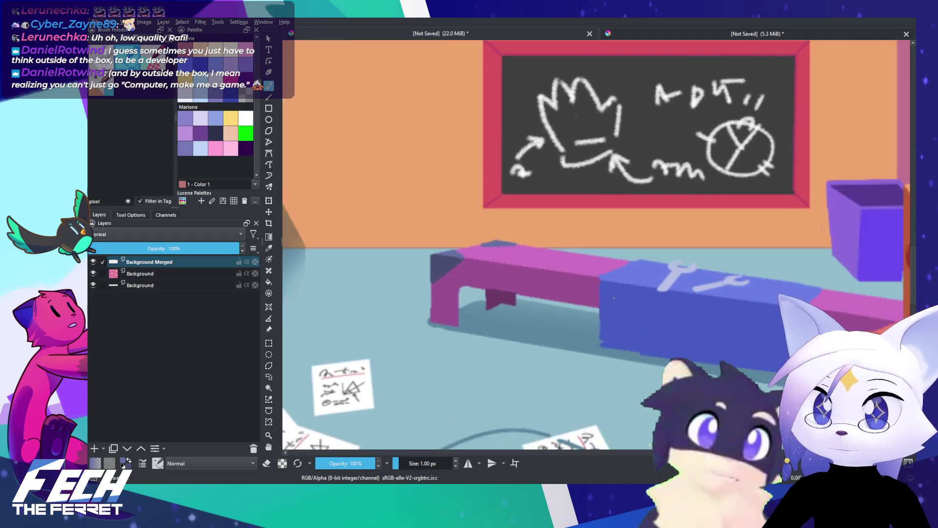
scroll(533, 237, down, 6)
drag(532, 237, 710, 308)
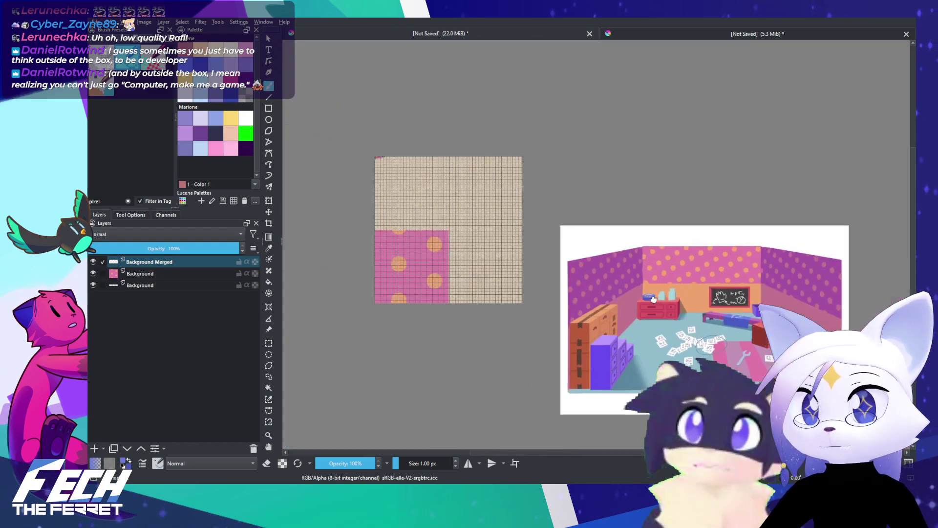
drag(391, 137, 597, 234)
scroll(597, 233, up, 5)
drag(597, 266, 523, 225)
mouse_move(600, 389)
mouse_down()
mouse_move(559, 304)
mouse_move(551, 238)
mouse_up()
key(x)
scroll(537, 222, up, 4)
drag(511, 200, 506, 251)
key(ctrl+z)
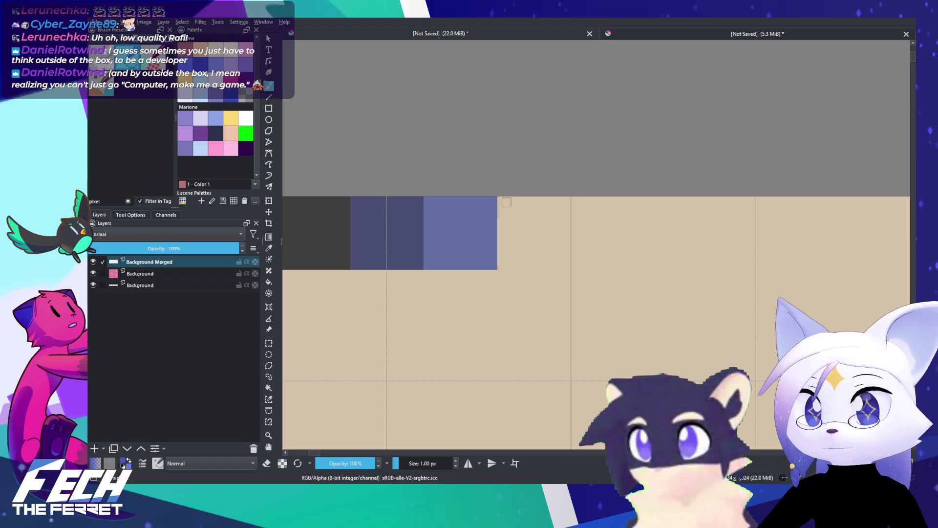
drag(507, 201, 510, 259)
key(ctrl+z)
Step: Fill the two second-row cells after the pink swatch with the cloth's dark blue and light blue
drag(422, 259, 637, 249)
mouse_move(537, 266)
mouse_down()
mouse_move(494, 269)
mouse_move(497, 326)
mouse_move(562, 324)
mouse_move(564, 268)
mouse_move(507, 309)
mouse_move(521, 322)
mouse_move(552, 311)
mouse_move(546, 264)
mouse_move(533, 302)
mouse_up()
click(542, 310)
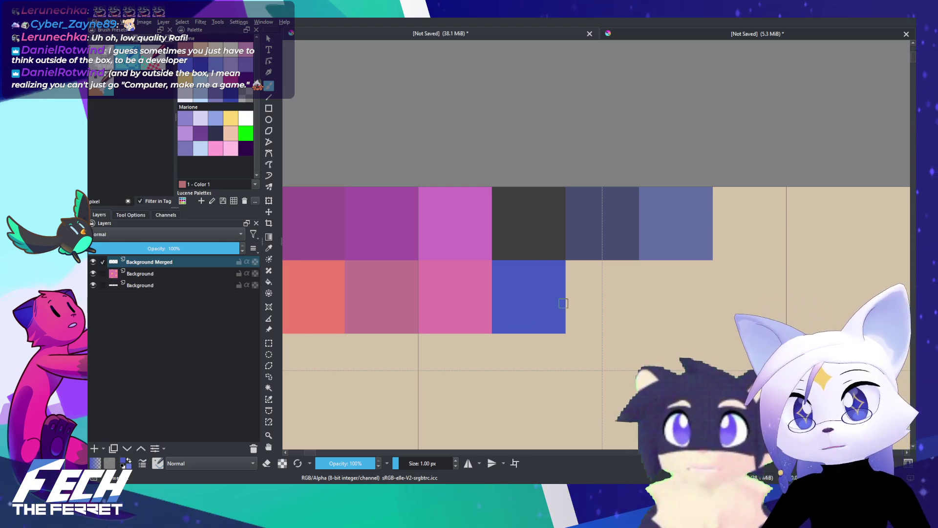
mouse_move(571, 266)
mouse_down()
mouse_move(574, 327)
mouse_move(633, 321)
mouse_move(632, 267)
mouse_move(580, 263)
mouse_move(578, 320)
mouse_move(605, 311)
mouse_move(589, 271)
mouse_move(588, 314)
mouse_move(589, 284)
mouse_move(595, 295)
mouse_move(607, 275)
mouse_move(623, 272)
mouse_move(626, 305)
mouse_move(614, 284)
mouse_move(614, 317)
mouse_up()
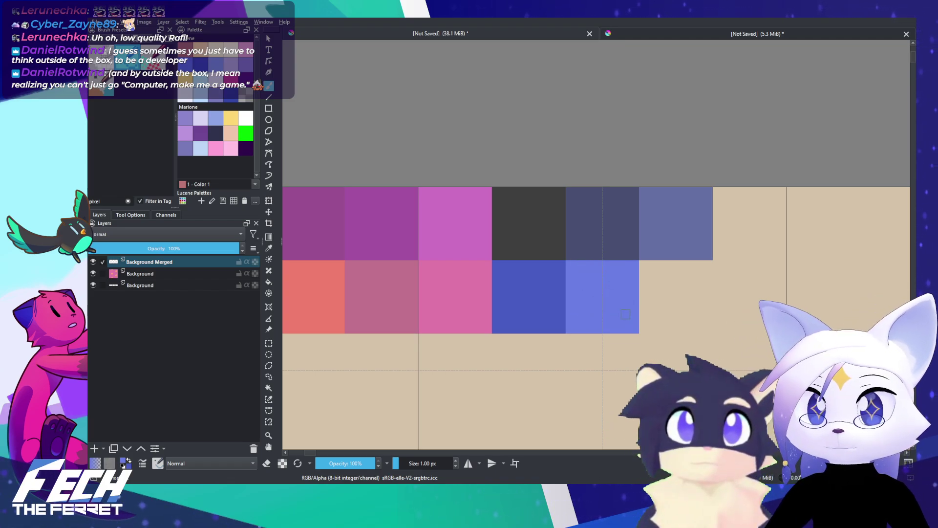
Step: Compare the bedroom illustration with the swatch grid to check which furniture and floor colours are still missing
scroll(625, 314, down, 6)
drag(720, 308, 542, 236)
scroll(694, 276, down, 3)
drag(694, 276, 514, 201)
scroll(640, 271, up, 5)
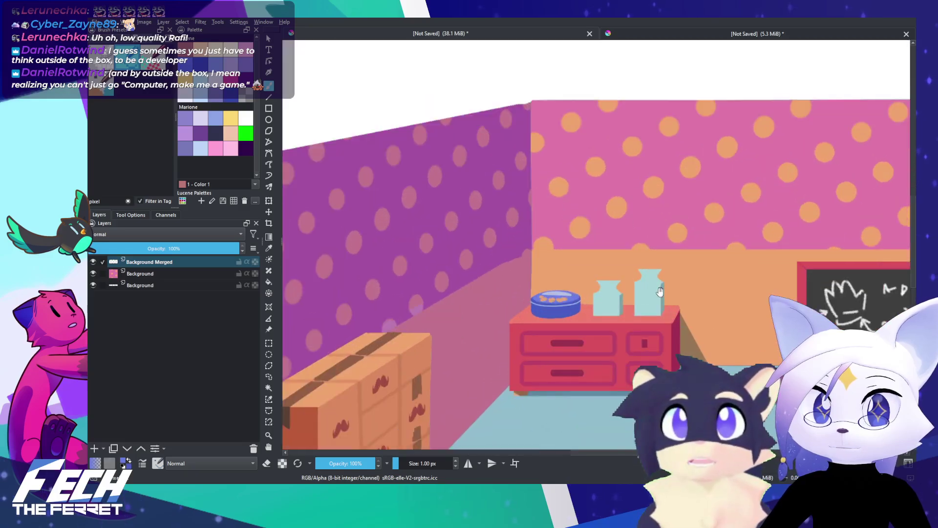
scroll(660, 291, down, 3)
scroll(587, 262, up, 3)
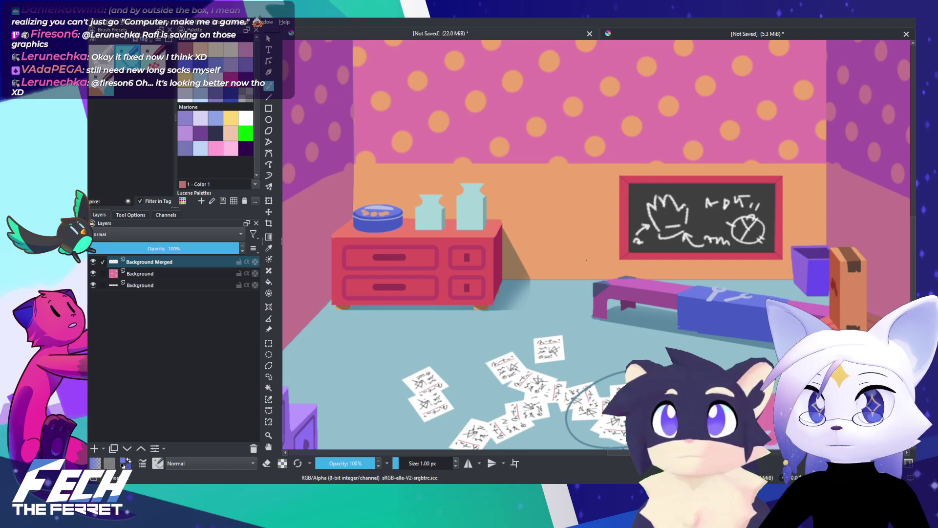
scroll(578, 267, down, 4)
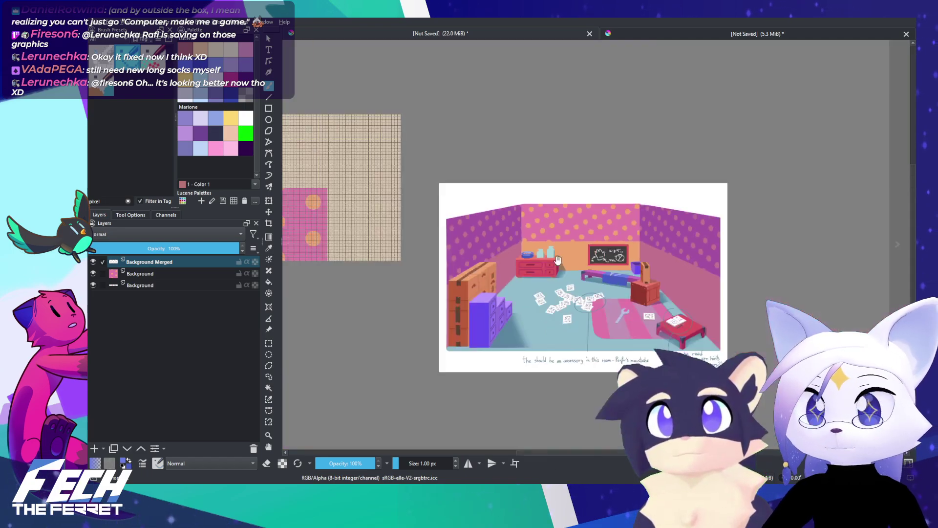
drag(578, 267, 576, 233)
scroll(630, 278, up, 3)
scroll(659, 290, up, 2)
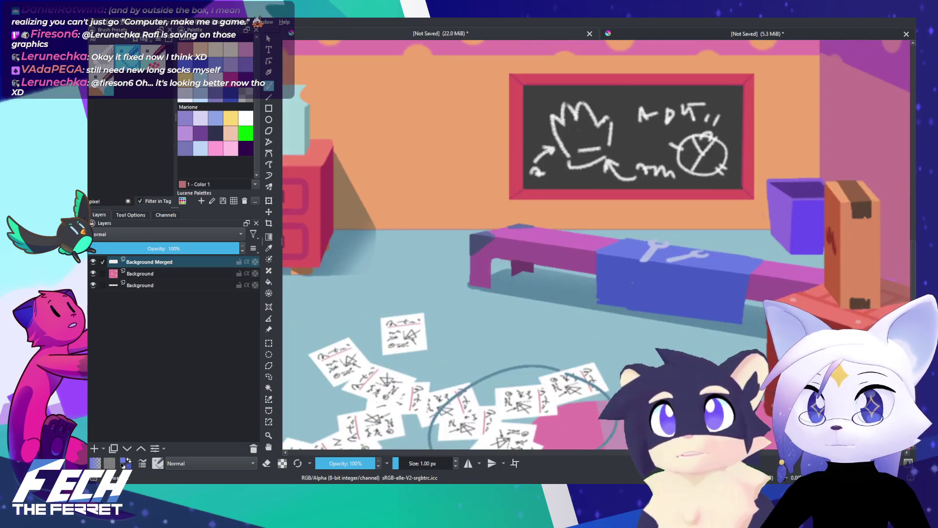
drag(659, 290, 806, 361)
scroll(574, 291, down, 2)
drag(406, 254, 733, 381)
drag(385, 172, 729, 388)
scroll(478, 257, up, 4)
drag(478, 258, 648, 314)
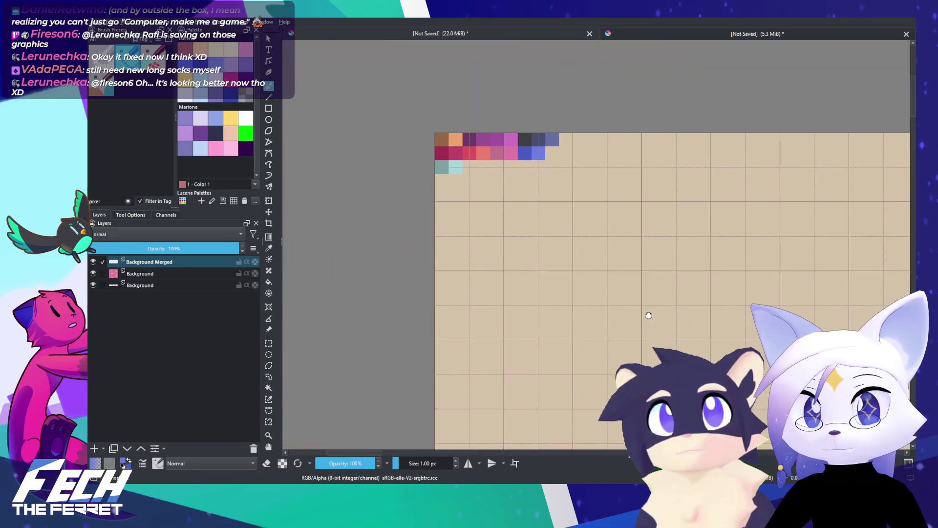
scroll(647, 314, down, 6)
drag(747, 345, 412, 230)
drag(748, 364, 371, 207)
drag(547, 278, 571, 280)
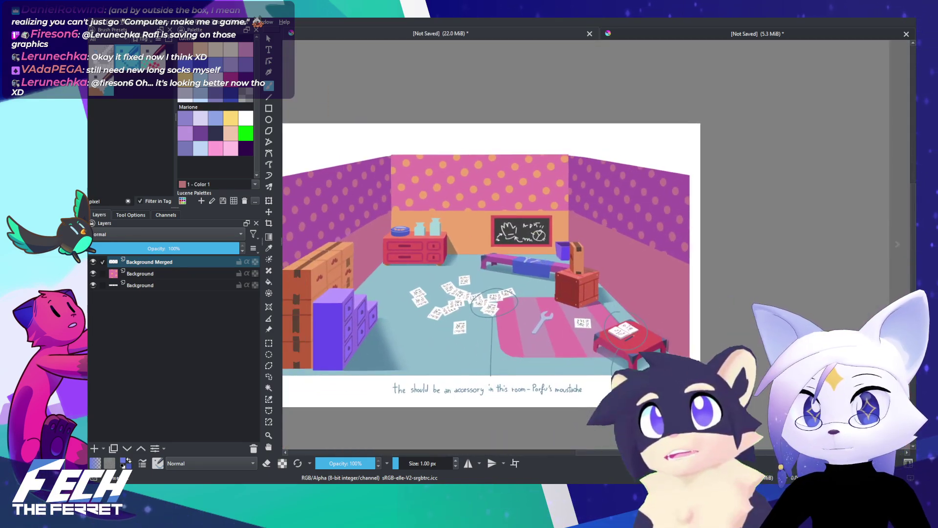
Step: Sample the dark purple inside the bin beside the bench and the lighter purple of its side
scroll(418, 288, up, 2)
drag(357, 296, 381, 282)
scroll(669, 203, up, 3)
ctrl+click(828, 163)
ctrl+click(812, 184)
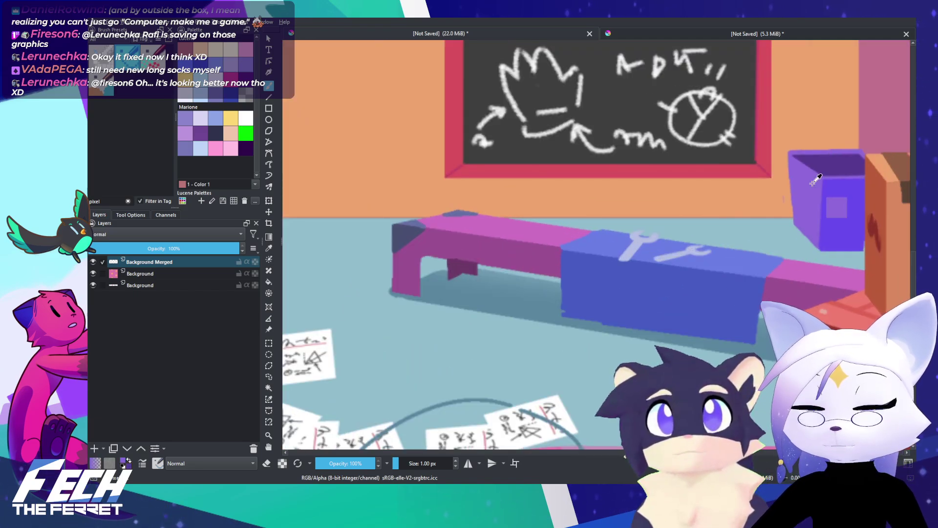
Step: Fill the two third-row cells after the light teal swatch with the bin's dark purple and lighter purple
scroll(650, 201, down, 6)
drag(371, 140, 655, 222)
scroll(649, 154, up, 9)
drag(591, 158, 882, 332)
key(x)
scroll(458, 255, up, 2)
mouse_move(493, 252)
mouse_down()
mouse_move(439, 254)
mouse_move(431, 300)
mouse_move(452, 312)
mouse_move(483, 301)
mouse_move(488, 249)
mouse_move(505, 259)
mouse_move(498, 308)
mouse_up()
key(ctrl+z)
mouse_move(498, 249)
mouse_down()
mouse_move(494, 314)
mouse_move(438, 316)
mouse_move(433, 274)
mouse_move(442, 249)
mouse_move(495, 252)
mouse_move(444, 262)
mouse_move(445, 295)
mouse_move(484, 293)
mouse_move(448, 297)
mouse_move(451, 307)
mouse_move(489, 300)
mouse_move(488, 260)
mouse_move(461, 256)
mouse_move(509, 307)
mouse_move(565, 303)
mouse_move(568, 254)
mouse_move(514, 257)
mouse_move(562, 254)
mouse_move(577, 286)
mouse_up()
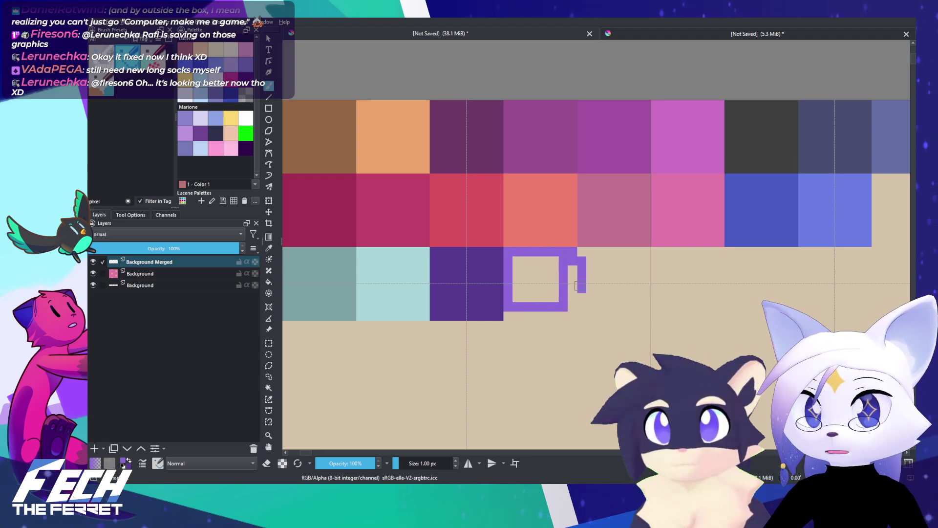
key(ctrl+z)
mouse_move(508, 252)
mouse_down()
mouse_move(576, 254)
mouse_move(578, 305)
mouse_move(567, 315)
mouse_move(511, 315)
mouse_move(509, 260)
mouse_move(521, 259)
mouse_move(517, 298)
mouse_move(525, 305)
mouse_move(554, 305)
mouse_move(563, 290)
mouse_move(562, 264)
mouse_move(529, 262)
mouse_move(525, 288)
mouse_move(538, 270)
mouse_move(555, 287)
mouse_move(594, 268)
mouse_up()
scroll(552, 272, down, 5)
scroll(514, 262, up, 1)
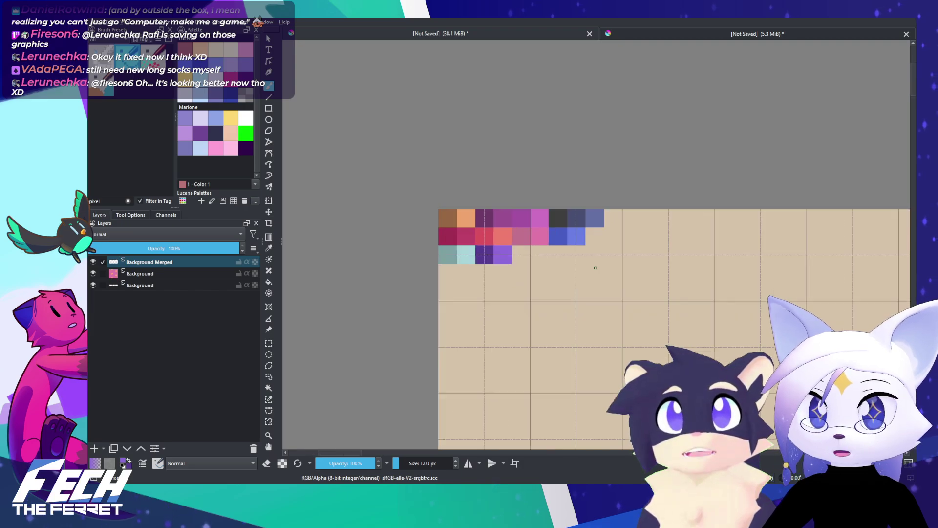
Step: Sample the vivid blue-violet from the front face of the bin in the bedroom illustration
scroll(594, 267, down, 5)
drag(700, 293, 494, 237)
scroll(662, 271, down, 3)
scroll(575, 280, up, 8)
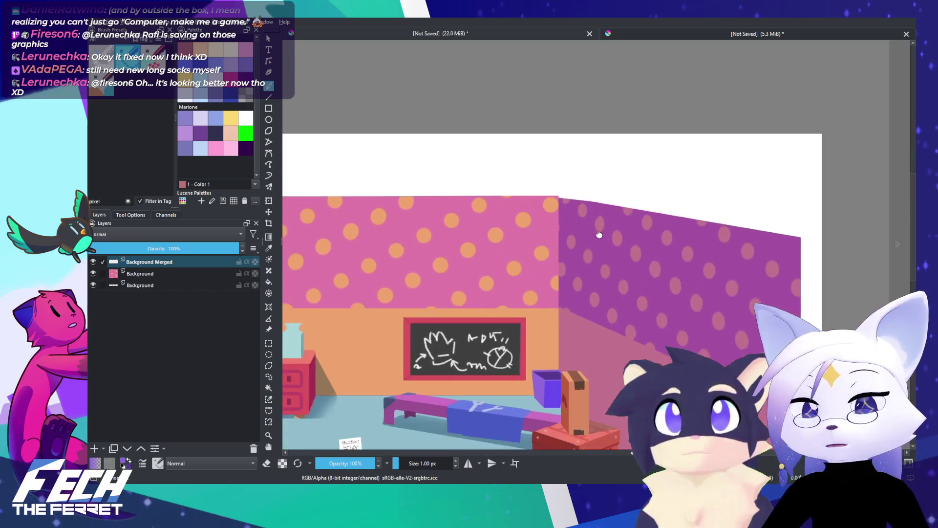
scroll(575, 280, up, 6)
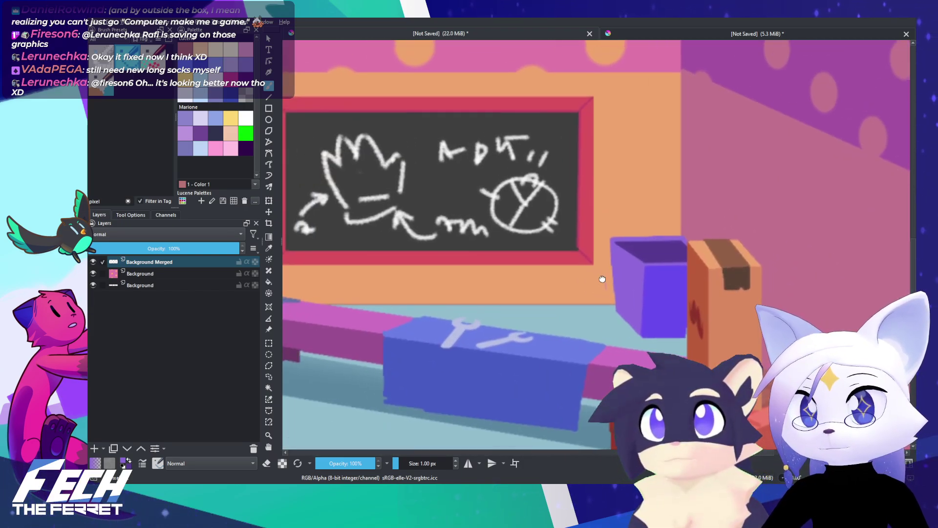
scroll(608, 274, up, 2)
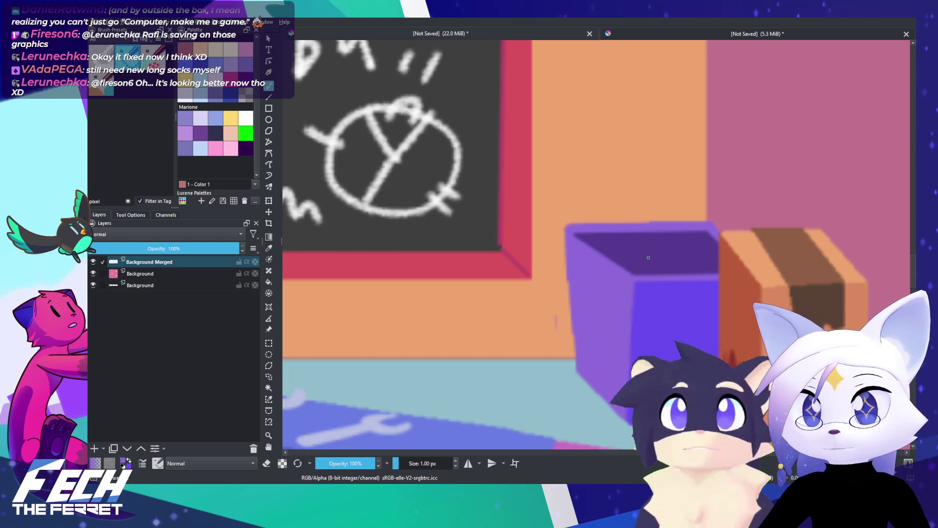
Step: Move the lighter purple swatch in the third row one cell to the right, leaving a gap after the dark purple
scroll(648, 257, down, 8)
drag(389, 239, 662, 283)
drag(293, 217, 707, 371)
scroll(635, 323, down, 1)
scroll(505, 182, up, 6)
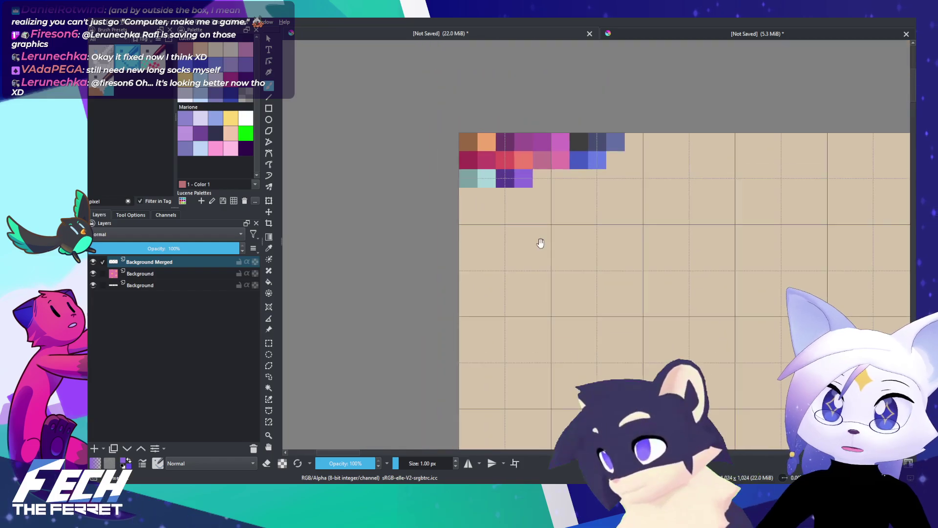
drag(529, 160, 589, 298)
scroll(572, 230, up, 2)
key(ctrl+z)
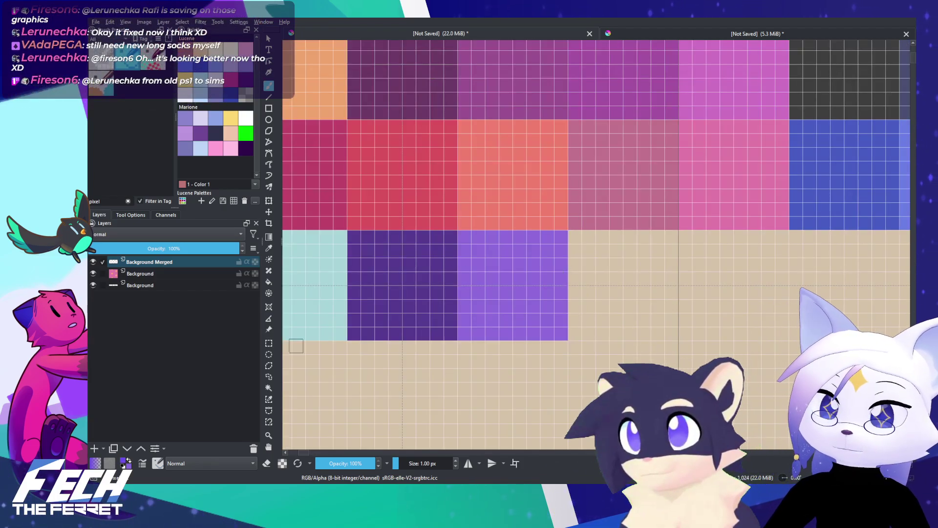
click(268, 342)
drag(462, 234, 567, 339)
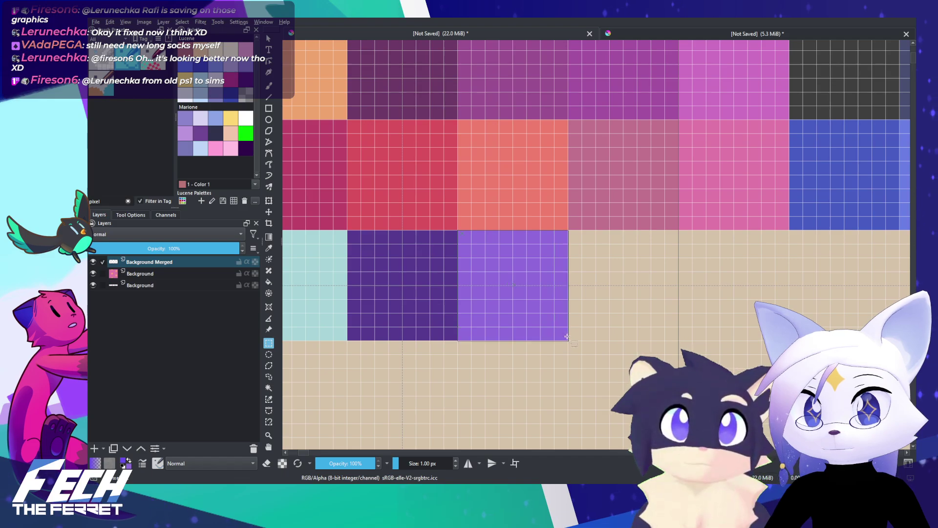
key(t)
drag(498, 296, 608, 295)
Step: Fill the gap between the third row's dark purple and lighter purple swatches with the bin's vivid blue-violet
key(b)
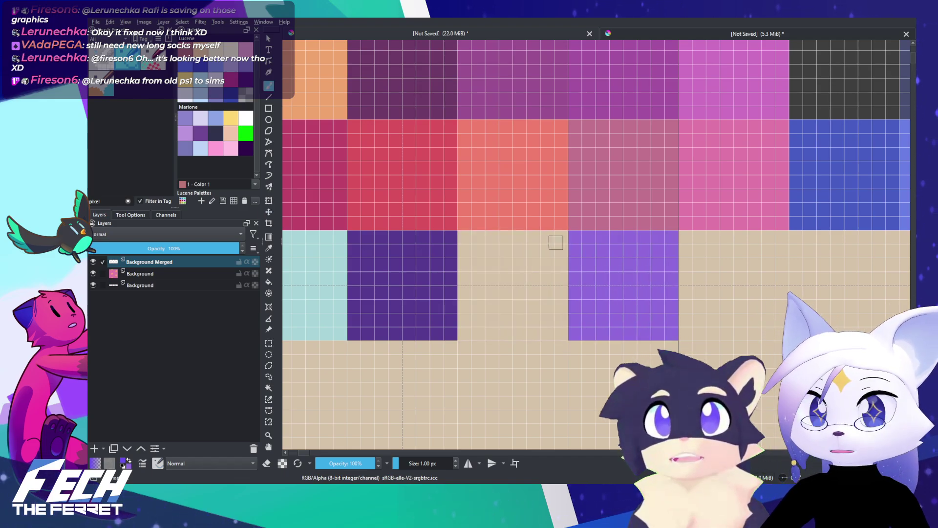
mouse_move(561, 237)
mouse_down()
mouse_move(464, 236)
mouse_move(462, 329)
mouse_move(555, 330)
mouse_move(553, 249)
mouse_move(513, 244)
mouse_move(478, 263)
mouse_move(480, 312)
mouse_move(521, 300)
mouse_move(490, 300)
mouse_move(510, 260)
mouse_move(536, 301)
mouse_move(540, 284)
mouse_move(547, 296)
mouse_move(535, 319)
mouse_up()
scroll(523, 253, down, 8)
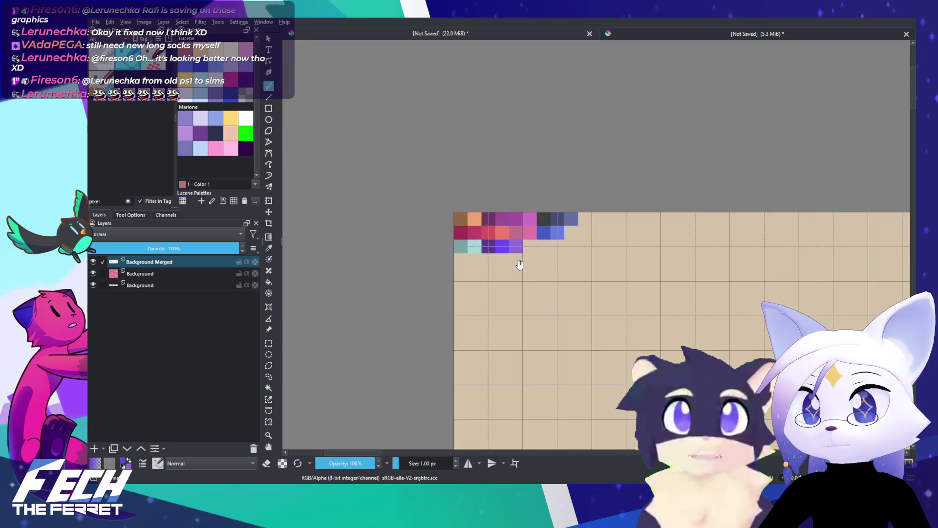
Step: Examine the boxes, drawer unit, dresser, bench, crate and rug in the bedroom illustration for colours missing from the swatch grid
scroll(540, 257, down, 5)
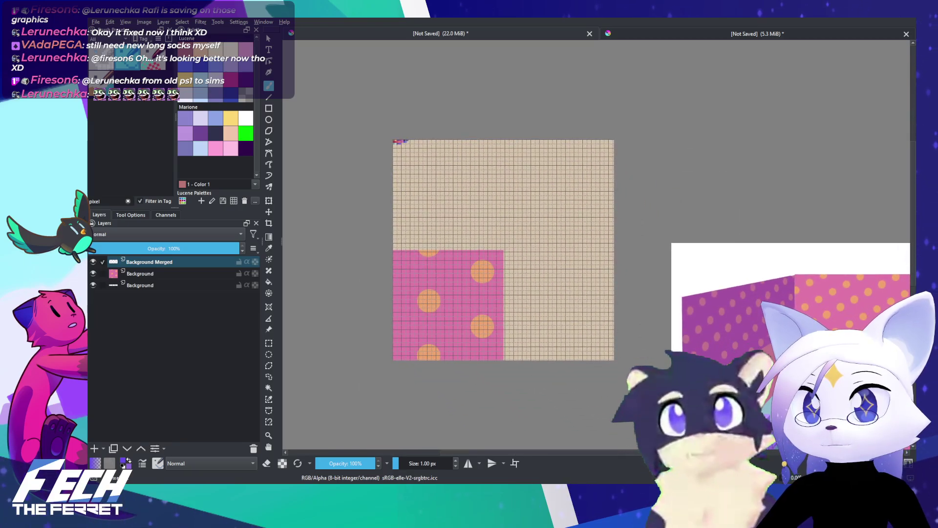
drag(515, 229, 446, 216)
scroll(475, 223, down, 2)
drag(550, 253, 494, 243)
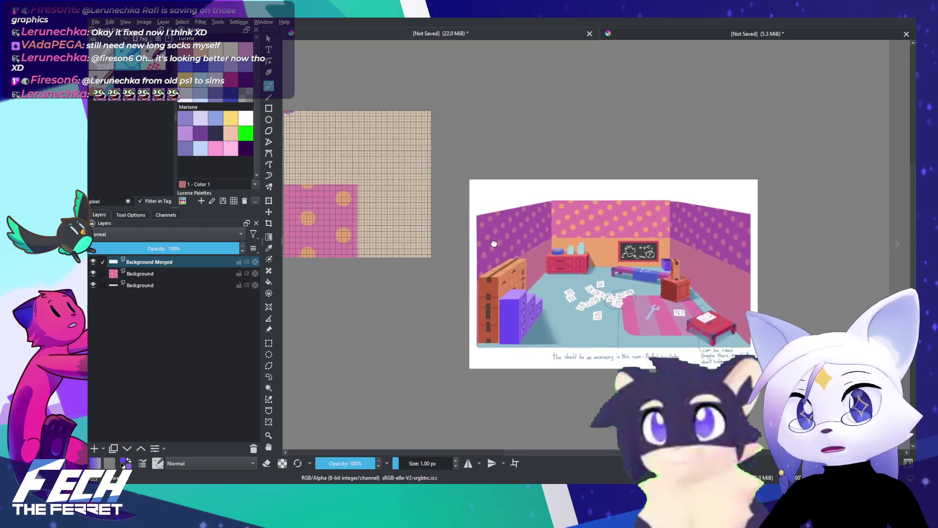
scroll(494, 243, up, 4)
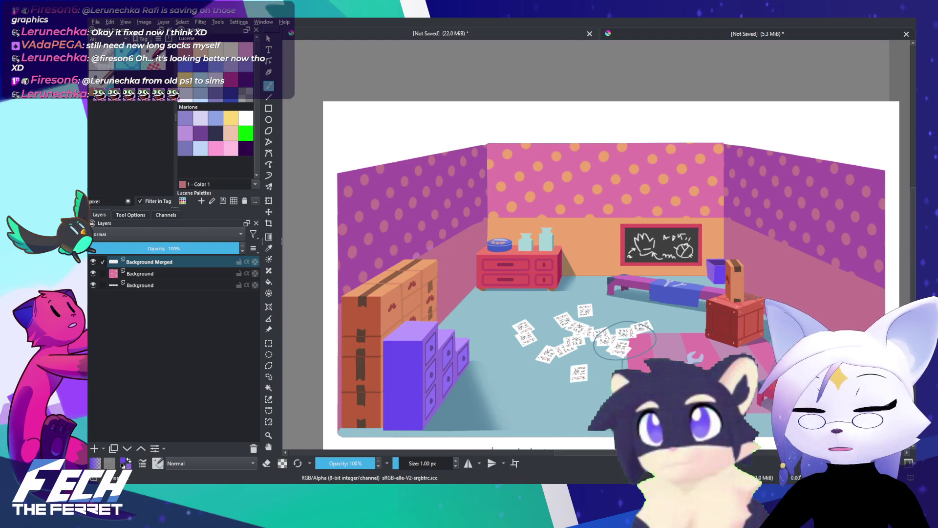
drag(603, 235, 520, 211)
scroll(521, 210, up, 1)
drag(629, 218, 593, 172)
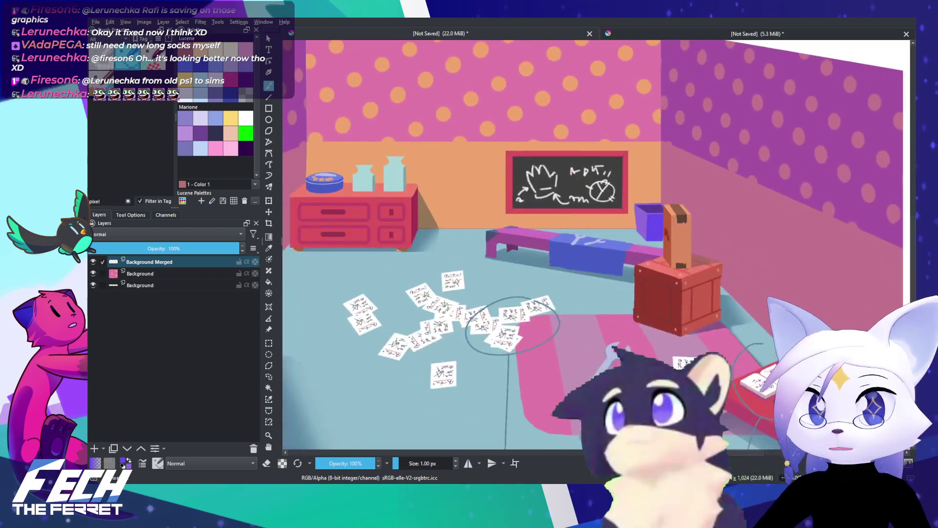
scroll(596, 228, up, 4)
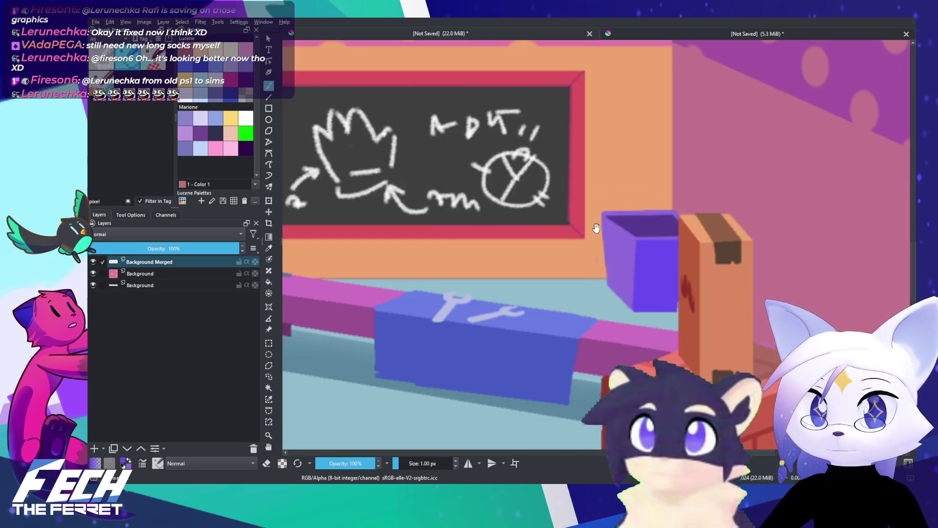
scroll(596, 228, down, 5)
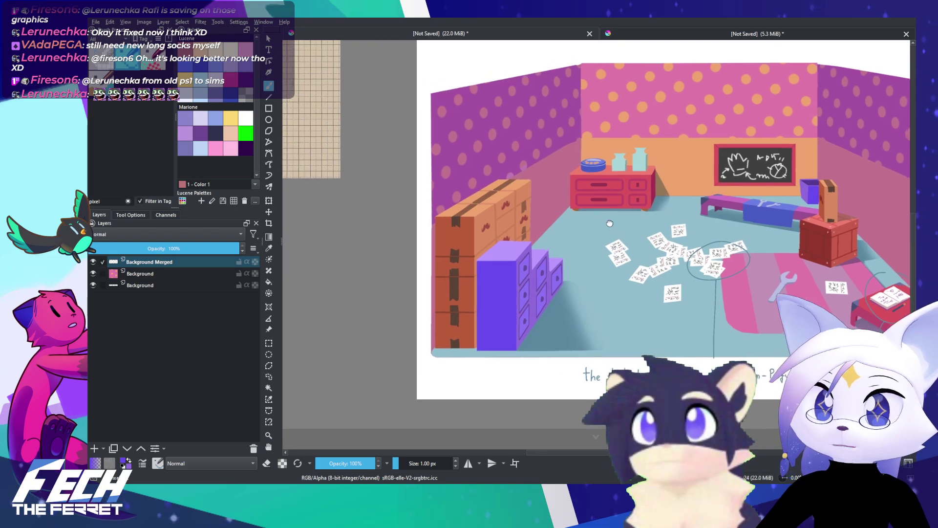
drag(610, 223, 610, 223)
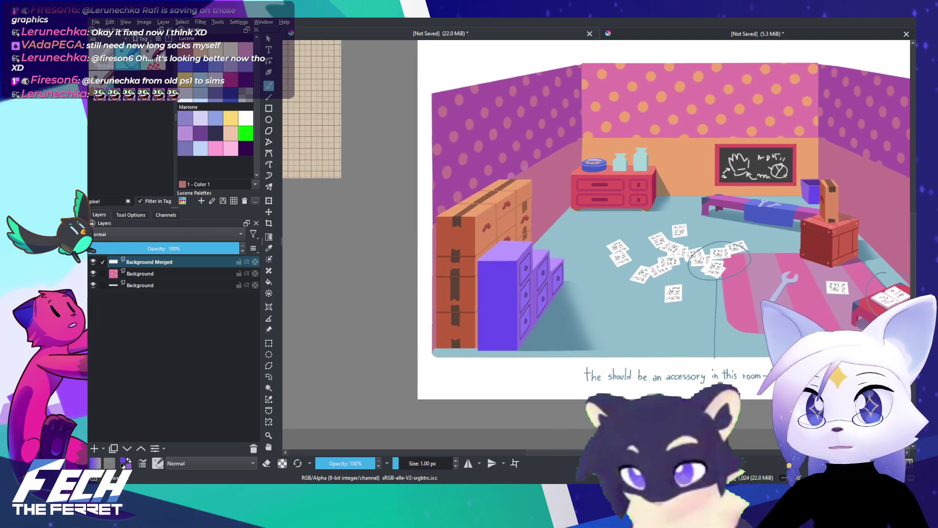
scroll(611, 195, up, 2)
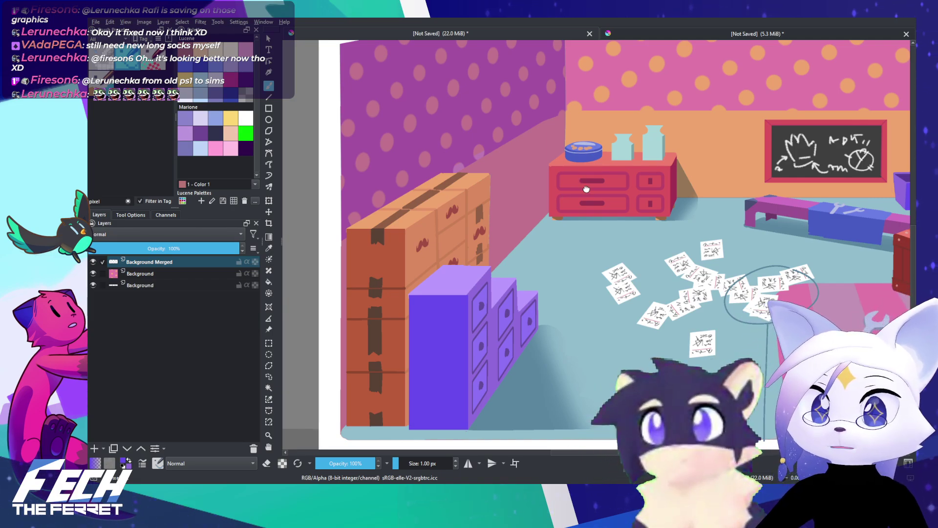
drag(586, 189, 579, 167)
drag(508, 203, 540, 195)
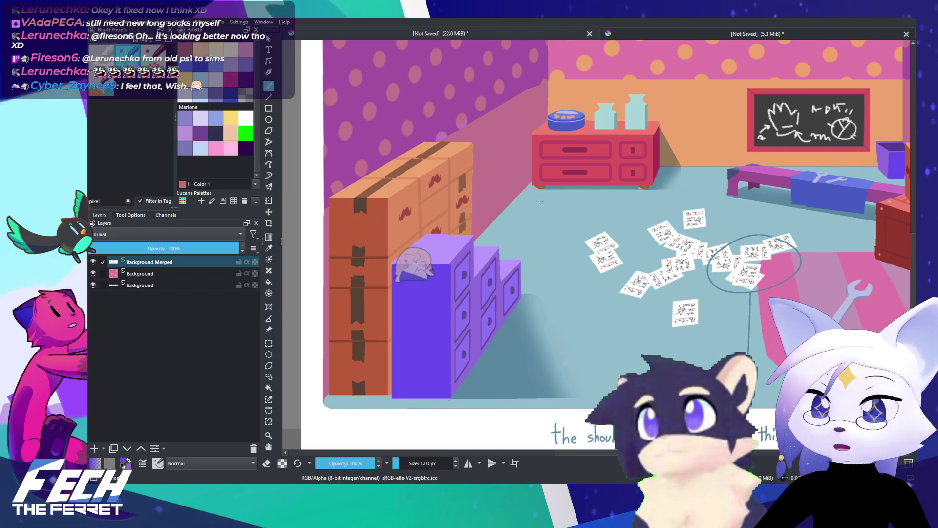
drag(537, 196, 531, 210)
mouse_move(626, 198)
mouse_down()
mouse_move(595, 205)
mouse_move(601, 186)
mouse_move(618, 208)
mouse_up()
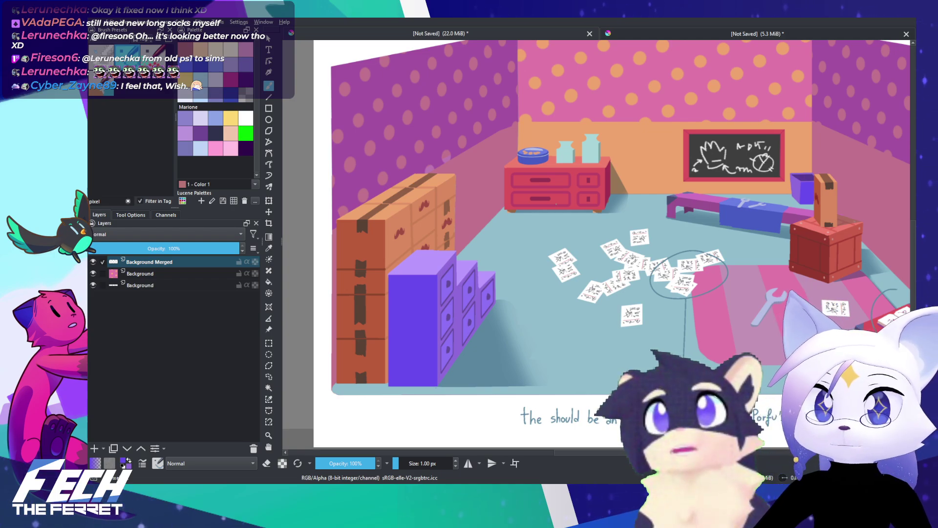
Step: Sample the light lilac of the purple drawer unit's top and fill the next free third-row cell with it
scroll(565, 215, up, 4)
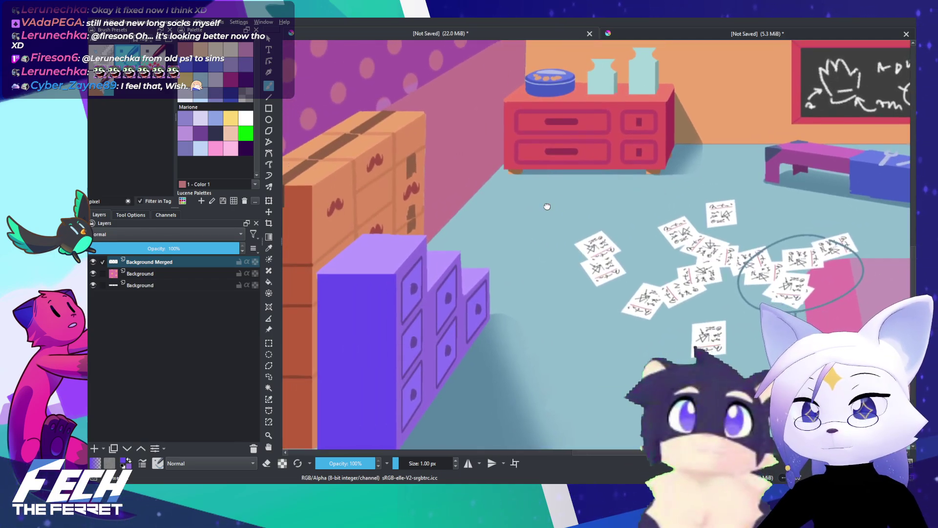
scroll(547, 203, down, 3)
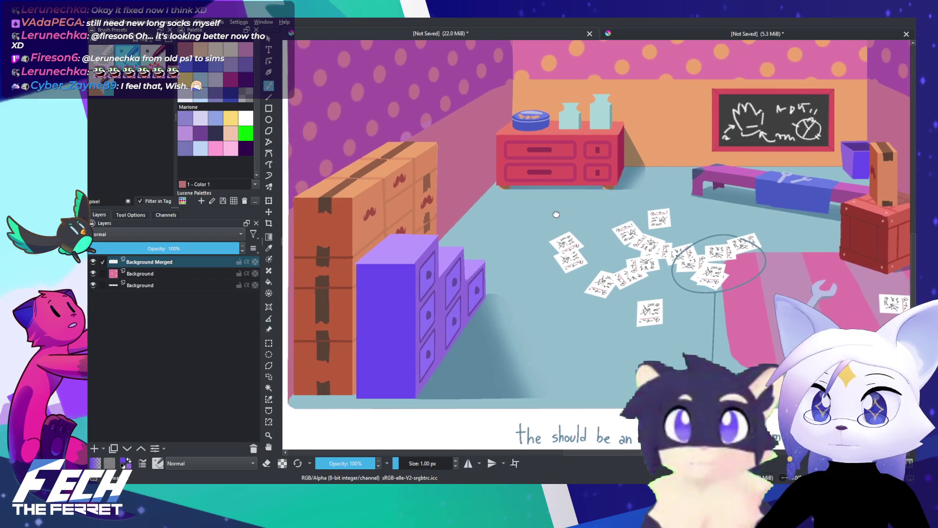
key(ctrl)
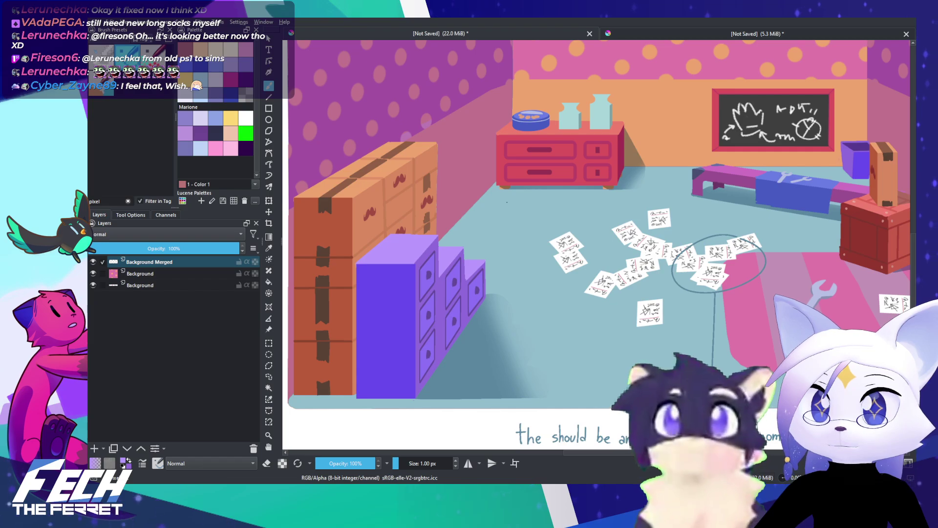
scroll(503, 205, down, 5)
drag(377, 125, 510, 190)
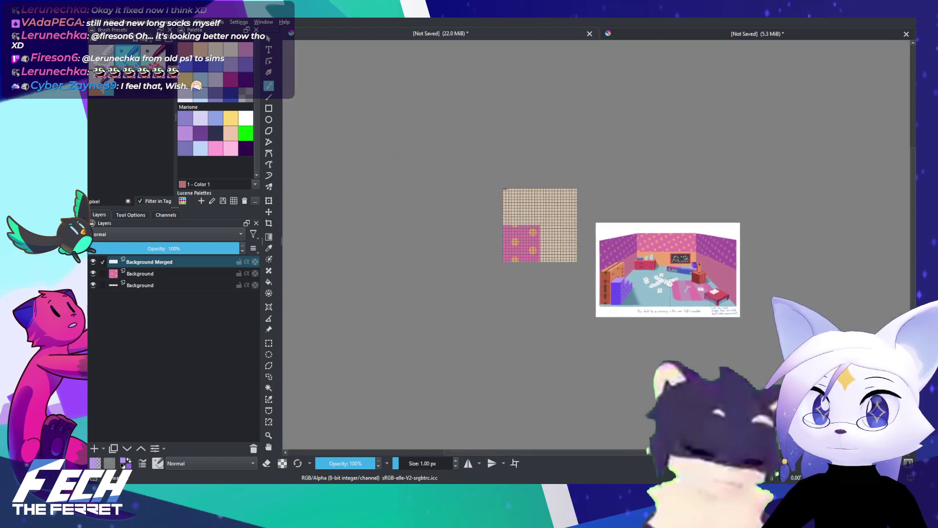
scroll(508, 188, up, 7)
scroll(445, 198, up, 6)
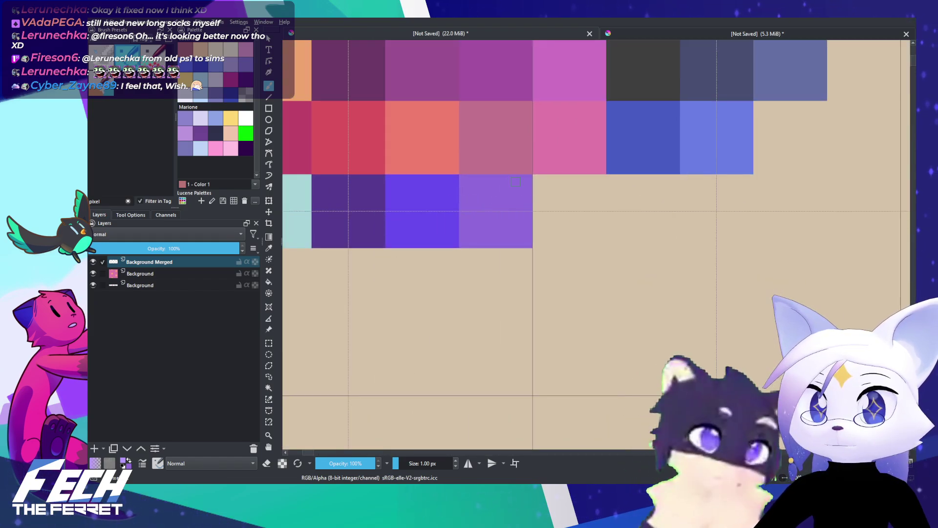
mouse_move(537, 177)
mouse_down()
mouse_move(536, 210)
mouse_move(608, 243)
mouse_move(600, 190)
mouse_move(551, 180)
mouse_move(544, 230)
mouse_move(598, 231)
mouse_move(562, 182)
mouse_move(577, 218)
mouse_move(562, 221)
mouse_move(611, 245)
mouse_up()
key(e)
Step: Turn off eraser mode and sample the drawer fronts' medium violet and the muted dark purple of their outlines
scroll(619, 246, down, 10)
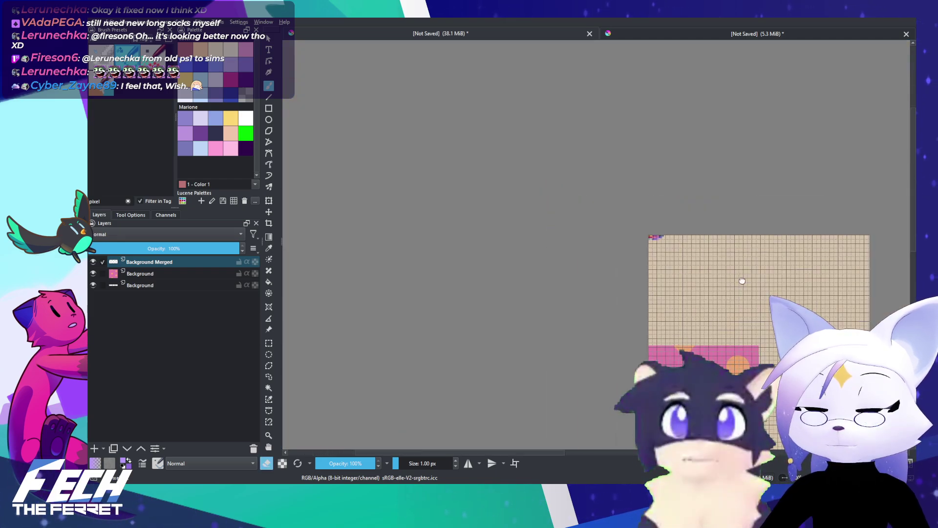
scroll(702, 255, down, 3)
mouse_move(743, 279)
mouse_down()
mouse_move(565, 184)
mouse_move(608, 225)
mouse_up()
scroll(659, 216, down, 1)
scroll(608, 224, up, 7)
scroll(575, 203, up, 2)
drag(487, 259, 609, 223)
key(e)
drag(593, 245, 586, 198)
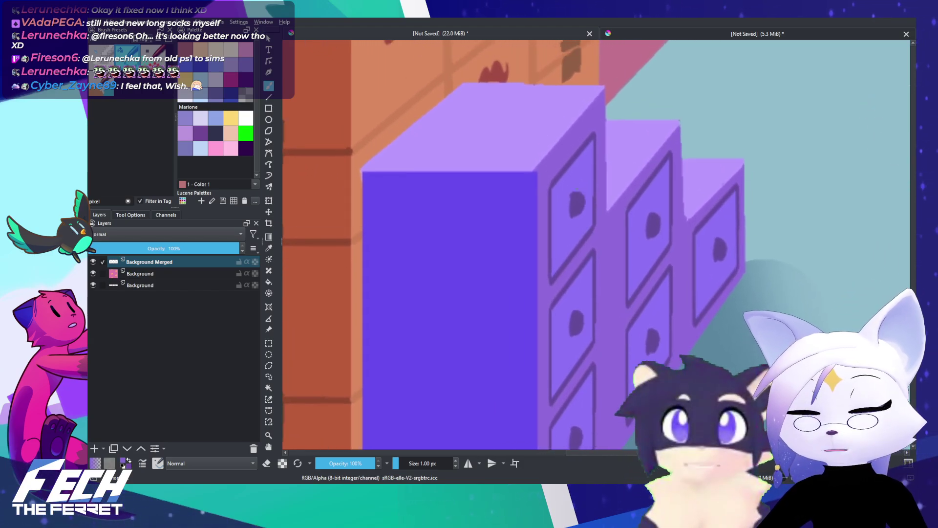
Step: Fill the third-row cell after the light lilac swatch with the drawer fronts' medium violet
scroll(614, 219, down, 5)
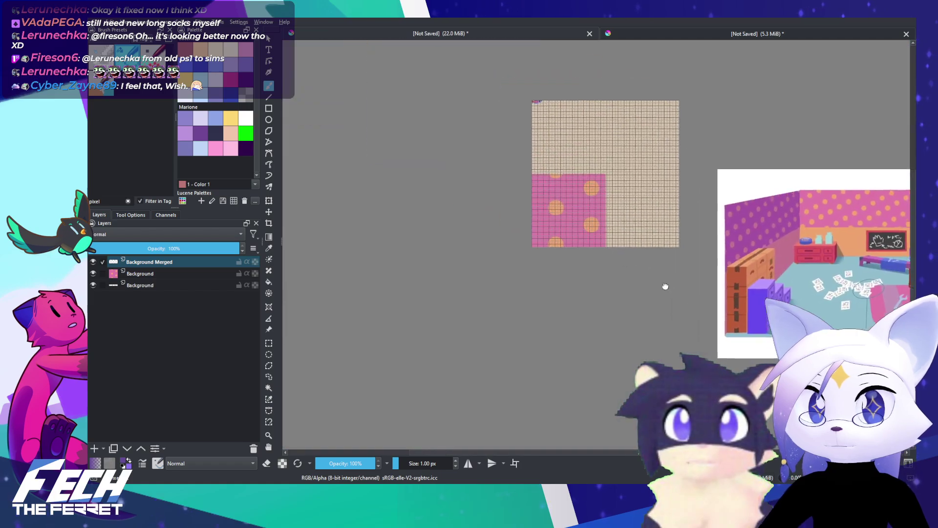
scroll(652, 250, up, 3)
scroll(572, 207, up, 4)
mouse_move(697, 278)
mouse_down()
mouse_move(571, 208)
mouse_move(615, 248)
mouse_up()
key(x)
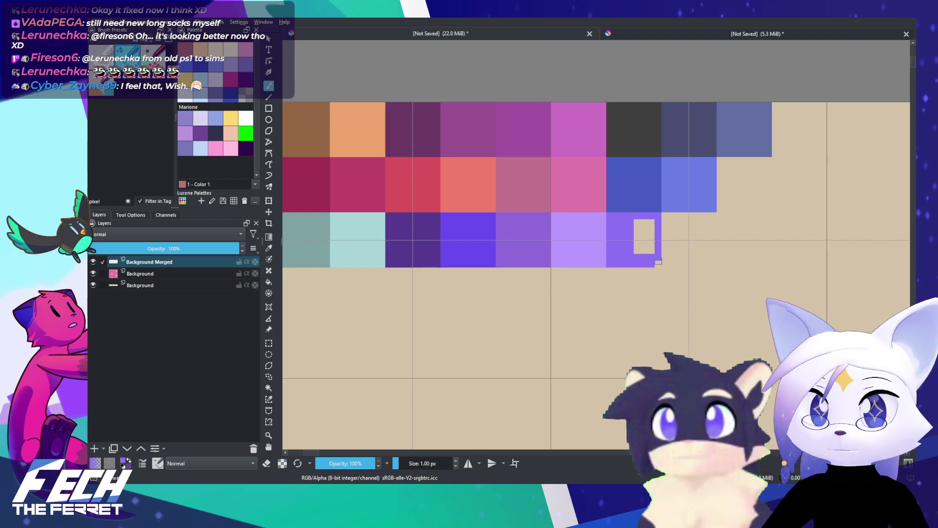
mouse_move(638, 223)
mouse_down()
mouse_move(642, 230)
mouse_move(596, 266)
mouse_move(596, 319)
mouse_up()
scroll(645, 242, up, 3)
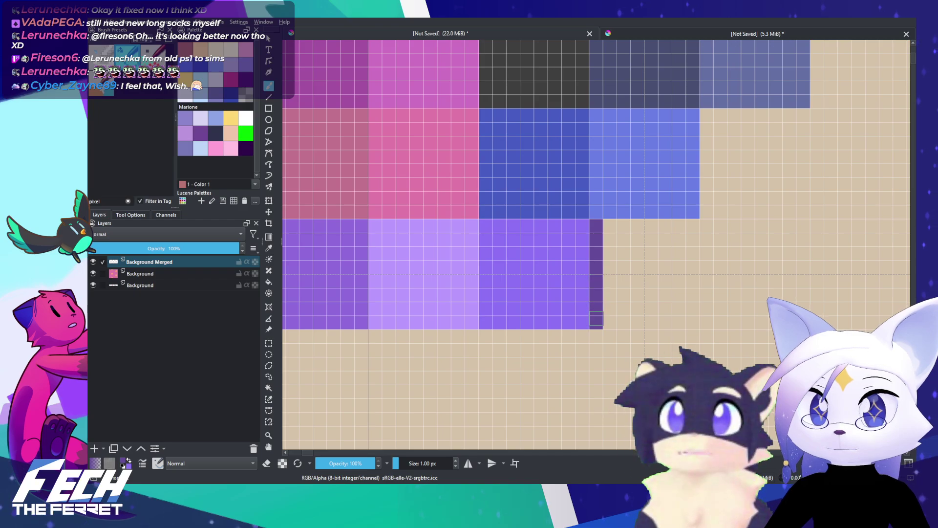
scroll(593, 291, down, 4)
drag(565, 283, 605, 274)
scroll(534, 279, up, 3)
mouse_move(484, 292)
mouse_down()
mouse_move(500, 303)
mouse_move(502, 295)
mouse_up()
drag(530, 318, 539, 326)
key(ctrl+z)
key(ctrl+z)
drag(545, 277, 470, 281)
key(ctrl+z)
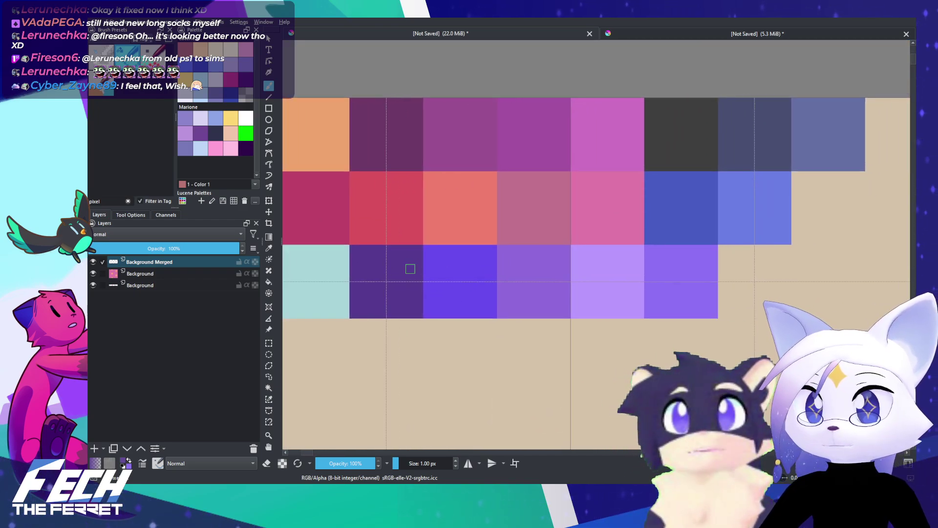
Step: Select the four third-row swatches from vivid blue-violet to medium violet and move them one cell to the right
mouse_move(430, 246)
mouse_down()
mouse_move(499, 293)
mouse_move(550, 301)
mouse_up()
mouse_move(425, 247)
mouse_down()
mouse_move(621, 312)
mouse_move(718, 323)
mouse_up()
key(t)
drag(565, 297, 639, 297)
Step: Fill the freed cell after the third row's dark purple swatch with the drawer outlines' muted dark purple
key(b)
mouse_move(429, 251)
mouse_down()
mouse_move(424, 309)
mouse_move(491, 313)
mouse_move(492, 253)
mouse_move(444, 251)
mouse_up()
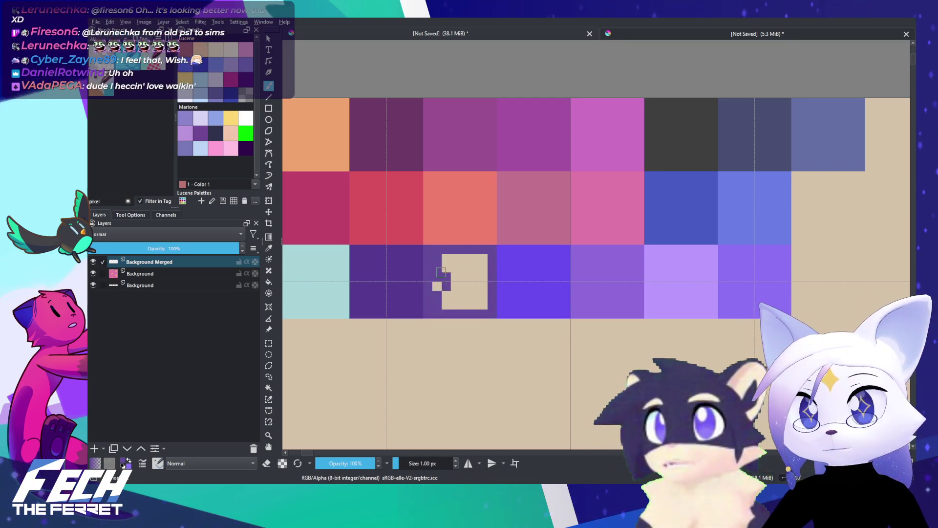
drag(443, 304, 487, 305)
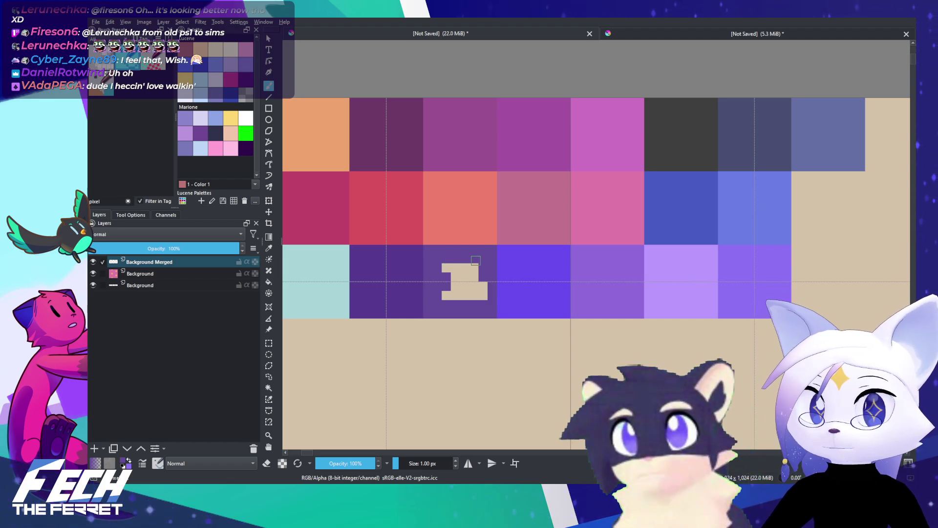
mouse_move(481, 289)
mouse_down()
mouse_move(448, 298)
mouse_move(442, 281)
mouse_move(470, 267)
mouse_move(453, 289)
mouse_move(472, 276)
mouse_up()
scroll(496, 271, down, 2)
drag(531, 279, 444, 282)
scroll(478, 273, up, 2)
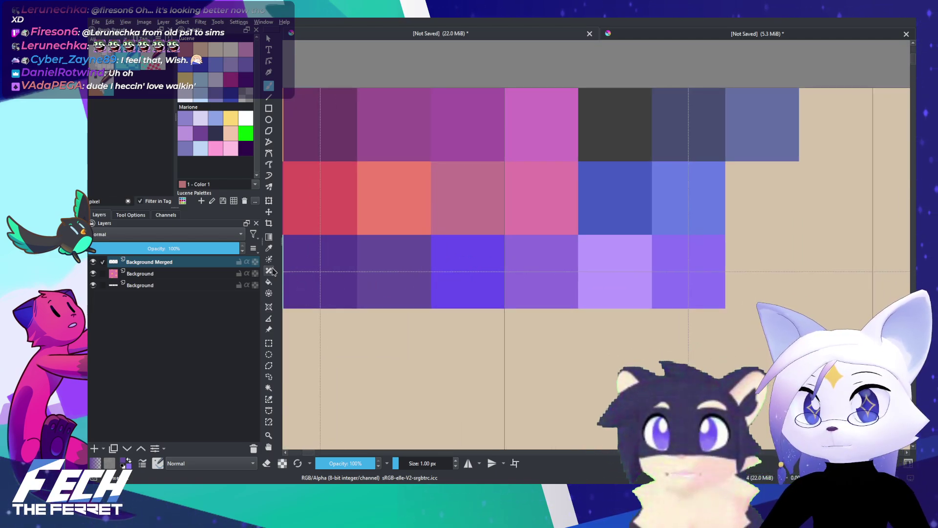
Step: Select the third row's vivid blue-violet swatch and move it to the free cell at the end of that row
click(268, 343)
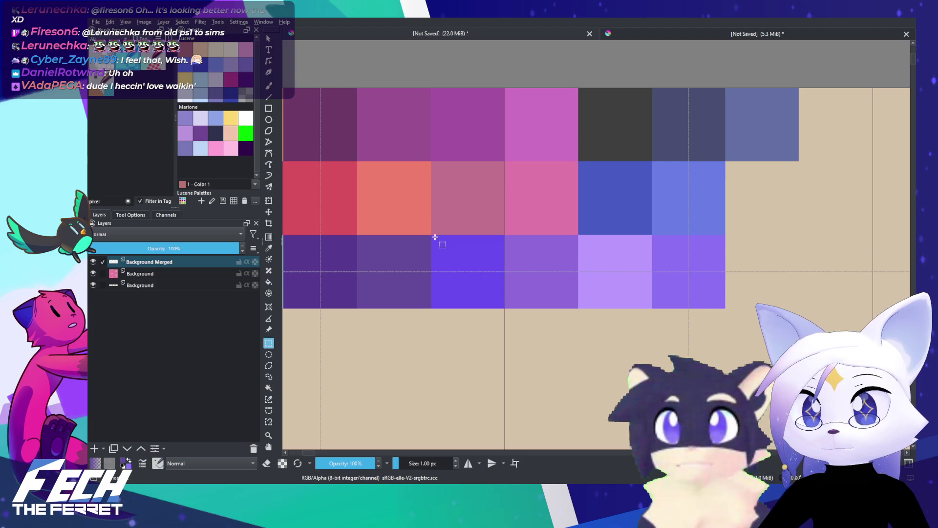
drag(435, 237, 505, 308)
key(t)
drag(453, 280, 747, 280)
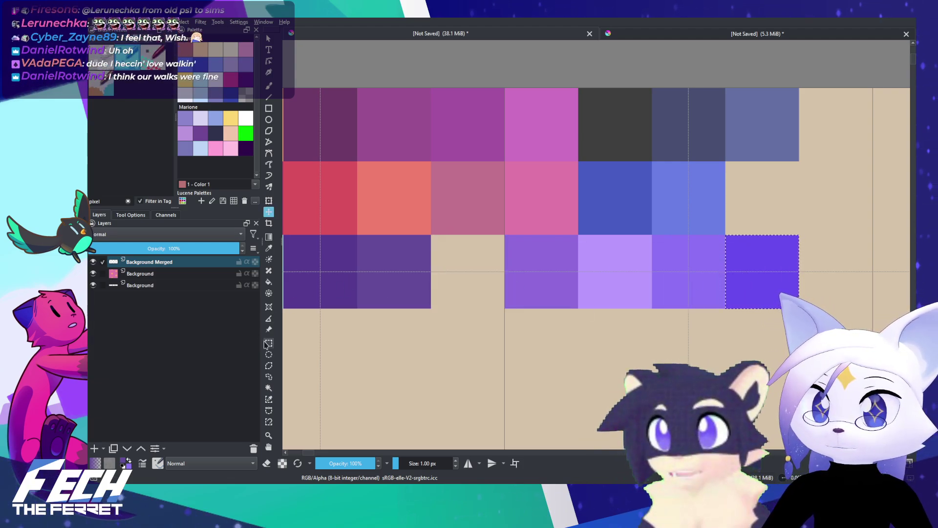
Step: Move the third row's medium violet swatch one cell left into the freed cell and clear the selection
mouse_move(505, 238)
mouse_down()
mouse_move(578, 307)
mouse_move(490, 299)
mouse_move(457, 308)
mouse_move(463, 313)
mouse_up()
key(t)
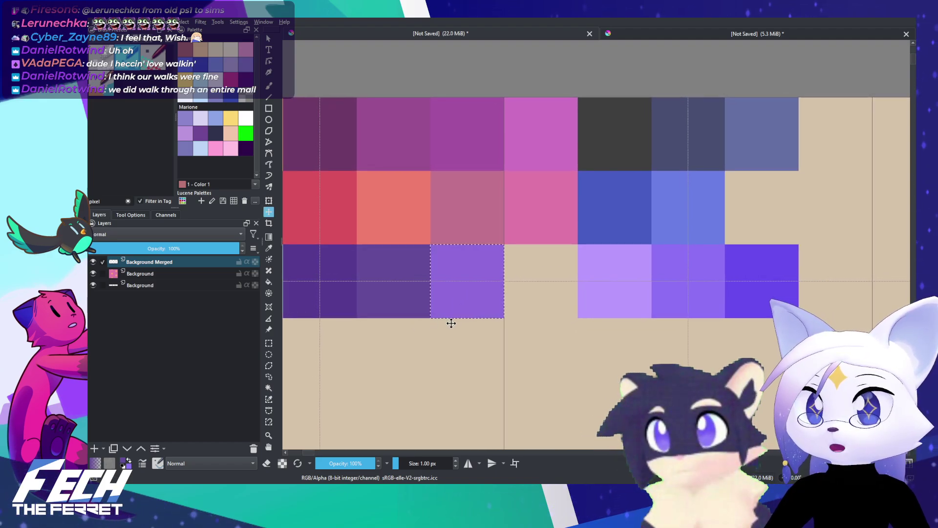
key(Right)
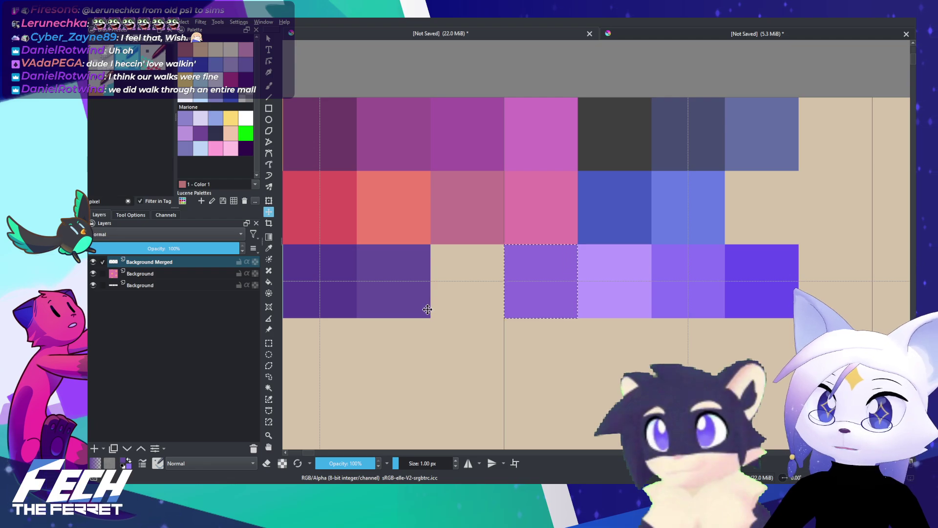
key(Left)
key(ctrl+shift+a)
Step: Move the light lilac swatch and the bright violet swatch in the third row one cell to the left each
click(269, 342)
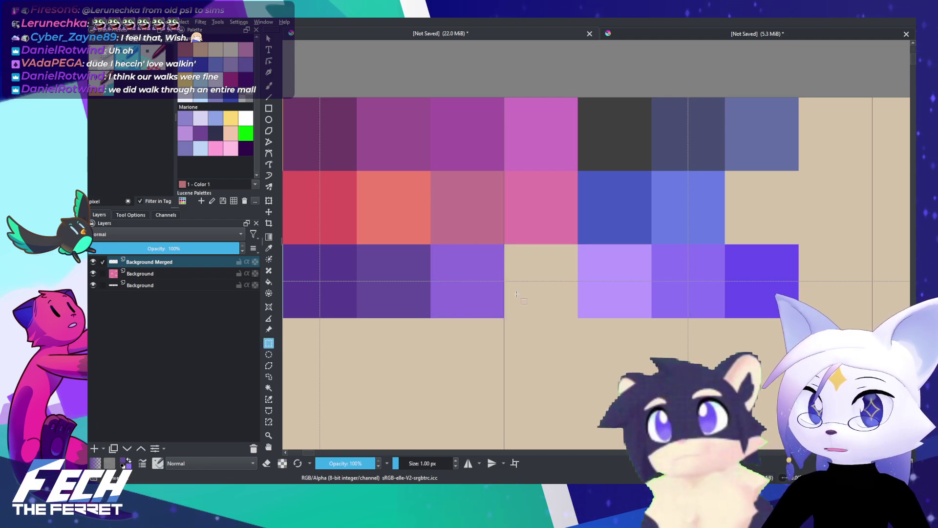
drag(578, 246, 548, 277)
key(t)
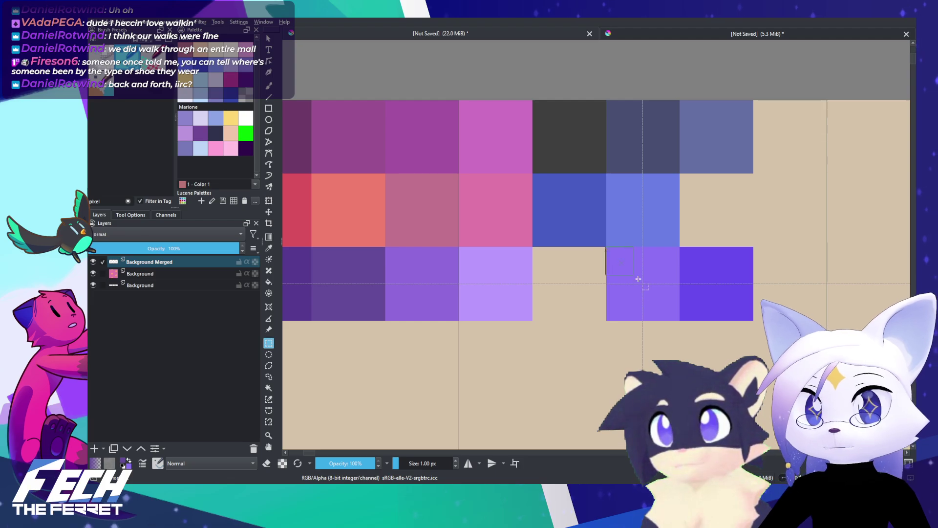
key(t)
drag(654, 315, 507, 271)
key(ctrl+shift+a)
Step: Close the third row's last gap by moving the vivid blue-violet swatch one cell left beside the bright violet
scroll(542, 292, up, 1)
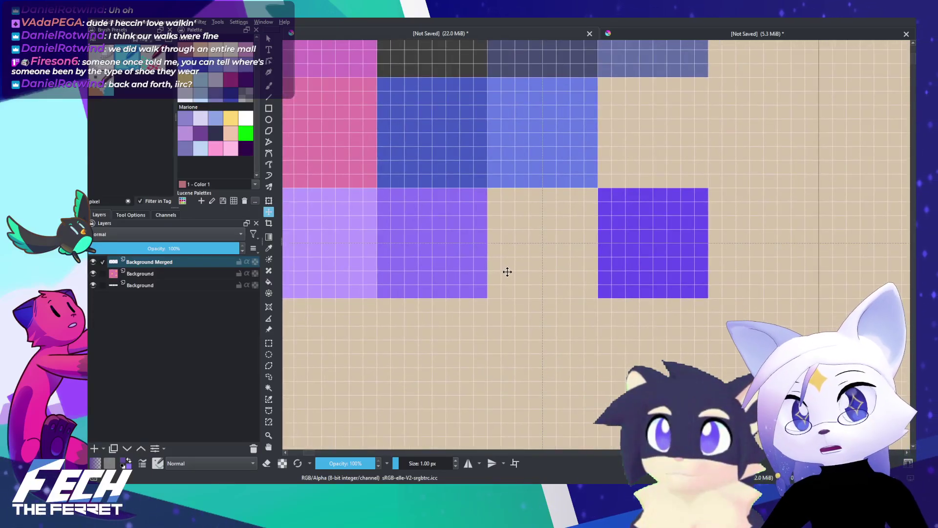
click(268, 343)
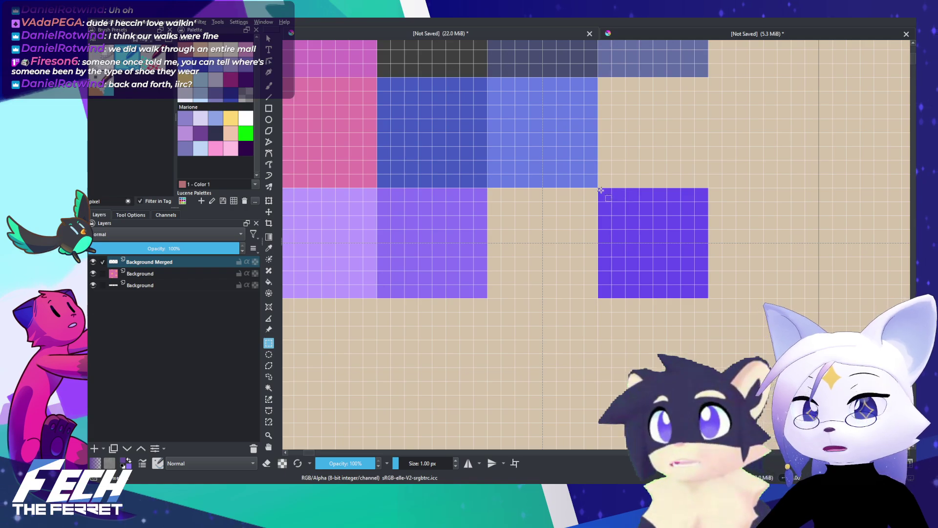
drag(600, 190, 528, 245)
key(t)
Step: Sample the dark brownish red of the wooden crate's plank lines and the deep red of its shaded side
scroll(631, 249, down, 4)
scroll(530, 247, down, 2)
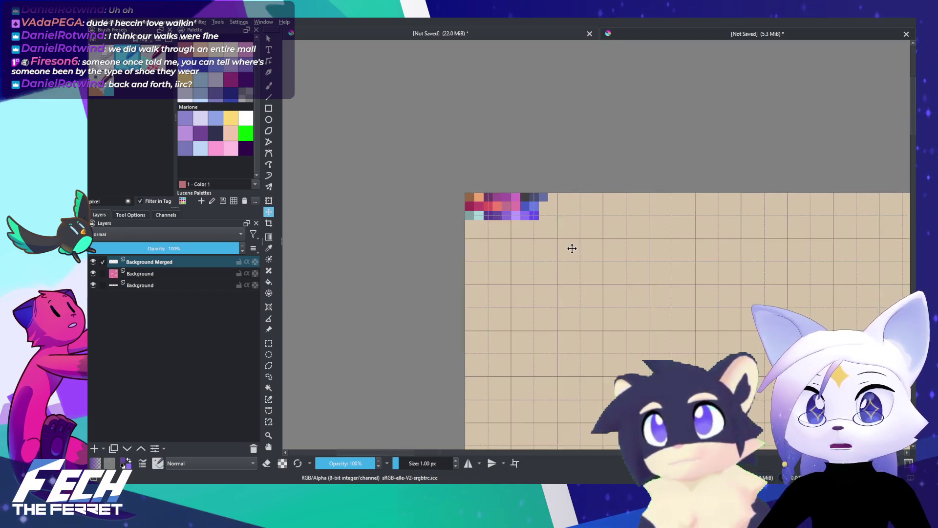
scroll(633, 293, down, 1)
drag(632, 294, 486, 206)
drag(546, 215, 467, 169)
scroll(547, 222, up, 1)
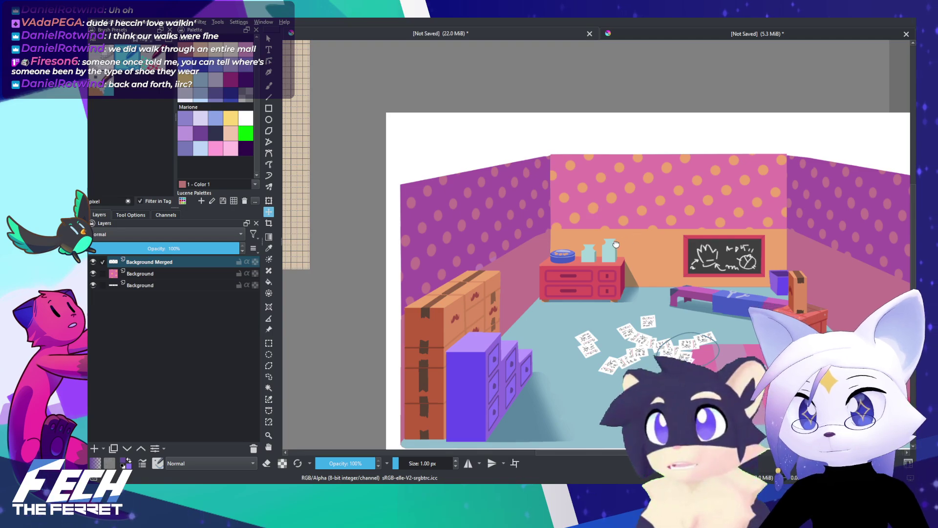
drag(616, 244, 557, 201)
scroll(561, 215, up, 2)
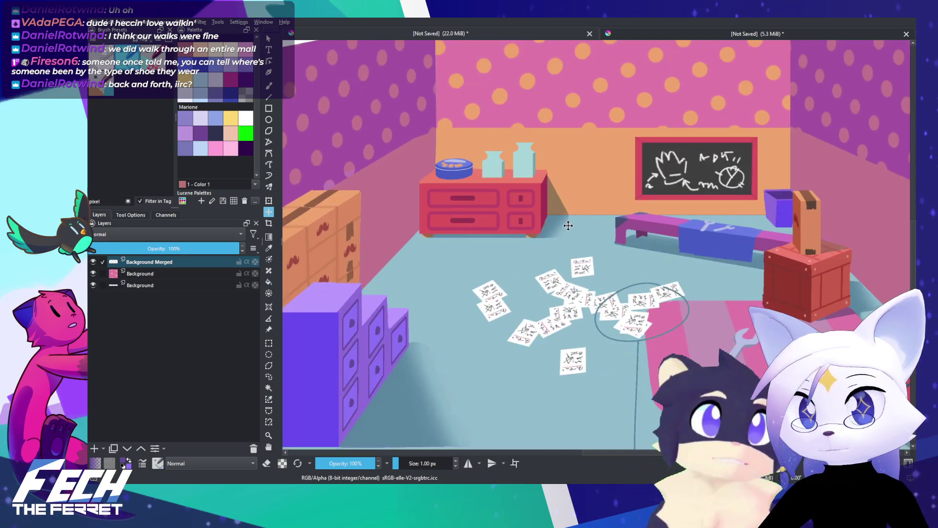
drag(722, 230, 577, 230)
scroll(576, 230, down, 2)
scroll(638, 229, up, 3)
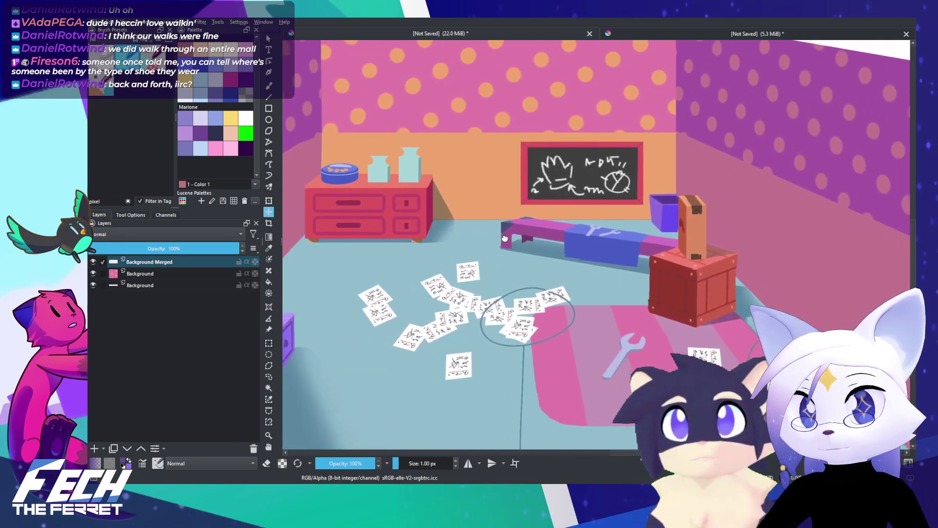
scroll(695, 293, up, 3)
drag(697, 297, 633, 227)
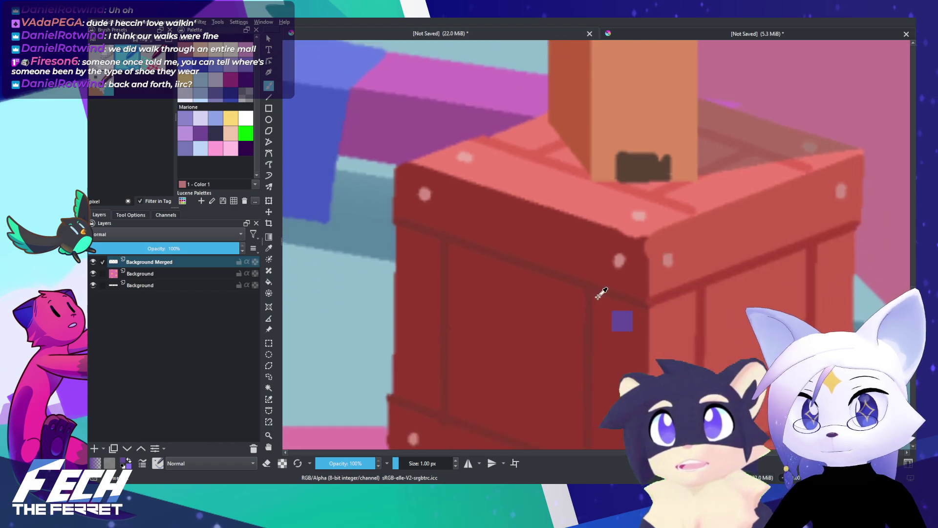
ctrl+click(594, 285)
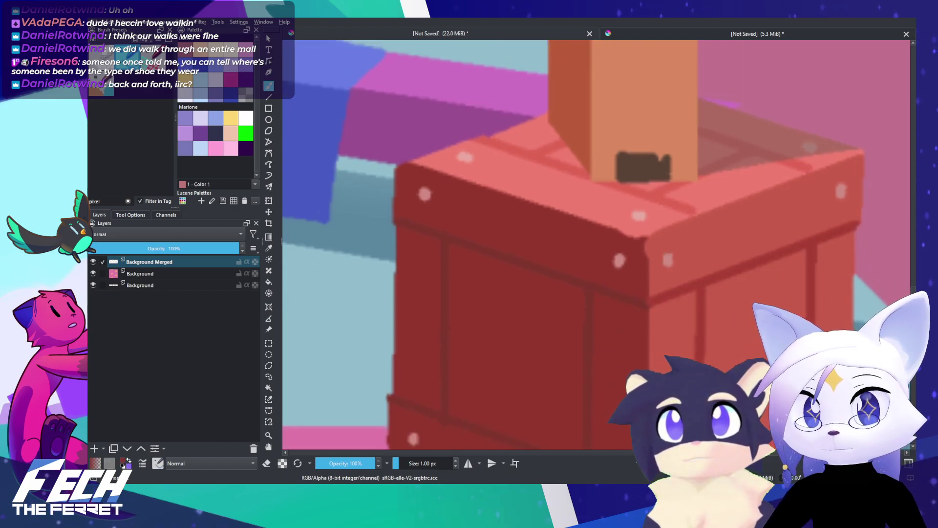
ctrl+click(578, 253)
Step: Fill the first two cells of the fourth row with the crate's dark brownish red and deep red
scroll(586, 254, down, 6)
drag(355, 131, 721, 321)
scroll(579, 182, up, 6)
drag(537, 191, 613, 238)
scroll(508, 222, up, 3)
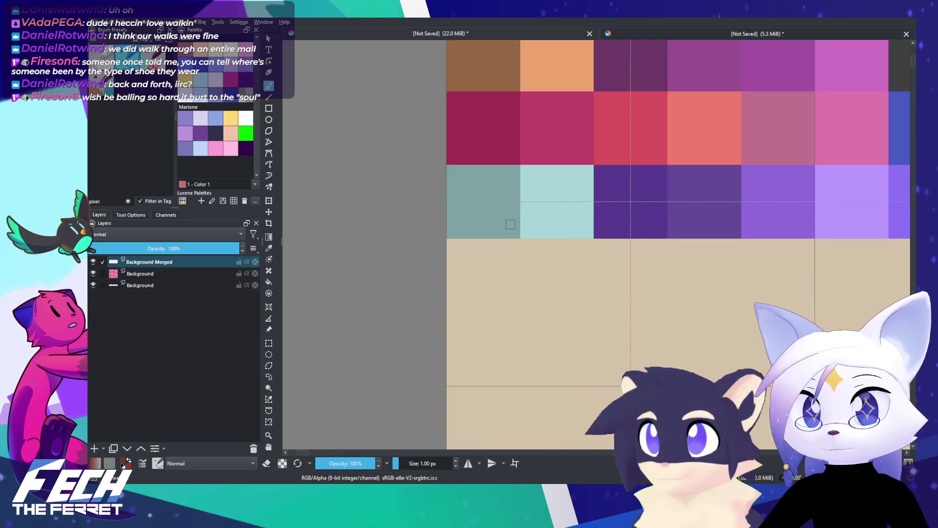
mouse_move(516, 242)
mouse_down()
mouse_move(454, 246)
mouse_move(453, 280)
mouse_up()
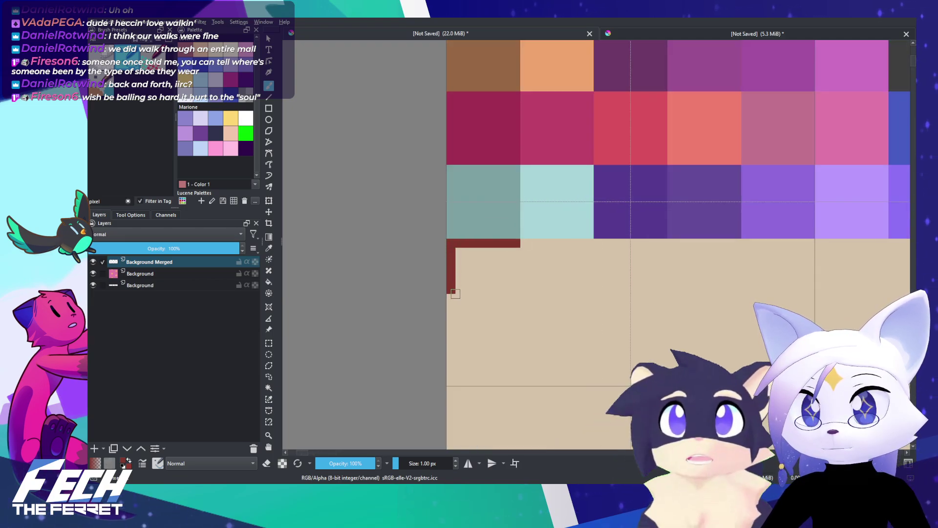
scroll(456, 294, up, 3)
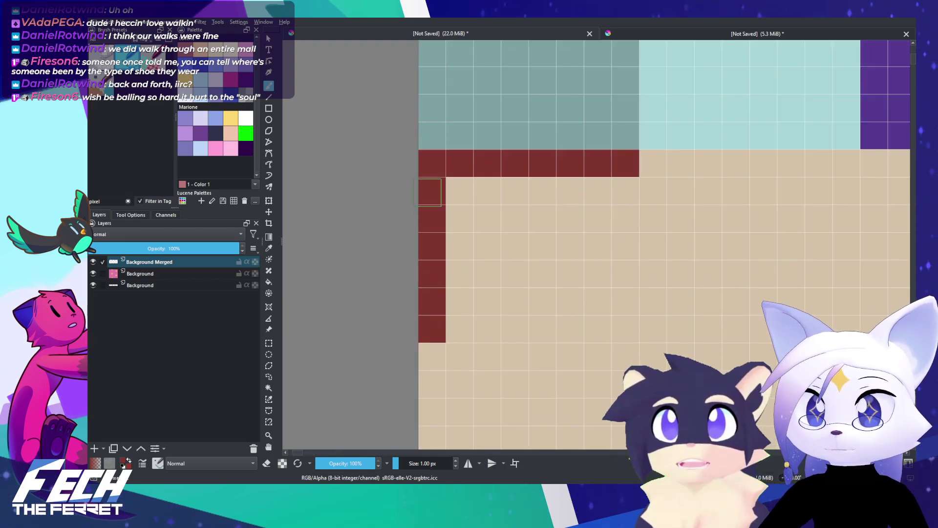
mouse_move(435, 251)
mouse_down()
mouse_move(469, 351)
mouse_move(613, 349)
mouse_move(611, 198)
mouse_move(511, 194)
mouse_move(459, 276)
mouse_move(518, 316)
mouse_move(595, 261)
mouse_move(465, 224)
mouse_move(481, 312)
mouse_move(564, 270)
mouse_move(492, 302)
mouse_move(526, 283)
mouse_move(547, 252)
mouse_move(603, 321)
mouse_move(460, 329)
mouse_up()
mouse_move(652, 161)
mouse_down()
mouse_move(647, 340)
mouse_move(683, 355)
mouse_up()
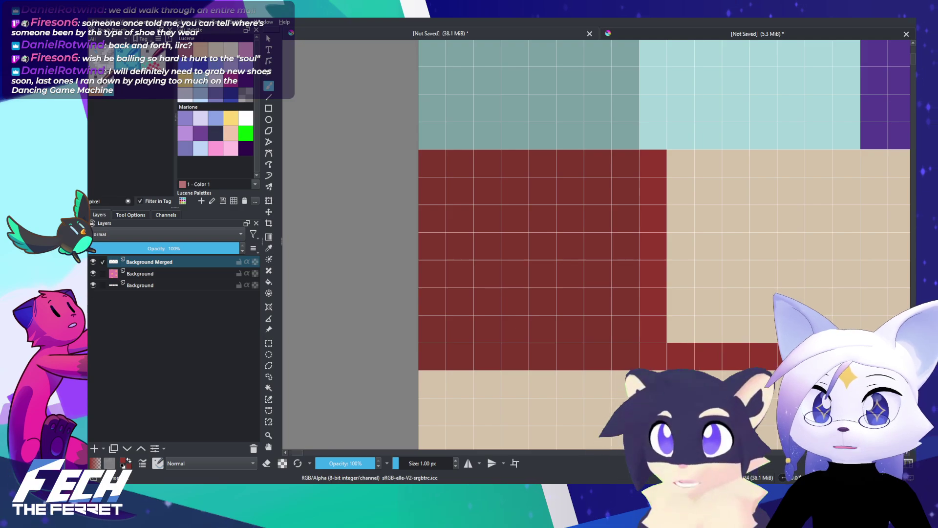
mouse_move(847, 318)
mouse_down()
mouse_move(846, 234)
mouse_move(819, 190)
mouse_move(830, 163)
mouse_move(685, 173)
mouse_move(684, 234)
mouse_move(811, 193)
mouse_move(714, 244)
mouse_move(759, 249)
mouse_move(680, 298)
mouse_move(714, 322)
mouse_move(788, 298)
mouse_up()
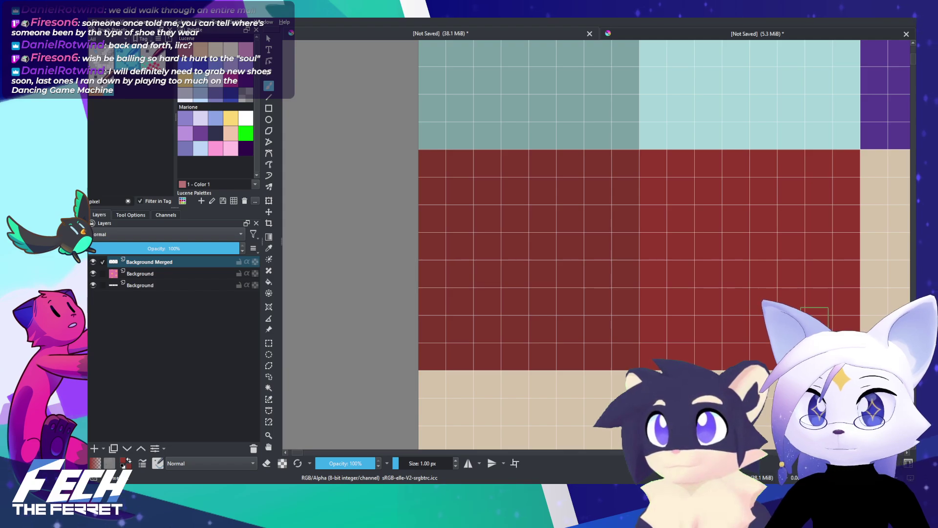
Step: Sample the lighter red of the crate's lit side and the dusty pink of its rivets
scroll(814, 320, down, 8)
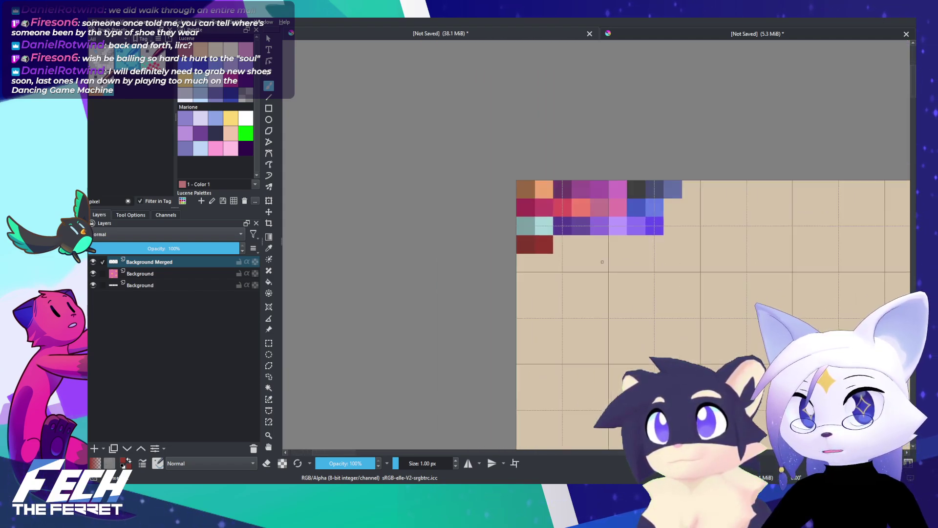
scroll(602, 262, down, 3)
drag(711, 290, 563, 234)
drag(762, 293, 590, 239)
scroll(590, 239, down, 3)
drag(650, 268, 606, 249)
drag(716, 286, 574, 210)
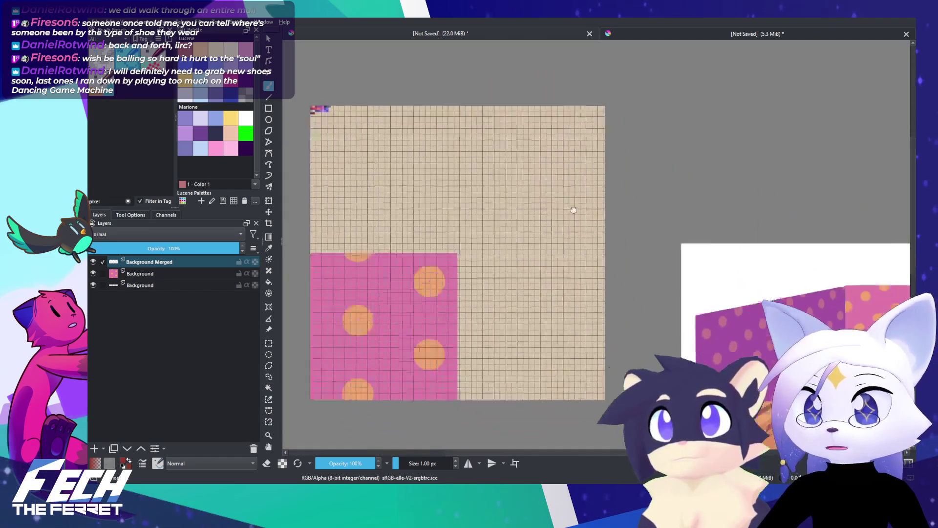
drag(731, 335, 544, 187)
drag(657, 270, 555, 216)
drag(778, 230, 684, 240)
scroll(683, 239, up, 4)
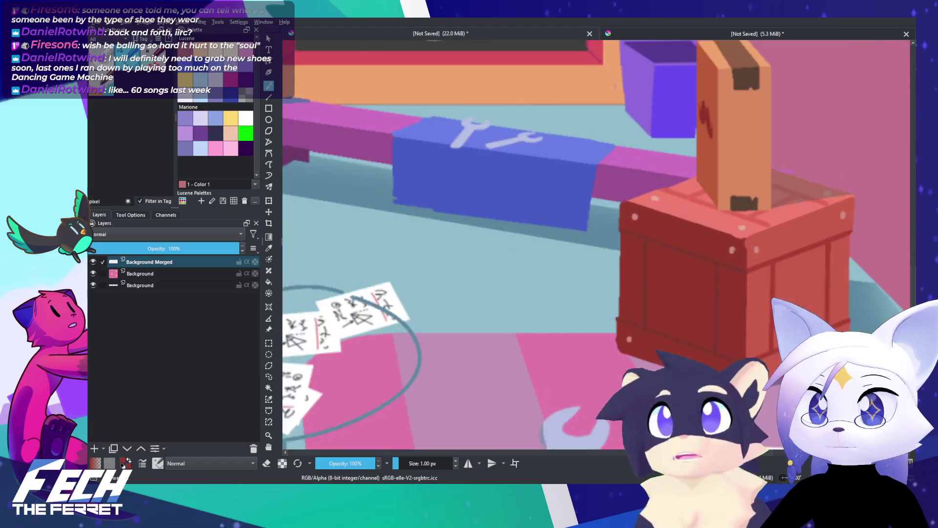
scroll(630, 250, up, 8)
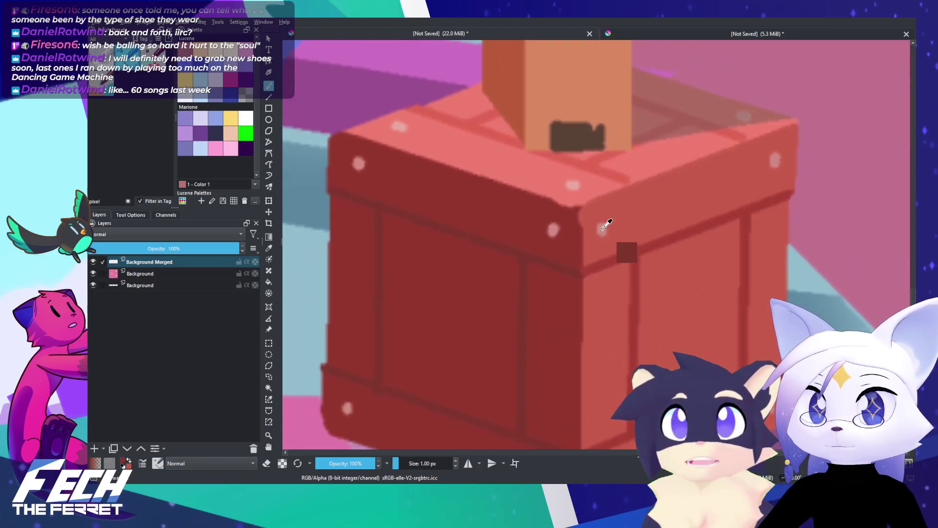
Step: Fill the fourth row's third and fourth cells with the crate's lighter red and the rivets' dusty pink
scroll(513, 219, down, 7)
drag(423, 221, 567, 244)
drag(313, 161, 677, 320)
drag(409, 175, 540, 260)
scroll(518, 208, up, 5)
drag(469, 129, 584, 302)
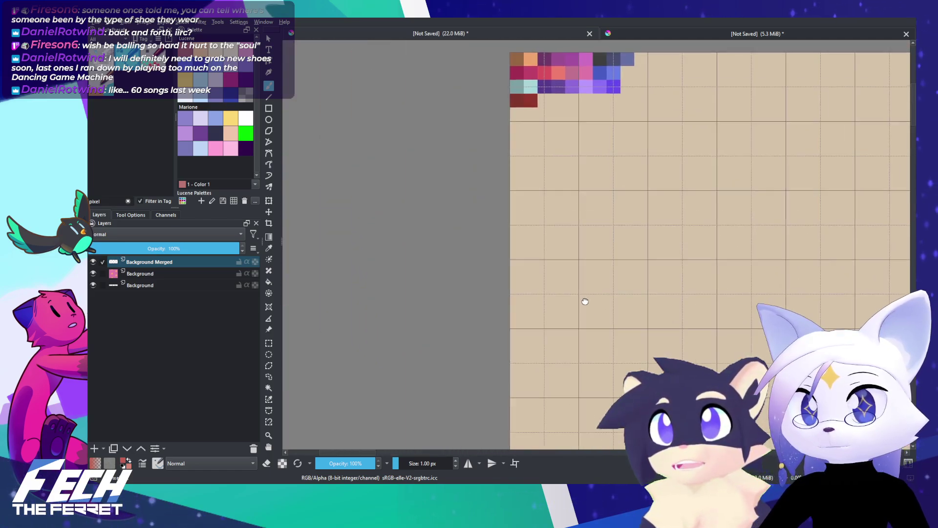
scroll(534, 138, up, 2)
scroll(531, 127, down, 6)
scroll(530, 274, up, 3)
mouse_move(531, 276)
mouse_down()
mouse_move(535, 370)
mouse_move(607, 373)
mouse_move(629, 276)
mouse_move(545, 279)
mouse_move(545, 337)
mouse_move(573, 292)
mouse_move(582, 296)
mouse_up()
mouse_move(581, 356)
mouse_down()
mouse_move(608, 291)
mouse_move(643, 359)
mouse_up()
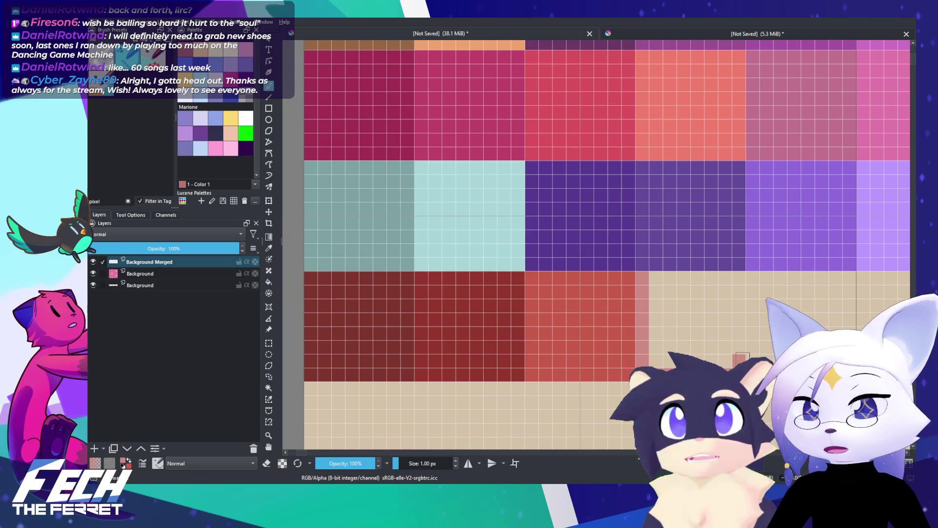
mouse_move(741, 283)
mouse_down()
mouse_move(650, 287)
mouse_move(662, 293)
mouse_move(653, 323)
mouse_up()
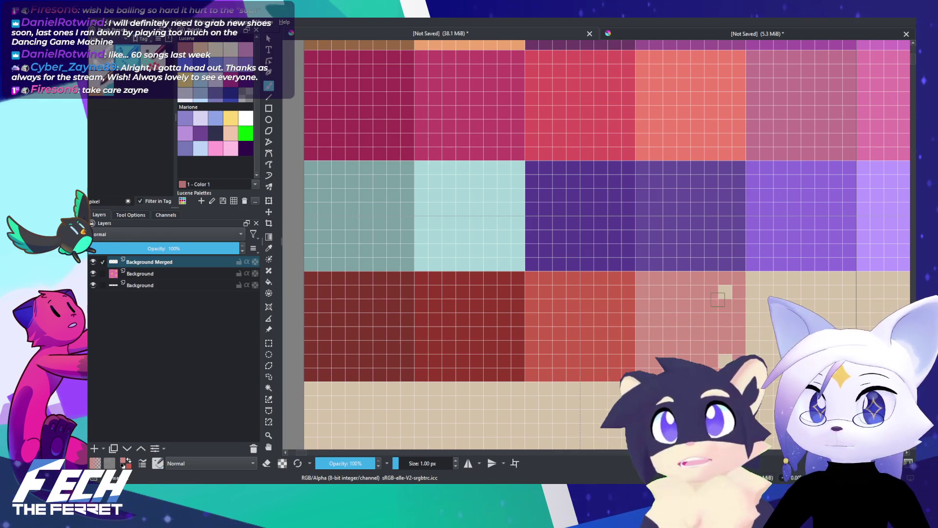
Step: Sample the bright red of the plank lines on top of the crate
scroll(727, 332, down, 12)
drag(727, 332, 600, 291)
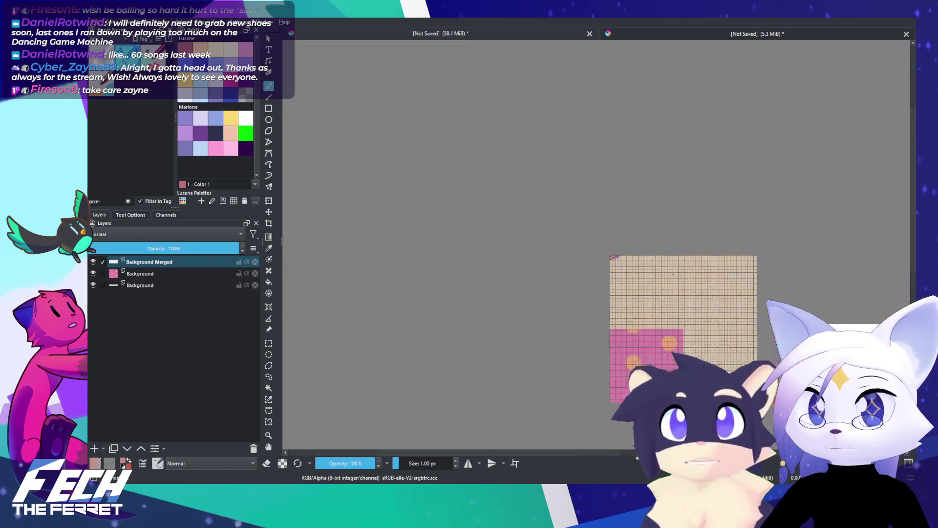
drag(740, 288, 539, 251)
scroll(701, 334, up, 6)
scroll(651, 283, up, 3)
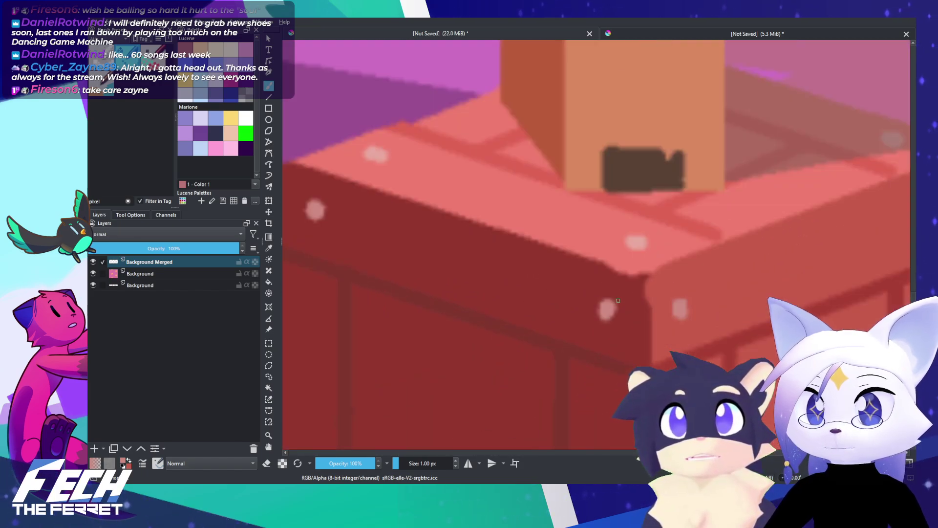
drag(586, 291, 566, 317)
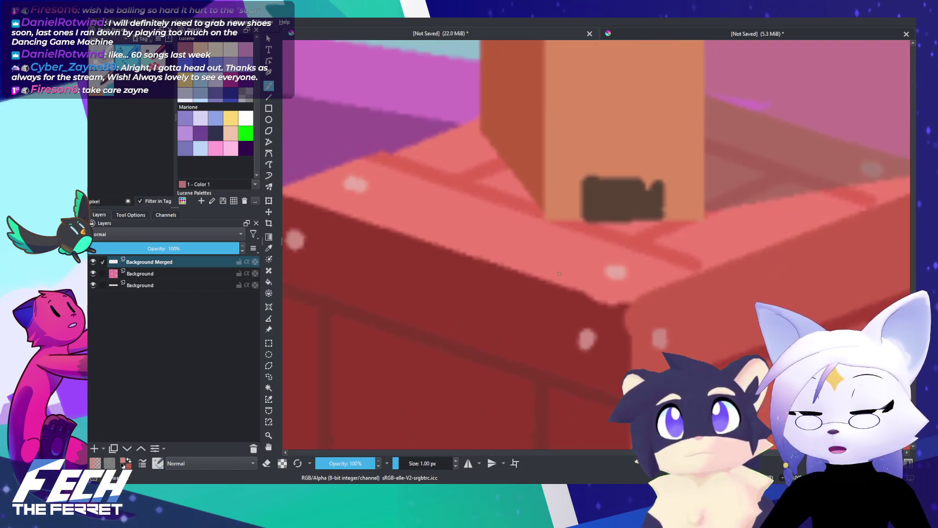
scroll(560, 274, down, 3)
scroll(580, 270, up, 2)
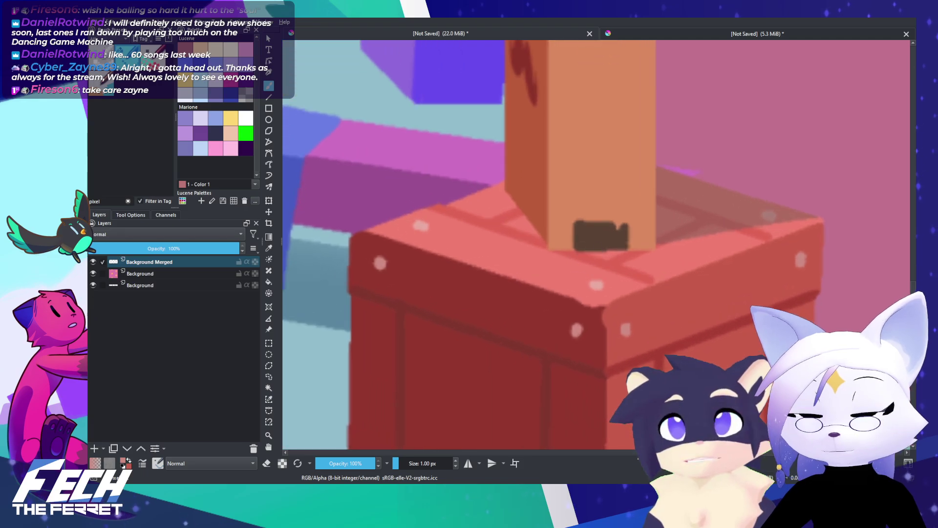
scroll(653, 276, up, 3)
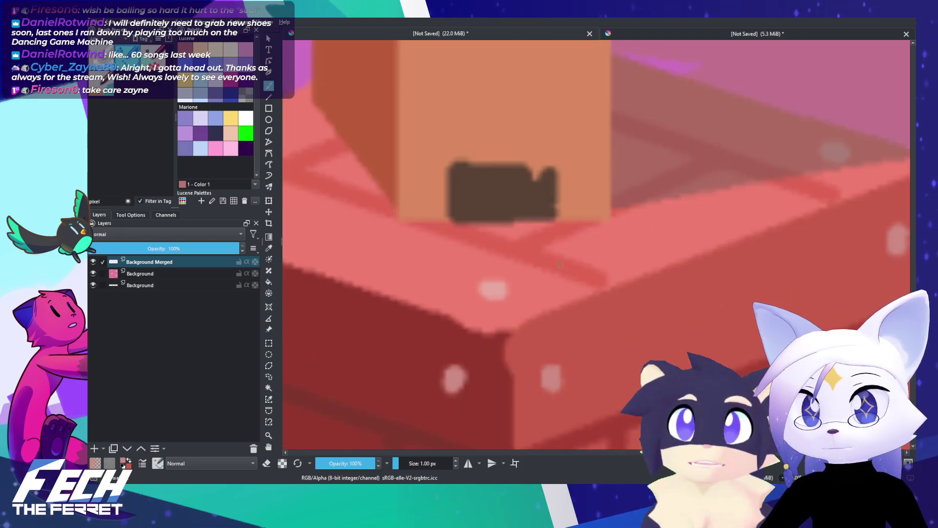
ctrl+click(568, 265)
ctrl+click(611, 296)
ctrl+click(597, 282)
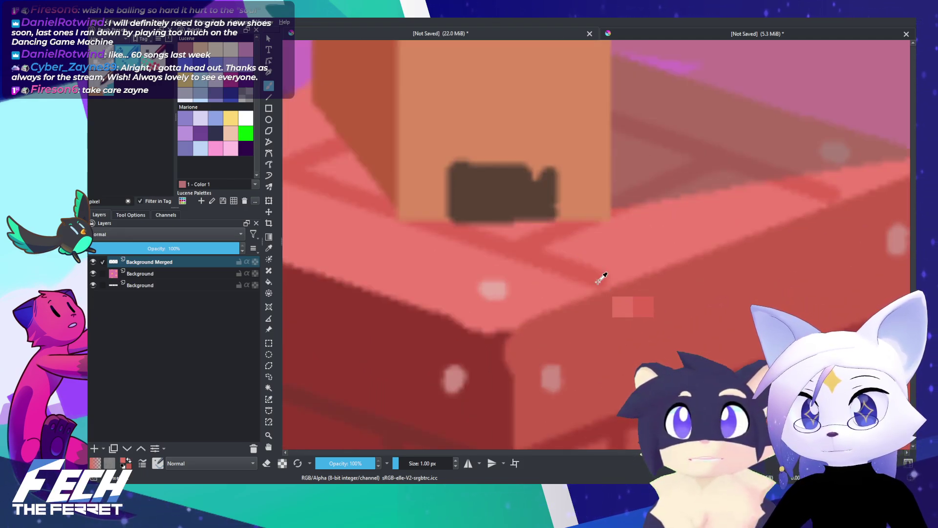
Step: Go from the crate in the illustration back to the end of the swatch grid's fourth row
scroll(465, 255, down, 5)
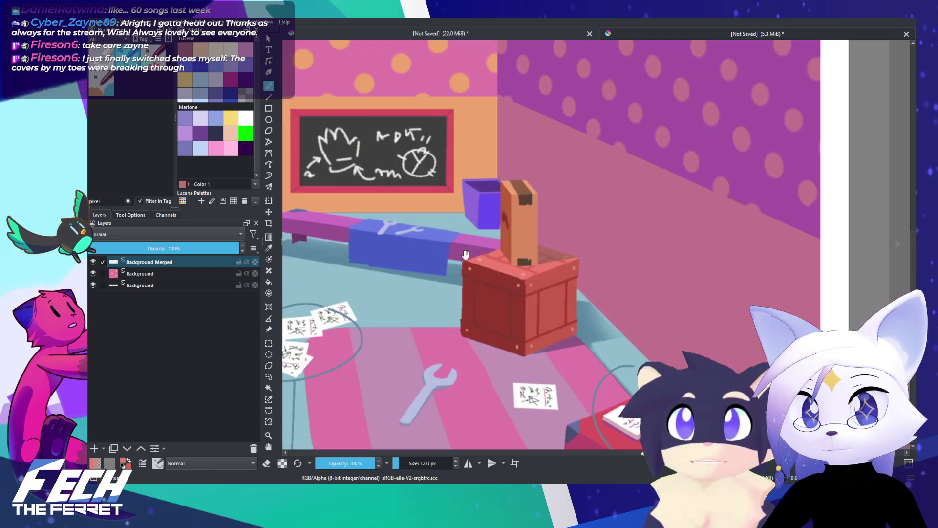
drag(465, 254, 740, 298)
drag(396, 230, 691, 289)
drag(472, 237, 729, 318)
drag(315, 183, 524, 280)
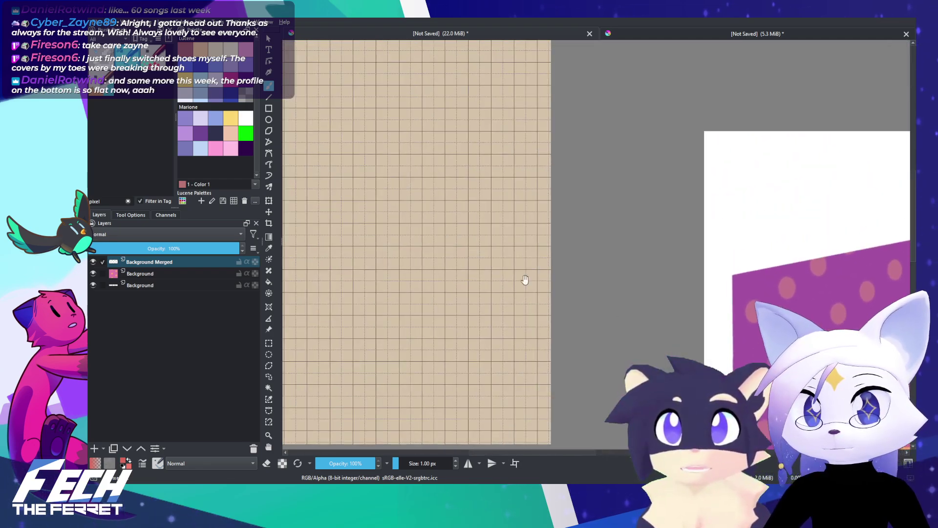
drag(312, 205, 674, 254)
drag(293, 161, 503, 282)
scroll(502, 283, up, 5)
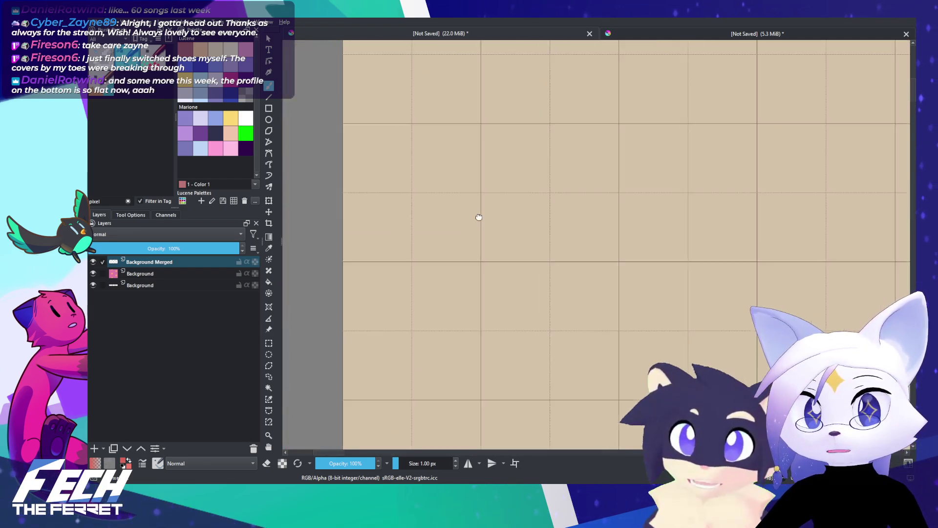
drag(478, 217, 528, 342)
drag(503, 225, 506, 296)
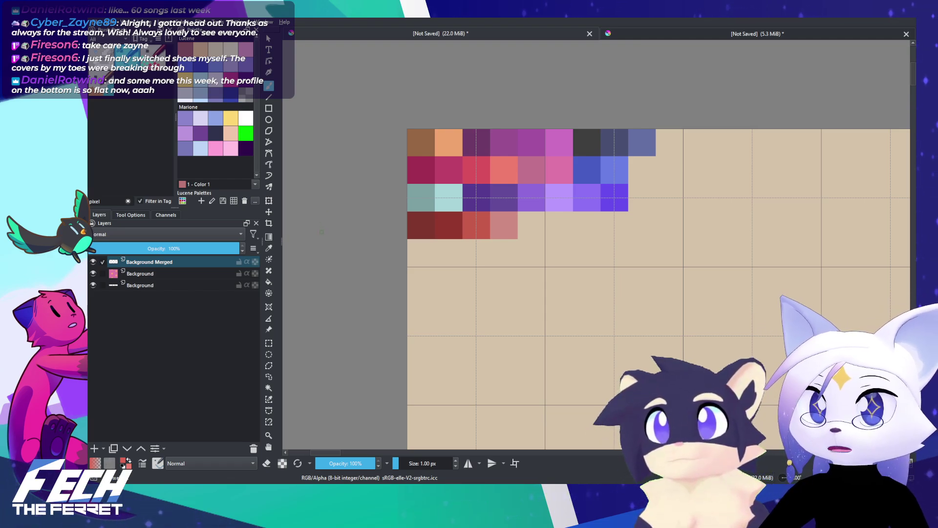
scroll(362, 251, up, 3)
drag(491, 251, 344, 238)
scroll(404, 218, up, 2)
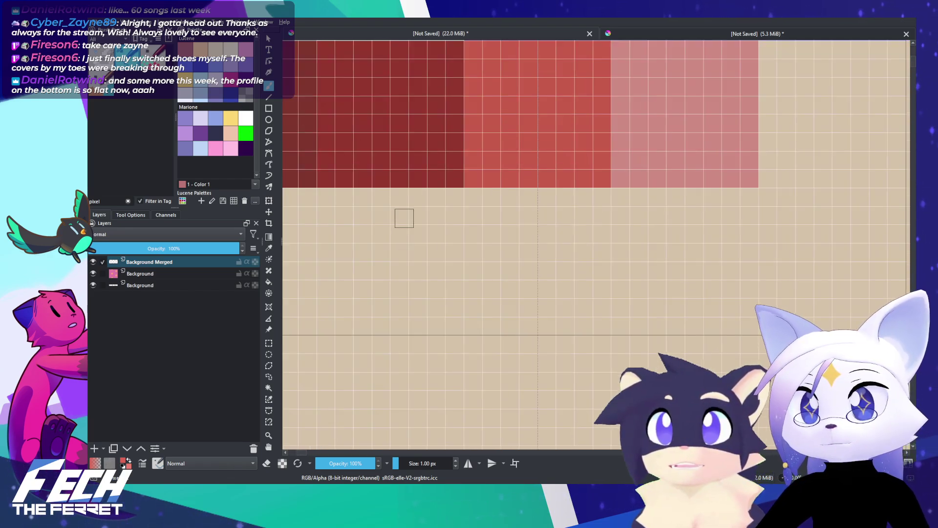
mouse_move(404, 226)
mouse_down()
mouse_move(326, 257)
mouse_move(285, 256)
mouse_up()
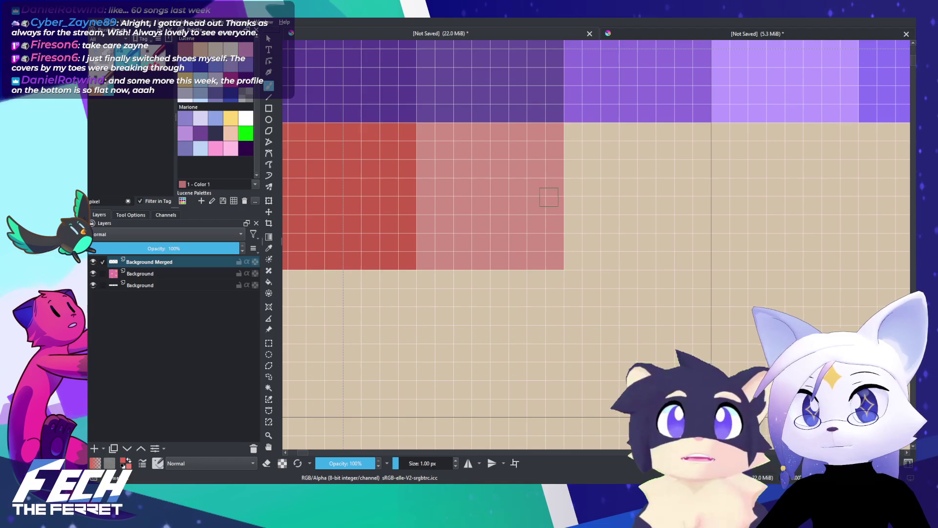
Step: Try out the crate's bright red beside and over the dusty pink swatch in the fourth row
mouse_move(591, 131)
mouse_down()
mouse_move(581, 171)
mouse_move(631, 245)
mouse_up()
key(ctrl+z)
drag(426, 260, 483, 242)
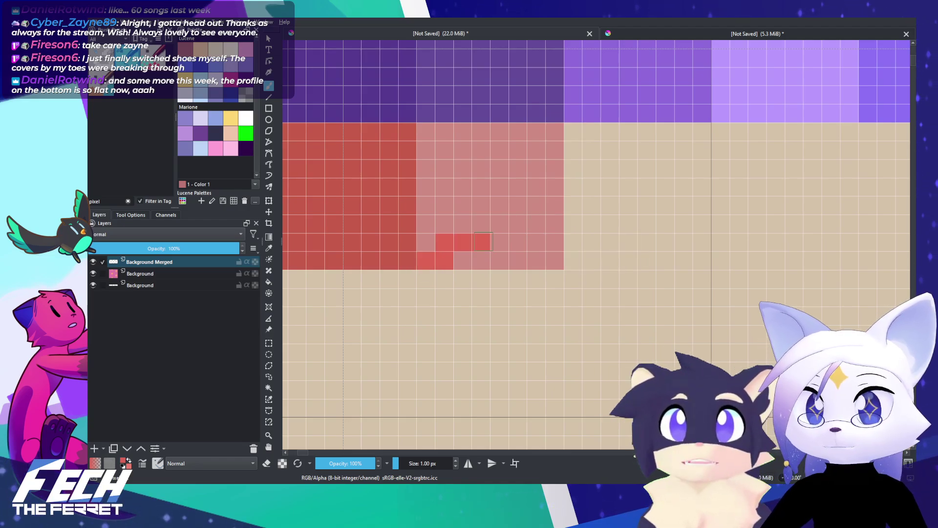
key(ctrl+z)
mouse_move(613, 243)
mouse_down()
mouse_move(577, 255)
mouse_move(606, 272)
mouse_up()
key(ctrl+z)
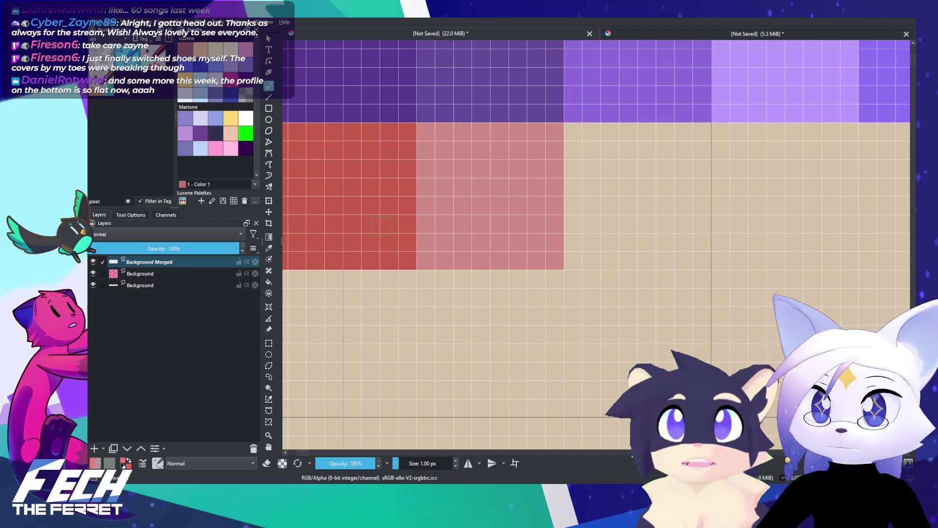
Step: Move the fourth row's dusty pink swatch two cells right and fill the gap with the crate's bright red and light coral red
click(269, 343)
drag(416, 124, 565, 269)
key(t)
drag(438, 239, 732, 239)
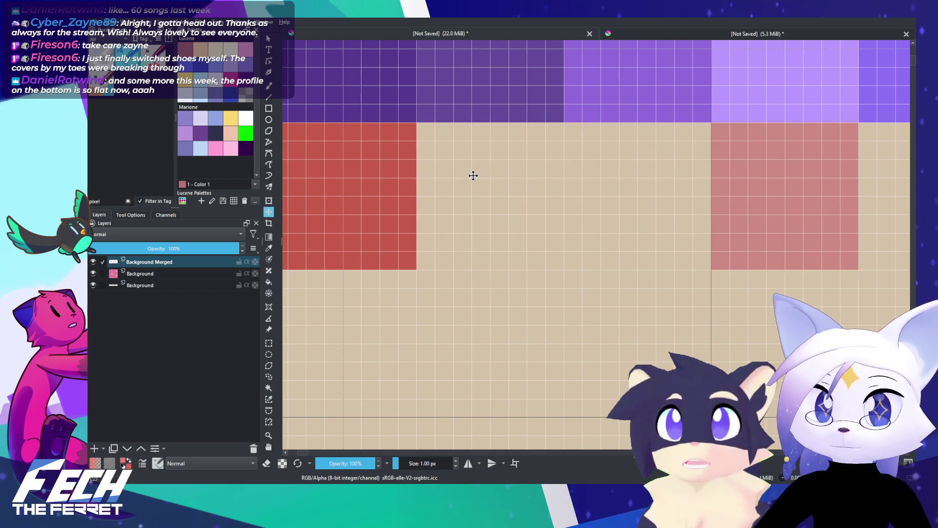
key(b)
mouse_move(426, 131)
mouse_down()
mouse_move(426, 220)
mouse_move(466, 260)
mouse_move(554, 176)
mouse_move(474, 131)
mouse_move(447, 239)
mouse_move(518, 169)
mouse_move(489, 205)
mouse_move(524, 212)
mouse_move(535, 161)
mouse_move(465, 150)
mouse_move(572, 147)
mouse_move(583, 229)
mouse_move(573, 244)
mouse_move(638, 260)
mouse_move(693, 259)
mouse_move(687, 141)
mouse_move(696, 131)
mouse_move(588, 140)
mouse_move(603, 149)
mouse_move(634, 224)
mouse_move(620, 200)
mouse_move(665, 205)
mouse_move(663, 156)
mouse_move(689, 238)
mouse_move(629, 151)
mouse_up()
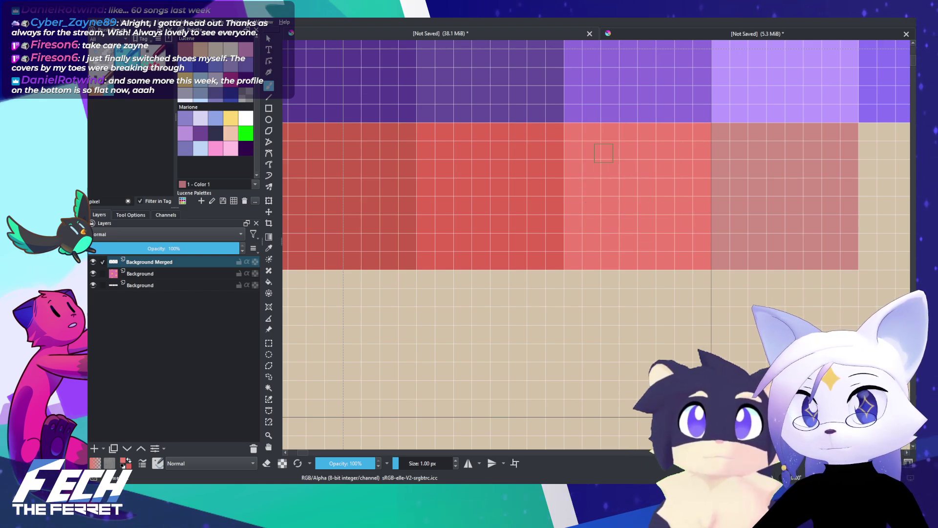
Step: Sample the muted mauve pink of the rug's stripe from the bedroom illustration
scroll(620, 191, down, 5)
drag(541, 209, 459, 223)
scroll(457, 225, down, 7)
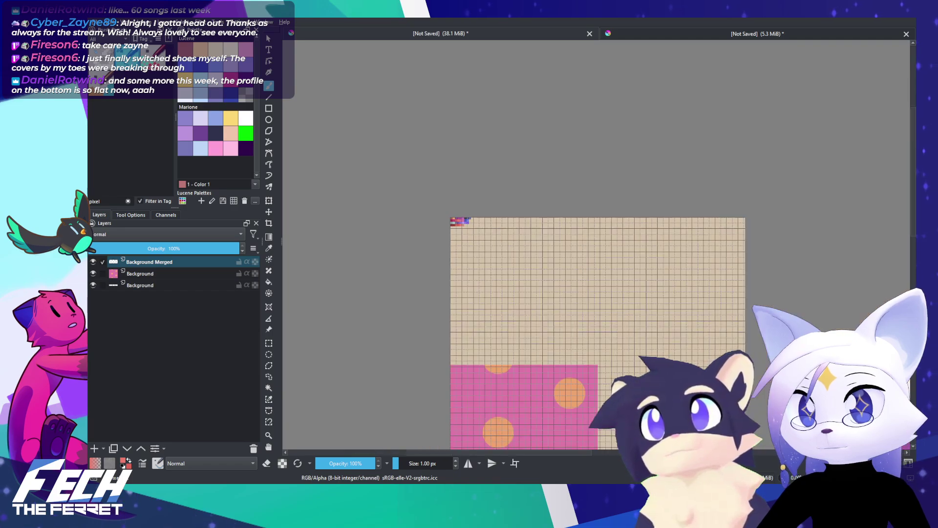
drag(590, 252, 476, 166)
drag(679, 292, 410, 175)
drag(791, 357, 612, 231)
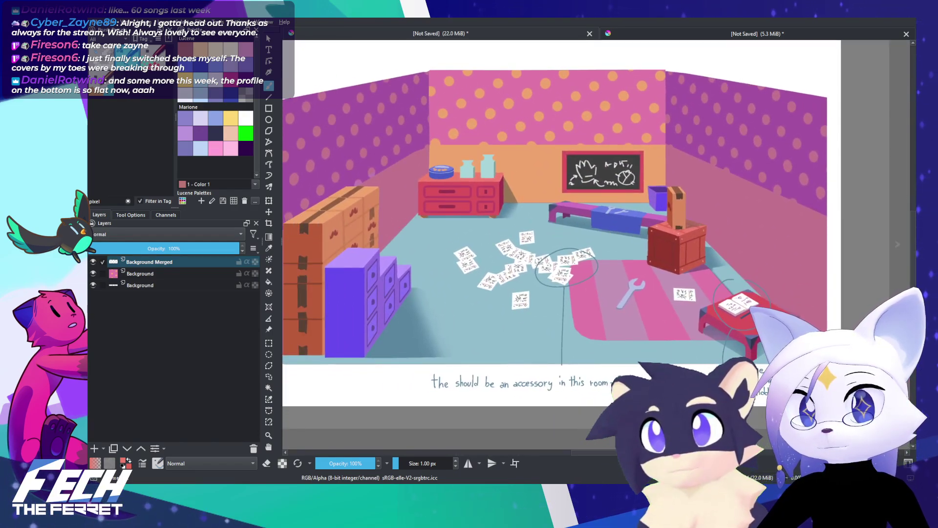
scroll(526, 229, down, 1)
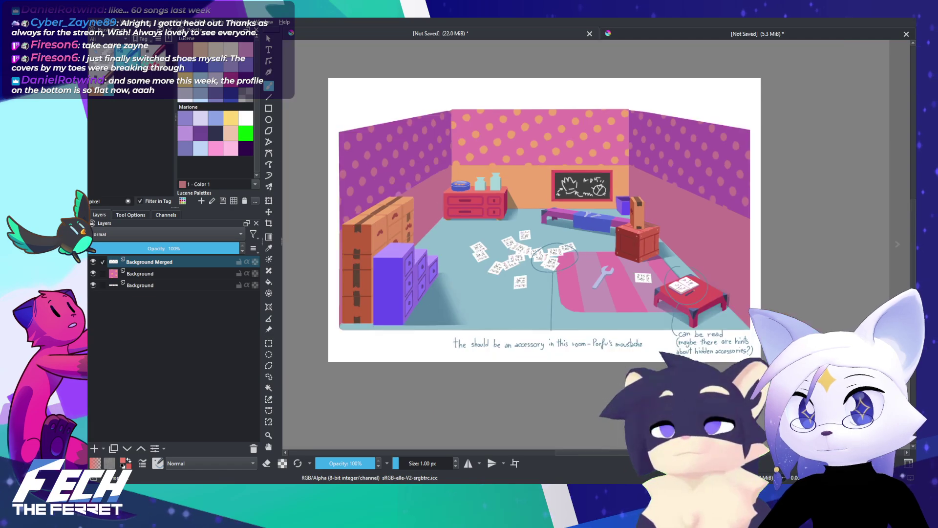
drag(525, 229, 530, 213)
ctrl+click(603, 286)
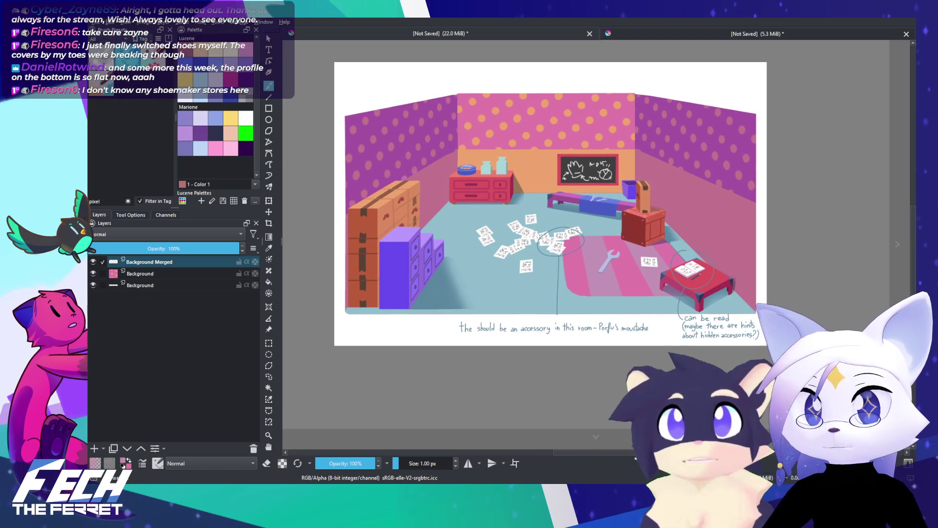
Step: Try the rug's mauve pink against the existing pink swatches in the grid
drag(342, 162, 674, 238)
drag(343, 111, 534, 265)
scroll(593, 192, up, 8)
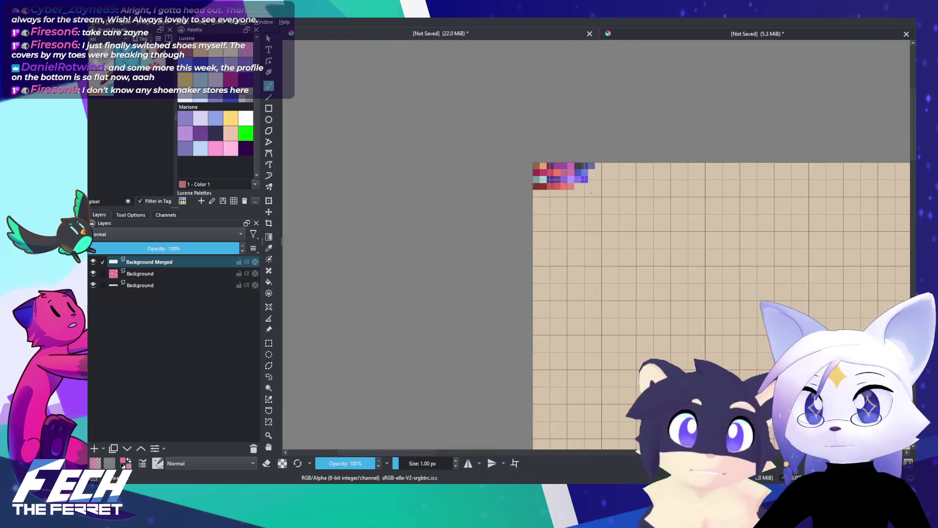
scroll(553, 243, up, 2)
mouse_move(528, 163)
mouse_down()
mouse_move(553, 242)
mouse_move(507, 242)
mouse_move(575, 259)
mouse_up()
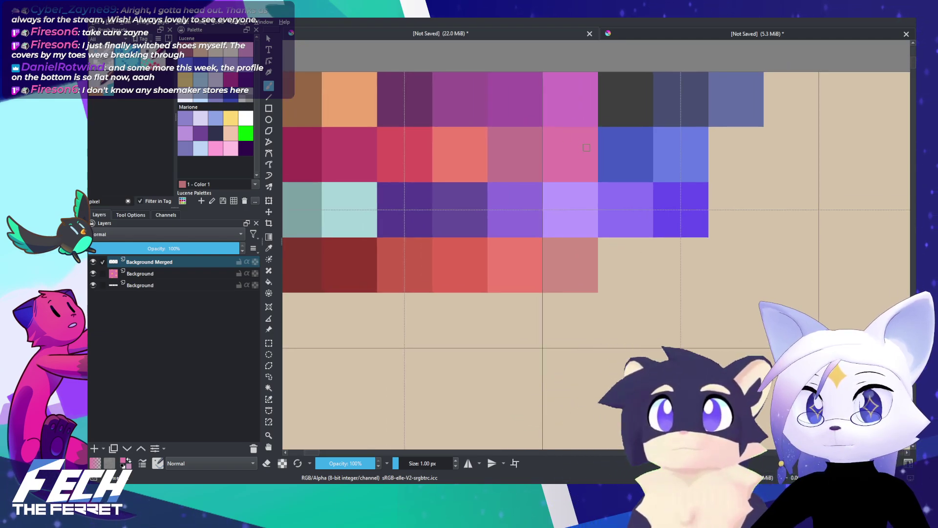
drag(518, 163, 549, 179)
key(ctrl+z)
drag(561, 226, 596, 218)
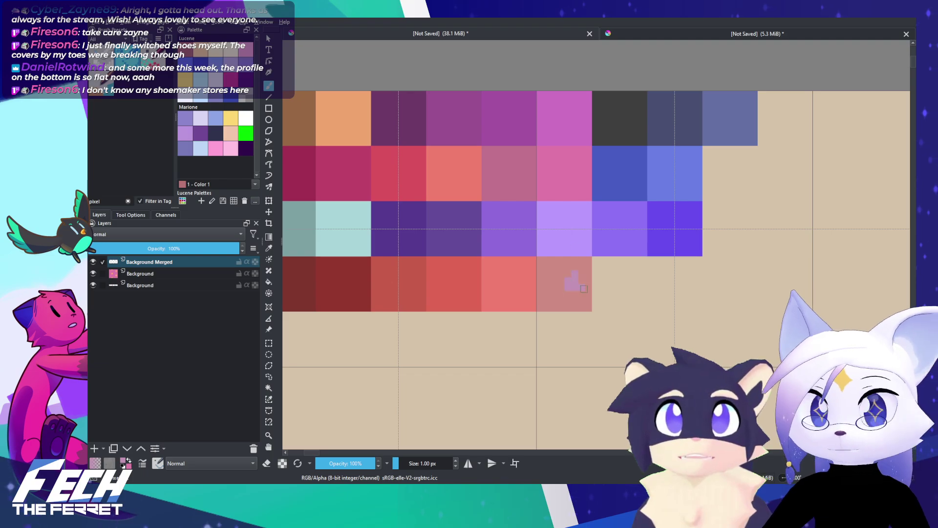
key(ctrl+z)
mouse_move(595, 261)
mouse_down()
mouse_move(622, 283)
mouse_move(611, 289)
mouse_up()
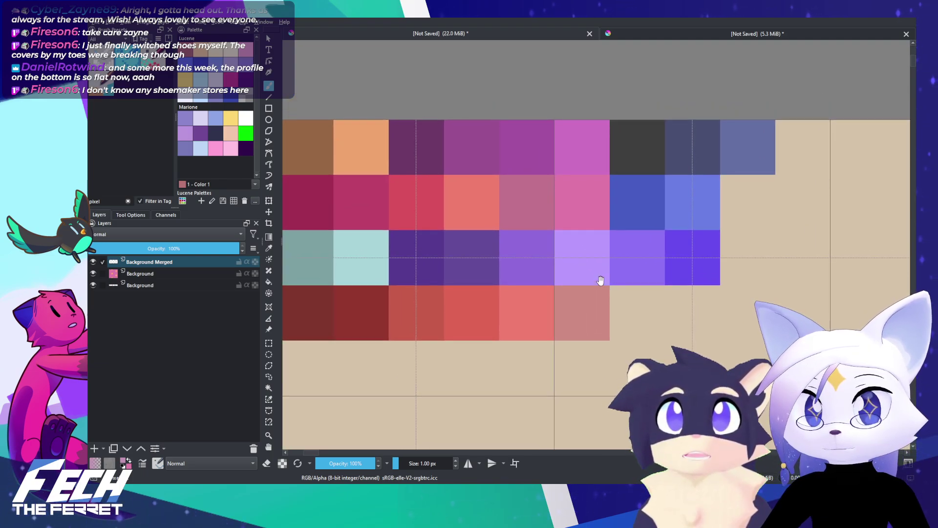
drag(592, 199, 545, 211)
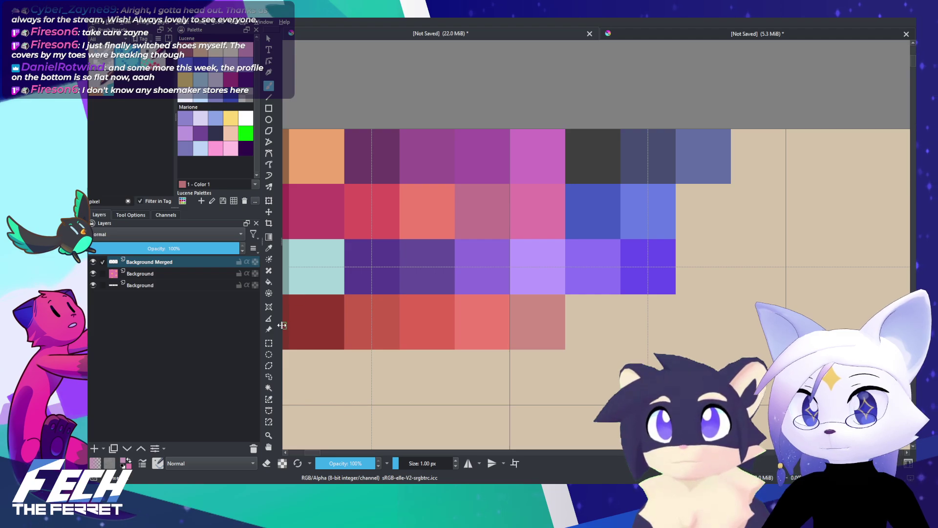
Step: Move the second row's two blue swatches one cell to the right to free the cell after the pink
click(269, 342)
scroll(568, 217, up, 4)
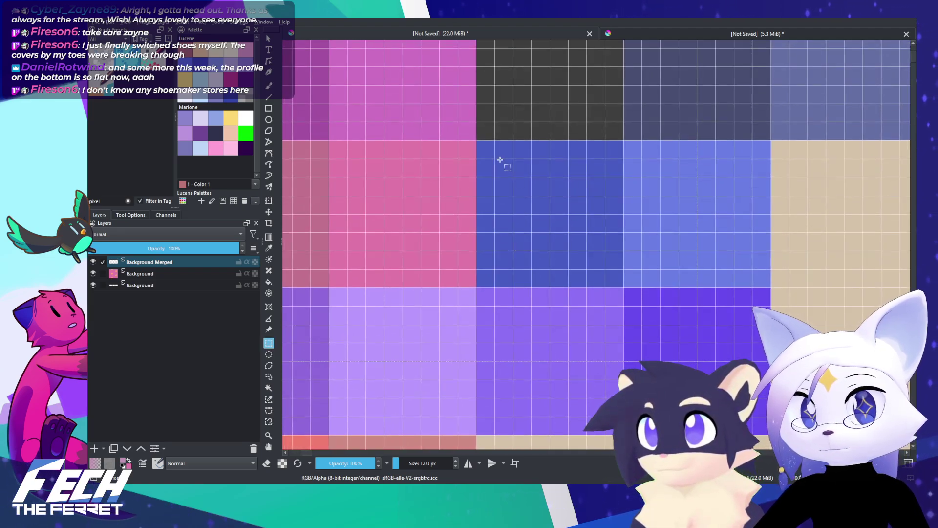
drag(480, 143, 770, 286)
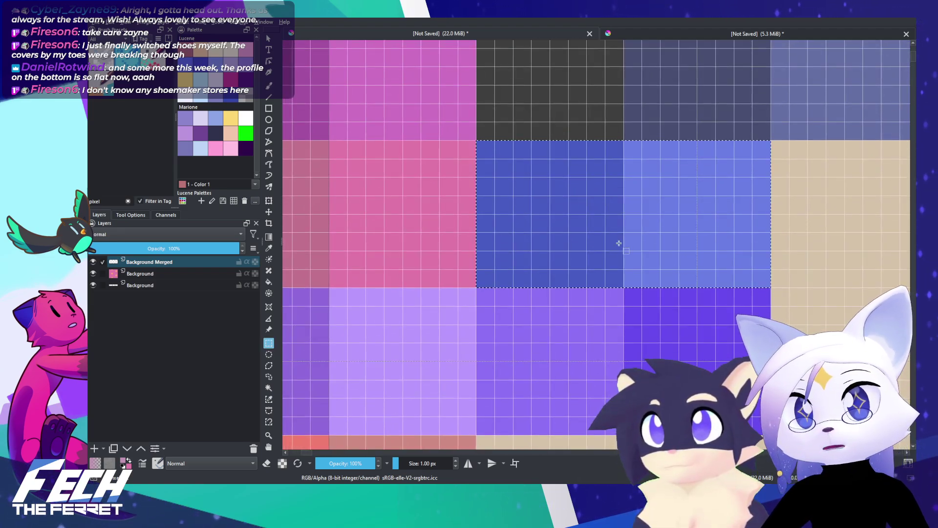
scroll(619, 243, down, 3)
key(t)
drag(532, 242, 605, 242)
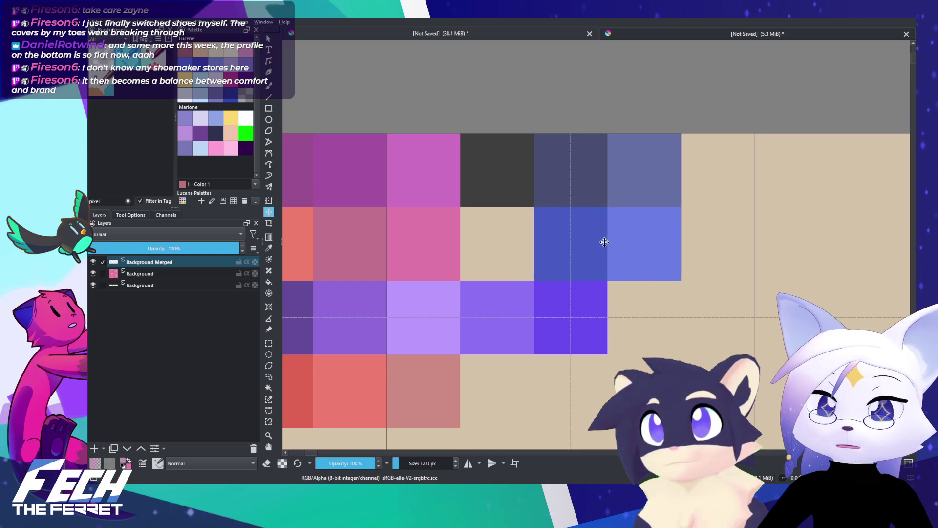
Step: Try painting the rug's mauve pink into the freed cell beside the second row's pink
key(b)
mouse_move(544, 232)
mouse_down()
mouse_move(614, 249)
mouse_move(621, 266)
mouse_up()
scroll(585, 240, up, 1)
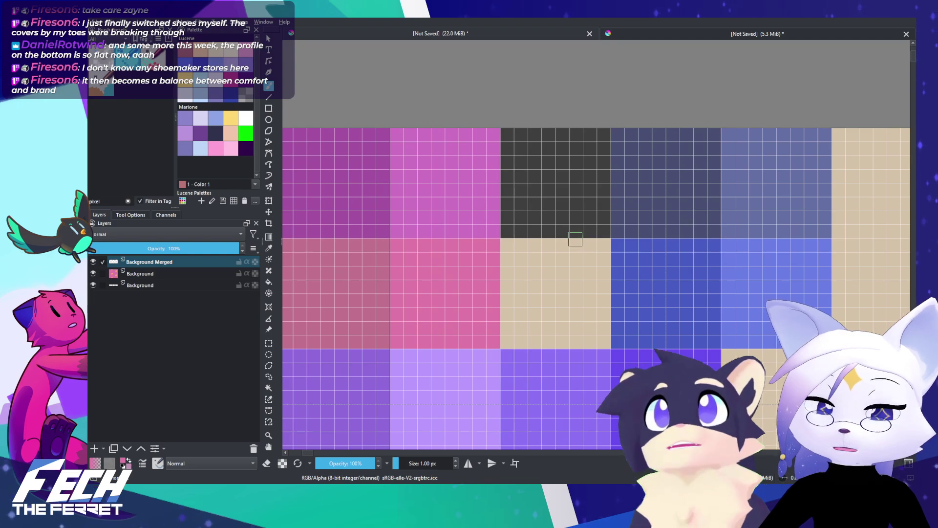
scroll(541, 240, up, 1)
mouse_move(535, 242)
mouse_down()
mouse_move(534, 204)
mouse_move(546, 213)
mouse_up()
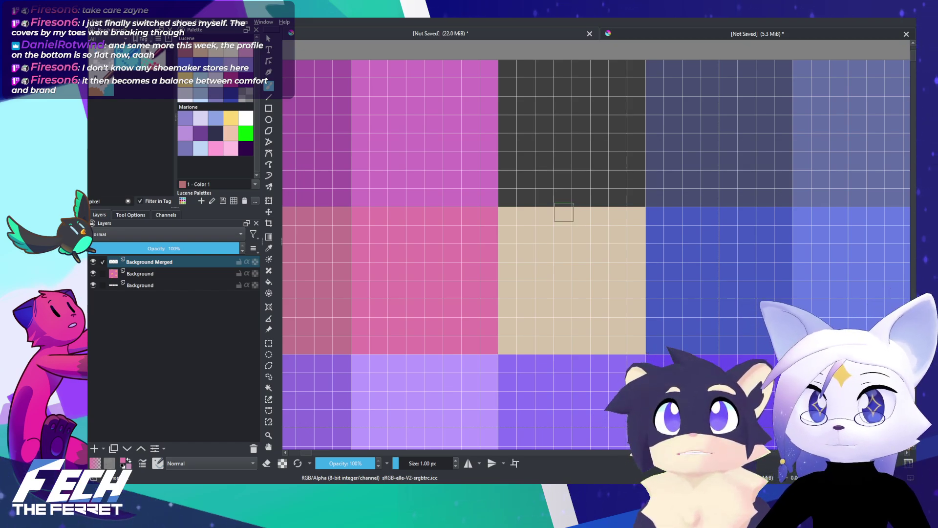
mouse_move(512, 211)
mouse_down()
mouse_move(510, 340)
mouse_move(586, 344)
mouse_move(637, 244)
mouse_move(579, 216)
mouse_move(519, 216)
mouse_up()
mouse_move(587, 215)
mouse_down()
mouse_move(628, 225)
mouse_move(527, 268)
mouse_move(545, 306)
mouse_move(582, 287)
mouse_move(496, 259)
mouse_up()
scroll(558, 254, down, 3)
scroll(514, 264, up, 2)
scroll(548, 262, down, 2)
key(ctrl+z)
scroll(499, 260, up, 2)
Step: Move the two blue swatches one cell back to the left, directly beside the second row's pink, and deselect
click(269, 342)
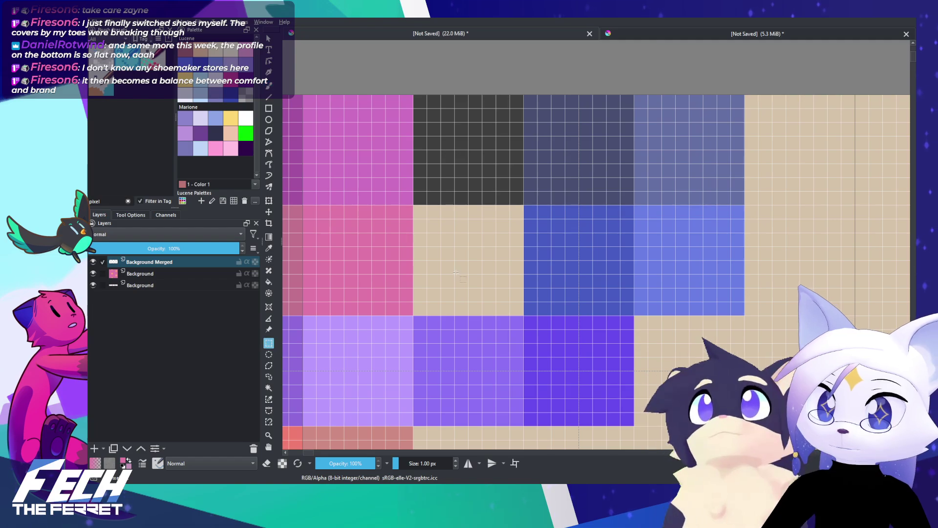
drag(523, 205, 744, 315)
key(t)
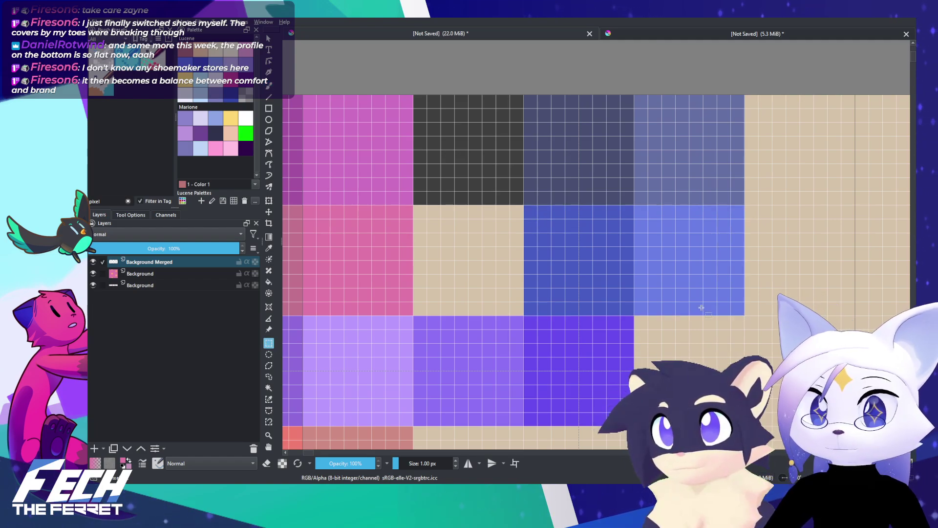
mouse_move(598, 281)
mouse_down()
mouse_move(543, 296)
mouse_move(498, 291)
mouse_up()
key(ctrl+shift+a)
Step: Look over the four swatch rows and bring the whole bedroom illustration back into view with the brush active
scroll(600, 261, down, 5)
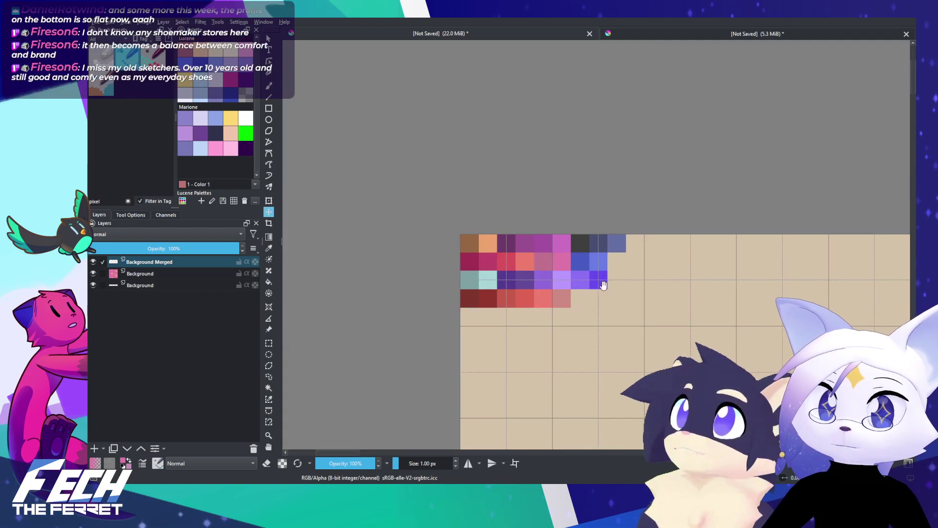
drag(595, 285, 568, 255)
scroll(610, 260, up, 2)
scroll(568, 254, down, 2)
key(b)
scroll(585, 259, down, 4)
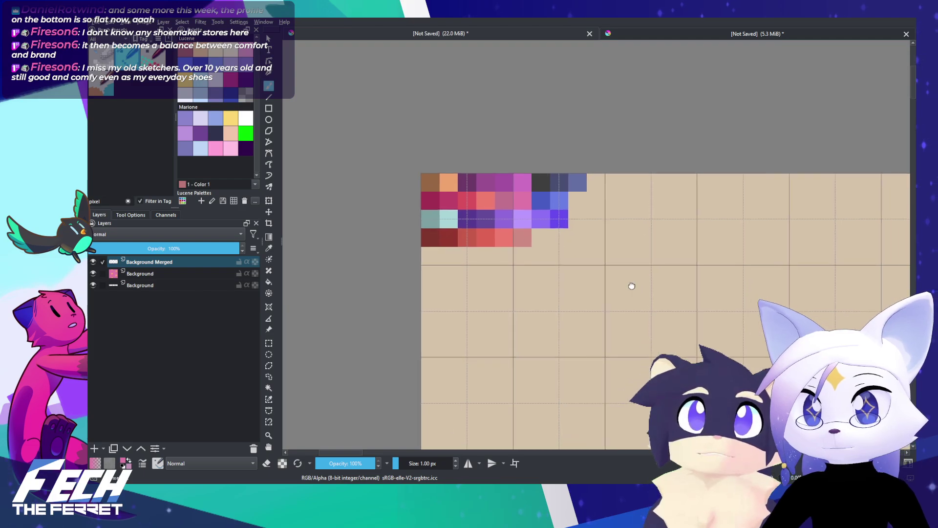
scroll(583, 258, down, 4)
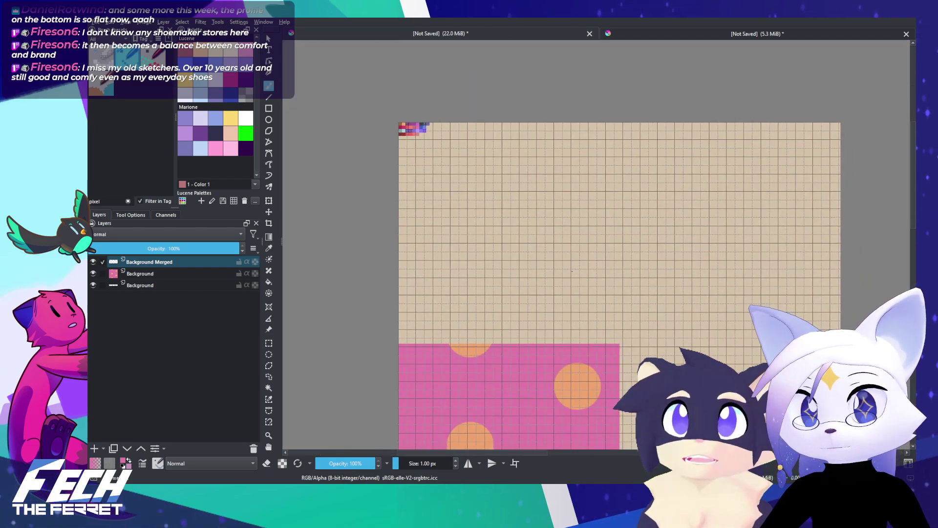
scroll(570, 271, down, 2)
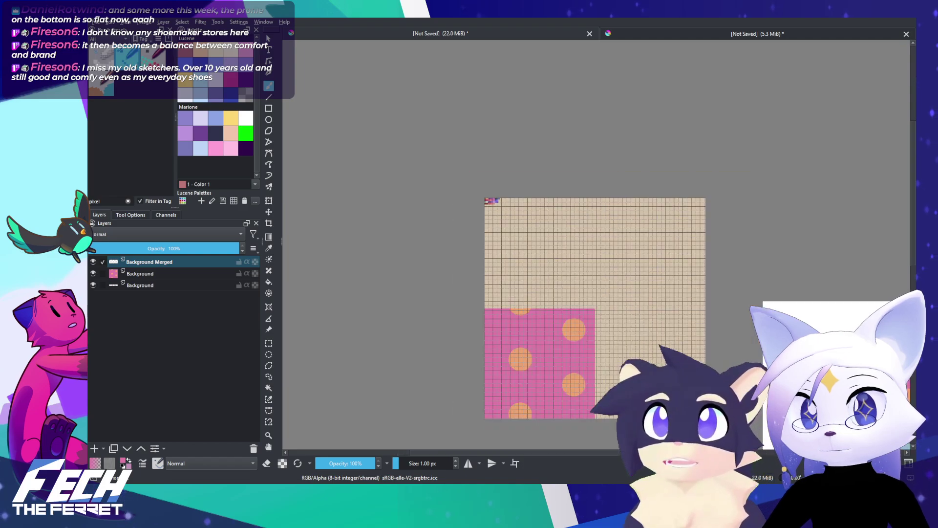
drag(654, 329, 270, 119)
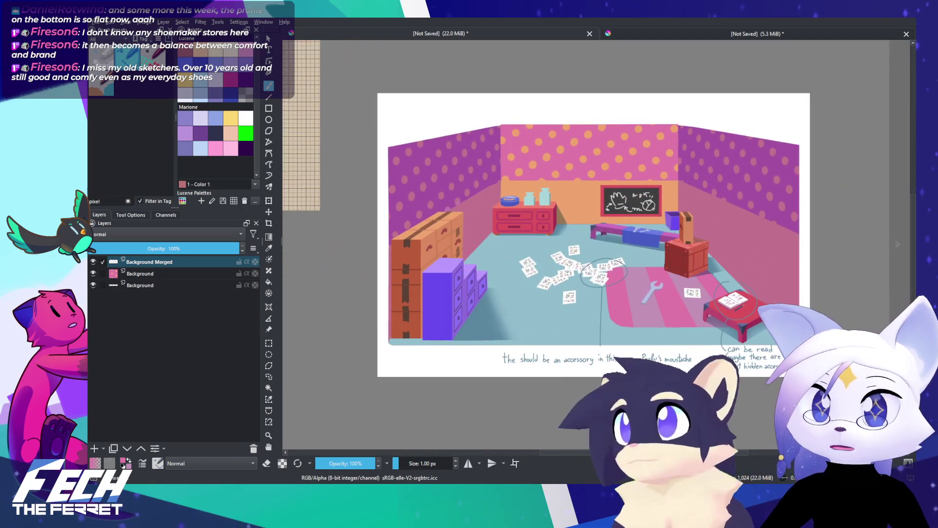
Step: Sample the wrench's shaded grey-blue and light blue tones from the room illustration as the two working colours
scroll(557, 293, up, 4)
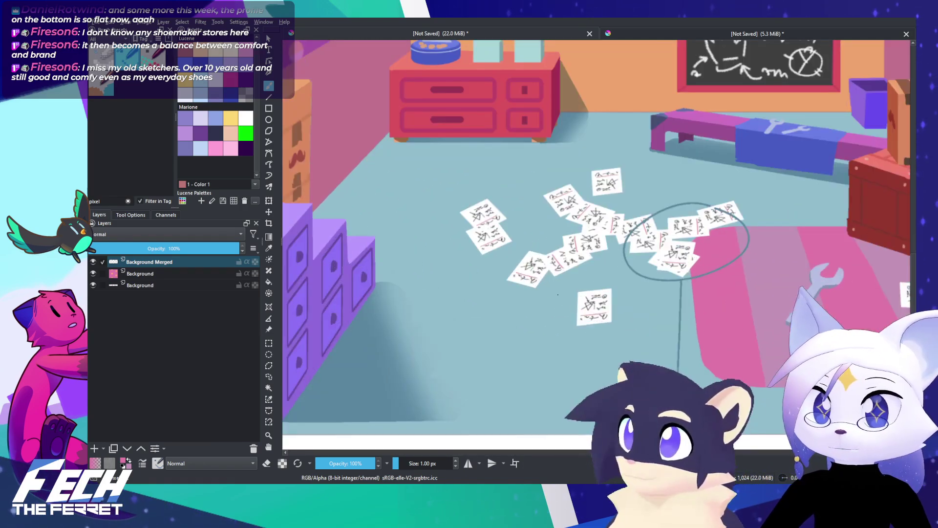
drag(610, 296, 440, 304)
drag(511, 288, 487, 307)
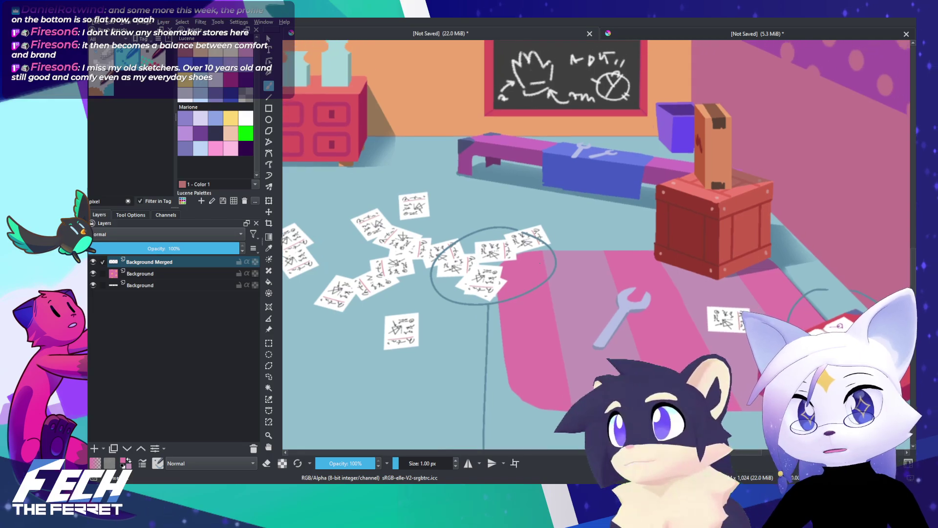
drag(532, 228, 580, 275)
scroll(644, 286, up, 1)
scroll(645, 283, down, 1)
scroll(630, 264, up, 4)
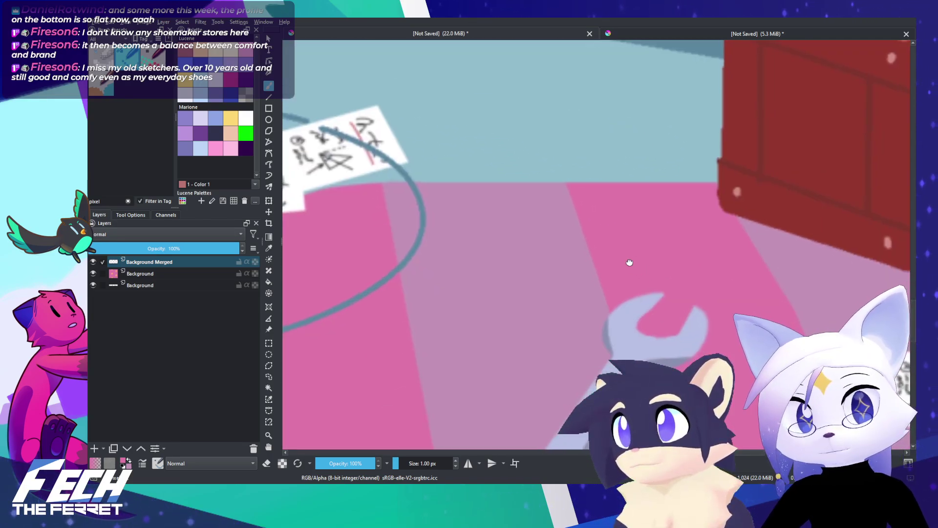
drag(560, 194, 559, 192)
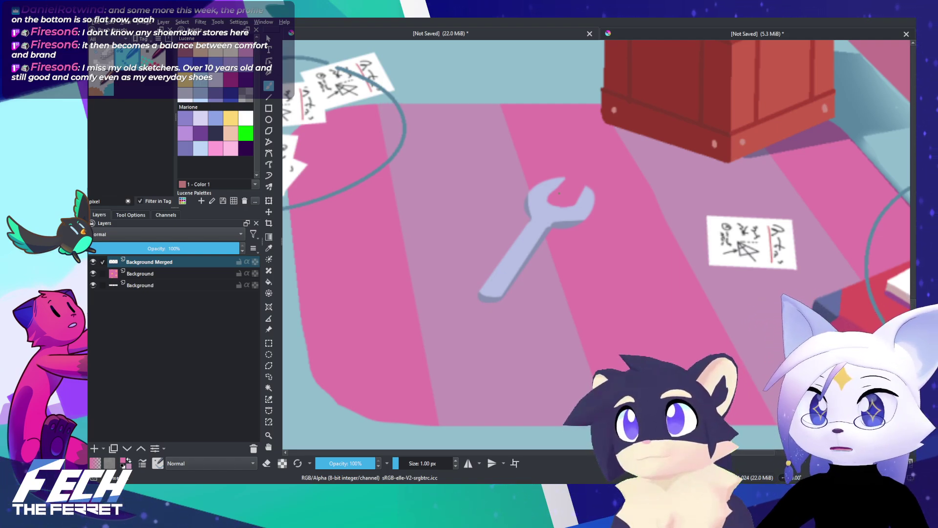
scroll(559, 193, up, 2)
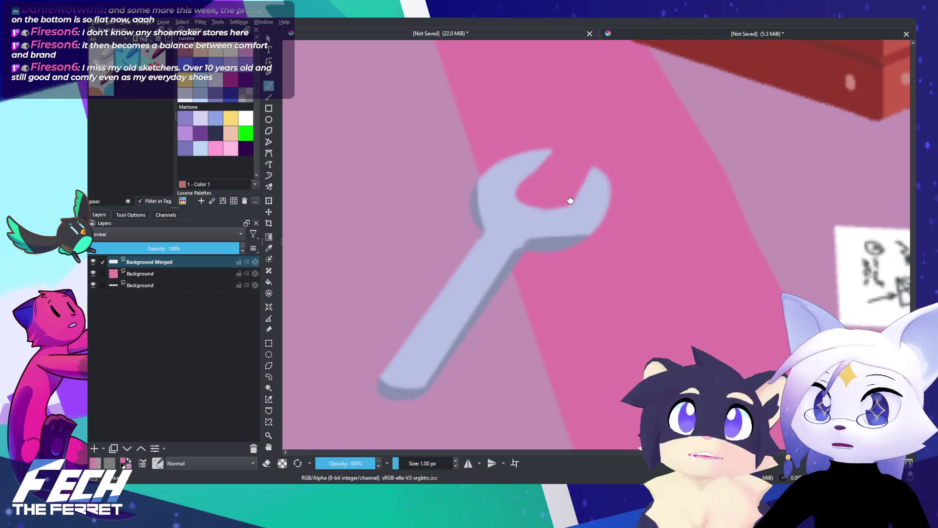
drag(556, 229, 578, 232)
ctrl+right_click(554, 229)
ctrl+click(585, 241)
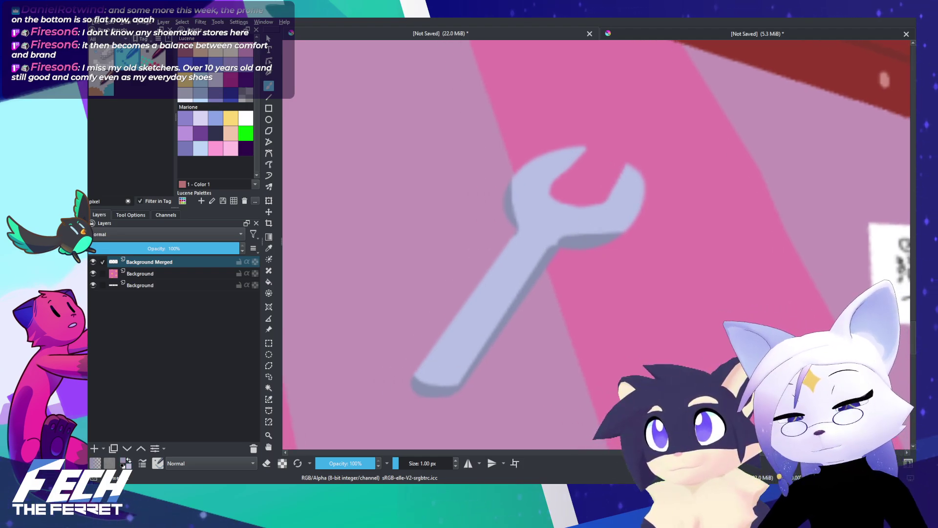
Step: Paint a square grey-blue swatch at the end of the palette grid's fourth row, directly after the dusty pink one
scroll(557, 222, down, 6)
drag(356, 191, 696, 298)
drag(429, 117, 570, 228)
scroll(555, 187, up, 3)
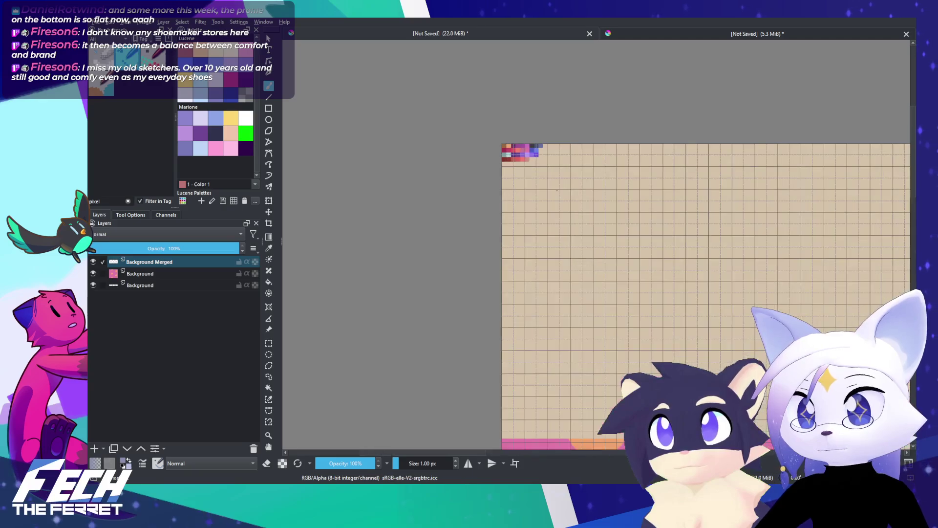
drag(552, 183, 520, 194)
scroll(553, 211, up, 2)
drag(581, 233, 610, 249)
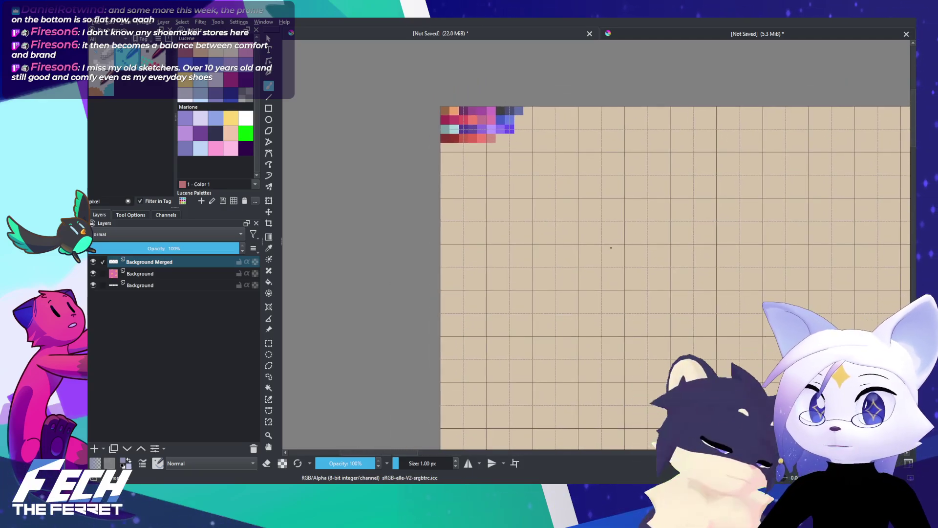
scroll(607, 251, up, 2)
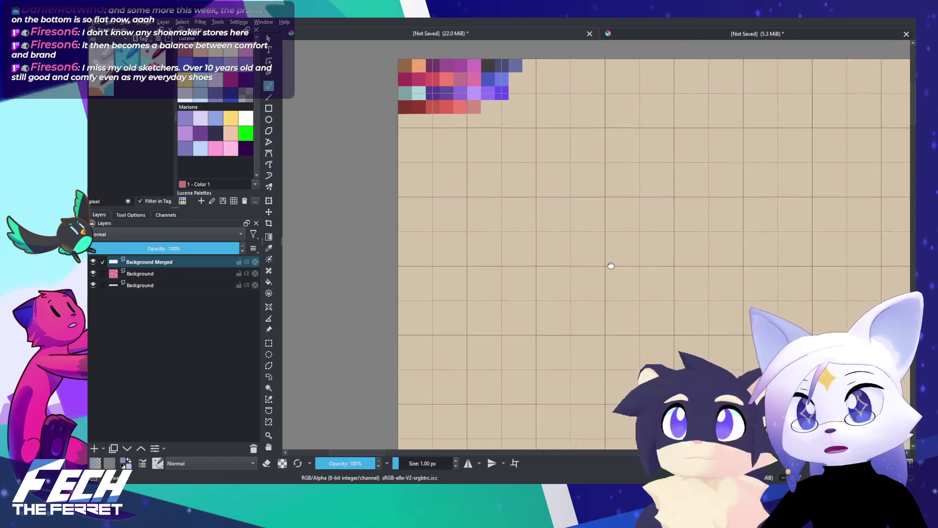
drag(597, 261, 603, 263)
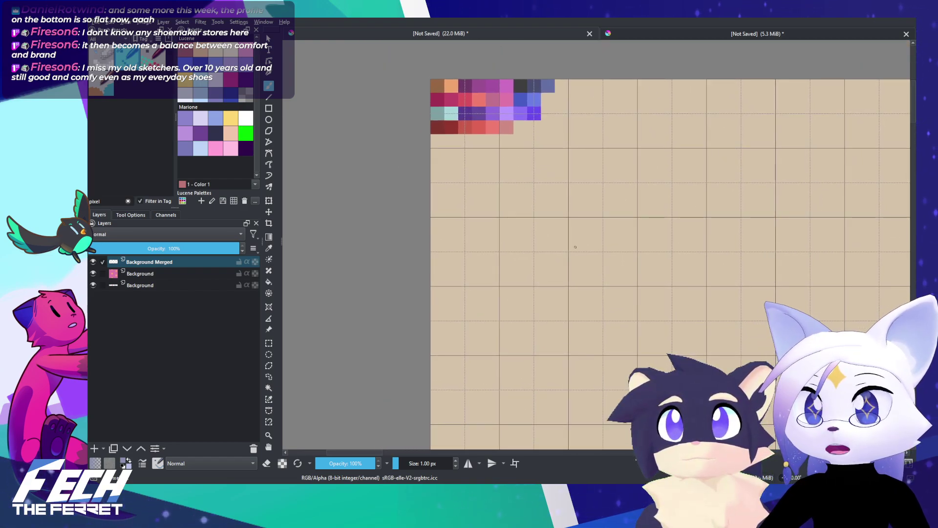
scroll(555, 243, up, 4)
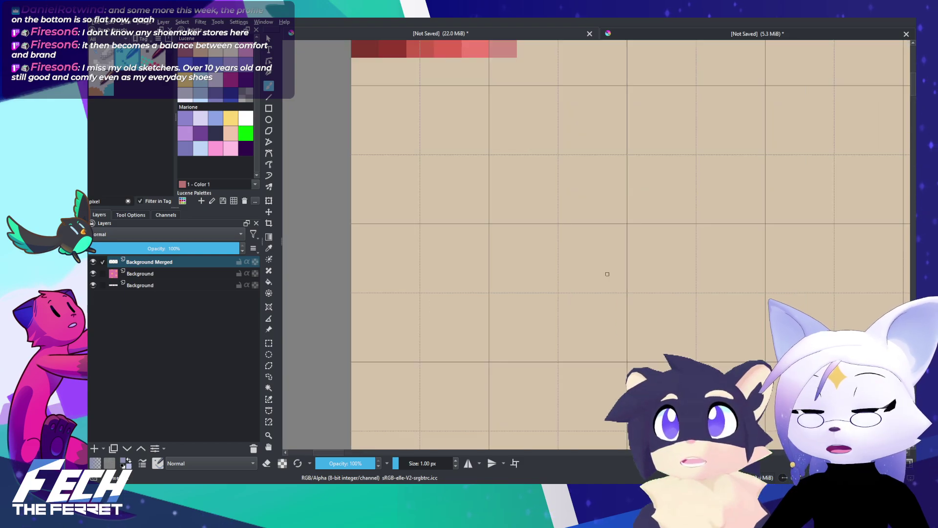
drag(605, 273, 606, 321)
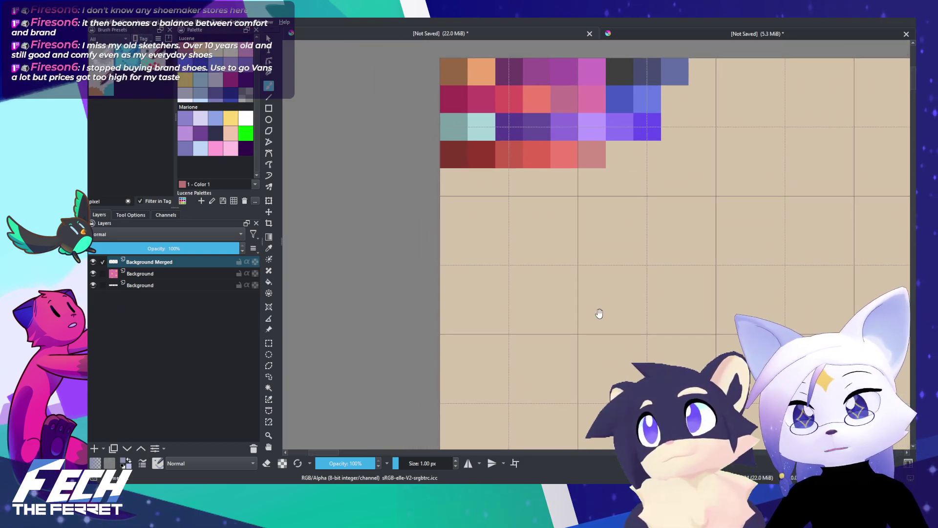
scroll(599, 309, up, 1)
drag(597, 307, 595, 322)
scroll(597, 302, up, 3)
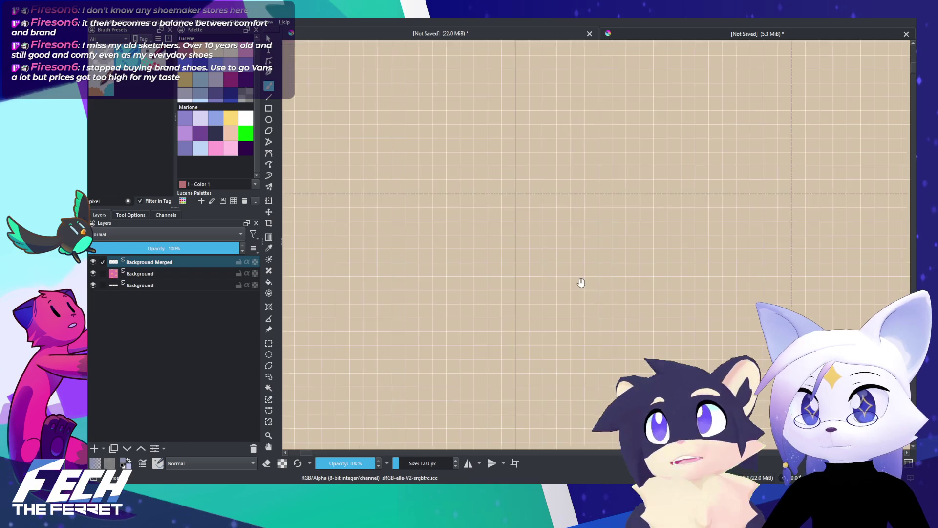
drag(580, 283, 656, 362)
drag(552, 271, 713, 359)
scroll(714, 359, down, 3)
scroll(581, 211, up, 4)
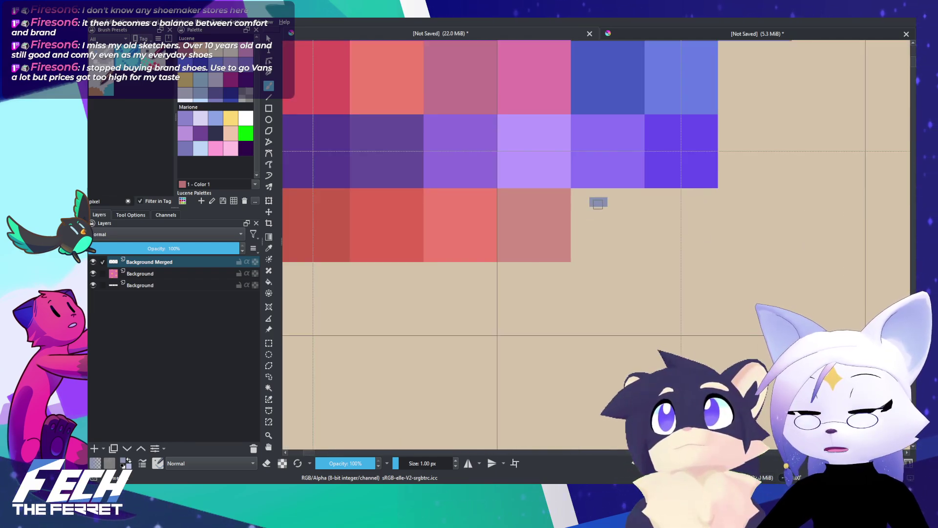
drag(612, 190, 534, 271)
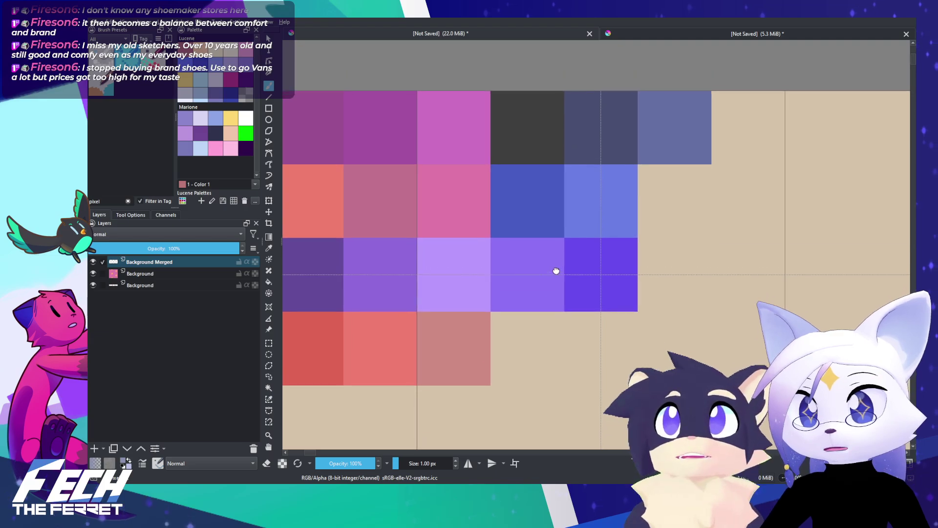
drag(556, 233, 573, 223)
mouse_move(569, 266)
mouse_down()
mouse_move(513, 268)
mouse_move(513, 325)
mouse_move(566, 333)
mouse_move(577, 272)
mouse_up()
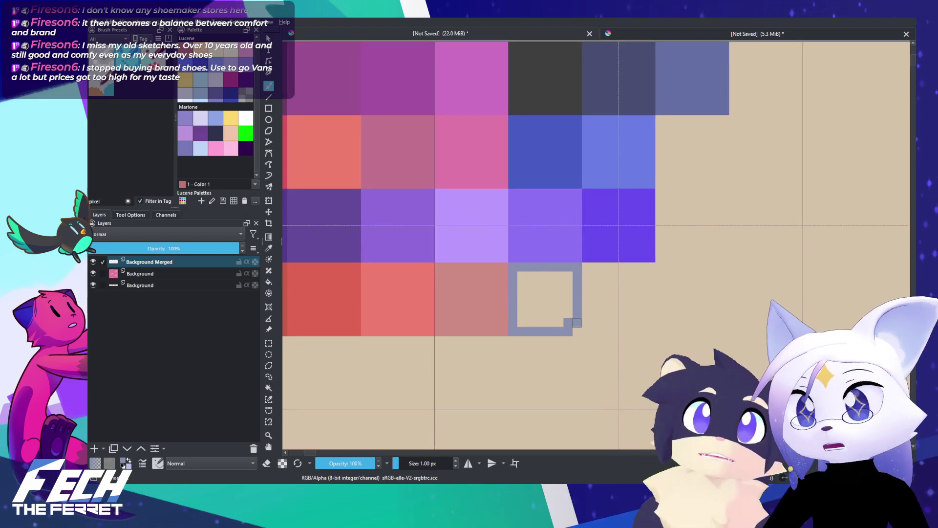
mouse_move(577, 322)
mouse_down()
mouse_move(554, 322)
mouse_move(535, 281)
mouse_move(523, 301)
mouse_move(552, 315)
mouse_move(542, 308)
mouse_move(562, 283)
mouse_move(550, 299)
mouse_move(596, 307)
mouse_move(566, 310)
mouse_up()
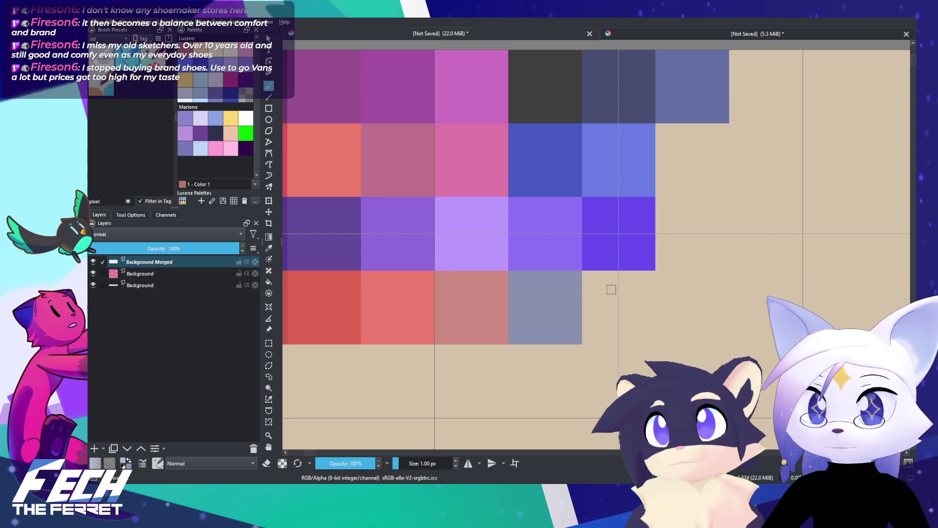
Step: Paint a square light-blue swatch directly after the grey-blue one in the palette grid's fourth row
scroll(592, 289, up, 1)
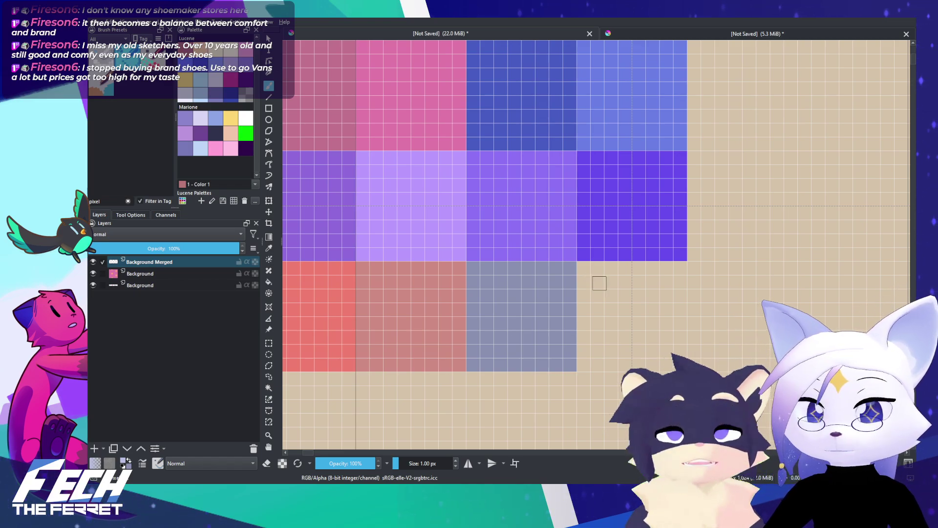
drag(592, 268, 585, 364)
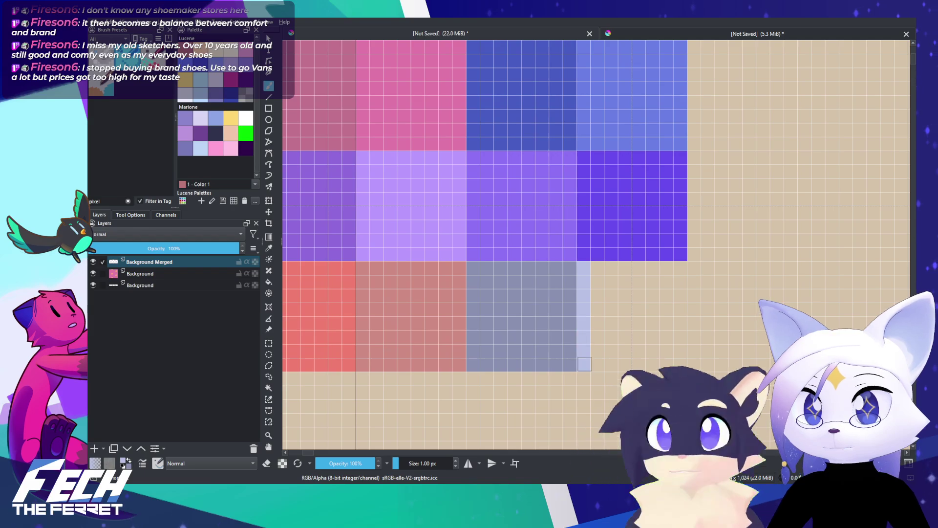
drag(679, 358, 678, 273)
mouse_move(596, 273)
mouse_down()
mouse_move(628, 342)
mouse_move(630, 294)
mouse_up()
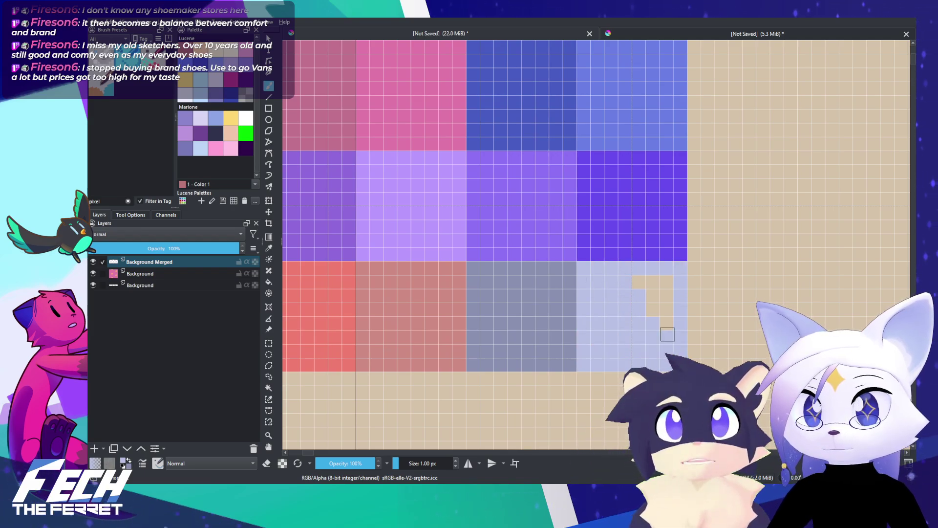
scroll(633, 291, down, 6)
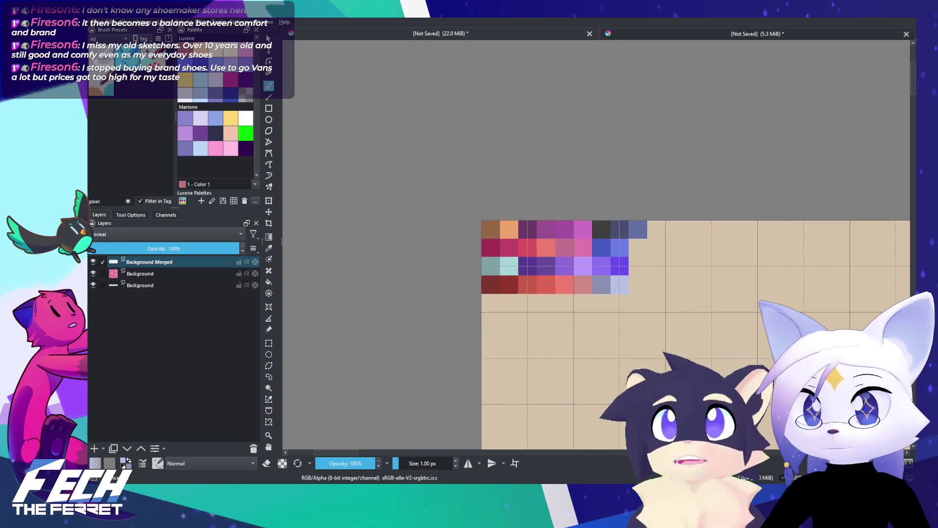
Step: Examine the furniture, papers and rug in the room illustration for colours missing from the palette
scroll(650, 307, down, 6)
drag(727, 342, 546, 248)
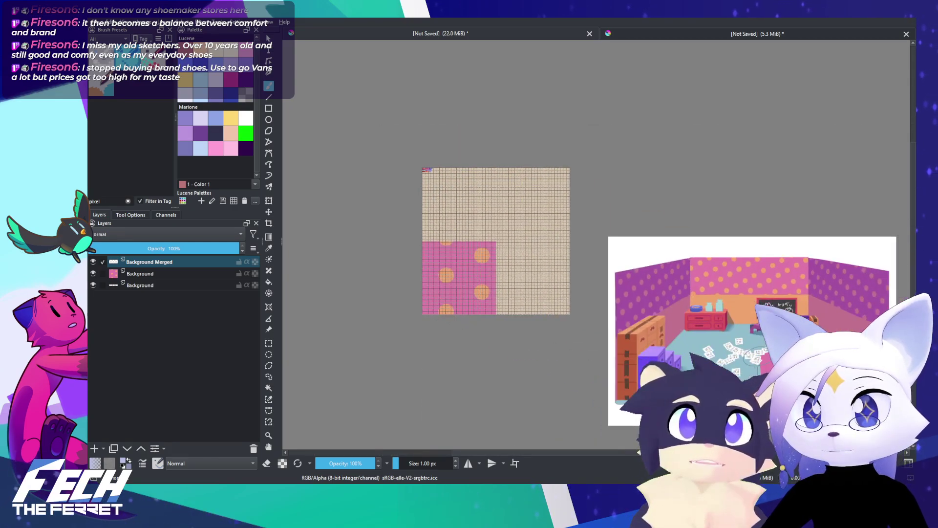
scroll(701, 331, up, 2)
scroll(734, 349, up, 5)
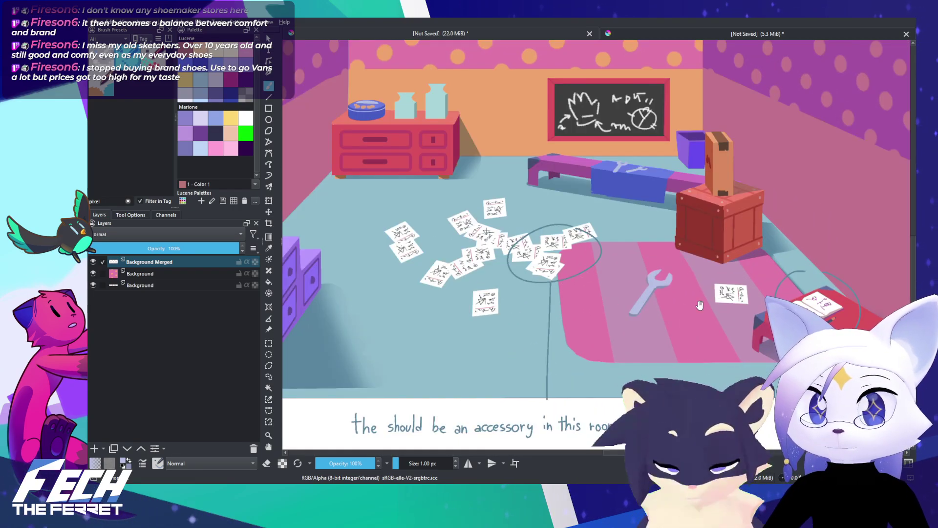
drag(639, 315, 625, 313)
drag(577, 245, 623, 300)
scroll(650, 299, down, 3)
scroll(650, 299, up, 2)
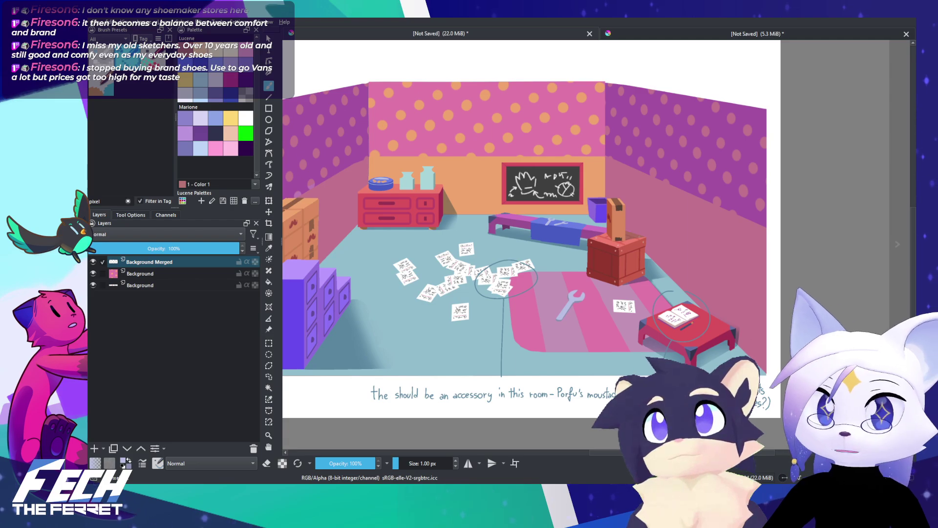
scroll(613, 287, up, 1)
drag(613, 286, 616, 274)
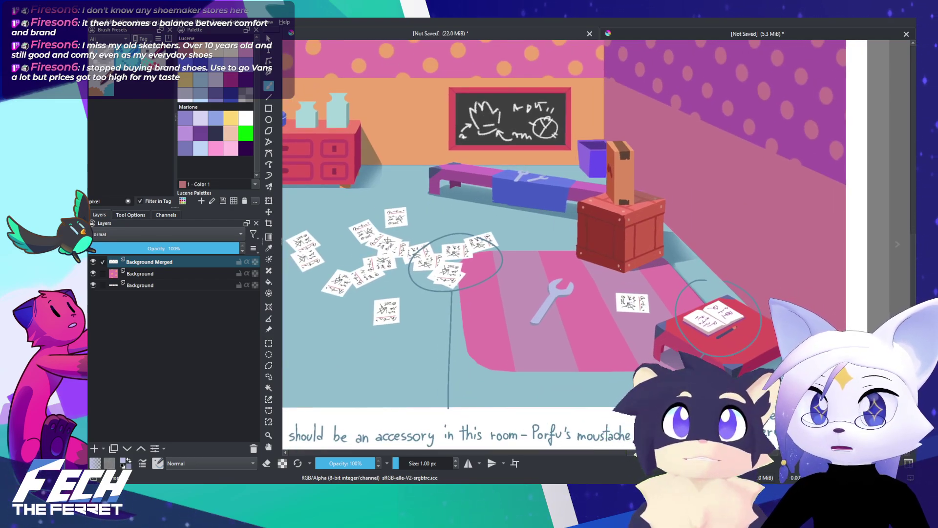
drag(614, 274, 638, 271)
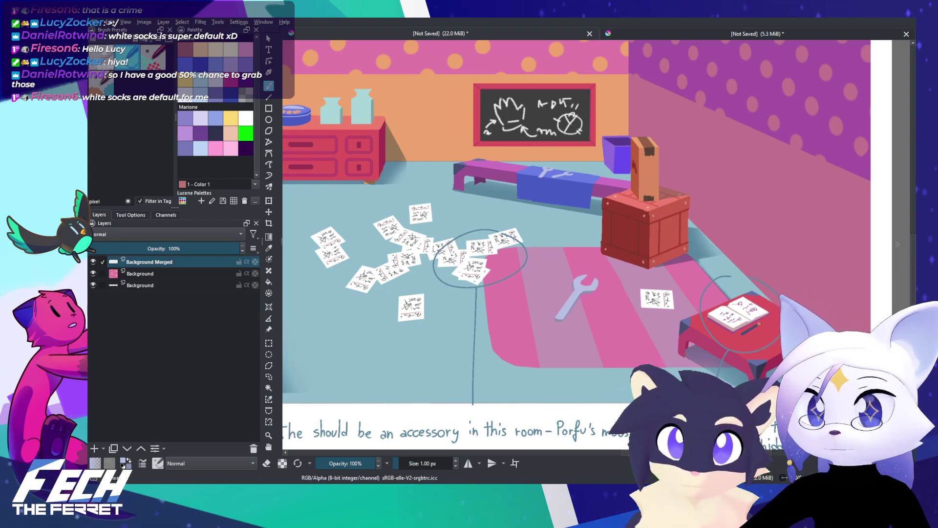
Step: Check the dotted wallpaper document and compare the palette swatches with the room illustration
click(693, 35)
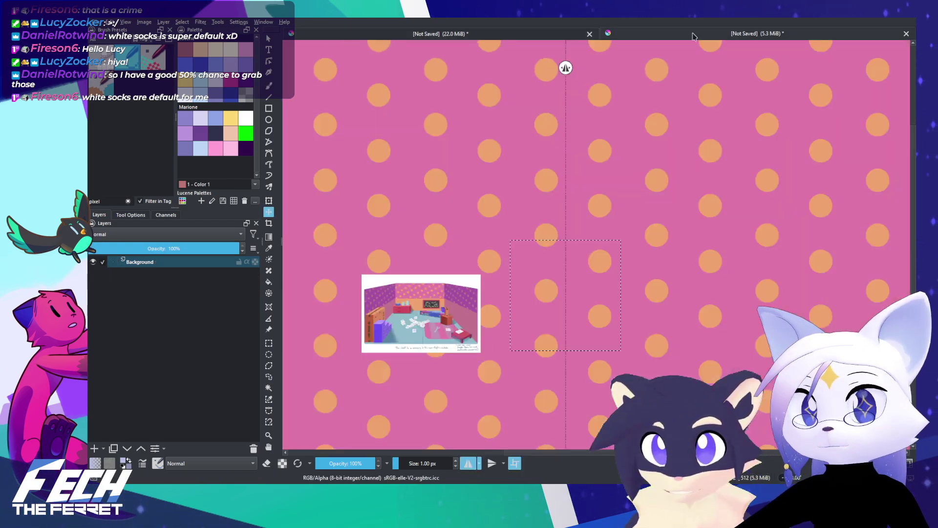
click(528, 34)
scroll(652, 99, down, 2)
drag(614, 132, 750, 205)
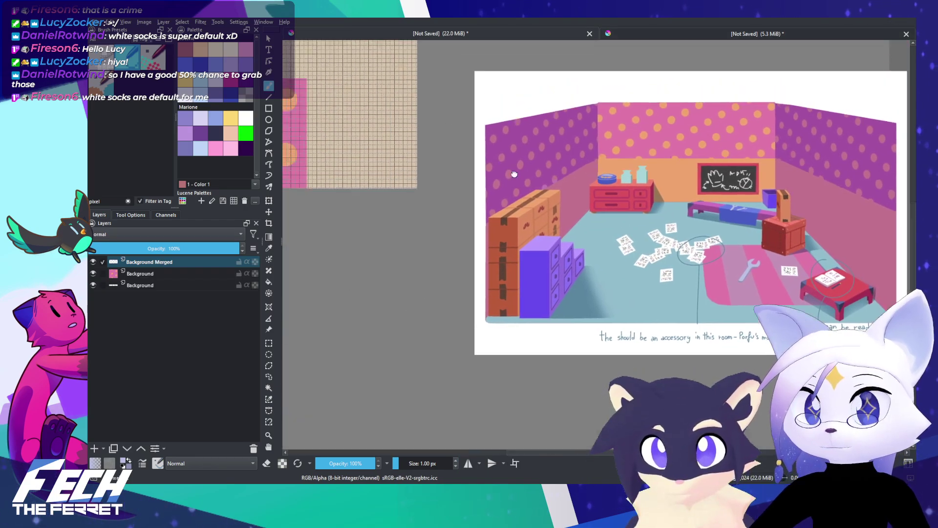
scroll(750, 205, down, 1)
drag(508, 142, 536, 181)
scroll(535, 155, up, 6)
scroll(606, 210, down, 4)
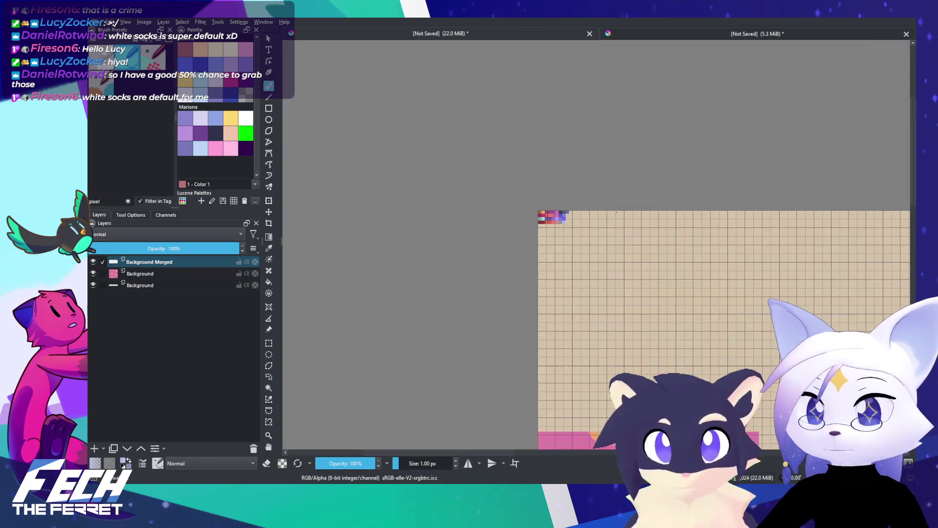
drag(792, 323, 541, 130)
drag(827, 315, 905, 341)
drag(509, 144, 733, 313)
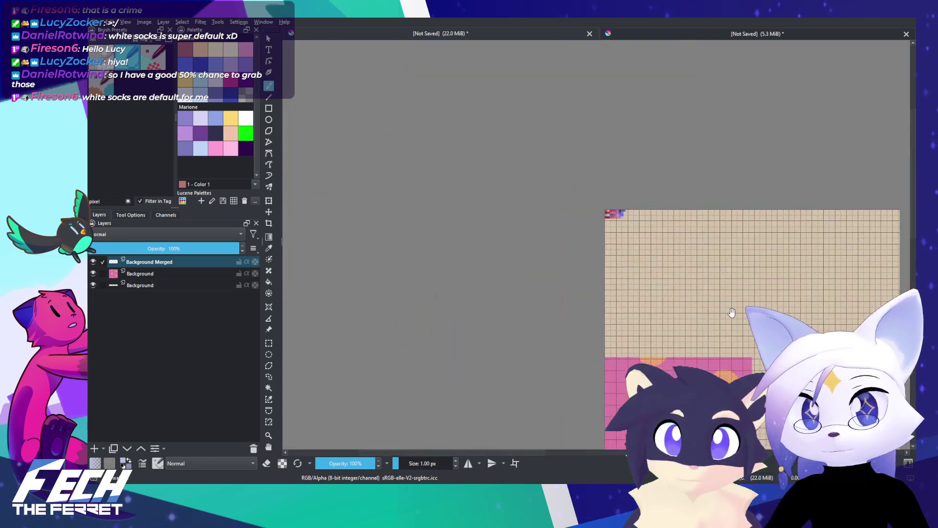
scroll(684, 256, up, 5)
drag(571, 180, 574, 193)
scroll(577, 197, down, 5)
drag(826, 332, 525, 178)
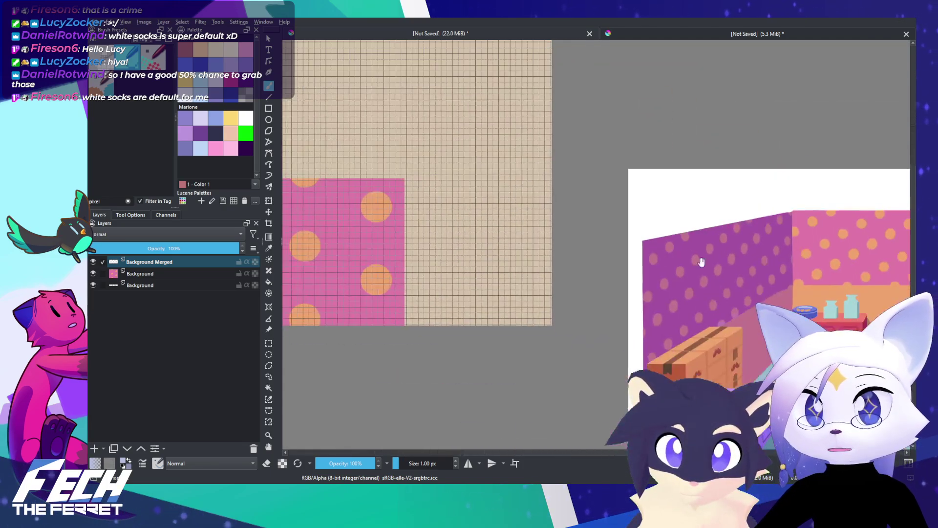
Step: Sample the dark orange front and light orange top of the cardboard boxes in the room illustration
drag(776, 323, 570, 189)
drag(753, 268, 669, 231)
drag(474, 153, 612, 203)
scroll(544, 214, up, 2)
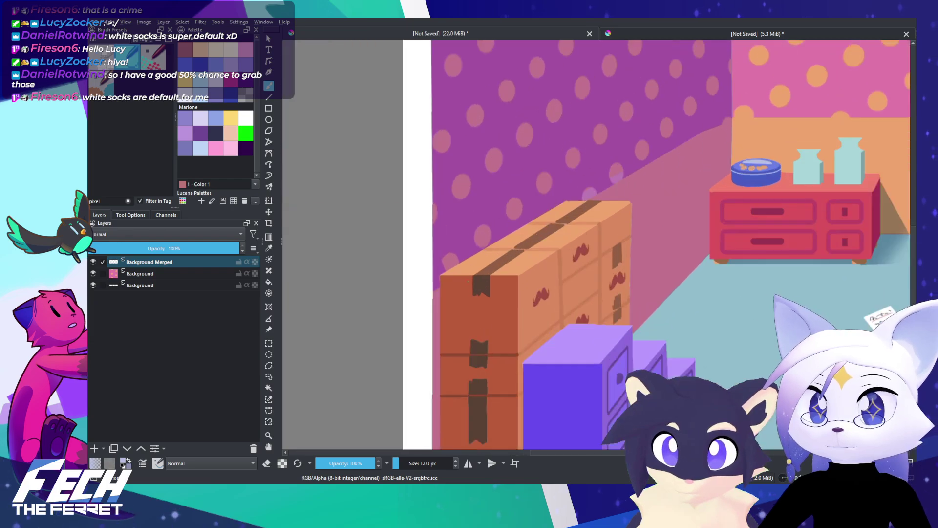
ctrl+click(477, 304)
ctrl+click(491, 255)
Step: Start a fifth row in the palette grid with a dark orange swatch followed by a light orange one
scroll(518, 217, down, 4)
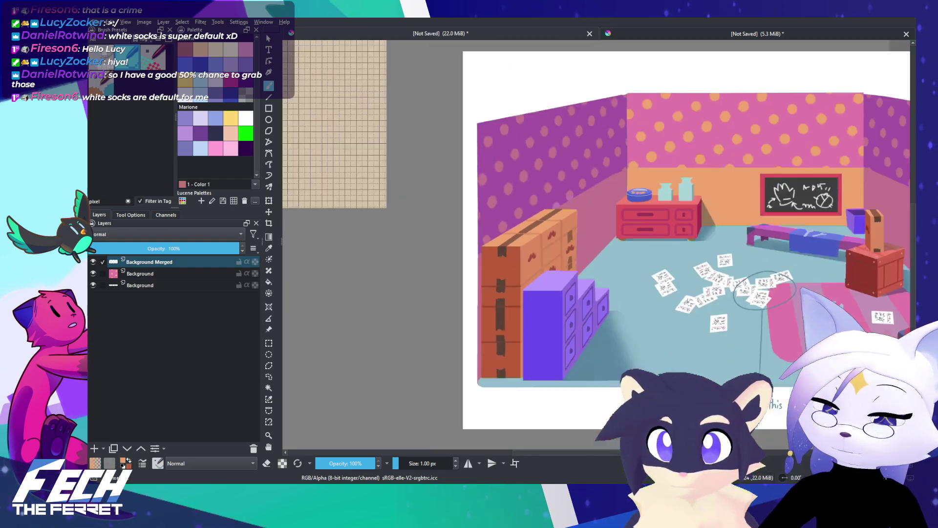
drag(519, 216, 732, 362)
scroll(539, 243, up, 3)
drag(454, 166, 741, 373)
drag(473, 135, 582, 268)
scroll(546, 199, up, 7)
scroll(508, 177, up, 3)
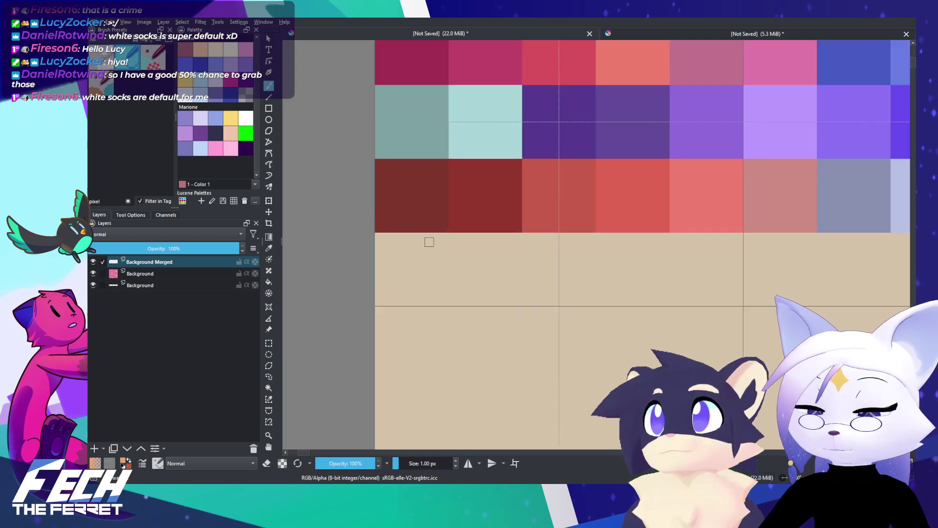
mouse_move(442, 237)
mouse_down()
mouse_move(378, 238)
mouse_move(372, 285)
mouse_move(401, 297)
mouse_move(433, 292)
mouse_move(442, 245)
mouse_move(442, 300)
mouse_move(377, 302)
mouse_move(378, 248)
mouse_move(380, 284)
mouse_move(386, 247)
mouse_move(389, 285)
mouse_move(399, 252)
mouse_move(397, 281)
mouse_move(415, 250)
mouse_move(409, 281)
mouse_move(425, 250)
mouse_move(430, 285)
mouse_move(436, 245)
mouse_move(449, 239)
mouse_move(454, 300)
mouse_move(508, 298)
mouse_move(513, 235)
mouse_move(458, 243)
mouse_move(467, 291)
mouse_move(517, 299)
mouse_move(509, 269)
mouse_move(491, 284)
mouse_move(472, 259)
mouse_move(471, 245)
mouse_move(504, 248)
mouse_move(504, 263)
mouse_move(487, 256)
mouse_move(491, 274)
mouse_move(479, 276)
mouse_move(497, 255)
mouse_move(469, 282)
mouse_move(456, 259)
mouse_up()
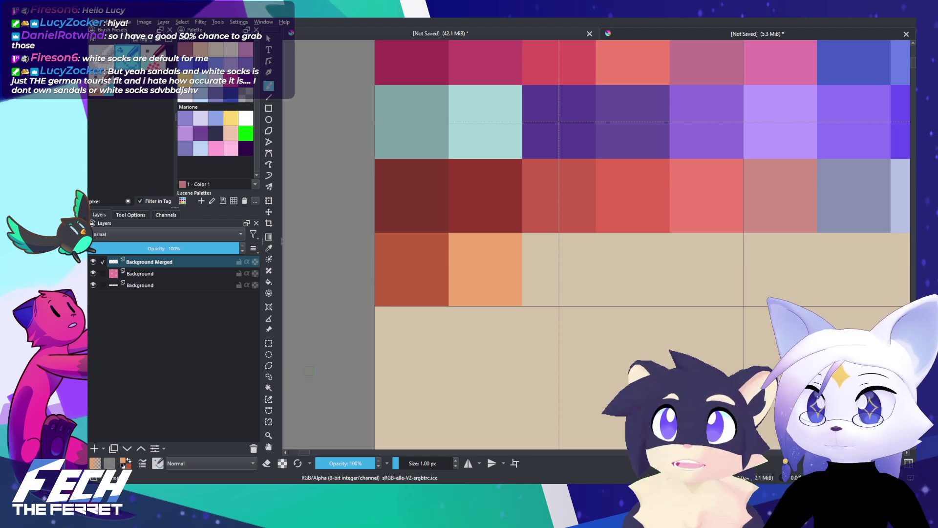
Step: Move the light orange swatch two cells to the right in the fifth palette row
click(269, 343)
drag(449, 234, 522, 307)
key(t)
drag(482, 275, 630, 282)
key(b)
Step: Sample the orange side face and its darker seam from the cardboard boxes in the room illustration
scroll(618, 281, down, 6)
drag(669, 323, 485, 236)
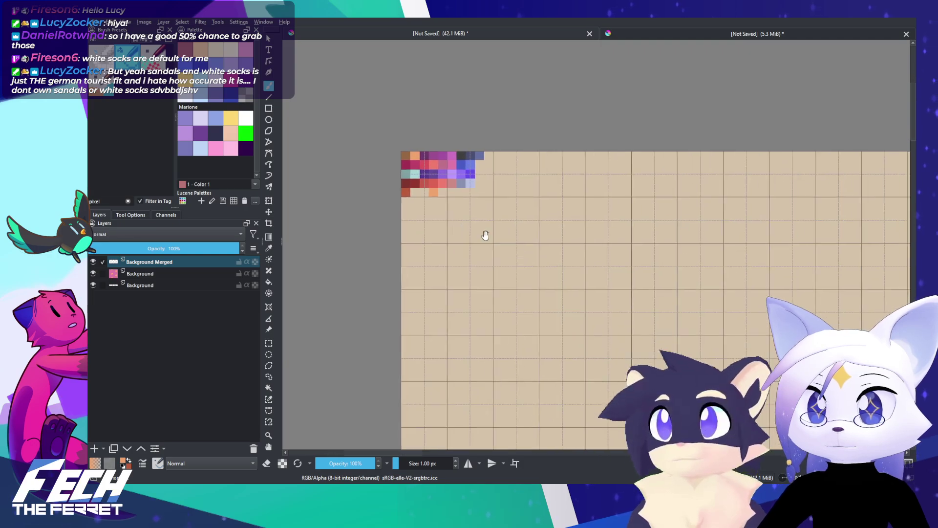
scroll(607, 292, down, 2)
drag(795, 402, 606, 296)
drag(742, 360, 562, 241)
drag(703, 318, 504, 173)
drag(689, 355, 538, 230)
drag(538, 270, 635, 238)
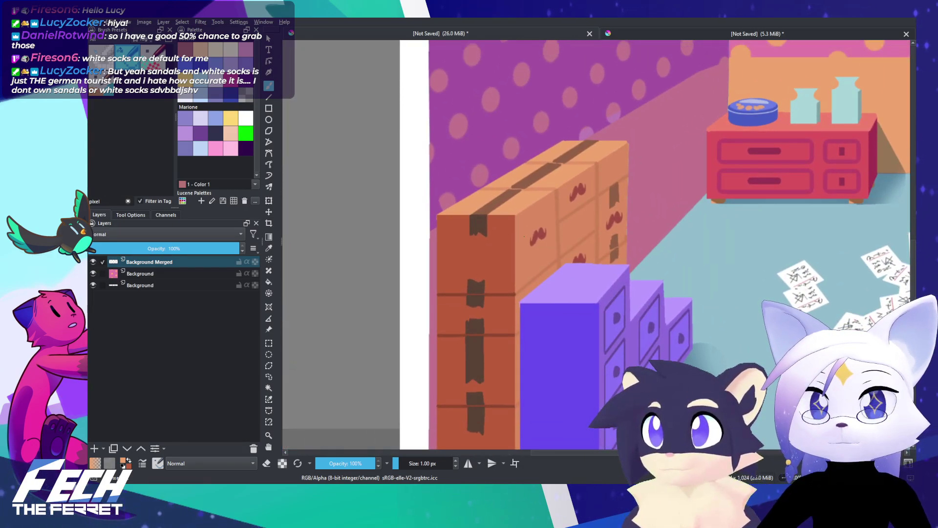
key(x)
scroll(567, 198, up, 3)
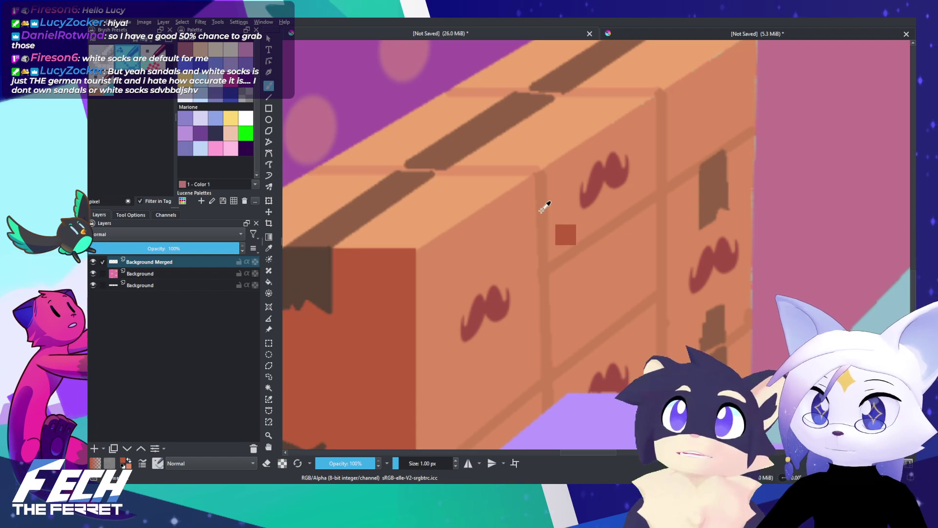
ctrl+drag(541, 210, 545, 187)
Step: Paint the two sampled box oranges as square swatches between the dark orange and light orange ones
scroll(545, 186, down, 6)
drag(402, 193, 555, 270)
scroll(546, 189, up, 4)
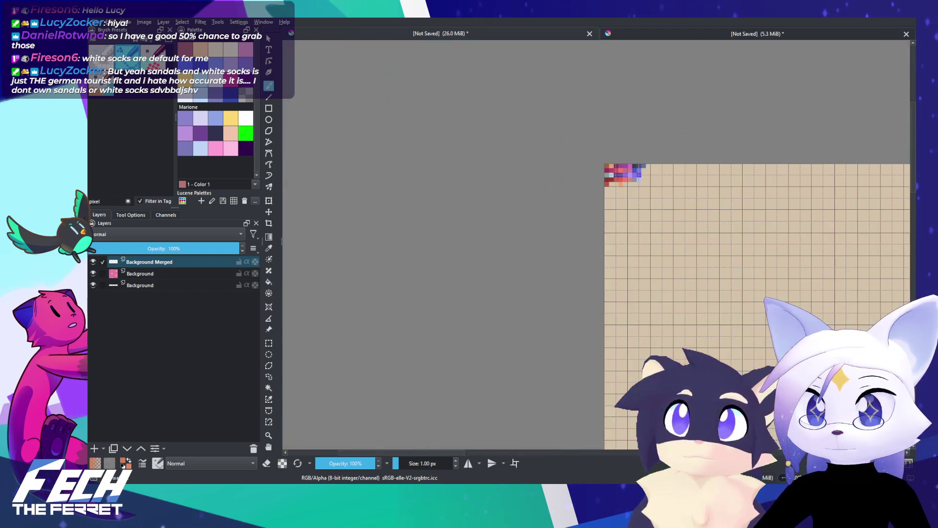
scroll(594, 255, up, 5)
mouse_move(624, 125)
mouse_down()
mouse_move(567, 118)
mouse_move(626, 117)
mouse_move(631, 179)
mouse_move(568, 183)
mouse_move(567, 130)
mouse_move(589, 125)
mouse_move(576, 157)
mouse_move(585, 132)
mouse_move(569, 151)
mouse_move(572, 167)
mouse_move(600, 165)
mouse_move(522, 207)
mouse_up()
mouse_move(532, 209)
mouse_down()
mouse_move(562, 262)
mouse_move(547, 242)
mouse_move(535, 258)
mouse_move(569, 238)
mouse_move(561, 218)
mouse_move(564, 262)
mouse_move(599, 222)
mouse_move(584, 259)
mouse_move(592, 213)
mouse_move(618, 234)
mouse_move(602, 273)
mouse_move(570, 279)
mouse_move(613, 285)
mouse_move(549, 271)
mouse_up()
mouse_move(581, 188)
mouse_down()
mouse_move(588, 288)
mouse_move(603, 304)
mouse_move(669, 302)
mouse_move(687, 283)
mouse_move(674, 203)
mouse_move(607, 178)
mouse_move(584, 183)
mouse_move(589, 228)
mouse_move(597, 189)
mouse_move(696, 177)
mouse_move(709, 190)
mouse_move(703, 298)
mouse_move(651, 303)
mouse_move(608, 237)
mouse_move(610, 271)
mouse_move(629, 199)
mouse_move(628, 257)
mouse_move(635, 232)
mouse_move(656, 244)
mouse_move(661, 272)
mouse_move(675, 194)
mouse_move(690, 212)
mouse_move(674, 254)
mouse_move(637, 244)
mouse_up()
Step: Sample a further orange shade from the side of the cardboard boxes in the room illustration
scroll(693, 237, down, 5)
scroll(683, 245, down, 6)
drag(749, 281, 390, 156)
drag(682, 276, 530, 173)
drag(450, 277, 530, 233)
scroll(486, 250, up, 3)
scroll(486, 250, down, 2)
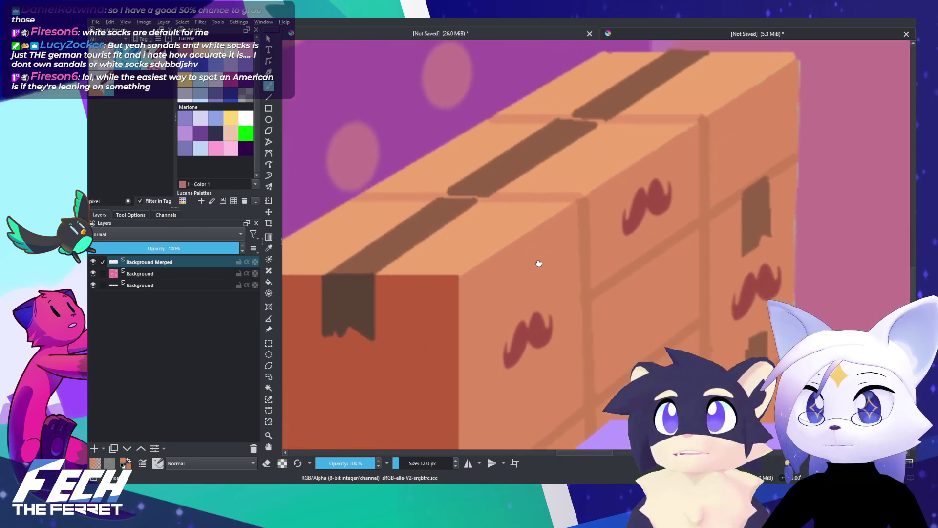
scroll(523, 191, up, 1)
Step: Move the light orange swatch one cell to the right to open a gap in the fifth palette row
scroll(523, 191, down, 6)
drag(401, 206, 749, 388)
scroll(586, 196, up, 6)
scroll(506, 193, up, 4)
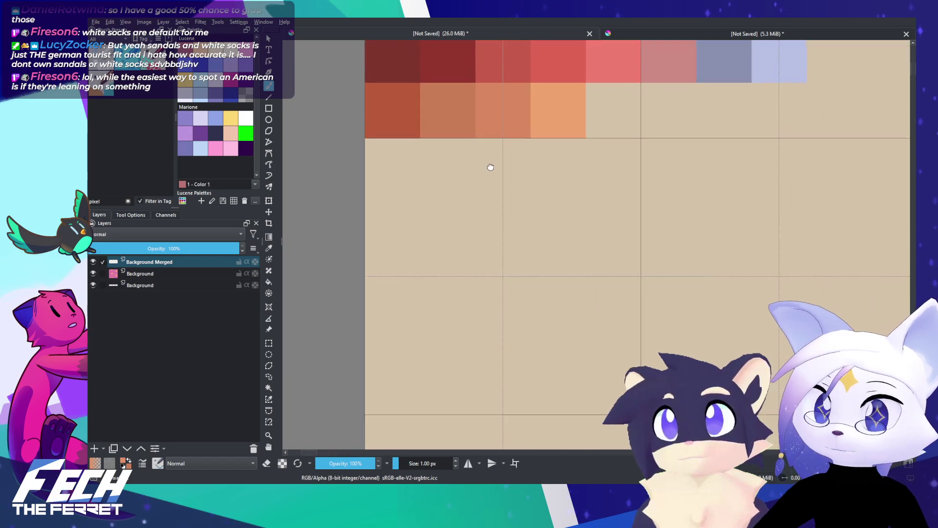
drag(567, 193, 524, 254)
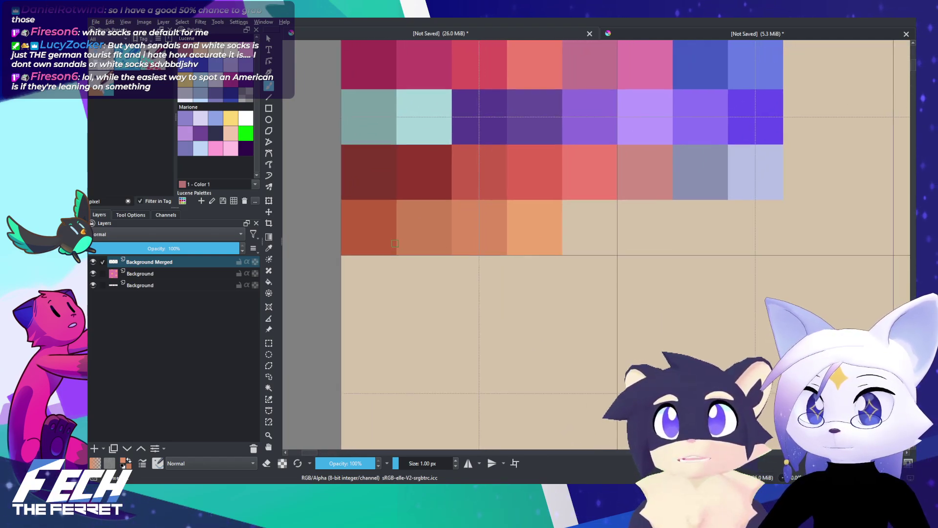
key(ctrl+r)
scroll(516, 213, up, 1)
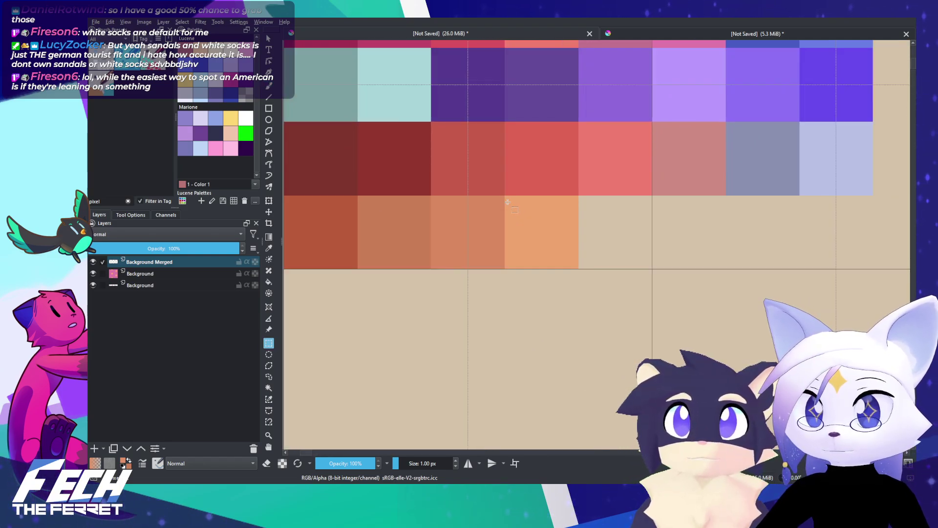
drag(504, 204, 560, 260)
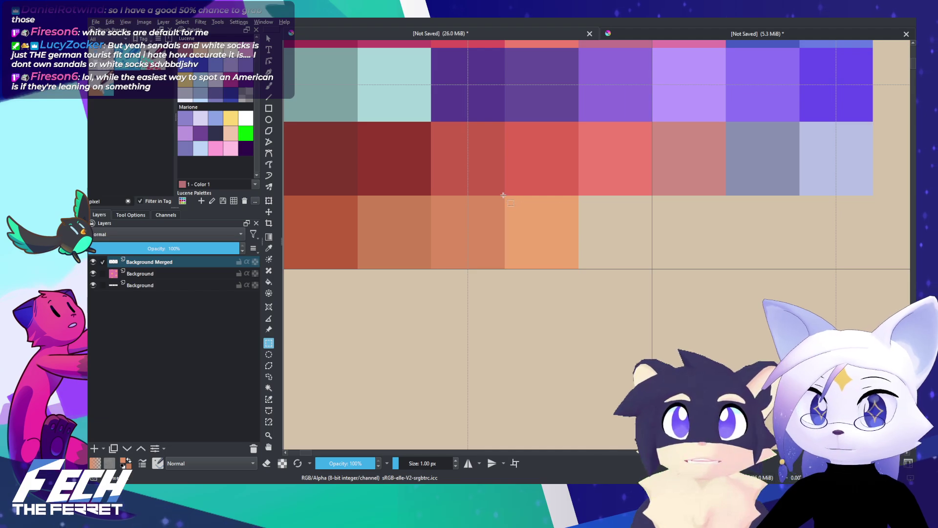
mouse_move(503, 195)
mouse_down()
mouse_move(578, 269)
mouse_move(615, 252)
mouse_up()
key(t)
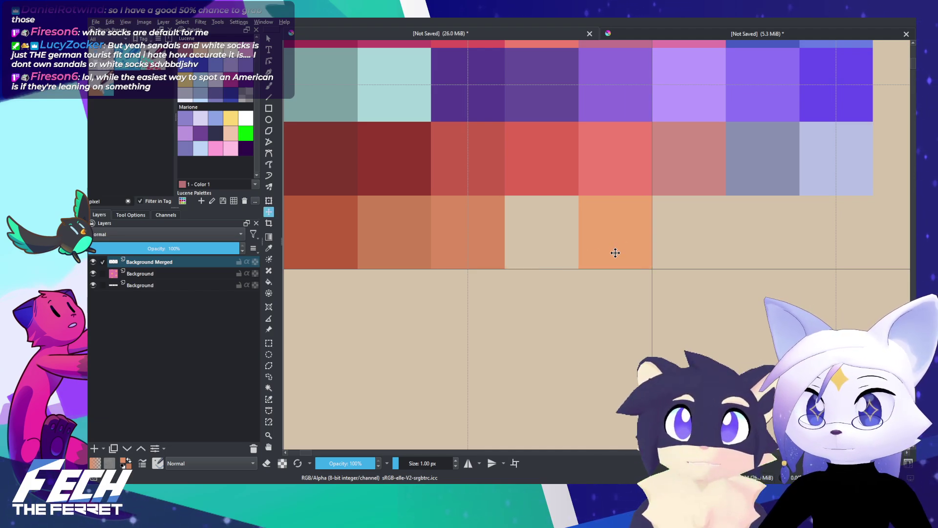
Step: Fill the empty cell before the light orange swatch with the sampled box orange
key(b)
scroll(530, 215, up, 2)
mouse_move(538, 188)
mouse_down()
mouse_move(541, 366)
mouse_move(713, 374)
mouse_move(729, 298)
mouse_move(729, 222)
mouse_move(695, 192)
mouse_move(575, 191)
mouse_move(562, 228)
mouse_move(586, 335)
mouse_move(638, 350)
mouse_move(562, 348)
mouse_move(647, 353)
mouse_move(706, 340)
mouse_move(693, 229)
mouse_move(650, 222)
mouse_move(607, 235)
mouse_move(597, 217)
mouse_move(630, 210)
mouse_move(611, 313)
mouse_move(643, 300)
mouse_move(621, 310)
mouse_move(660, 234)
mouse_move(661, 308)
mouse_up()
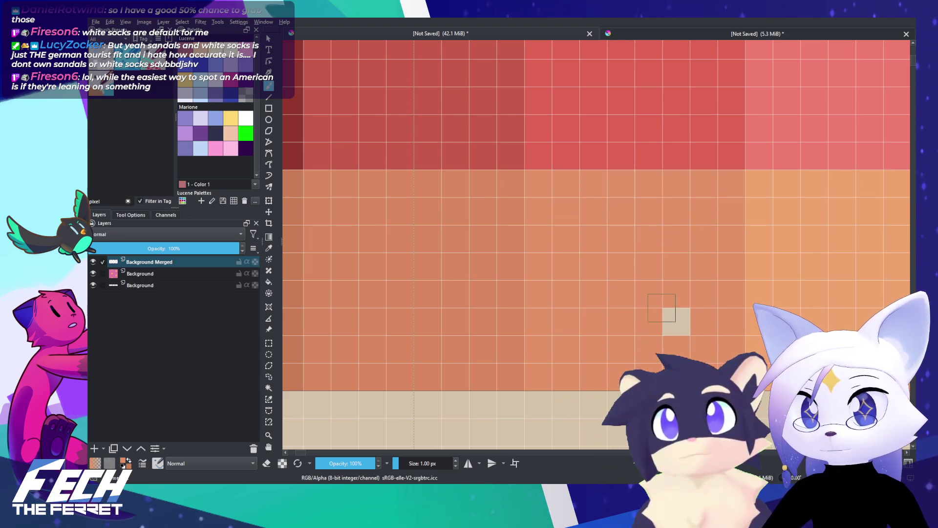
Step: Sample the dark and lighter browns of the packing tape on the cardboard boxes in the room illustration
scroll(661, 308, down, 8)
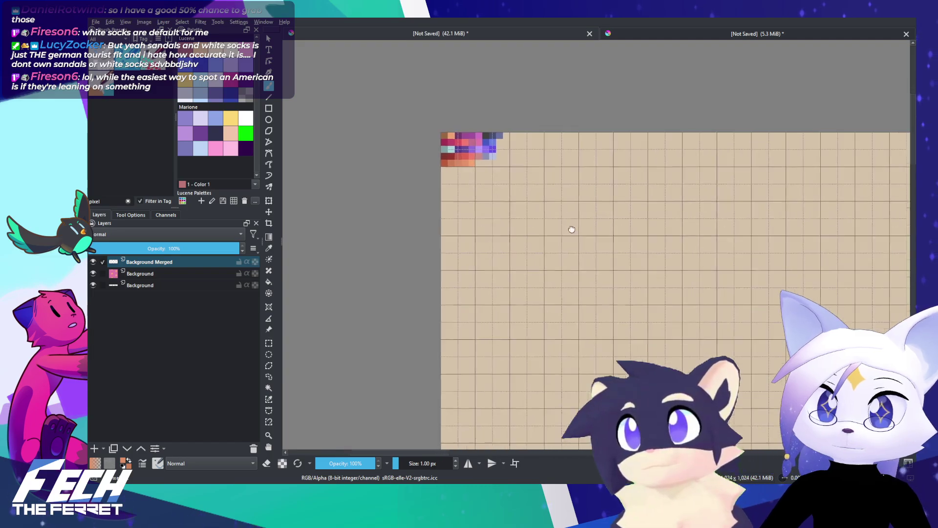
scroll(623, 246, down, 4)
drag(762, 348, 456, 165)
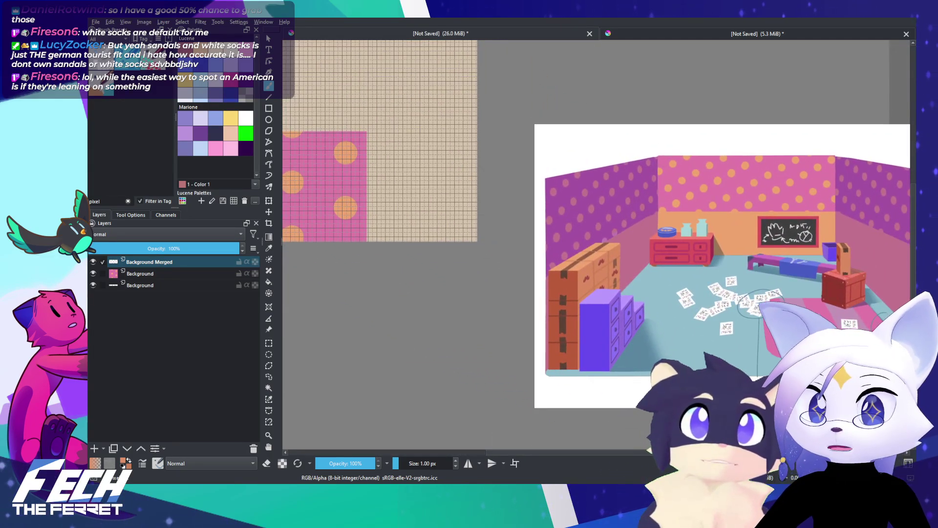
scroll(580, 353, up, 6)
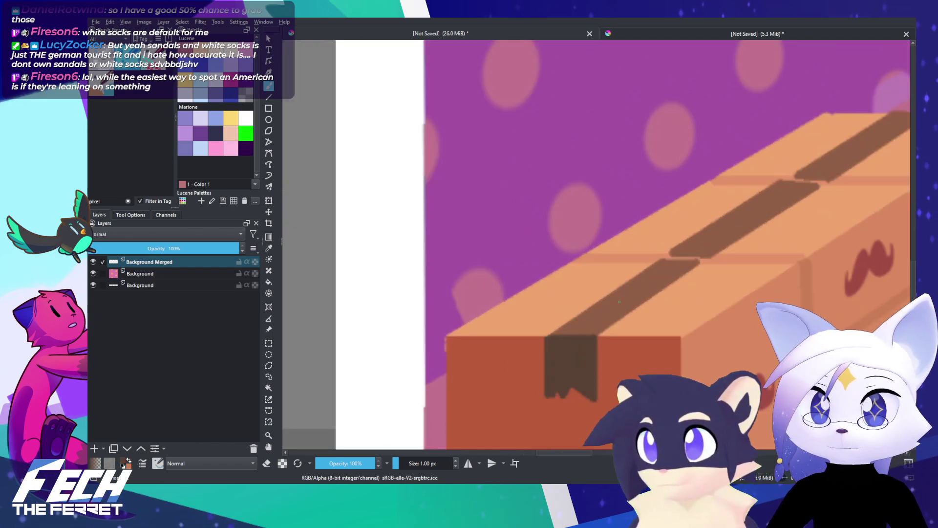
Step: Shift all five orange swatches of the fifth palette row one cell to the right
scroll(687, 331, down, 6)
drag(454, 177, 655, 334)
scroll(572, 192, up, 8)
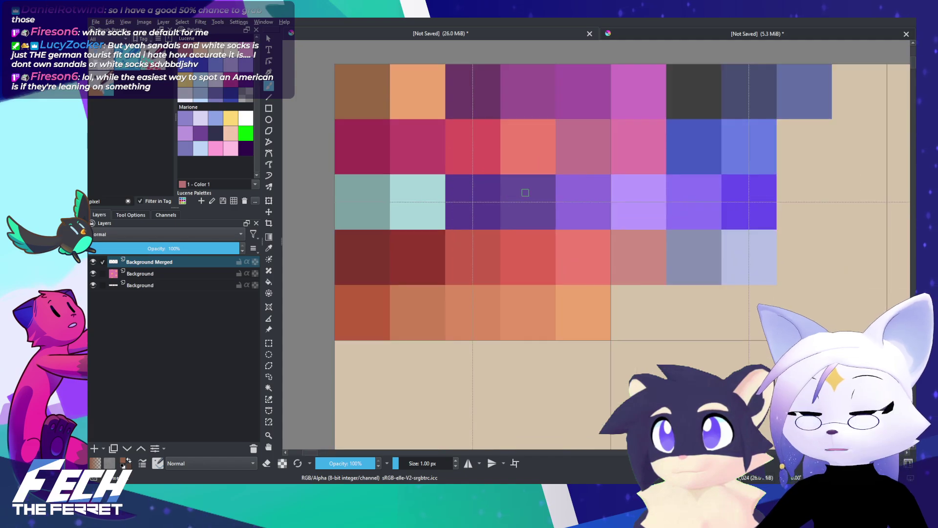
drag(573, 192, 586, 209)
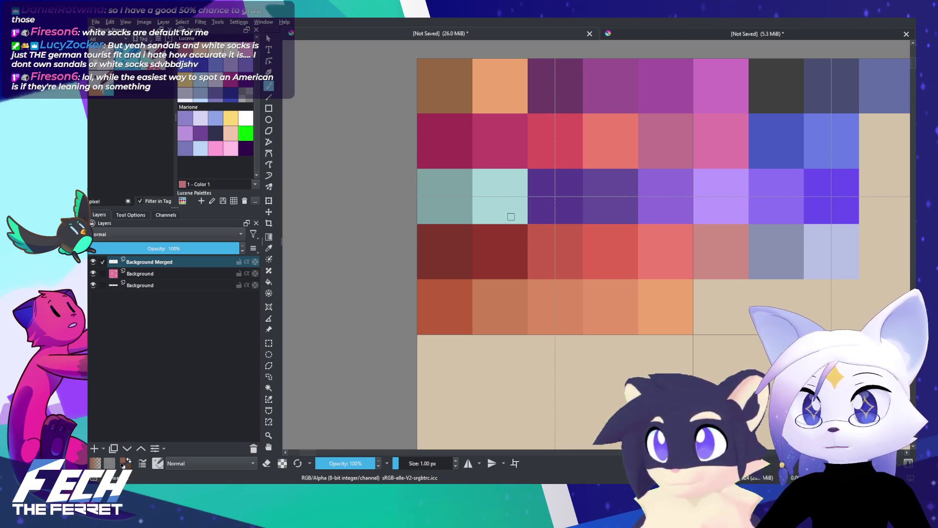
mouse_move(533, 223)
mouse_down()
mouse_move(550, 230)
mouse_move(533, 213)
mouse_up()
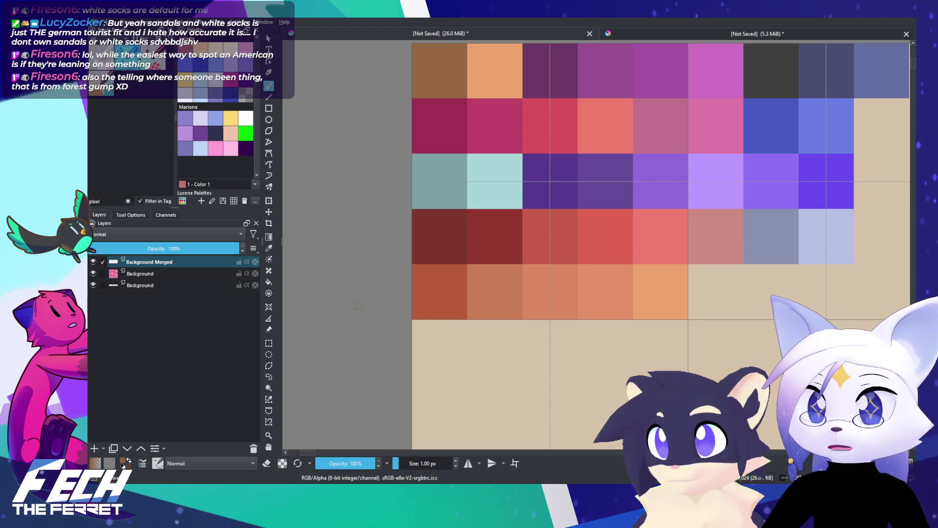
drag(368, 314, 362, 303)
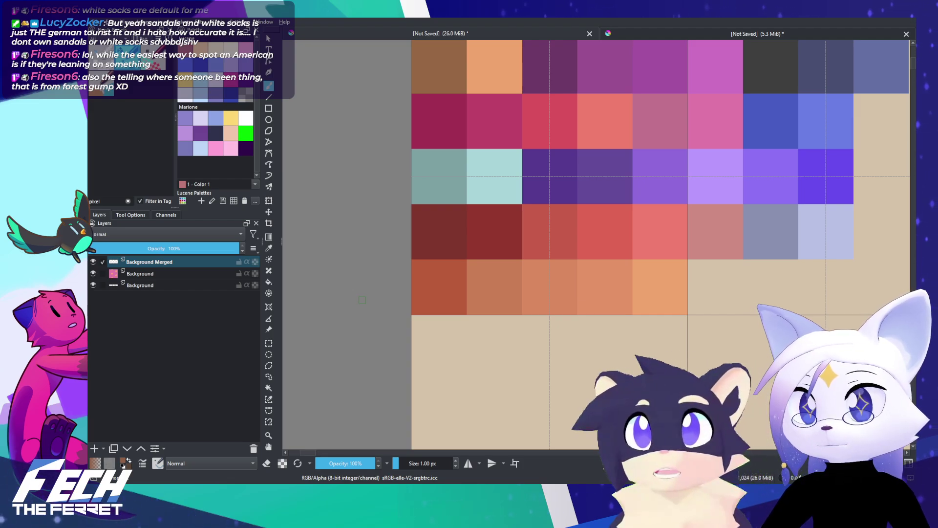
click(269, 343)
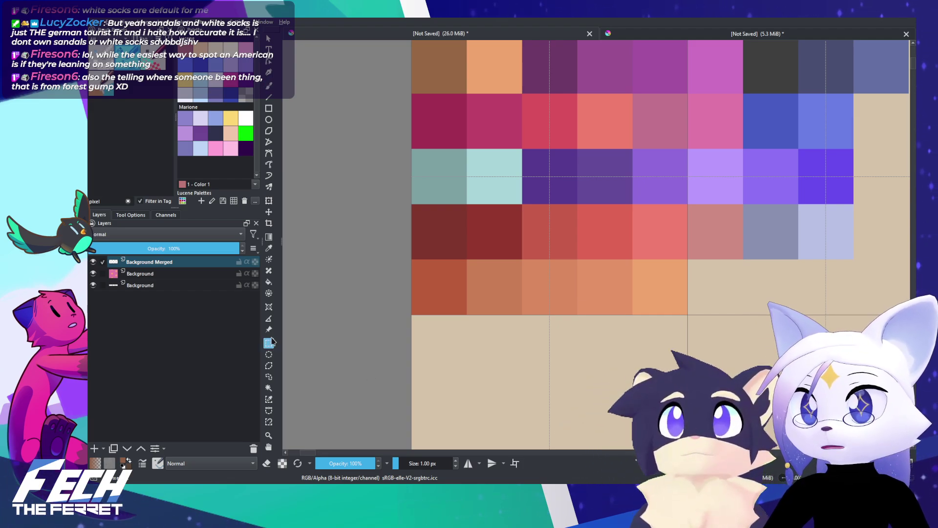
drag(412, 260, 681, 311)
key(t)
drag(557, 293, 607, 295)
key(b)
scroll(434, 276, up, 2)
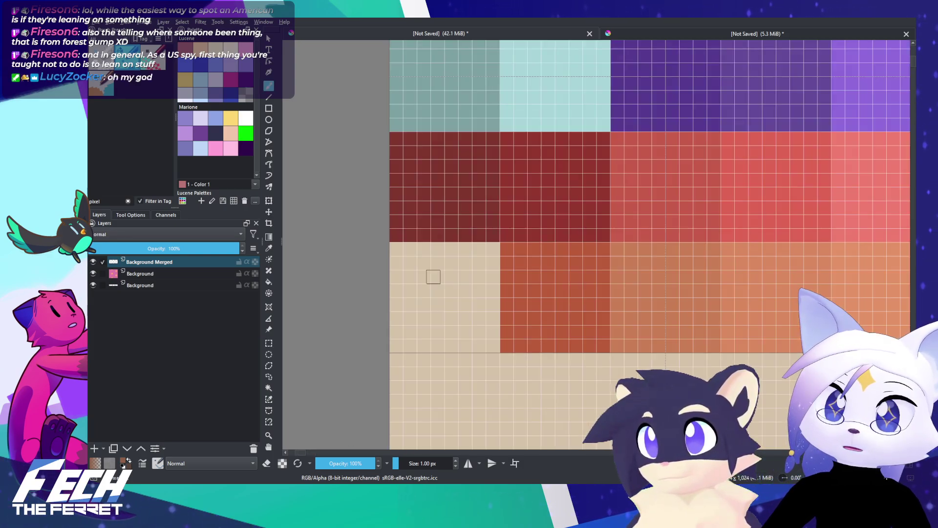
mouse_move(471, 250)
mouse_down()
mouse_move(395, 249)
mouse_move(387, 287)
mouse_up()
mouse_move(385, 336)
mouse_down()
mouse_move(428, 311)
mouse_move(409, 270)
mouse_move(399, 275)
mouse_move(399, 326)
mouse_move(418, 337)
mouse_move(492, 341)
mouse_move(496, 251)
mouse_move(454, 264)
mouse_move(413, 319)
mouse_move(416, 289)
mouse_move(449, 269)
mouse_move(428, 264)
mouse_move(451, 260)
mouse_move(434, 305)
mouse_move(474, 274)
mouse_move(467, 262)
mouse_move(469, 331)
mouse_move(438, 305)
mouse_move(445, 286)
mouse_up()
key(x)
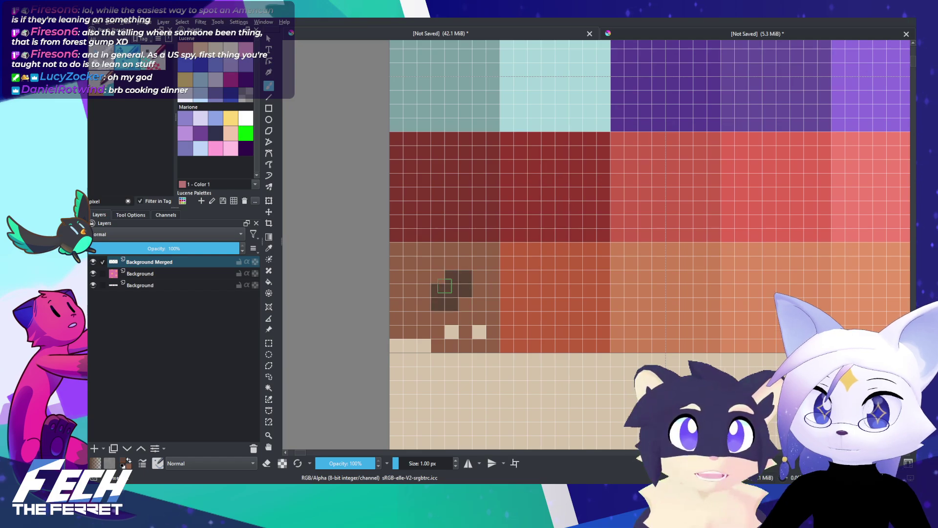
key(ctrl+z)
key(ctrl+z)
Step: Shift the five orange swatches another cell to the right, leaving two free cells at the row's start
scroll(511, 287, down, 4)
scroll(524, 292, up, 3)
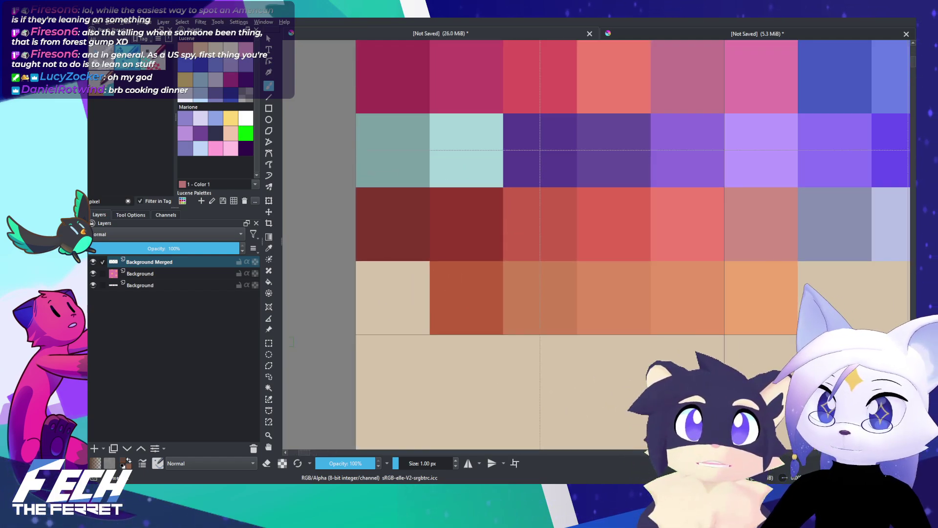
click(268, 343)
drag(434, 263, 788, 334)
key(t)
drag(495, 296, 569, 295)
key(b)
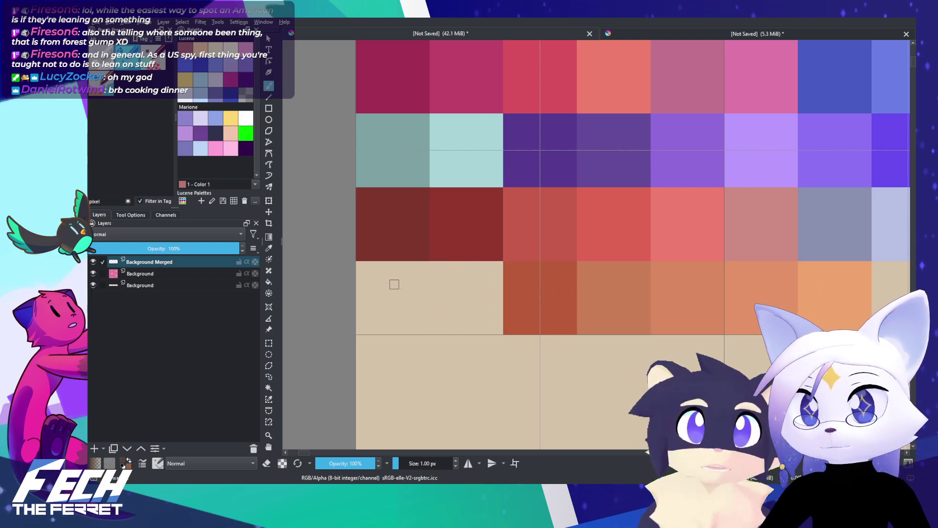
Step: Fill the first two cells of the fifth row with the dark brown and lighter brown tape colours
scroll(434, 274, up, 2)
mouse_move(431, 257)
mouse_down()
mouse_move(429, 374)
mouse_move(452, 384)
mouse_move(553, 383)
mouse_move(563, 267)
mouse_move(466, 260)
mouse_move(438, 309)
mouse_move(452, 277)
mouse_move(450, 350)
mouse_move(502, 360)
mouse_move(529, 351)
mouse_move(536, 290)
mouse_move(472, 273)
mouse_move(477, 355)
mouse_move(503, 289)
mouse_move(494, 342)
mouse_move(520, 314)
mouse_move(531, 362)
mouse_move(549, 276)
mouse_up()
mouse_move(408, 281)
mouse_down()
mouse_move(565, 280)
mouse_move(444, 258)
mouse_move(447, 384)
mouse_move(574, 374)
mouse_move(572, 272)
mouse_move(453, 319)
mouse_move(474, 312)
mouse_move(498, 342)
mouse_move(518, 308)
mouse_move(508, 297)
mouse_move(552, 342)
mouse_move(542, 323)
mouse_move(530, 364)
mouse_move(533, 348)
mouse_up()
key(x)
scroll(533, 349, down, 6)
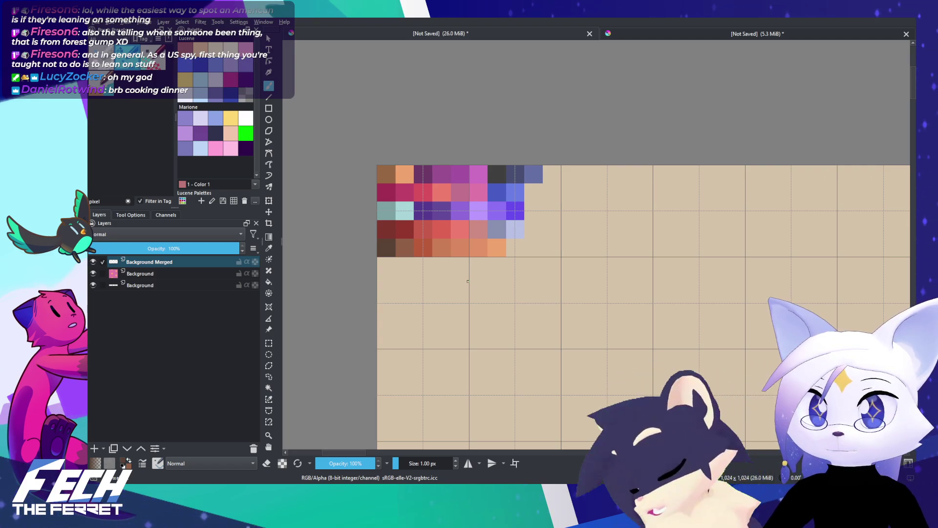
Step: Sample the light blue floor colour from the room illustration
drag(494, 273, 477, 270)
scroll(477, 270, down, 1)
drag(554, 286, 506, 277)
scroll(506, 277, down, 1)
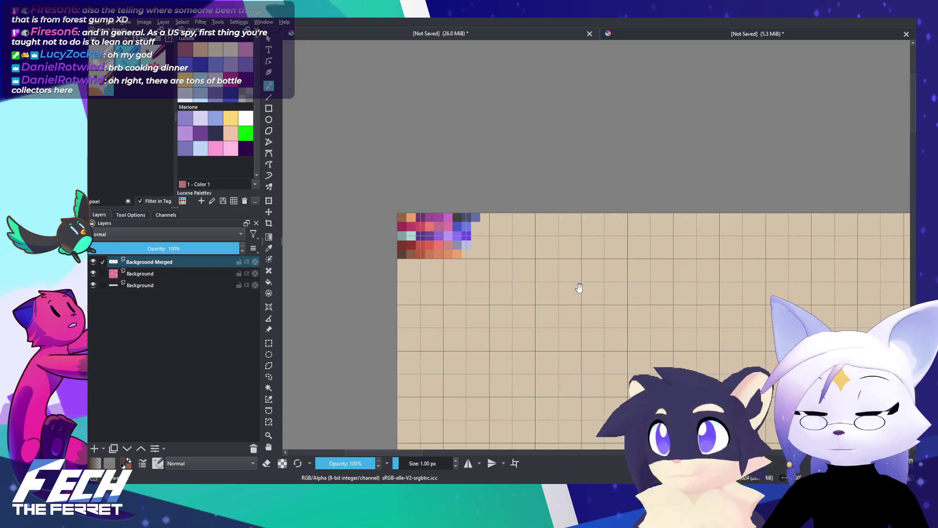
drag(611, 289, 543, 274)
scroll(541, 275, down, 1)
drag(631, 305, 489, 233)
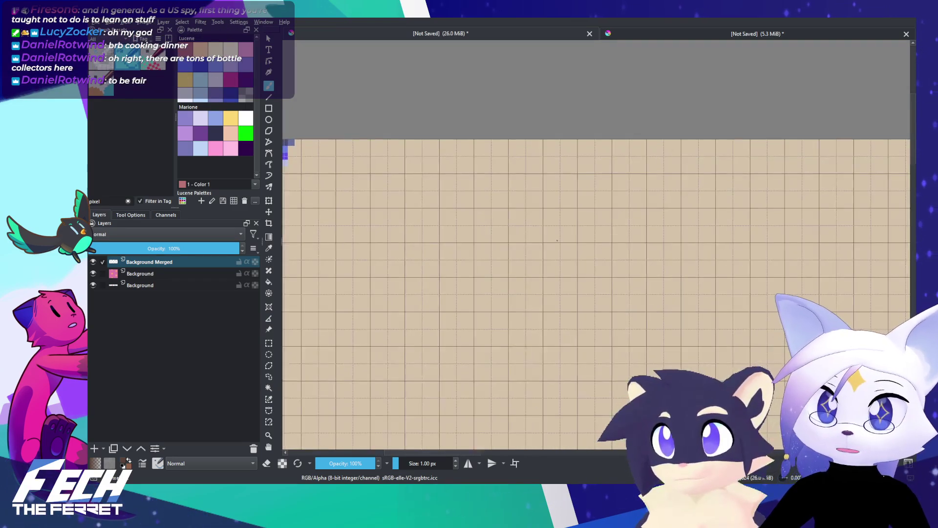
scroll(489, 233, down, 2)
drag(555, 241, 502, 189)
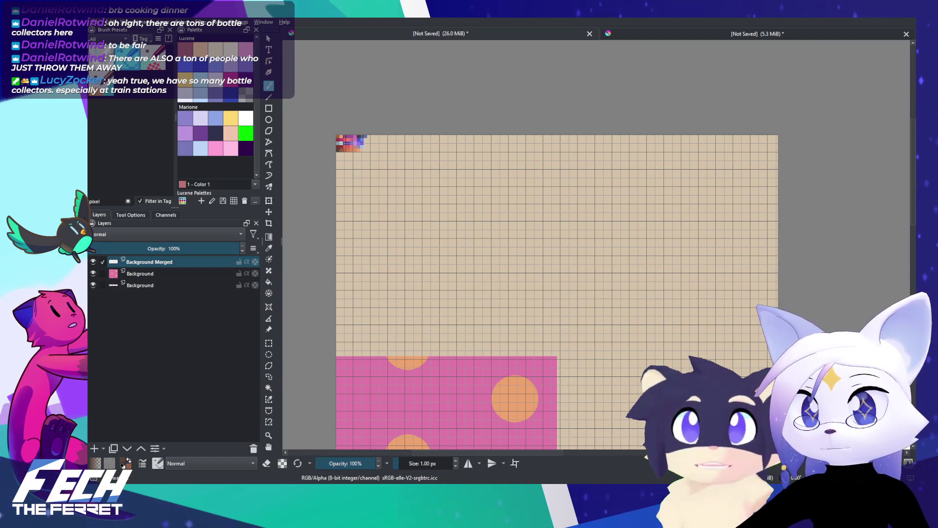
scroll(482, 155, down, 3)
drag(707, 213, 540, 149)
drag(589, 197, 622, 158)
scroll(578, 152, up, 3)
scroll(623, 150, down, 1)
ctrl+click(548, 196)
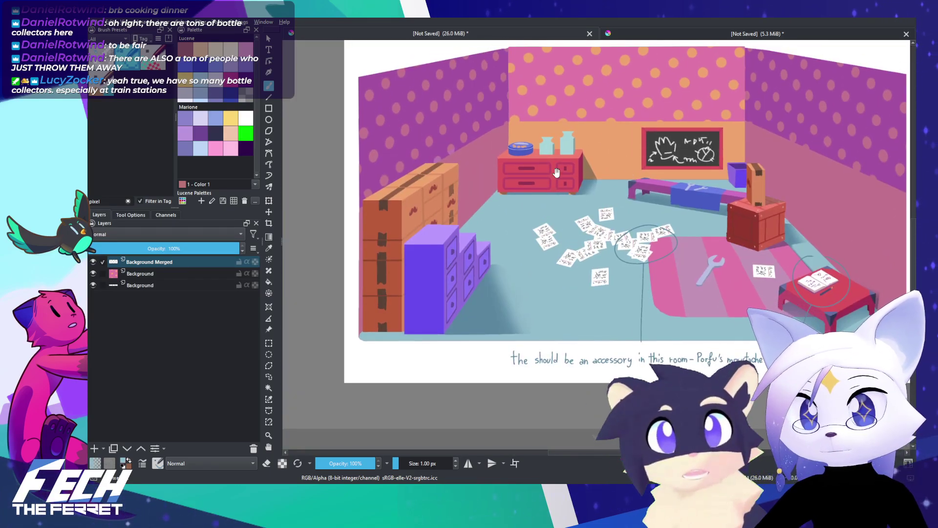
Step: Examine the dresser, jars and chalkboard in the room illustration and compare their colours with the palette swatches
drag(556, 172, 561, 194)
scroll(578, 195, up, 5)
scroll(584, 175, down, 5)
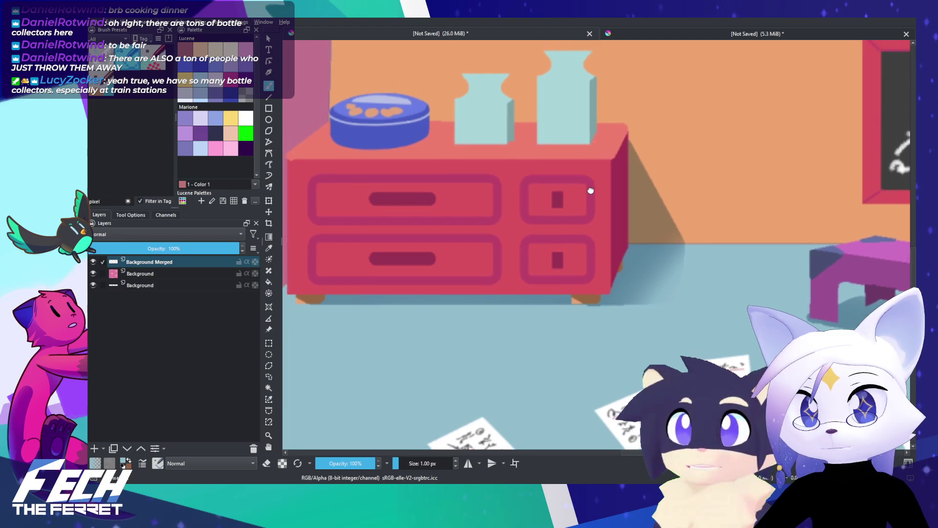
scroll(583, 170, down, 4)
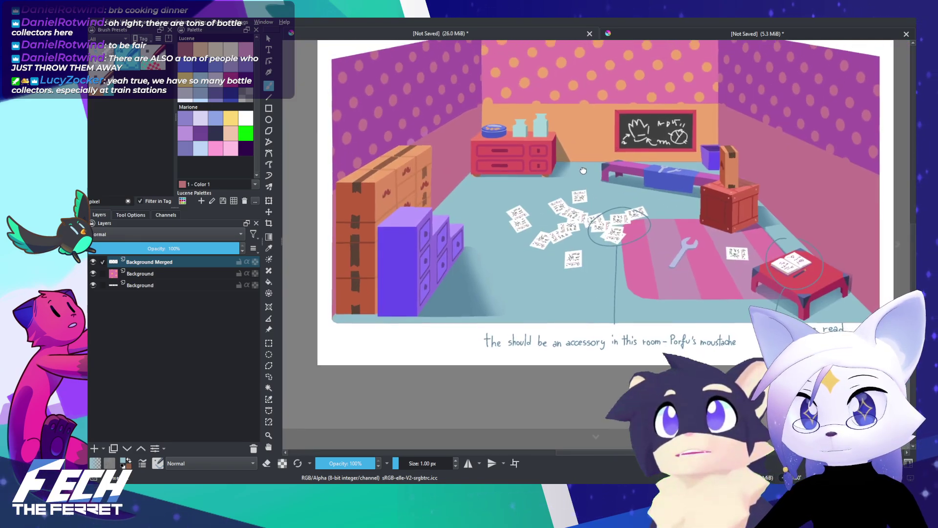
drag(584, 171, 644, 189)
scroll(584, 160, down, 3)
drag(502, 160, 670, 235)
scroll(577, 162, up, 5)
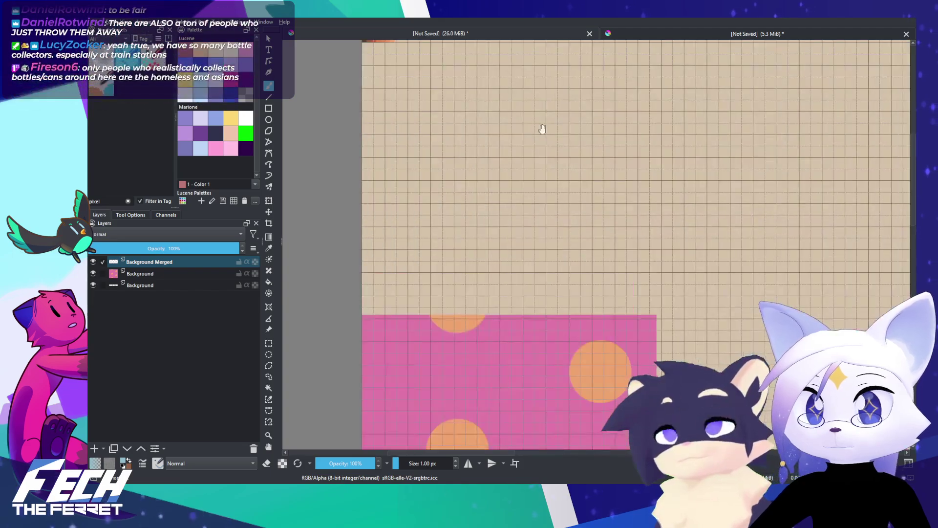
drag(471, 78, 528, 187)
scroll(504, 177, down, 2)
drag(638, 230, 351, 69)
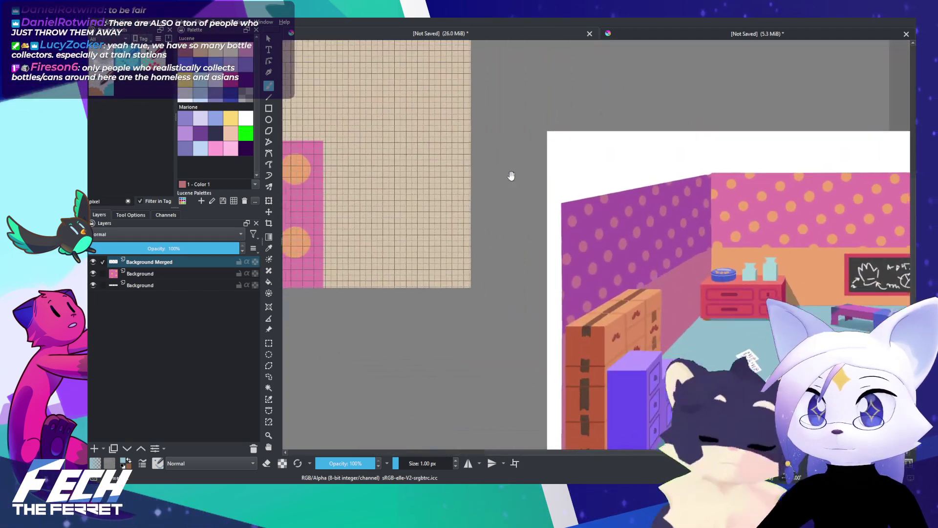
drag(511, 175, 393, 151)
scroll(600, 205, up, 2)
drag(655, 216, 442, 206)
drag(613, 215, 508, 197)
scroll(509, 201, up, 3)
drag(444, 217, 555, 188)
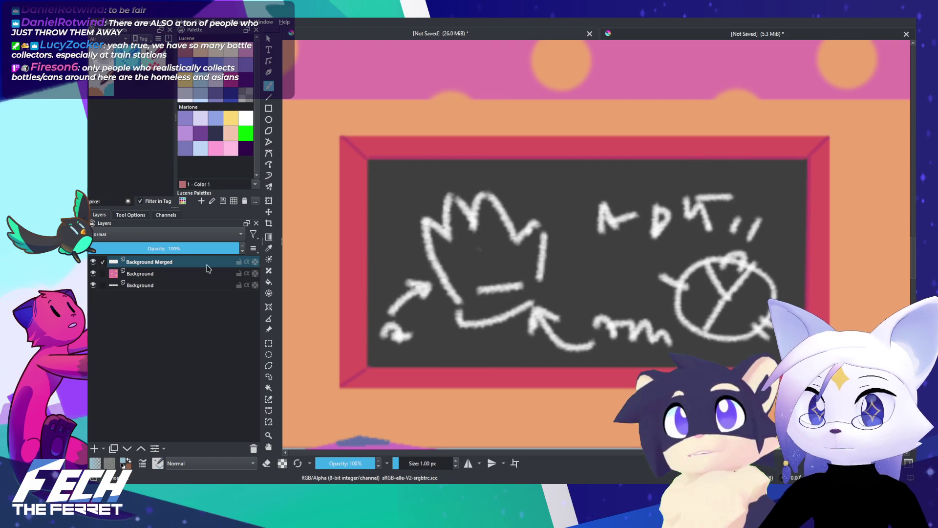
Step: Make the bottommost Background layer active and inspect the purple dotted wall in the room illustration
click(150, 284)
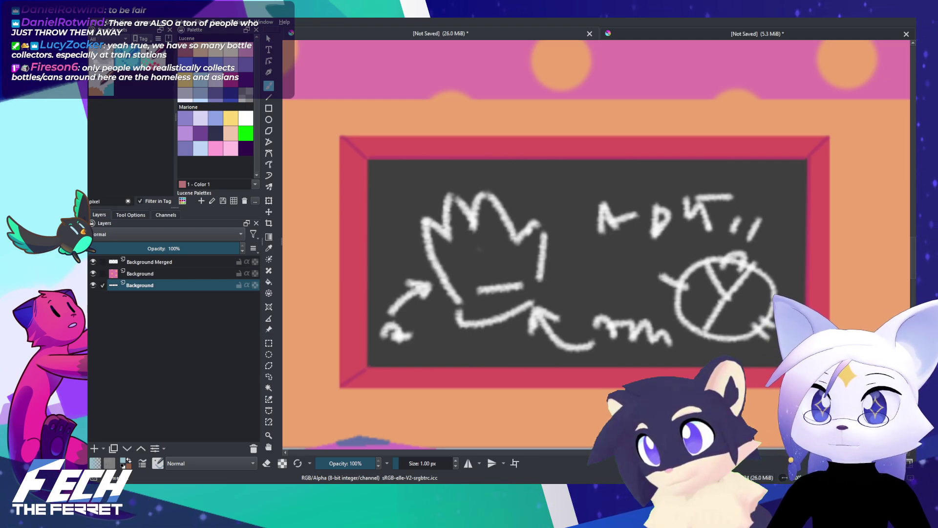
scroll(671, 275, down, 4)
drag(358, 258, 696, 331)
drag(619, 308, 629, 305)
scroll(635, 274, up, 5)
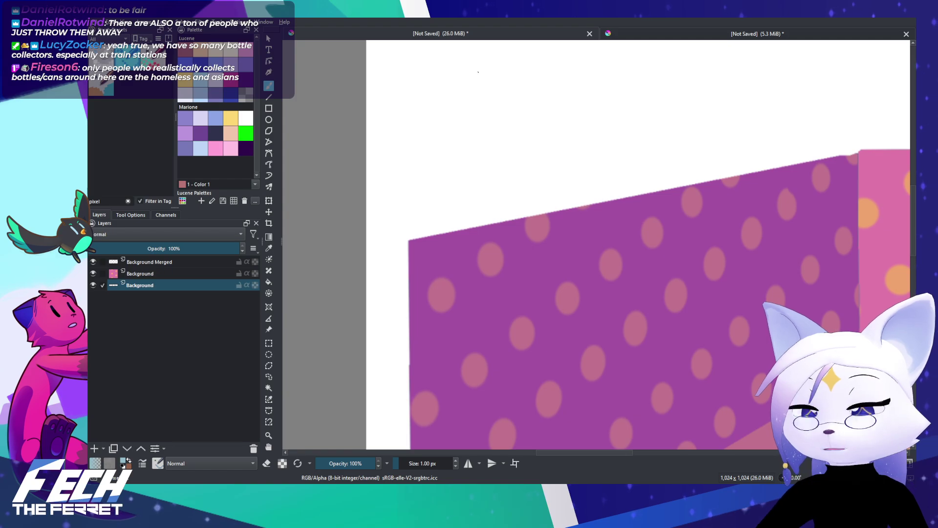
Step: Paste the copied chalkboard drawing onto the texture sheet as a new layer above the bottommost Background layer
scroll(537, 110, down, 4)
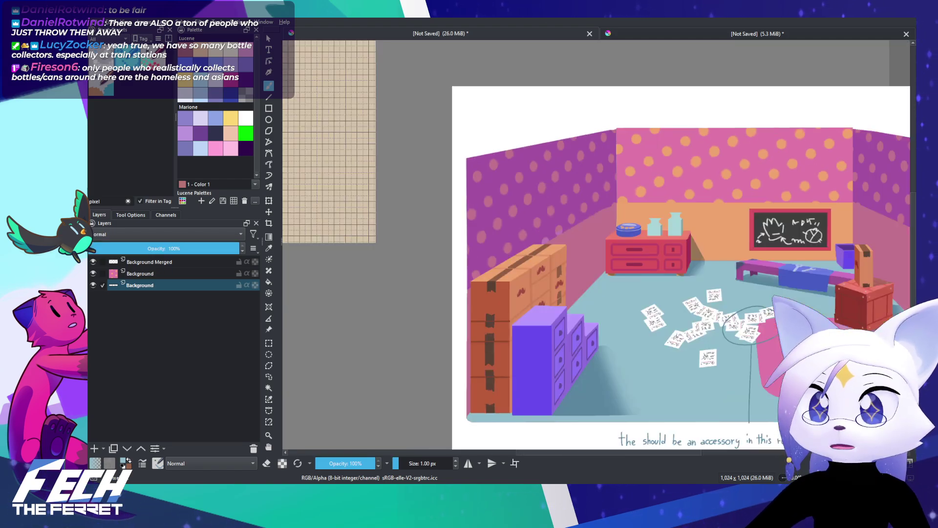
drag(505, 104, 622, 185)
drag(521, 137, 577, 177)
mouse_move(548, 148)
mouse_down()
mouse_move(555, 157)
mouse_move(514, 111)
mouse_move(559, 142)
mouse_move(570, 123)
mouse_move(557, 119)
mouse_move(609, 121)
mouse_up()
scroll(555, 157, up, 1)
scroll(560, 136, up, 1)
scroll(562, 124, up, 1)
key(ctrl+v)
scroll(590, 151, down, 2)
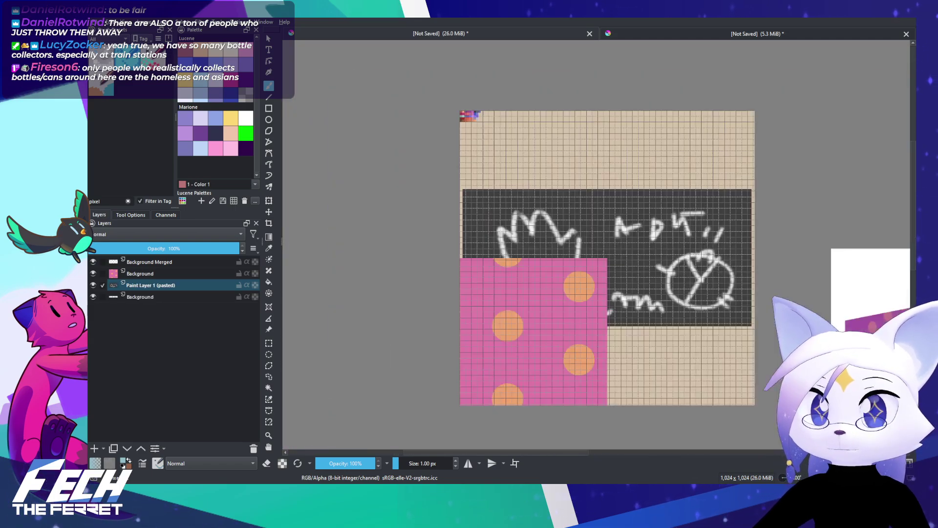
Step: Scale the pasted chalkboard down to a bit over half the sheet's width and place it just below the palette swatches
drag(732, 289, 682, 253)
key(ctrl+t)
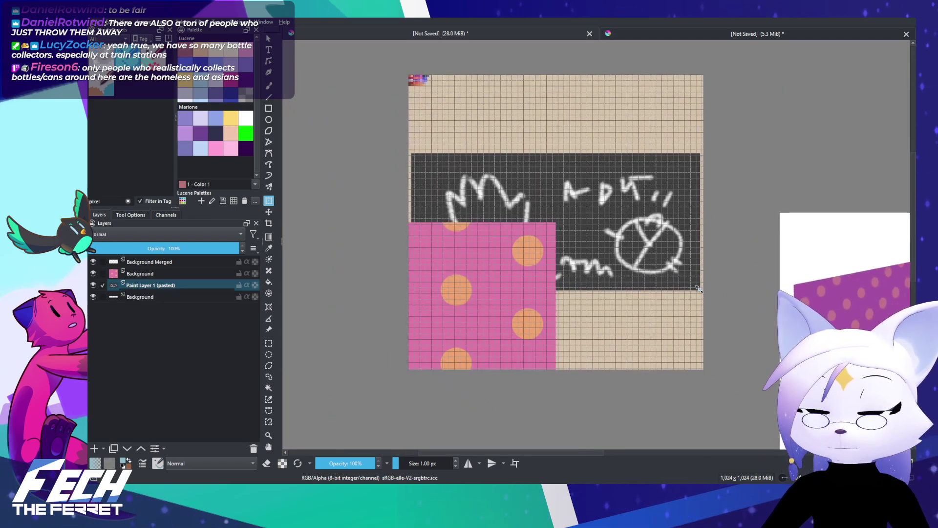
drag(698, 289, 574, 160)
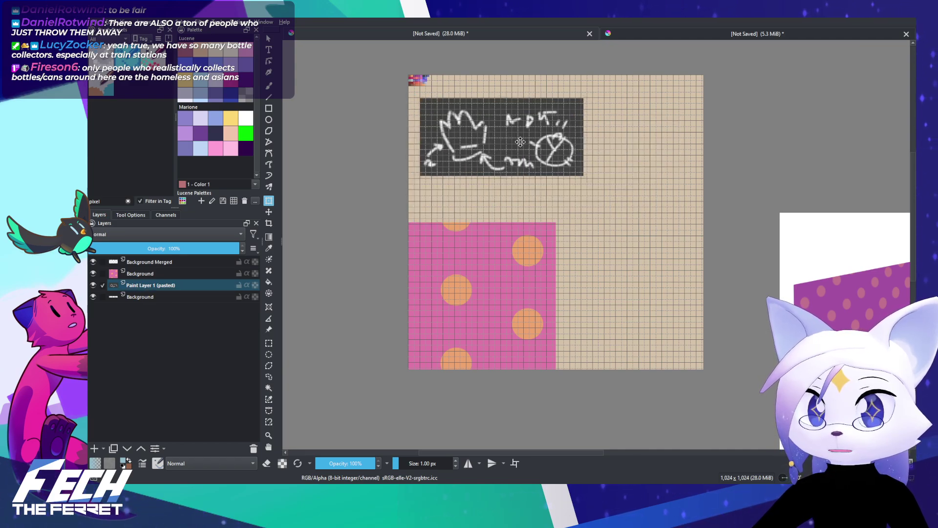
drag(520, 141, 450, 187)
key(b)
Step: Lower the pasted chalkboard layer's opacity to 21% and add a new paint layer above it
scroll(447, 130, up, 3)
drag(159, 247, 123, 247)
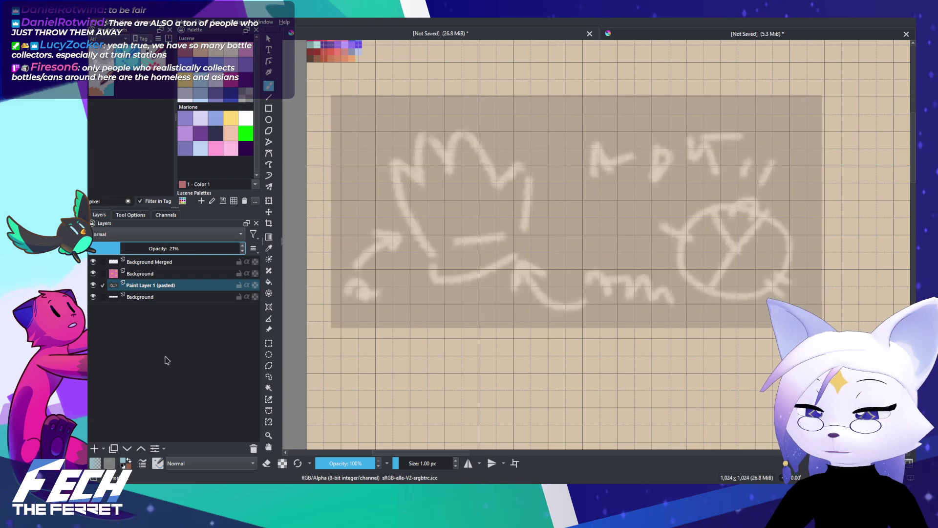
click(94, 447)
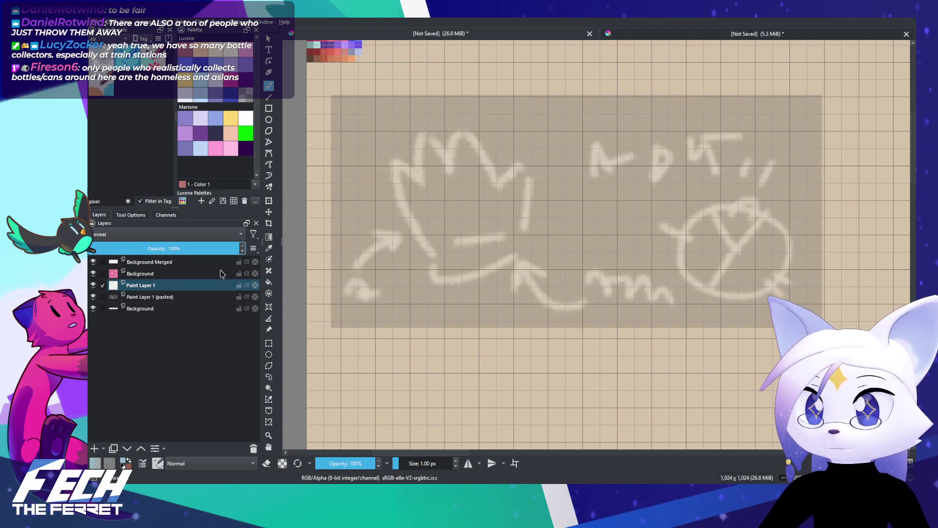
Step: Fill a rectangular selection matching the chalkboard's outline on Paint Layer 1 with the board's sampled dark grey
click(193, 297)
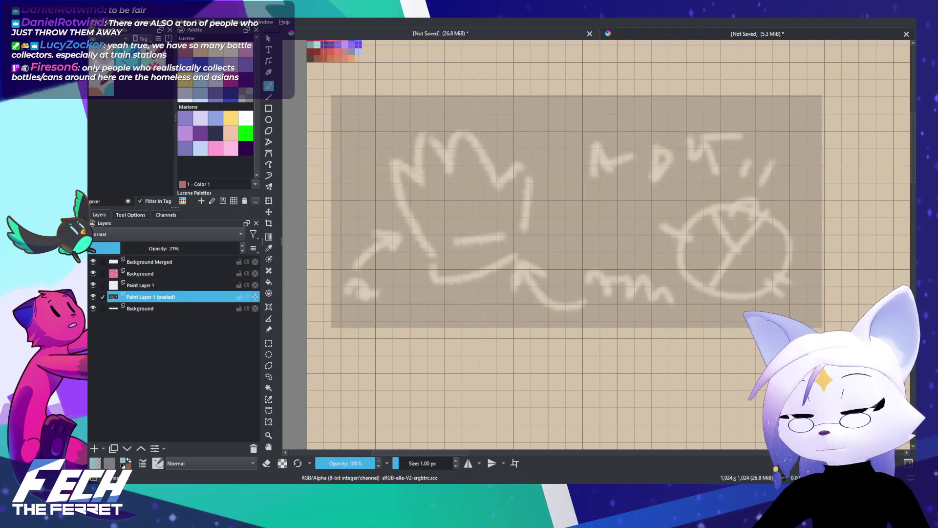
alt+click(184, 294)
click(193, 286)
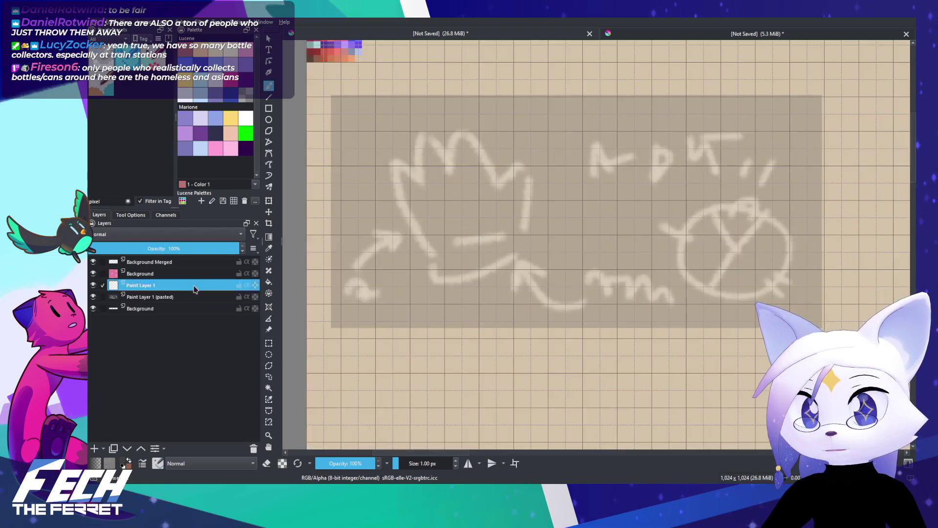
click(268, 343)
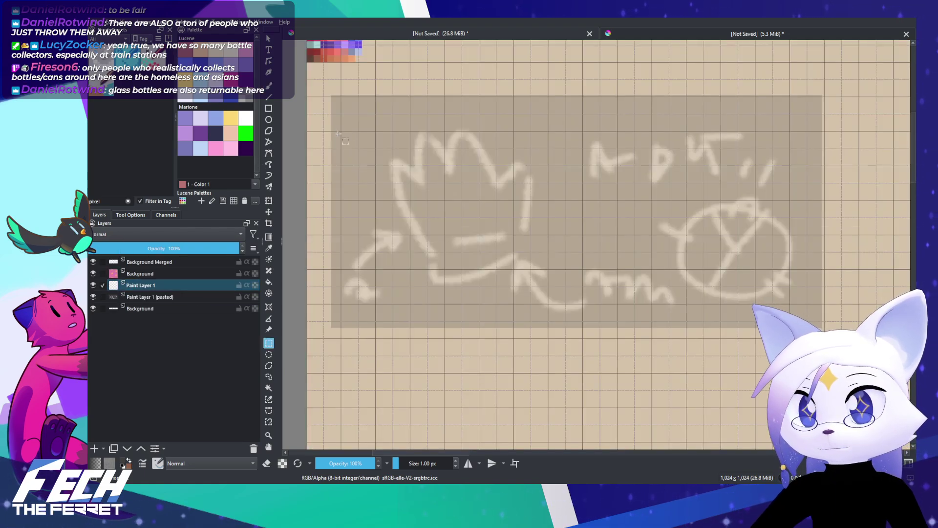
mouse_move(333, 96)
mouse_down()
mouse_move(410, 160)
mouse_move(626, 275)
mouse_move(804, 300)
mouse_move(820, 326)
mouse_up()
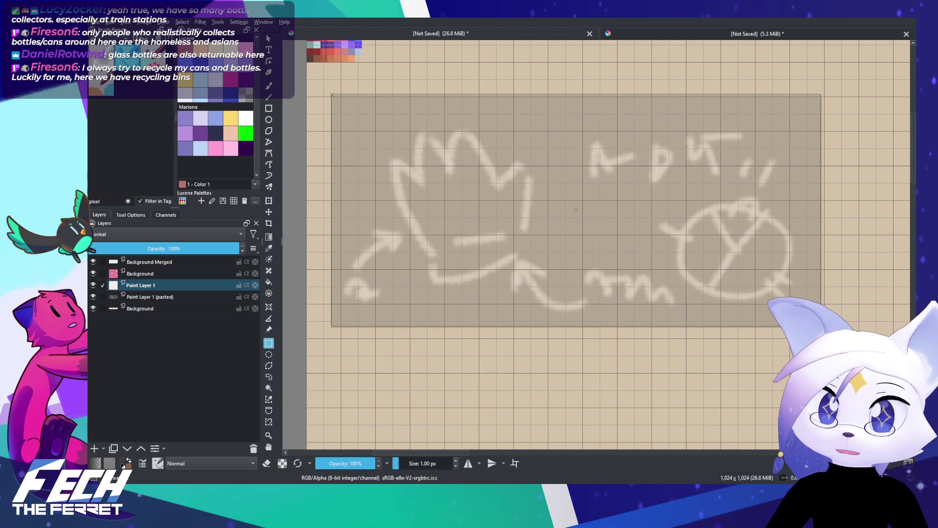
drag(628, 181, 623, 248)
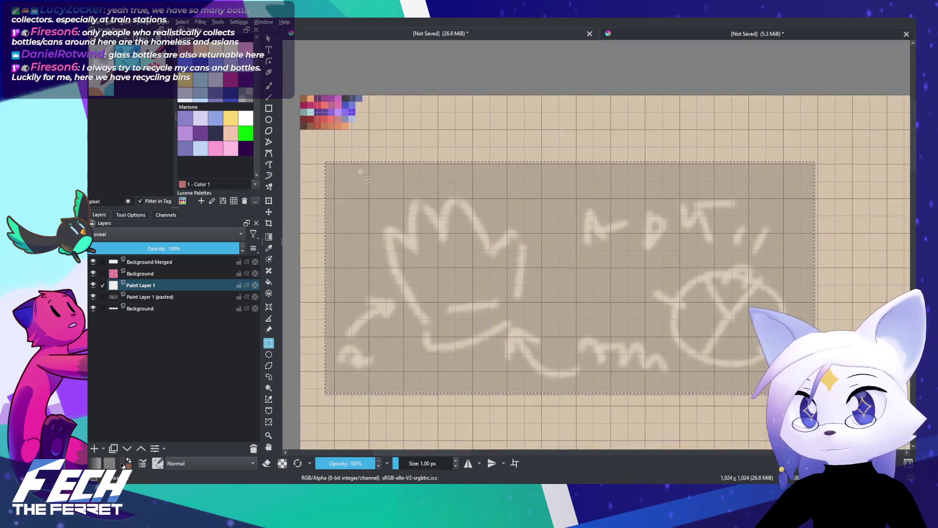
drag(308, 142, 843, 164)
drag(568, 191, 562, 163)
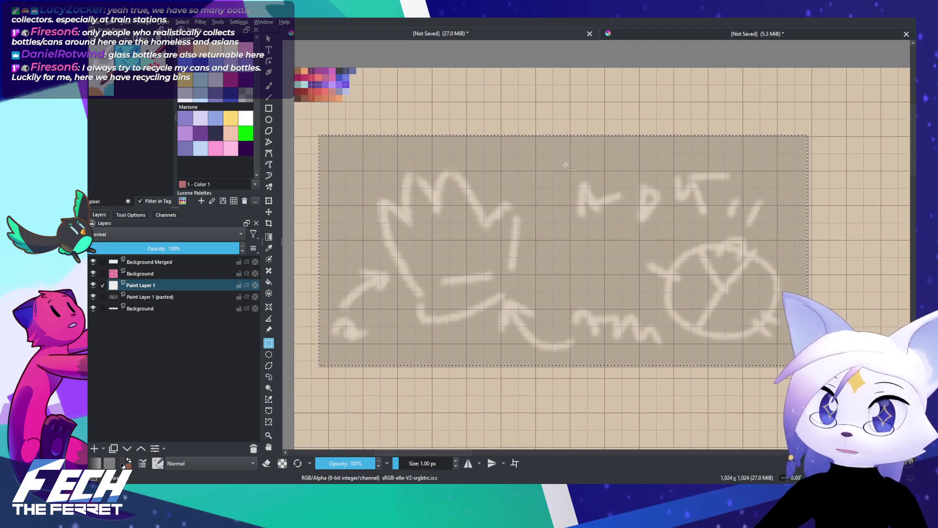
key(BackSpace)
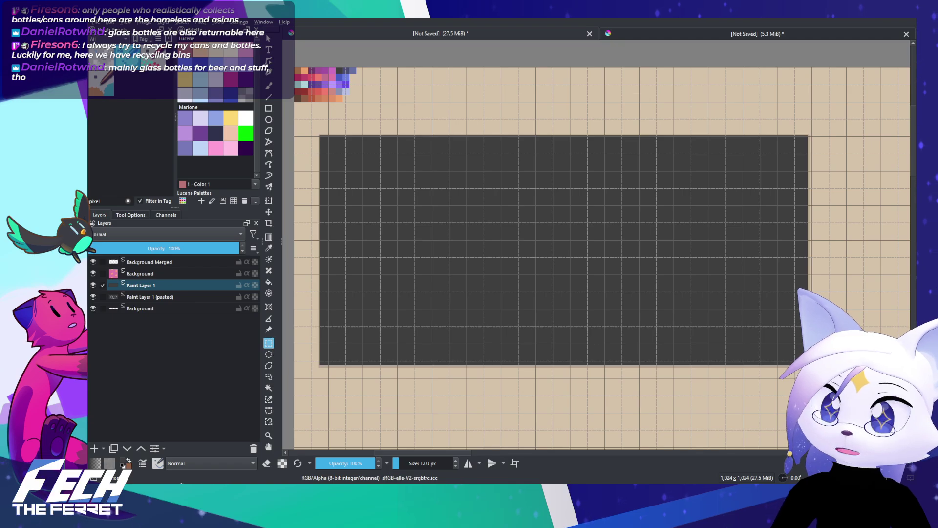
Step: Set Paint Layer 1's opacity to 41% and choose white from the Marione palette as the brush colour
click(142, 248)
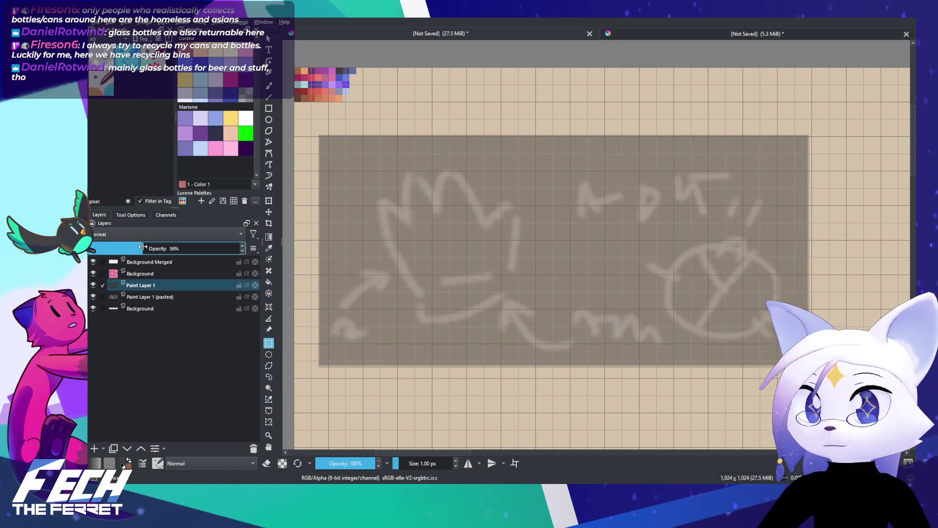
drag(142, 248, 150, 247)
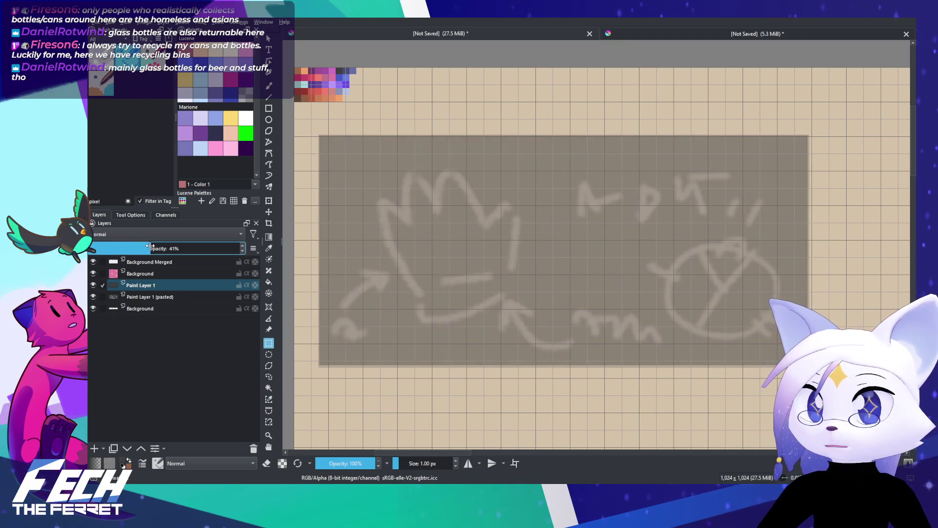
click(243, 122)
key(b)
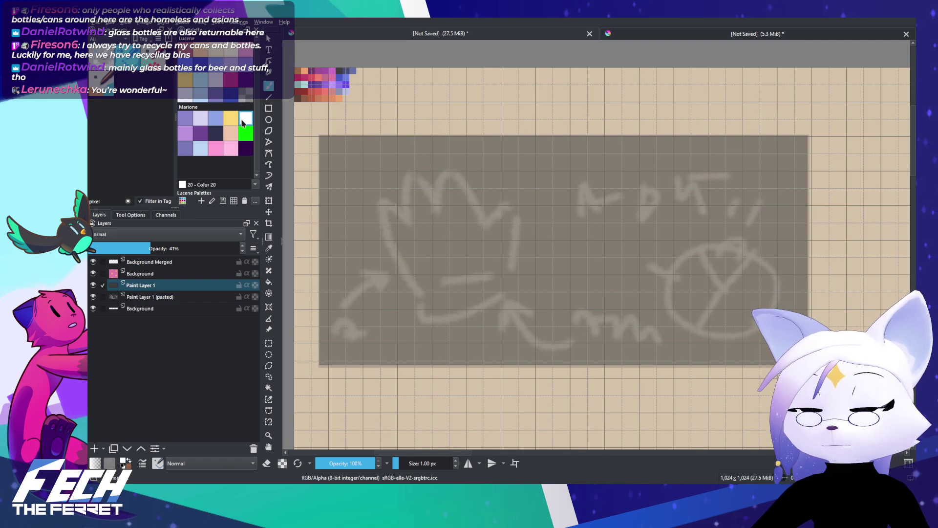
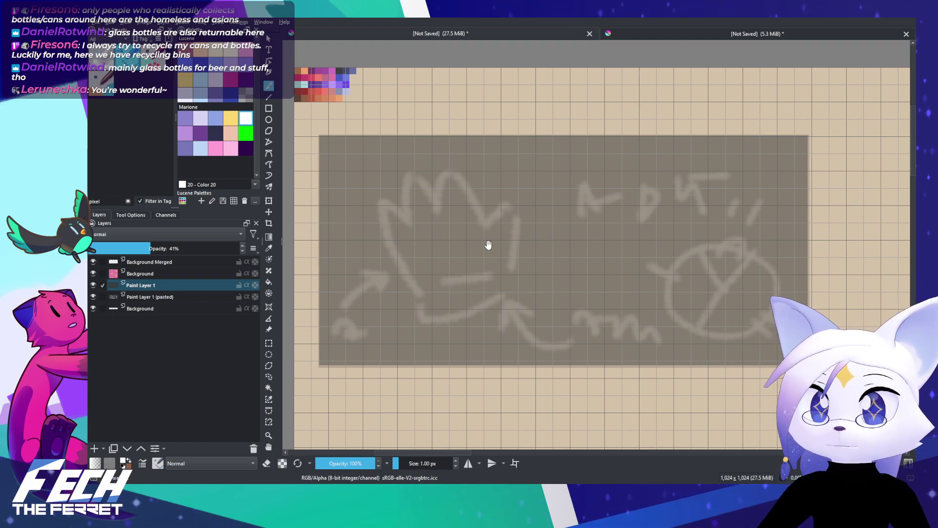
drag(488, 244, 494, 247)
mouse_move(555, 160)
mouse_down()
mouse_move(524, 235)
mouse_move(587, 289)
mouse_up()
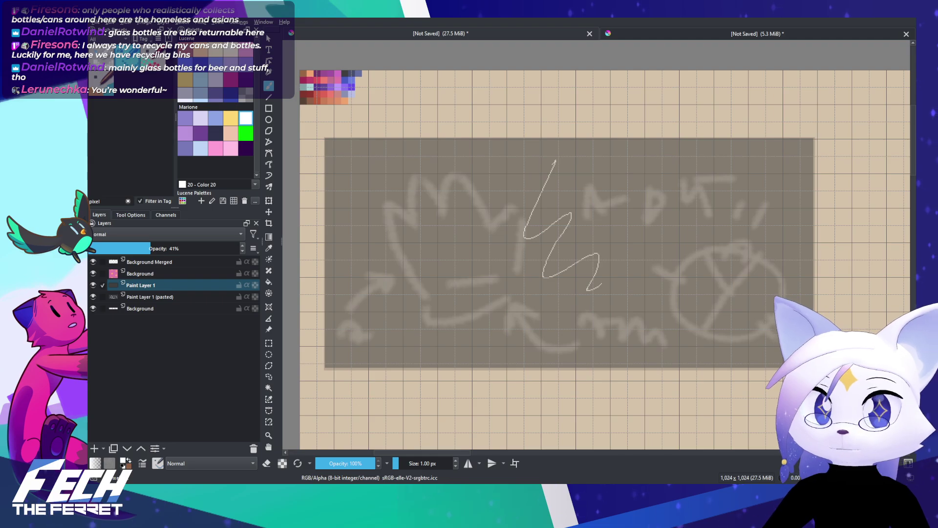
key(ctrl+z)
right_click(633, 245)
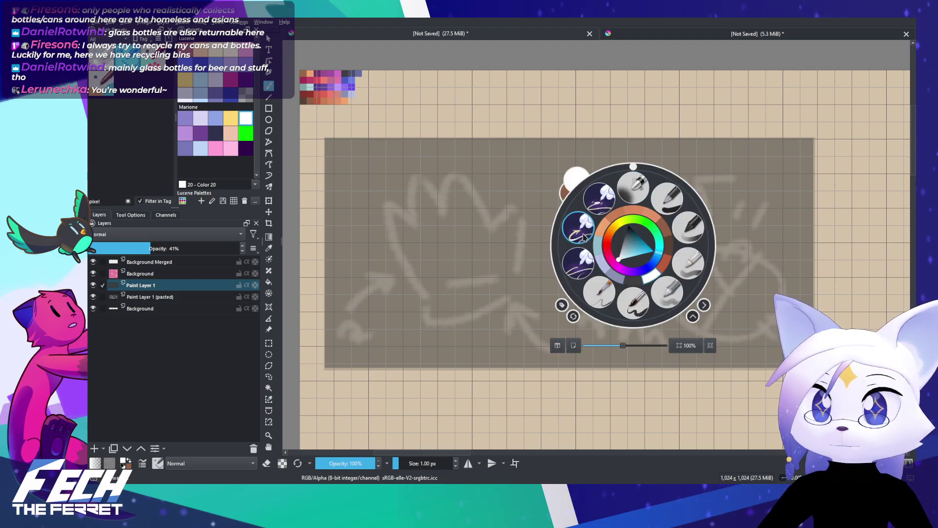
click(597, 200)
drag(383, 202, 421, 295)
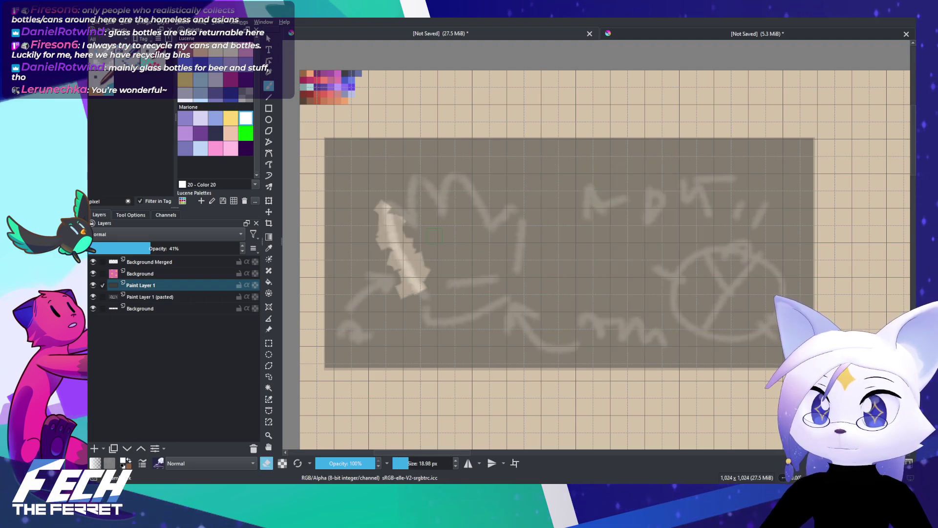
key(ctrl+z)
Step: Switch from the eraser to a pencil-style brush preset and set its size to 12 px
right_click(435, 236)
click(389, 228)
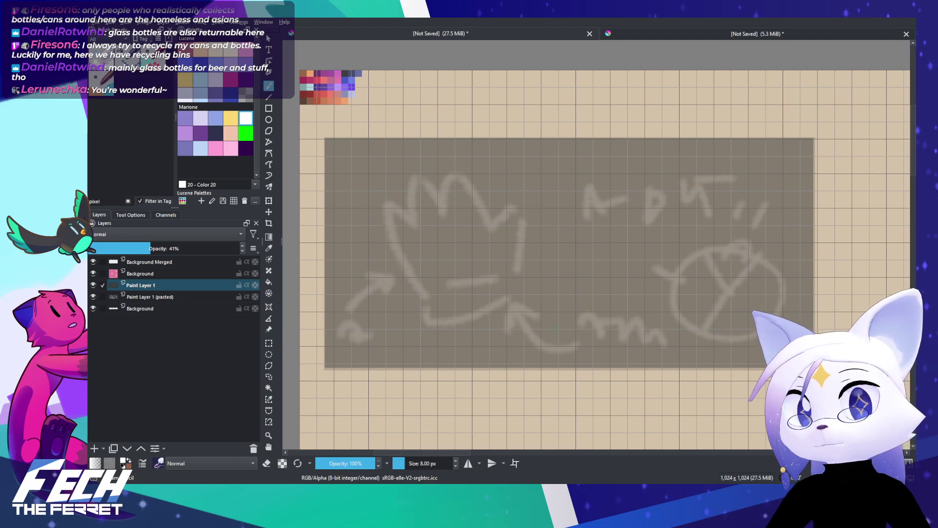
key(bracketright)
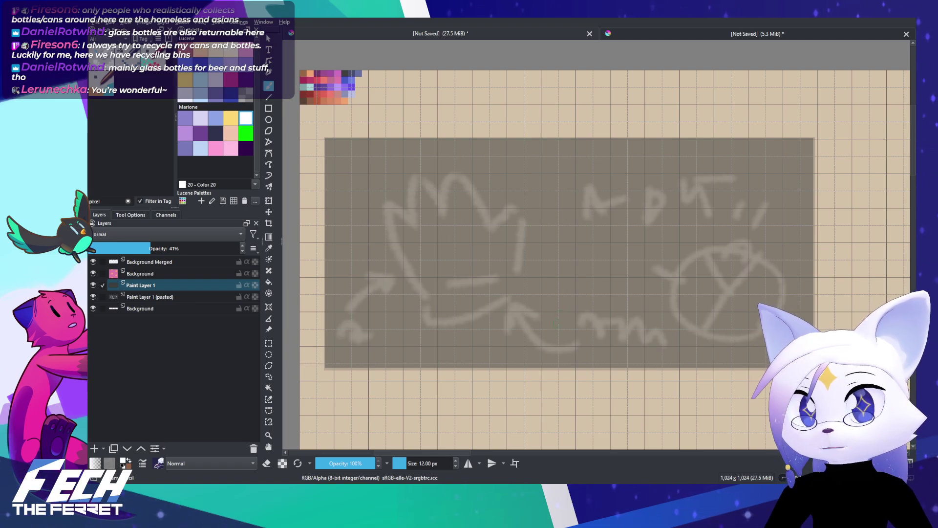
mouse_move(406, 239)
mouse_down()
mouse_move(385, 221)
mouse_move(372, 191)
mouse_move(373, 264)
mouse_move(430, 360)
mouse_up()
key(ctrl+z)
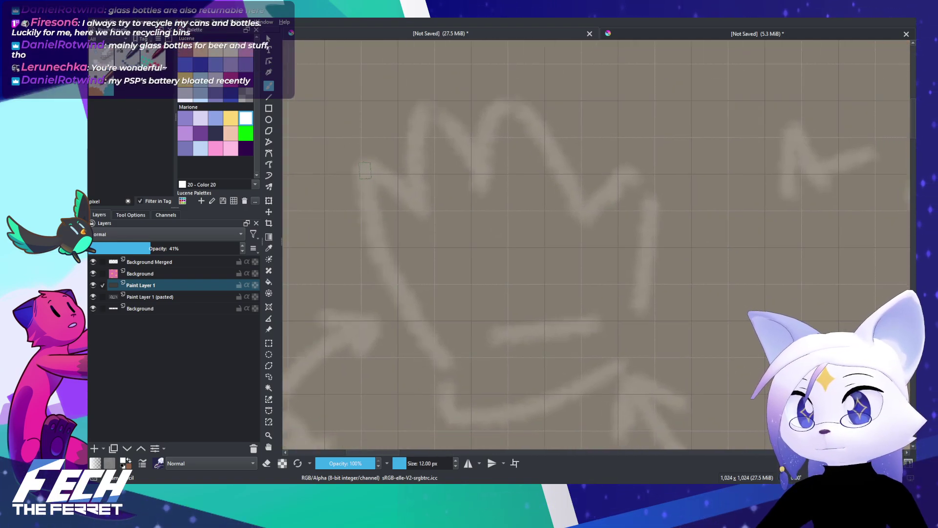
Step: Trace the left side and first two peaks of the crown-like chalk doodle with white strokes
mouse_move(365, 171)
mouse_down()
mouse_move(437, 360)
mouse_move(371, 215)
mouse_move(439, 360)
mouse_up()
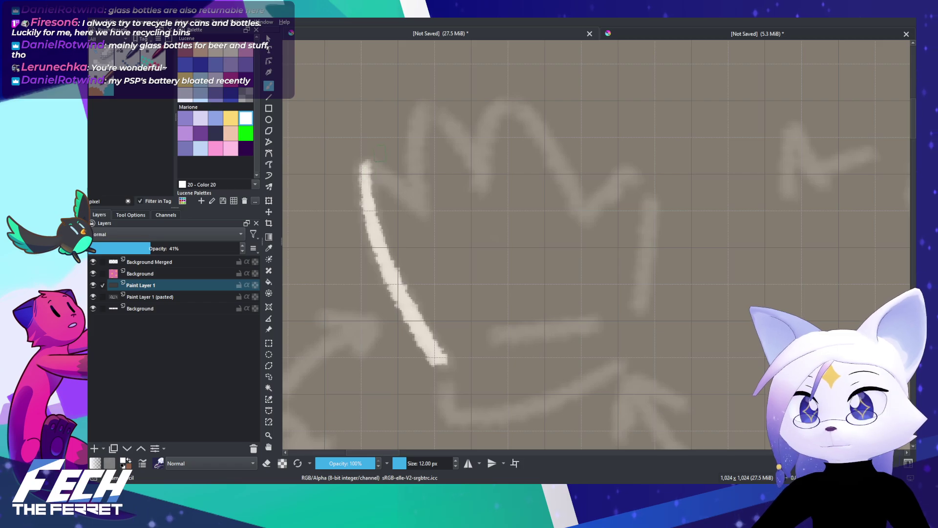
mouse_move(367, 166)
mouse_down()
mouse_move(436, 217)
mouse_move(411, 199)
mouse_move(425, 213)
mouse_up()
key(ctrl+z)
key(ctrl+z)
drag(380, 137, 465, 233)
scroll(415, 169, up, 1)
drag(495, 199, 485, 236)
mouse_move(469, 131)
mouse_down()
mouse_move(464, 254)
mouse_move(470, 280)
mouse_up()
key(ctrl+z)
mouse_move(472, 115)
mouse_down()
mouse_move(518, 160)
mouse_move(567, 250)
mouse_up()
drag(606, 136, 547, 157)
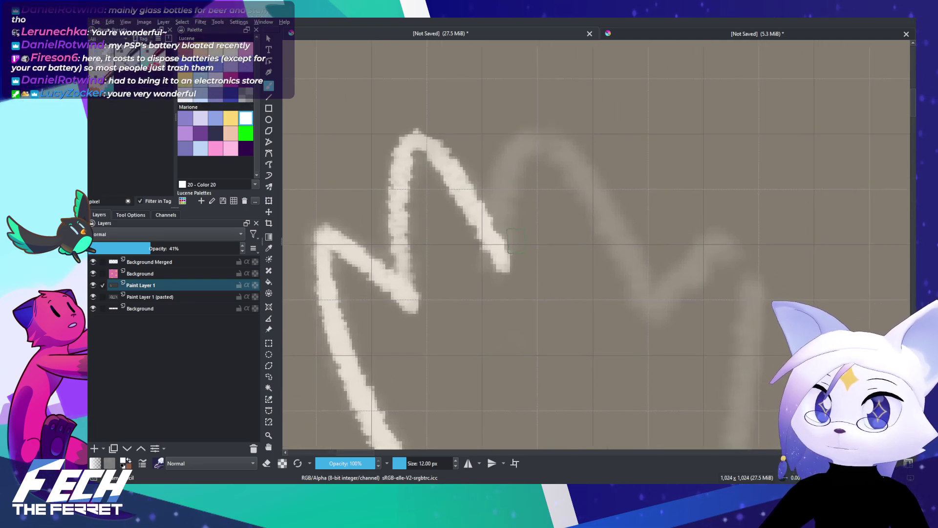
Step: Trace the crown doodle's tallest third peak, its last peak and its right side in white
mouse_move(503, 265)
mouse_down()
mouse_move(522, 145)
mouse_move(584, 201)
mouse_move(629, 296)
mouse_up()
drag(684, 186, 601, 161)
key(ctrl+z)
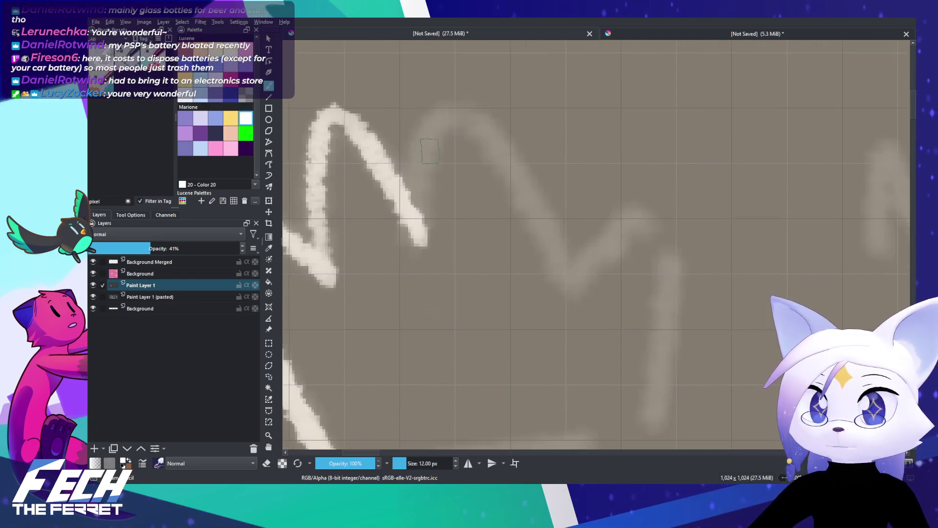
mouse_move(421, 237)
mouse_down()
mouse_move(413, 186)
mouse_move(579, 293)
mouse_up()
drag(640, 278, 609, 207)
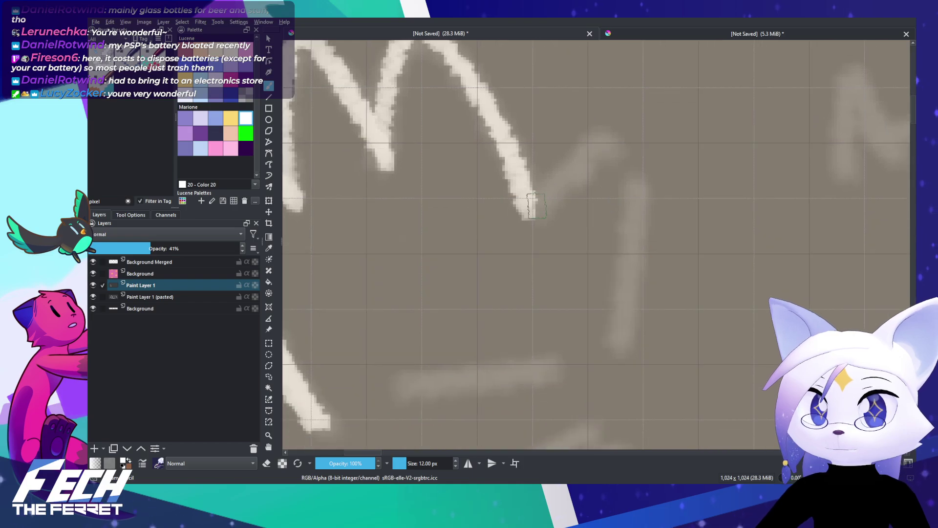
mouse_move(537, 205)
mouse_down()
mouse_move(643, 196)
mouse_move(617, 371)
mouse_up()
mouse_move(646, 195)
mouse_down()
mouse_move(639, 254)
mouse_move(617, 217)
mouse_up()
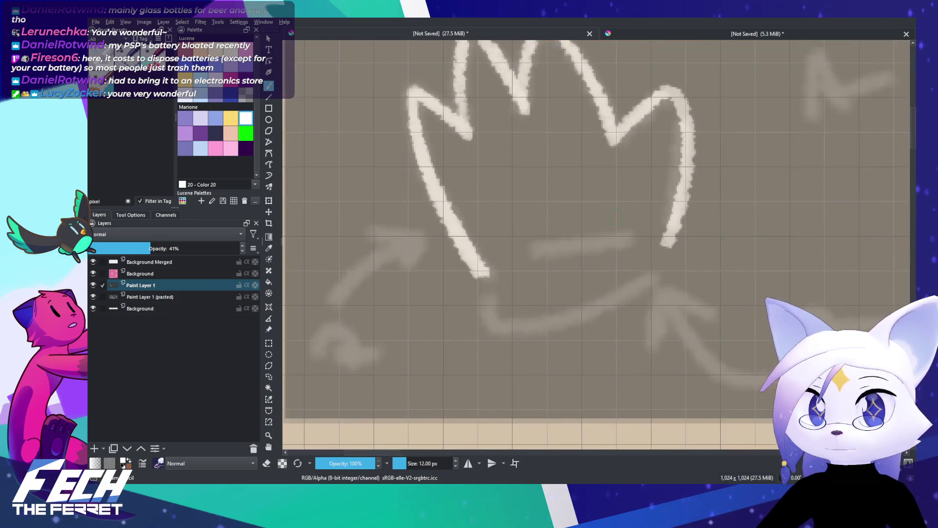
Step: Trace the short bar inside the crown doodle and the curved line along its bottom edge
drag(533, 251, 624, 241)
drag(488, 301, 656, 272)
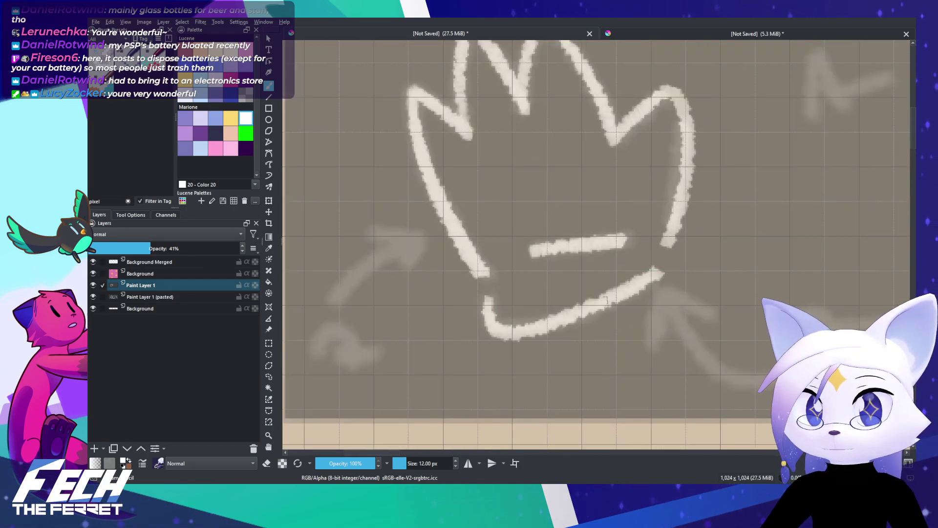
drag(554, 335, 602, 331)
Step: Trace the arrow pointing at the left side of the crown doodle, including its filled arrowhead
mouse_move(376, 300)
mouse_down()
mouse_move(456, 236)
mouse_move(419, 232)
mouse_move(466, 236)
mouse_move(451, 253)
mouse_move(426, 238)
mouse_move(464, 237)
mouse_move(455, 262)
mouse_up()
key(ctrl+z)
key(ctrl+z)
mouse_move(417, 229)
mouse_down()
mouse_move(472, 231)
mouse_move(452, 264)
mouse_move(449, 236)
mouse_up()
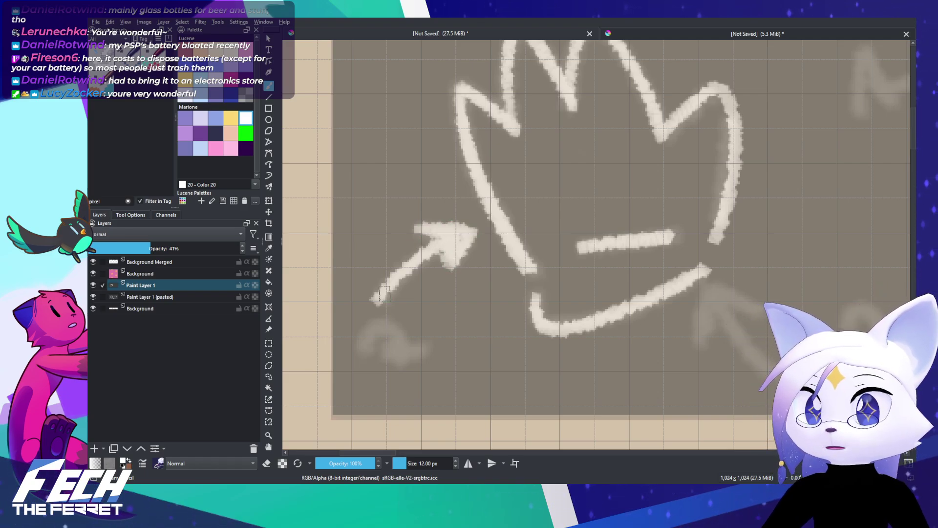
drag(514, 317, 549, 338)
drag(467, 258, 473, 240)
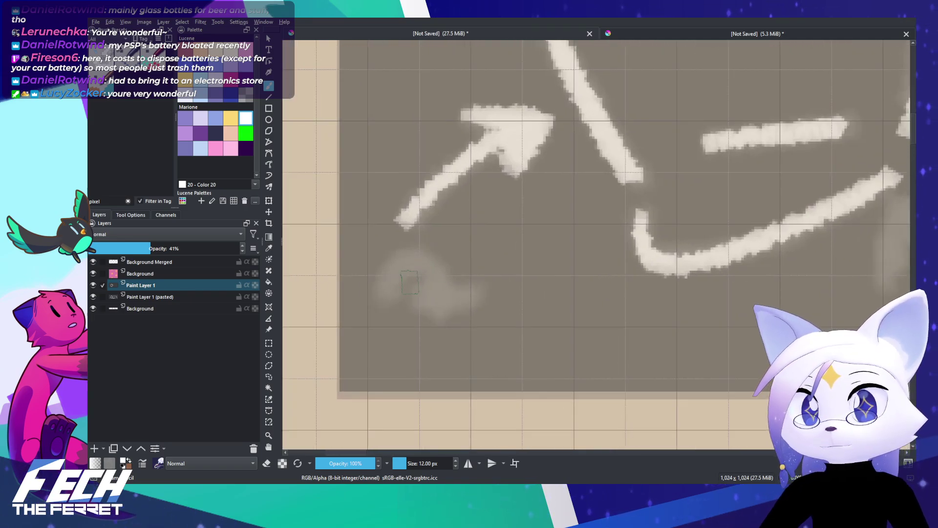
Step: Trace the small 2-shaped squiggle beneath the left arrow, redrawing it until it matches the faint guide
mouse_move(387, 288)
mouse_down()
mouse_move(446, 280)
mouse_move(464, 303)
mouse_move(386, 289)
mouse_move(447, 293)
mouse_move(423, 309)
mouse_move(481, 291)
mouse_move(478, 300)
mouse_up()
key(ctrl+z)
scroll(534, 338, down, 1)
scroll(534, 338, up, 2)
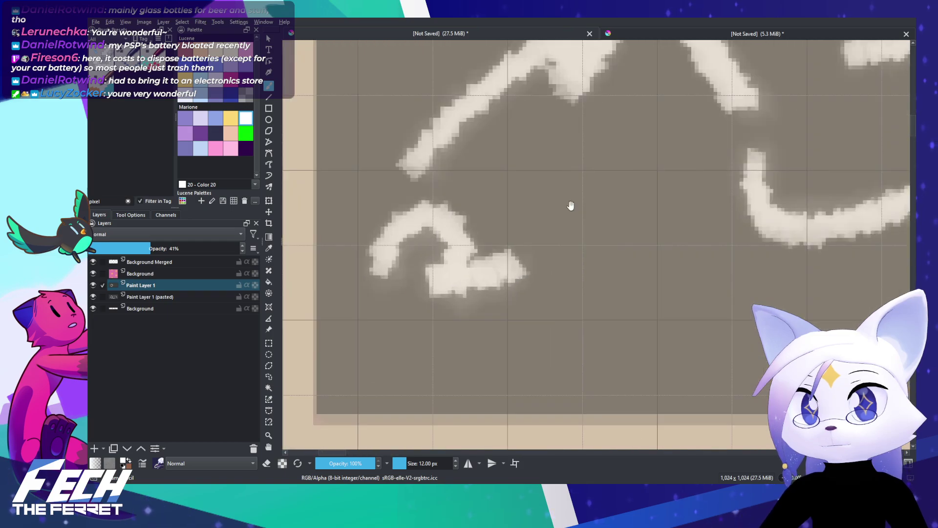
key(ctrl+z)
mouse_move(383, 281)
mouse_down()
mouse_move(467, 251)
mouse_move(466, 287)
mouse_move(451, 271)
mouse_move(457, 288)
mouse_move(434, 277)
mouse_move(503, 270)
mouse_move(463, 286)
mouse_move(534, 261)
mouse_up()
scroll(512, 300, down, 1)
scroll(512, 301, down, 2)
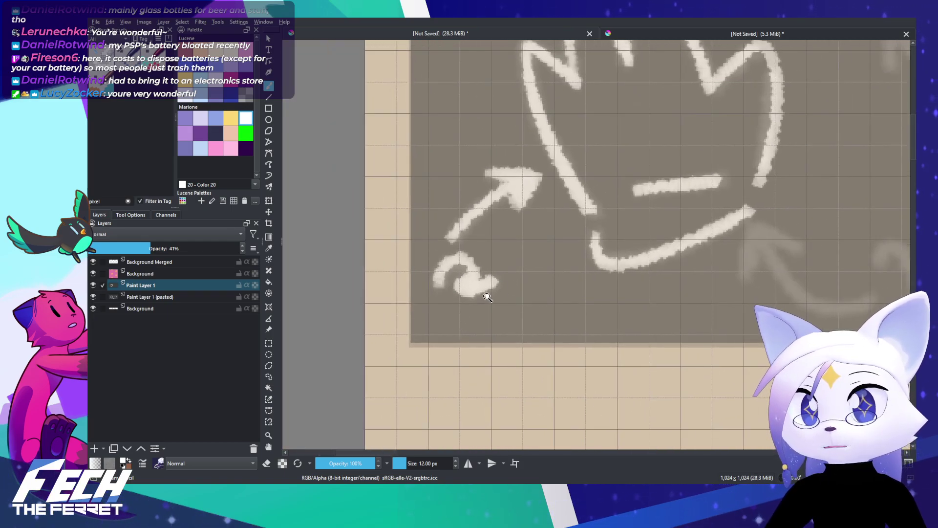
Step: Trace the curved arrow that points at the lower right corner of the crown doodle
scroll(513, 237, up, 2)
scroll(458, 336, down, 1)
drag(457, 335, 458, 361)
mouse_move(669, 356)
mouse_down()
mouse_move(477, 337)
mouse_move(424, 347)
mouse_up()
mouse_move(594, 304)
mouse_down()
mouse_move(533, 274)
mouse_move(524, 212)
mouse_move(620, 289)
mouse_move(595, 216)
mouse_move(614, 181)
mouse_up()
mouse_move(375, 258)
mouse_down()
mouse_move(457, 202)
mouse_move(476, 217)
mouse_move(388, 178)
mouse_move(476, 217)
mouse_move(374, 231)
mouse_move(473, 220)
mouse_move(455, 191)
mouse_up()
key(ctrl+z)
key(ctrl+z)
mouse_move(371, 190)
mouse_down()
mouse_move(481, 307)
mouse_move(550, 299)
mouse_up()
key(ctrl+z)
mouse_move(365, 180)
mouse_down()
mouse_move(381, 216)
mouse_move(553, 289)
mouse_move(495, 303)
mouse_up()
Step: Trace the wavy m-shaped squiggle at the tail of the curved arrow
drag(489, 251, 549, 277)
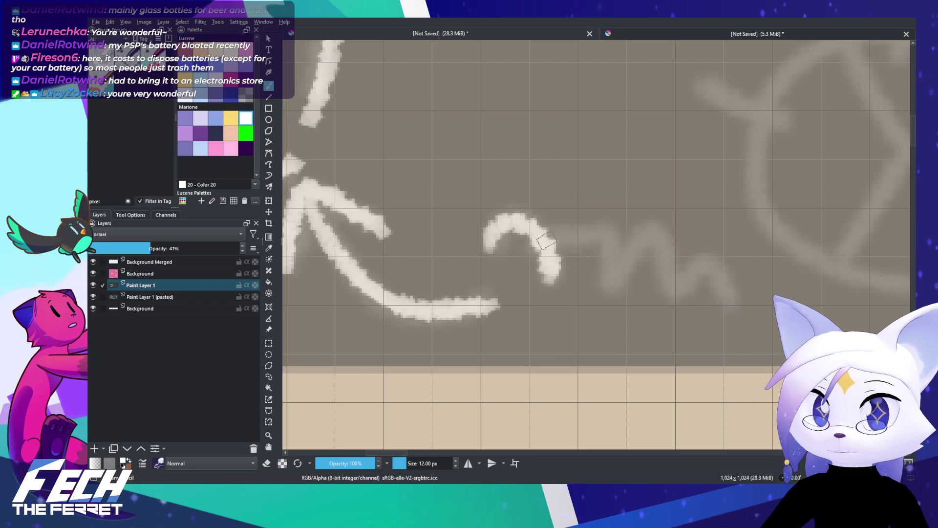
mouse_move(535, 233)
mouse_down()
mouse_move(618, 281)
mouse_move(731, 299)
mouse_move(551, 384)
mouse_move(478, 389)
mouse_up()
drag(597, 332, 575, 345)
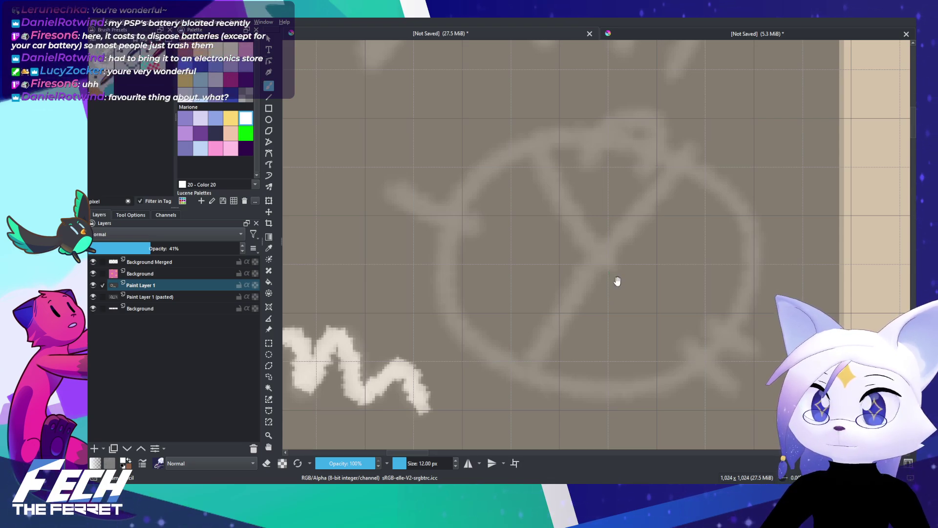
Step: Trace the small arch at the top edge of the circle doodle, redrawing it until it follows the faint guide
drag(617, 281, 613, 278)
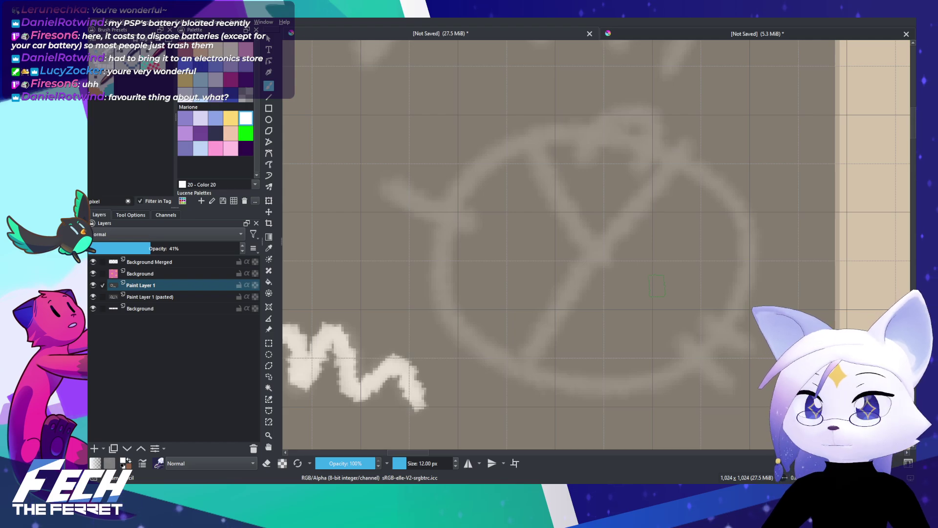
drag(584, 158, 634, 174)
key(ctrl+z)
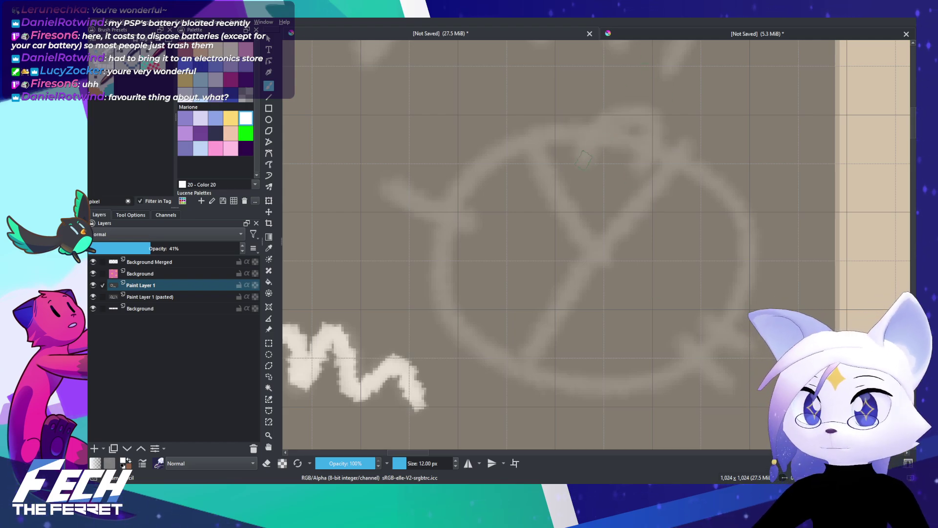
mouse_move(581, 158)
mouse_down()
mouse_move(640, 170)
mouse_move(609, 118)
mouse_up()
key(ctrl+z)
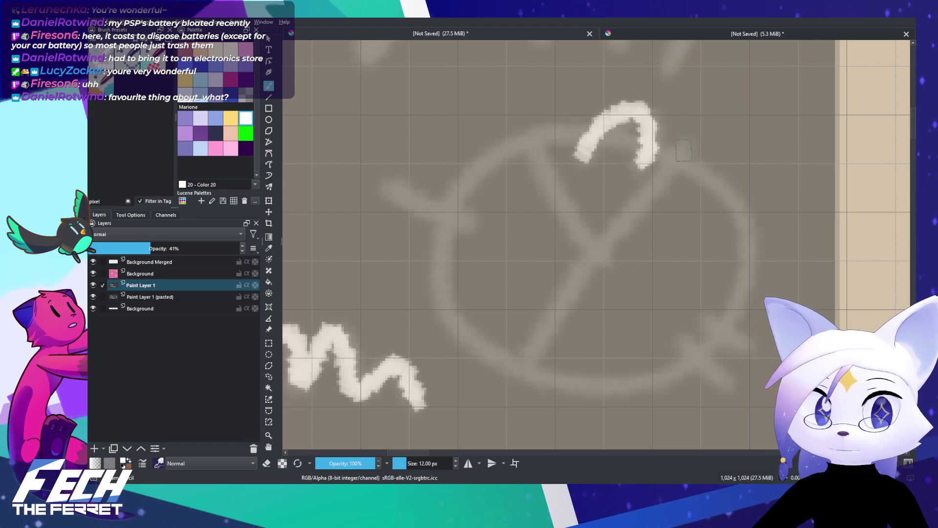
Step: Trace the Y-shaped lines inside the circle doodle: the long diagonal and the shorter branch joining it
drag(691, 142, 527, 366)
key(ctrl+z)
drag(693, 140, 515, 386)
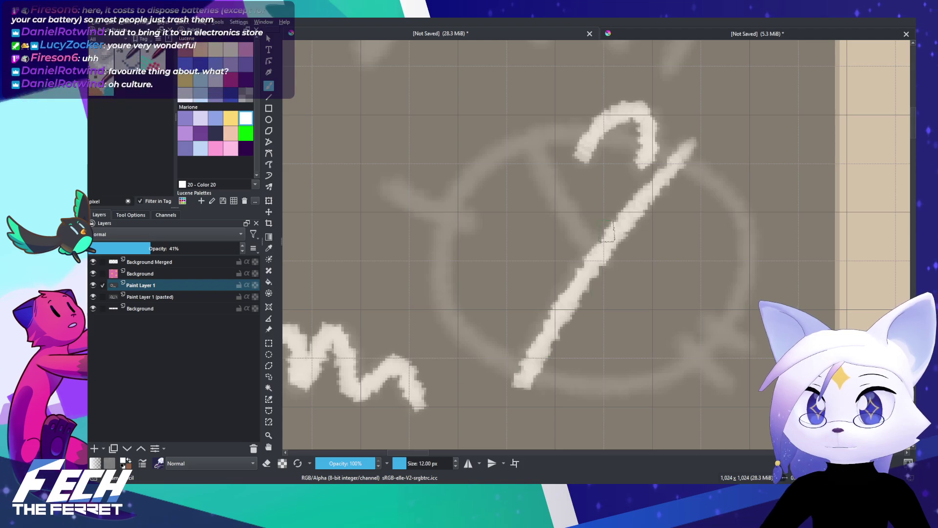
mouse_move(532, 137)
mouse_down()
mouse_move(592, 246)
mouse_move(557, 173)
mouse_move(594, 244)
mouse_move(595, 207)
mouse_up()
key(ctrl+z)
Step: Trace the two short strokes that cross the lower right edge of the circle doodle
drag(692, 296, 763, 332)
key(ctrl+z)
drag(676, 320, 726, 370)
mouse_move(695, 304)
mouse_down()
mouse_move(727, 318)
mouse_move(730, 306)
mouse_up()
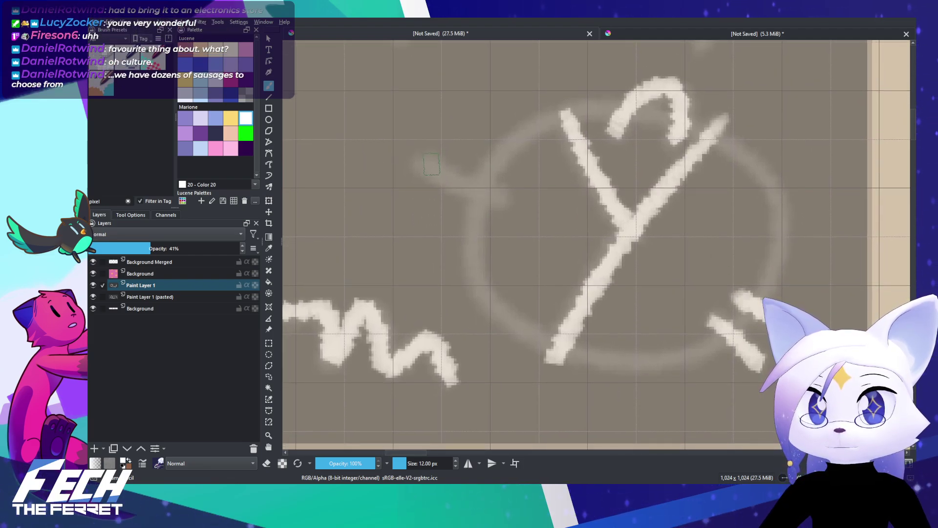
Step: Trace the slanted stroke that crosses the upper left edge of the circle doodle
mouse_move(426, 167)
mouse_down()
mouse_move(510, 203)
mouse_move(524, 198)
mouse_up()
key(ctrl+z)
key(ctrl+z)
drag(550, 242, 538, 250)
mouse_move(465, 288)
mouse_down()
mouse_move(452, 284)
mouse_move(448, 294)
mouse_up()
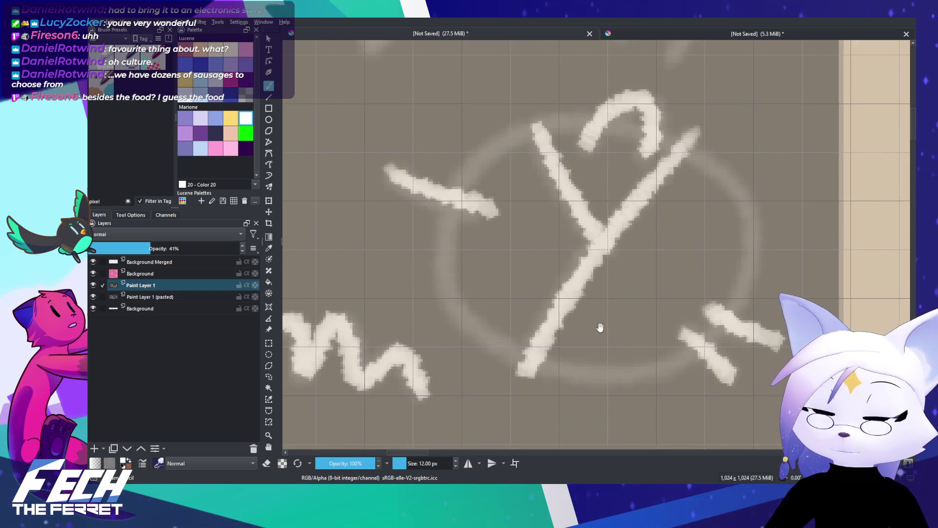
mouse_move(601, 327)
mouse_down()
mouse_move(616, 368)
mouse_move(609, 360)
mouse_move(601, 374)
mouse_move(575, 360)
mouse_move(594, 308)
mouse_move(564, 358)
mouse_up()
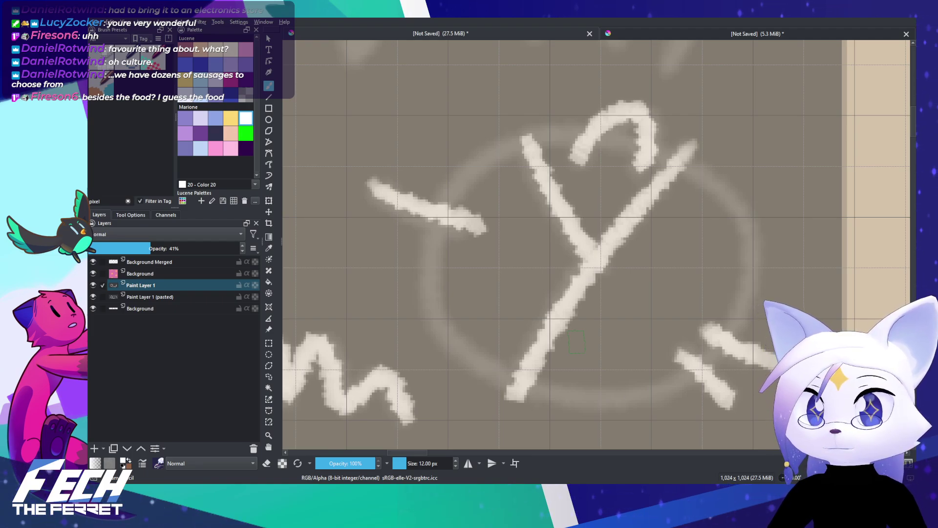
drag(576, 341, 634, 299)
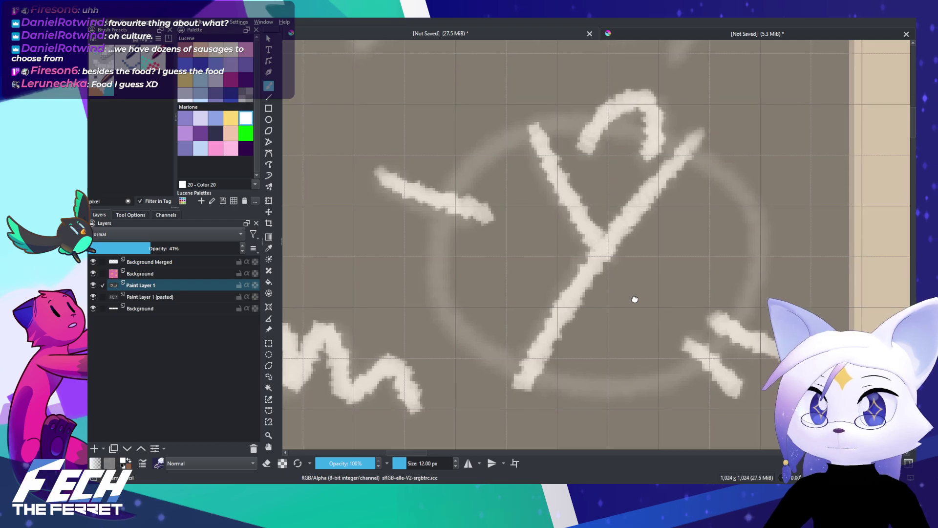
Step: Trace the circle's outline from the top around the left side and along the bottom, redrawing it until it matches the guide
mouse_move(683, 235)
mouse_down()
mouse_move(720, 224)
mouse_move(747, 199)
mouse_up()
mouse_move(683, 100)
mouse_down()
mouse_move(480, 133)
mouse_move(520, 379)
mouse_up()
key(ctrl+z)
drag(673, 97, 504, 375)
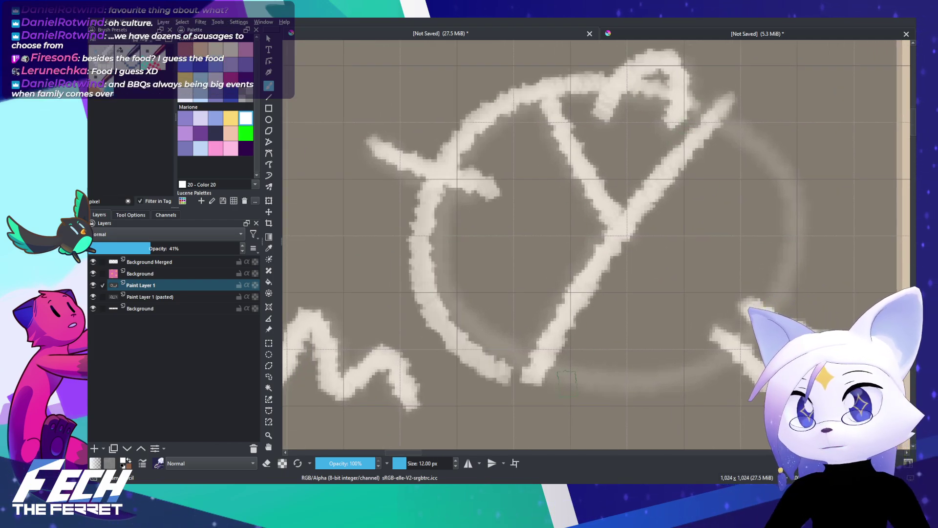
key(ctrl+z)
key(ctrl+shift+z)
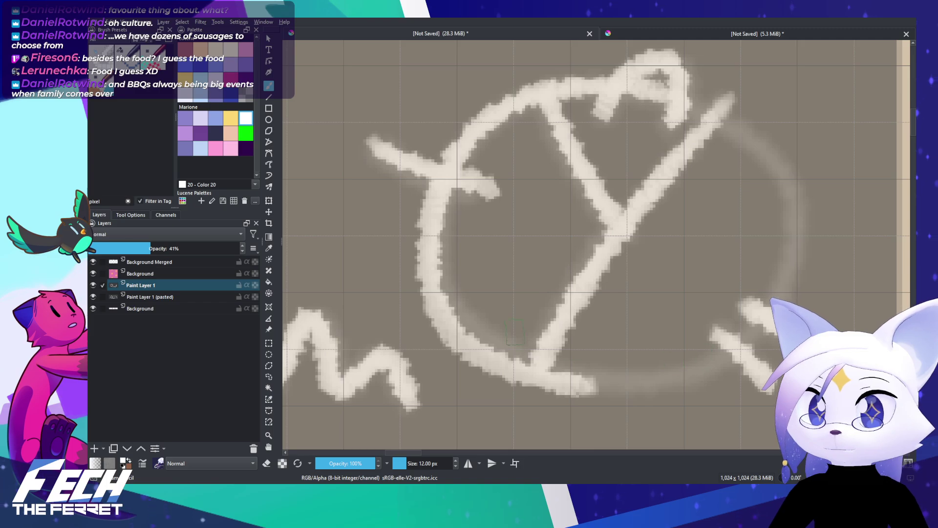
key(ctrl+z)
mouse_move(659, 93)
mouse_down()
mouse_move(487, 113)
mouse_move(446, 264)
mouse_move(620, 372)
mouse_move(761, 335)
mouse_move(733, 354)
mouse_up()
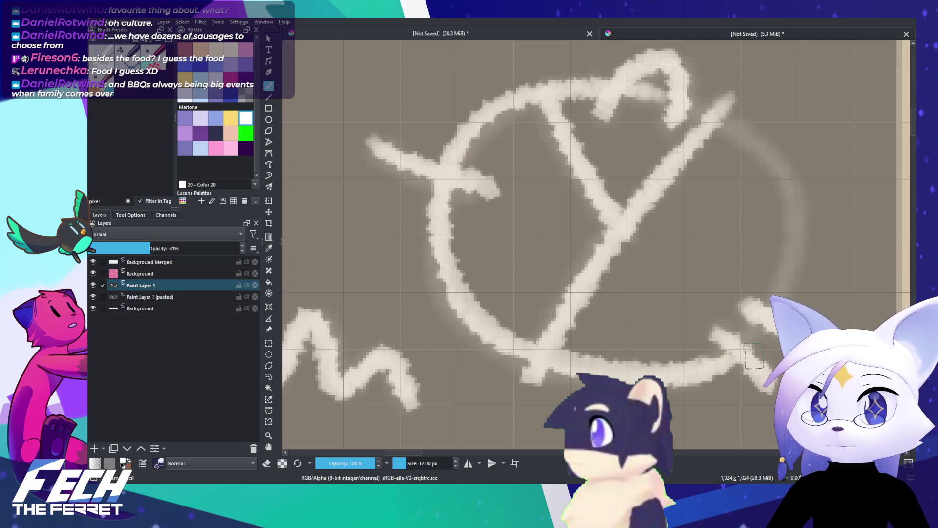
Step: Close the circle doodle by tracing its right side between the upper diagonal and the lower right strokes
drag(787, 247, 788, 211)
key(ctrl+z)
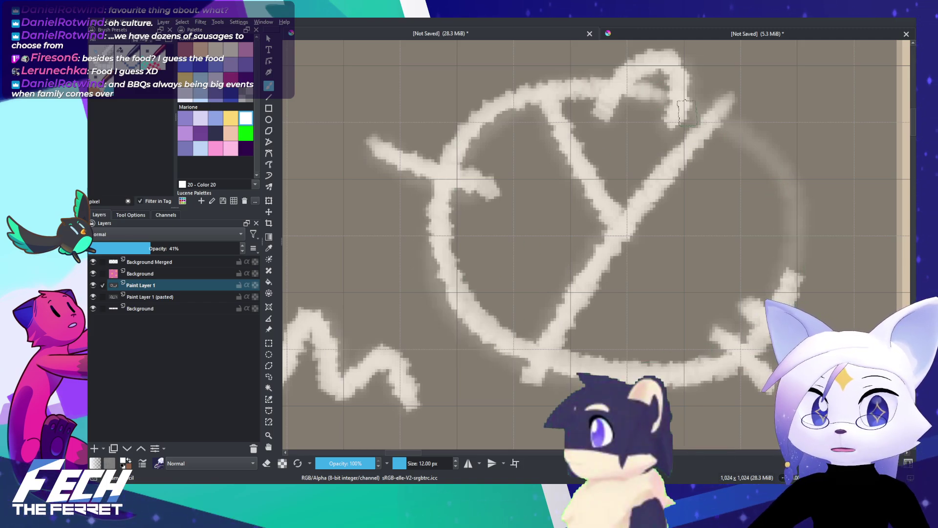
drag(681, 107, 796, 230)
drag(786, 174, 805, 247)
key(ctrl+z)
drag(788, 215, 786, 297)
scroll(761, 324, down, 5)
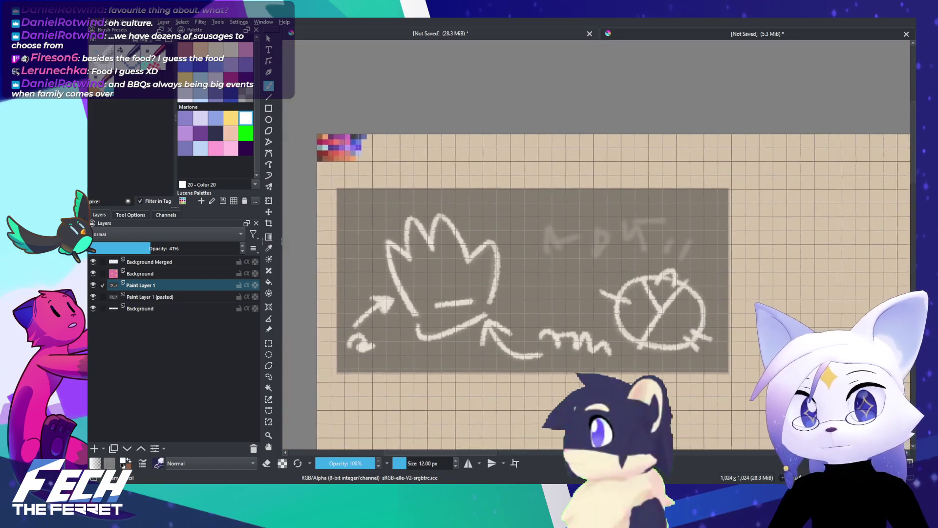
drag(761, 325, 783, 338)
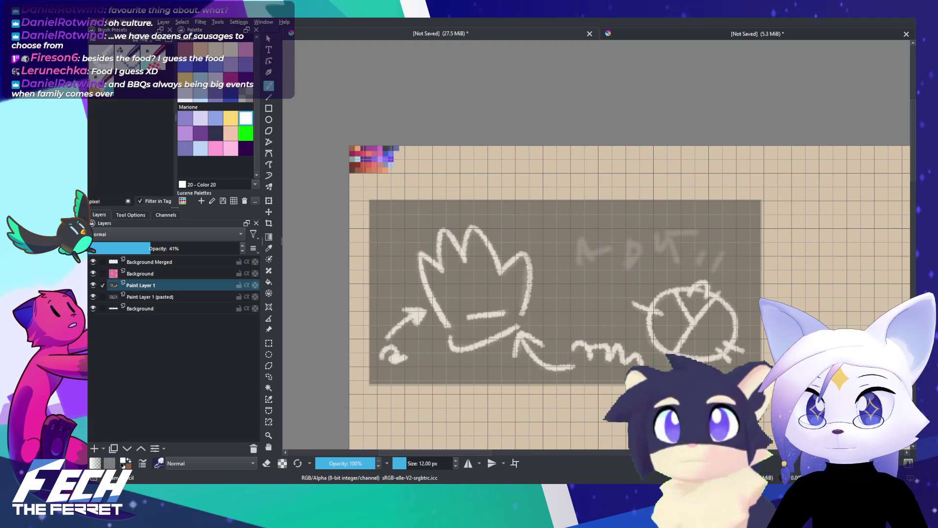
Step: Trace the two slanted tick marks at the end of the lettering above the circle doodle
scroll(652, 242, up, 1)
drag(674, 266, 674, 305)
scroll(672, 289, up, 1)
scroll(673, 308, up, 3)
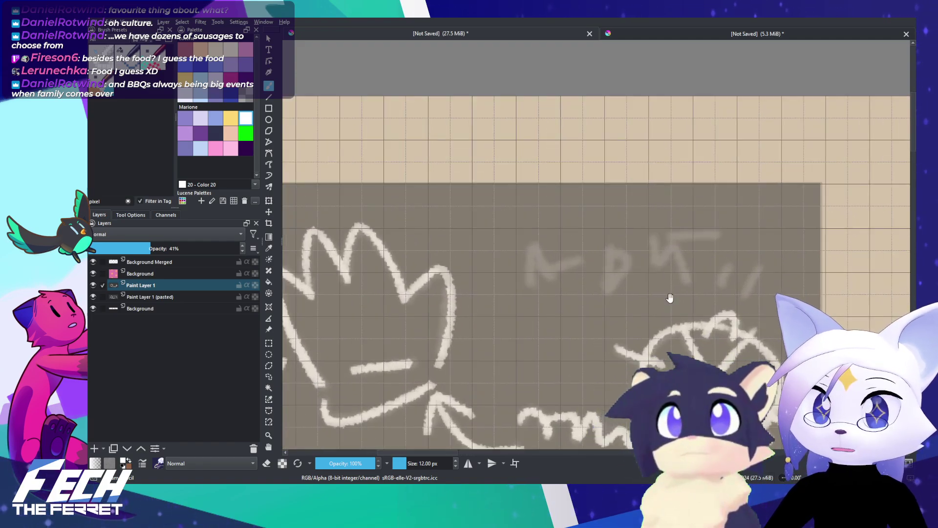
scroll(667, 333, up, 4)
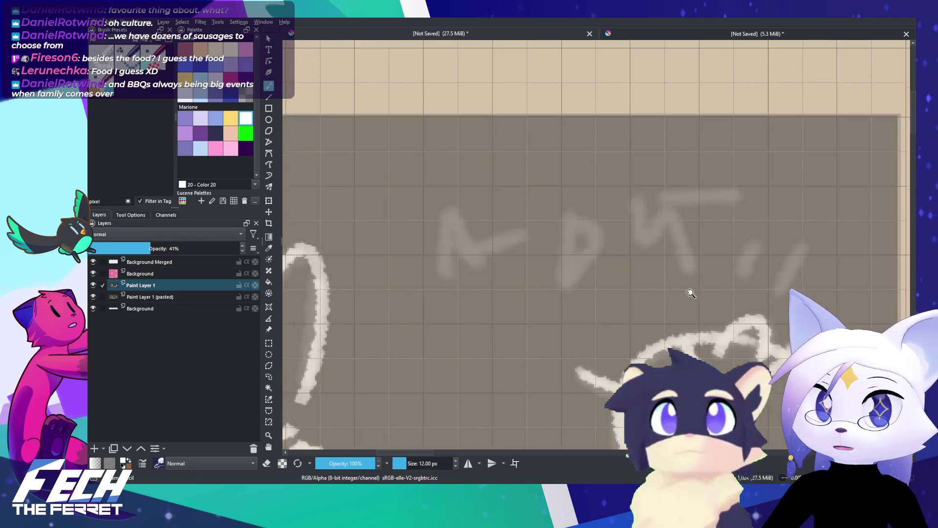
drag(664, 323, 647, 320)
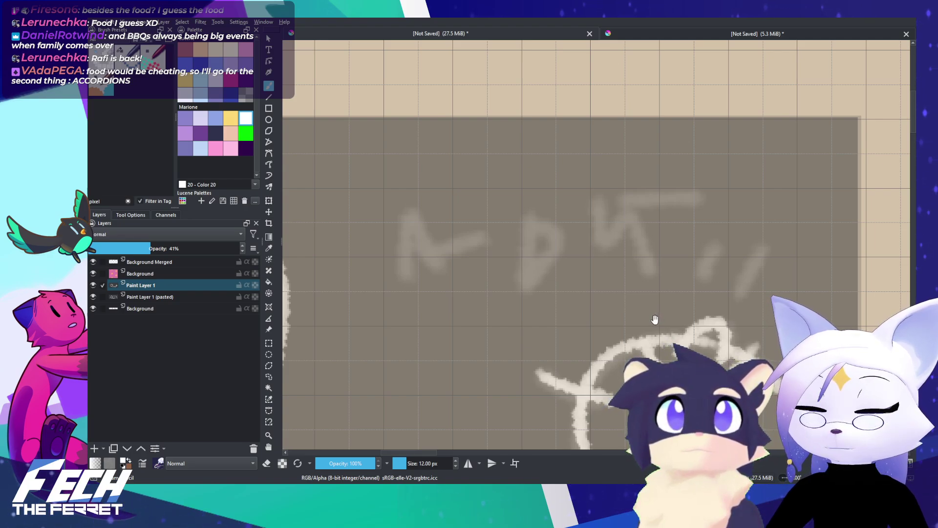
mouse_move(656, 327)
mouse_down()
mouse_move(659, 345)
mouse_move(656, 329)
mouse_up()
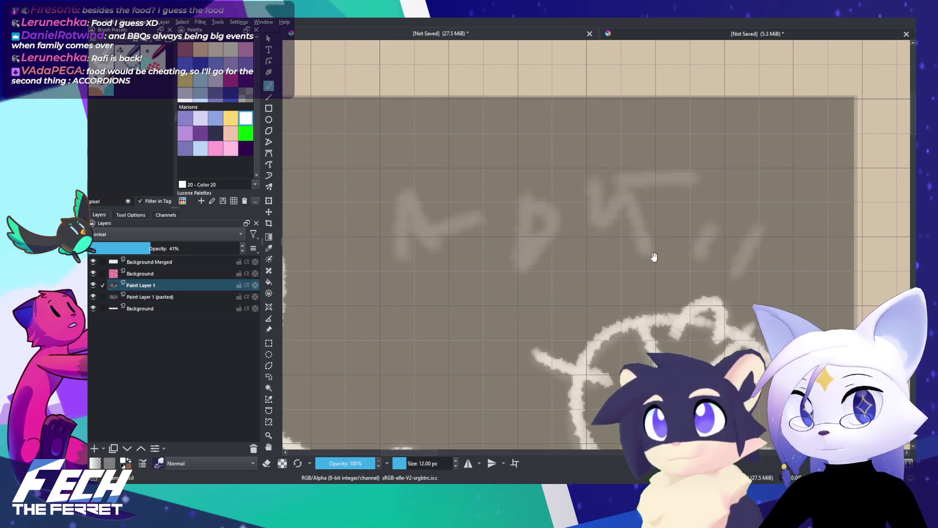
drag(653, 261, 662, 283)
scroll(661, 283, up, 2)
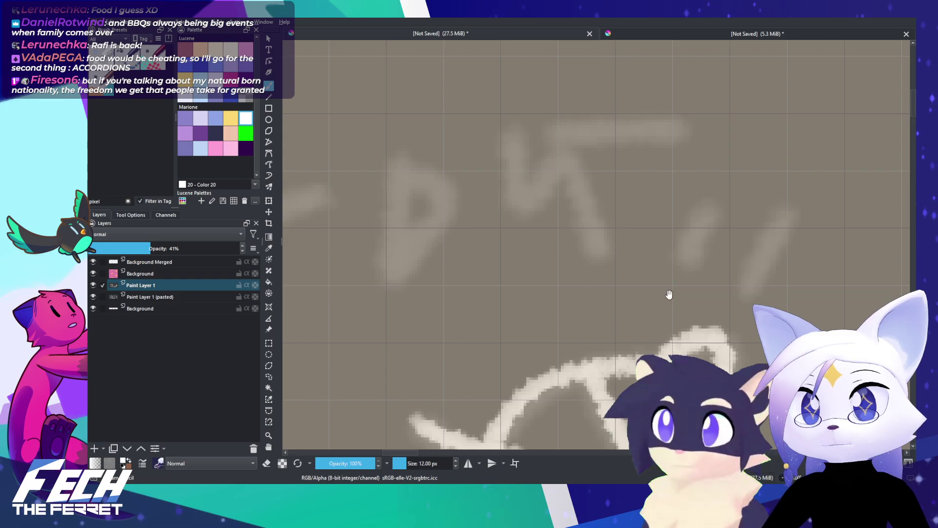
mouse_move(668, 294)
mouse_down()
mouse_move(674, 273)
mouse_move(670, 293)
mouse_move(659, 286)
mouse_move(651, 299)
mouse_up()
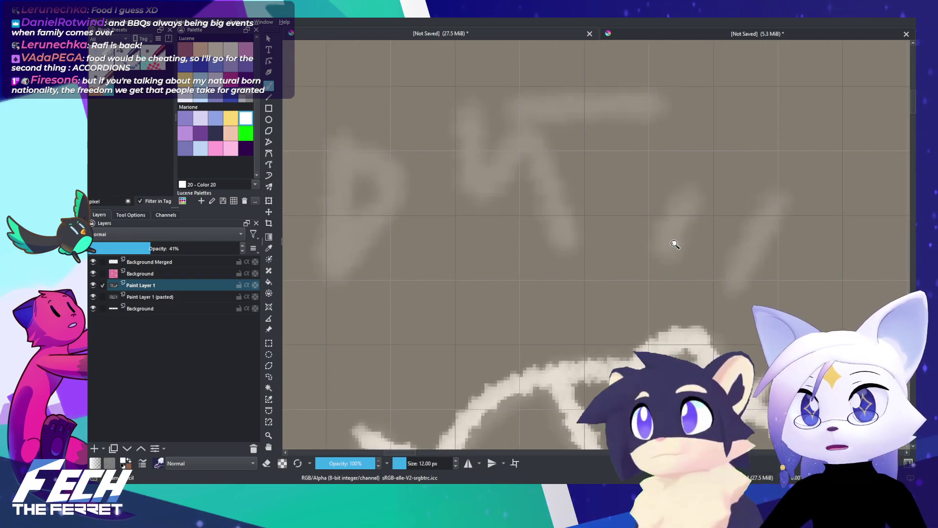
mouse_move(675, 244)
mouse_down()
mouse_move(670, 270)
mouse_move(651, 273)
mouse_move(647, 299)
mouse_up()
drag(660, 189, 634, 242)
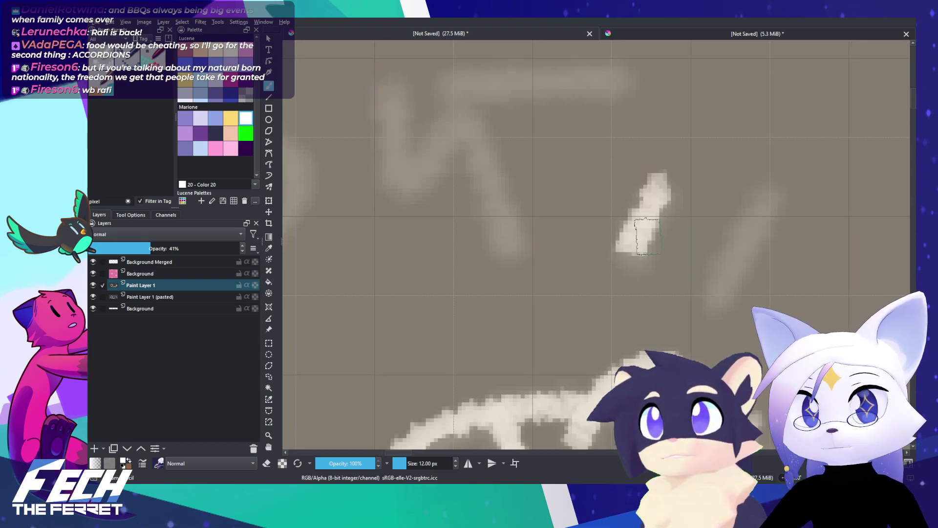
key(ctrl+z)
drag(657, 194, 631, 254)
mouse_move(766, 197)
mouse_down()
mouse_move(735, 270)
mouse_move(756, 216)
mouse_up()
Step: Trace the zigzag N-like letter and the horizontal bar extending from its top
drag(515, 149, 612, 226)
mouse_move(491, 170)
mouse_down()
mouse_move(517, 254)
mouse_move(558, 214)
mouse_move(597, 326)
mouse_up()
drag(544, 169, 723, 161)
drag(482, 276, 722, 223)
Step: Trace the letter D in the lettering, redrawing it until it fits the faint guide
mouse_move(568, 159)
mouse_down()
mouse_move(581, 273)
mouse_move(588, 164)
mouse_move(557, 154)
mouse_up()
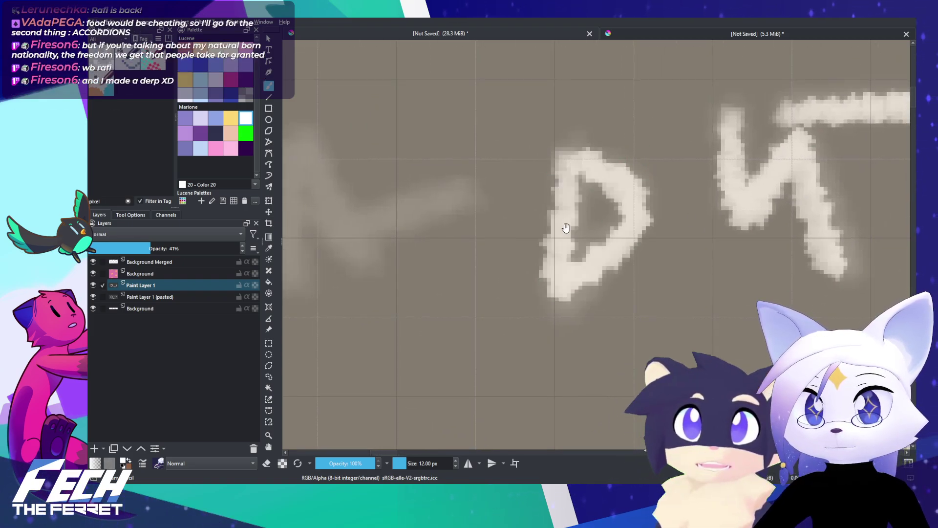
drag(566, 227, 611, 232)
key(ctrl+z)
key(ctrl+z)
mouse_move(617, 146)
mouse_down()
mouse_move(607, 291)
mouse_move(666, 252)
mouse_move(614, 166)
mouse_move(663, 207)
mouse_move(619, 170)
mouse_move(616, 285)
mouse_move(614, 166)
mouse_up()
key(ctrl+z)
Step: Trace the letter A and the dash attached to its right side
drag(621, 259, 751, 242)
mouse_move(460, 256)
mouse_down()
mouse_move(482, 153)
mouse_move(523, 241)
mouse_up()
drag(476, 210, 642, 182)
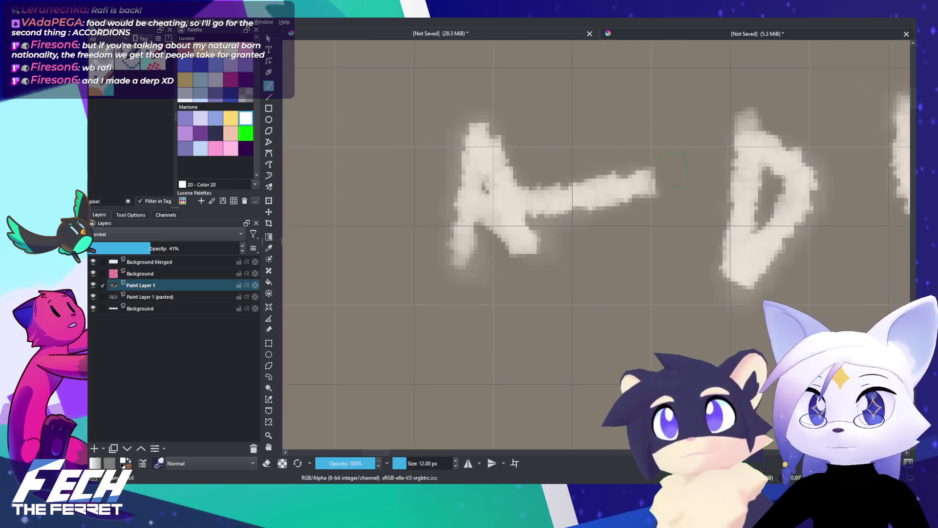
scroll(670, 279, down, 4)
mouse_move(670, 280)
mouse_down()
mouse_move(641, 238)
mouse_move(582, 197)
mouse_up()
scroll(679, 352, down, 2)
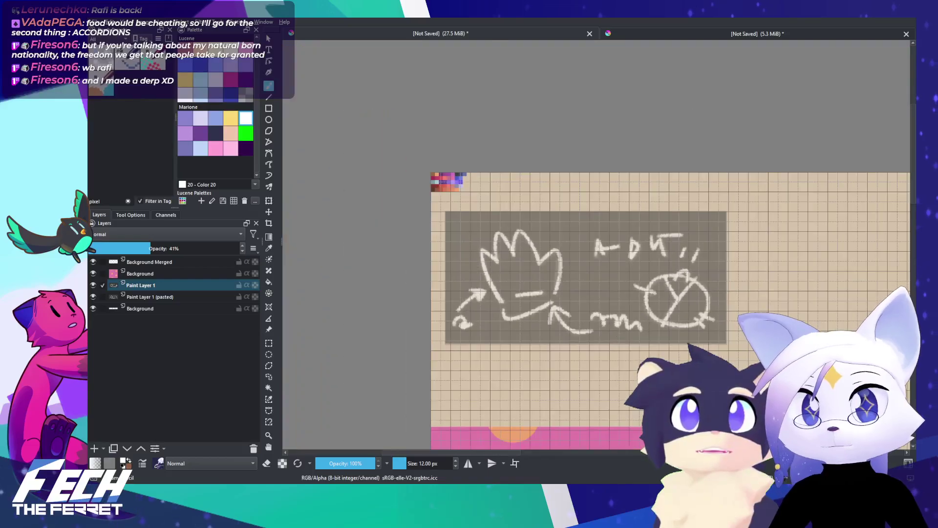
drag(652, 342, 627, 316)
Step: Compare the pasted chalkboard reference with the redrawn layer, and delete the Paint Layer 1 (pasted) layer
click(190, 298)
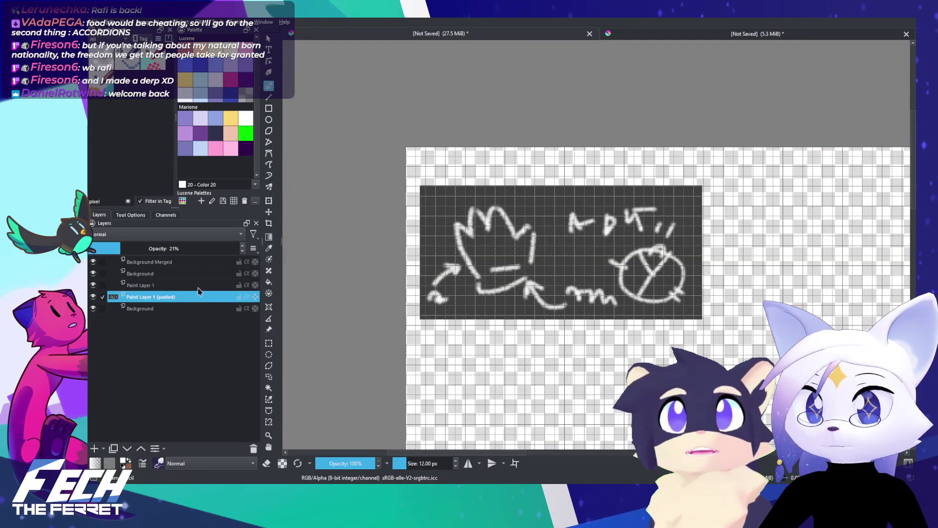
click(200, 287)
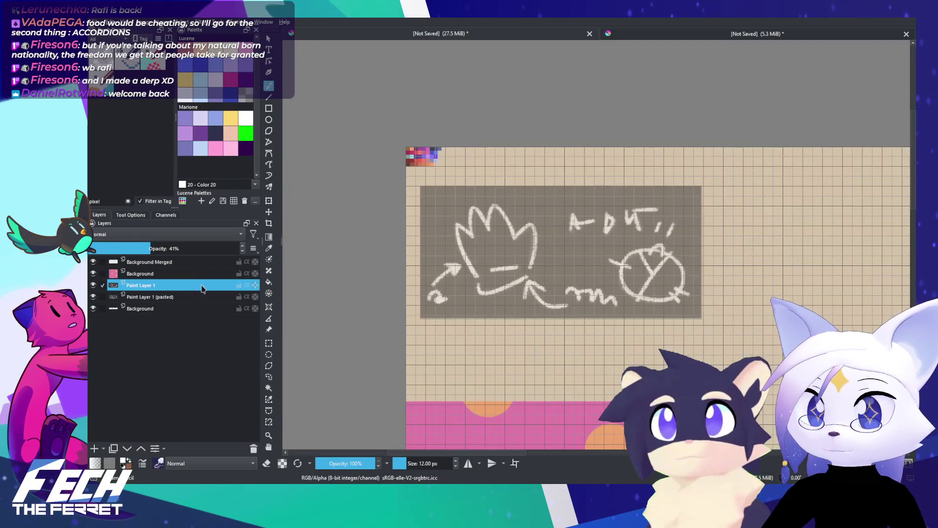
click(198, 297)
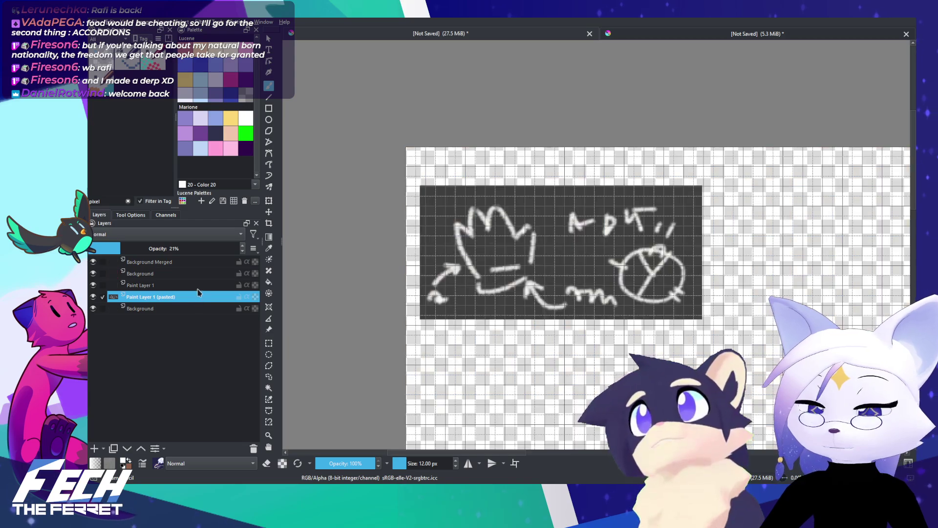
click(155, 286)
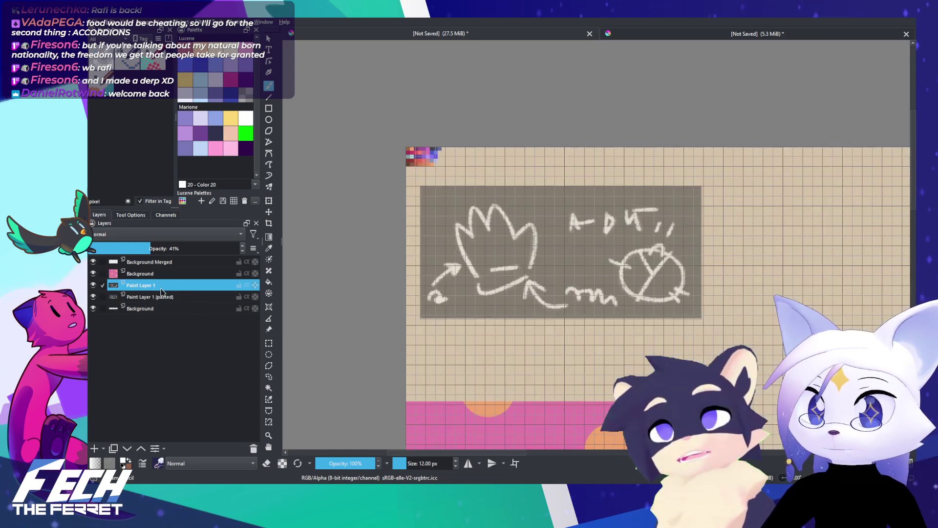
click(175, 298)
click(254, 449)
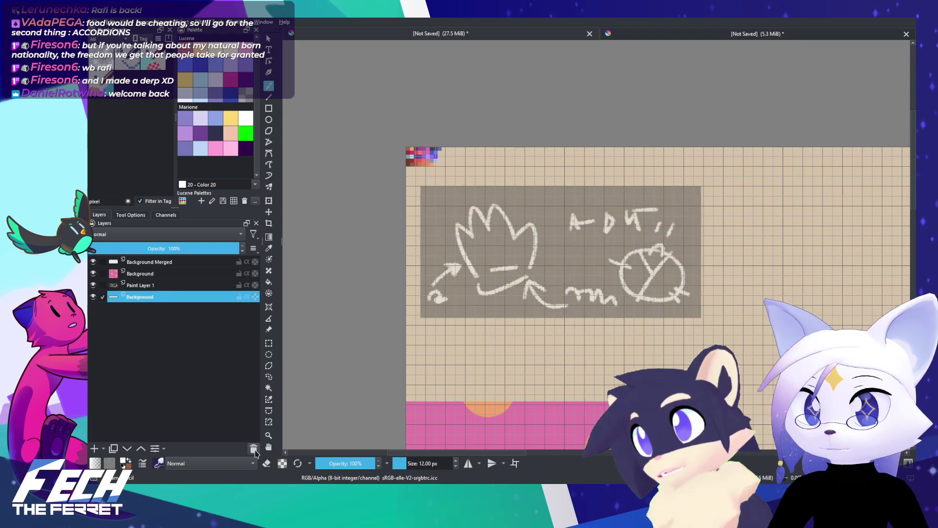
Step: Set the opacity of Paint Layer 1 to 100%
click(202, 287)
drag(215, 249, 240, 249)
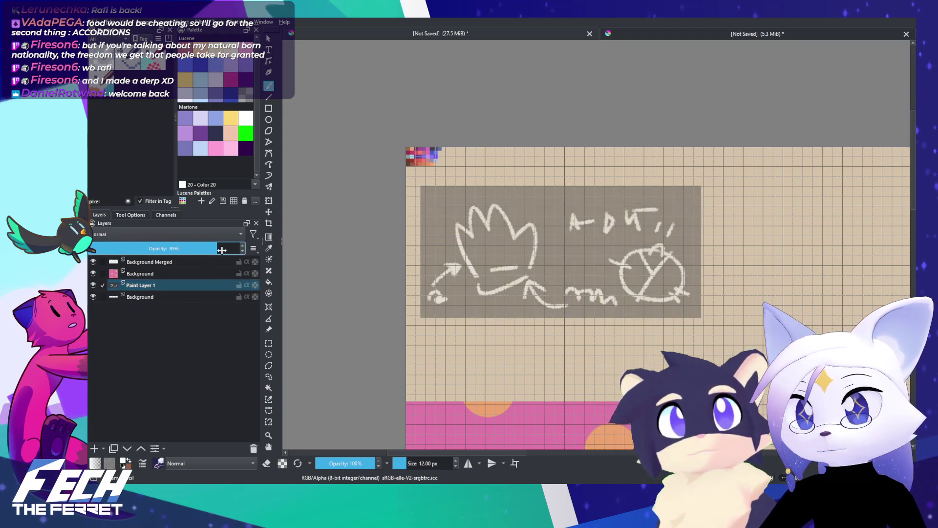
scroll(674, 237, up, 5)
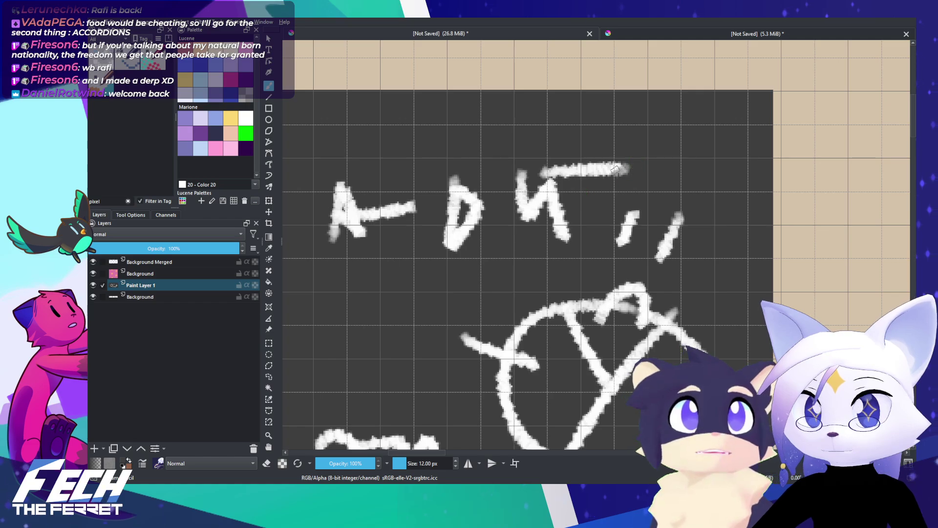
Step: Fade the stroke ends of the chalk lettering into the dark board, including the bar above the zigzag letter
drag(602, 175, 632, 172)
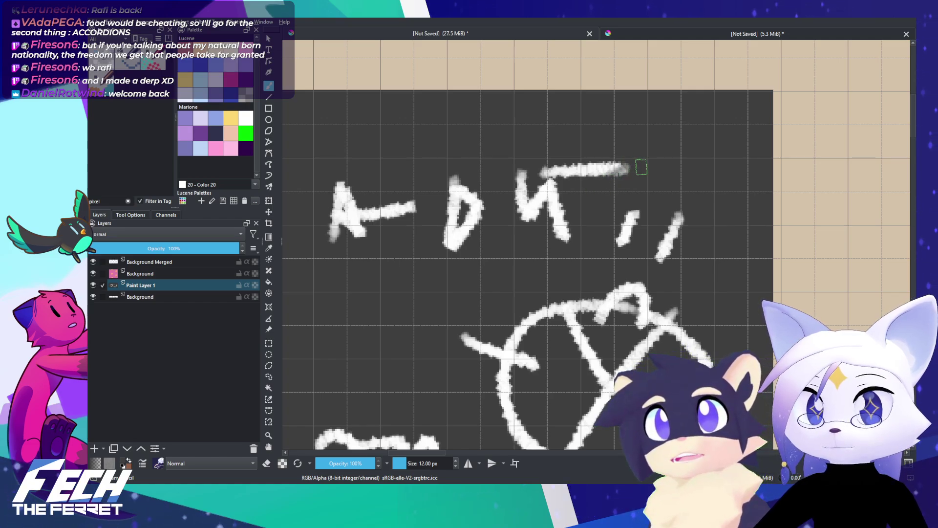
drag(594, 182, 637, 164)
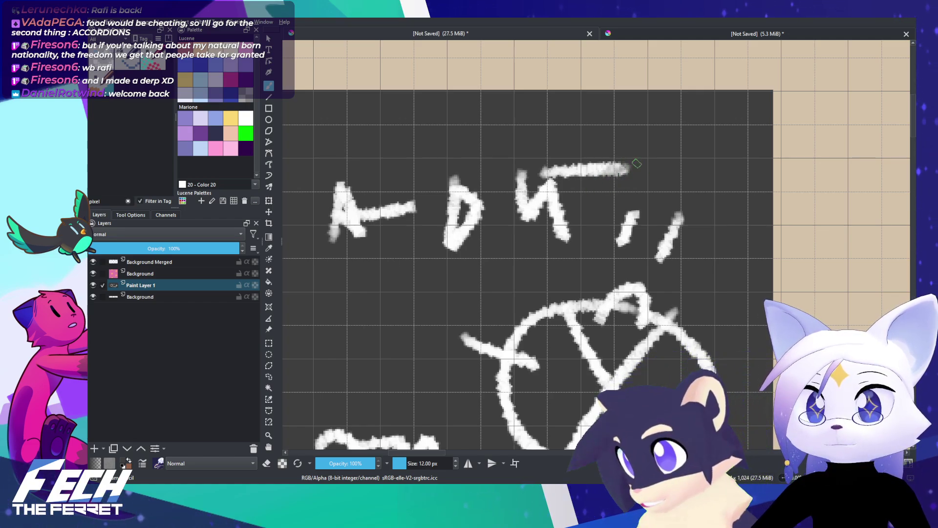
drag(608, 234, 569, 310)
drag(611, 188, 636, 189)
scroll(636, 190, down, 2)
scroll(608, 176, up, 5)
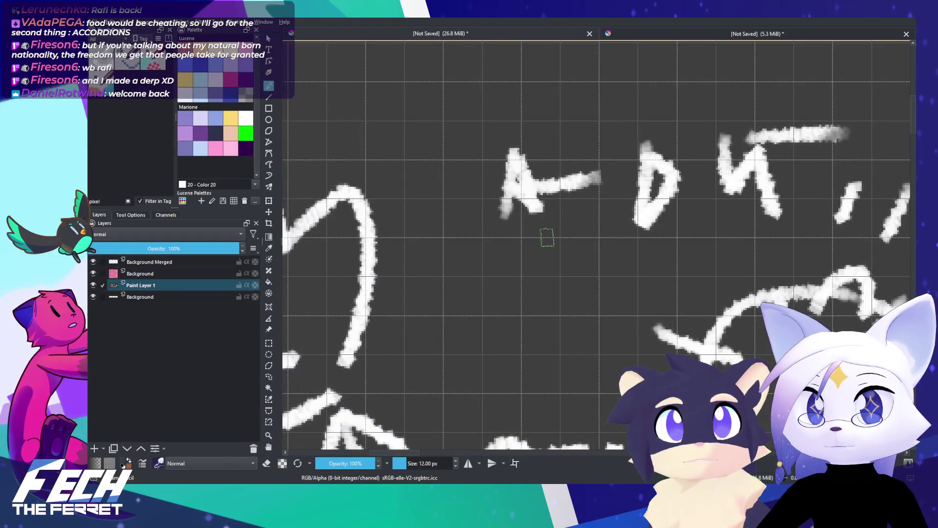
scroll(511, 231, down, 3)
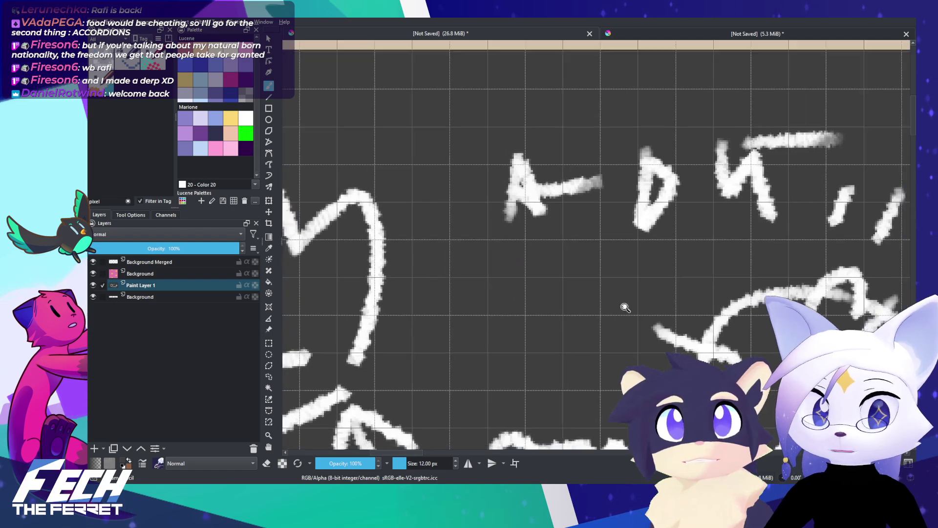
Step: Fade the ends of the zigzag letter, the two short slanted strokes, and the line crossing the circle's left side
scroll(663, 229, up, 3)
scroll(662, 230, up, 2)
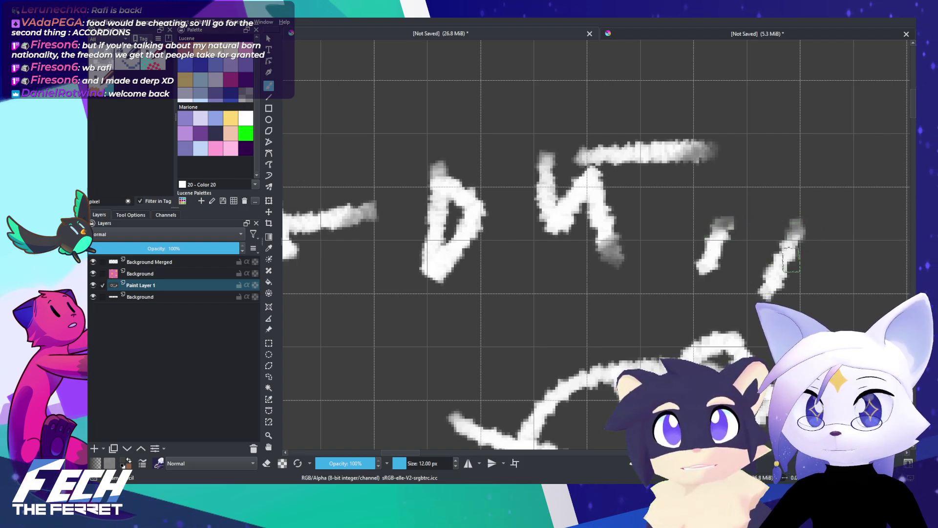
drag(609, 421, 652, 282)
mouse_move(612, 304)
mouse_down()
mouse_move(624, 310)
mouse_move(606, 322)
mouse_up()
mouse_move(510, 279)
mouse_down()
mouse_move(485, 303)
mouse_move(519, 264)
mouse_move(495, 336)
mouse_up()
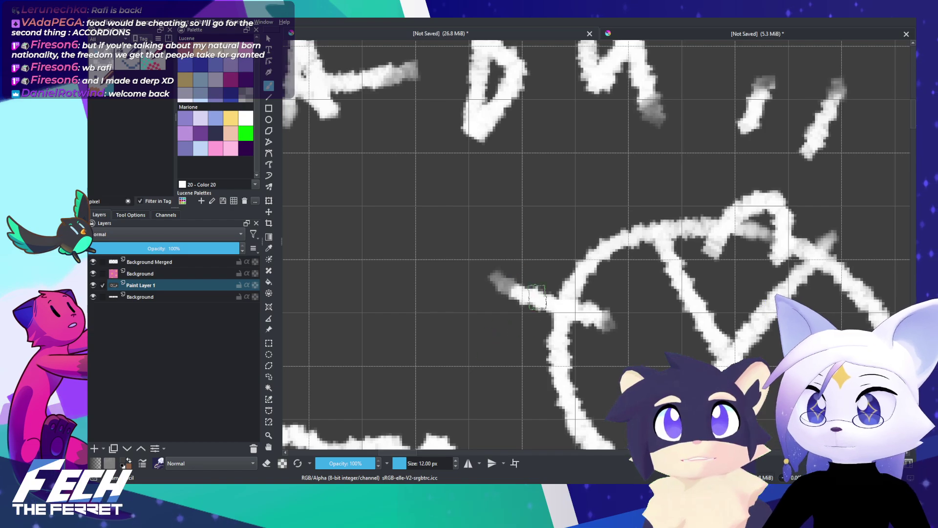
Step: Fade the ends of the arch on top of the circle, the long diagonal, and the crossing strokes at its lower right
drag(699, 271, 709, 259)
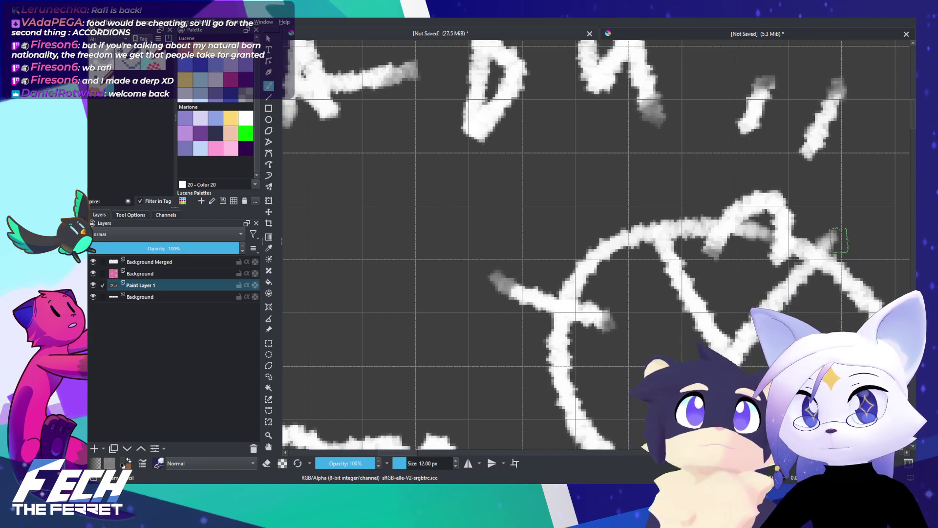
drag(840, 240, 831, 252)
mouse_move(857, 372)
mouse_down()
mouse_move(741, 263)
mouse_move(725, 235)
mouse_up()
mouse_move(719, 293)
mouse_down()
mouse_move(691, 320)
mouse_move(699, 325)
mouse_move(687, 321)
mouse_move(703, 321)
mouse_up()
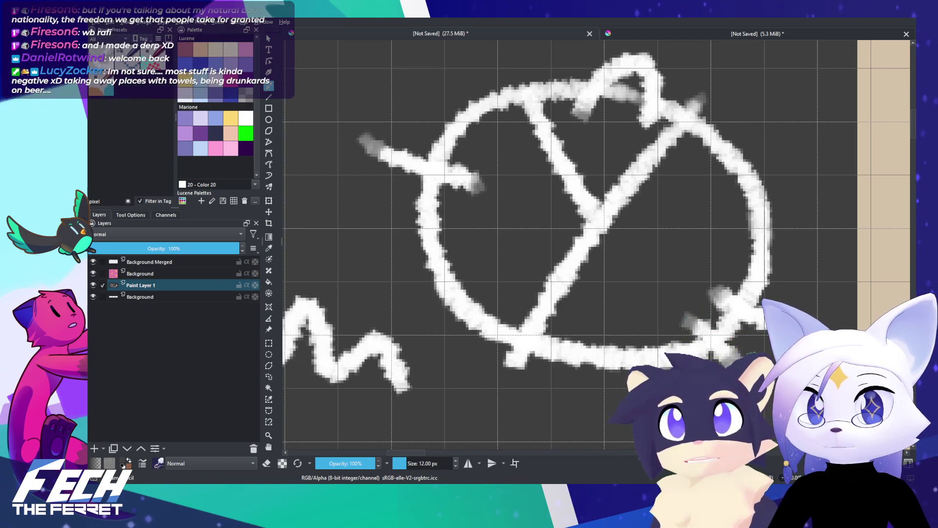
Step: Fade the wavy scribble's ends, the circle diagonal's lower end, and the tail of the curved arrow
scroll(683, 368, down, 3)
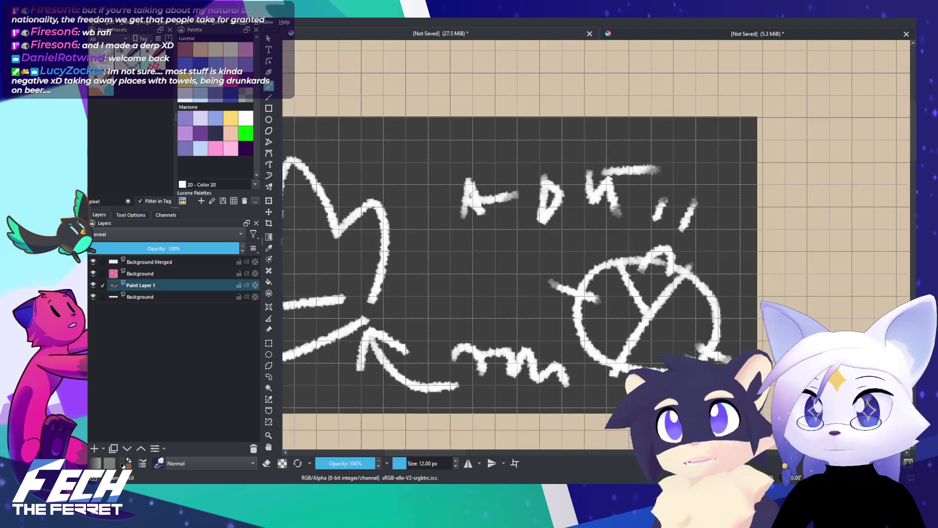
mouse_move(625, 350)
mouse_down()
mouse_move(699, 304)
mouse_move(708, 326)
mouse_up()
scroll(700, 304, up, 3)
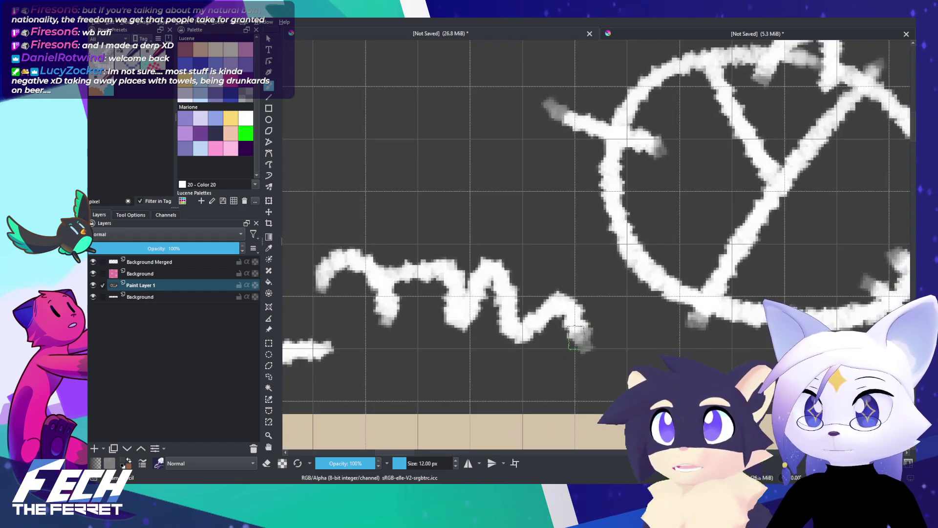
drag(537, 366, 651, 362)
drag(473, 366, 627, 339)
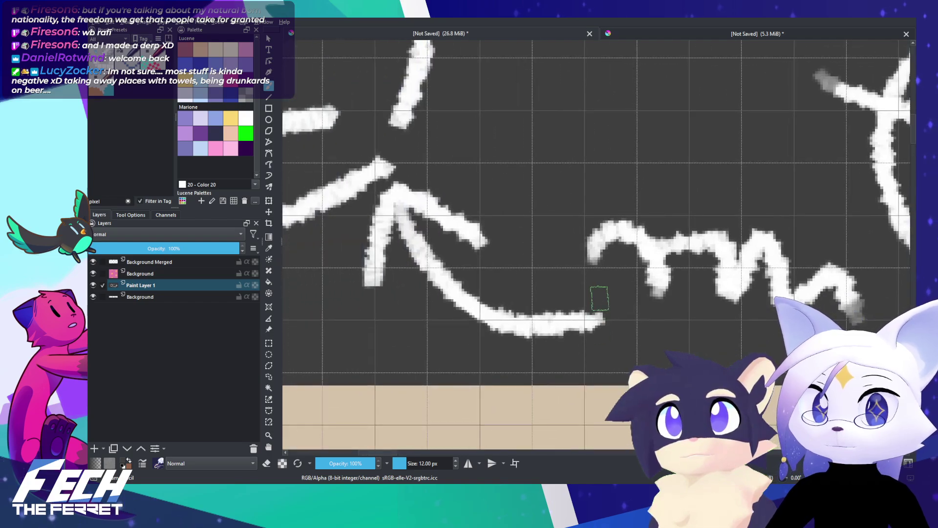
mouse_move(570, 344)
mouse_down()
mouse_move(583, 326)
mouse_move(600, 328)
mouse_up()
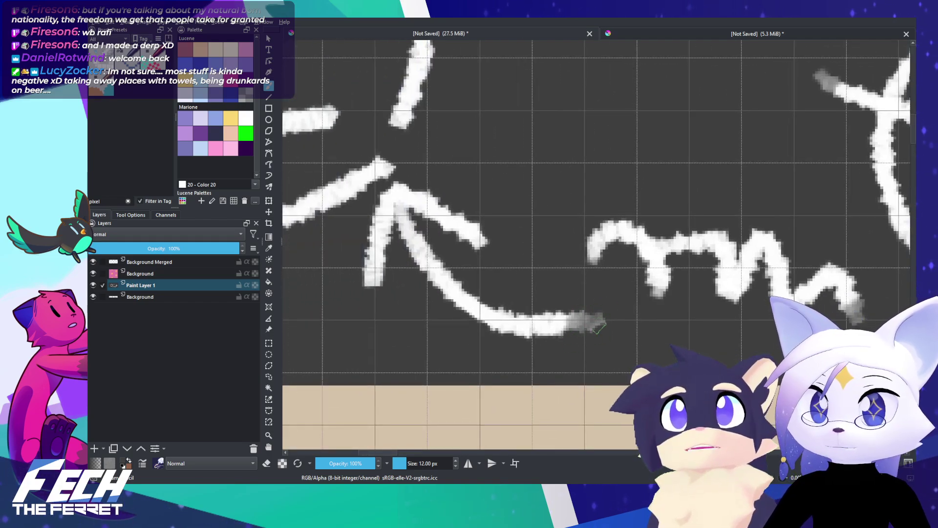
Step: Fade the open ends of the hand outline, its inner dash and wrist line, and the straight arrow on the left
scroll(574, 412, down, 4)
drag(573, 413, 583, 402)
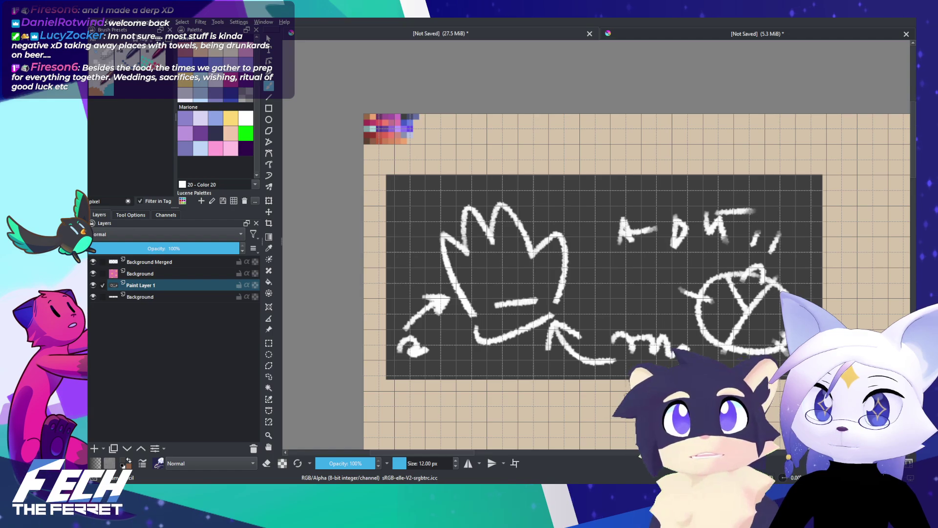
scroll(461, 327, up, 5)
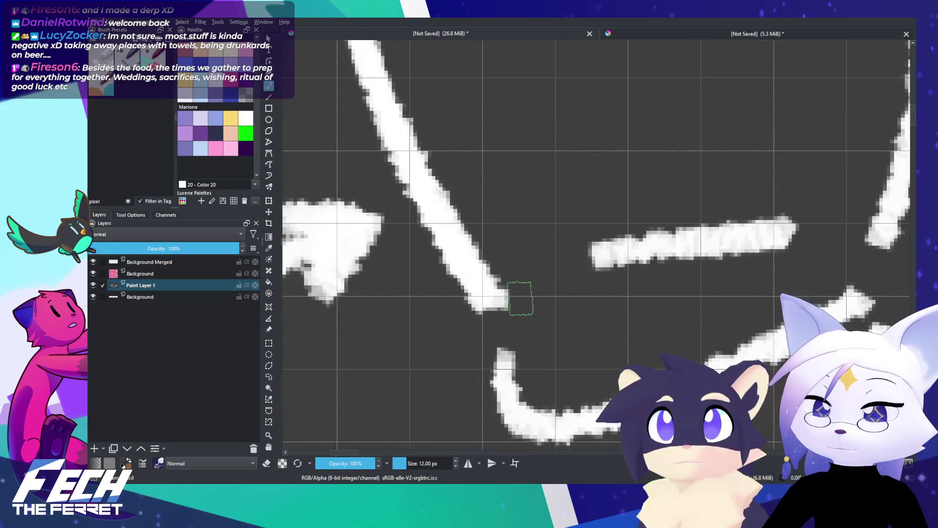
mouse_move(519, 298)
mouse_down()
mouse_move(463, 314)
mouse_move(495, 281)
mouse_move(484, 266)
mouse_move(456, 310)
mouse_move(518, 269)
mouse_up()
drag(573, 293, 354, 345)
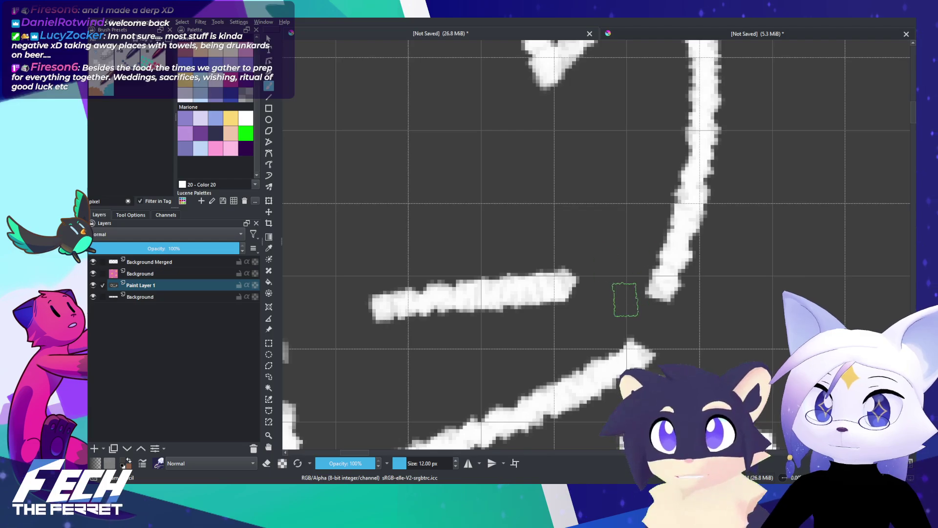
mouse_move(625, 299)
mouse_down()
mouse_move(667, 289)
mouse_move(709, 249)
mouse_move(640, 283)
mouse_move(682, 298)
mouse_up()
mouse_move(593, 262)
mouse_down()
mouse_move(540, 300)
mouse_move(563, 268)
mouse_move(509, 318)
mouse_move(538, 352)
mouse_move(566, 244)
mouse_move(597, 187)
mouse_up()
drag(485, 318, 531, 323)
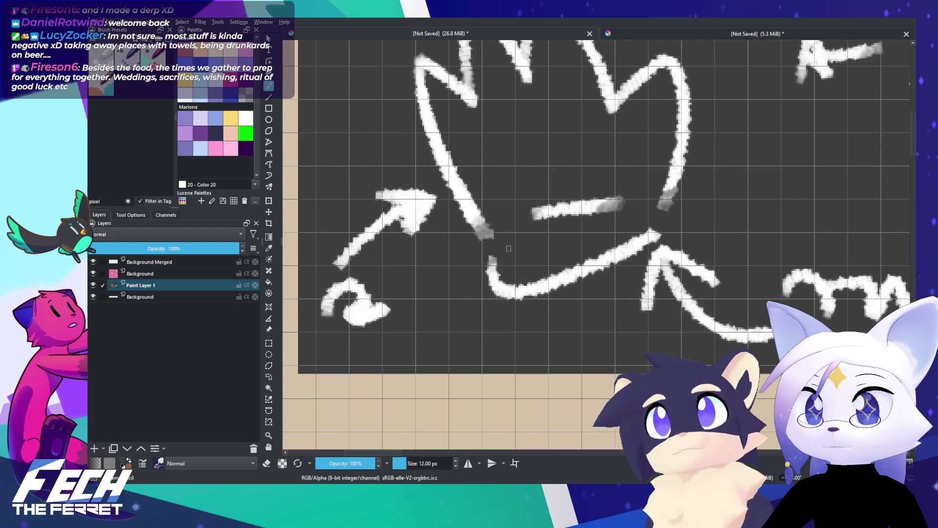
scroll(448, 294, left, 2)
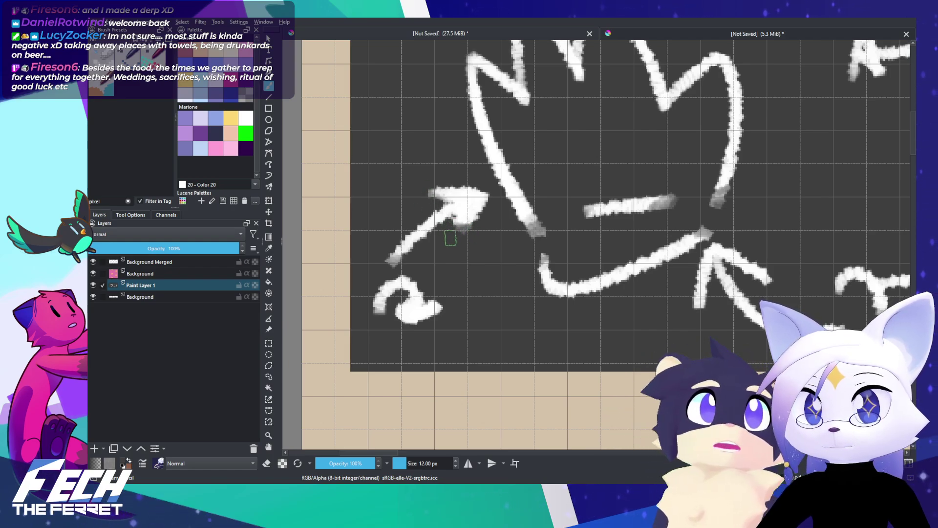
Step: Compare the finished chalkboard and texture sheet with the room concept image beside it
scroll(450, 238, down, 5)
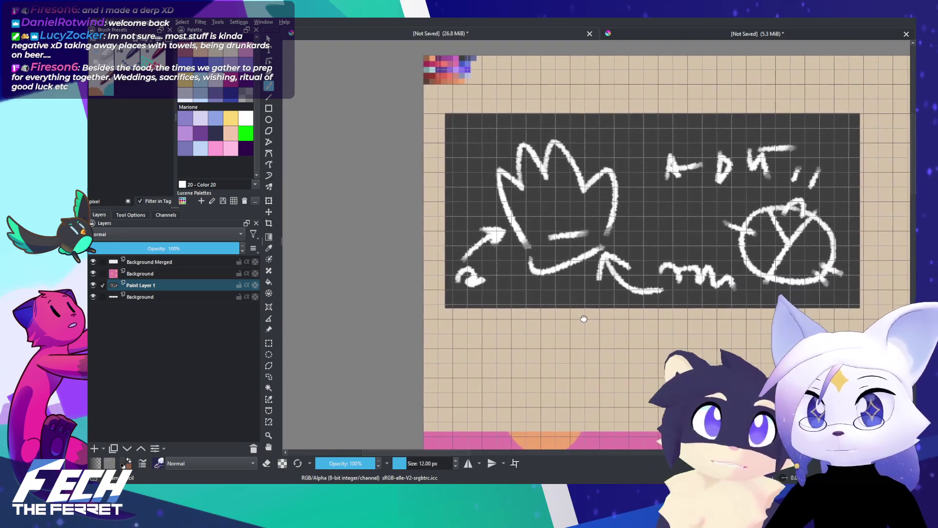
drag(584, 318, 564, 324)
drag(637, 312, 631, 315)
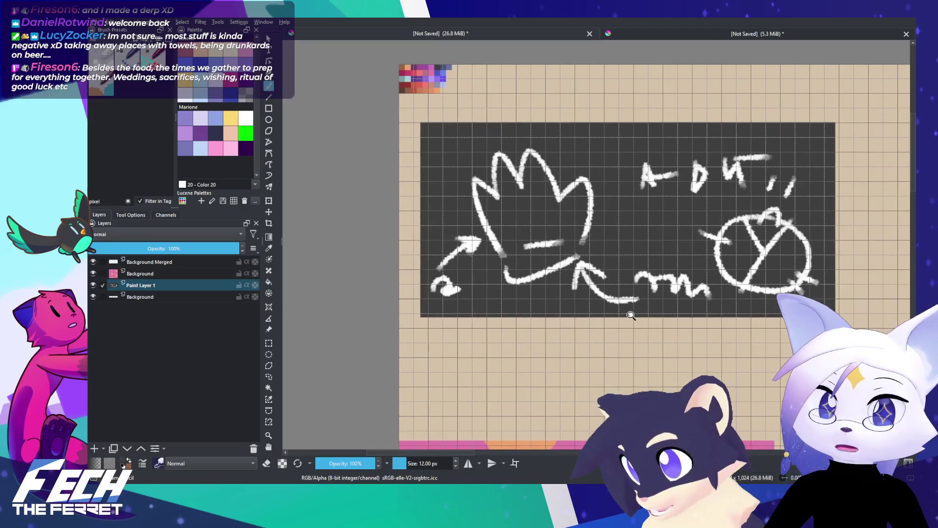
scroll(631, 315, down, 8)
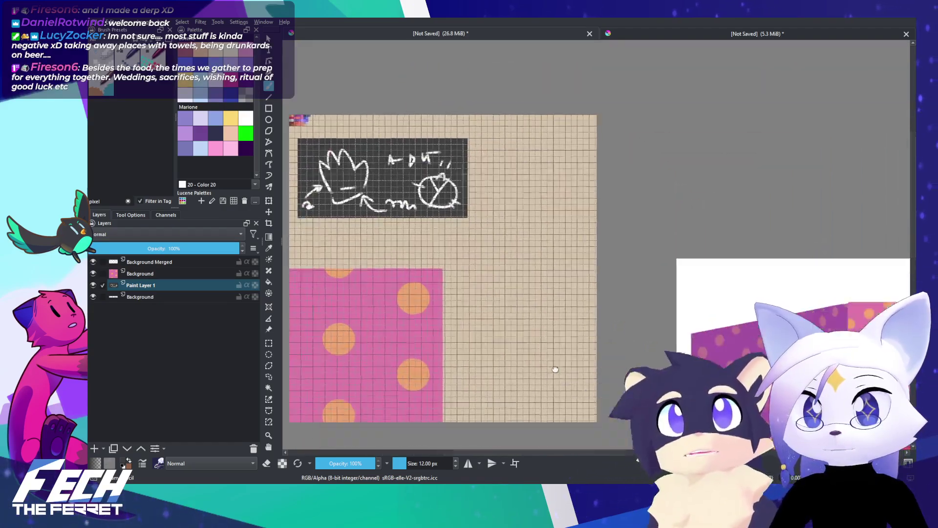
drag(555, 370, 446, 333)
drag(603, 397, 555, 376)
drag(607, 447, 560, 390)
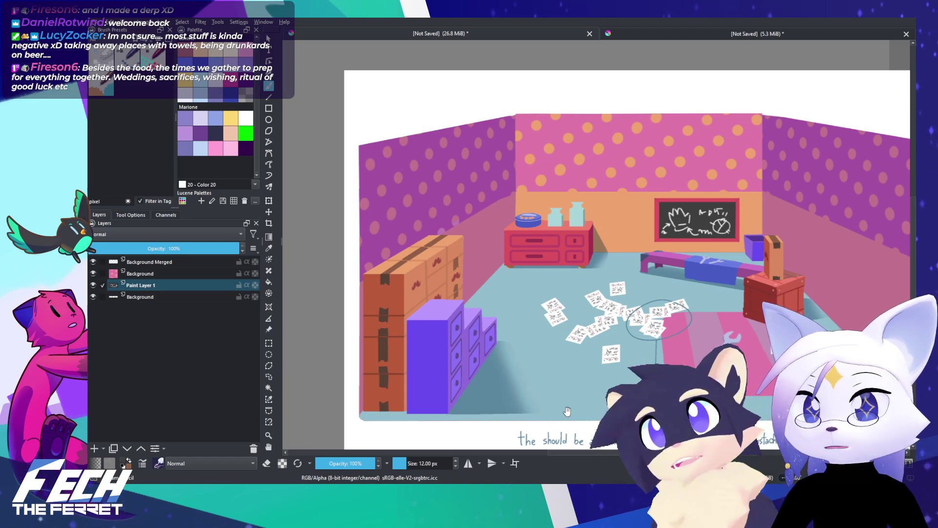
drag(751, 285, 781, 366)
drag(488, 220, 775, 332)
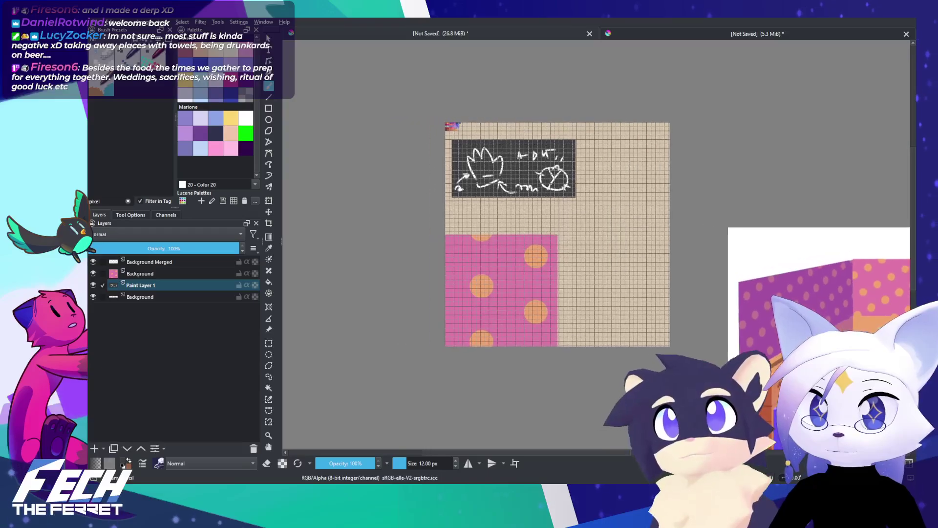
Step: Save the texture sheet as porfu_lab.png
key(alt+Tab)
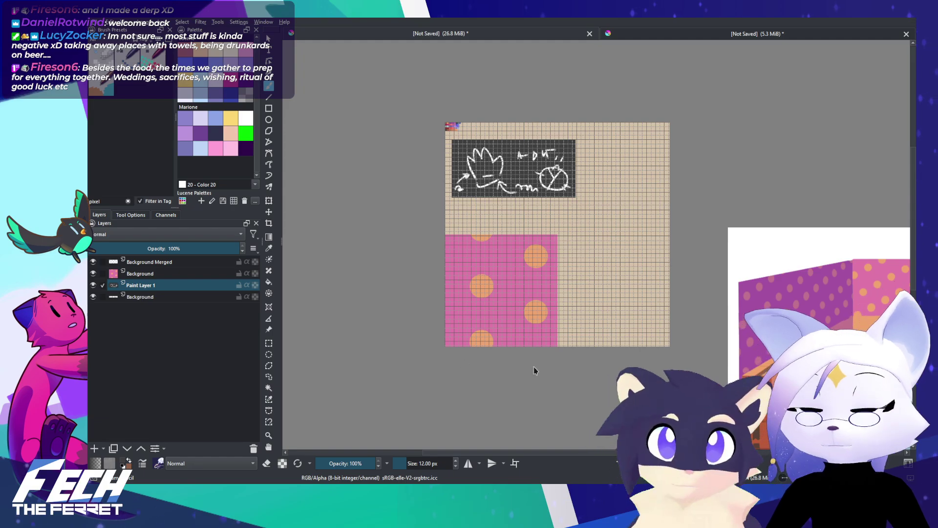
click(539, 354)
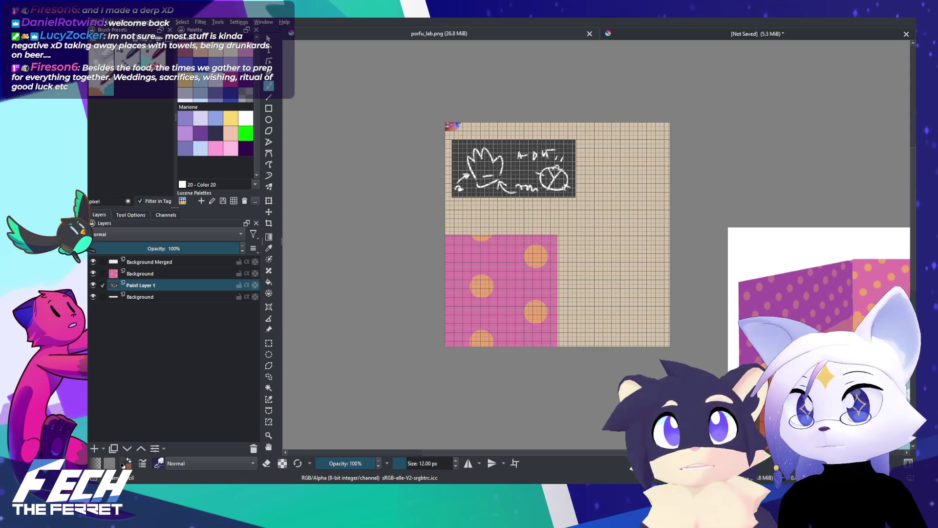
Step: Switch to the unsaved room concept document and examine the stacked cardboard boxes and purple drawers up close
click(737, 31)
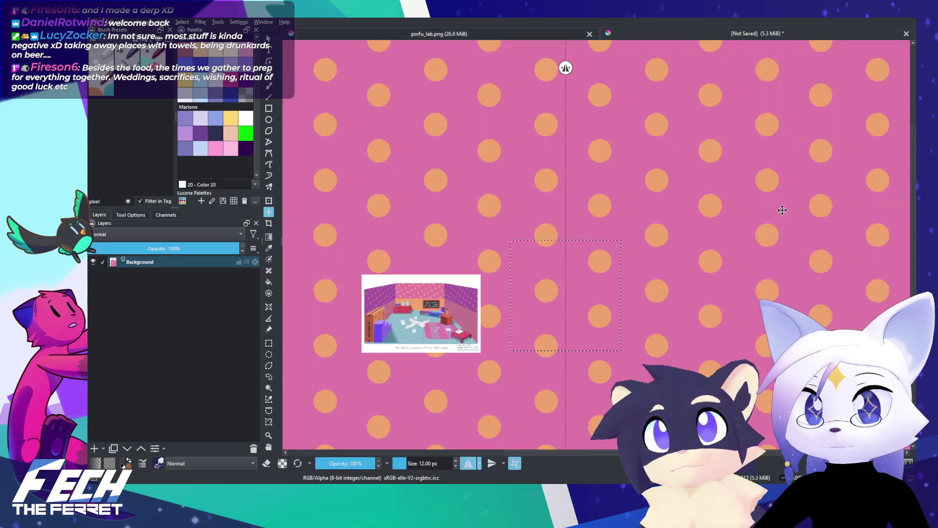
drag(712, 199, 633, 166)
drag(611, 254, 775, 254)
drag(555, 232, 579, 228)
drag(507, 264, 572, 281)
mouse_move(499, 295)
mouse_down()
mouse_move(515, 289)
mouse_move(507, 305)
mouse_up()
drag(568, 333, 511, 281)
drag(539, 315, 583, 319)
drag(505, 276, 488, 235)
drag(499, 318, 483, 274)
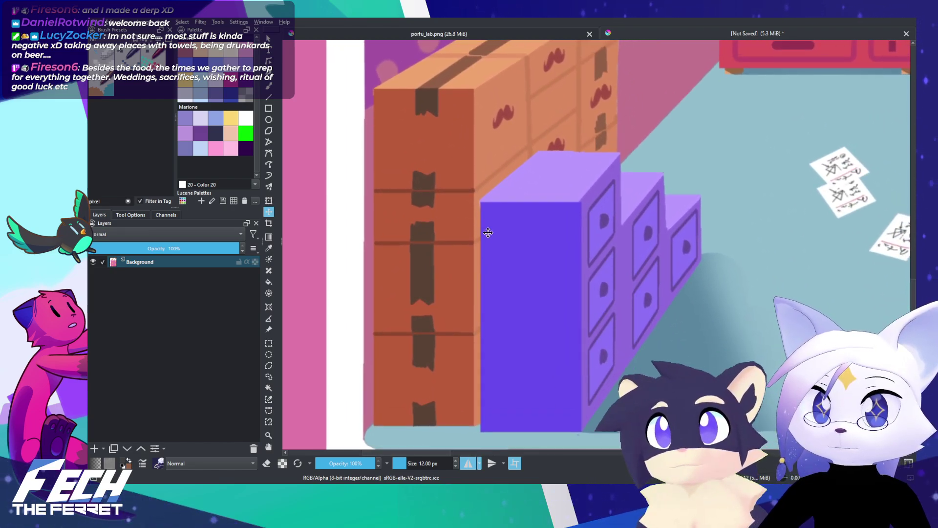
Step: Select the red-brown front face of the cardboard box stack with a rectangular selection and copy it
click(268, 343)
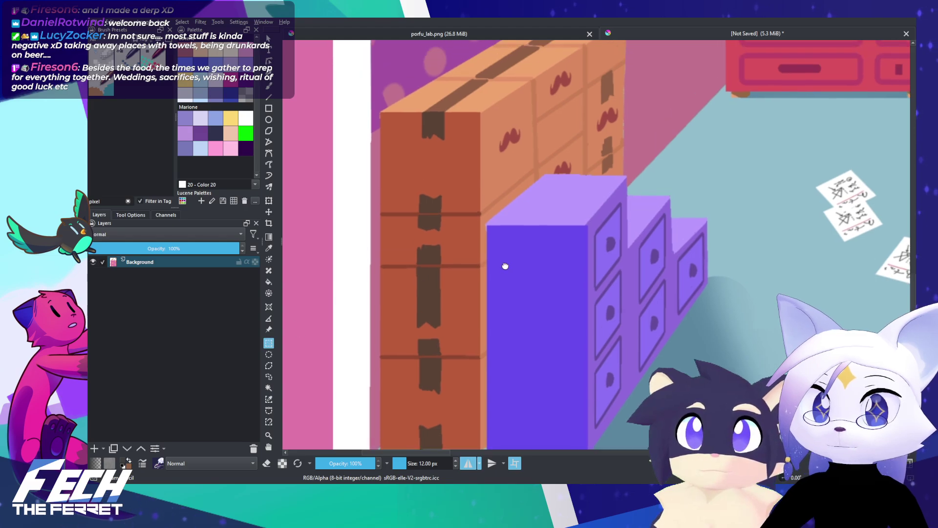
scroll(500, 262, up, 2)
drag(379, 106, 475, 442)
scroll(733, 302, down, 1)
drag(733, 302, 714, 339)
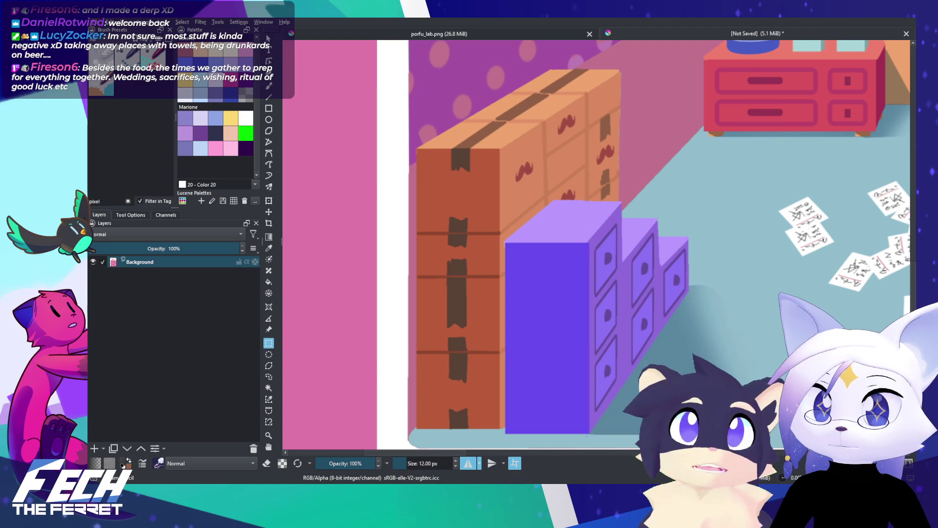
click(499, 416)
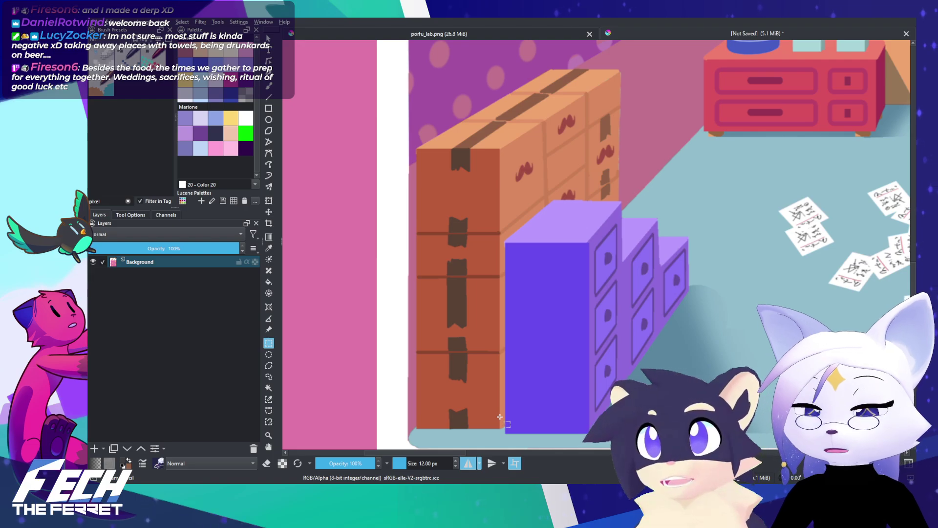
Step: Paste the box face into porfu_lab.png and move it to the empty area right of the polka-dot pattern
click(543, 33)
key(ctrl+v)
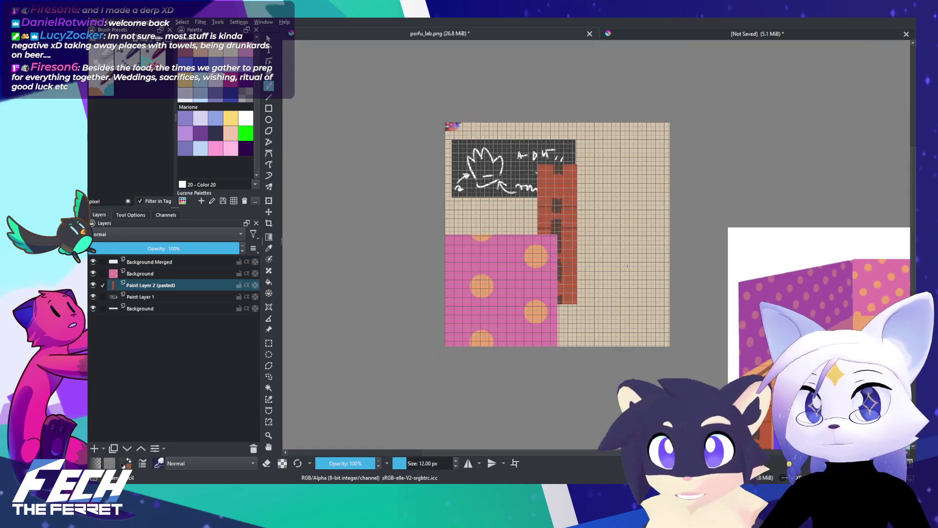
key(t)
drag(557, 244, 630, 249)
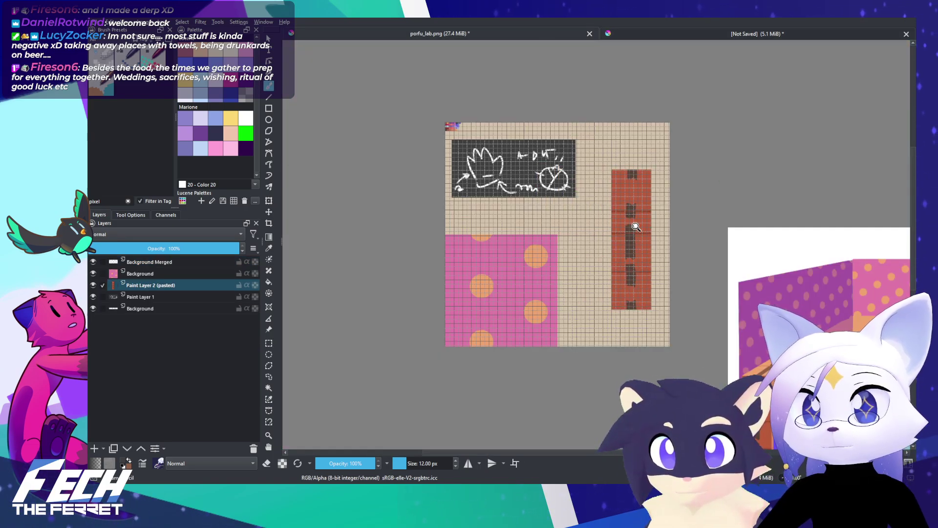
Step: Add a paint layer above the pasted box face, lower the pasted layer's opacity to 33%, and make the new layer active
scroll(635, 227, up, 6)
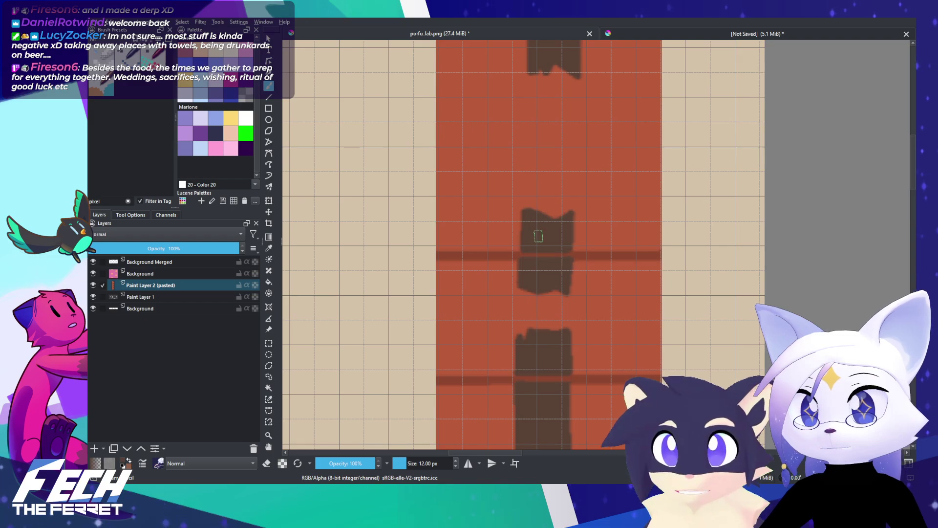
click(94, 448)
click(166, 296)
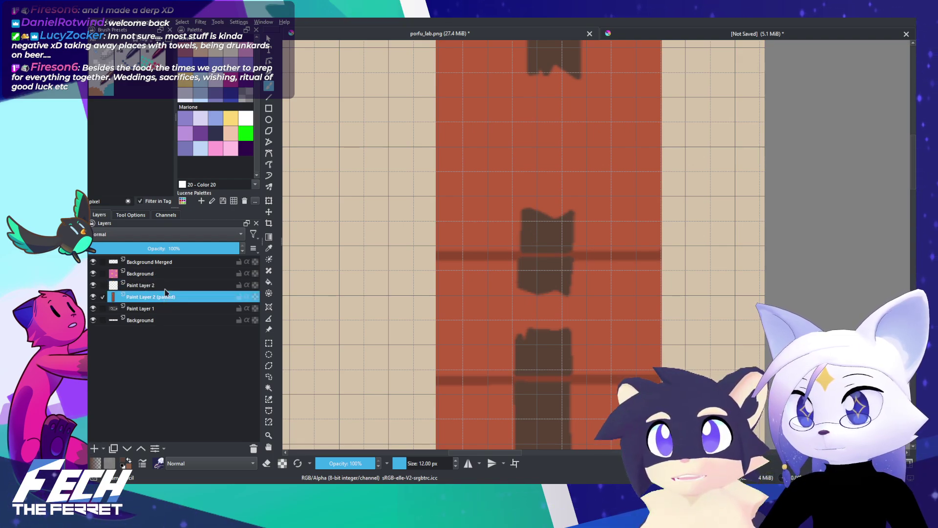
drag(150, 248, 140, 247)
click(135, 273)
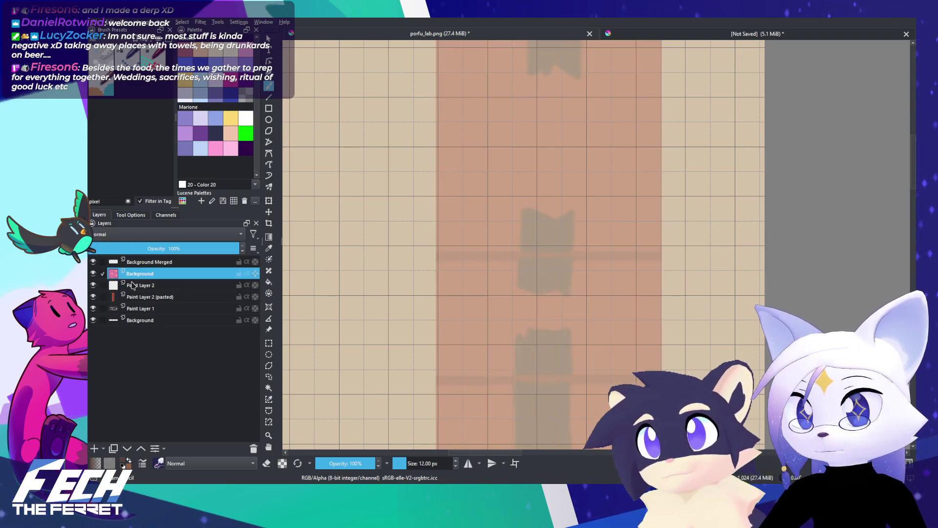
alt+click(186, 296)
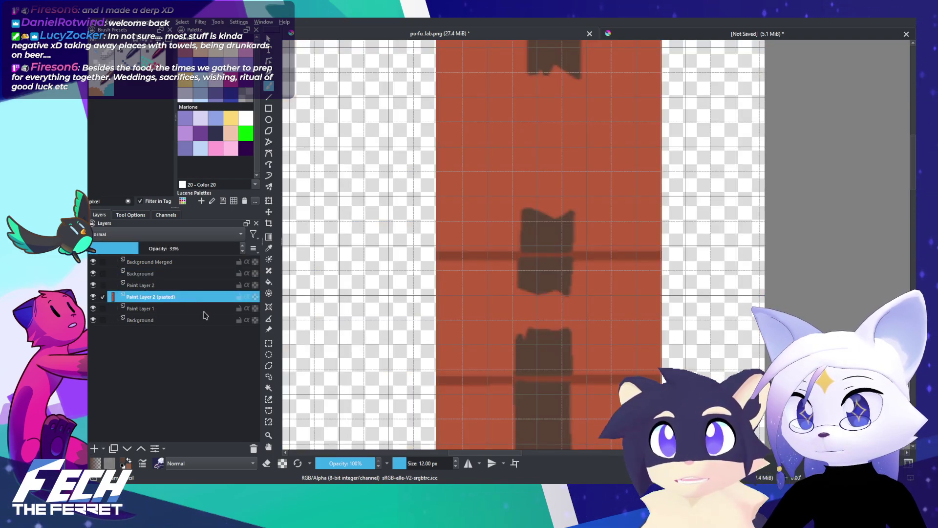
click(183, 285)
Step: Try to trace the tape patch over the upper box seam in dark brown with the 12 px brush, and undo the strokes
scroll(556, 239, up, 2)
mouse_move(495, 195)
mouse_down()
mouse_move(484, 338)
mouse_move(492, 317)
mouse_up()
key(ctrl+z)
mouse_move(495, 246)
mouse_down()
mouse_move(491, 316)
mouse_move(540, 316)
mouse_move(512, 316)
mouse_move(525, 337)
mouse_move(551, 320)
mouse_move(575, 345)
mouse_move(584, 190)
mouse_move(558, 208)
mouse_move(503, 183)
mouse_move(492, 228)
mouse_move(495, 296)
mouse_move(502, 221)
mouse_move(512, 213)
mouse_move(513, 264)
mouse_up()
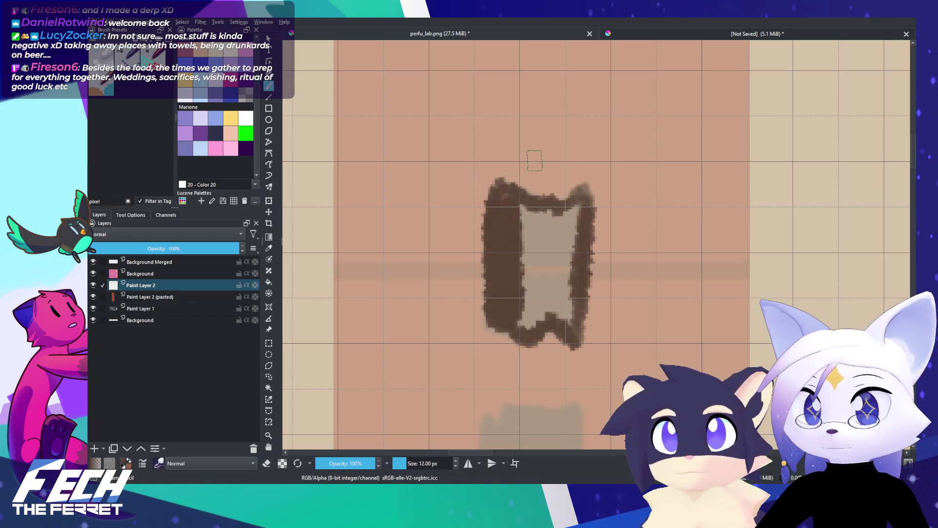
key(ctrl+z)
key(ctrl+z)
key(ctrl+z)
key(ctrl+z)
key(ctrl+z)
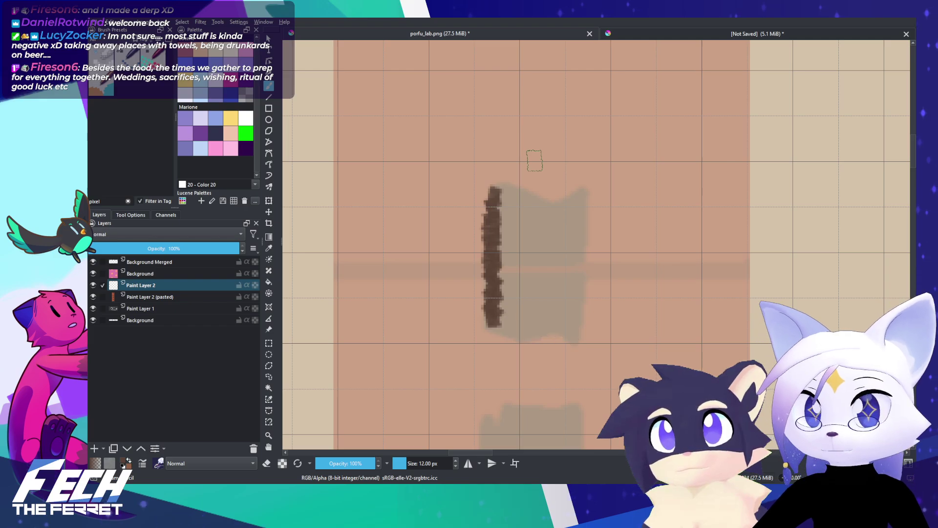
Step: Set the brush size to 4 px for tracing the tape patch
key([)
key([)
key([)
key([)
key([)
key([)
key([)
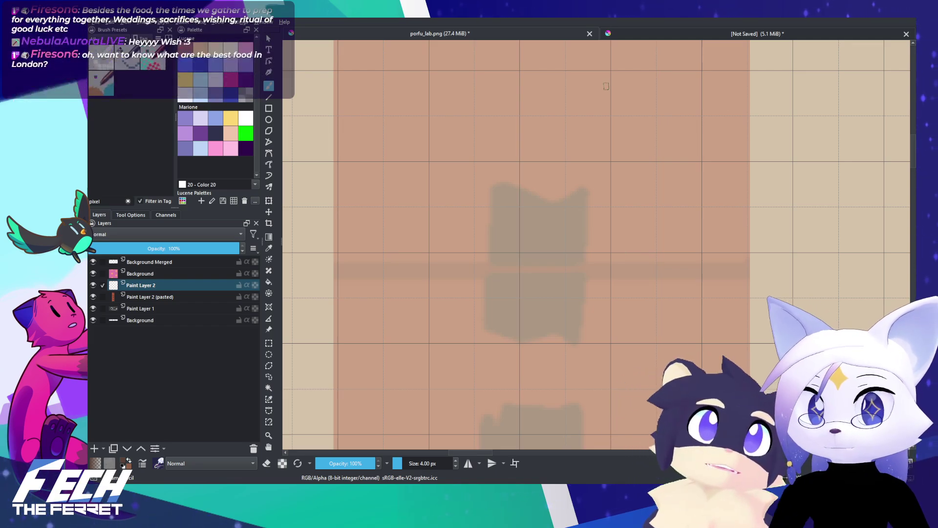
drag(598, 157, 599, 160)
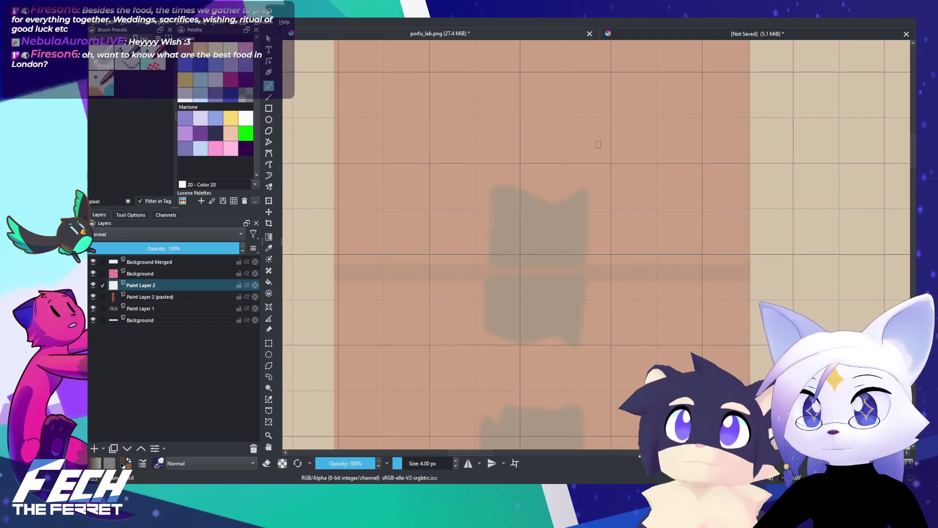
Step: Try to trace the tape patch over the upper box seam in dark brown with the 4 px brush
drag(494, 192, 486, 327)
key(ctrl+z)
key(ctrl+z)
mouse_move(493, 193)
mouse_down()
mouse_move(484, 324)
mouse_move(485, 293)
mouse_move(484, 323)
mouse_move(520, 342)
mouse_up()
key(ctrl+z)
key(ctrl+z)
key(ctrl+z)
Step: Scale up the pasted box face layer and reposition it in the empty strip beside the chalkboard
scroll(703, 220, down, 4)
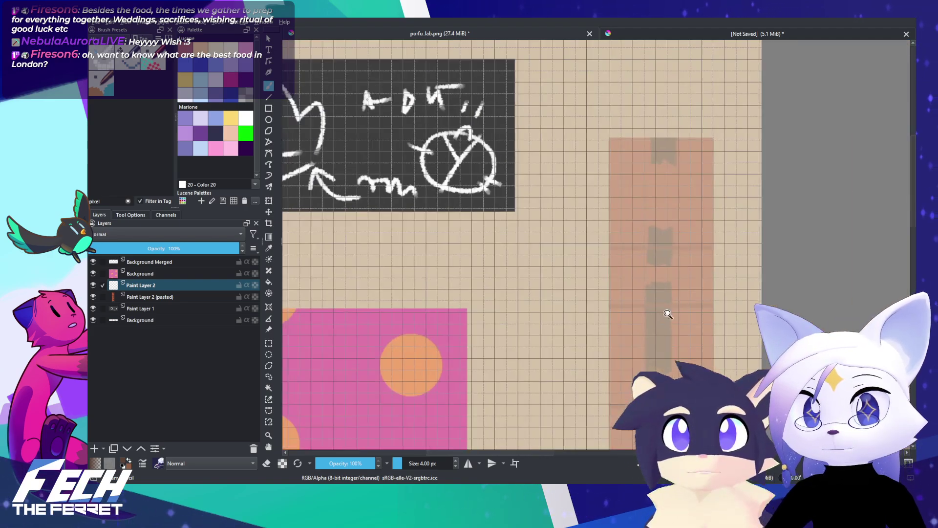
mouse_move(744, 373)
mouse_down()
mouse_move(693, 308)
mouse_move(675, 313)
mouse_up()
scroll(694, 332, down, 1)
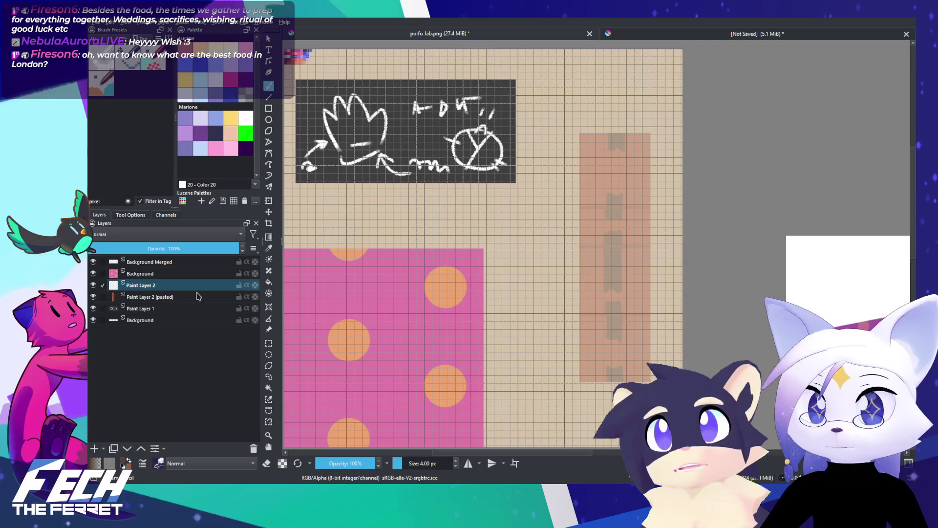
click(198, 296)
key(ctrl+t)
drag(652, 133, 676, 80)
mouse_move(632, 192)
mouse_down()
mouse_move(628, 201)
mouse_move(648, 207)
mouse_move(643, 198)
mouse_up()
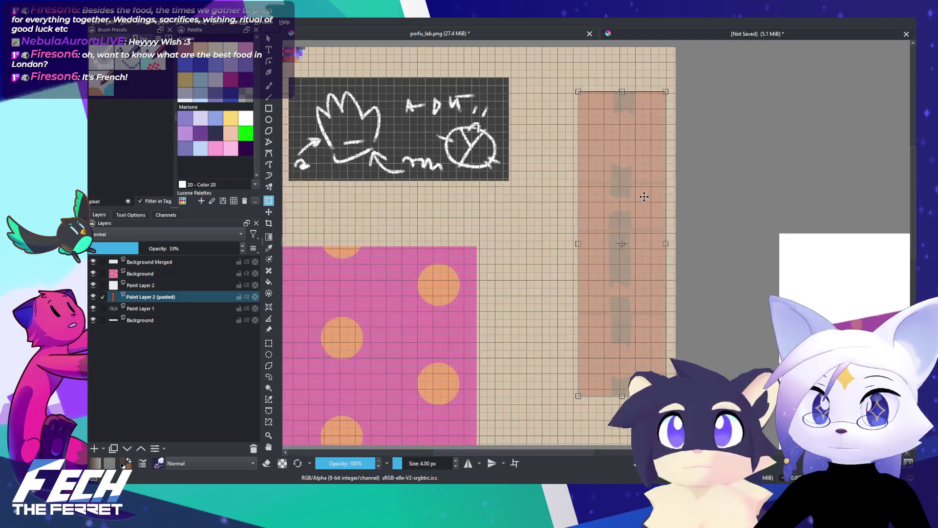
scroll(644, 197, down, 2)
key(Return)
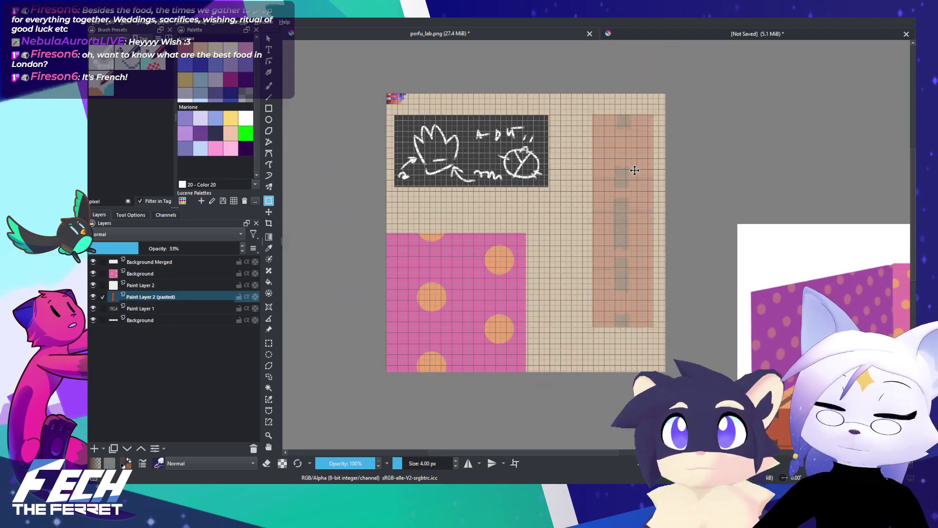
Step: Switch back to the brush and make Paint Layer 2 the active layer for tracing the box's top tape patch
key(b)
scroll(648, 211, up, 3)
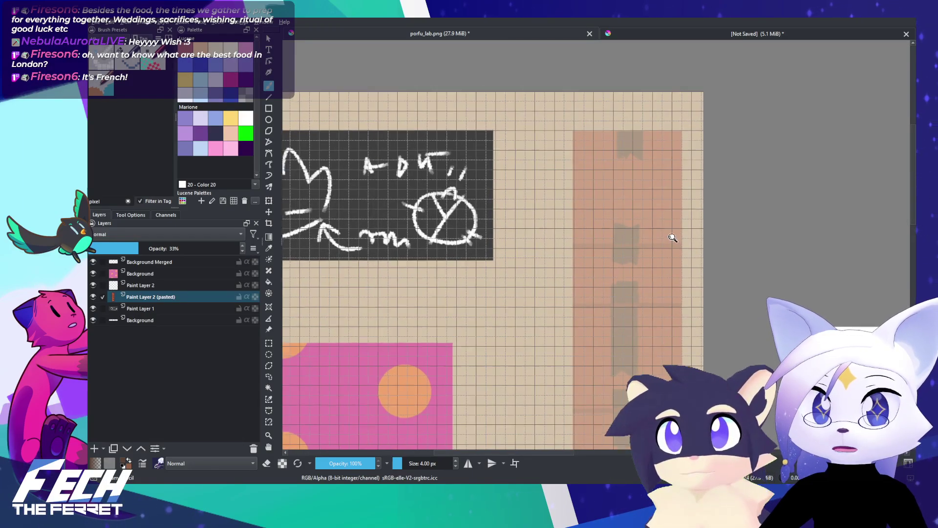
scroll(673, 234, up, 2)
mouse_move(673, 251)
mouse_down()
mouse_move(655, 278)
mouse_move(681, 258)
mouse_up()
scroll(674, 264, up, 2)
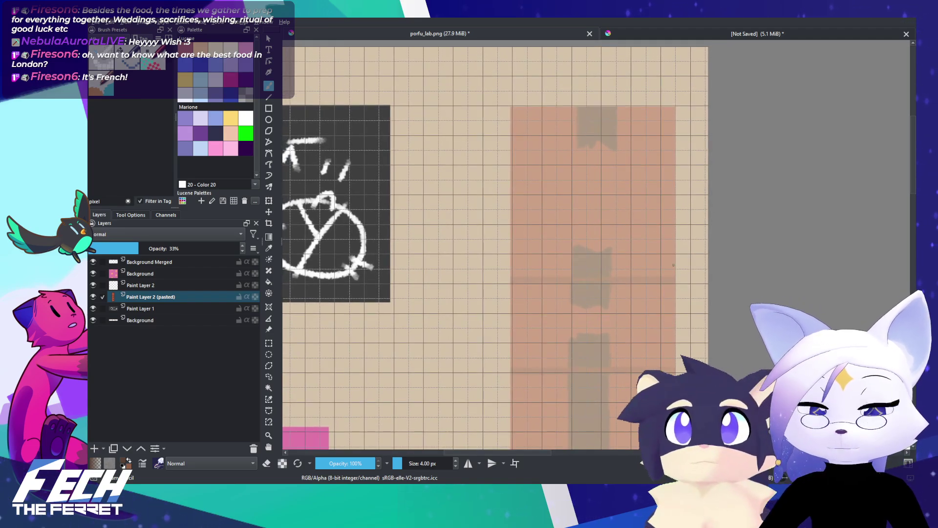
scroll(673, 264, up, 4)
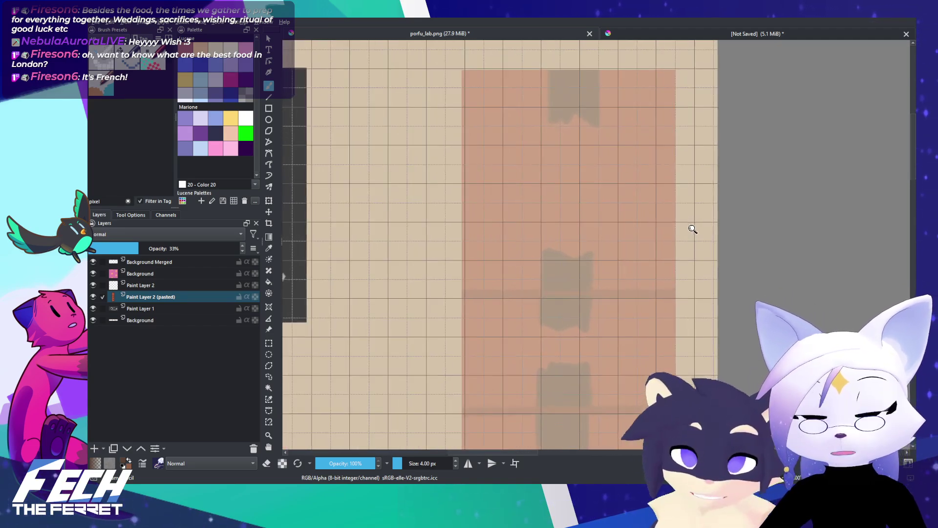
scroll(693, 229, up, 4)
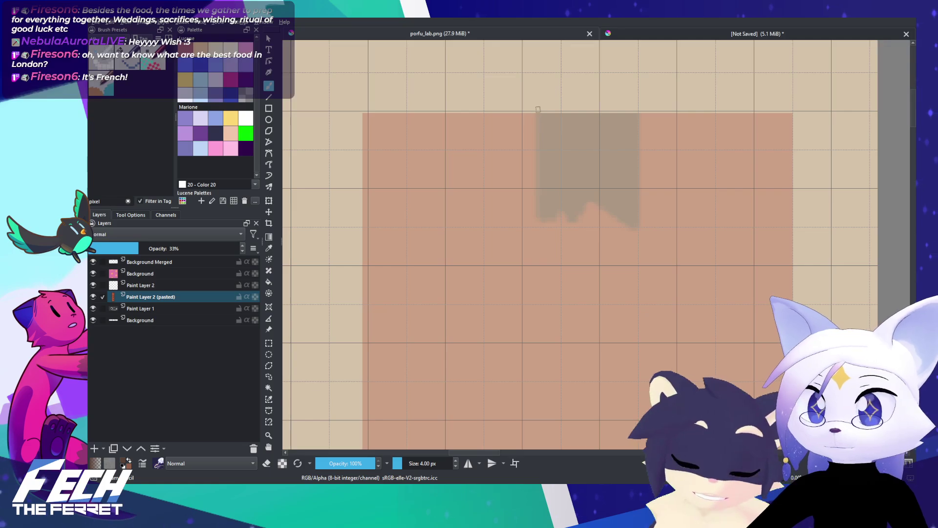
click(180, 293)
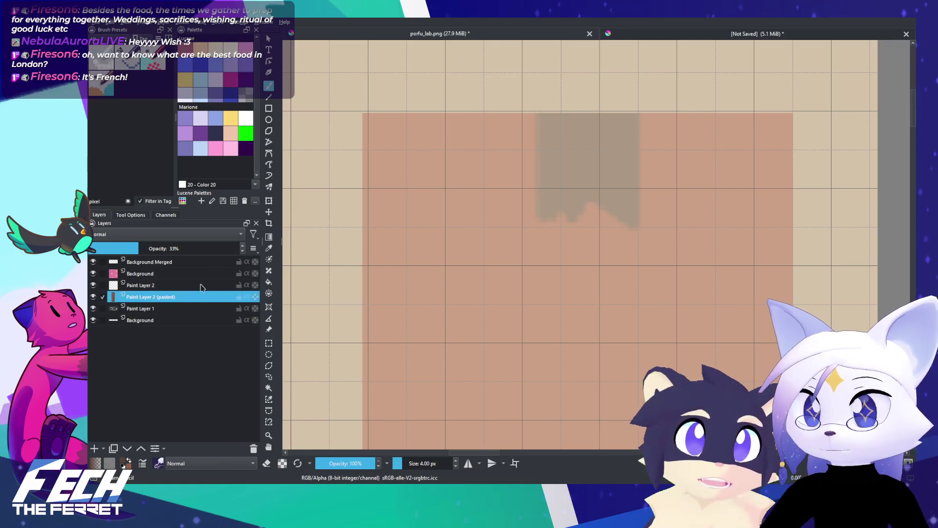
click(200, 285)
Step: Trace the closed outline of the top tape patch in dark brown with the 4 px brush, extending it slightly above the box edge
mouse_move(539, 105)
mouse_down()
mouse_move(544, 222)
mouse_move(535, 149)
mouse_move(536, 222)
mouse_up()
key(ctrl+z)
key(ctrl+z)
mouse_move(539, 102)
mouse_down()
mouse_move(536, 218)
mouse_move(573, 205)
mouse_move(562, 213)
mouse_move(570, 221)
mouse_move(591, 200)
mouse_move(562, 213)
mouse_up()
key(ctrl+z)
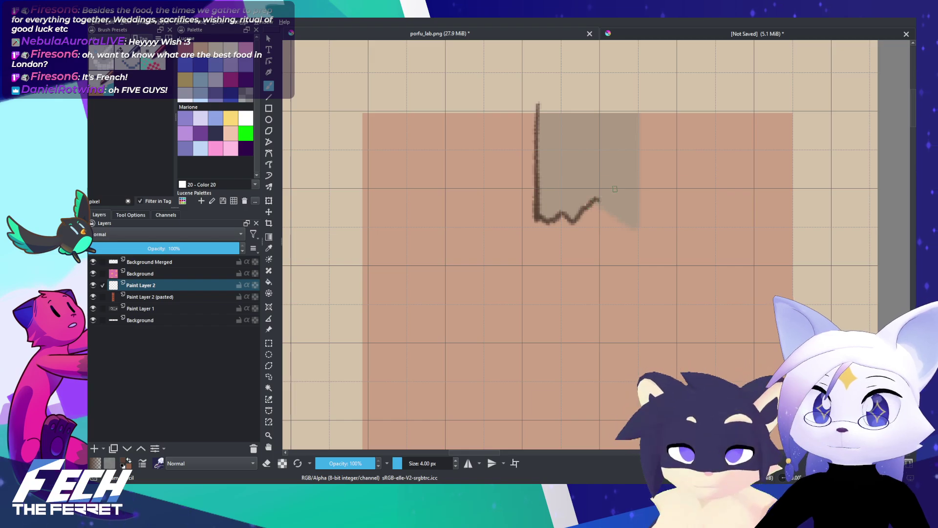
drag(608, 209, 635, 228)
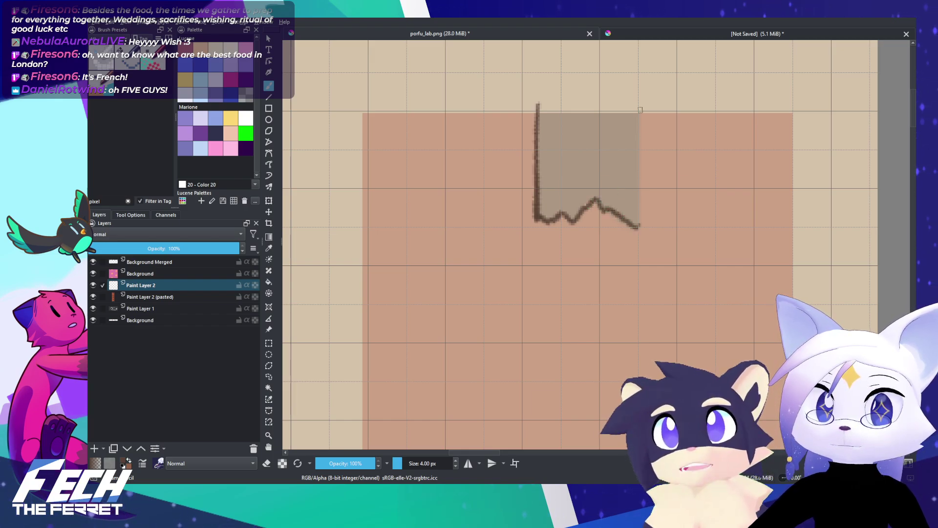
mouse_move(640, 105)
mouse_down()
mouse_move(636, 227)
mouse_move(637, 111)
mouse_move(636, 213)
mouse_move(637, 172)
mouse_up()
key(ctrl+z)
drag(535, 104, 640, 101)
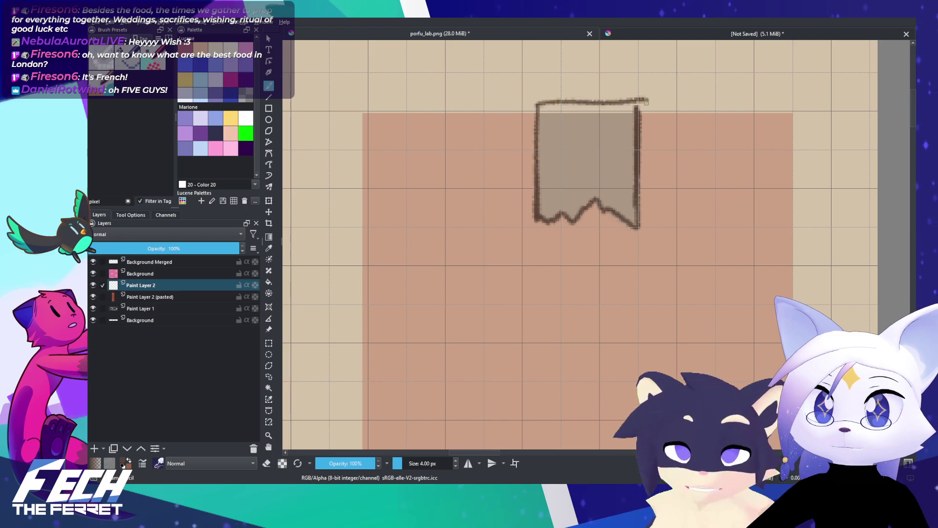
key(ctrl+z)
mouse_move(536, 103)
mouse_down()
mouse_move(636, 106)
mouse_move(552, 102)
mouse_up()
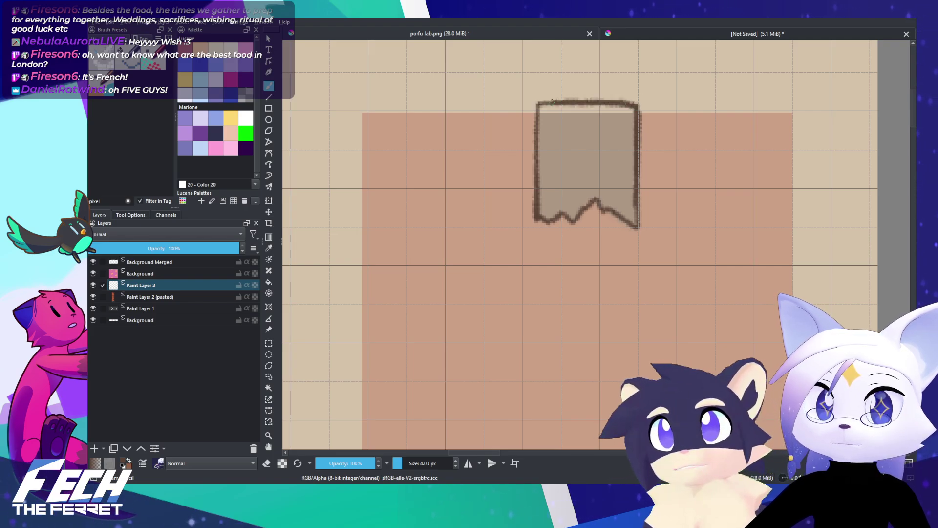
Step: Isolate Paint Layer 2 and try to fill the tape patch outline with dark brown
alt+click(193, 287)
key(f)
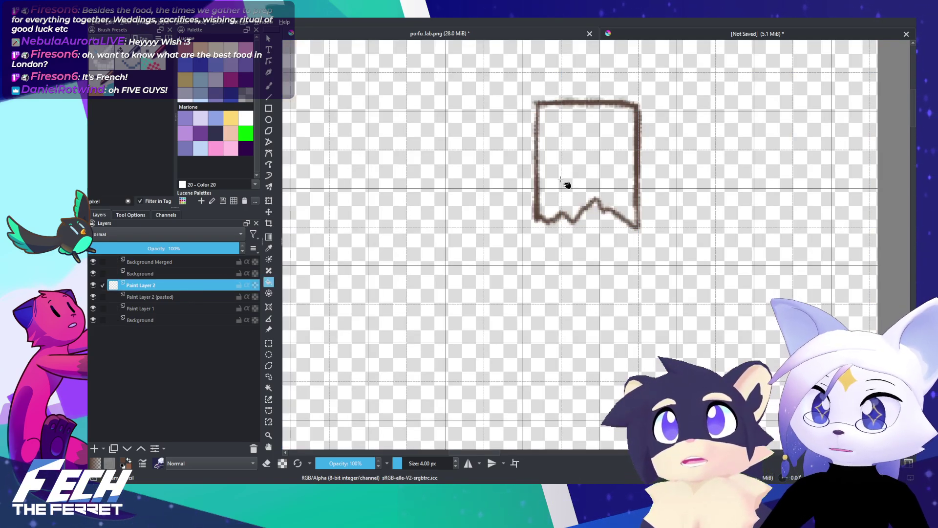
click(586, 182)
key(ctrl+z)
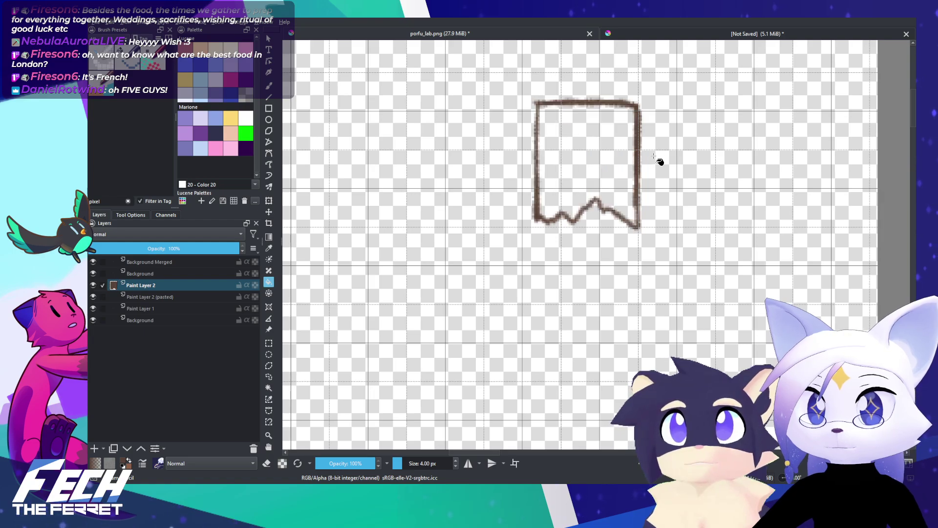
Step: Try to thicken the left side of the tape patch outline with the 4 px brush
scroll(609, 142, up, 3)
key(b)
mouse_move(503, 324)
mouse_down()
mouse_move(576, 266)
mouse_move(583, 299)
mouse_move(600, 286)
mouse_move(658, 342)
mouse_move(653, 317)
mouse_move(662, 309)
mouse_move(660, 335)
mouse_up()
scroll(642, 259, down, 2)
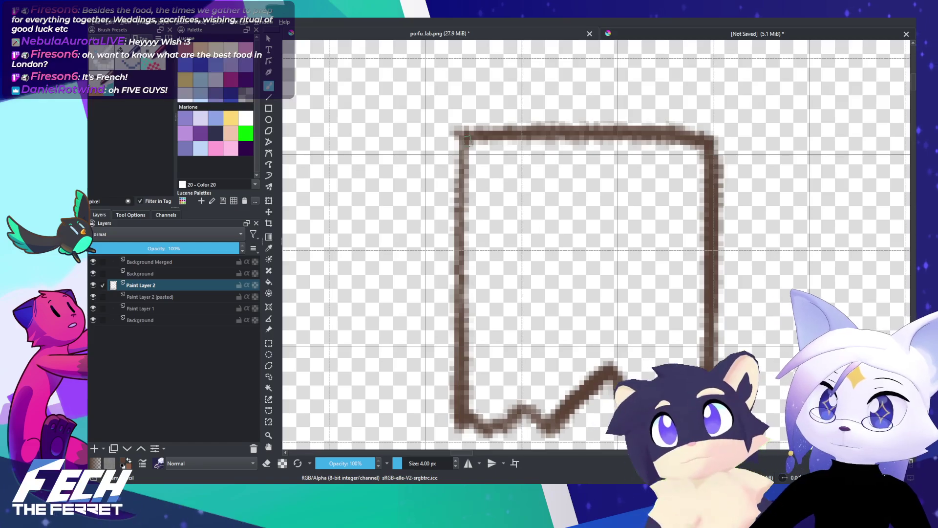
drag(464, 141, 465, 366)
mouse_move(460, 139)
mouse_down()
mouse_move(471, 359)
mouse_move(458, 162)
mouse_move(455, 240)
mouse_move(467, 361)
mouse_up()
key(ctrl+z)
key(ctrl+z)
drag(462, 137, 467, 395)
key(ctrl+z)
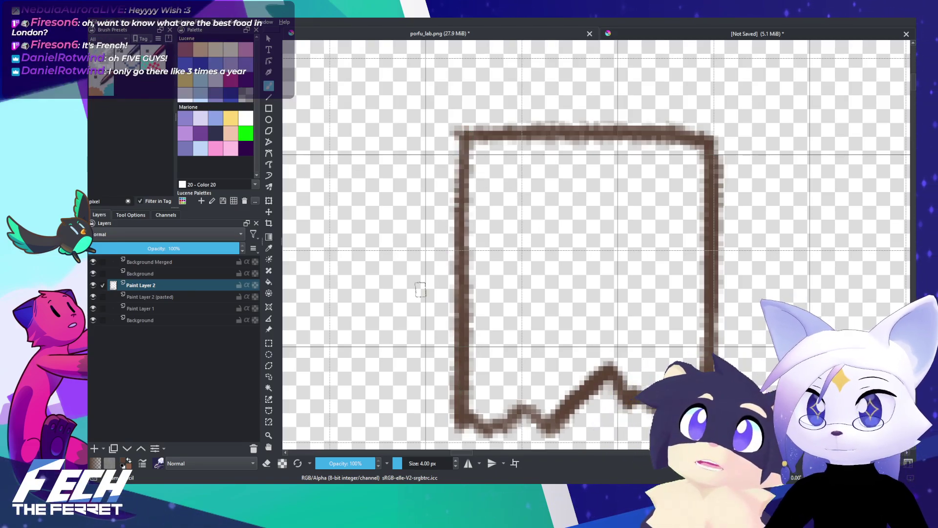
Step: Leave the isolated layer view and try again to fill the tape patch outline with dark brown
alt+click(216, 288)
key(f)
click(554, 254)
key(ctrl+z)
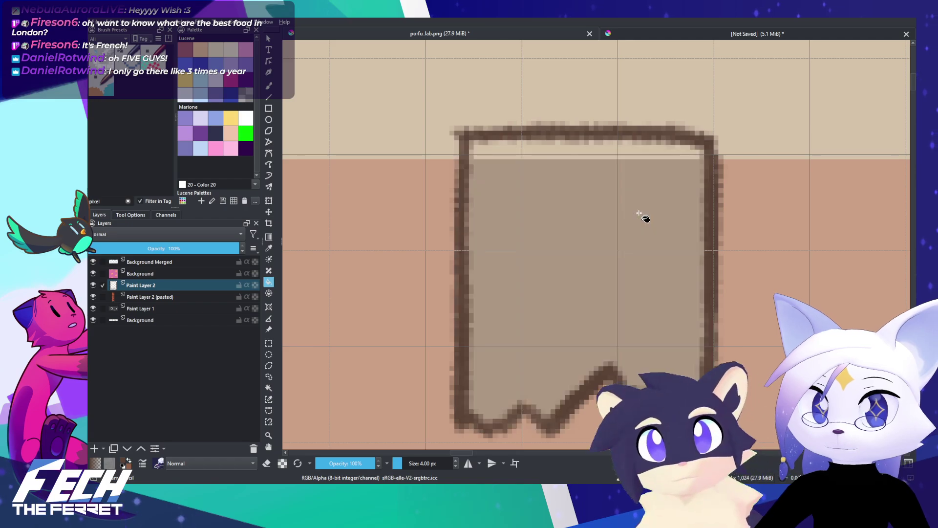
Step: Thicken the torn lower edge and the right side of the tape patch outline with Paint Layer 2 isolated
key(b)
mouse_move(465, 414)
mouse_down()
mouse_move(491, 426)
mouse_move(526, 395)
mouse_move(545, 400)
mouse_move(548, 421)
mouse_move(536, 413)
mouse_up()
alt+click(220, 288)
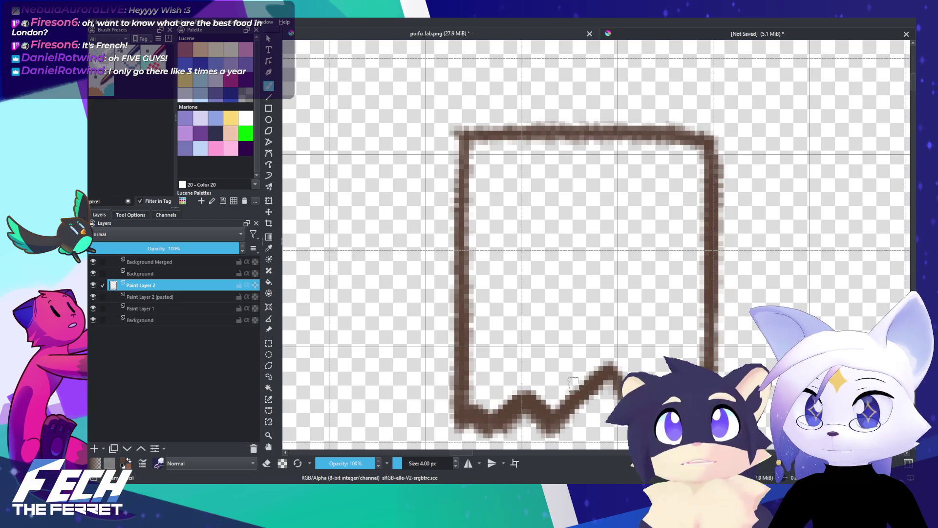
drag(573, 383, 603, 362)
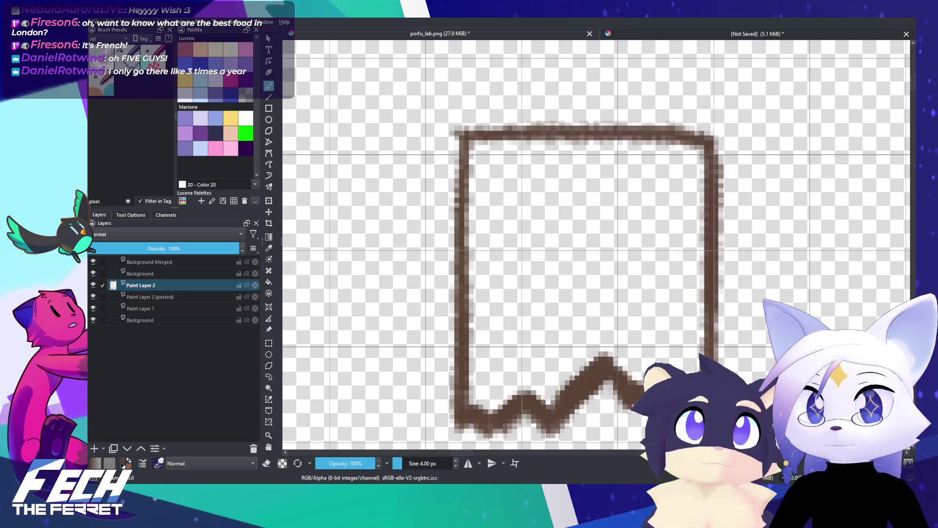
mouse_move(699, 159)
mouse_down()
mouse_move(693, 213)
mouse_move(699, 156)
mouse_move(705, 365)
mouse_up()
key(ctrl+z)
mouse_move(703, 303)
mouse_down()
mouse_move(702, 329)
mouse_move(698, 285)
mouse_up()
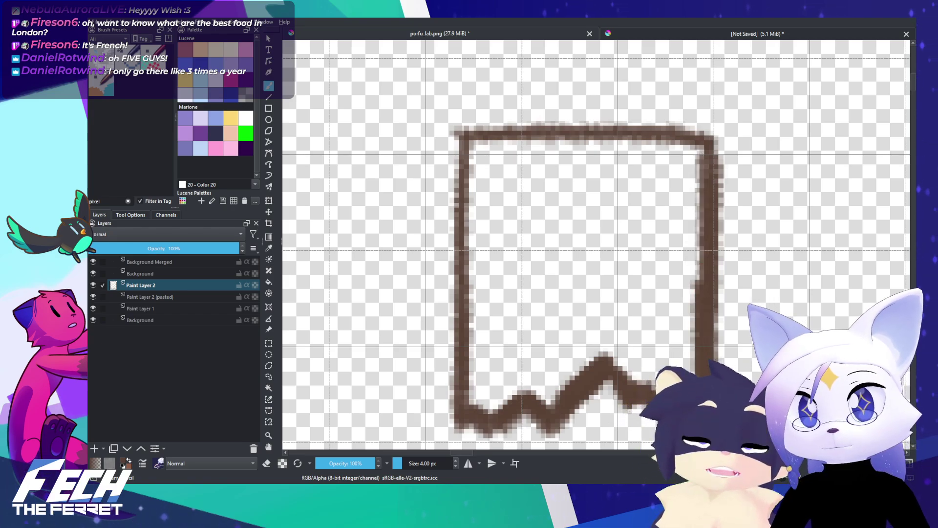
Step: Fill the inside of the thickened tape patch outline with dark brown
key(f)
click(665, 262)
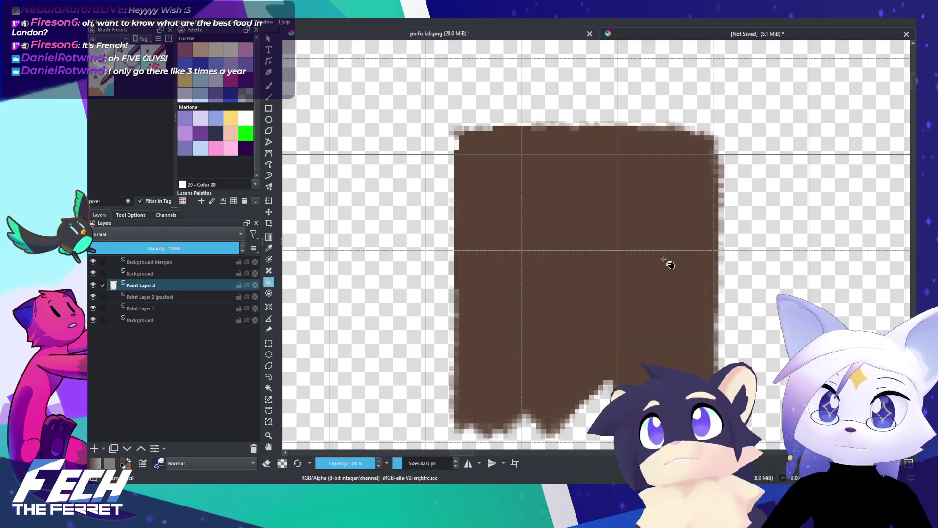
key(b)
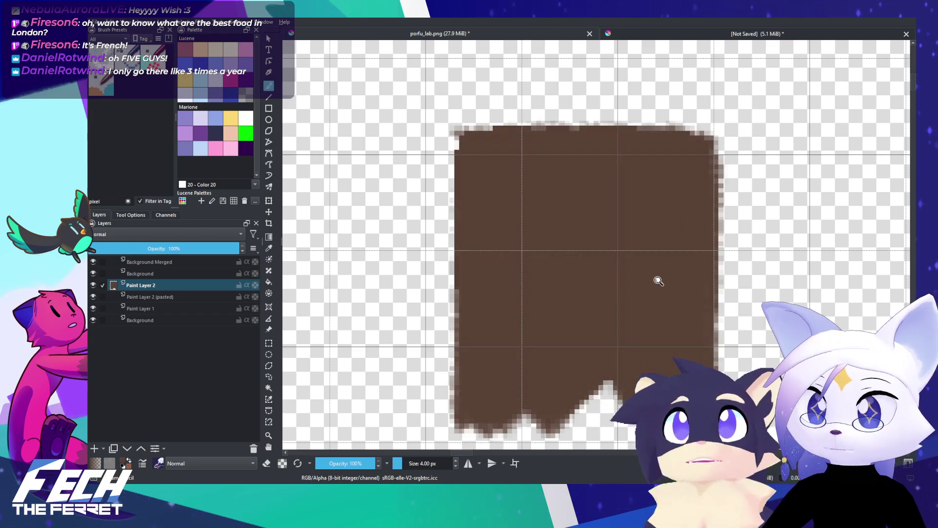
Step: Show all layers again and switch to a basic round brush preset at 10 px in erase mode
alt+click(180, 287)
drag(607, 241, 650, 335)
drag(650, 334, 634, 211)
drag(625, 264, 600, 265)
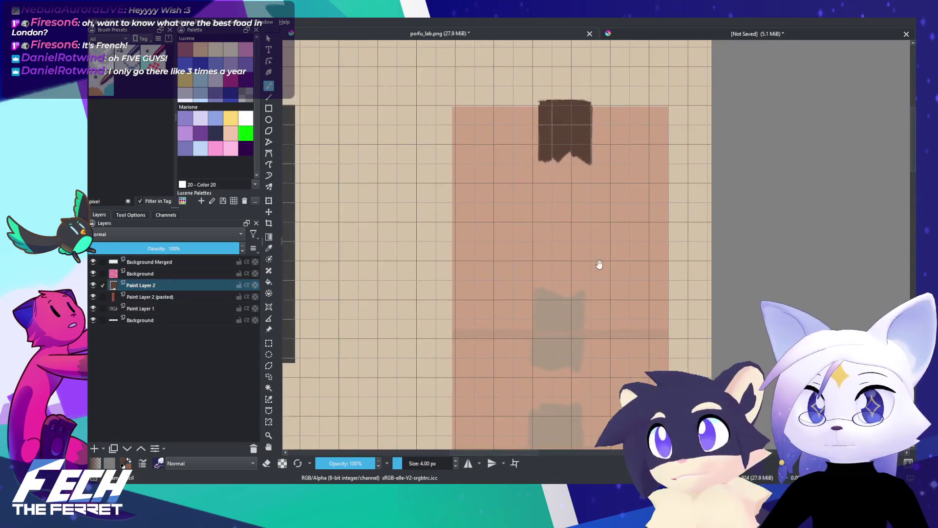
mouse_move(604, 128)
mouse_down()
mouse_move(606, 75)
mouse_move(619, 109)
mouse_move(607, 92)
mouse_move(617, 246)
mouse_up()
key(e)
right_click(619, 140)
click(566, 156)
key(e)
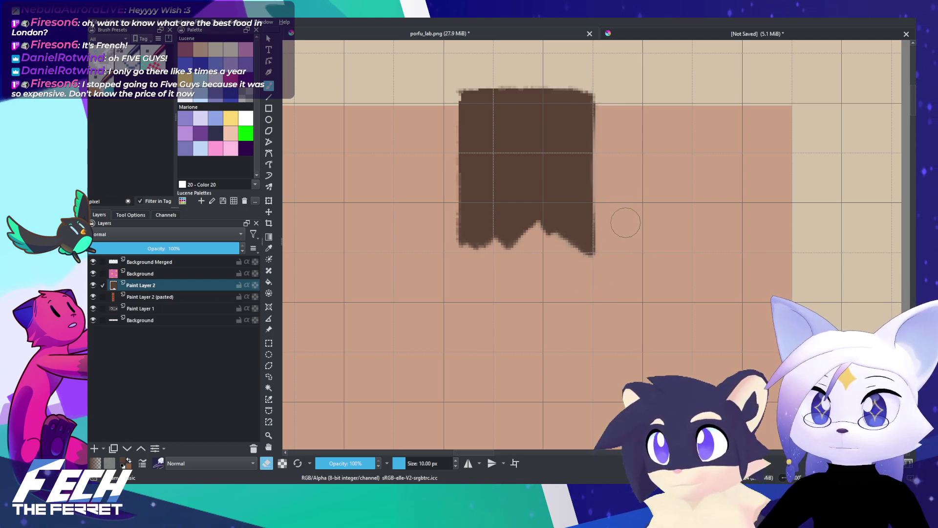
Step: Select the filled tape patch with a freehand selection, delete it, and clear the selection
key(l)
mouse_move(525, 63)
mouse_down()
mouse_move(558, 319)
mouse_move(580, 73)
mouse_up()
key(Delete)
key(ctrl+shift+a)
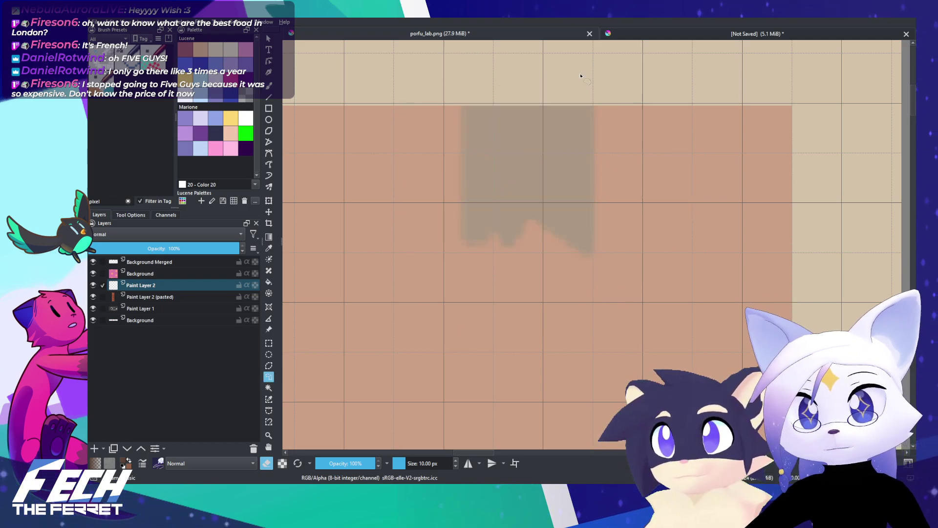
Step: Reduce the brush size to 1 px and turn off erase mode for retracing the top tape patch
key(bracketleft)
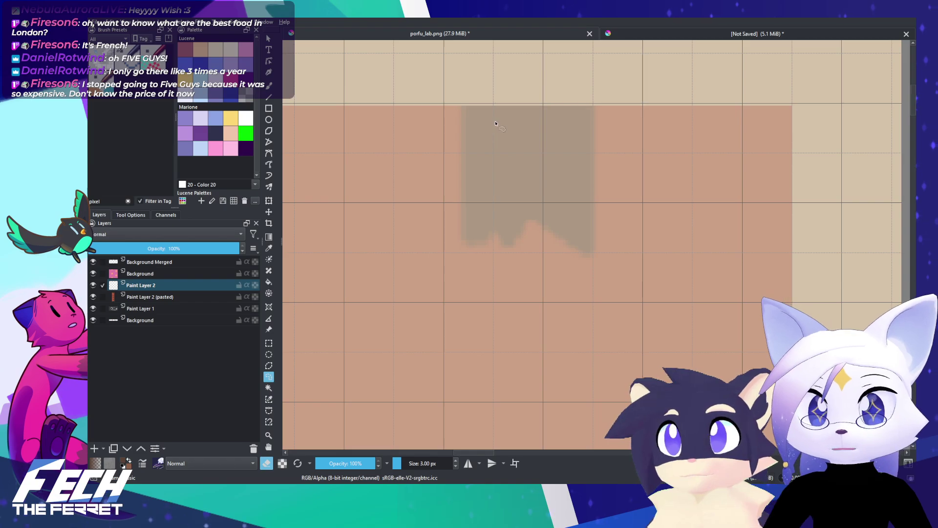
key(b)
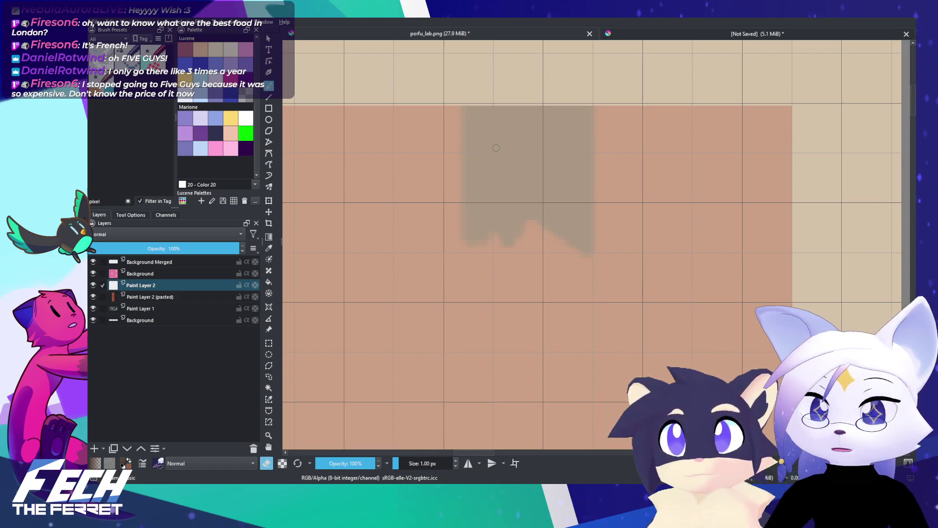
drag(582, 215, 591, 177)
mouse_move(602, 257)
mouse_down()
mouse_move(618, 228)
mouse_move(636, 268)
mouse_move(651, 260)
mouse_move(645, 290)
mouse_up()
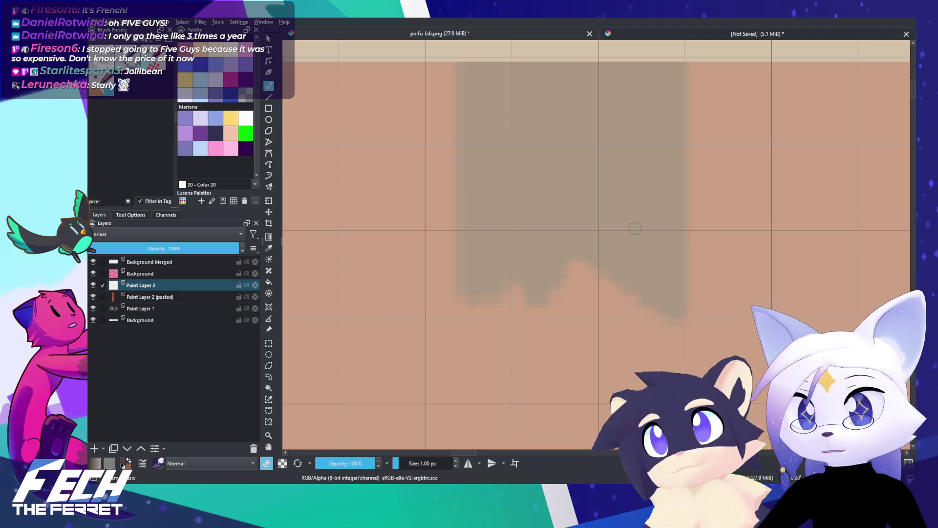
drag(641, 322, 648, 351)
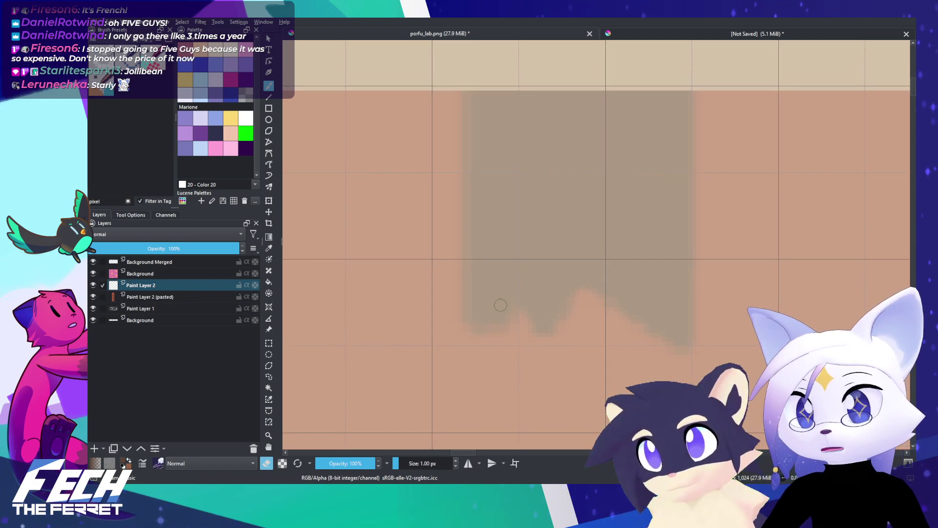
key(e)
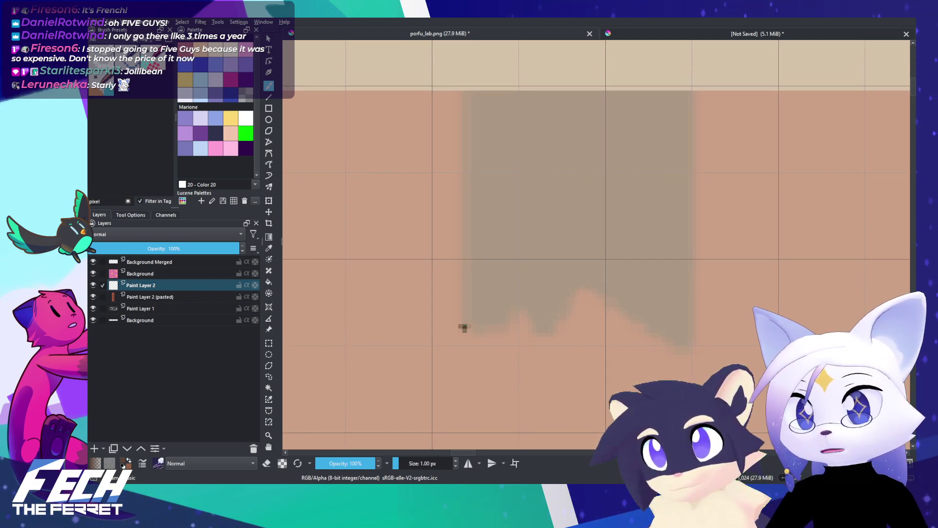
Step: Trace the torn lower edge of the top tape patch in dark brown with the 1 px brush
drag(464, 327, 493, 318)
key(ctrl+z)
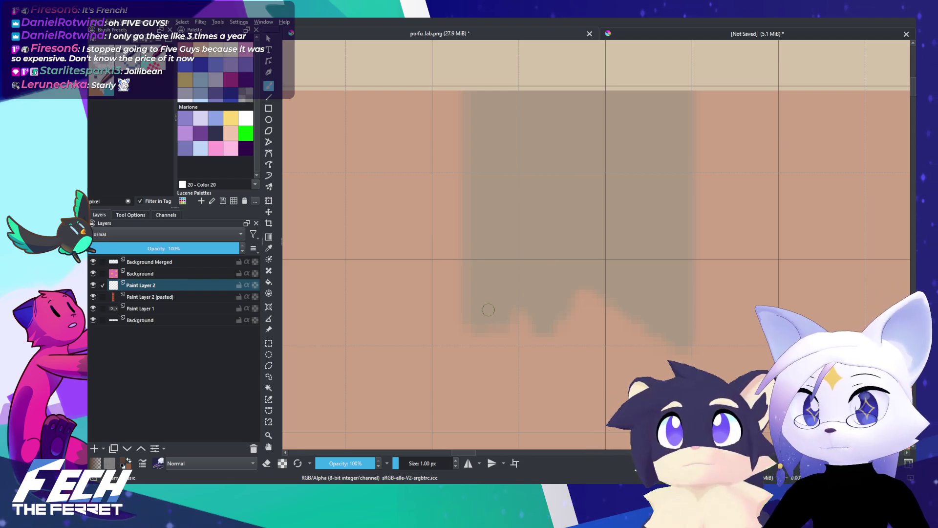
drag(464, 322, 498, 324)
mouse_move(518, 319)
mouse_down()
mouse_move(519, 300)
mouse_move(535, 332)
mouse_move(555, 325)
mouse_move(579, 283)
mouse_move(618, 307)
mouse_move(595, 290)
mouse_move(623, 301)
mouse_move(639, 320)
mouse_up()
key(ctrl+z)
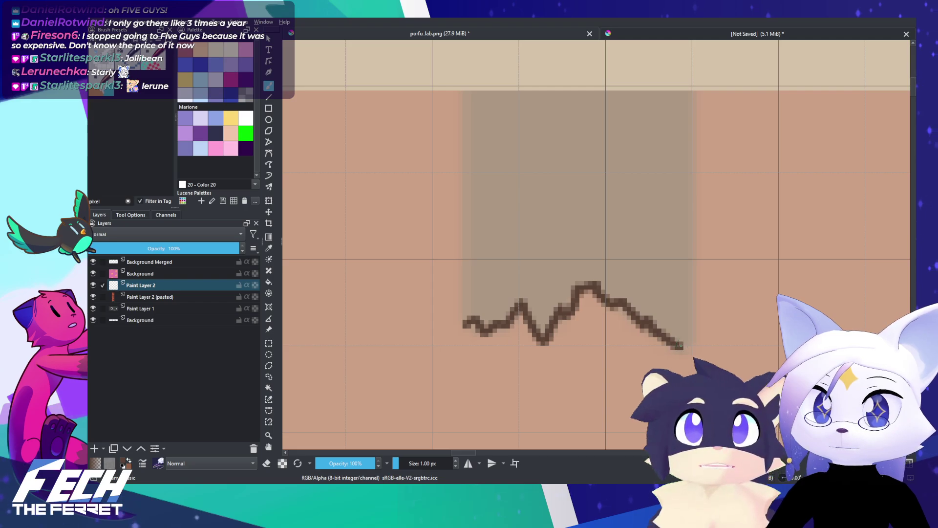
Step: Close the tape patch outline with straight dark brown lines along both sides and across the top, slightly above the box edge
mouse_move(691, 103)
mouse_down()
mouse_move(690, 337)
mouse_move(688, 51)
mouse_up()
key(ctrl+z)
click(269, 97)
drag(463, 319, 463, 59)
drag(577, 186, 574, 207)
drag(458, 81, 684, 77)
Step: Try to fill the closed tape patch outline with dark brown
key(f)
click(650, 131)
key(ctrl+z)
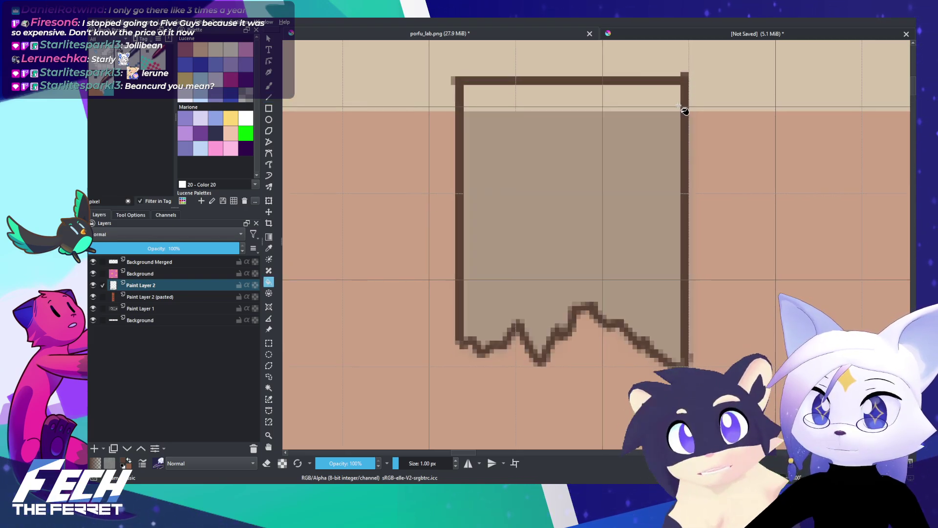
Step: Set the fill threshold to 1 and try filling the top tape patch outline again
click(130, 215)
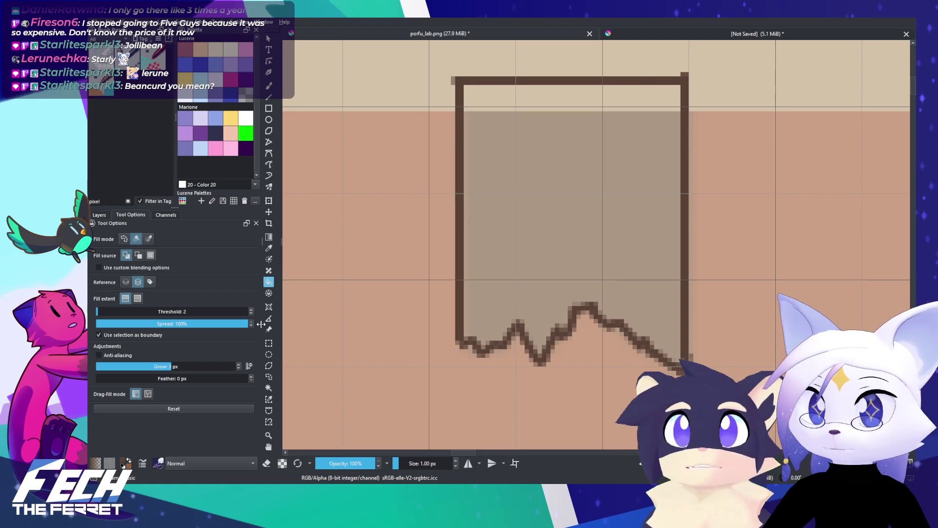
click(252, 313)
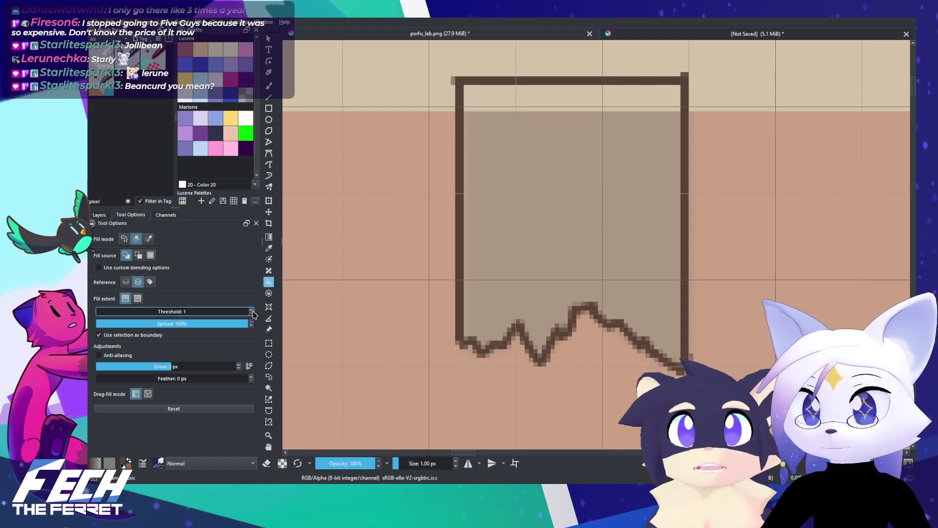
click(581, 215)
key(ctrl+z)
Step: Thicken the torn lower edge of the top tape patch outline with the 1 px dark brown brush
key(b)
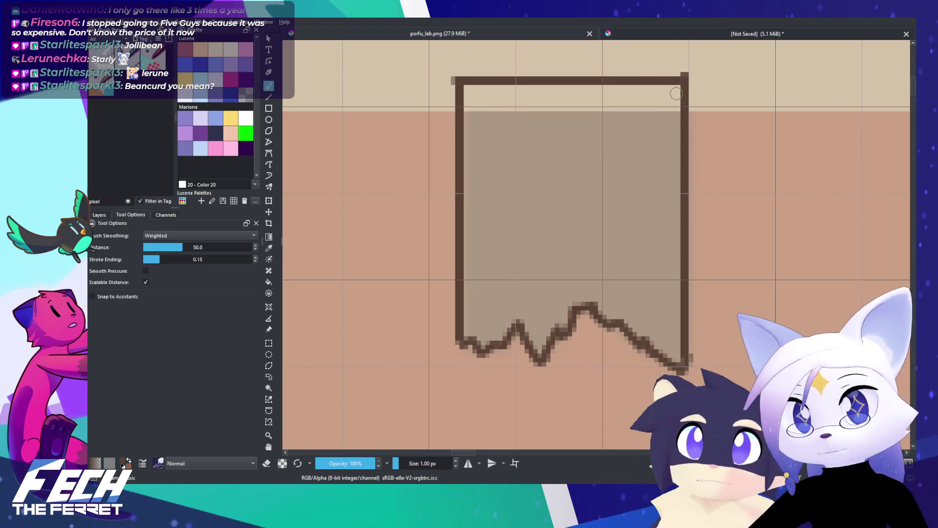
drag(676, 86, 671, 273)
key(ctrl+z)
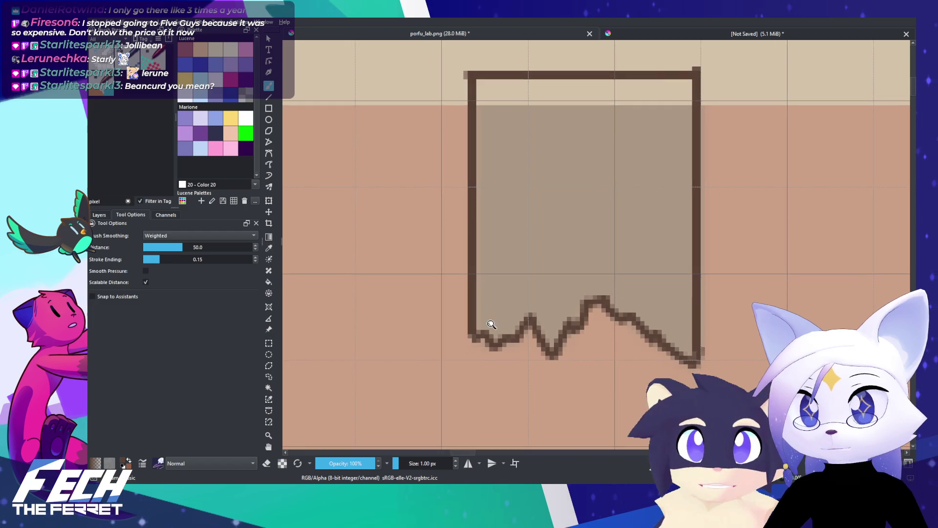
scroll(485, 324, up, 1)
mouse_move(488, 329)
mouse_down()
mouse_move(511, 330)
mouse_move(488, 330)
mouse_move(491, 339)
mouse_move(506, 335)
mouse_move(536, 307)
mouse_move(516, 333)
mouse_move(545, 299)
mouse_move(541, 315)
mouse_move(561, 350)
mouse_move(576, 312)
mouse_move(587, 321)
mouse_move(597, 287)
mouse_move(608, 292)
mouse_move(576, 317)
mouse_move(587, 306)
mouse_move(659, 303)
mouse_move(643, 310)
mouse_move(658, 304)
mouse_move(720, 358)
mouse_up()
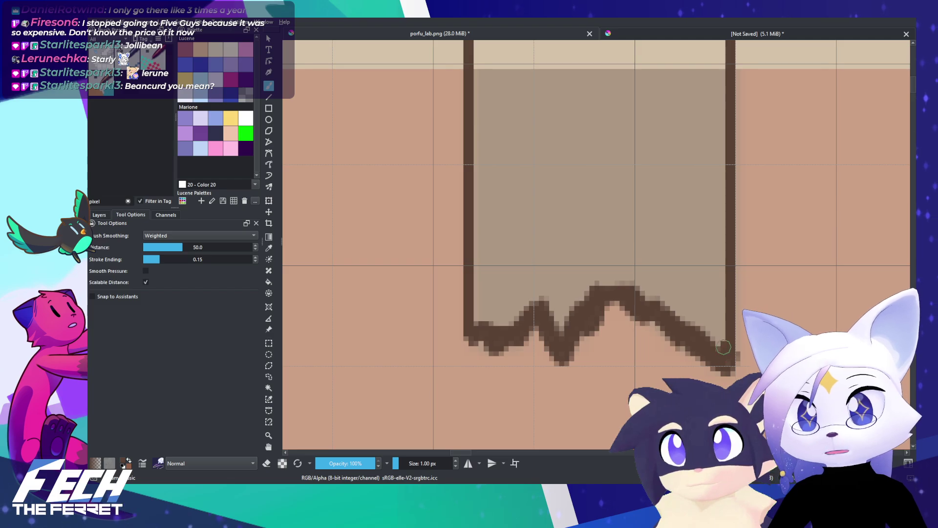
scroll(721, 294, down, 3)
drag(719, 302, 703, 327)
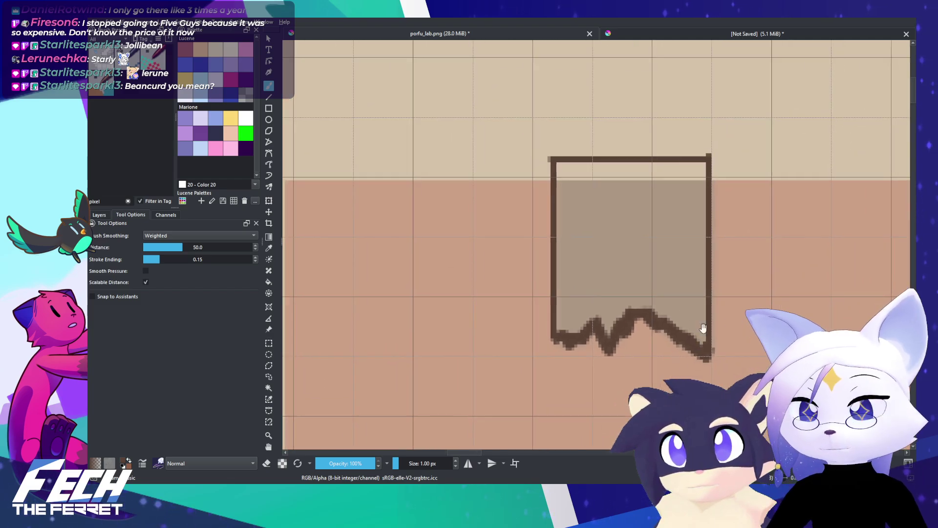
Step: Isolate Paint Layer 2 and try to fill the top tape patch outline with dark brown
click(100, 215)
alt+click(170, 285)
key(f)
click(634, 249)
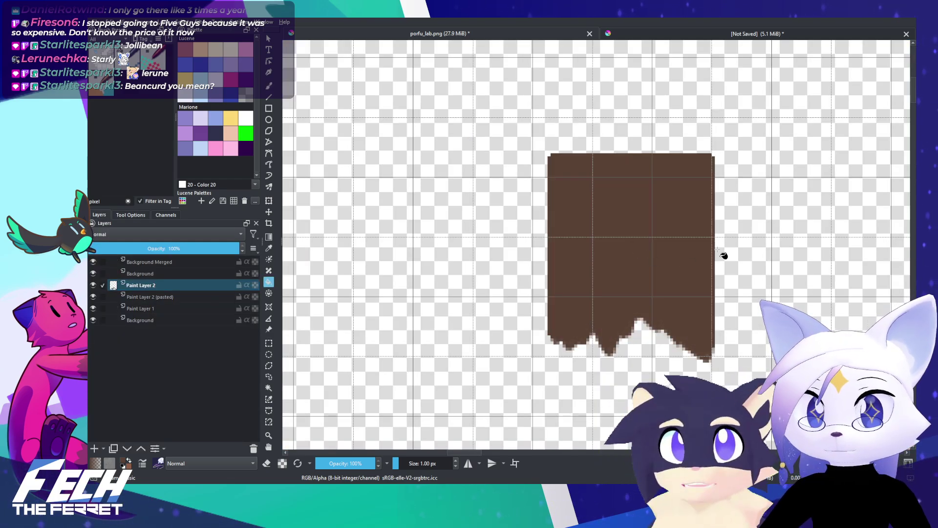
key(ctrl+z)
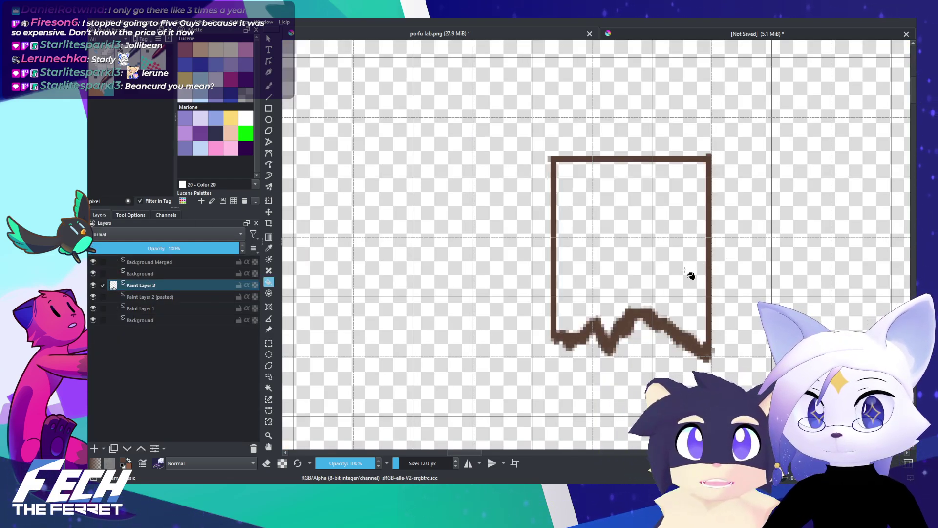
Step: Set the fill's grow to 1 px, fill the top tape patch with dark brown and show all layers again
click(131, 215)
click(238, 368)
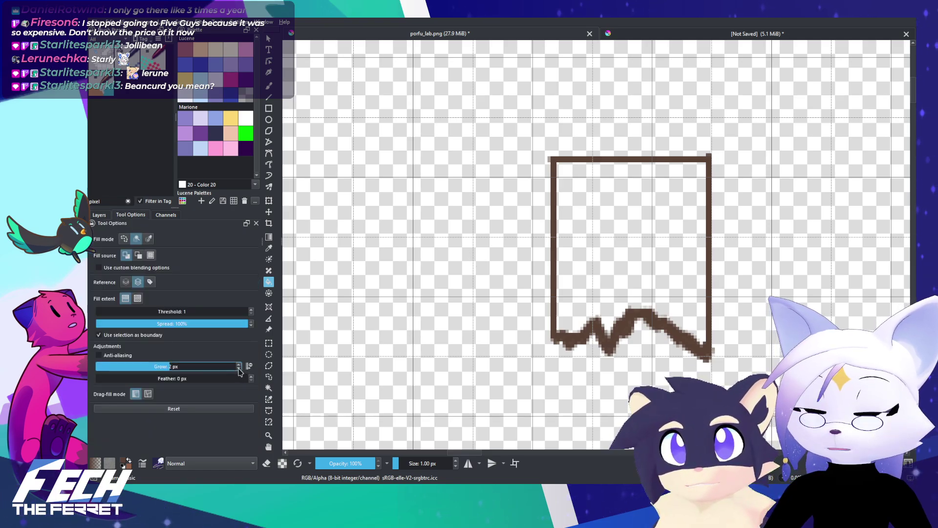
click(640, 278)
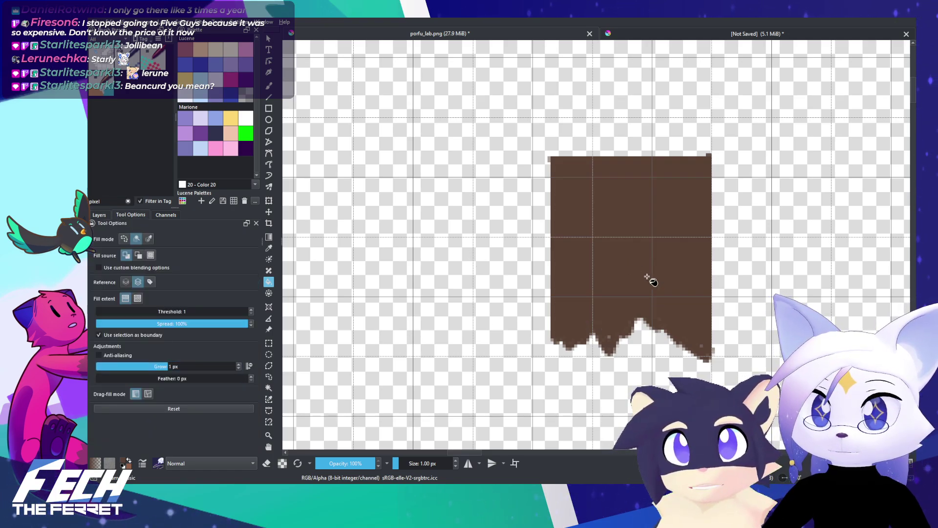
key(b)
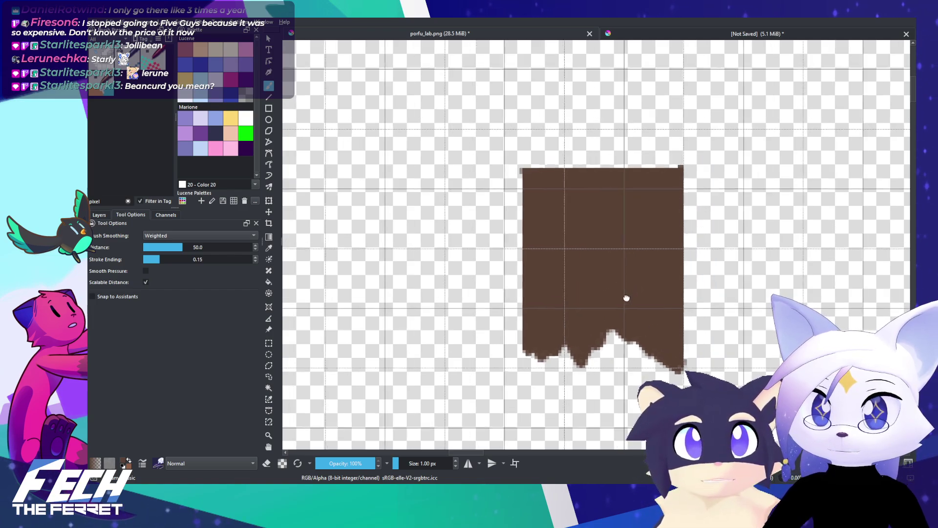
click(100, 215)
alt+click(165, 288)
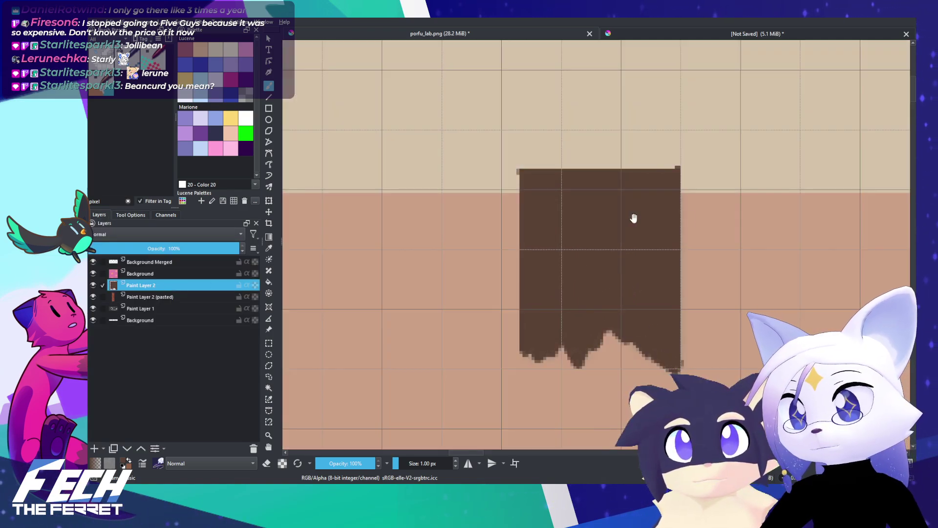
Step: Draw a straight dark brown line down the left side of the second tape patch
scroll(677, 228, down, 5)
drag(689, 335, 629, 220)
scroll(631, 220, up, 4)
drag(636, 252, 651, 264)
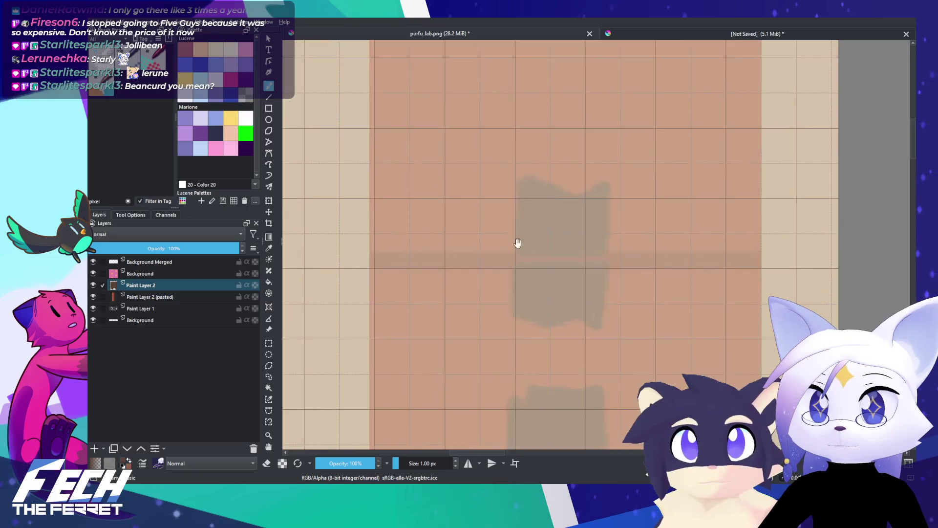
click(268, 97)
scroll(588, 193, up, 2)
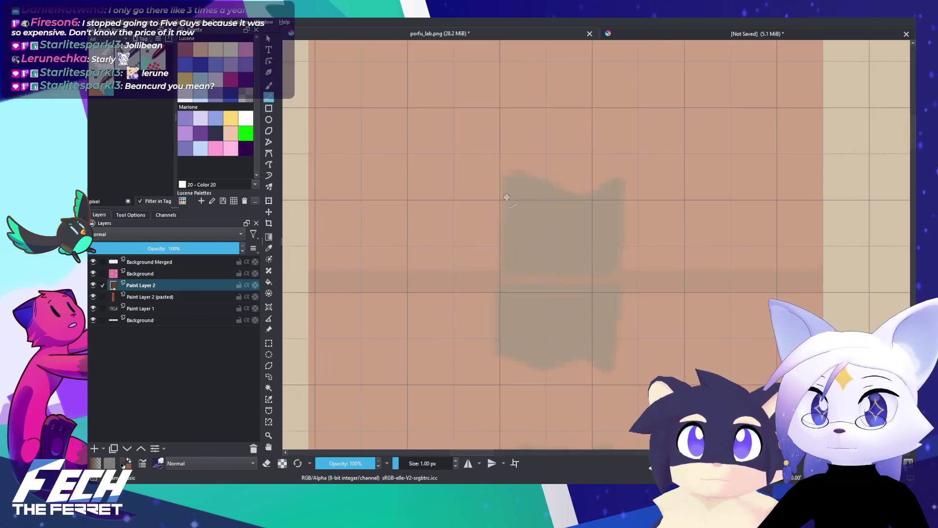
drag(504, 179, 505, 351)
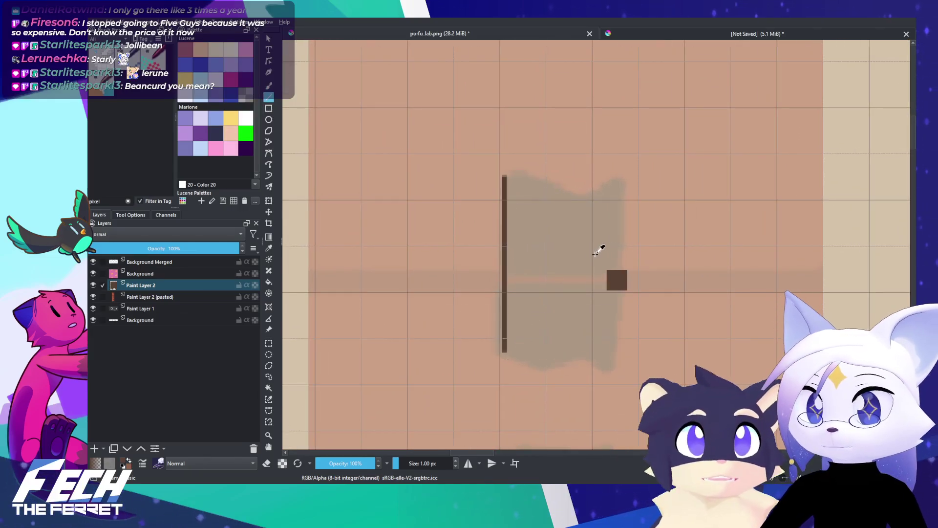
Step: Trace the slightly curved right side of the second tape patch freehand in dark brown, redoing the stroke until it follows the edge
drag(622, 183, 613, 351)
key(ctrl+z)
key(b)
drag(624, 182, 612, 332)
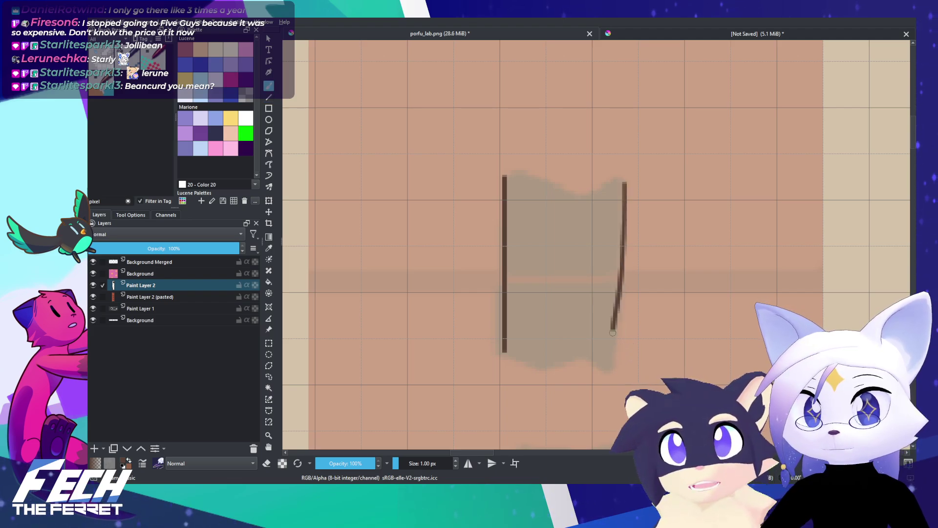
key(ctrl+z)
drag(623, 189, 610, 340)
key(m)
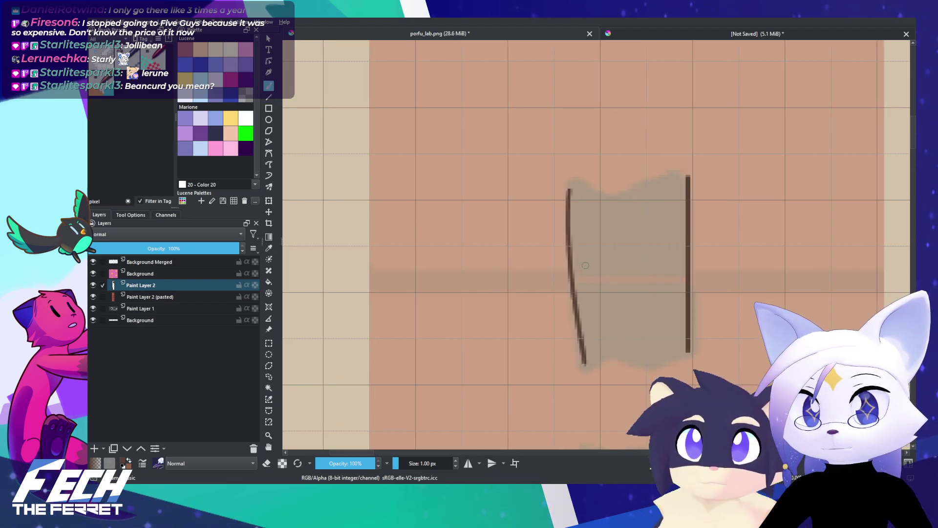
key(ctrl+z)
drag(571, 183, 580, 366)
key(ctrl+z)
drag(567, 185, 582, 378)
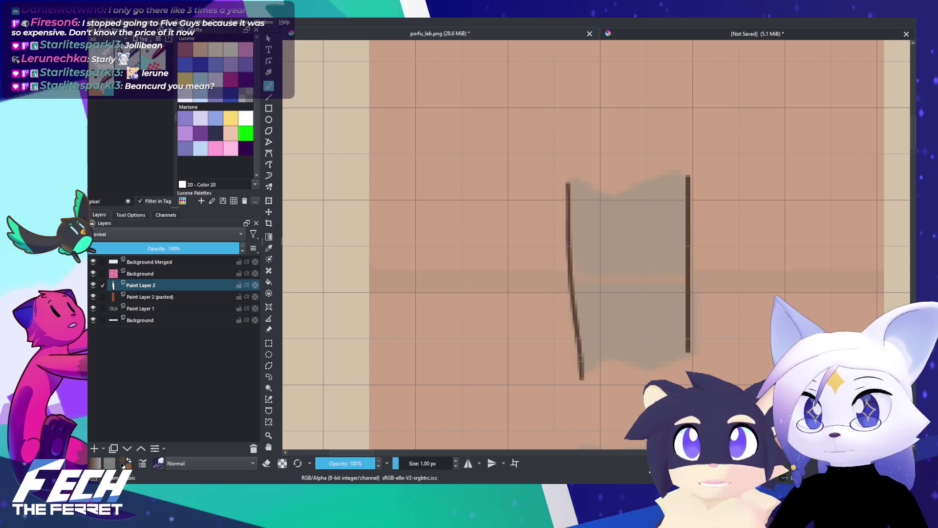
key(ctrl+z)
drag(568, 187, 581, 366)
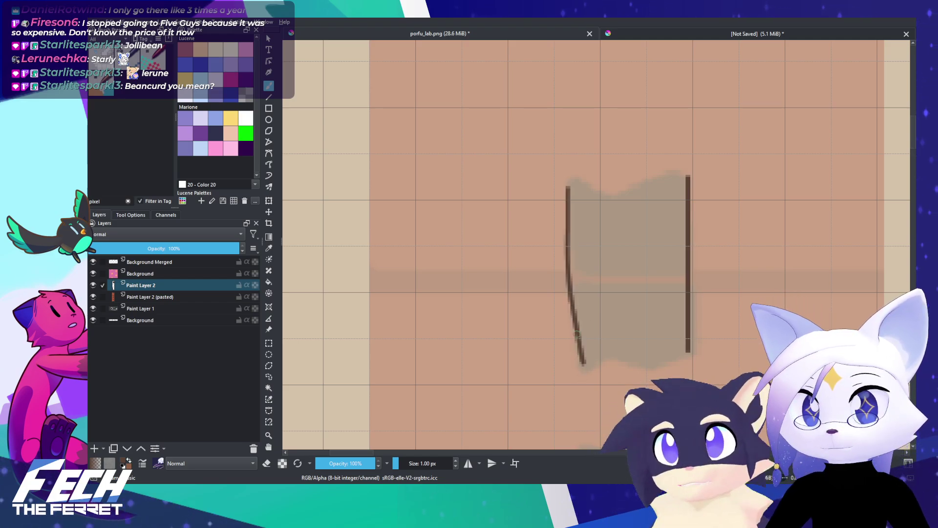
key(ctrl+z)
drag(567, 185, 581, 375)
key(ctrl+z)
mouse_move(567, 185)
mouse_down()
mouse_move(581, 374)
mouse_move(640, 316)
mouse_up()
key(m)
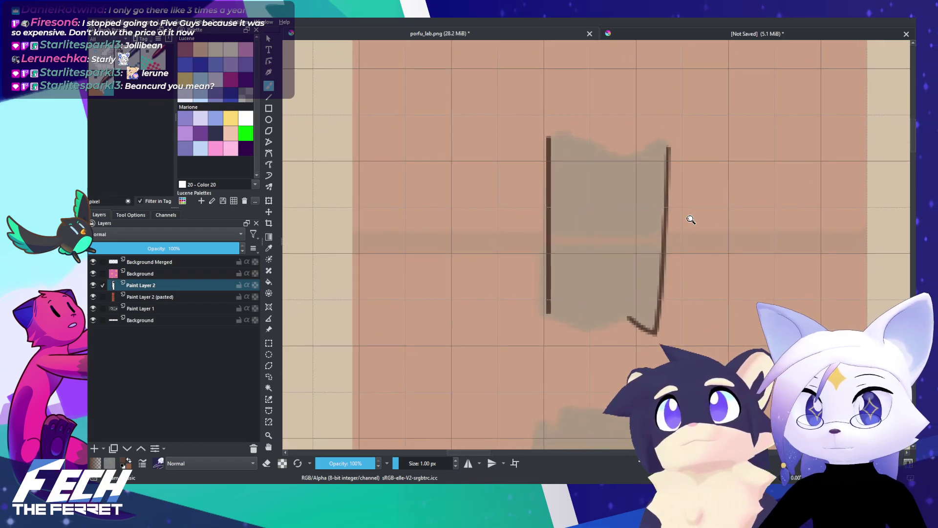
Step: Trace the second tape patch's torn lower edge in dark brown and erase the stray pixels at its lower left corner
scroll(638, 310, up, 3)
key(ctrl+z)
mouse_move(677, 353)
mouse_down()
mouse_move(593, 318)
mouse_move(498, 356)
mouse_move(405, 308)
mouse_move(458, 342)
mouse_move(537, 344)
mouse_up()
key(ctrl+z)
key(ctrl+z)
mouse_move(407, 315)
mouse_down()
mouse_move(486, 363)
mouse_move(564, 346)
mouse_move(603, 319)
mouse_up()
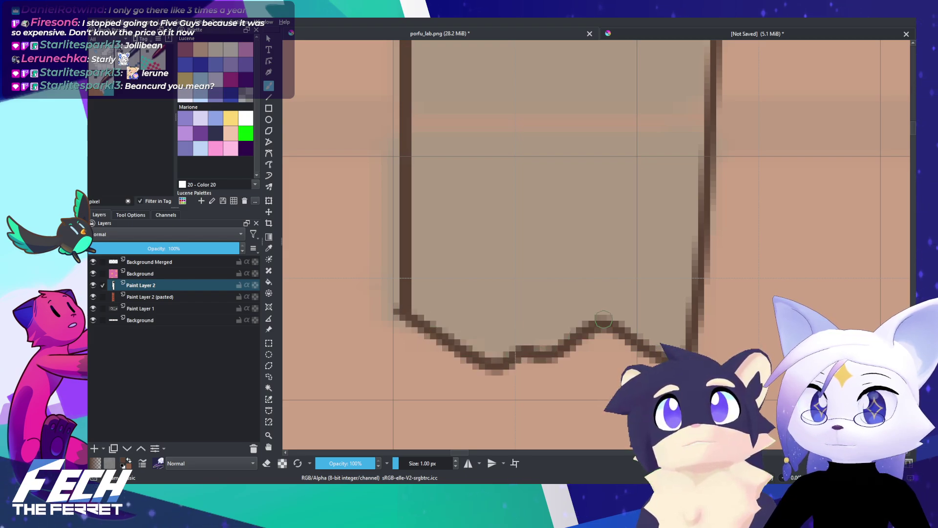
key(e)
click(396, 311)
click(396, 311)
scroll(421, 337, down, 4)
drag(550, 341, 546, 346)
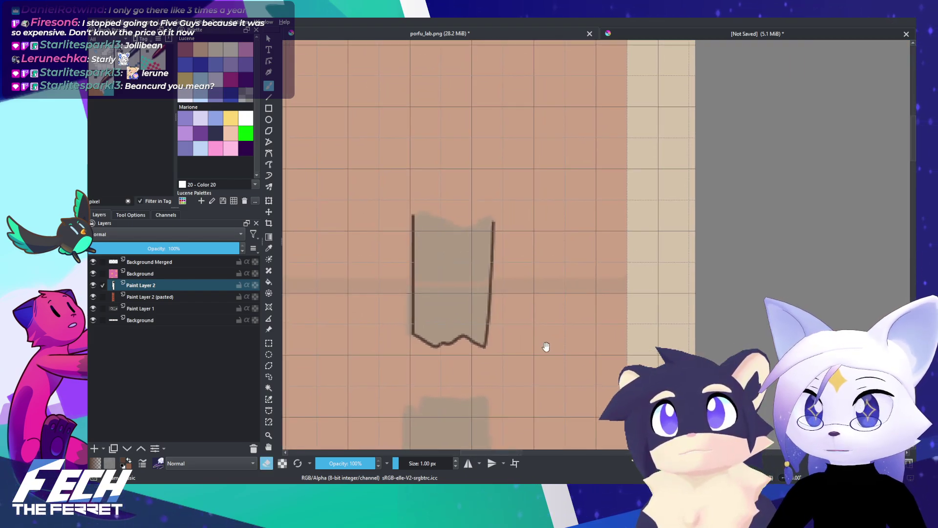
Step: Turn off erase mode and trace the wavy upper edge of the second tape patch in dark brown, closing its outline
scroll(492, 292, up, 1)
drag(492, 292, 543, 316)
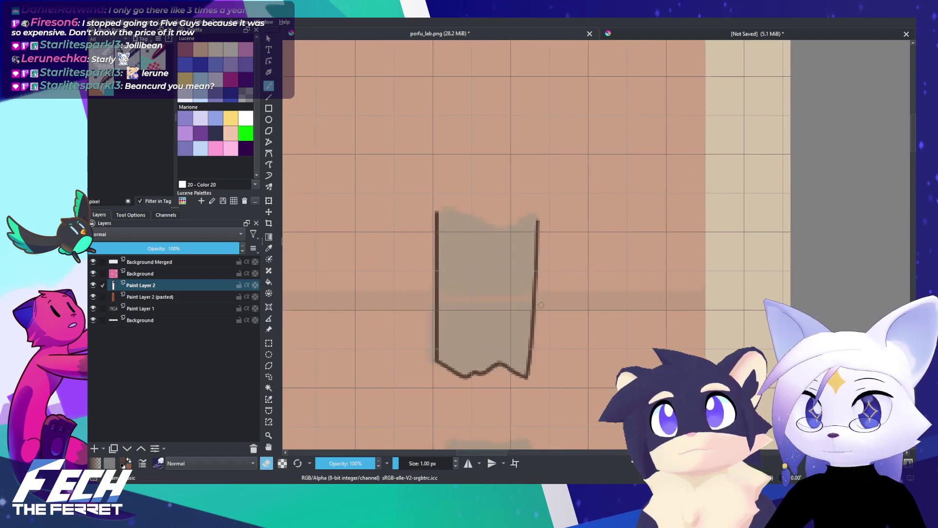
mouse_move(628, 263)
mouse_down()
mouse_move(647, 285)
mouse_move(636, 291)
mouse_move(658, 302)
mouse_up()
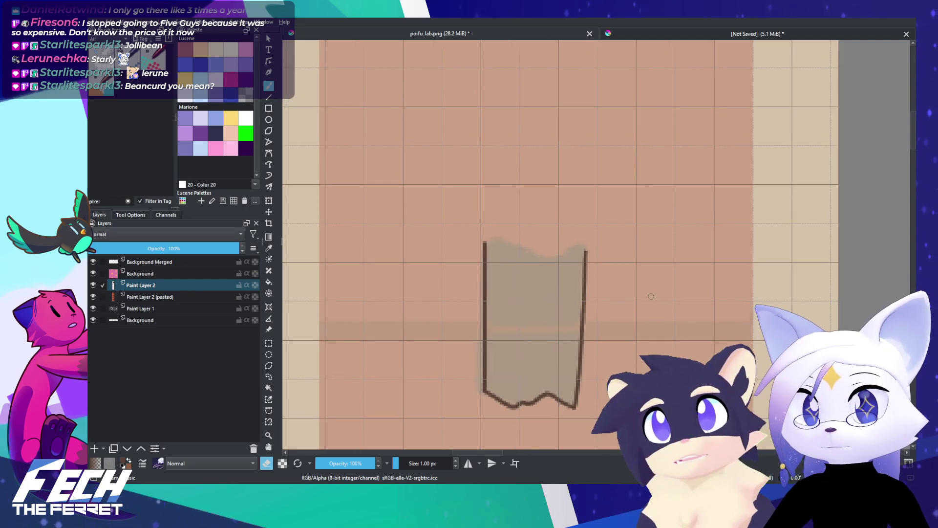
drag(525, 228, 547, 178)
drag(590, 248, 604, 196)
drag(651, 251, 672, 124)
key(e)
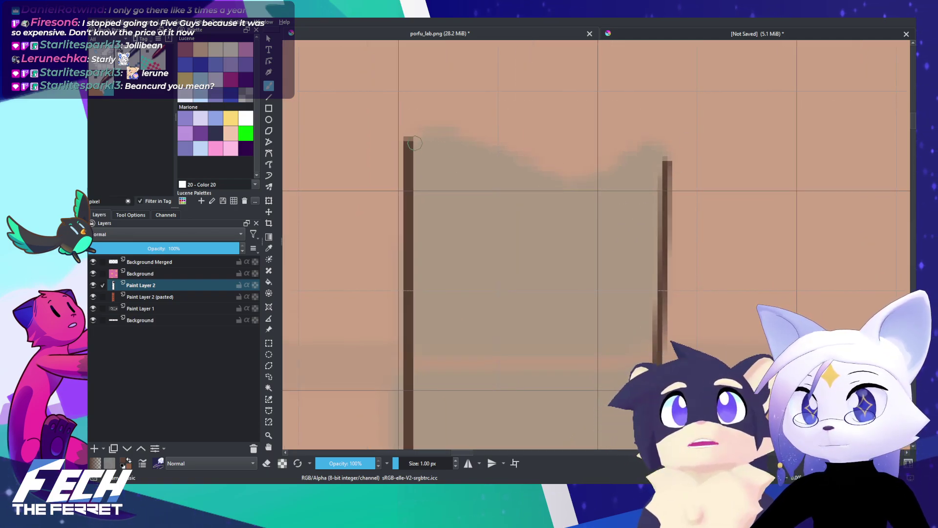
mouse_move(407, 141)
mouse_down()
mouse_move(449, 123)
mouse_move(587, 202)
mouse_up()
key(ctrl+z)
key(ctrl+z)
mouse_move(439, 126)
mouse_down()
mouse_move(592, 184)
mouse_move(650, 144)
mouse_move(667, 161)
mouse_up()
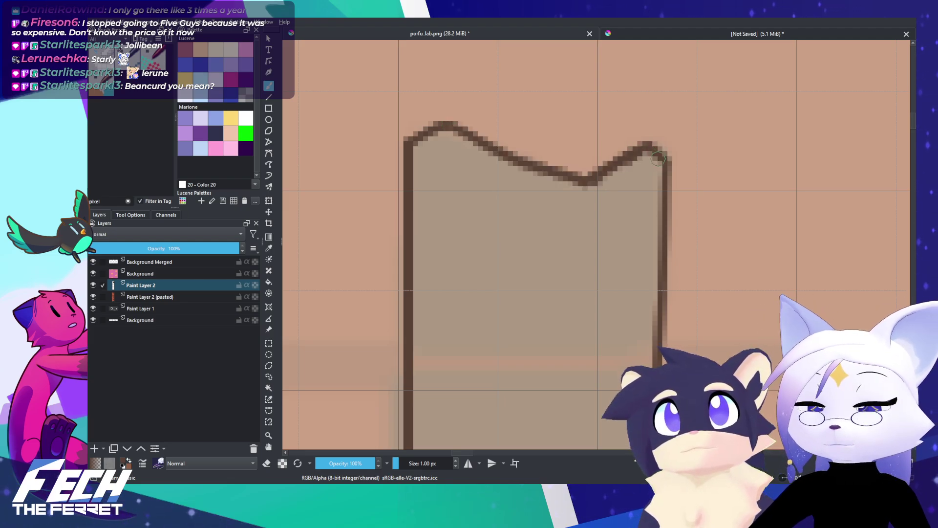
Step: Isolate Paint Layer 2, fill the second tape patch outline with dark brown and show all layers again
mouse_move(652, 231)
mouse_down()
mouse_move(711, 312)
mouse_move(681, 273)
mouse_up()
alt+click(186, 285)
key(f)
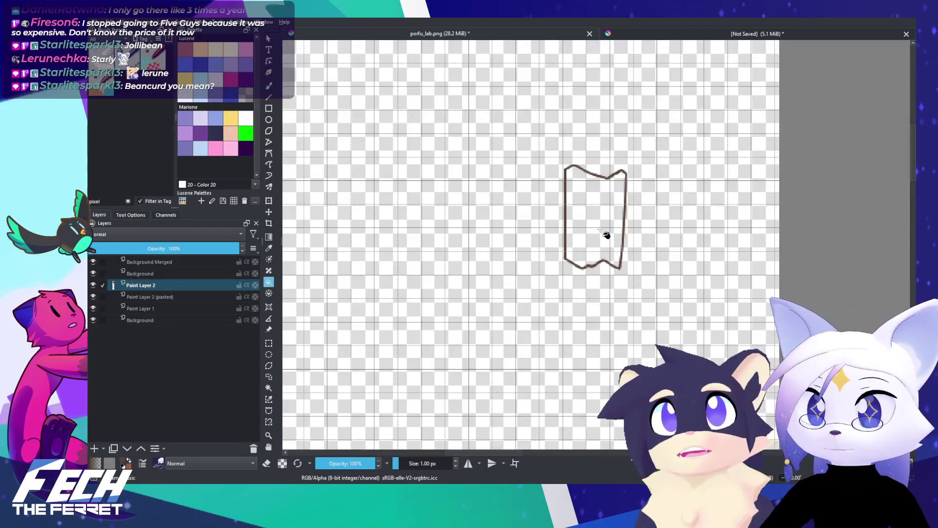
click(605, 237)
key(b)
scroll(665, 181, up, 5)
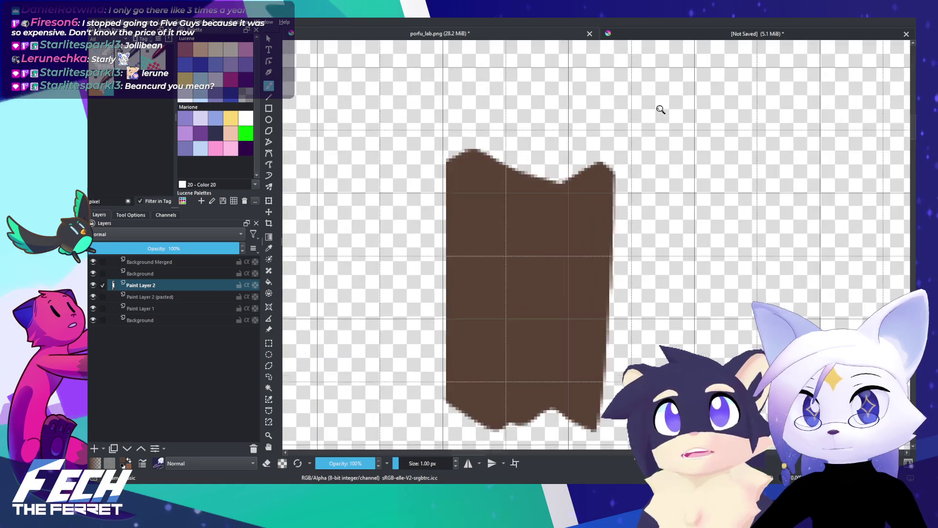
scroll(565, 195, down, 5)
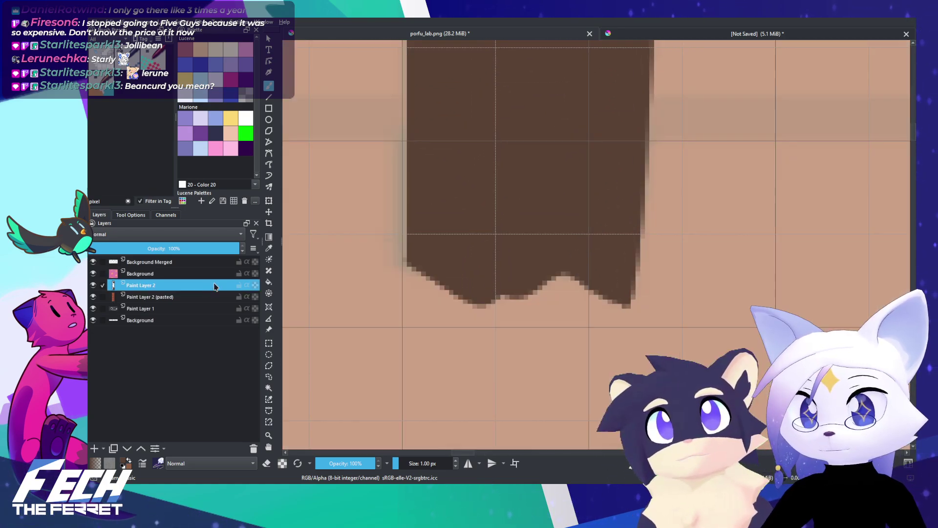
Step: Draw a straight dark brown line down the full left side of the long third tape patch
scroll(613, 280, down, 4)
scroll(610, 223, up, 3)
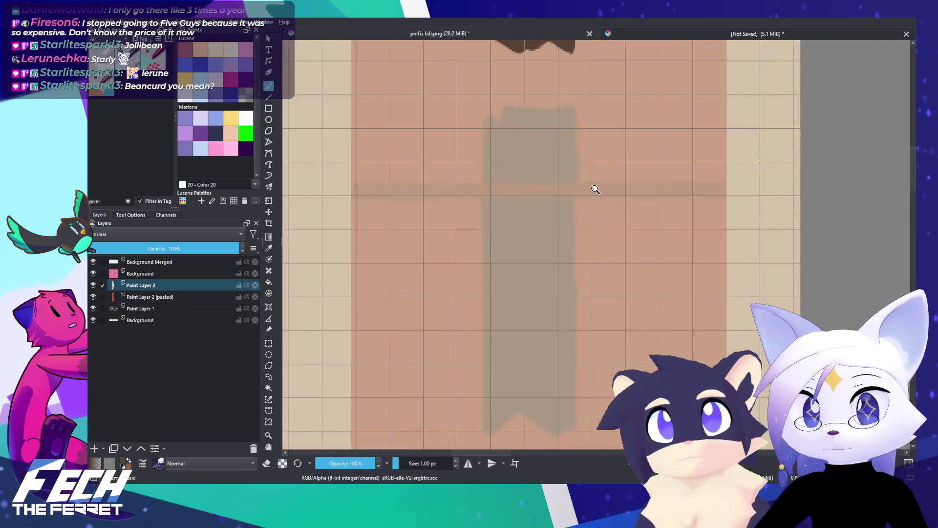
drag(594, 188, 599, 251)
scroll(511, 166, up, 2)
drag(479, 185, 478, 303)
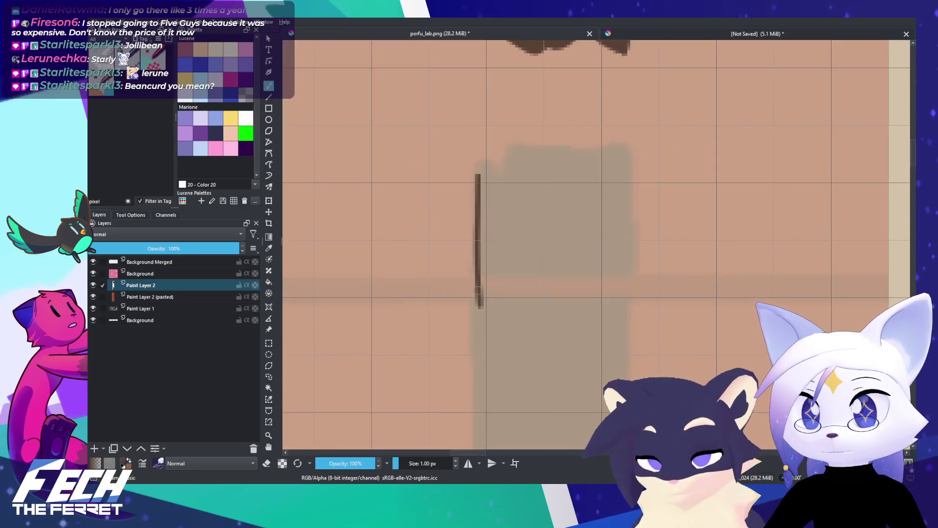
key(ctrl+z)
scroll(477, 229, down, 3)
drag(516, 180, 505, 183)
click(268, 97)
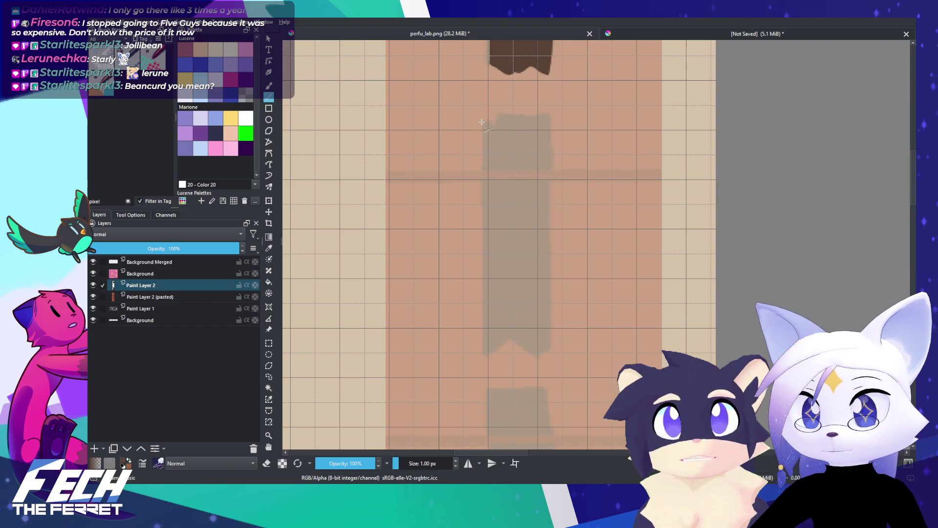
drag(481, 121, 483, 351)
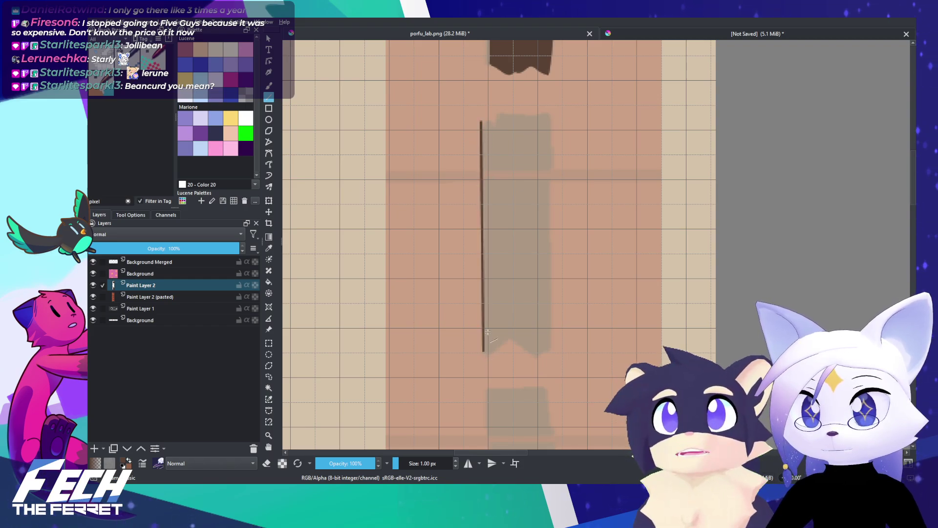
Step: Erase the overshooting top end of the line on the long third tape patch's left side
key(b)
drag(492, 117, 489, 64)
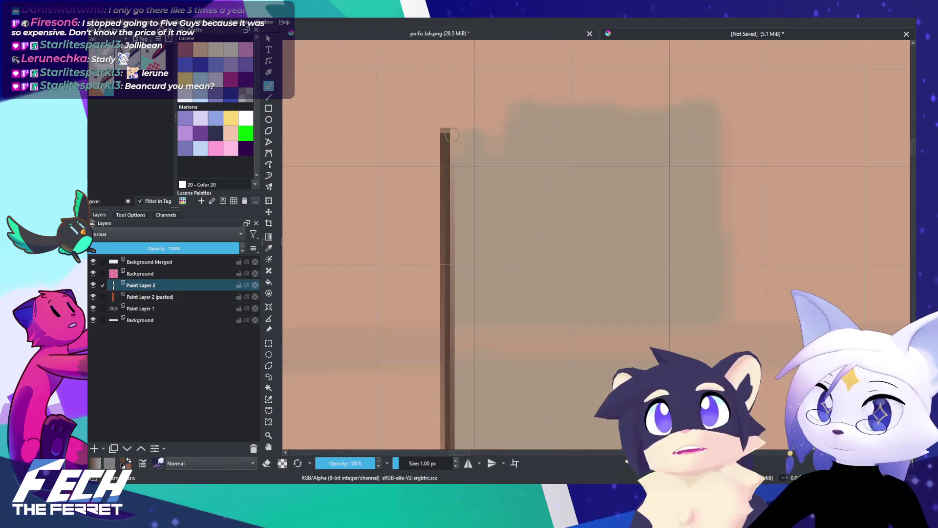
mouse_move(447, 133)
mouse_down()
mouse_move(488, 128)
mouse_move(473, 122)
mouse_move(432, 161)
mouse_move(474, 122)
mouse_up()
key(ctrl+z)
key(ctrl+z)
key(e)
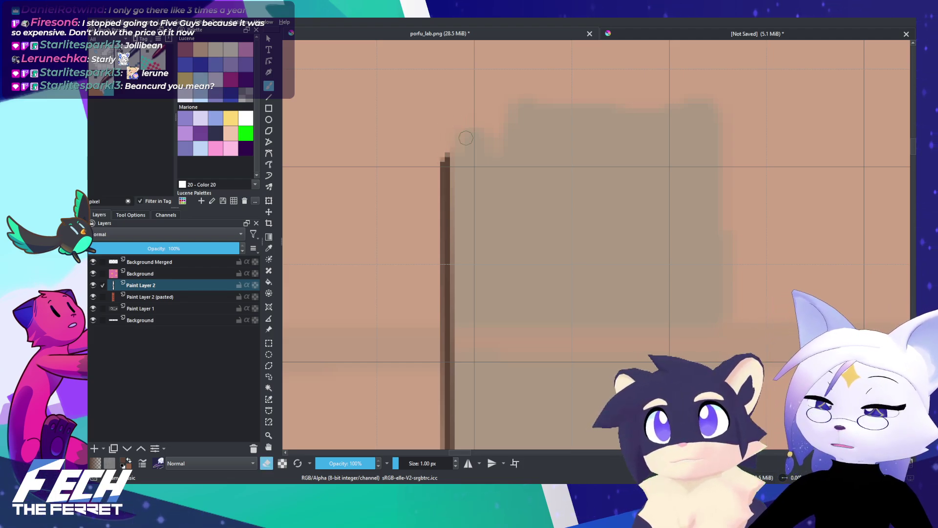
key(e)
Step: Trace the torn upper edge of the third tape patch in dark brown, including the narrow notch near its left corner
drag(443, 164, 468, 124)
key(ctrl+z)
mouse_move(443, 159)
mouse_down()
mouse_move(459, 132)
mouse_move(500, 127)
mouse_move(467, 139)
mouse_move(485, 133)
mouse_move(500, 166)
mouse_up()
key(ctrl+z)
key(ctrl+z)
mouse_move(462, 133)
mouse_down()
mouse_move(494, 132)
mouse_move(506, 174)
mouse_move(517, 106)
mouse_move(502, 135)
mouse_move(601, 128)
mouse_up()
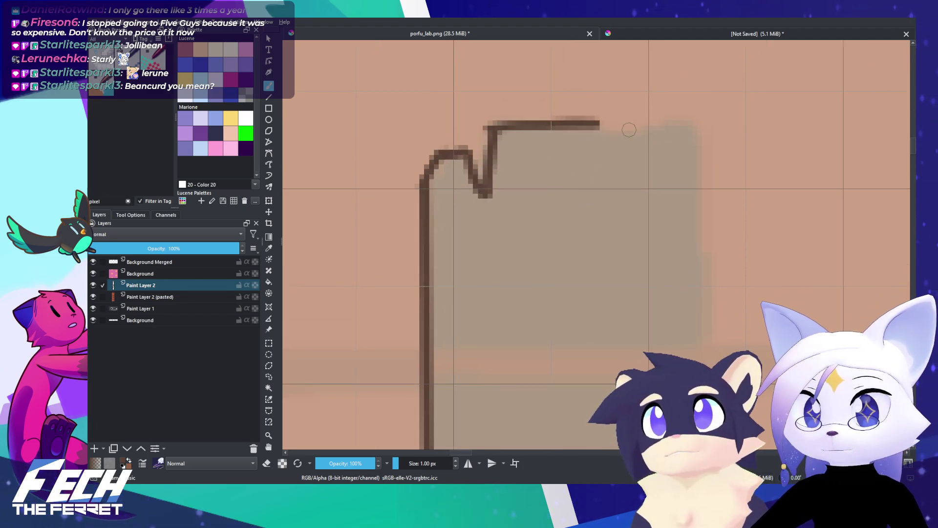
key(ctrl+z)
mouse_move(490, 128)
mouse_down()
mouse_move(554, 128)
mouse_move(634, 142)
mouse_move(663, 125)
mouse_move(693, 125)
mouse_up()
Step: Draw a straight dark brown line down the full right side of the third tape patch
drag(654, 166, 670, 270)
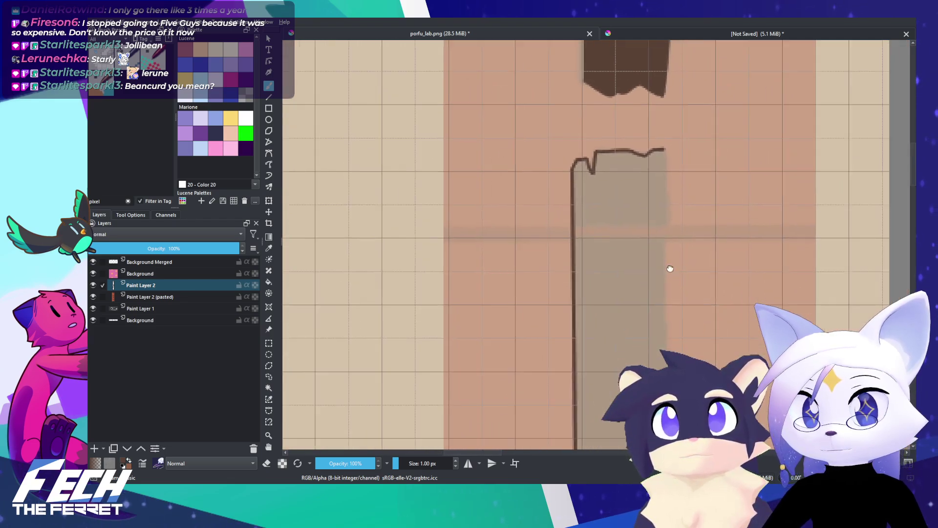
mouse_move(687, 352)
mouse_down()
mouse_move(620, 287)
mouse_move(622, 278)
mouse_up()
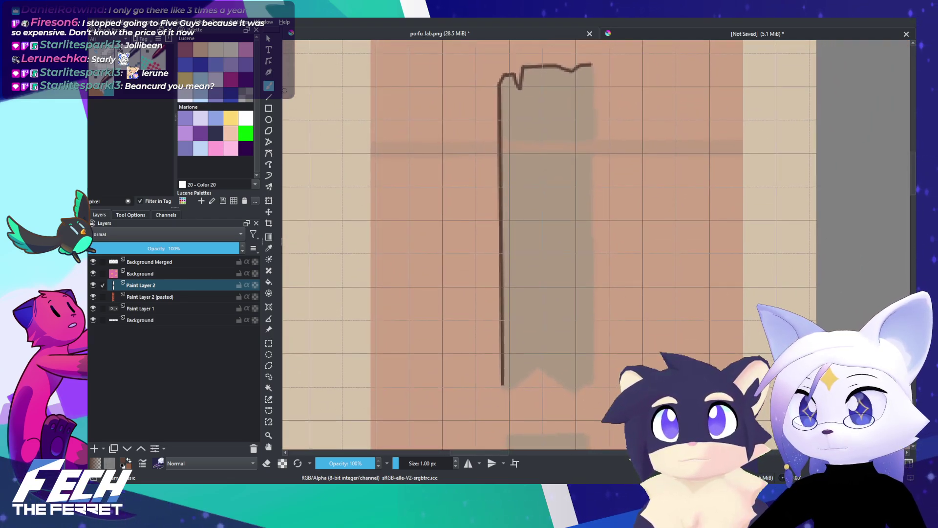
click(268, 96)
mouse_move(591, 65)
mouse_down()
mouse_move(593, 381)
mouse_move(606, 295)
mouse_up()
Step: Trace the zigzag lower edge of the third tape patch in dark brown with the freehand brush, closing its outline
key(b)
drag(589, 413, 610, 313)
scroll(609, 313, up, 2)
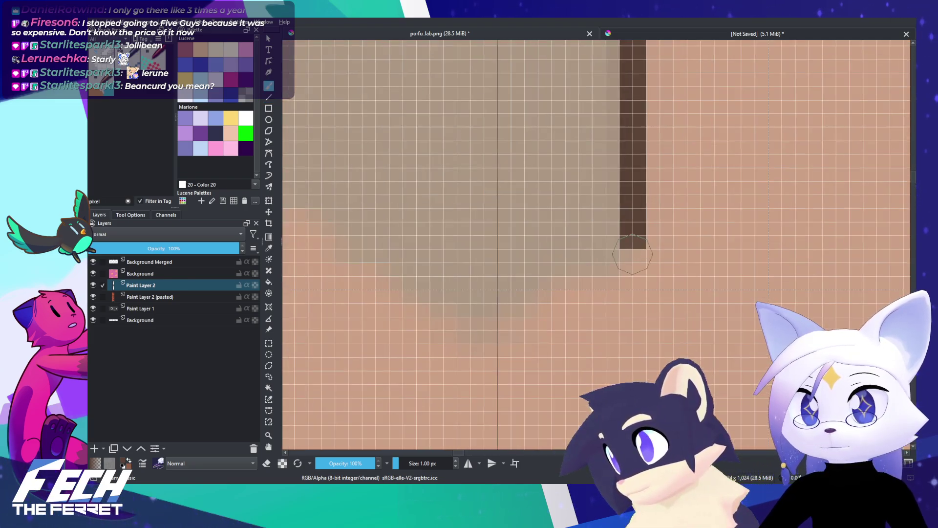
mouse_move(633, 258)
mouse_down()
mouse_move(547, 259)
mouse_move(523, 326)
mouse_up()
scroll(646, 250, up, 1)
scroll(646, 252, down, 2)
scroll(584, 335, down, 3)
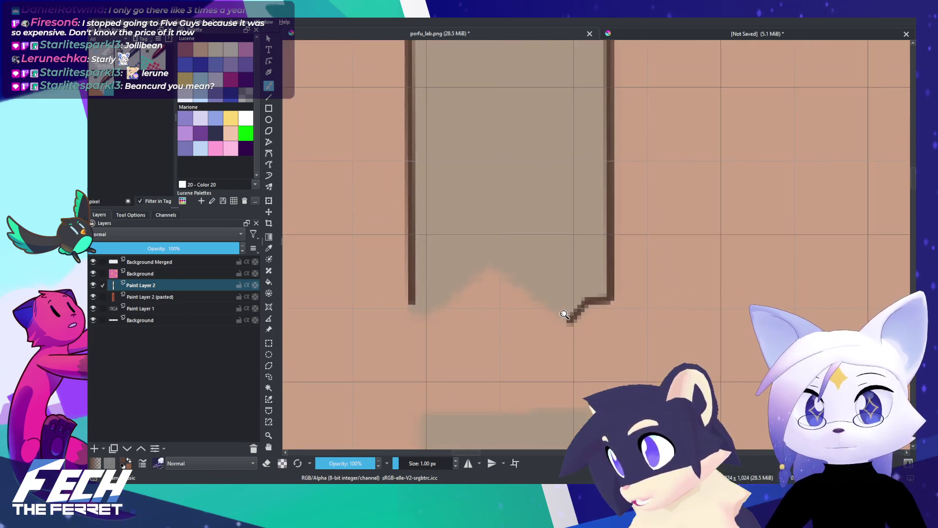
scroll(580, 308, up, 1)
mouse_move(414, 295)
mouse_down()
mouse_move(436, 315)
mouse_move(519, 246)
mouse_move(606, 293)
mouse_up()
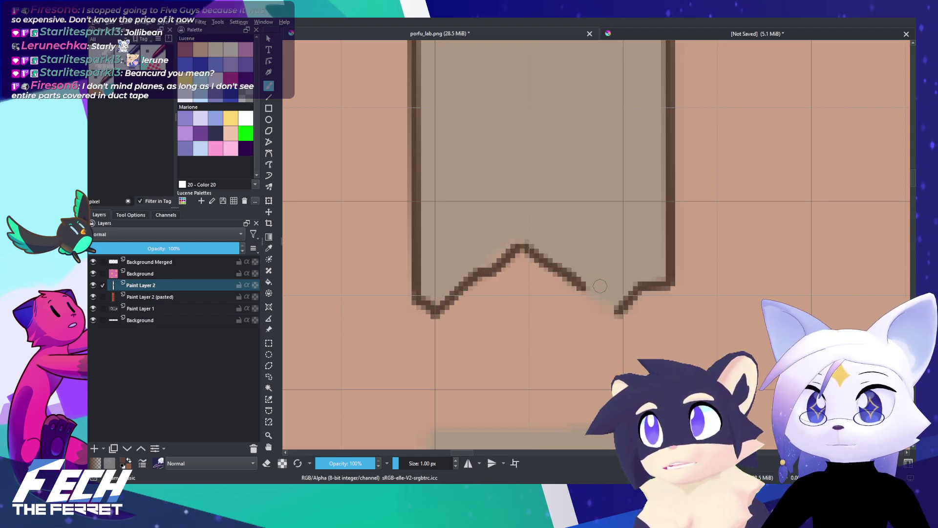
key(ctrl+z)
mouse_move(520, 244)
mouse_down()
mouse_move(582, 286)
mouse_move(639, 309)
mouse_move(644, 280)
mouse_move(564, 350)
mouse_up()
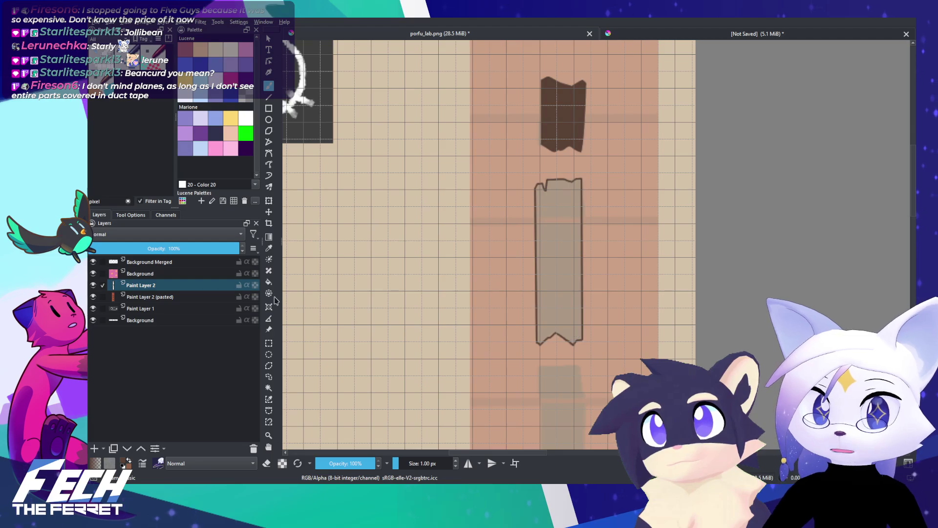
Step: Isolate Paint Layer 2, fill the third tape patch outline with dark brown and show all layers again
alt+click(205, 287)
click(268, 282)
click(555, 262)
alt+click(200, 289)
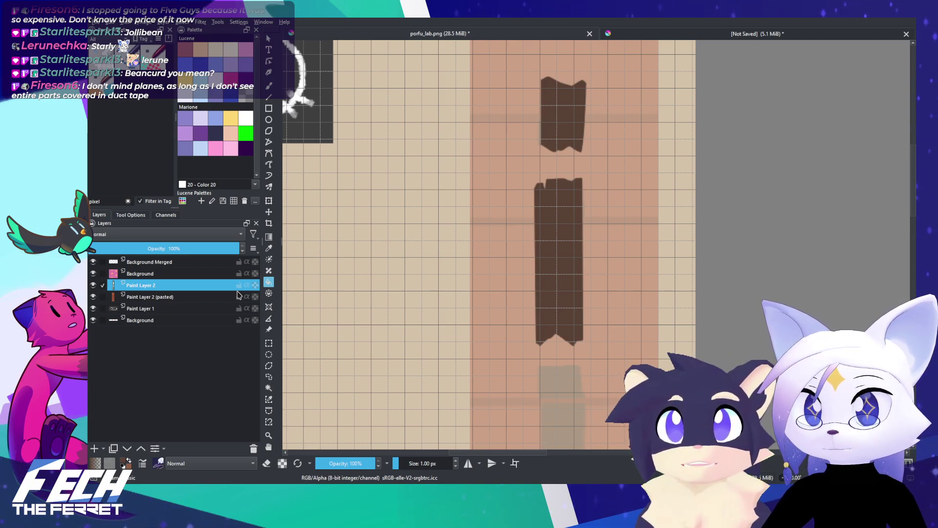
Step: Draw straight dark brown line segments down the left side of the fourth tape patch, bending slightly inward at its middle
drag(612, 380, 612, 237)
scroll(581, 264, up, 3)
drag(609, 303, 623, 270)
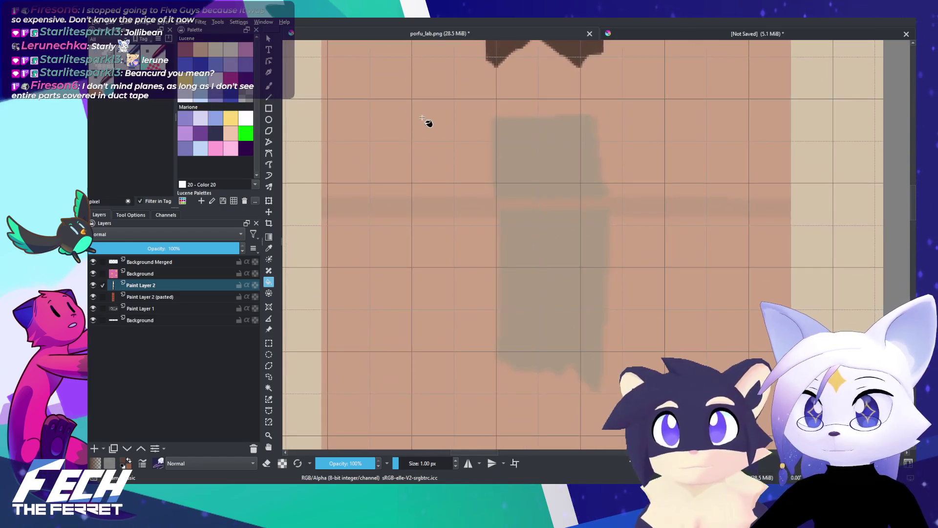
key(b)
drag(618, 169, 621, 182)
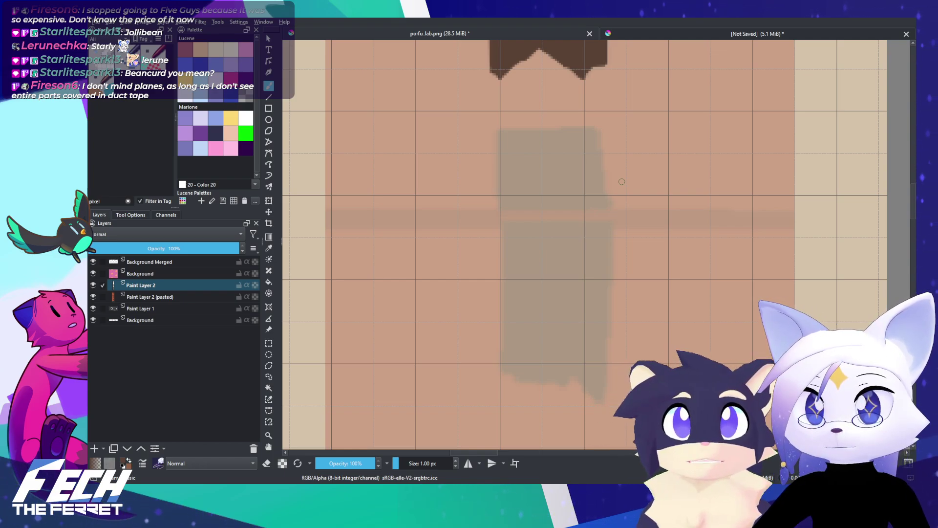
key(v)
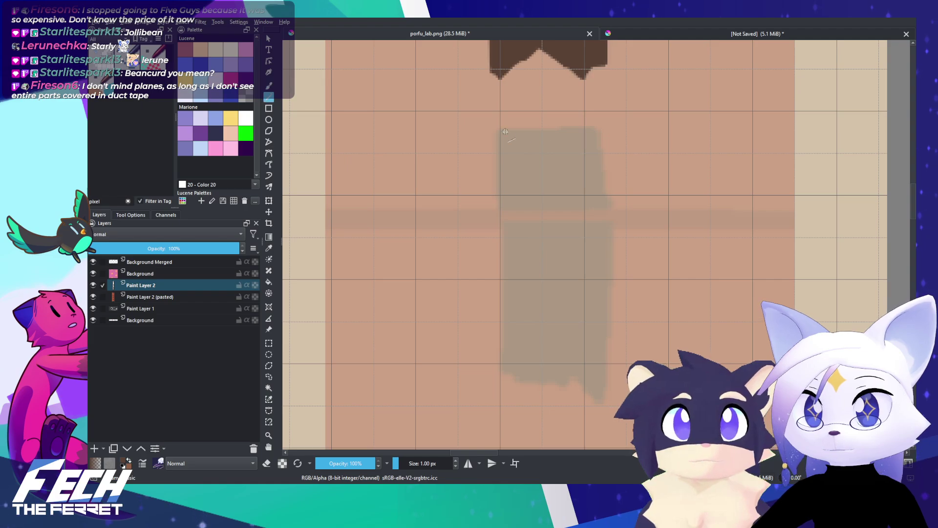
drag(496, 134, 498, 369)
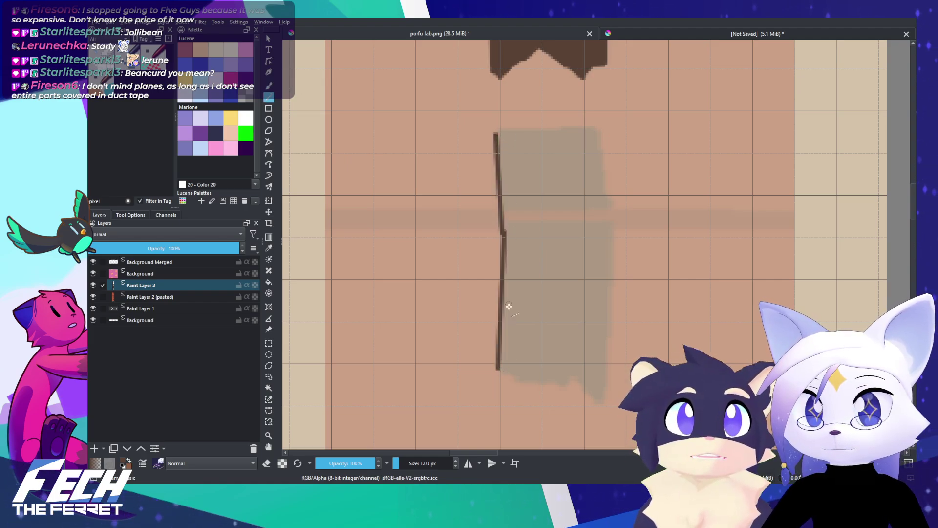
Step: Trace the fourth tape patch's ragged lower edge freehand and its right side with straight dark brown lines
key(b)
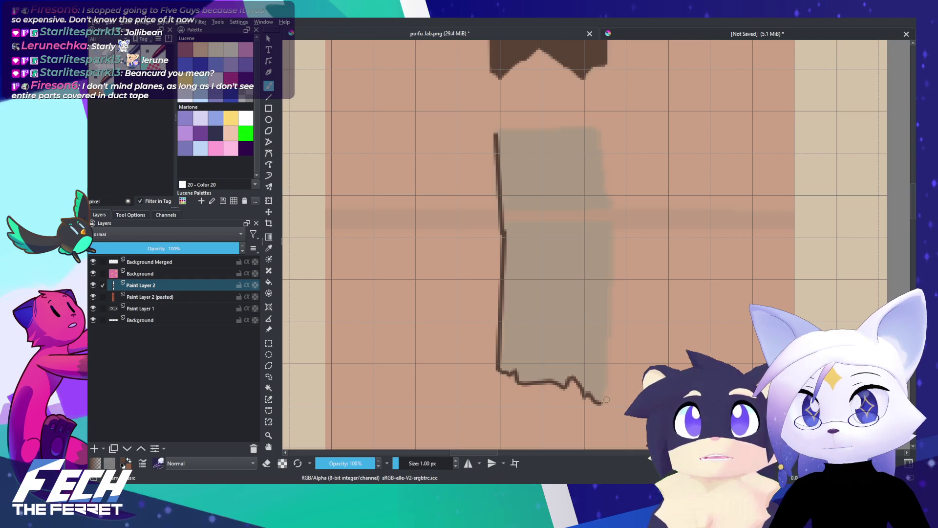
click(268, 96)
drag(612, 224, 604, 392)
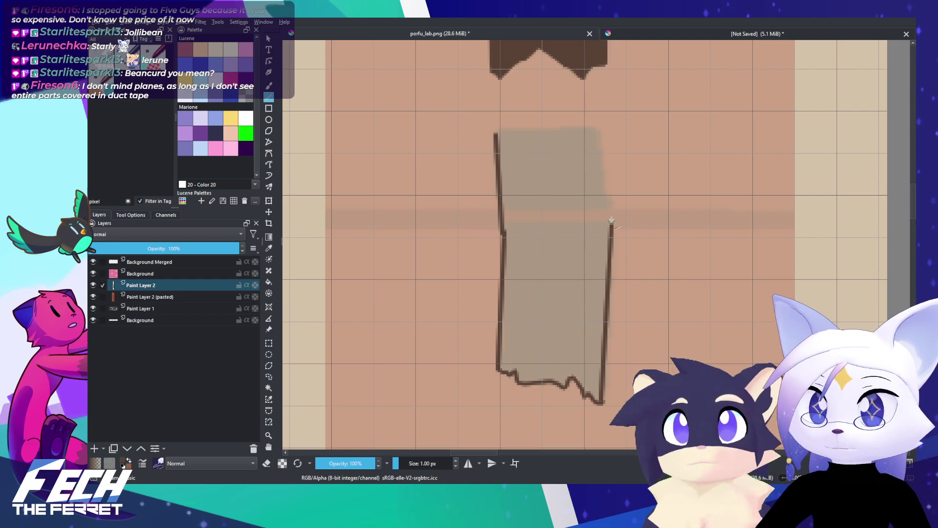
drag(611, 220, 611, 192)
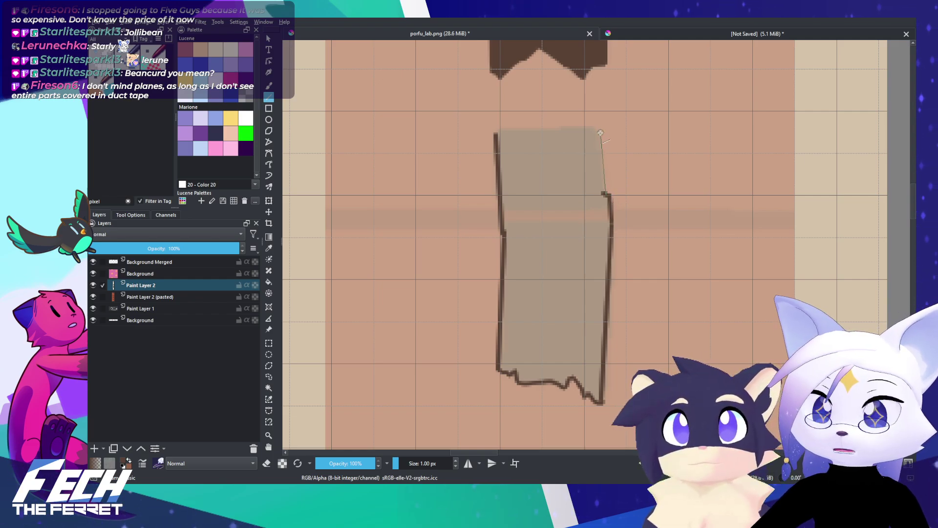
Step: Trace the uneven upper edge of the fourth tape patch in dark brown with the freehand brush, closing its outline
mouse_move(600, 133)
mouse_down()
mouse_move(598, 124)
mouse_move(490, 132)
mouse_move(559, 129)
mouse_up()
key(ctrl+z)
key(b)
key(ctrl+z)
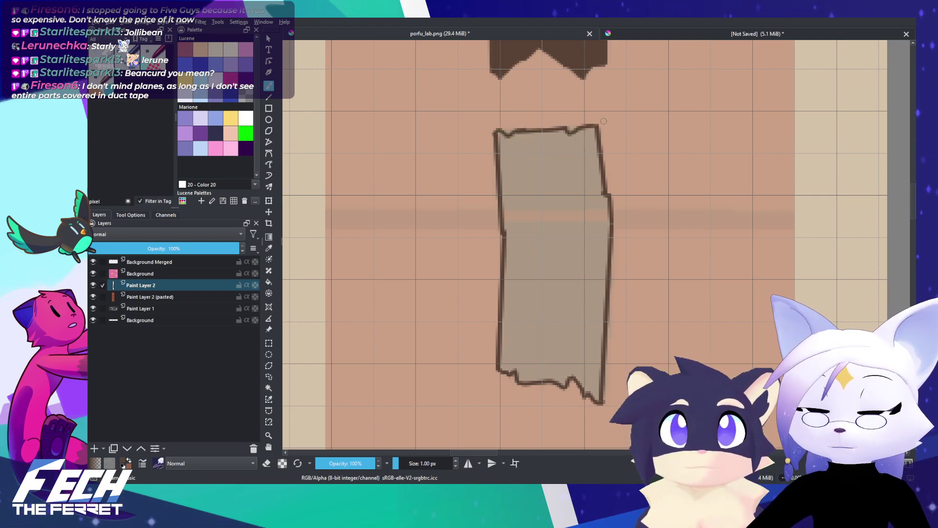
Step: Isolate Paint Layer 2, fill the fourth tape patch outline with dark brown and show all layers again
alt+click(219, 287)
key(f)
click(573, 276)
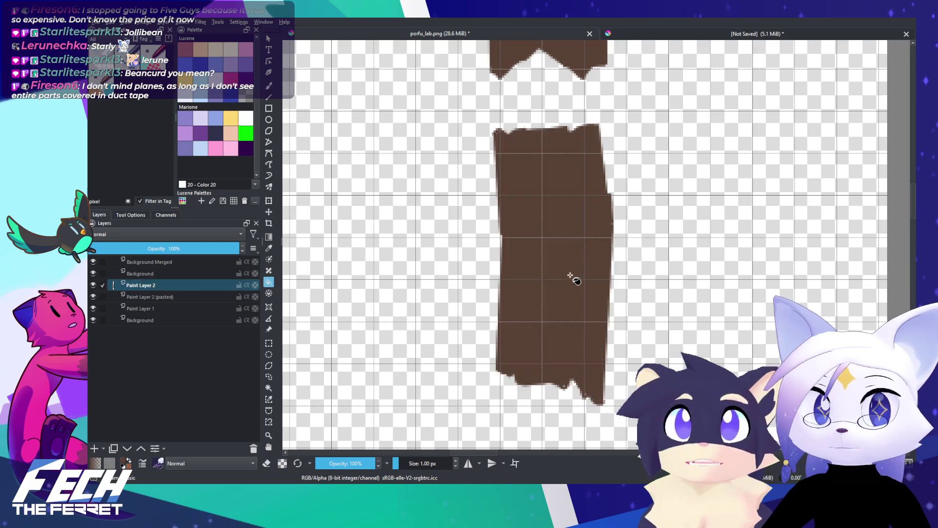
alt+click(210, 286)
Step: Inspect the filled fourth tape patch and the untraced fifth patch at the box's lower edge
mouse_move(684, 254)
mouse_down()
mouse_move(667, 344)
mouse_move(647, 325)
mouse_move(634, 385)
mouse_move(623, 376)
mouse_move(633, 314)
mouse_up()
key(b)
scroll(622, 375, up, 2)
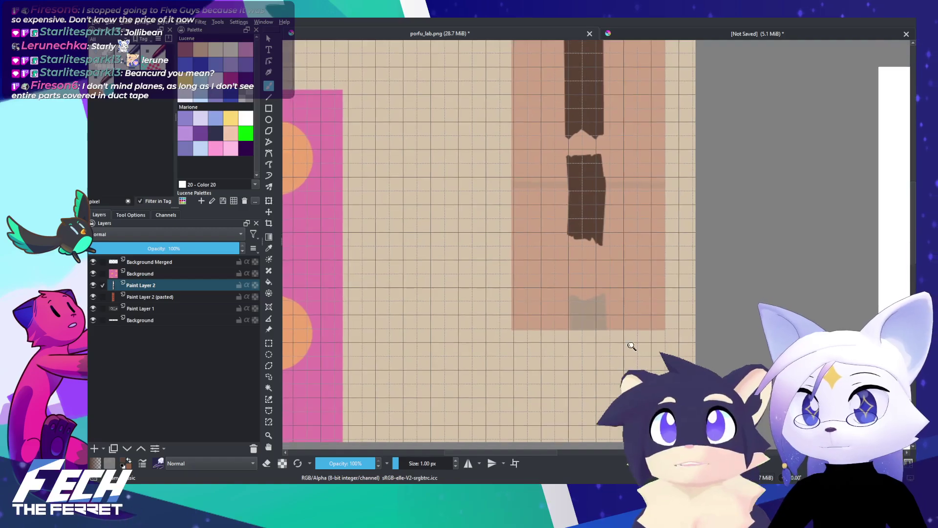
drag(622, 179, 626, 93)
key(e)
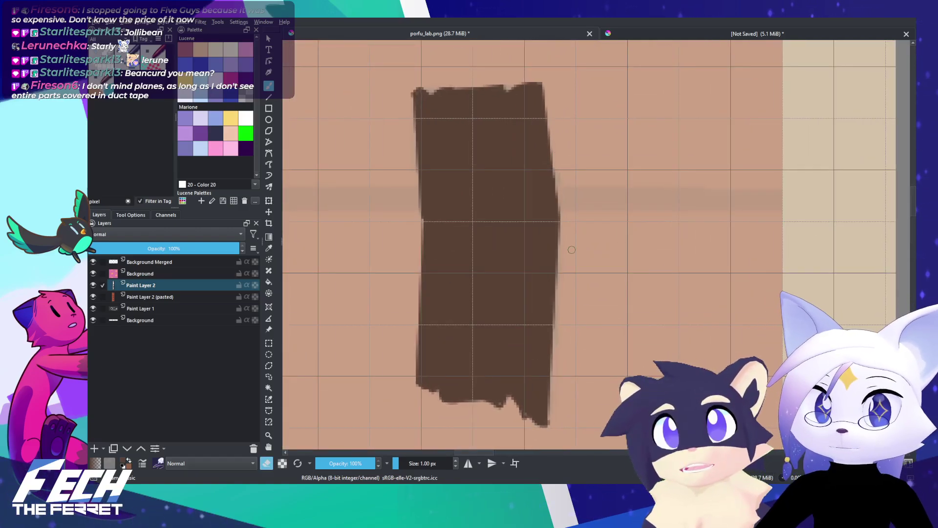
drag(591, 203, 585, 327)
drag(611, 232, 614, 329)
drag(619, 401, 616, 339)
drag(611, 372, 606, 352)
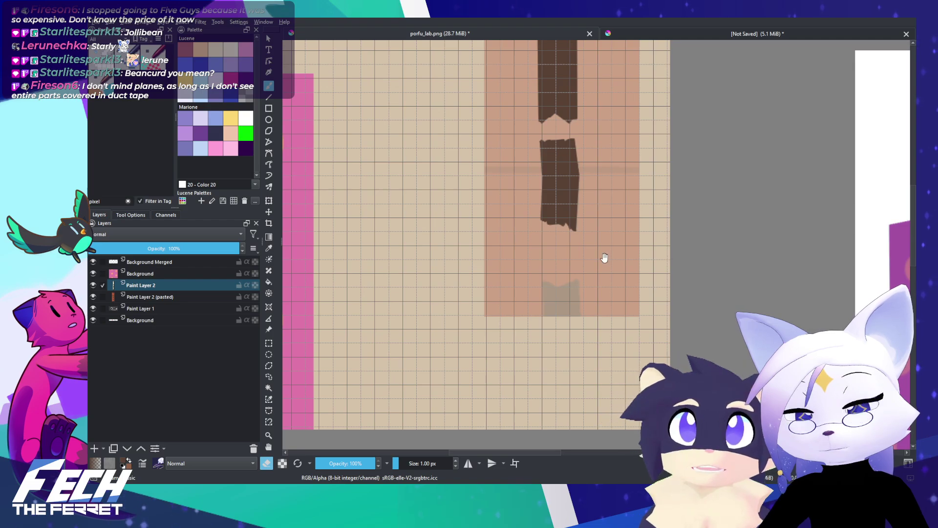
scroll(594, 332, up, 2)
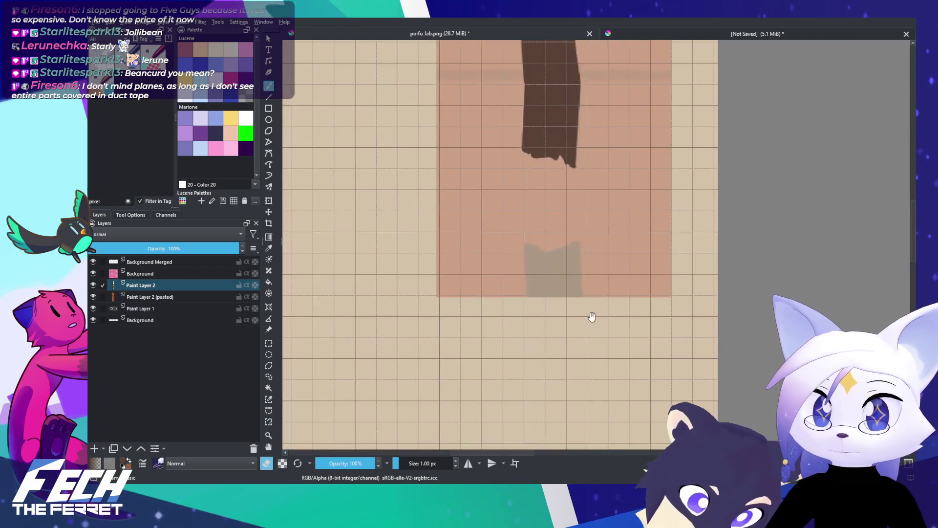
scroll(591, 317, up, 2)
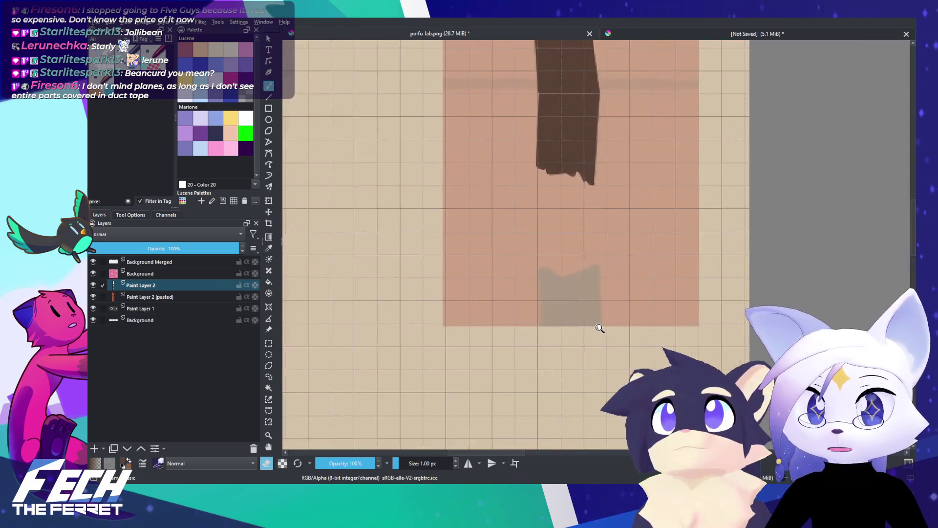
scroll(600, 328, up, 2)
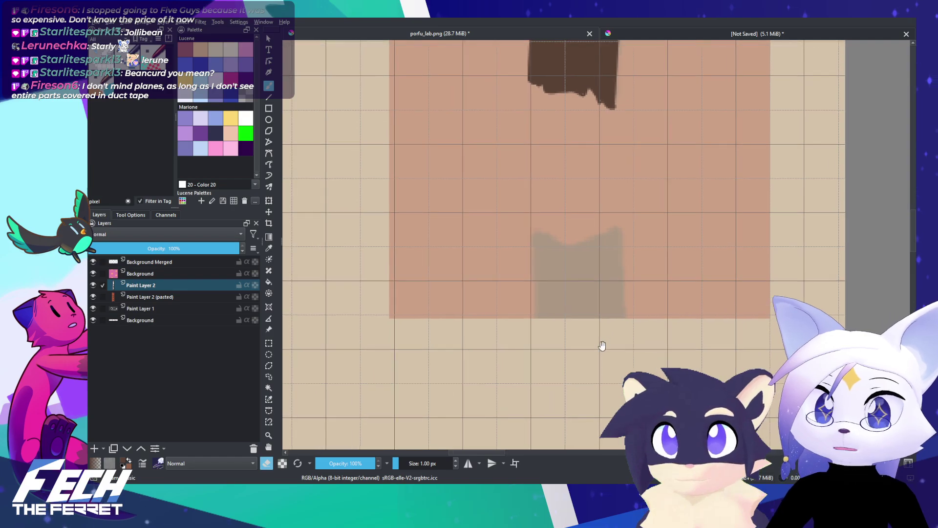
drag(602, 345, 606, 365)
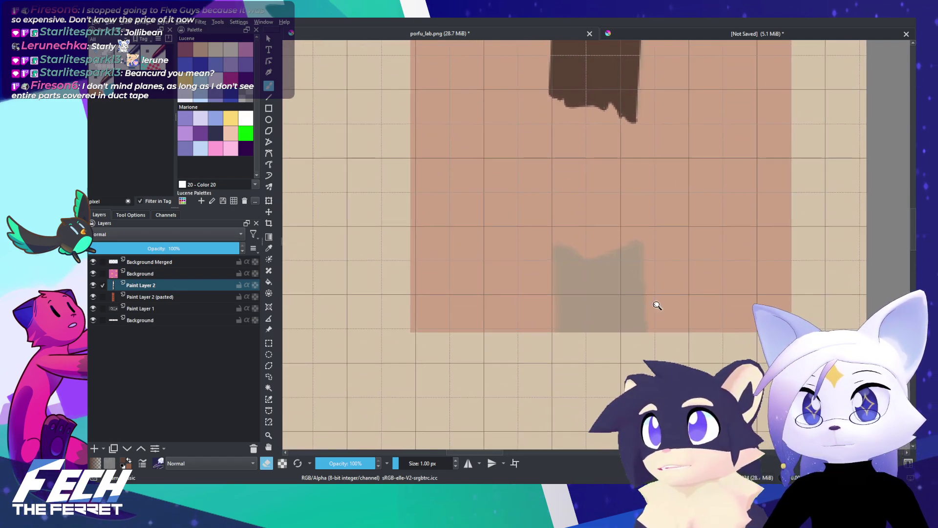
scroll(655, 307, up, 1)
scroll(665, 297, up, 1)
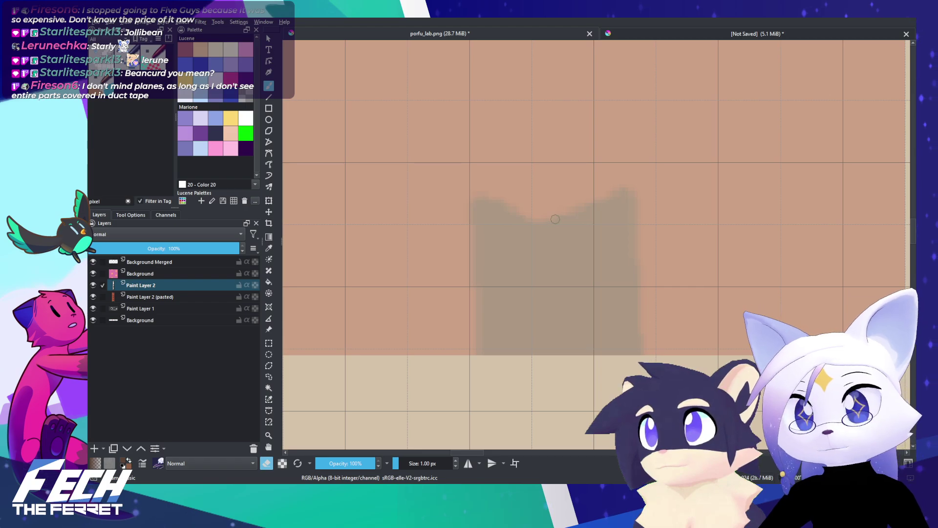
key(e)
Step: Trace the rising right half of the fifth tape patch's notched upper edge in dark brown
drag(532, 227, 630, 191)
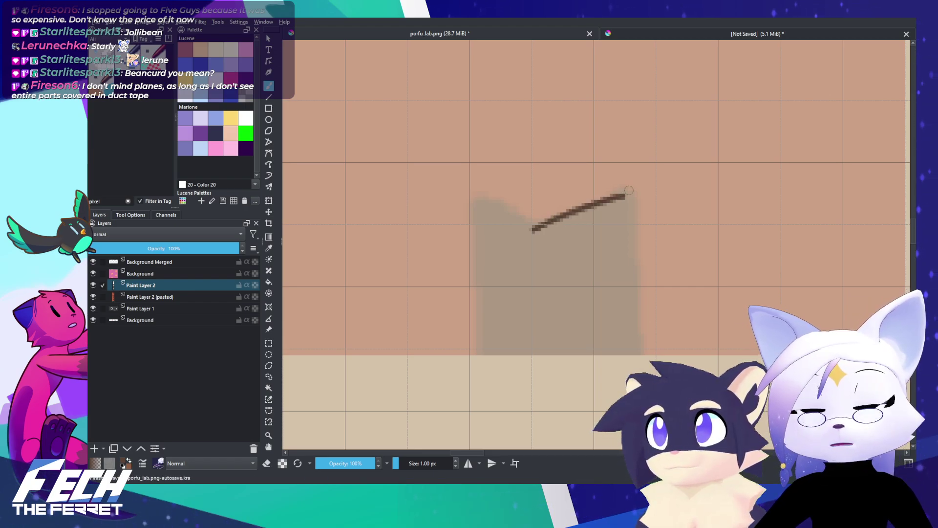
key(ctrl+z)
drag(542, 225, 627, 193)
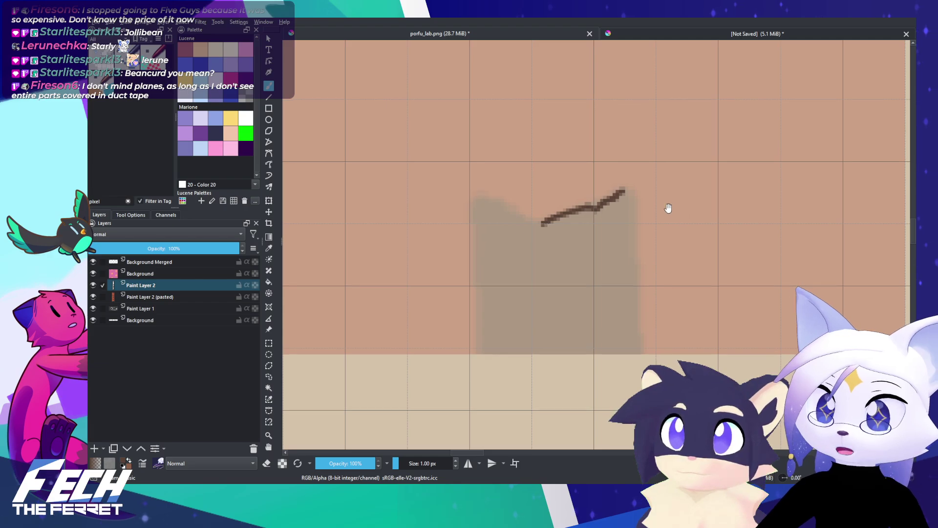
Step: Round off the fifth tape patch's upper right corner and trace its right side down past the box's lower edge
drag(660, 209, 690, 239)
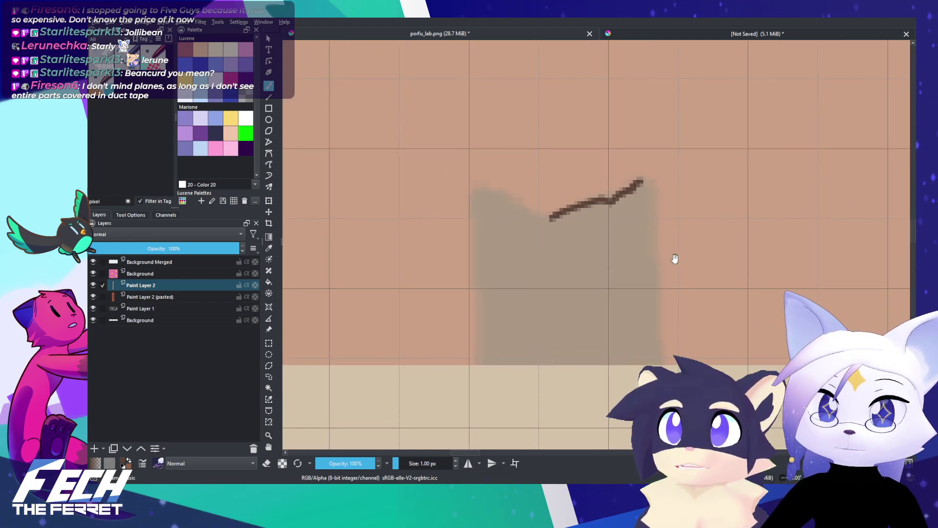
mouse_move(673, 270)
mouse_down()
mouse_move(678, 278)
mouse_move(679, 258)
mouse_up()
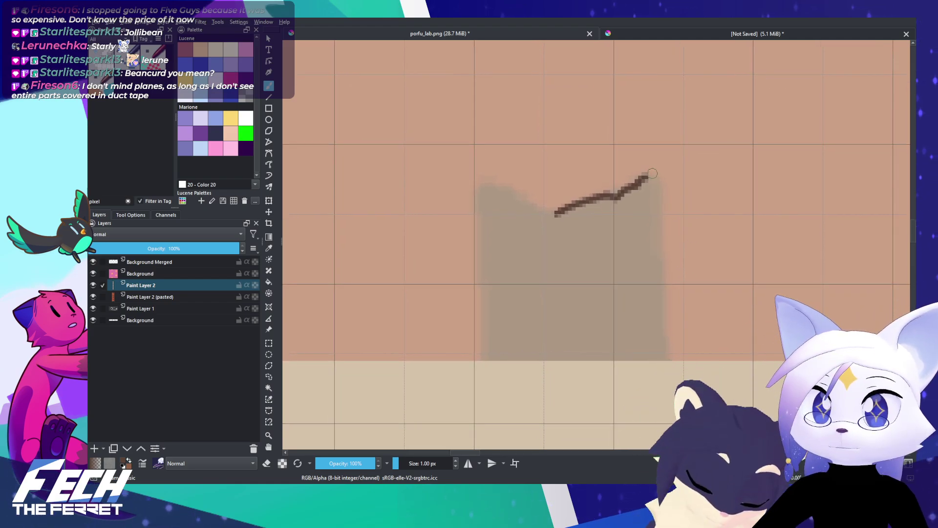
mouse_move(643, 174)
mouse_down()
mouse_move(662, 191)
mouse_move(653, 183)
mouse_move(665, 352)
mouse_up()
key(ctrl+z)
key(ctrl+z)
drag(660, 186, 669, 370)
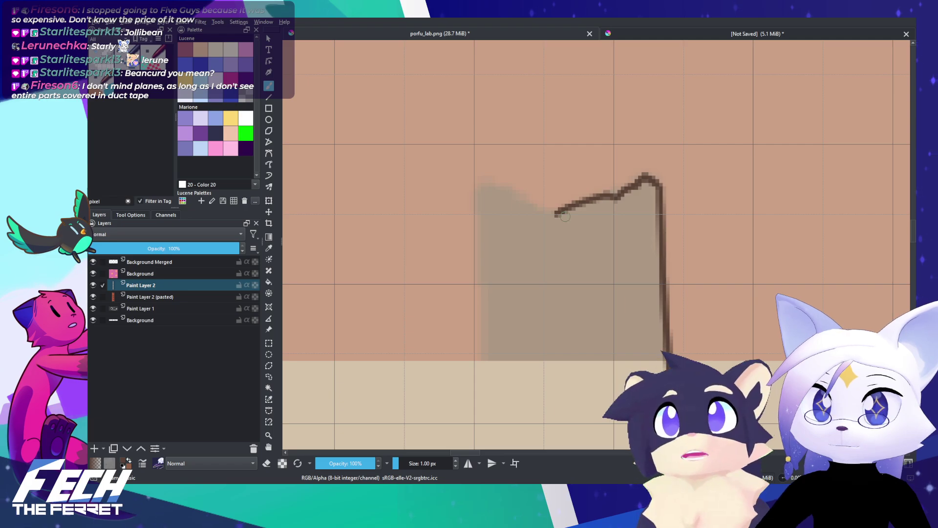
Step: Trace the left half of the fifth tape patch's notched upper edge and its left side down past the box's lower edge
mouse_move(553, 216)
mouse_down()
mouse_move(493, 186)
mouse_move(557, 212)
mouse_up()
key(ctrl+z)
key(ctrl+z)
key(ctrl+z)
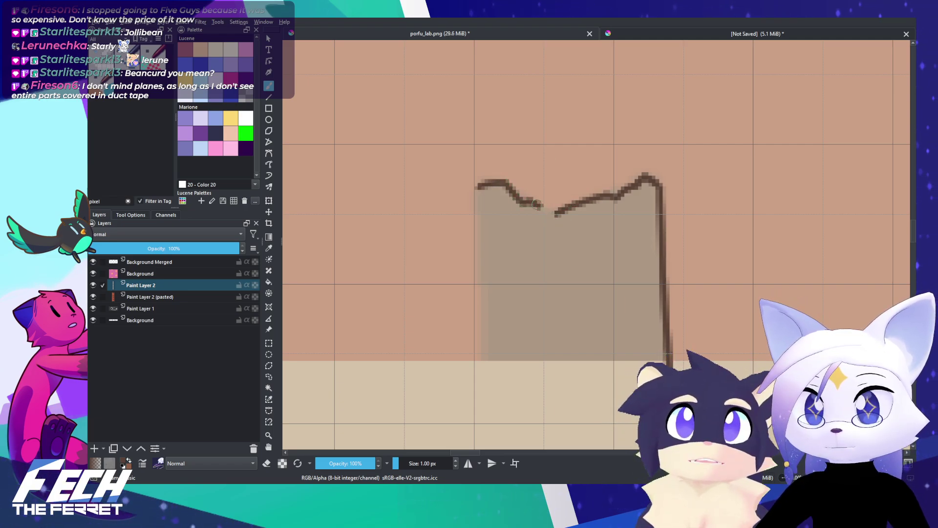
drag(478, 184, 557, 214)
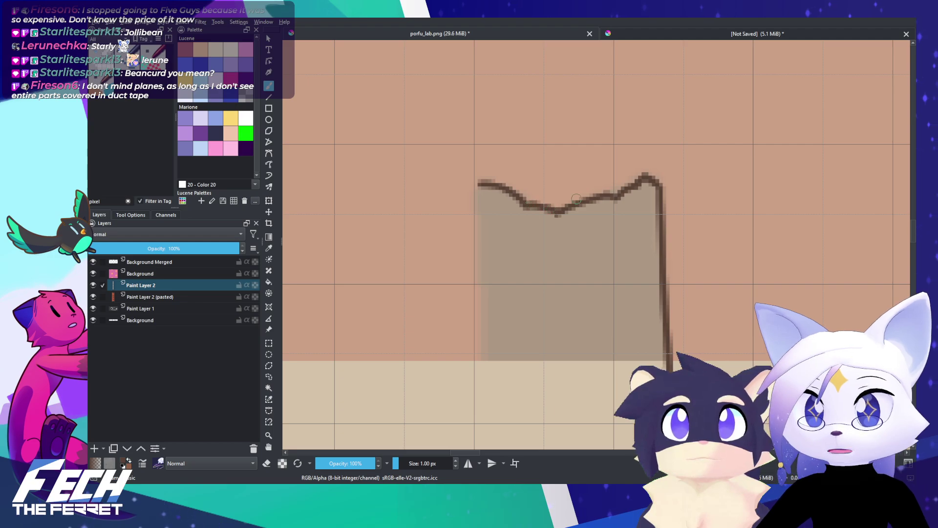
key(ctrl+z)
mouse_move(481, 183)
mouse_down()
mouse_move(543, 217)
mouse_move(561, 209)
mouse_up()
drag(480, 190, 481, 398)
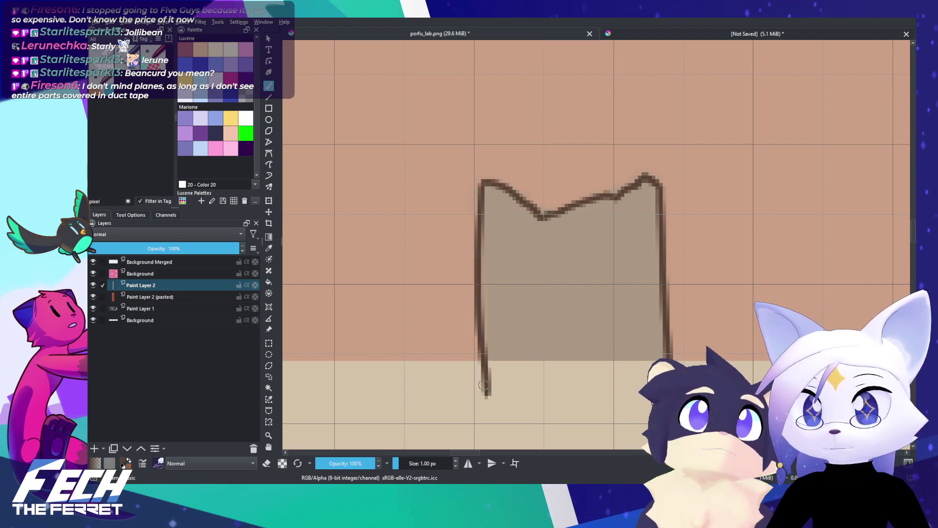
Step: Redo the fifth tape patch's left side as a dark brown line from its upper corner down past the box's lower edge
key(ctrl+z)
drag(480, 183, 481, 388)
key(ctrl+z)
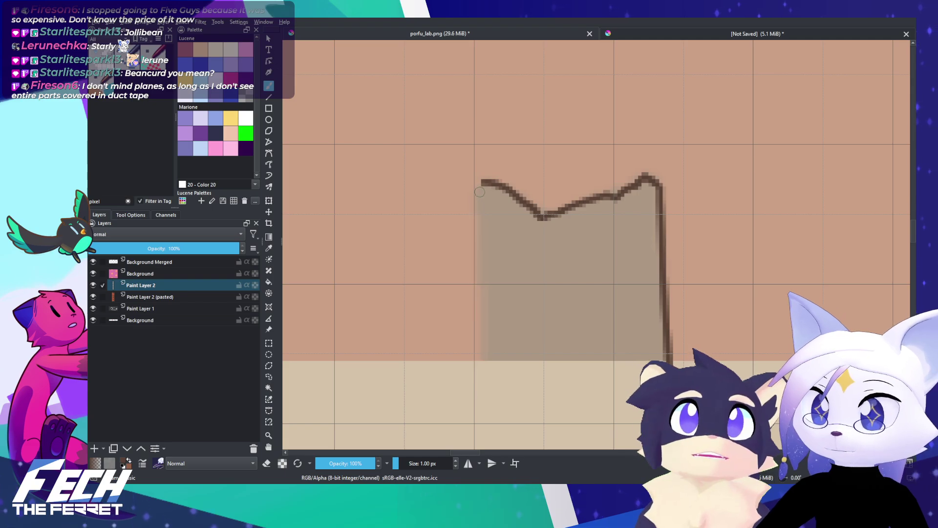
drag(482, 183, 486, 397)
Step: Close the fifth tape patch's outline below the box's lower edge and fill it with dark brown on the isolated layer
scroll(608, 348, down, 2)
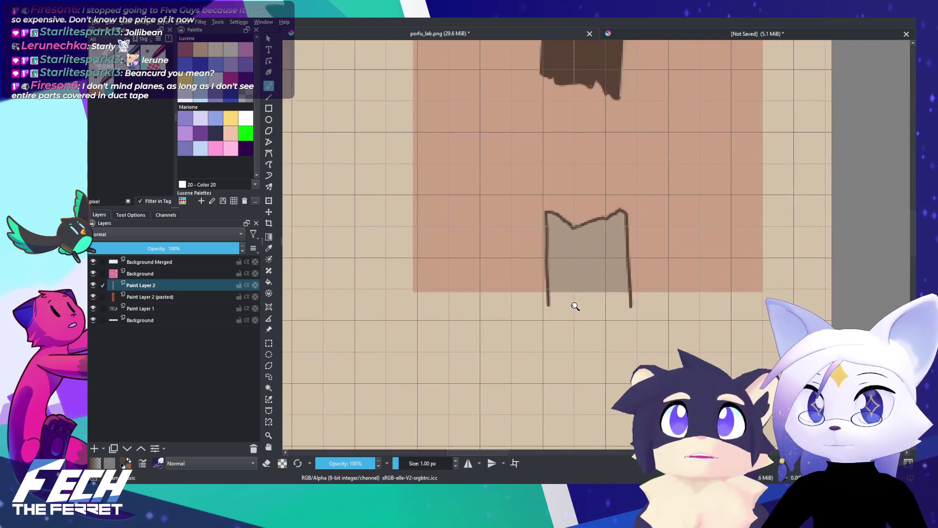
scroll(573, 306, up, 2)
drag(519, 307, 679, 302)
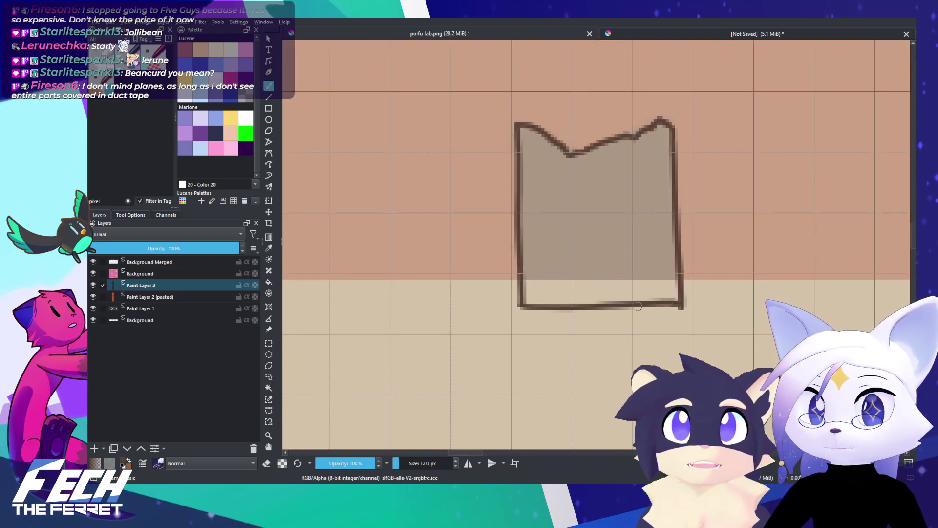
alt+click(191, 285)
click(268, 282)
click(574, 266)
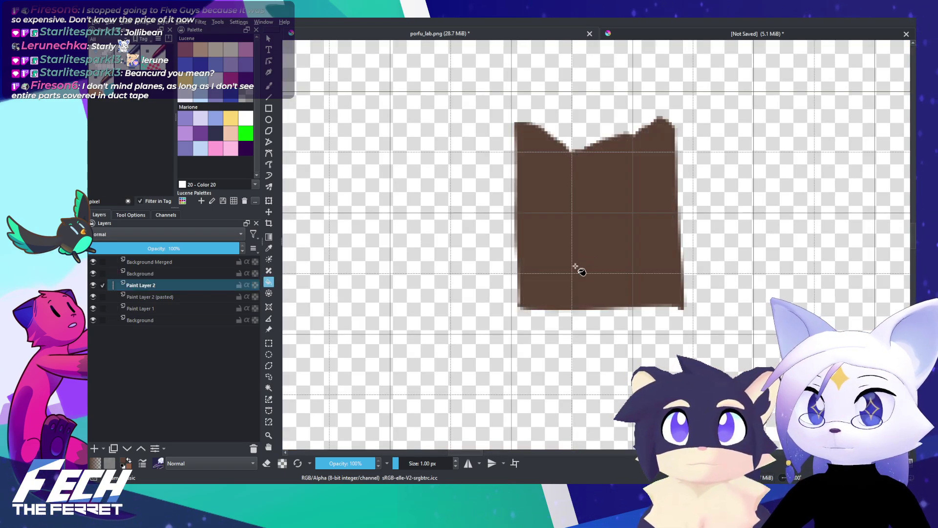
alt+click(211, 287)
Step: Isolate the pasted concept layer to sample the box's brick red, and return to the tape layer with all layers shown
scroll(684, 301, down, 4)
drag(689, 277, 650, 329)
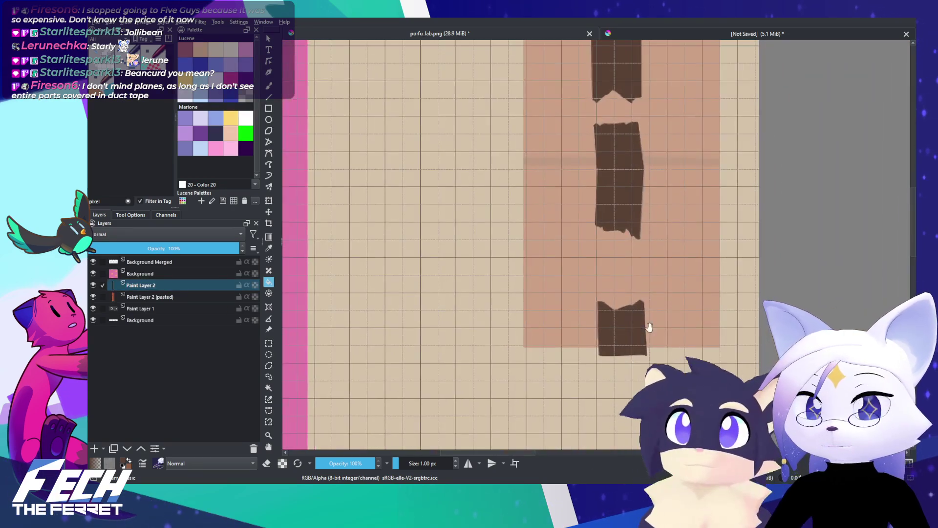
scroll(650, 329, down, 2)
drag(643, 365, 640, 368)
scroll(640, 368, down, 2)
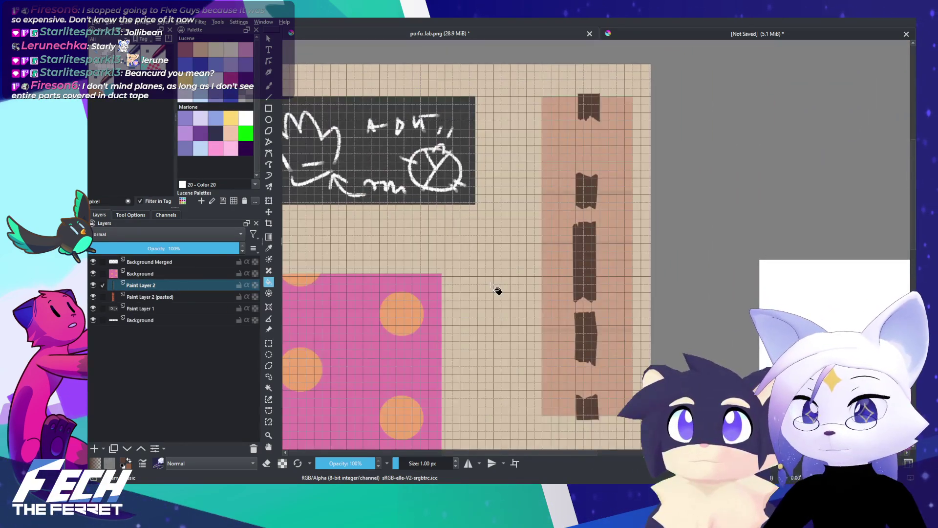
alt+click(184, 288)
key(b)
alt+click(181, 298)
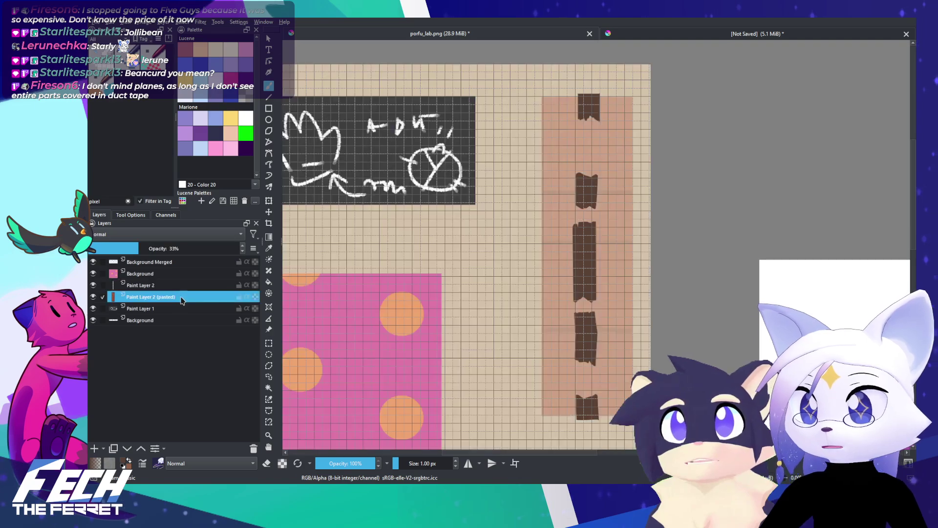
alt+click(191, 300)
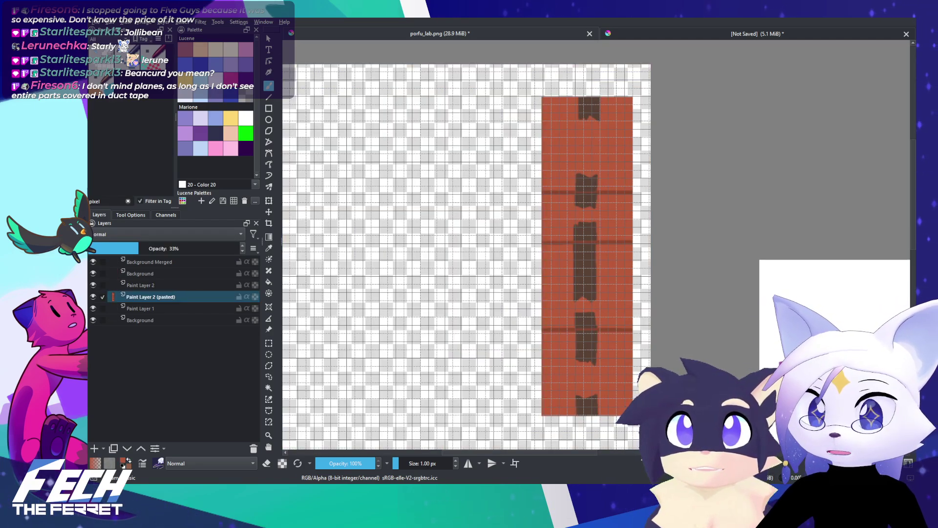
alt+click(190, 286)
alt+click(196, 287)
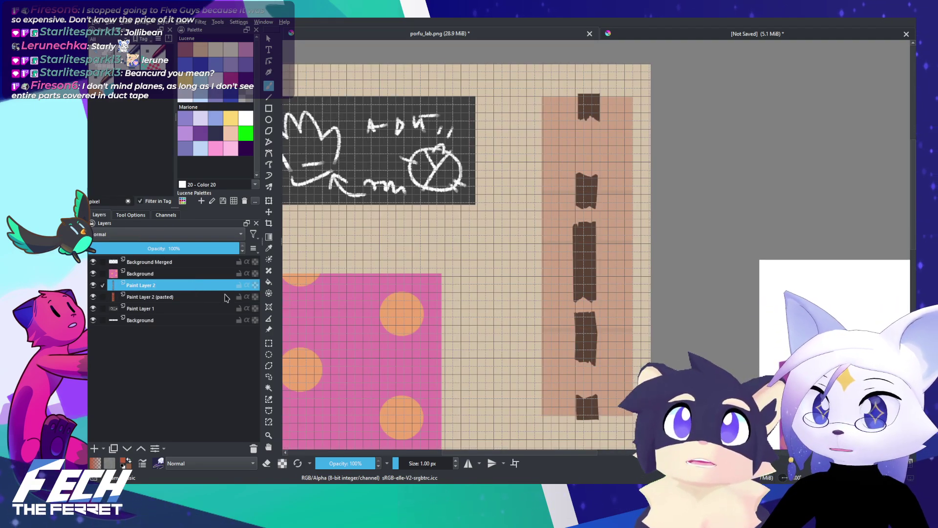
Step: Add a new paint layer beneath the tape layer and outline the whole box strip with a brick-red rectangle
mouse_move(649, 288)
mouse_down()
mouse_move(614, 256)
mouse_move(610, 266)
mouse_up()
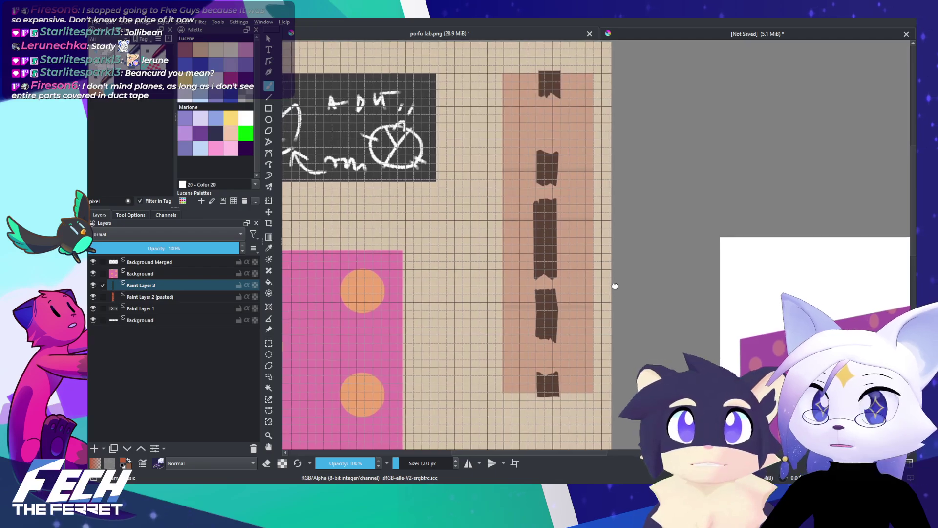
key(Insert)
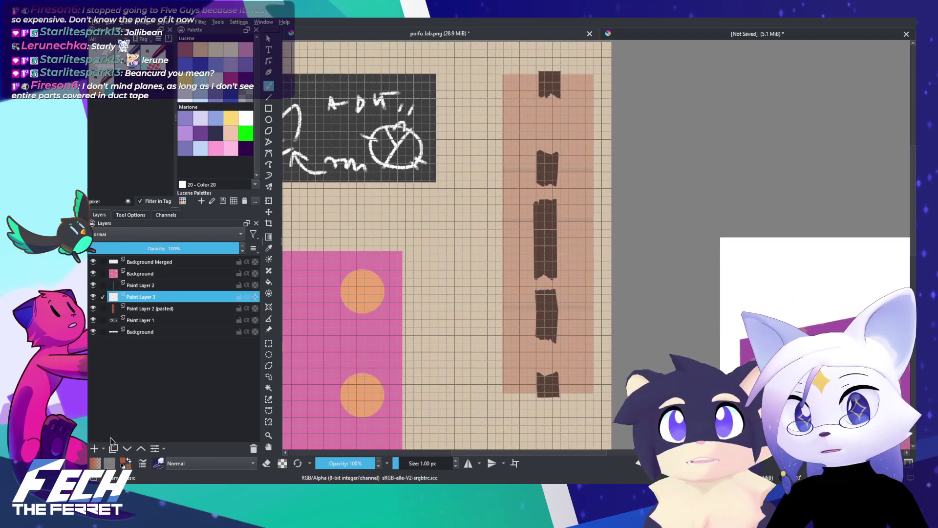
click(269, 108)
drag(582, 163, 547, 99)
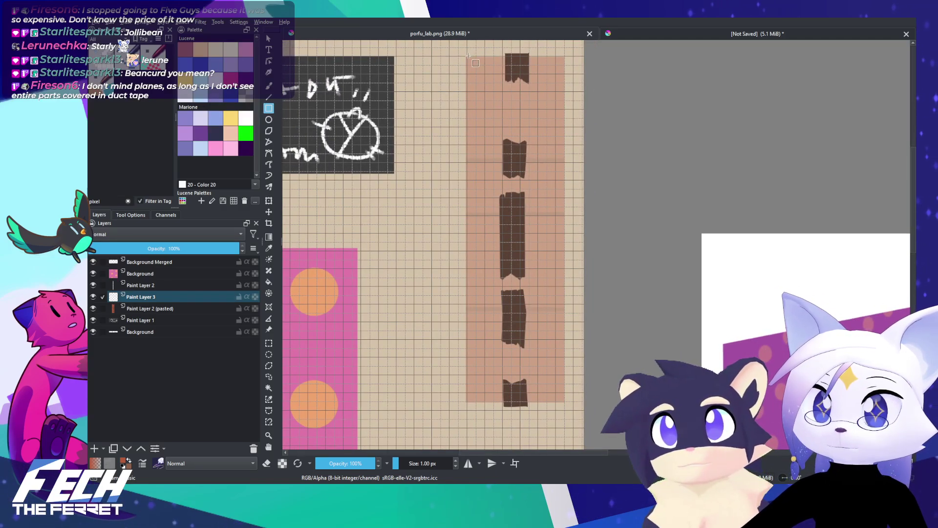
drag(467, 55, 565, 401)
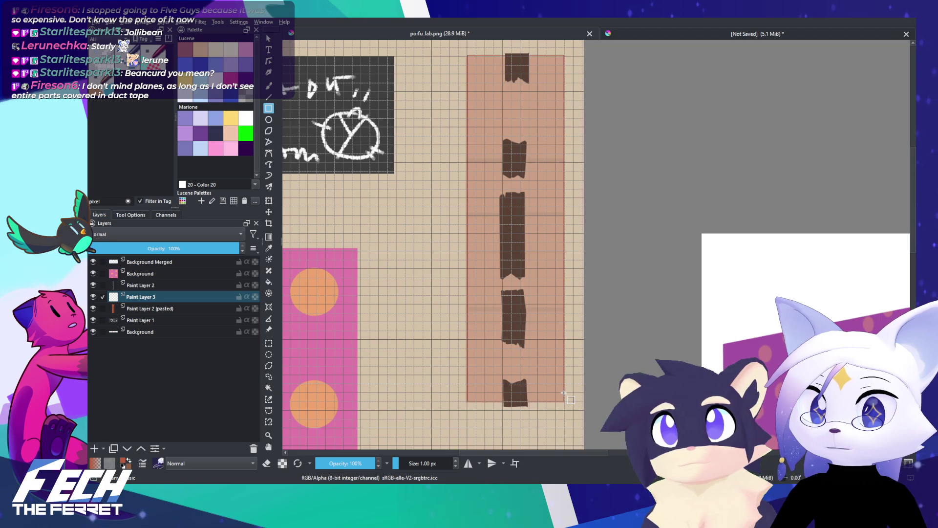
Step: Fill the box rectangle with brick red on its isolated layer and show all layers again
alt+click(187, 296)
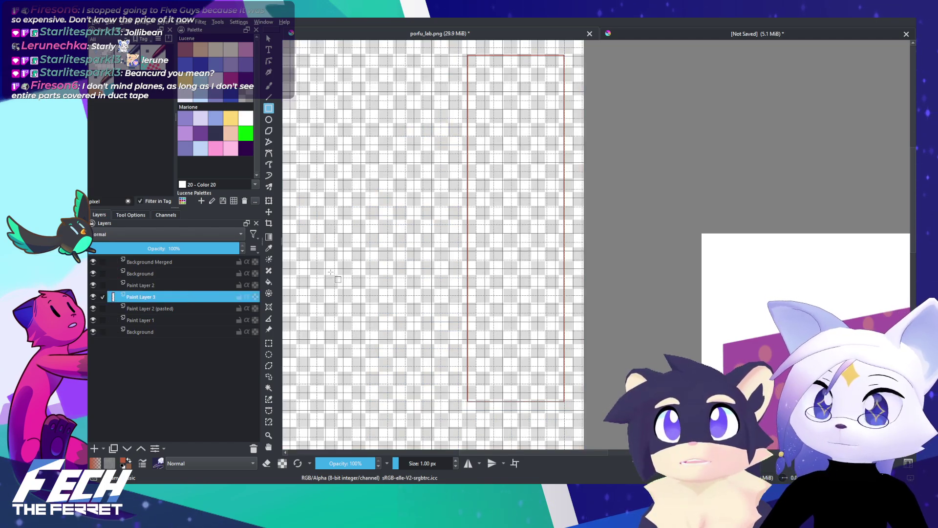
key(f)
click(486, 331)
alt+click(190, 298)
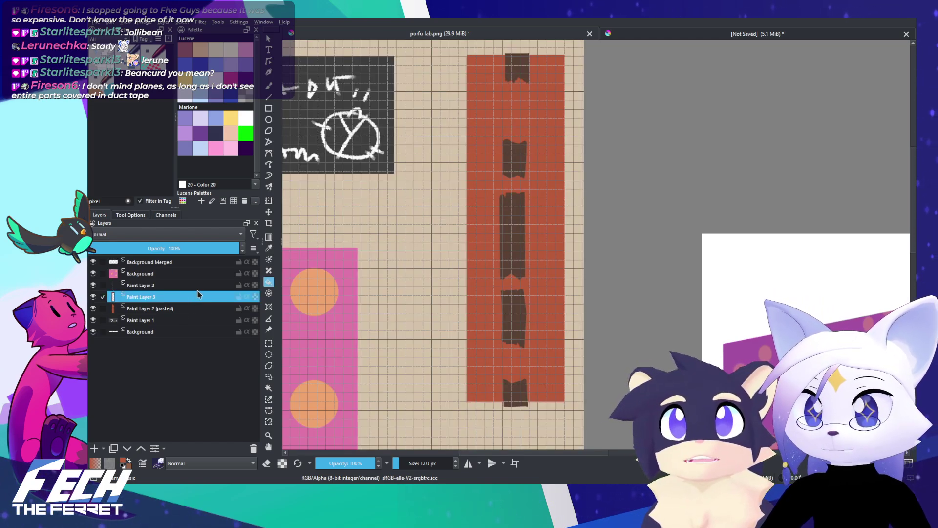
Step: Check the tape, box colour and pasted concept layers by isolating them one at a time
click(198, 286)
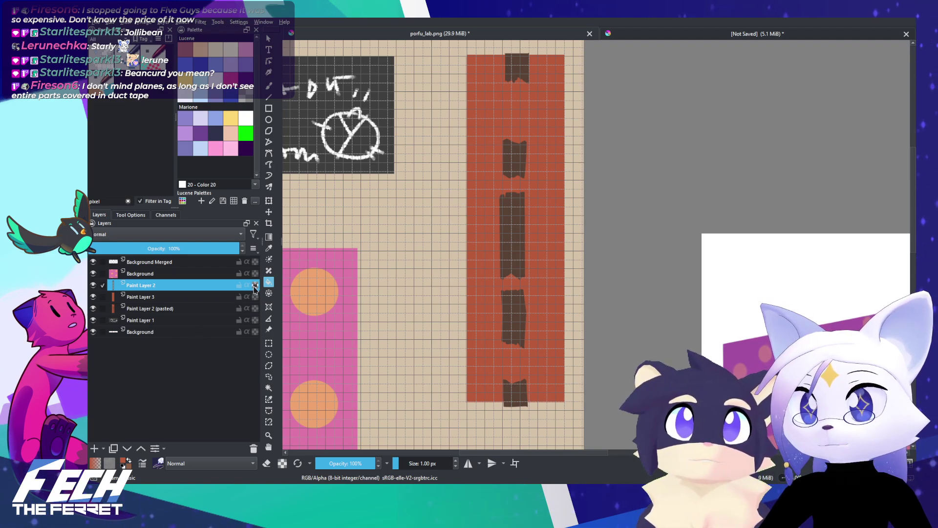
alt+click(177, 308)
alt+click(177, 312)
alt+click(186, 299)
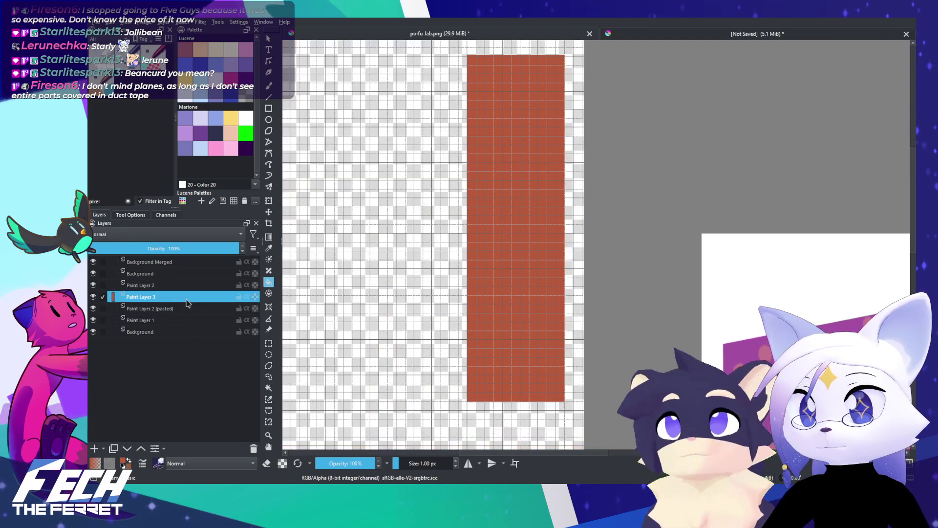
alt+click(192, 293)
alt+click(192, 288)
alt+click(192, 289)
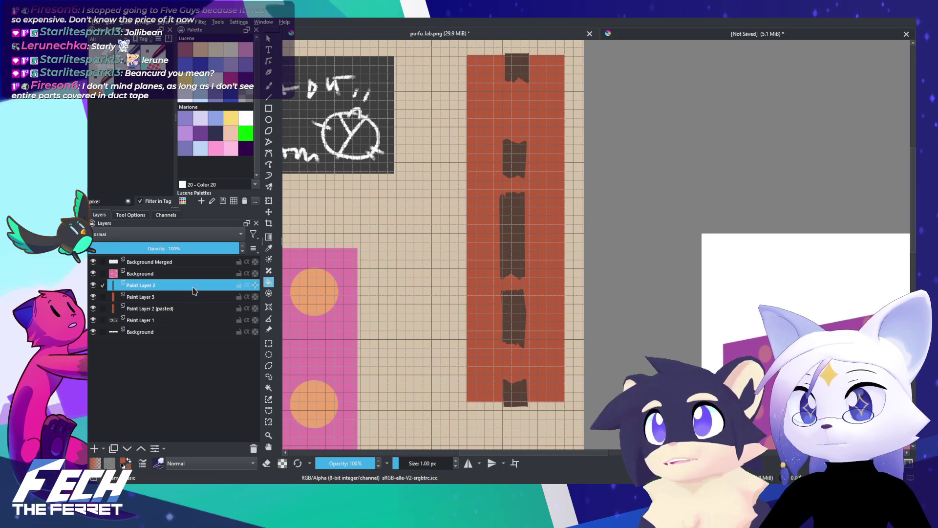
alt+click(193, 288)
alt+click(195, 289)
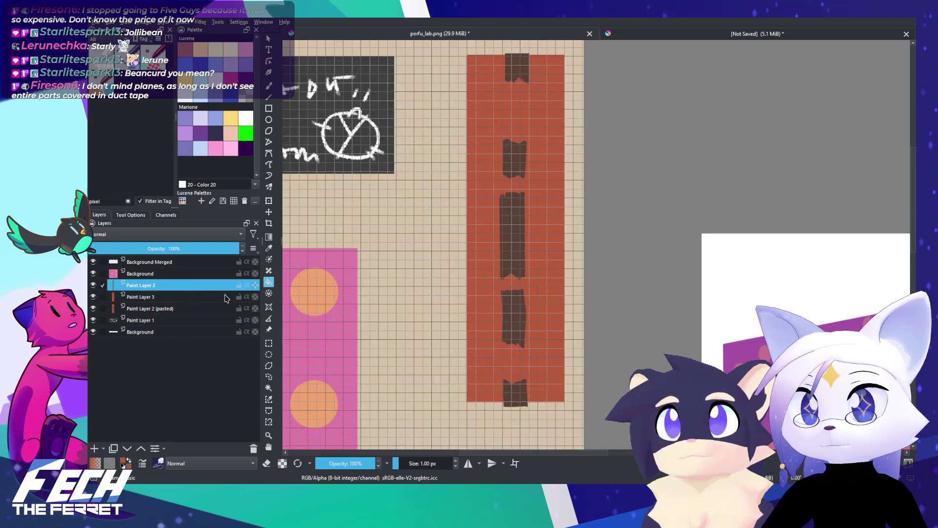
Step: Group the tape and box colour layers with the tape clipped by Inherit Alpha, and merge the group into one layer
ctrl+click(225, 297)
key(ctrl+g)
click(234, 299)
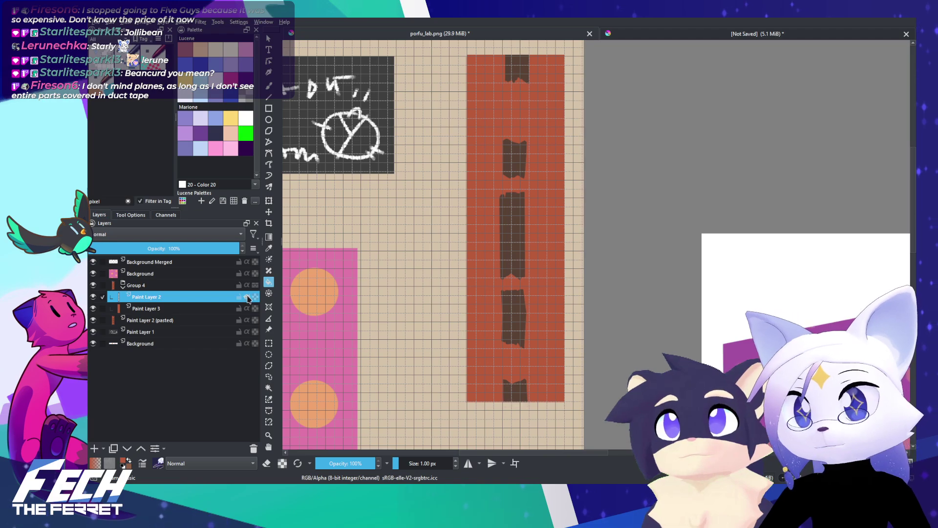
click(193, 287)
key(ctrl+e)
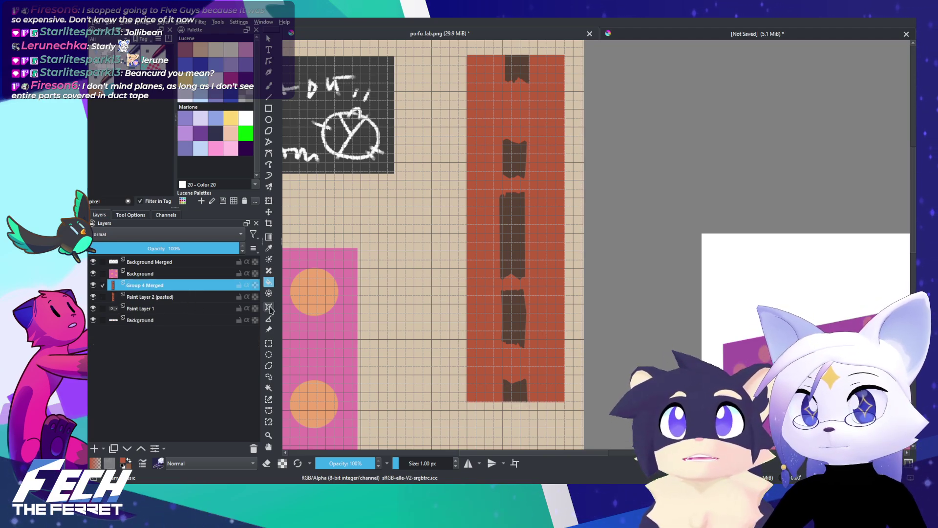
Step: Sample a colour from the cardboard boxes in the room concept image for the brush and return to the texture sheet
scroll(681, 306, down, 3)
drag(800, 425, 562, 280)
scroll(562, 280, up, 3)
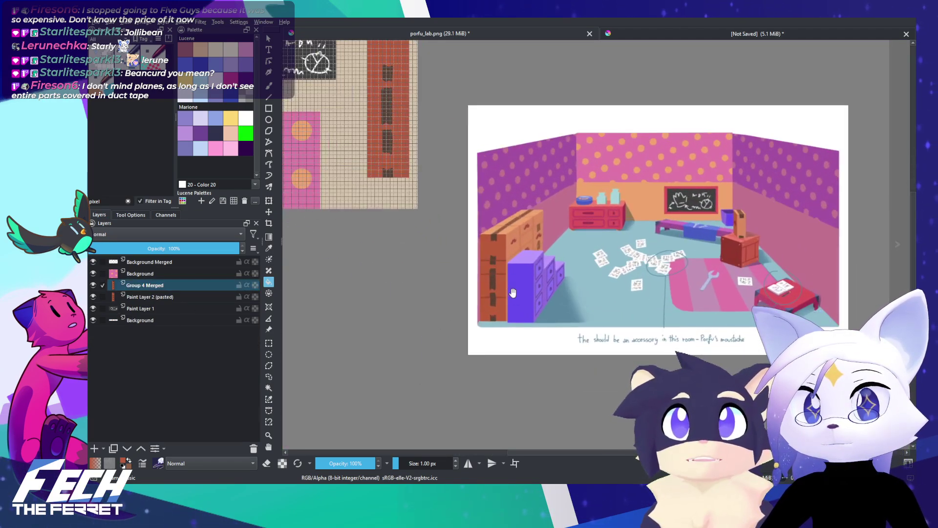
key(b)
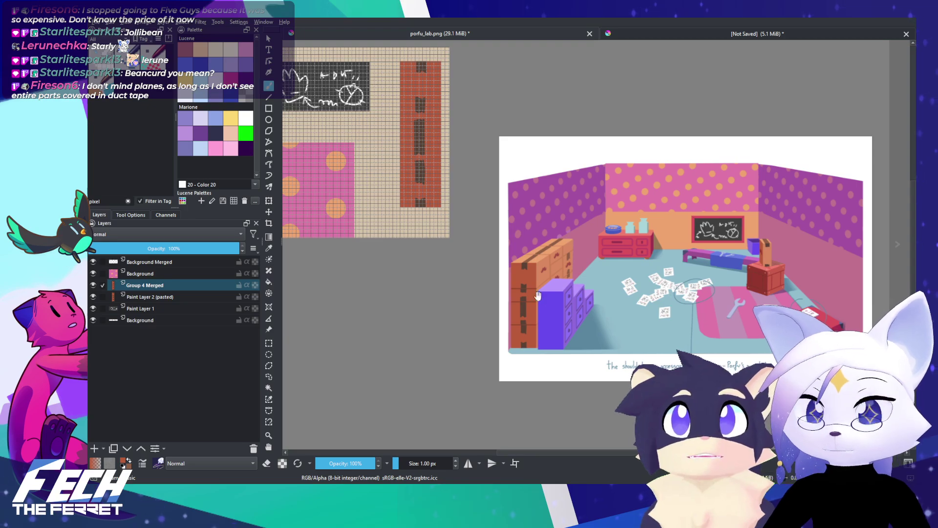
scroll(582, 313, up, 5)
drag(582, 313, 502, 306)
ctrl+click(529, 235)
scroll(594, 268, down, 3)
drag(413, 281, 577, 403)
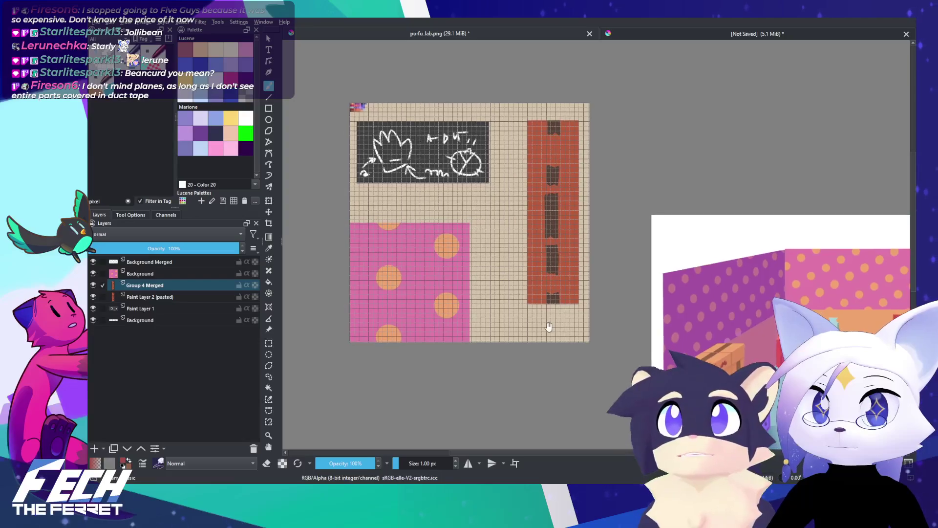
Step: Turn on horizontal mirror painting for the blank area between the chalkboard and the polka-dot panel
click(468, 463)
drag(470, 68, 556, 228)
scroll(411, 148, up, 1)
scroll(411, 148, up, 4)
Step: Draw a mirrored dark red mustache outline in the blank area below the chalkboard, closing it at the centre
mouse_move(515, 160)
mouse_down()
mouse_move(552, 148)
mouse_move(680, 182)
mouse_move(563, 189)
mouse_up()
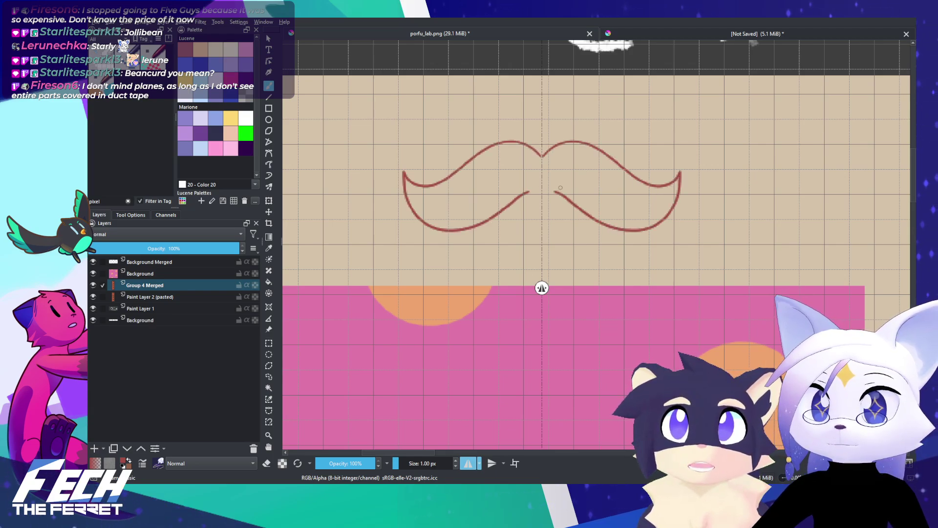
key(ctrl+z)
mouse_move(541, 154)
mouse_down()
mouse_move(600, 161)
mouse_move(666, 215)
mouse_move(546, 229)
mouse_up()
key(ctrl+z)
mouse_move(542, 149)
mouse_down()
mouse_move(569, 151)
mouse_move(663, 211)
mouse_move(543, 230)
mouse_up()
Step: Fill the mustache outline with dark red
key(f)
click(502, 198)
drag(613, 237, 390, 310)
drag(475, 317, 465, 353)
scroll(450, 329, up, 3)
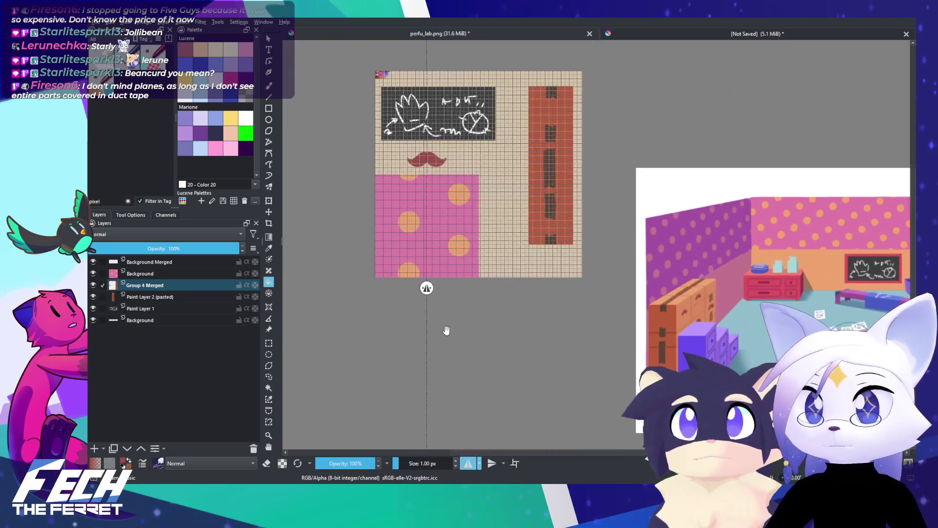
Step: Undo the mustache's fill and outline strokes to clear the area for a new drawing
drag(448, 298, 496, 274)
drag(455, 234, 519, 375)
mouse_move(458, 254)
mouse_down()
mouse_move(541, 168)
mouse_move(540, 227)
mouse_up()
key(ctrl+z)
key(ctrl+z)
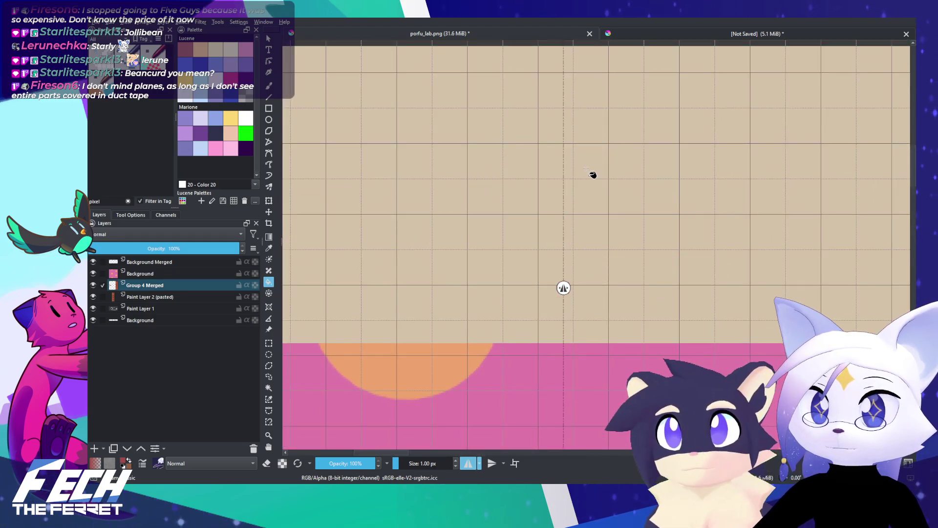
Step: Redraw the mirrored dark red mustache outline between the chalkboard and the polka-dot panel, joining both halves at the centre
key(b)
mouse_move(569, 153)
mouse_down()
mouse_move(370, 196)
mouse_move(535, 210)
mouse_up()
key(ctrl+z)
mouse_move(368, 194)
mouse_down()
mouse_move(444, 275)
mouse_move(557, 221)
mouse_move(526, 353)
mouse_up()
drag(604, 350, 375, 247)
mouse_move(424, 314)
mouse_down()
mouse_move(403, 313)
mouse_move(435, 376)
mouse_move(573, 442)
mouse_up()
drag(539, 209, 519, 117)
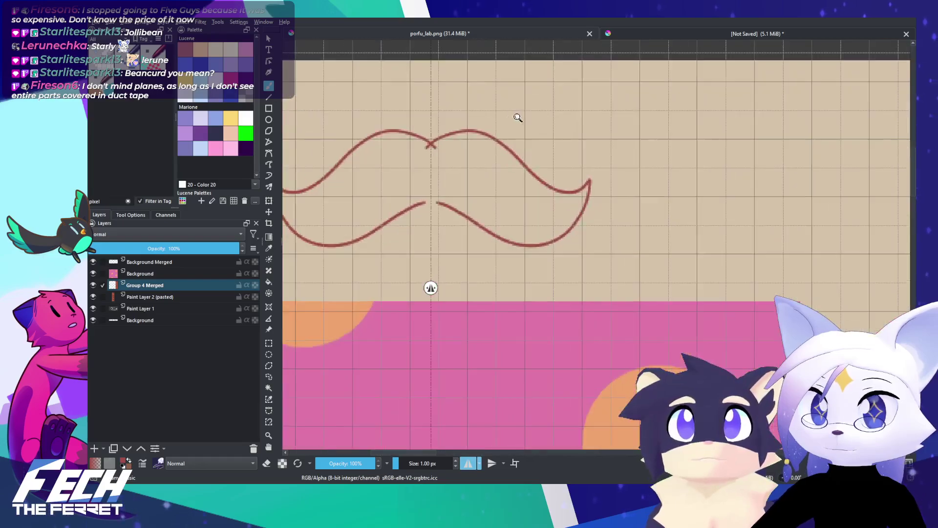
drag(418, 210, 572, 234)
drag(514, 235, 515, 209)
key(ctrl+z)
mouse_move(378, 186)
mouse_down()
mouse_move(576, 273)
mouse_move(619, 181)
mouse_up()
Step: Fill the redrawn mustache with dark red and turn off horizontal mirror painting
key(f)
click(523, 227)
scroll(649, 349, down, 2)
drag(648, 349, 545, 336)
click(470, 464)
scroll(537, 303, down, 3)
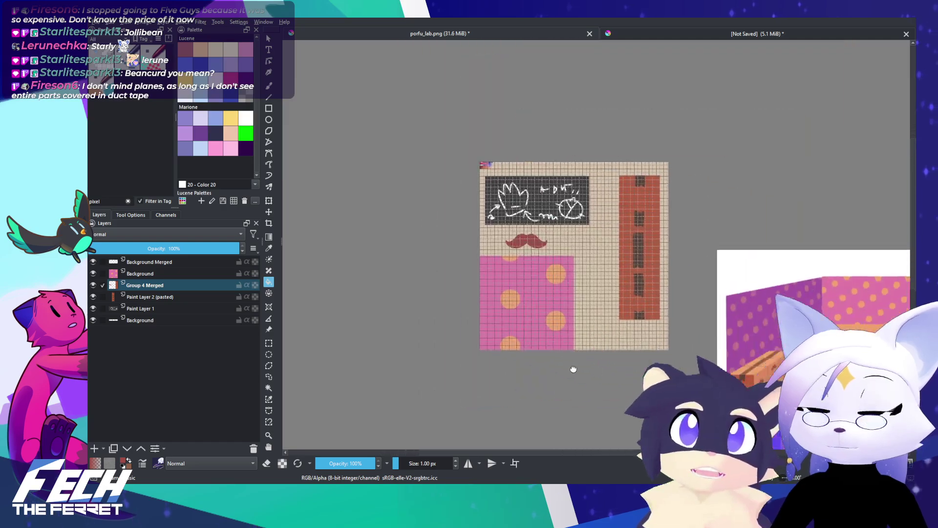
mouse_move(584, 439)
mouse_down()
mouse_move(497, 412)
mouse_move(479, 376)
mouse_up()
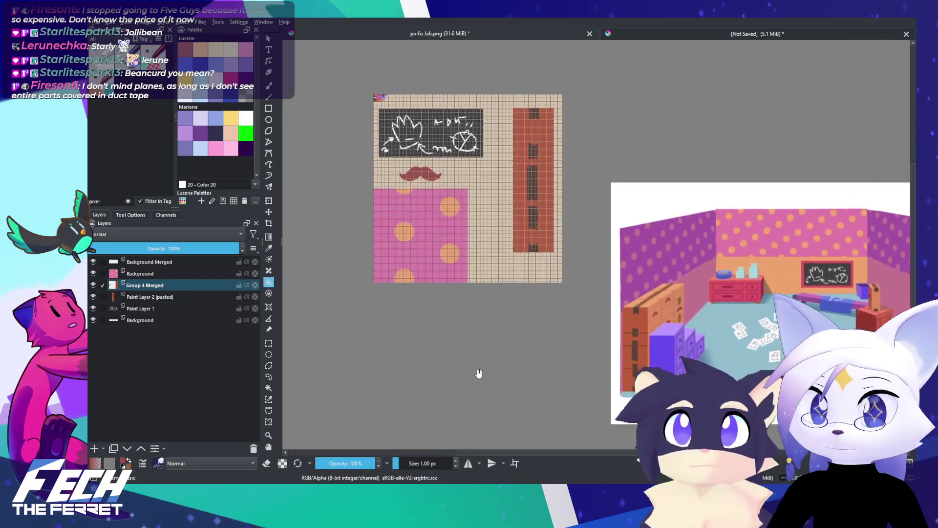
Step: Sample the light orange of the cardboard boxes in the reference room picture as the painting colour
key(b)
scroll(674, 321, up, 3)
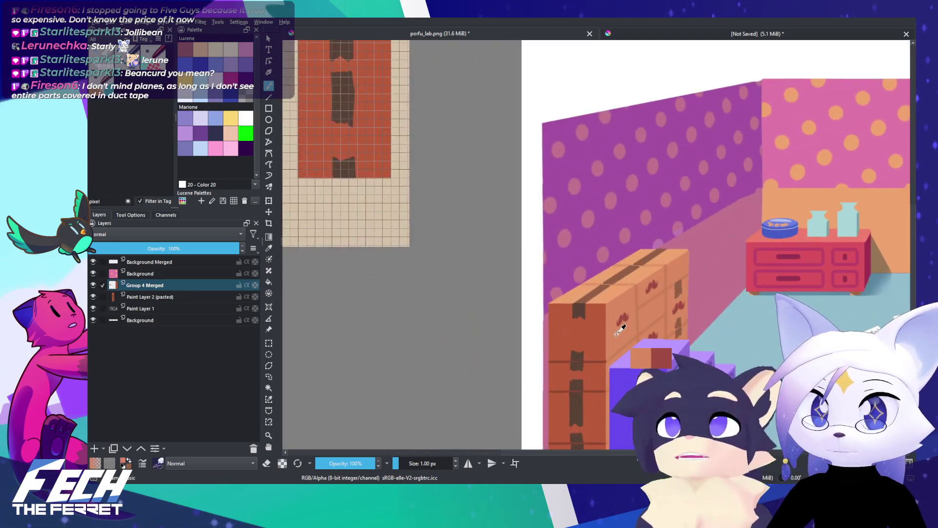
scroll(543, 352, down, 3)
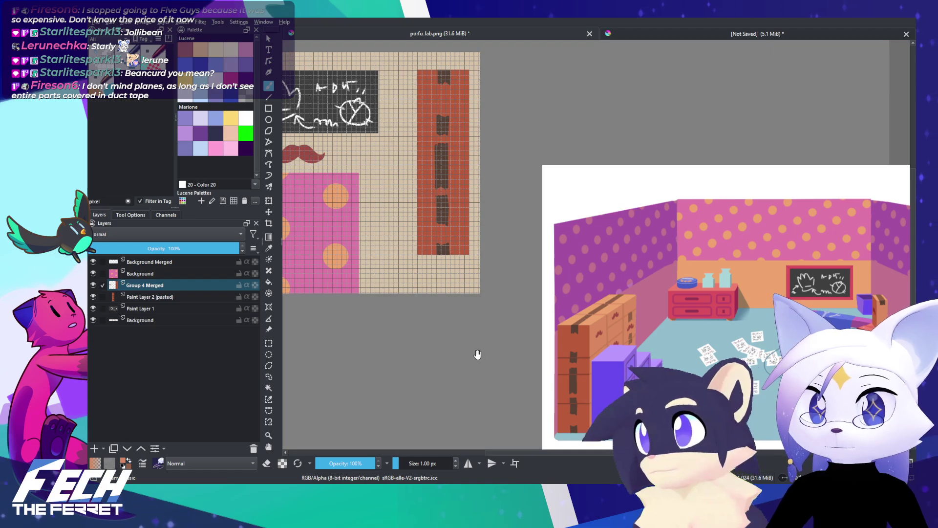
drag(477, 355, 636, 436)
drag(548, 374, 537, 376)
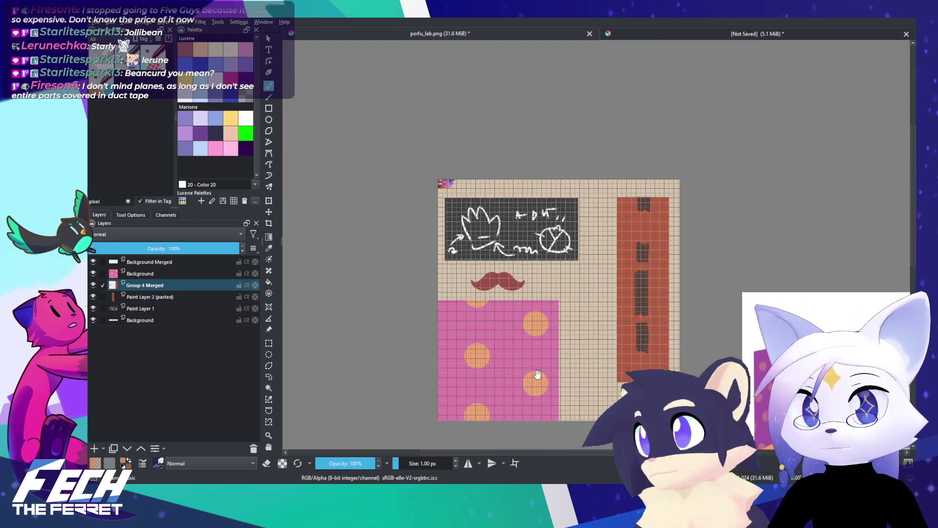
Step: Add a new layer directly below the mustache layer and fill a rectangular selection around the mustache with the sampled orange
drag(470, 271, 544, 230)
scroll(543, 230, up, 1)
scroll(553, 291, up, 2)
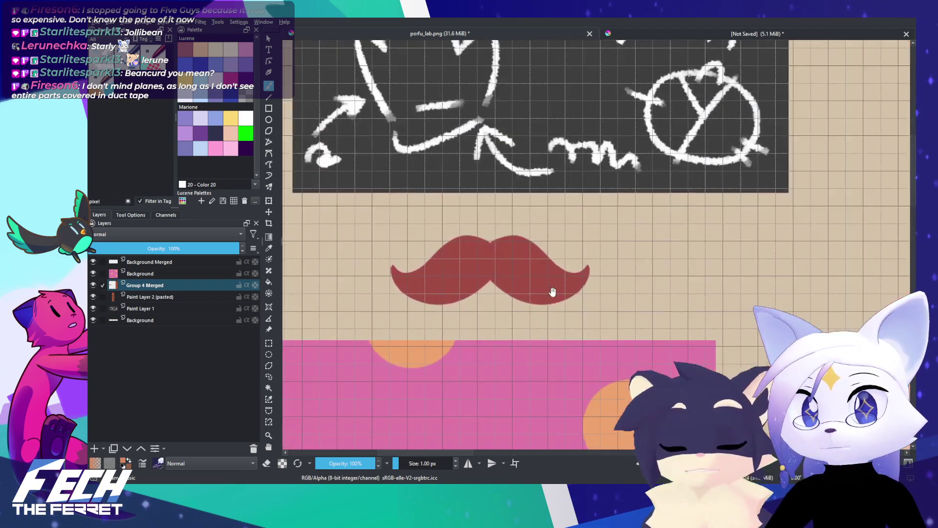
click(268, 342)
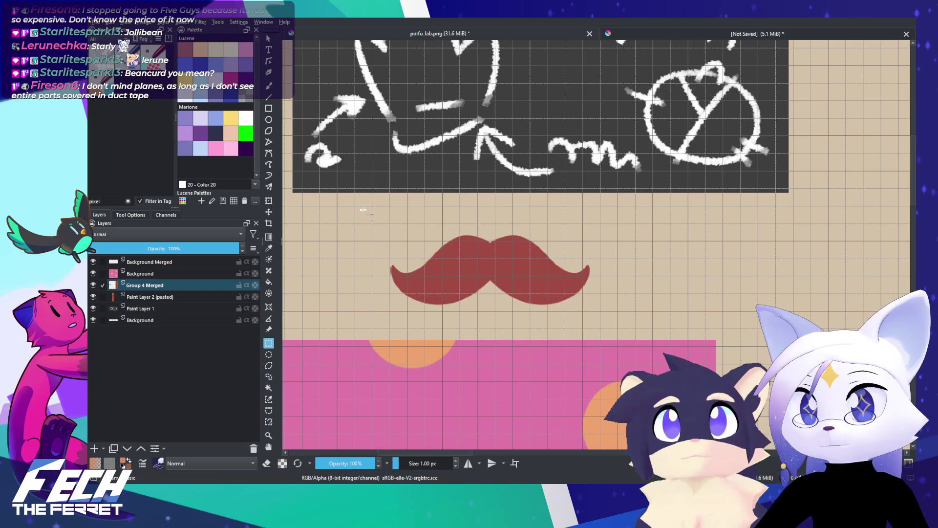
mouse_move(363, 210)
mouse_down()
mouse_move(586, 335)
mouse_move(620, 335)
mouse_up()
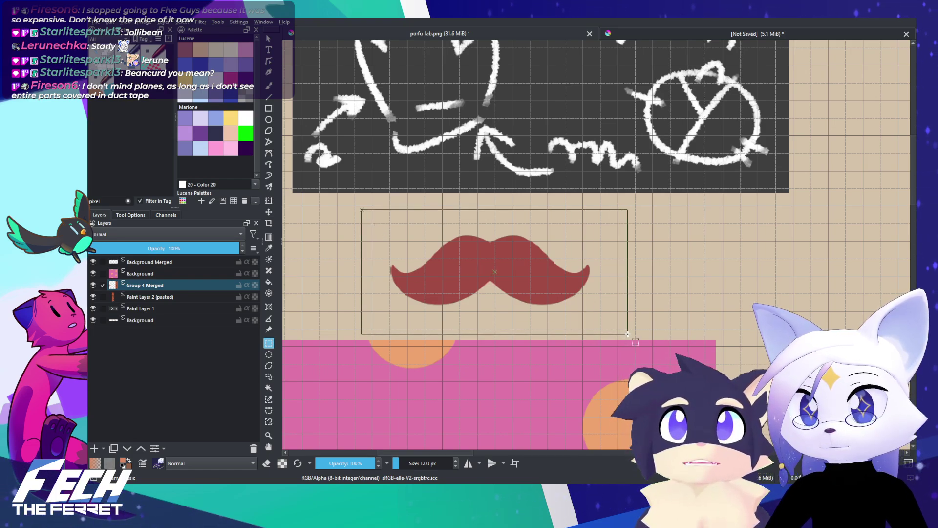
drag(628, 335, 627, 335)
click(166, 297)
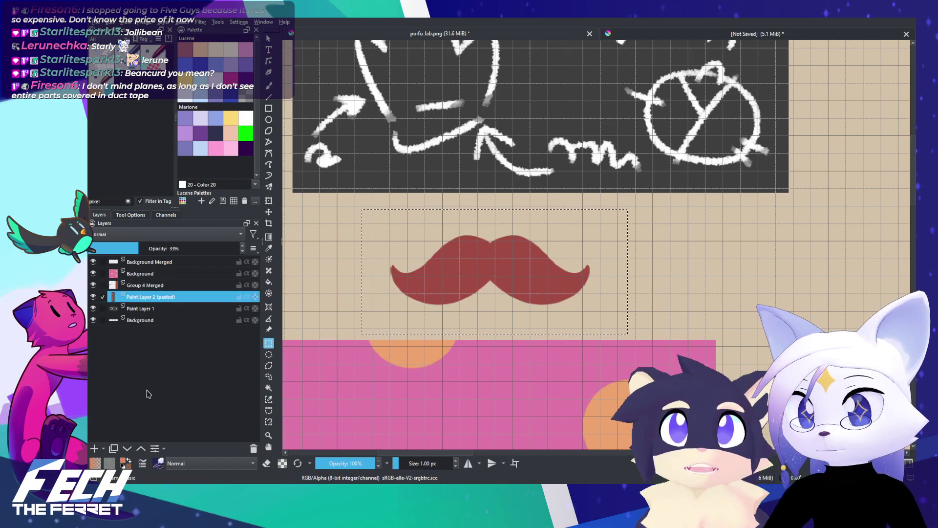
click(94, 449)
key(shift+BackSpace)
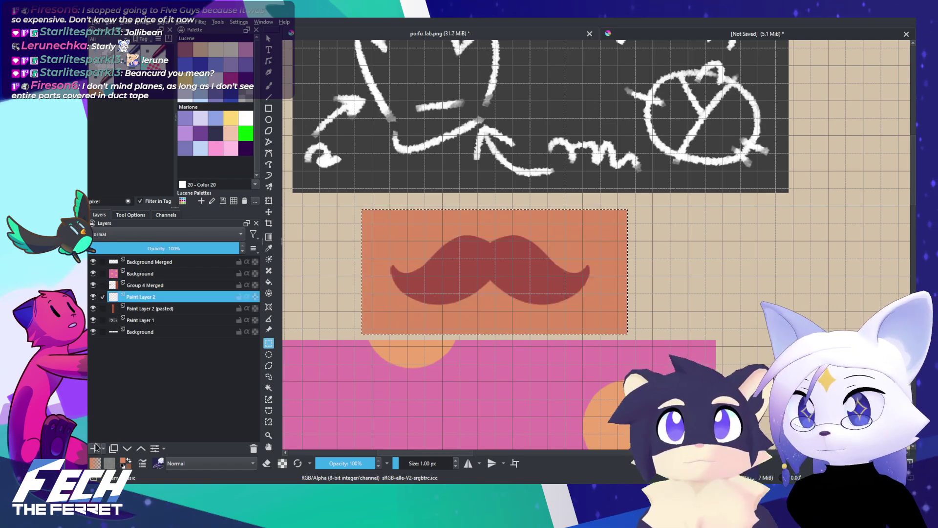
Step: Merge the mustache layer down into the orange rectangle's layer and move the combined panel up, closer to the chalkboard
click(166, 285)
key(ctrl+e)
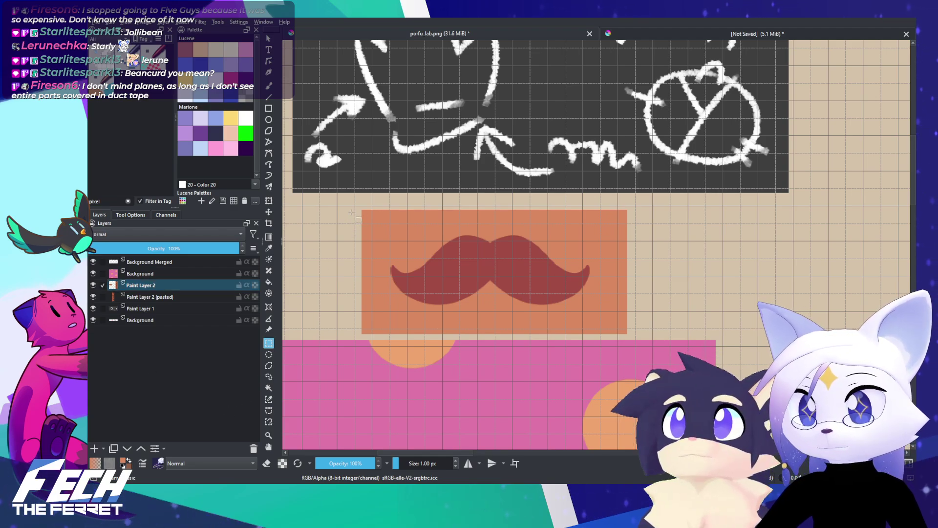
drag(356, 206, 622, 311)
key(t)
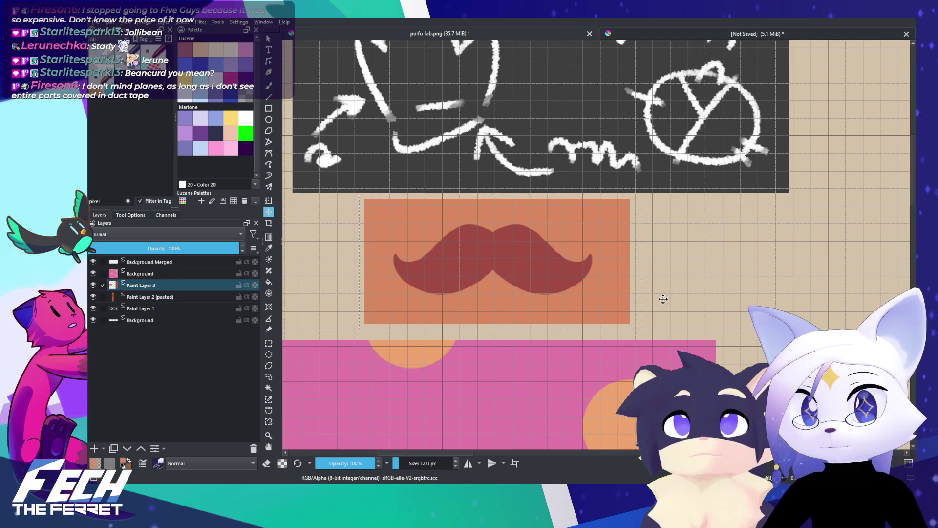
key(ctrl+z)
drag(609, 308, 608, 297)
key(b)
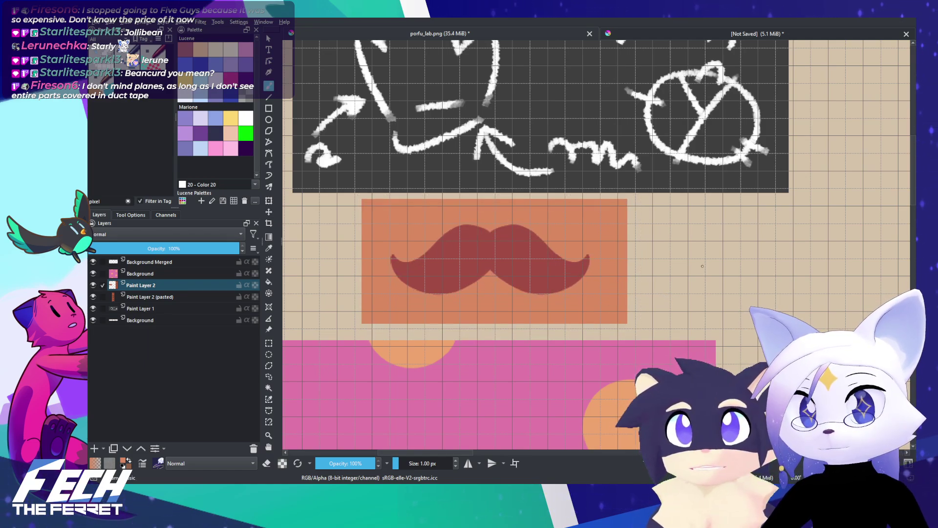
Step: Nudge the mustache panel down so it sits evenly spaced between the chalkboard and the polka-dot panel
scroll(698, 276, down, 3)
drag(666, 323, 643, 324)
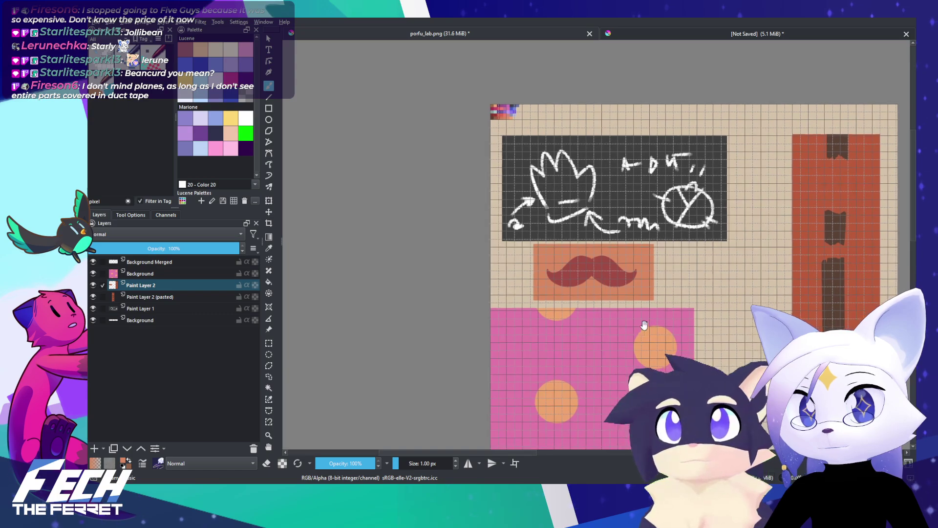
scroll(633, 252, up, 3)
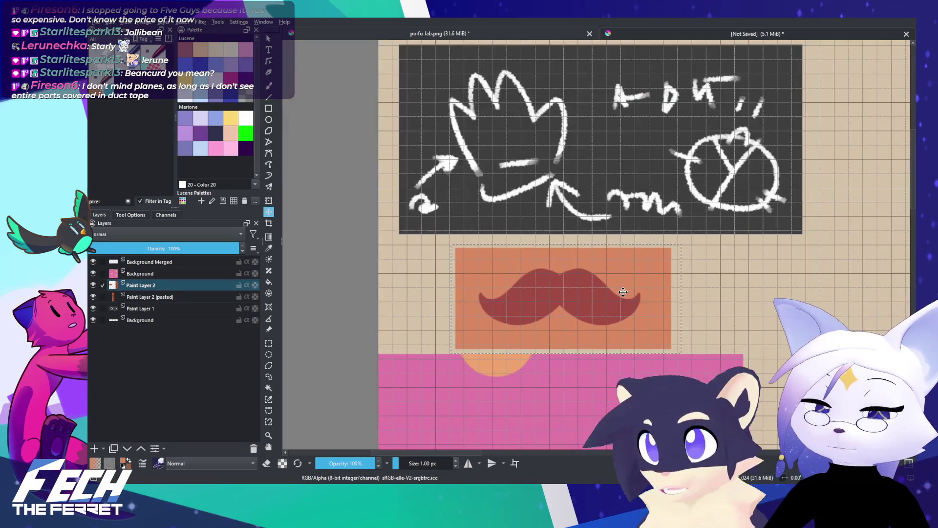
key(t)
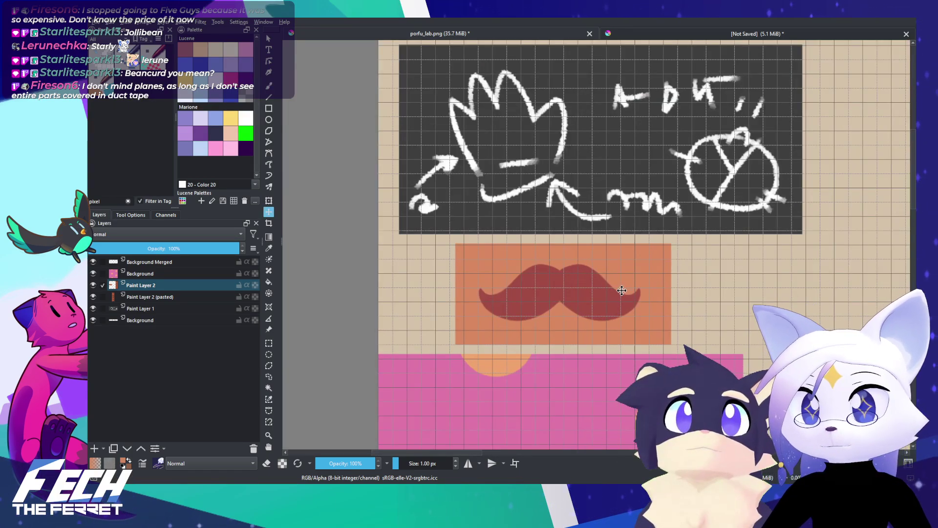
scroll(693, 257, down, 4)
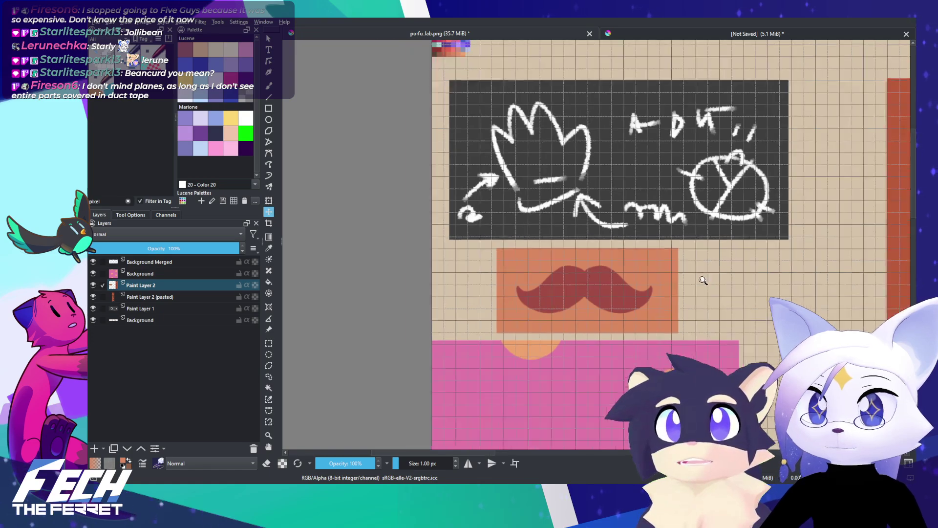
drag(703, 359, 663, 351)
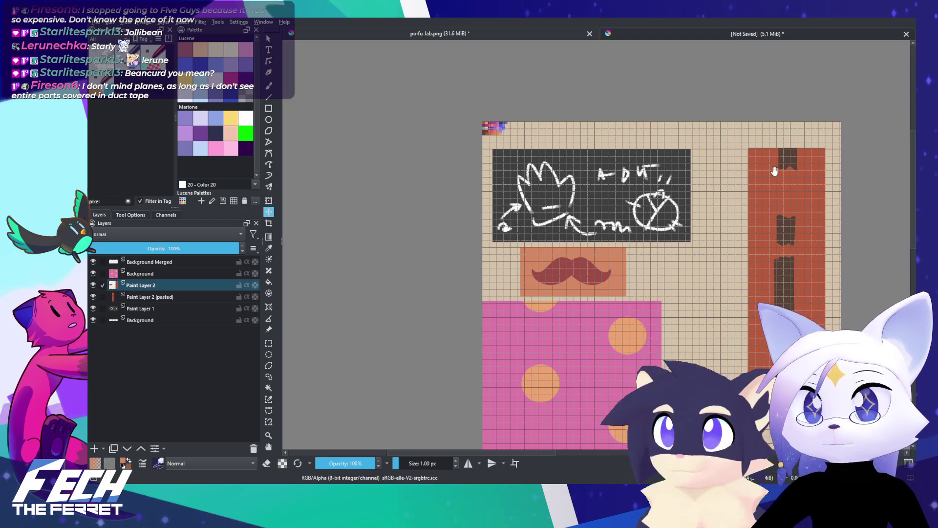
Step: Try to move the taped red strip to the left within the texture sheet, then undo the move
drag(774, 171, 690, 300)
scroll(743, 183, down, 1)
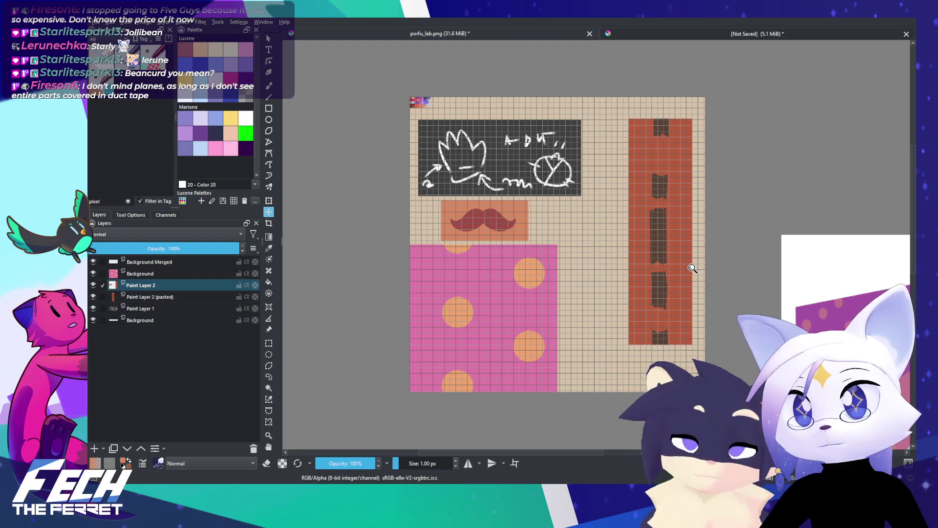
scroll(693, 269, up, 4)
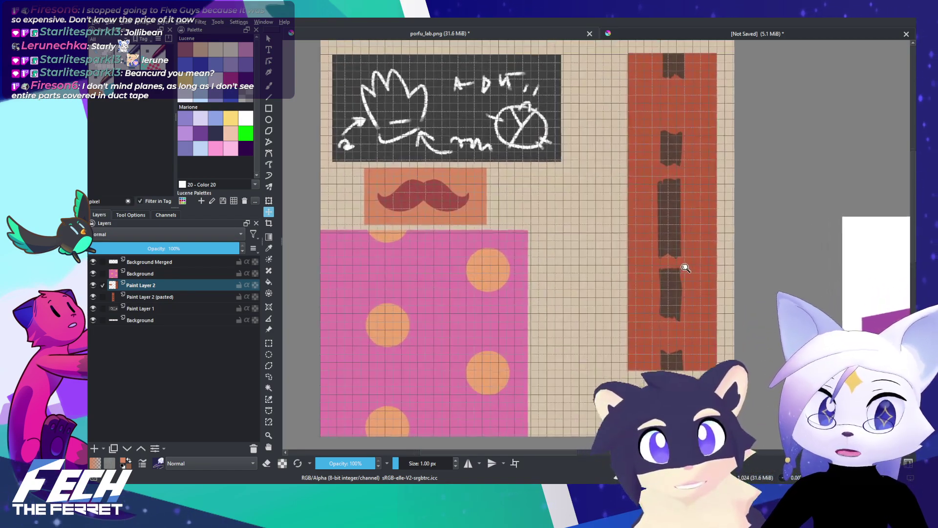
scroll(686, 268, down, 4)
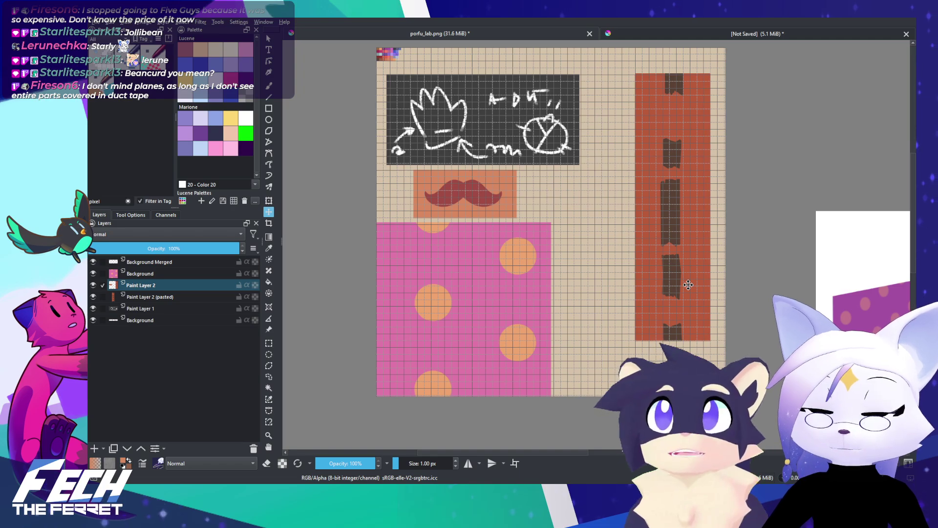
drag(709, 273, 676, 296)
click(268, 342)
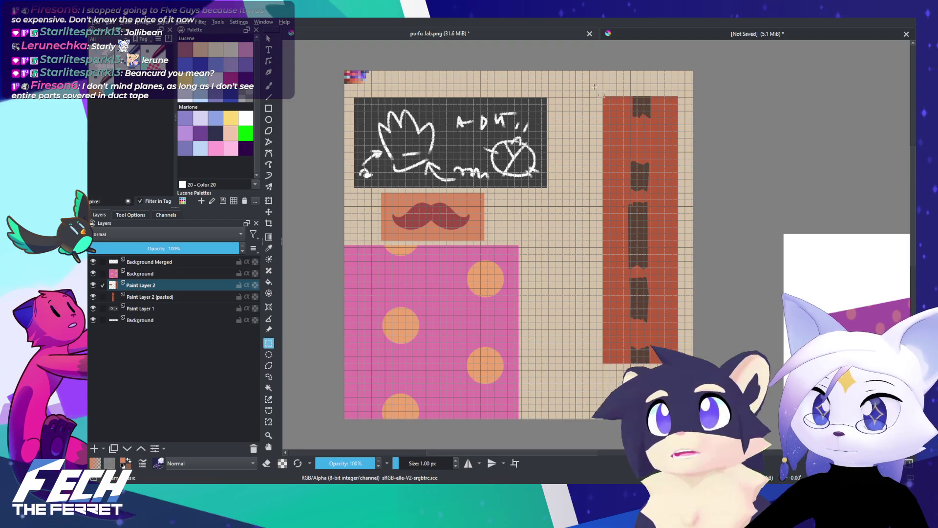
drag(594, 87, 686, 369)
key(t)
drag(675, 342, 637, 341)
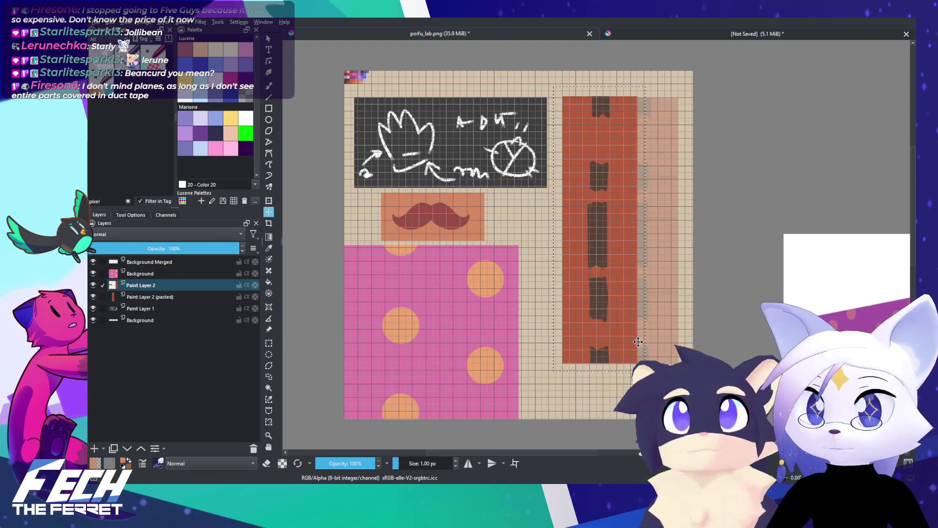
key(ctrl+z)
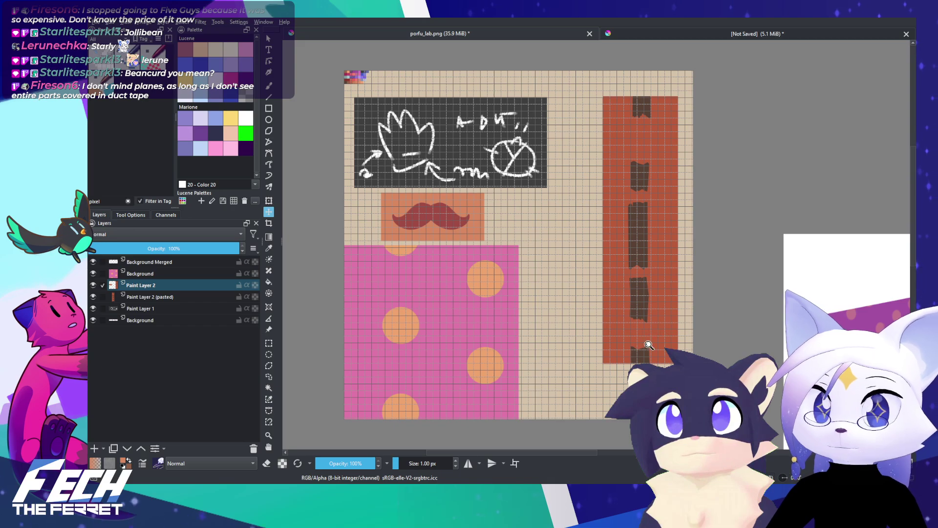
Step: Reselect the whole taped red strip, try shifting it left again, and undo the shift
drag(643, 354, 670, 348)
scroll(661, 360, up, 1)
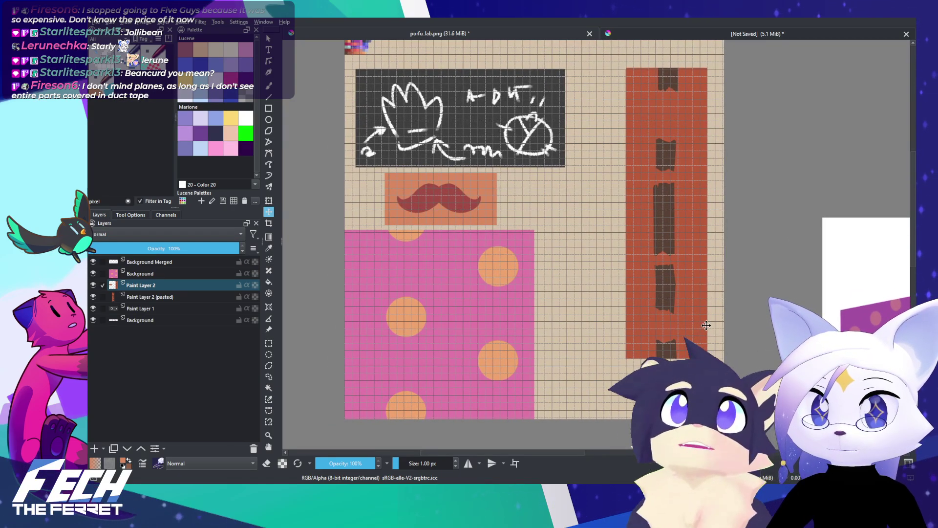
scroll(706, 320, down, 3)
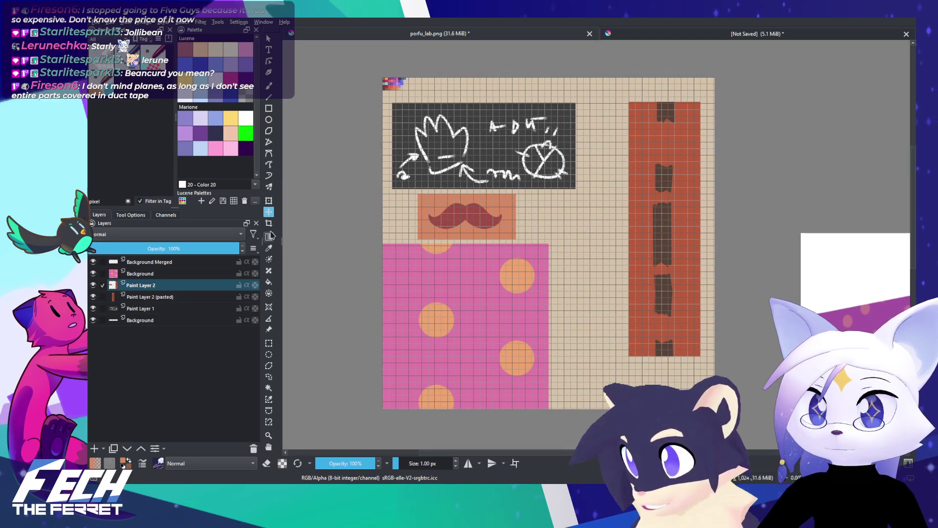
click(268, 343)
drag(619, 86, 707, 372)
drag(700, 340, 651, 341)
drag(616, 201, 605, 396)
drag(614, 244, 682, 342)
key(ctrl+z)
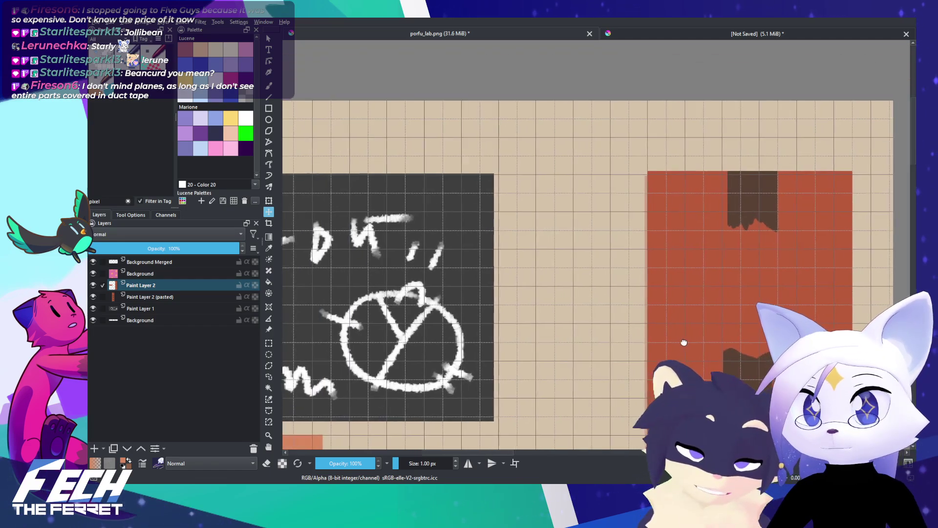
Step: Delete the semi-transparent layer "Paint Layer 2 (pasted)", which holds the duplicate of the red strip
drag(723, 366, 676, 326)
drag(695, 381, 666, 297)
scroll(546, 259, down, 5)
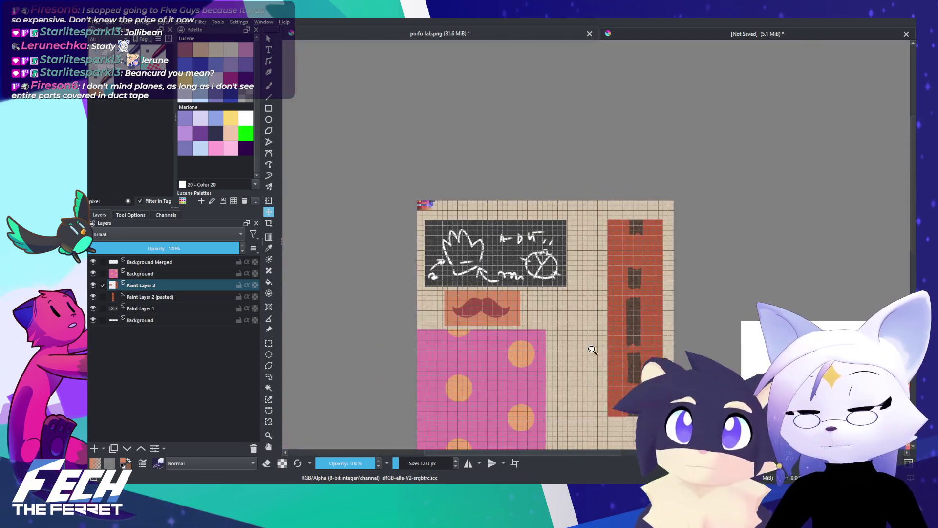
click(187, 297)
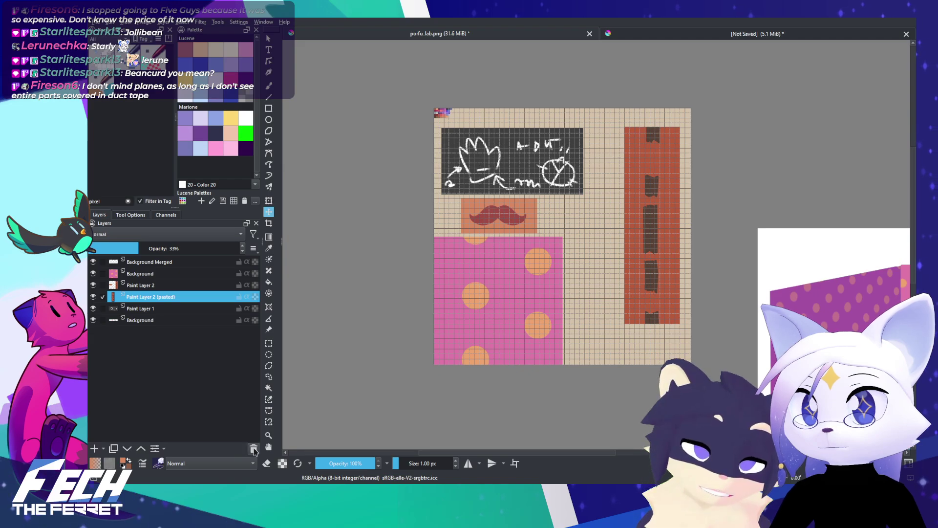
click(253, 448)
drag(620, 379, 514, 347)
mouse_move(547, 381)
mouse_down()
mouse_move(488, 364)
mouse_move(494, 381)
mouse_move(554, 429)
mouse_move(561, 423)
mouse_move(508, 402)
mouse_up()
drag(544, 415, 544, 379)
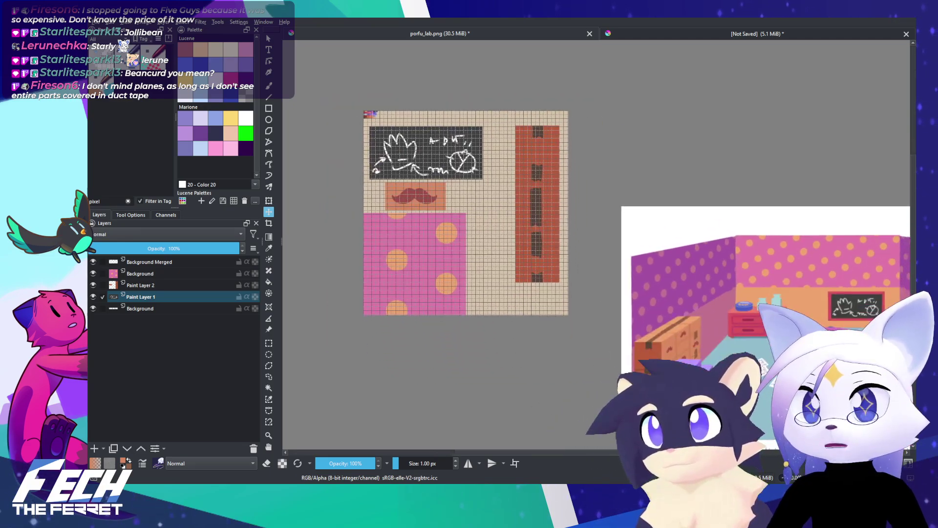
drag(626, 406, 606, 388)
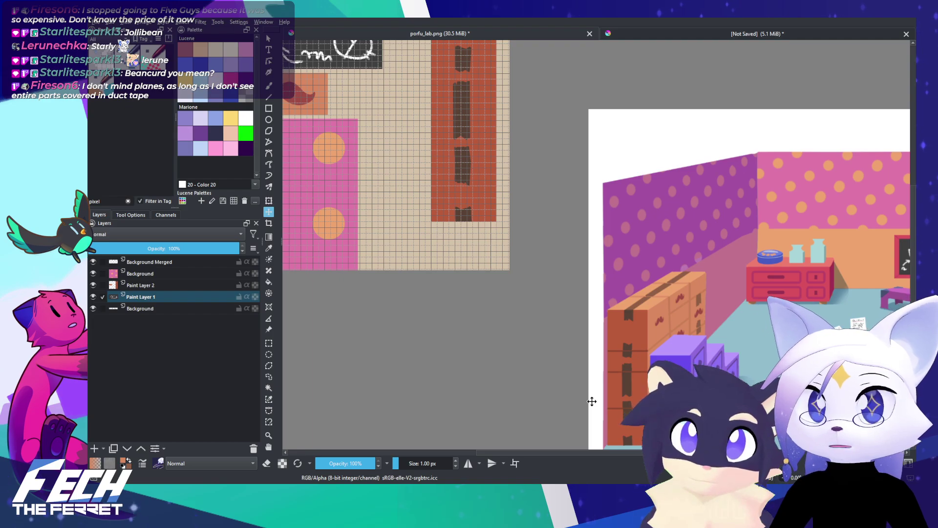
Step: Save the porfu_lab.png texture sheet and switch to Blender
drag(662, 379, 653, 417)
drag(653, 417, 615, 281)
drag(637, 328, 635, 257)
drag(635, 256, 632, 350)
key(ctrl+s)
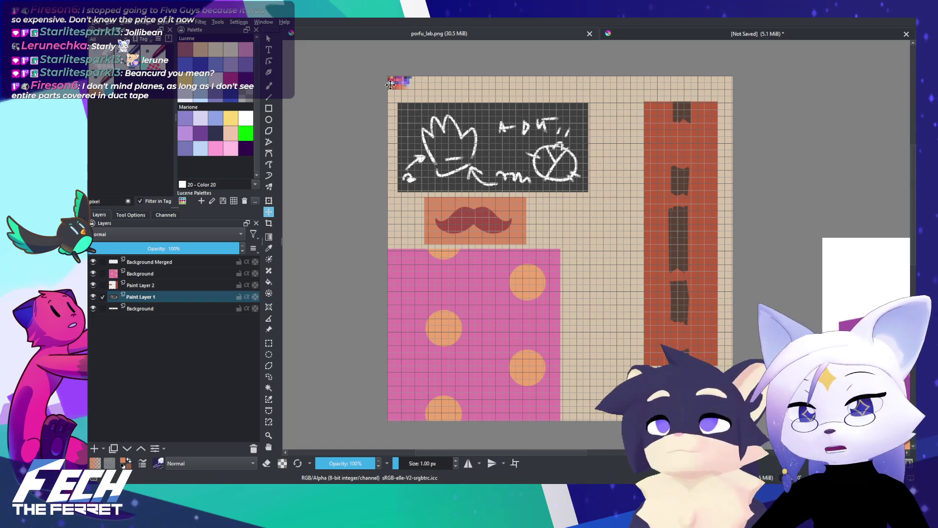
key(alt+Tab)
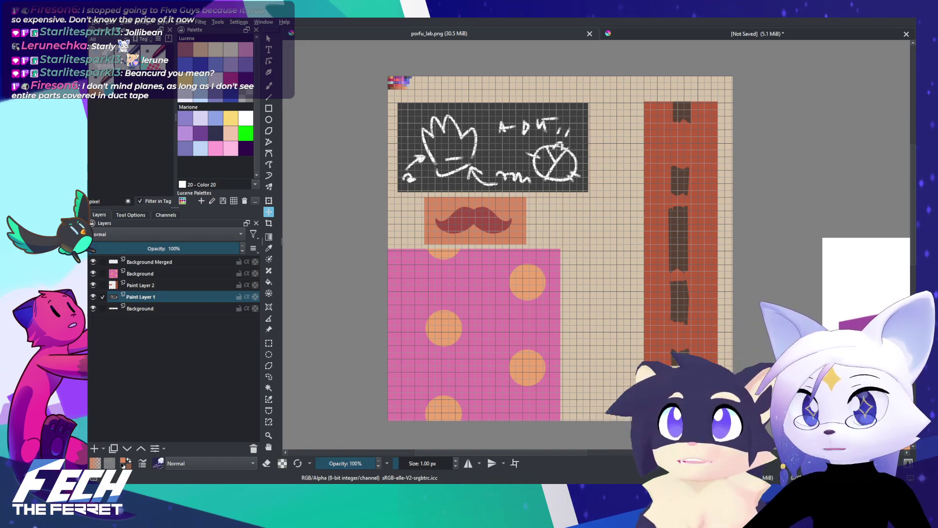
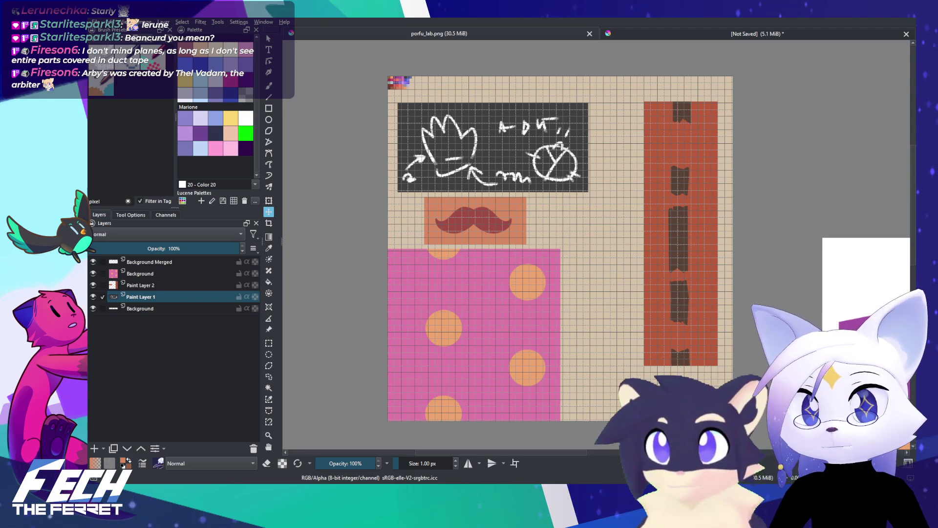
key(alt+Tab)
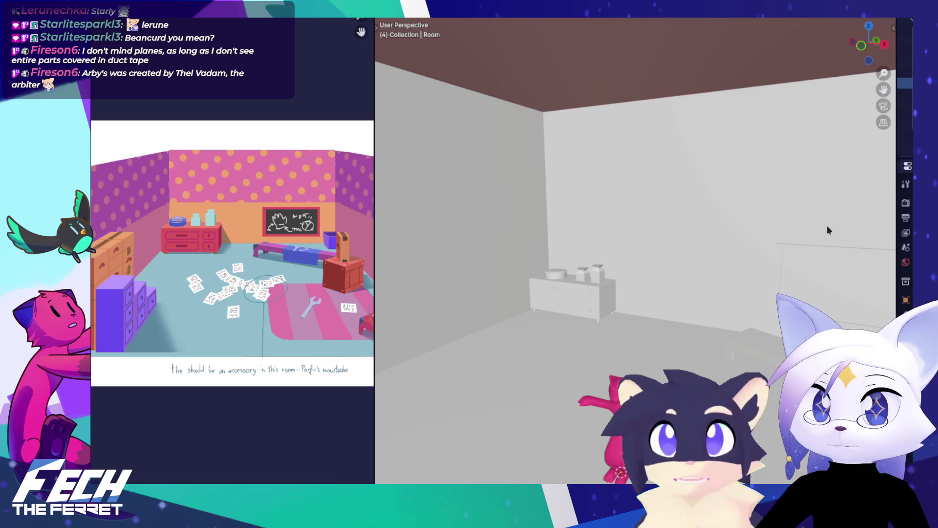
Step: Select the room mesh by its back wall and put it in Edit Mode
scroll(723, 214, down, 2)
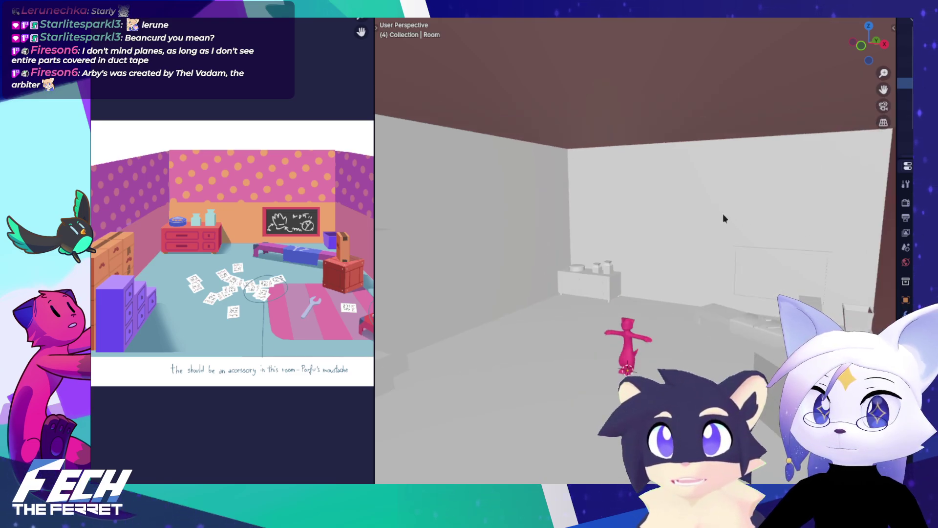
scroll(723, 214, up, 3)
key(shift+grave)
key(s)
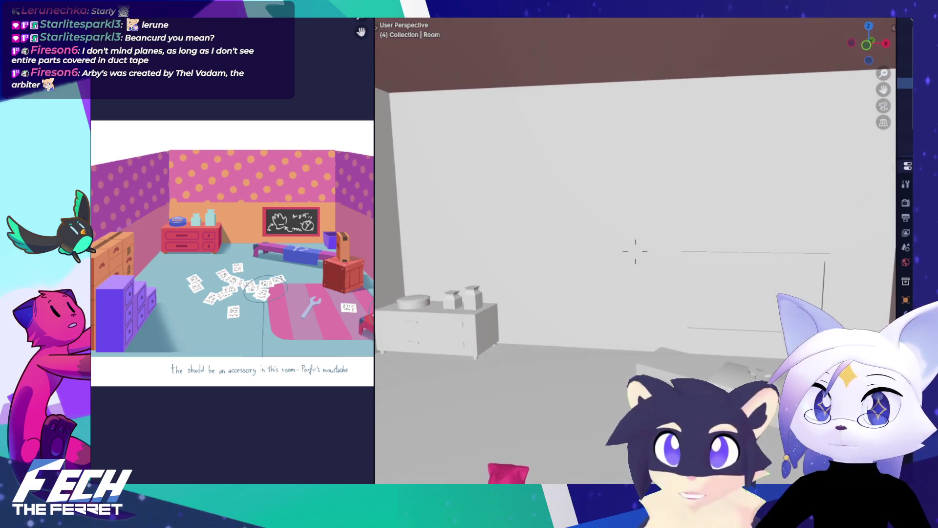
click(702, 209)
key(ctrl+Tab)
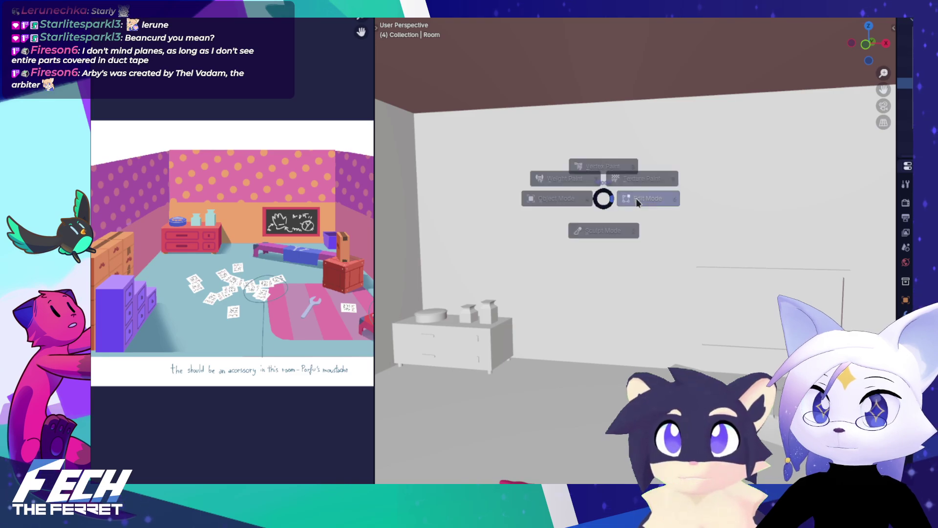
click(658, 199)
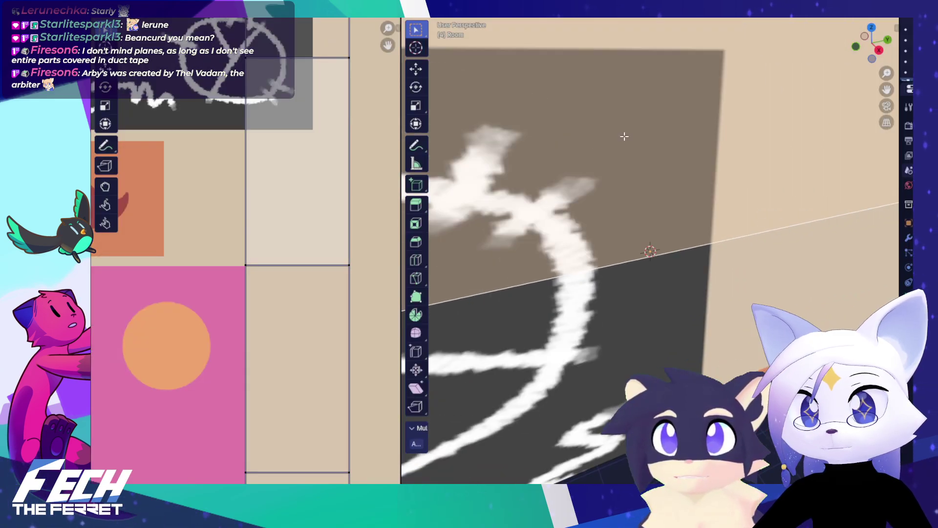
Step: Enable backface culling in the viewport shading so the room's interior can be seen through its outer walls
scroll(624, 136, down, 6)
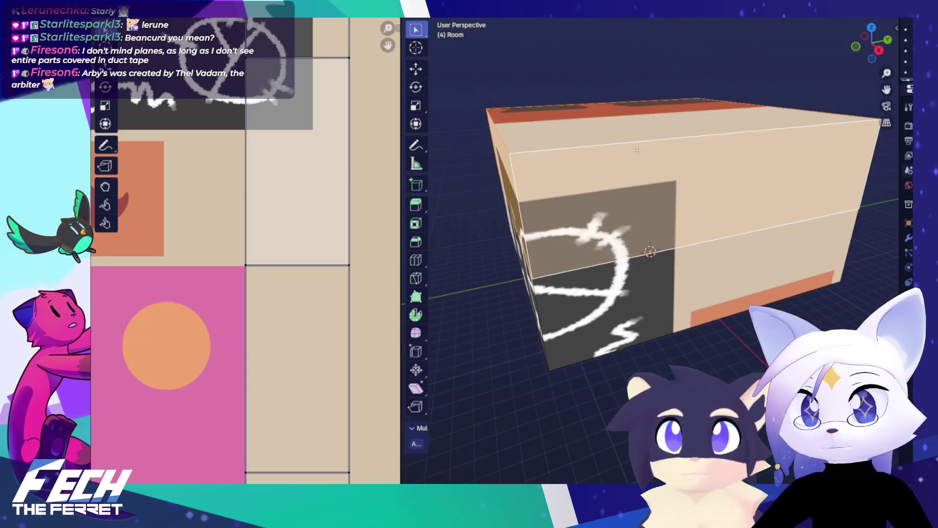
drag(636, 150, 616, 155)
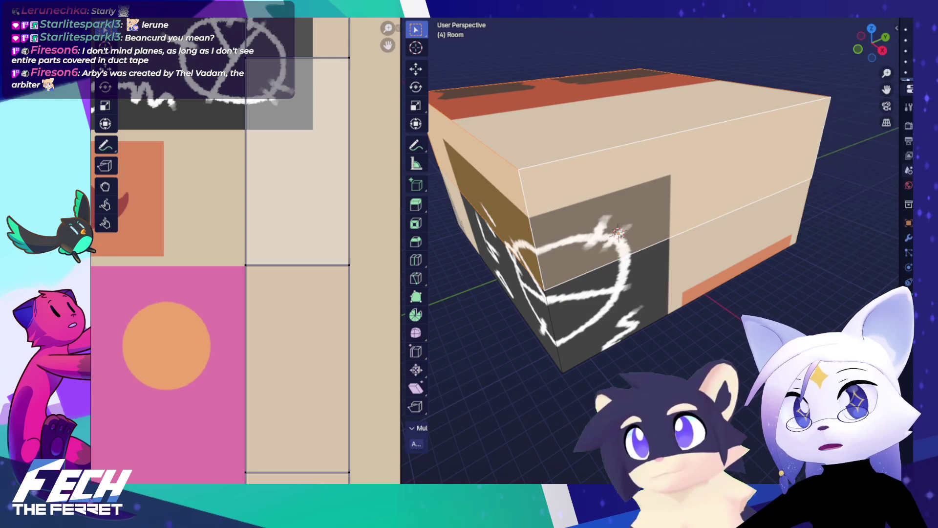
click(805, 19)
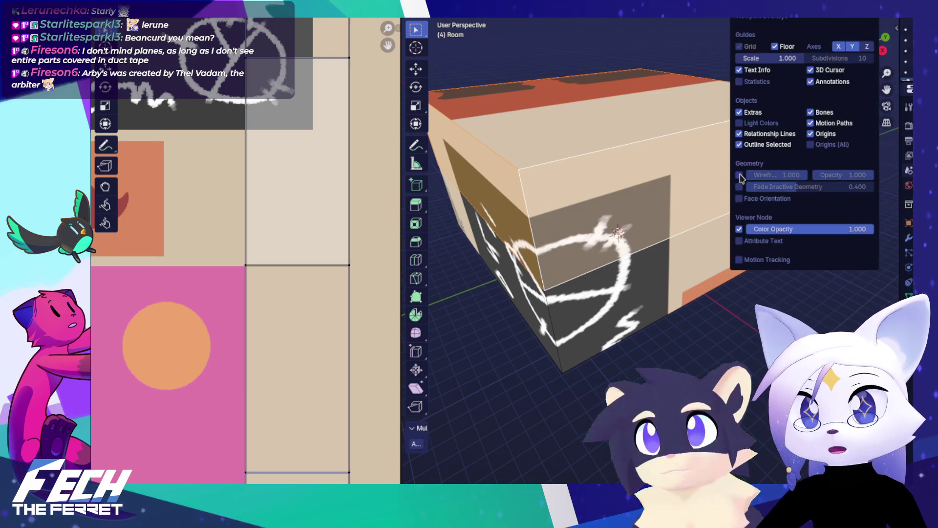
click(742, 199)
click(740, 198)
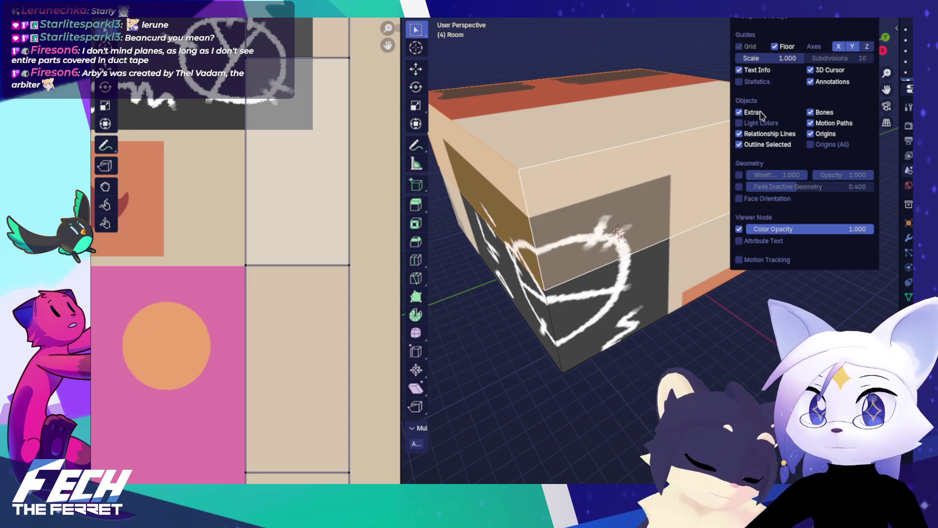
mouse_move(893, 14)
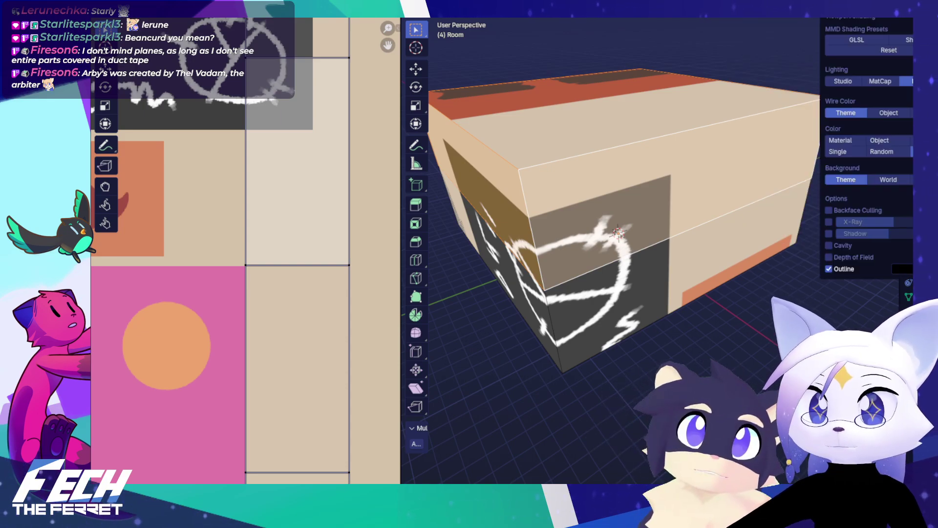
click(832, 210)
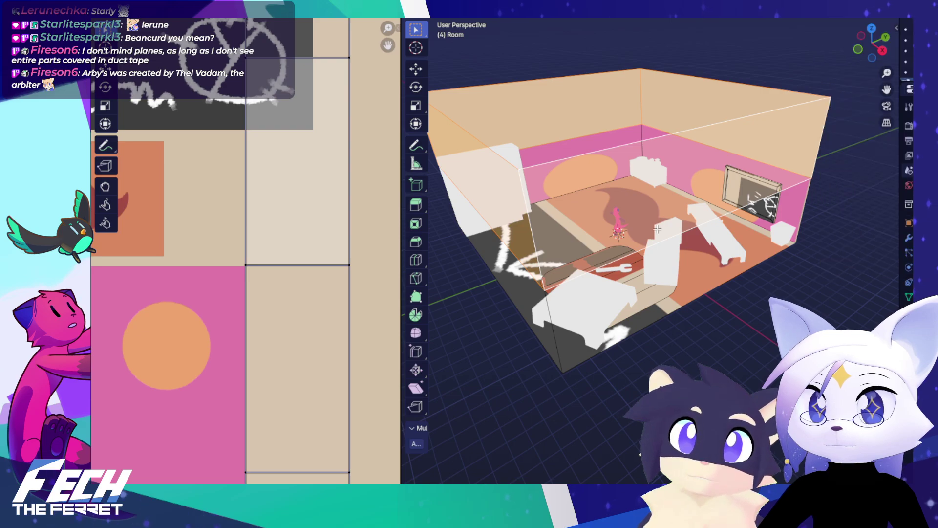
Step: Unwrap the room's upper wall faces with Cube Projection from the front view
key(Home)
drag(251, 193, 280, 184)
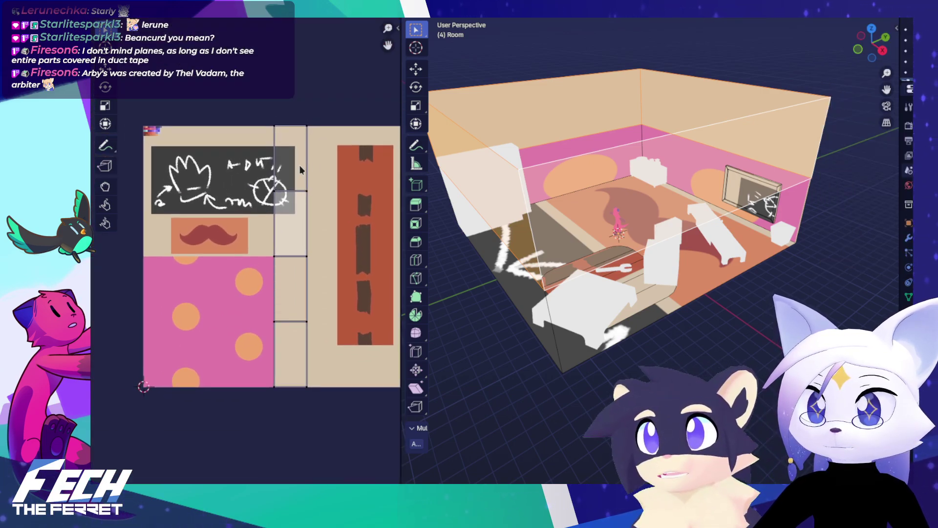
click(599, 14)
mouse_move(635, 15)
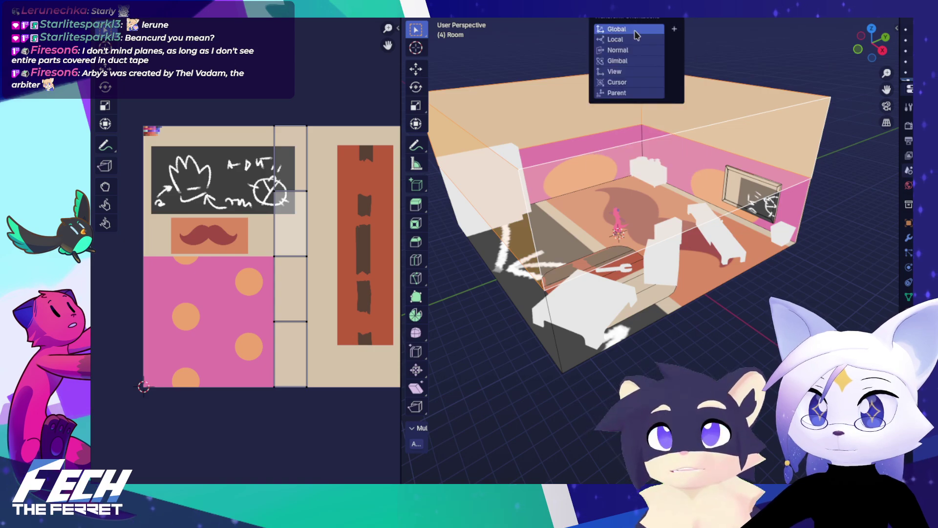
mouse_move(598, 15)
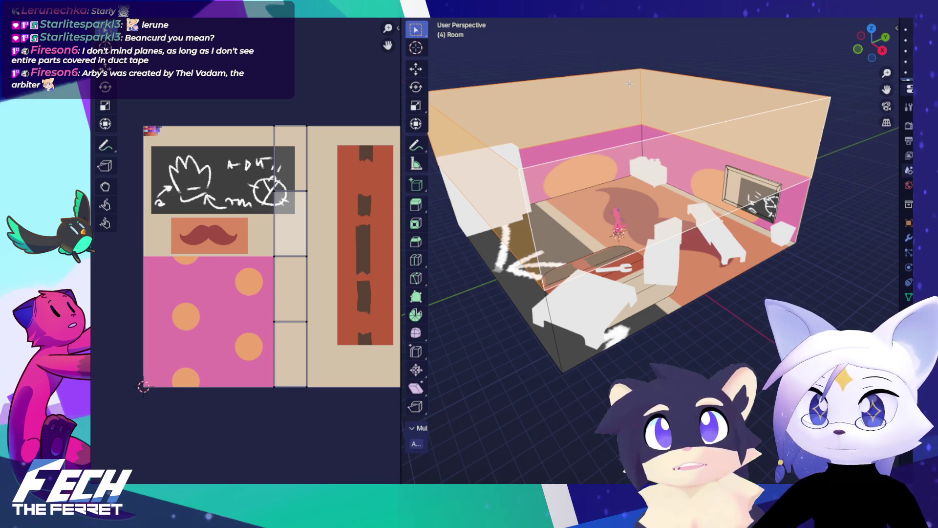
key(KP_1)
click(598, 14)
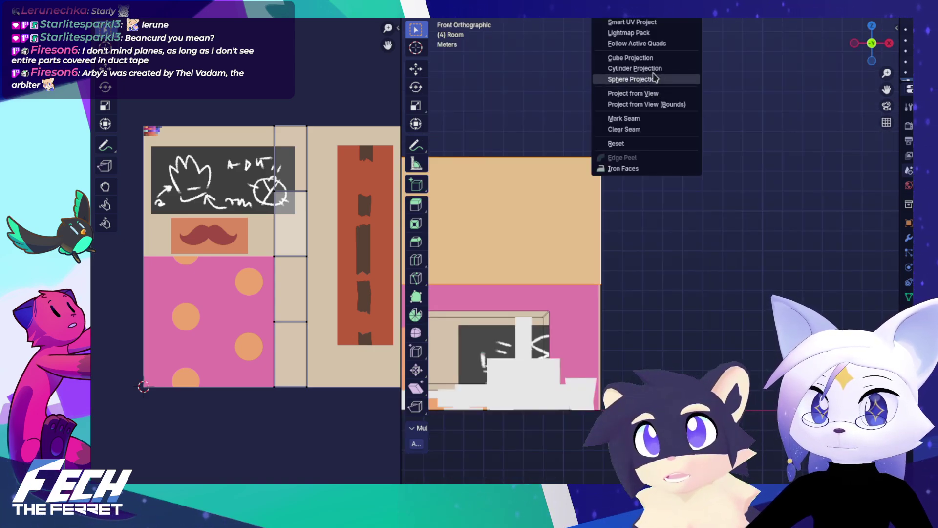
click(630, 58)
Step: Try shrinking the upper wall UVs and placing them over the pink polka-dot area, then undo both the scaling and the move
scroll(330, 183, down, 2)
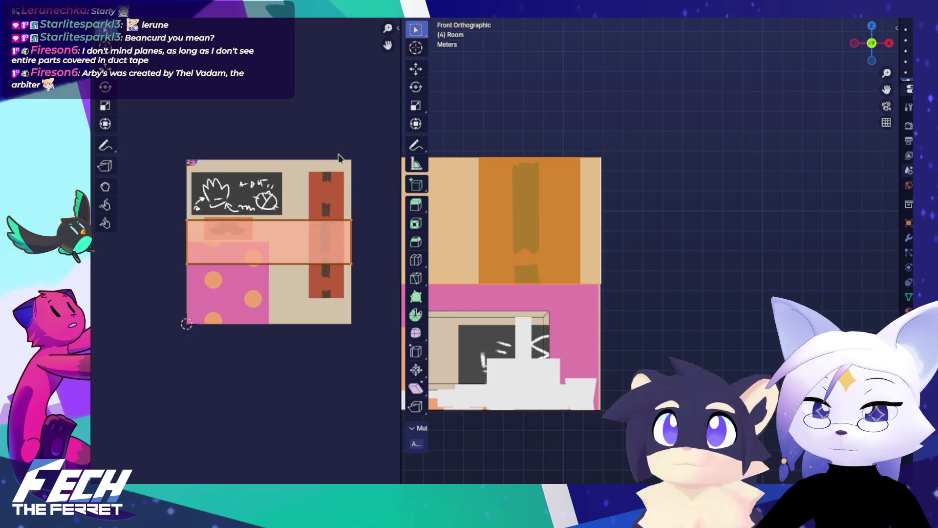
key(s)
click(287, 193)
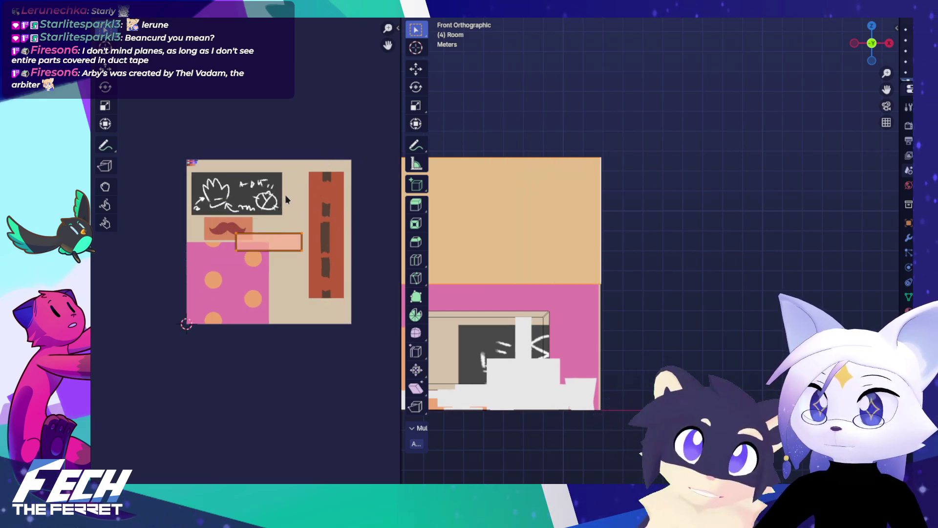
key(g)
click(252, 230)
key(s)
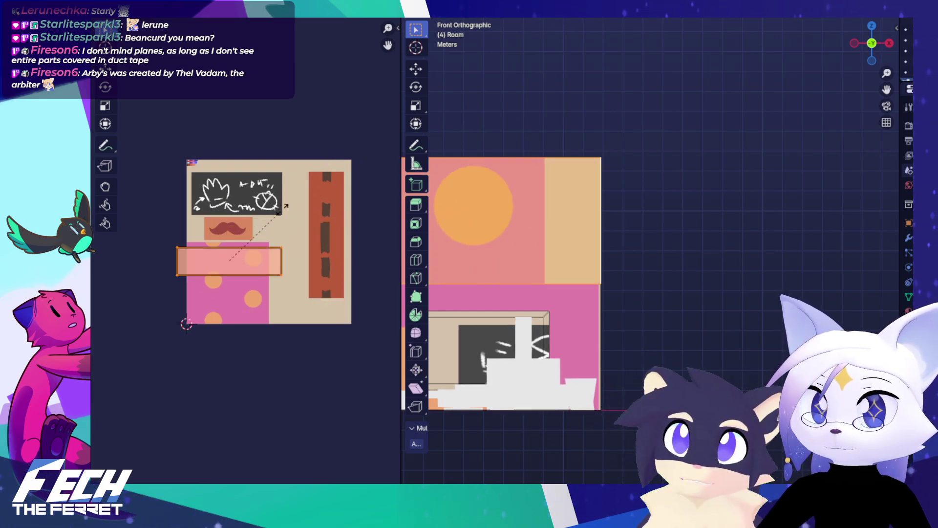
right_click(313, 180)
drag(493, 187, 520, 232)
scroll(670, 189, down, 2)
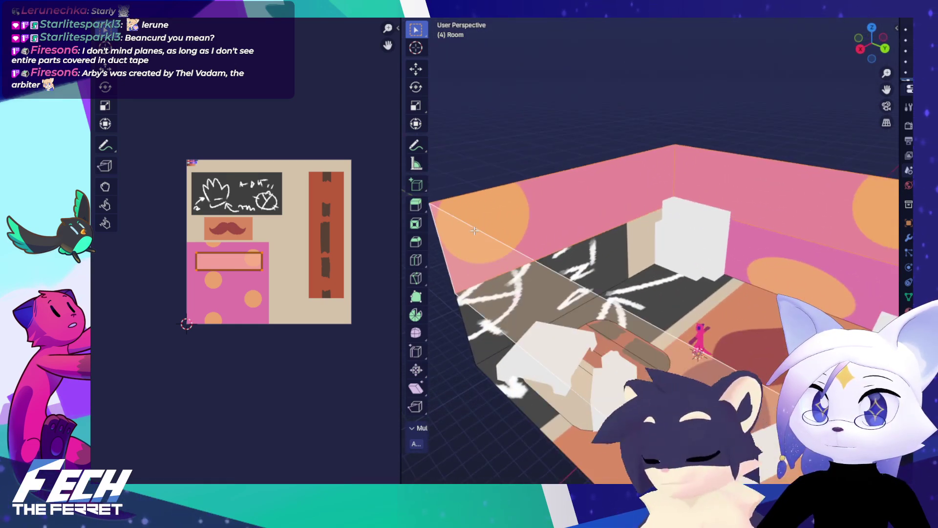
key(ctrl+z)
key(ctrl+z)
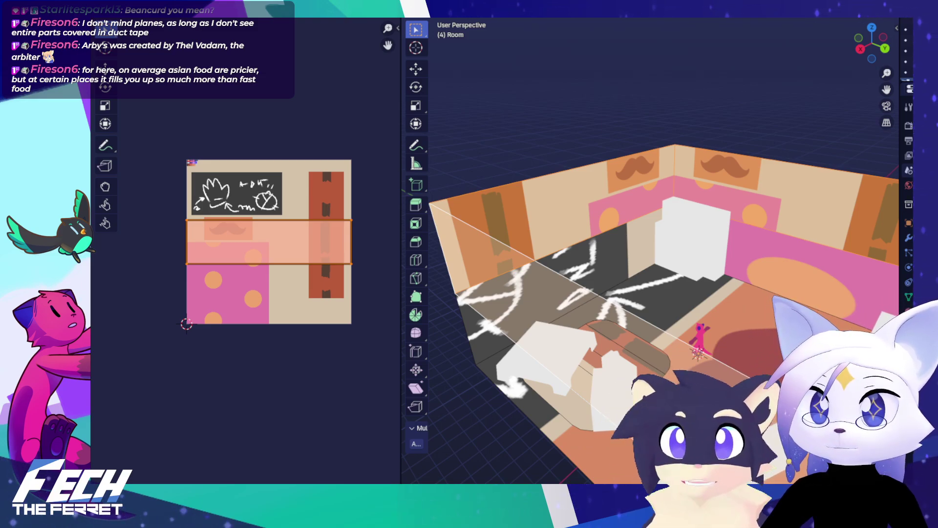
Step: Reload the rearranged texture sheet in the UV editor and return the room to Object Mode
key(alt+r)
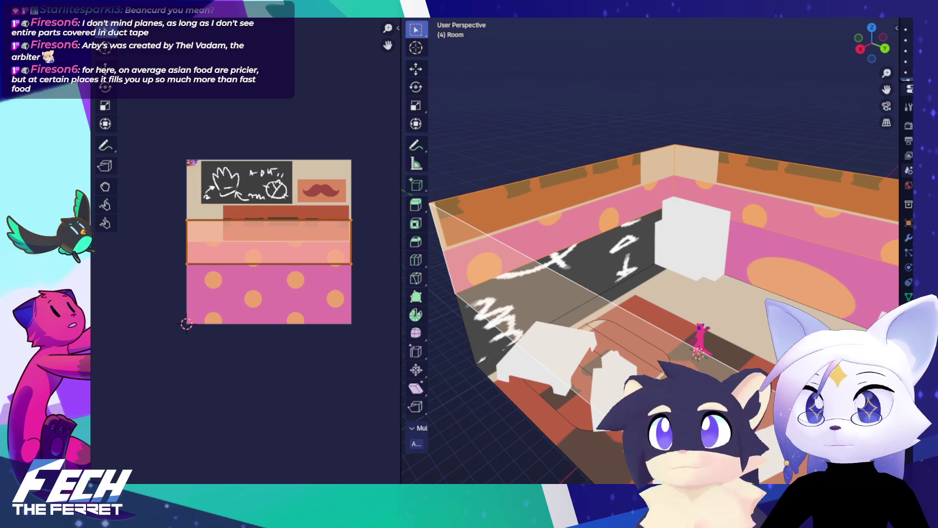
click(597, 237)
key(a)
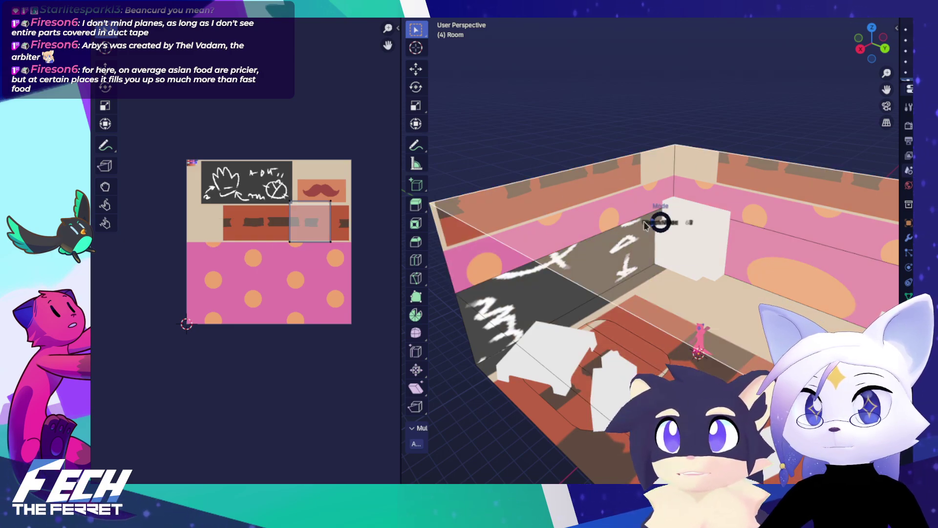
key(Tab)
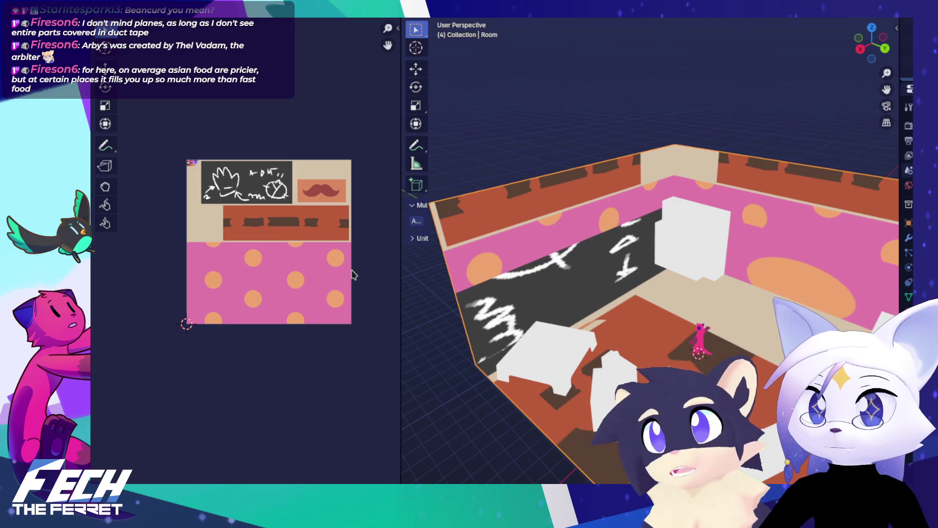
Step: Reload the texture sheet with the smaller, denser polka dots and reopen the room in Edit Mode
key(alt+r)
key(F3)
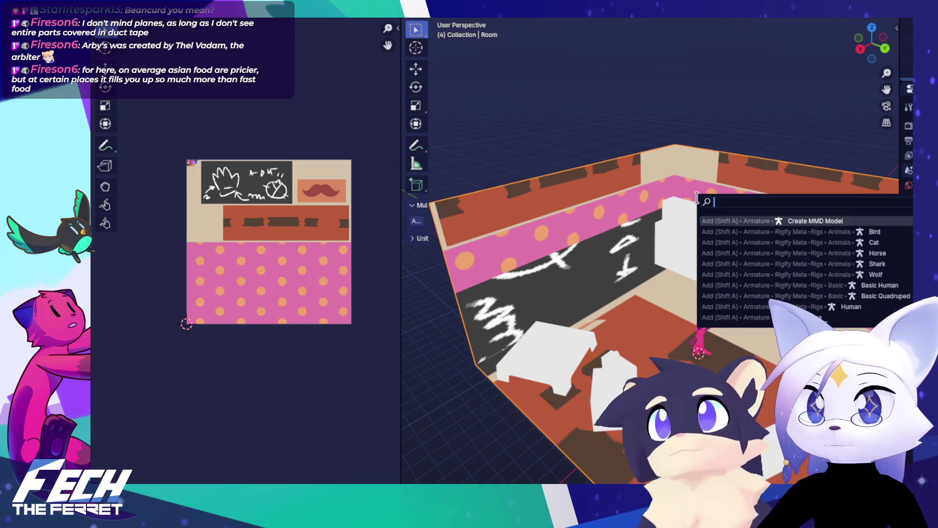
key(Escape)
drag(655, 197, 624, 180)
key(Tab)
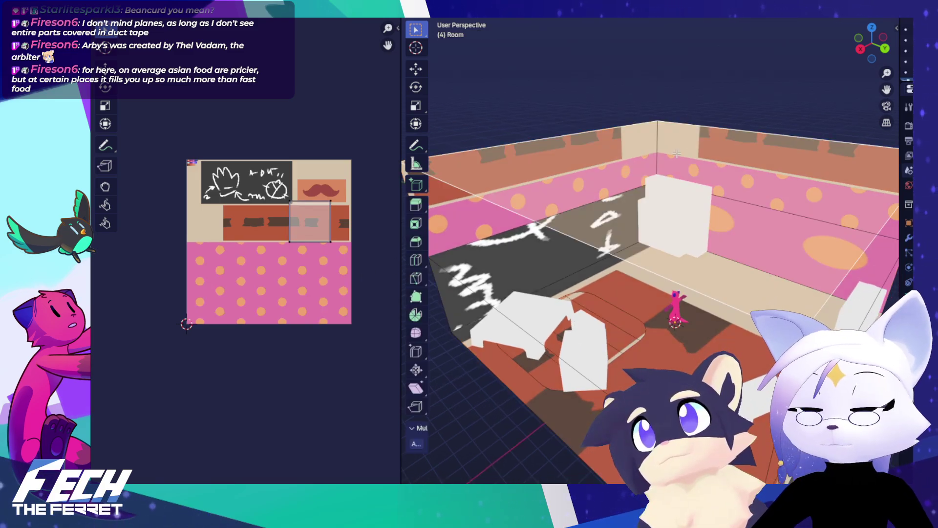
Step: Select the ring of upper wall faces and scale their UVs up beyond the texture's width
drag(711, 190, 707, 166)
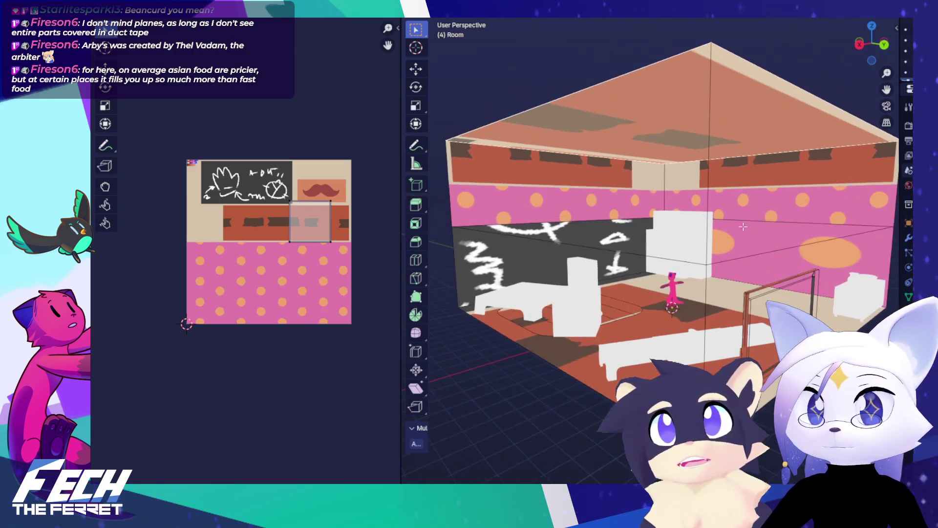
alt+click(707, 166)
key(KP_1)
key(g)
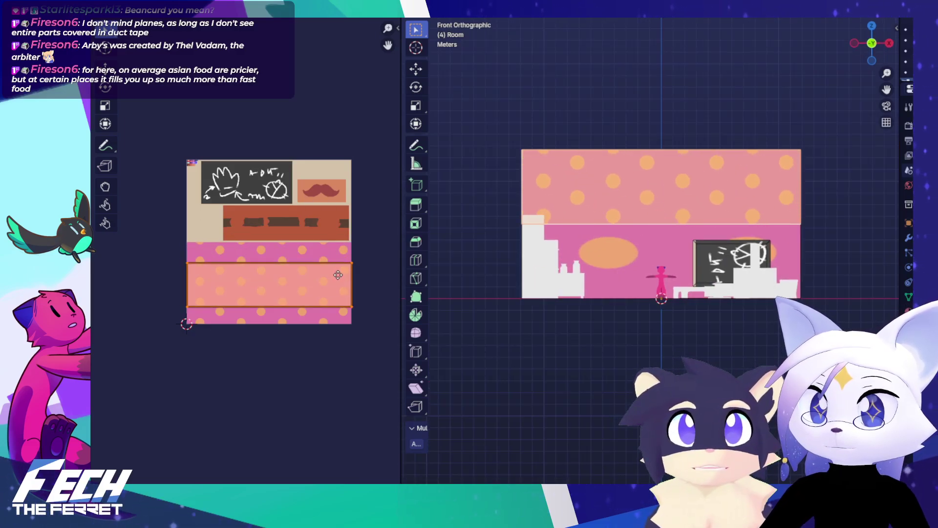
key(s)
click(361, 258)
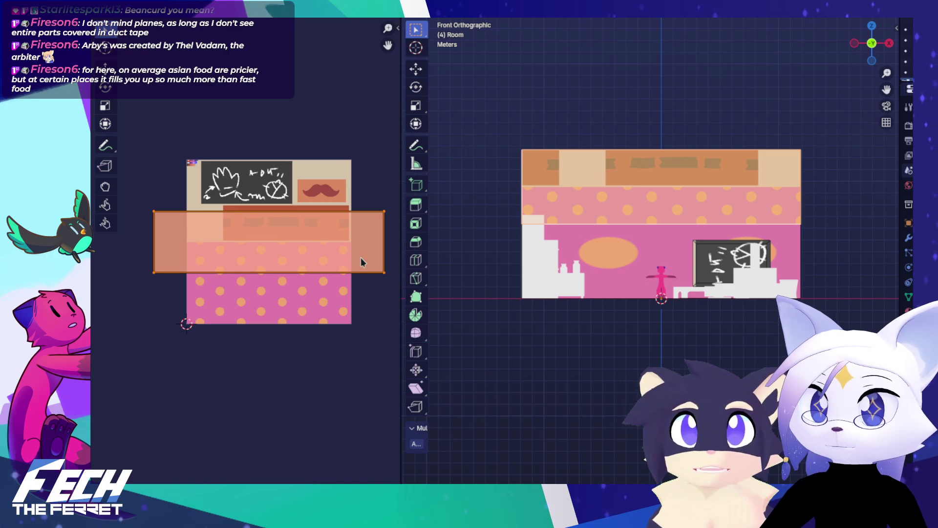
Step: Move the enlarged upper wall UVs down into the polka-dot area, scale them up slightly more, and check the pattern on the walls
key(g)
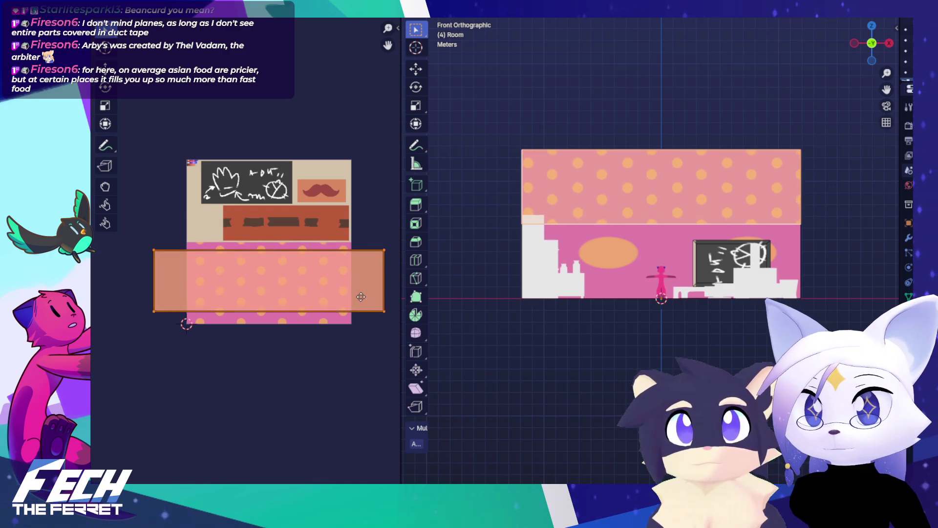
key(s)
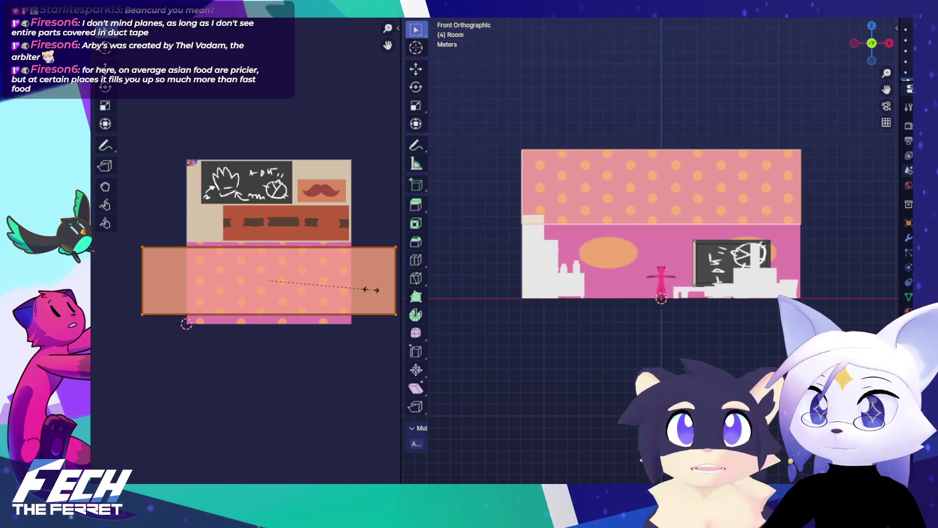
click(370, 290)
drag(489, 264, 442, 284)
drag(335, 262, 334, 262)
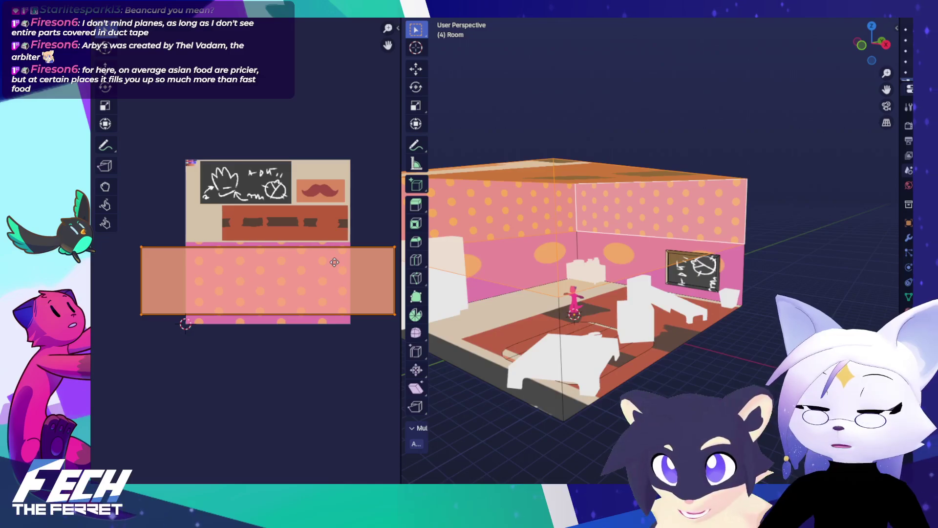
scroll(319, 244, up, 3)
scroll(324, 240, down, 2)
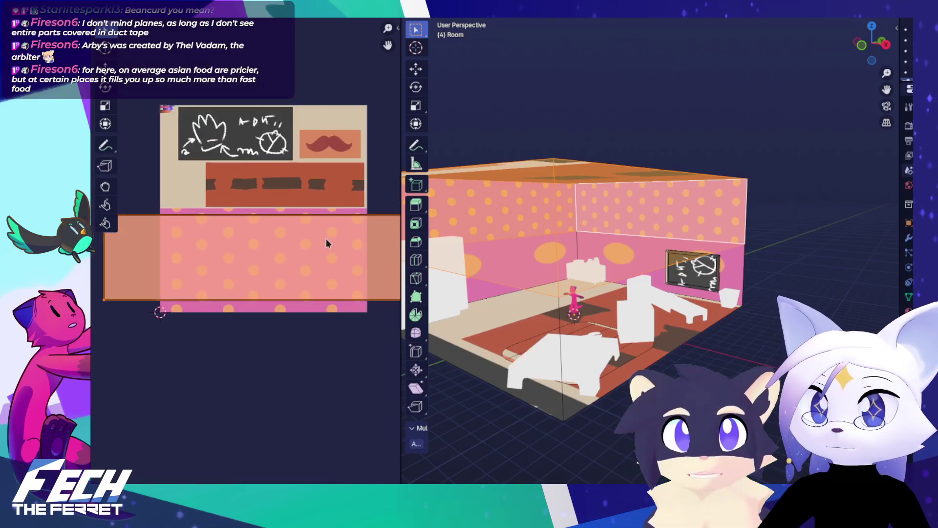
Step: Try to scale the upper wall UVs up further and shift them over the polka-dot area
scroll(326, 243, down, 1)
key(s)
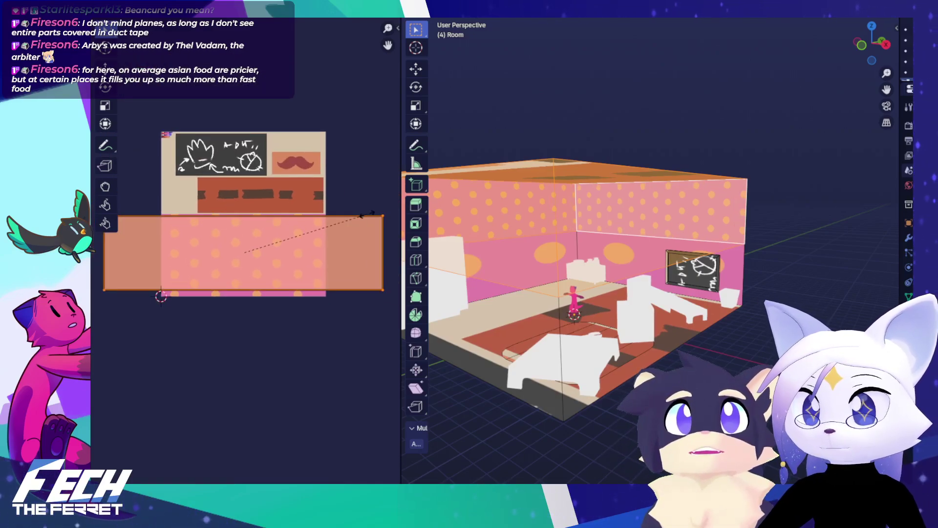
click(360, 219)
key(g)
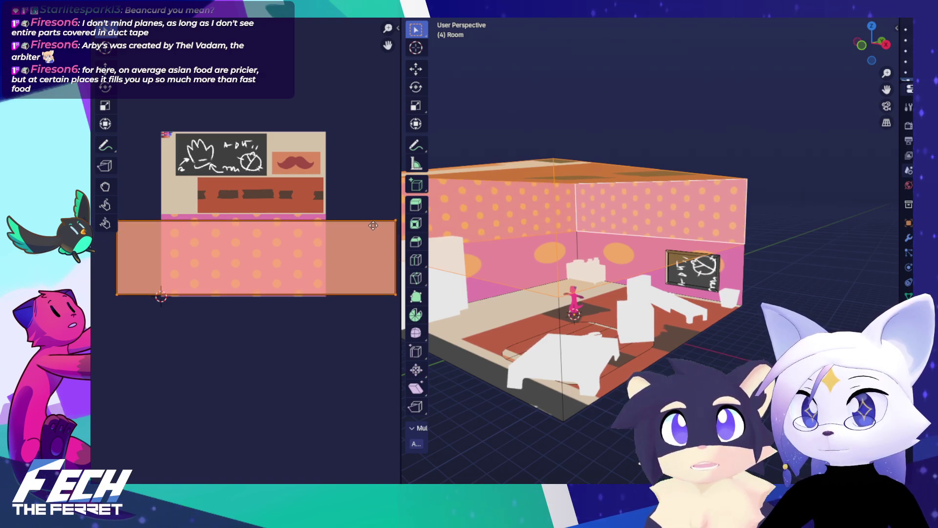
right_click(372, 226)
key(ctrl+z)
Step: Examine the polka-dot pattern on the upper walls in Object Mode and reopen the room in Edit Mode
drag(343, 197, 347, 200)
key(Tab)
drag(546, 210, 659, 188)
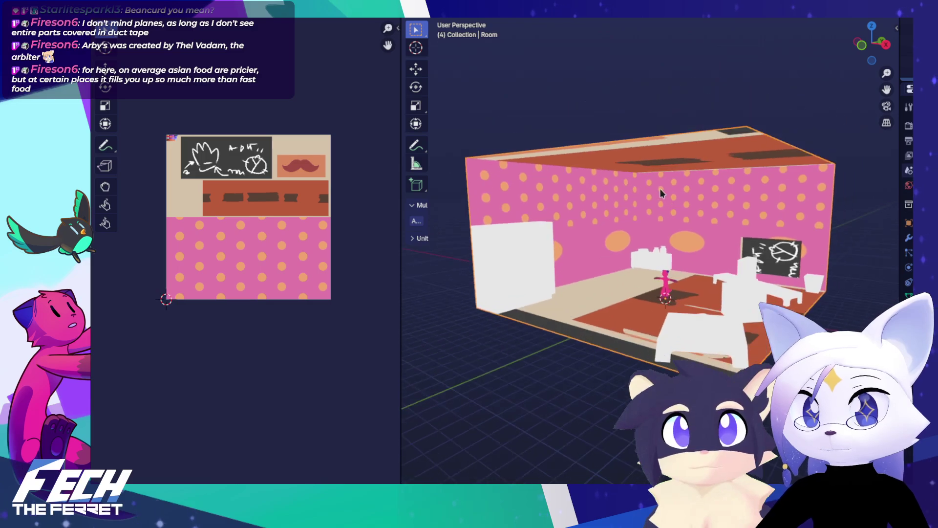
scroll(659, 189, up, 10)
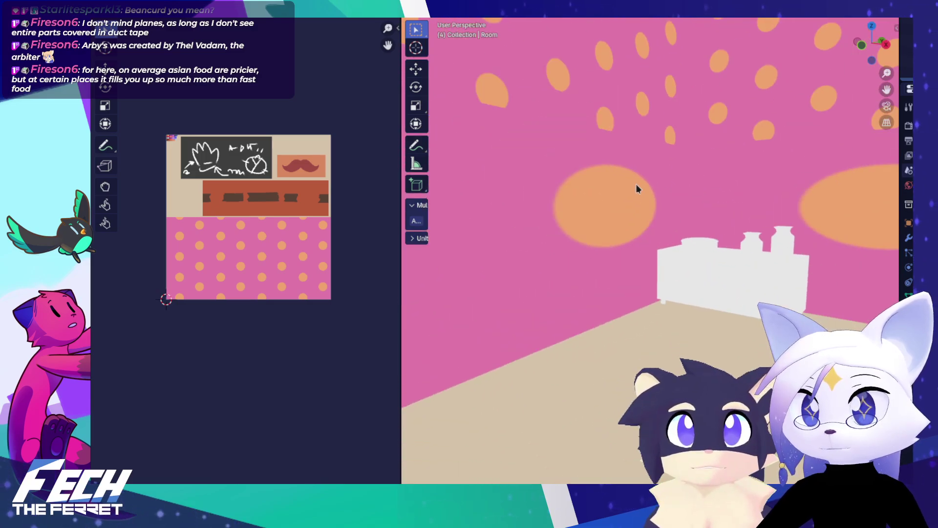
scroll(635, 183, down, 1)
key(Tab)
key(Tab)
key(Tab)
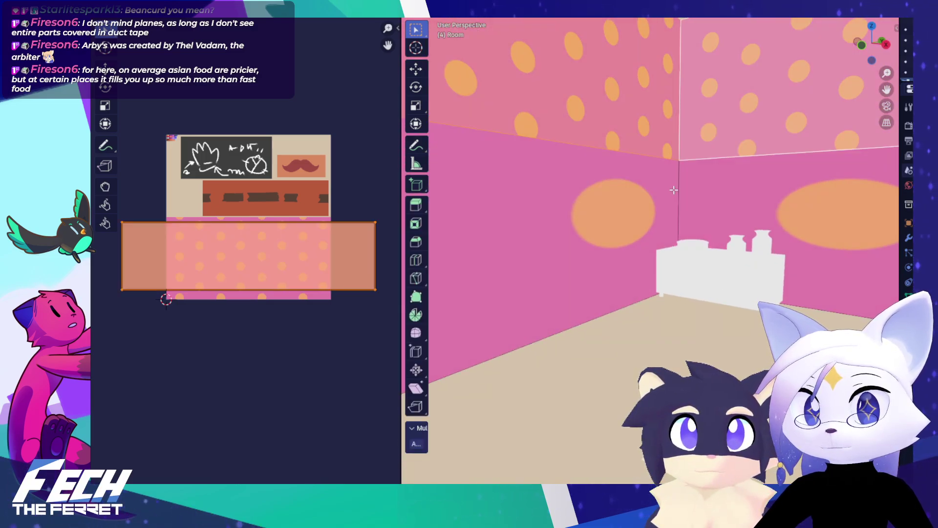
Step: Select the ring of lower wall faces and collapse their UVs to a single point by scaling to 0
click(674, 189)
scroll(270, 219, up, 3)
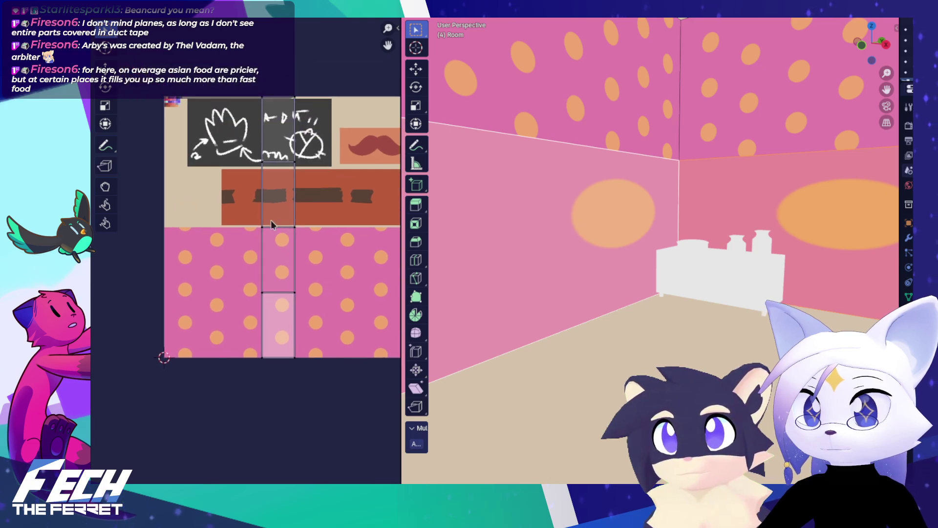
key(a)
key(s)
key(0)
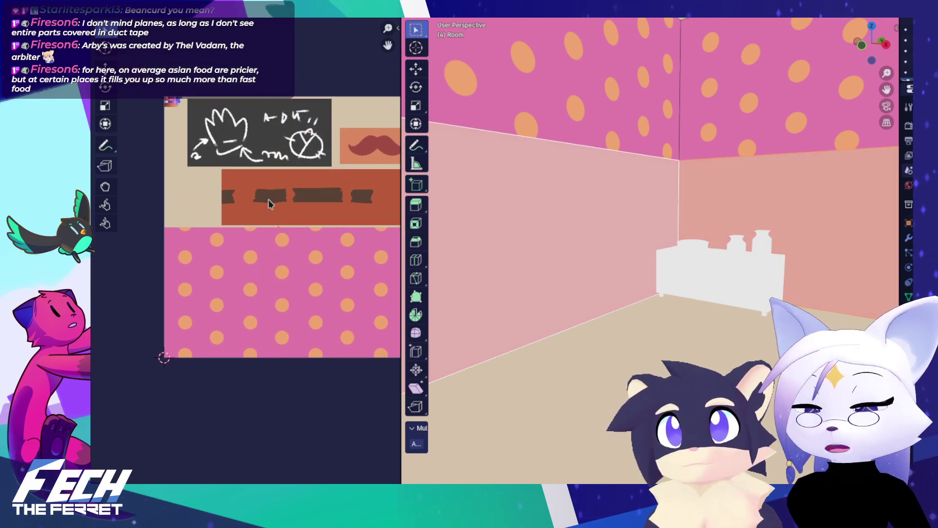
Step: Move the collapsed lower wall UVs up to the colour palette in the corner of the texture sheet
drag(251, 189, 297, 239)
scroll(246, 263, up, 5)
key(g)
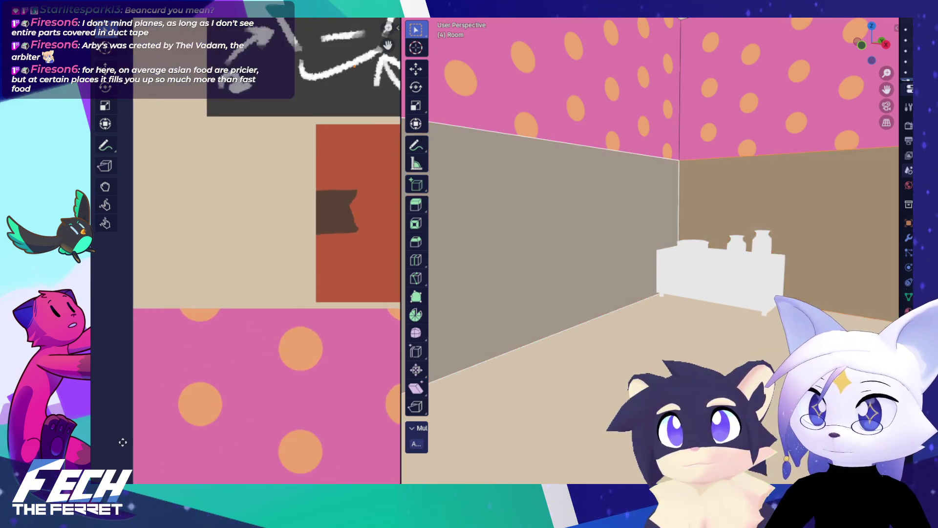
click(368, 441)
drag(368, 441, 410, 527)
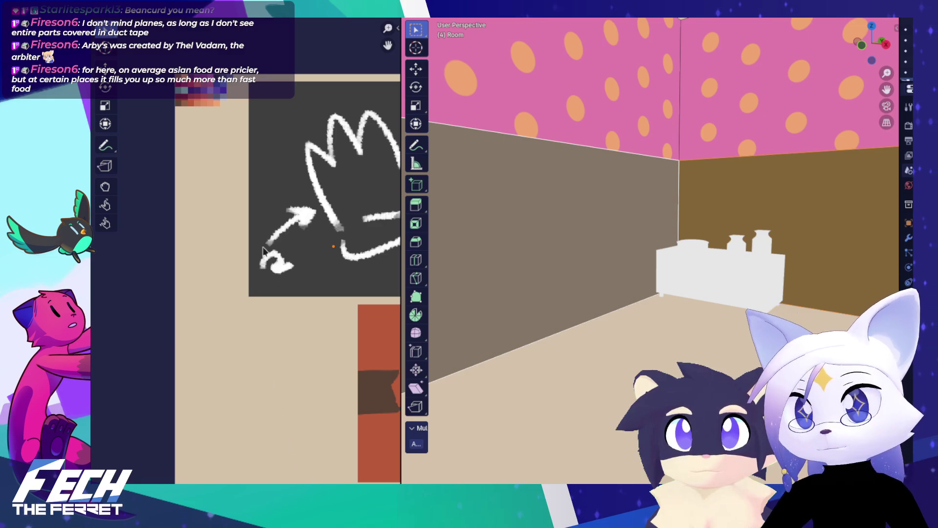
drag(263, 247, 314, 320)
key(g)
click(213, 211)
drag(213, 187, 250, 227)
scroll(267, 227, up, 2)
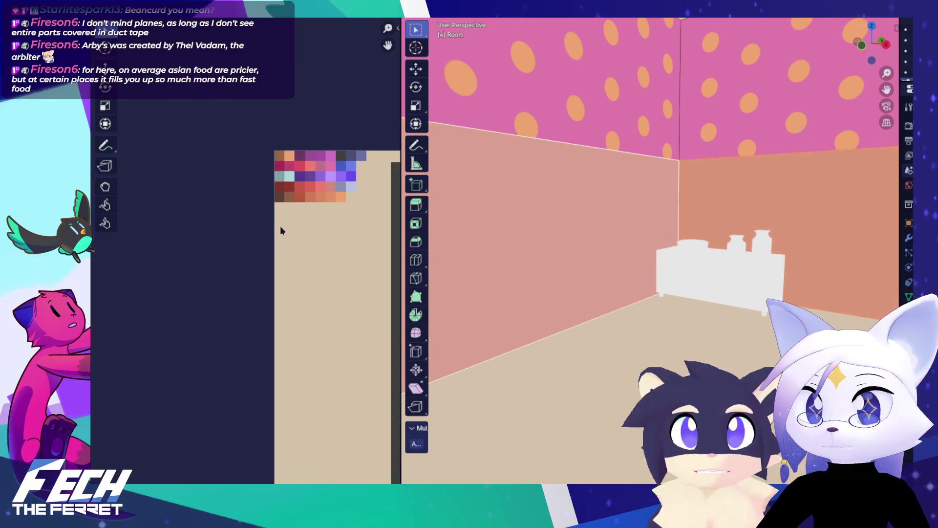
Step: Place the lower wall UV point on the light orange swatch in the palette's first row
scroll(280, 226, up, 5)
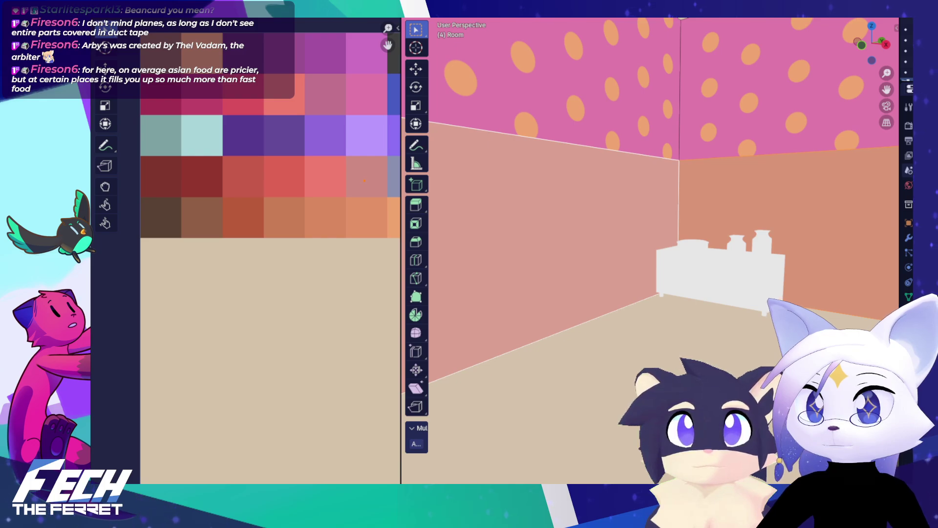
scroll(268, 194, down, 4)
key(F3)
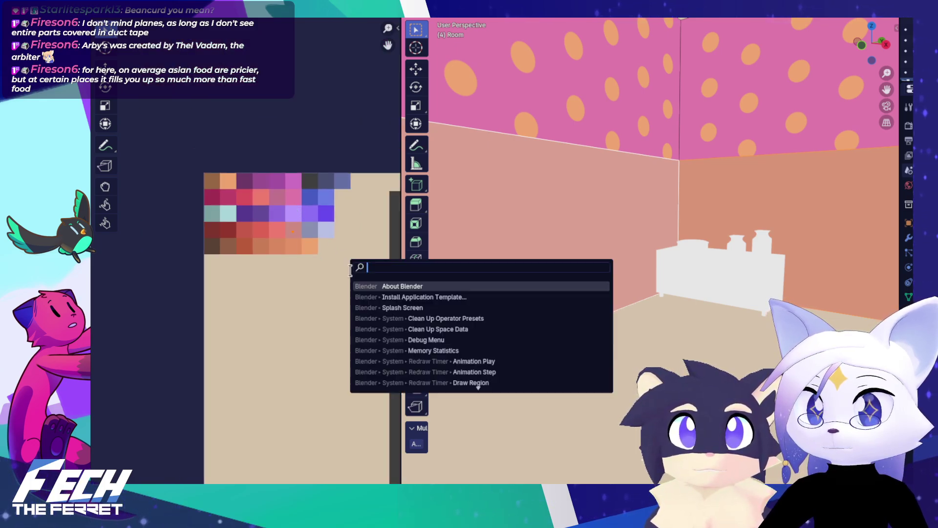
key(Escape)
drag(289, 226, 196, 159)
scroll(289, 230, down, 3)
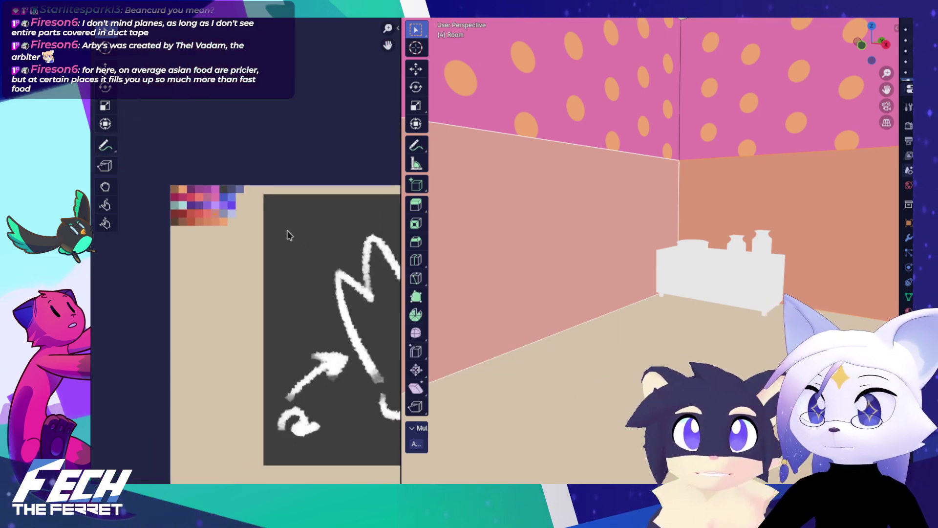
scroll(293, 257, up, 5)
key(g)
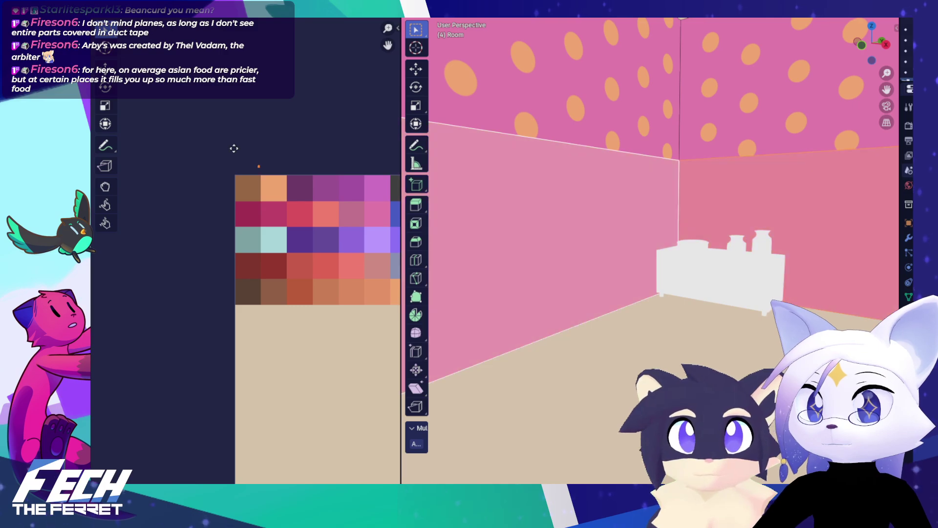
click(250, 172)
Step: Inspect the recoloured lower walls in Object Mode and reopen the room in Edit Mode
key(Tab)
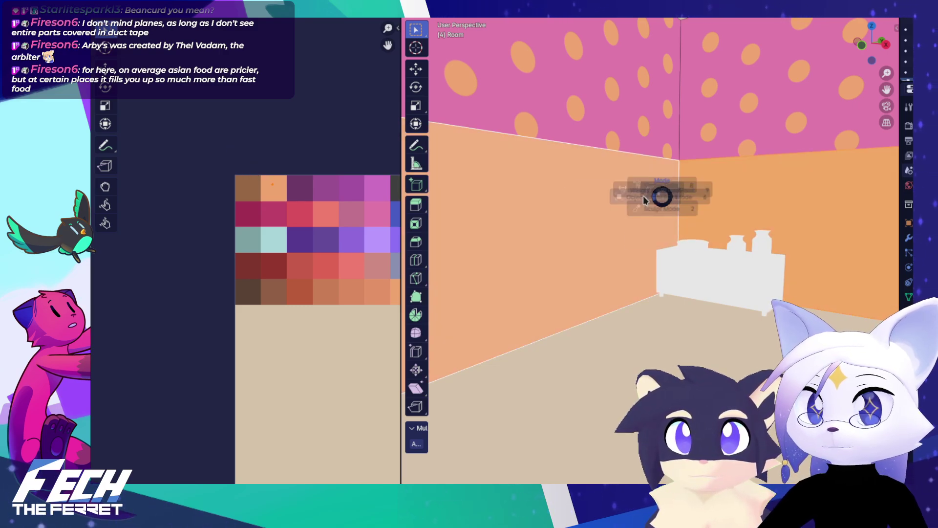
scroll(664, 203, down, 1)
drag(759, 183, 669, 177)
scroll(669, 177, down, 3)
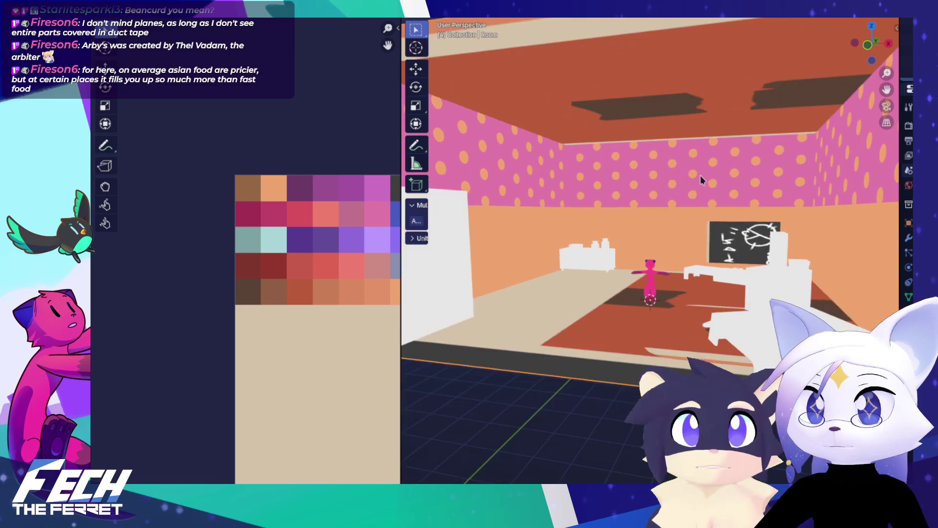
key(Tab)
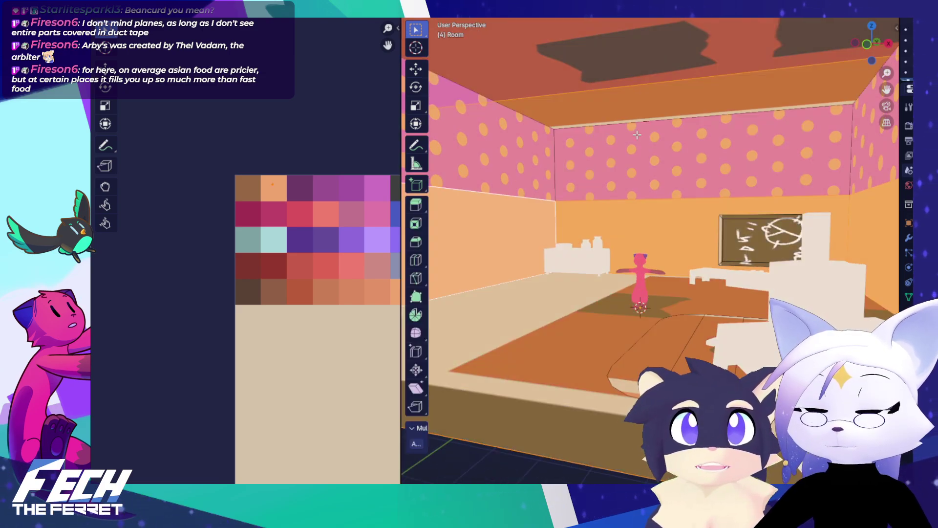
Step: Select the room's ceiling face and collapse its UVs to a single point by scaling to 0
click(678, 103)
drag(677, 103, 626, 118)
click(621, 163)
scroll(626, 119, down, 4)
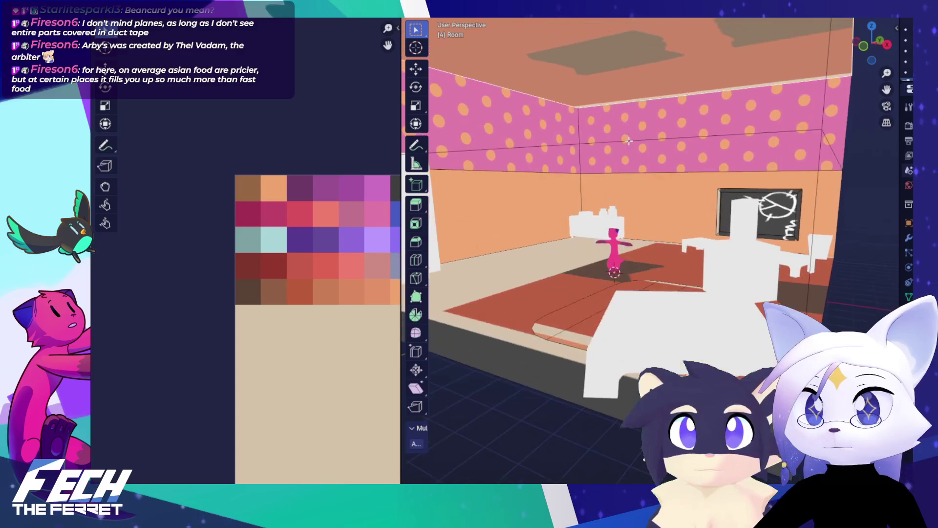
drag(351, 188, 335, 199)
scroll(336, 200, down, 2)
key(s)
key(0)
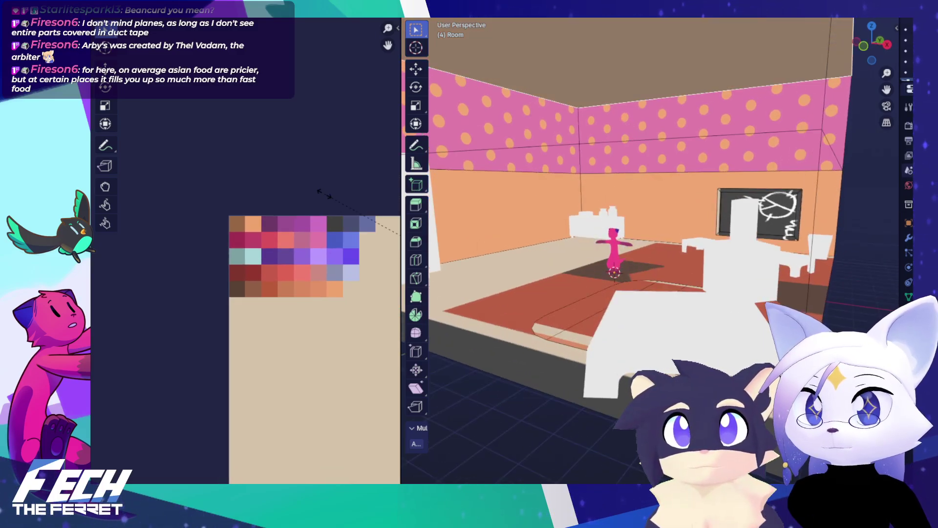
key(Return)
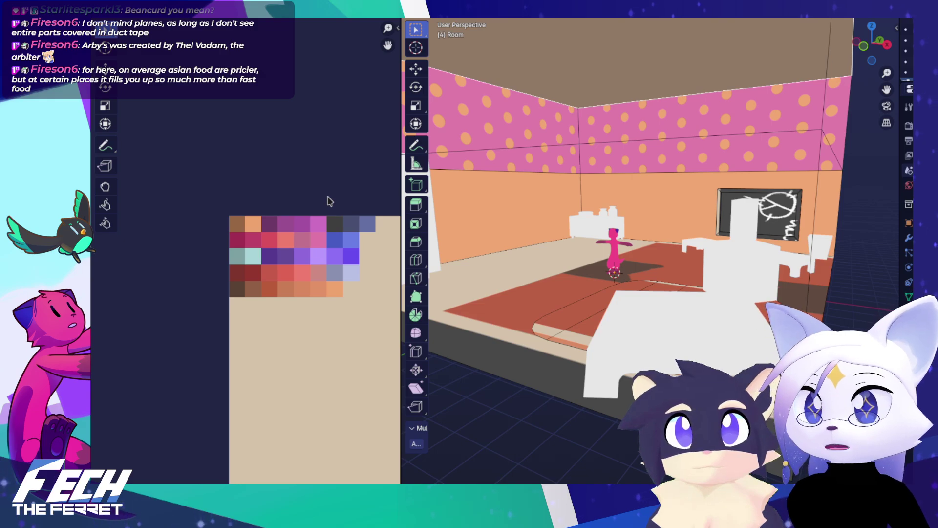
Step: Move the collapsed ceiling UVs onto the dark purple swatch in the palette's first row
scroll(246, 266, down, 6)
drag(304, 274, 206, 215)
scroll(219, 236, down, 2)
scroll(219, 236, down, 2)
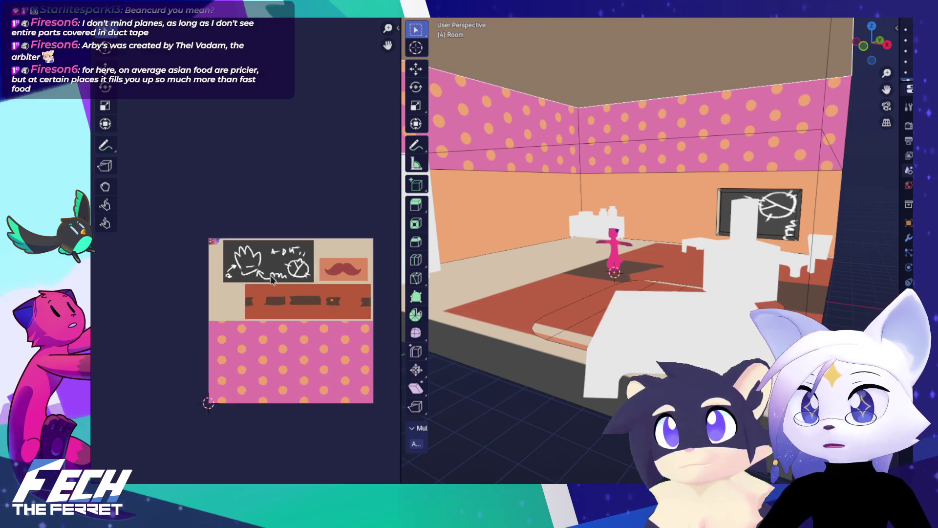
scroll(190, 234, up, 4)
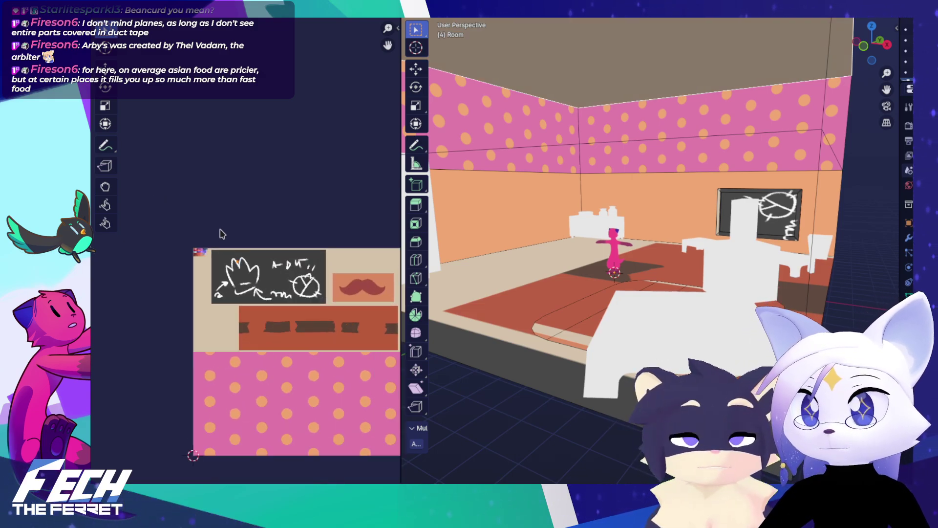
scroll(228, 261, up, 8)
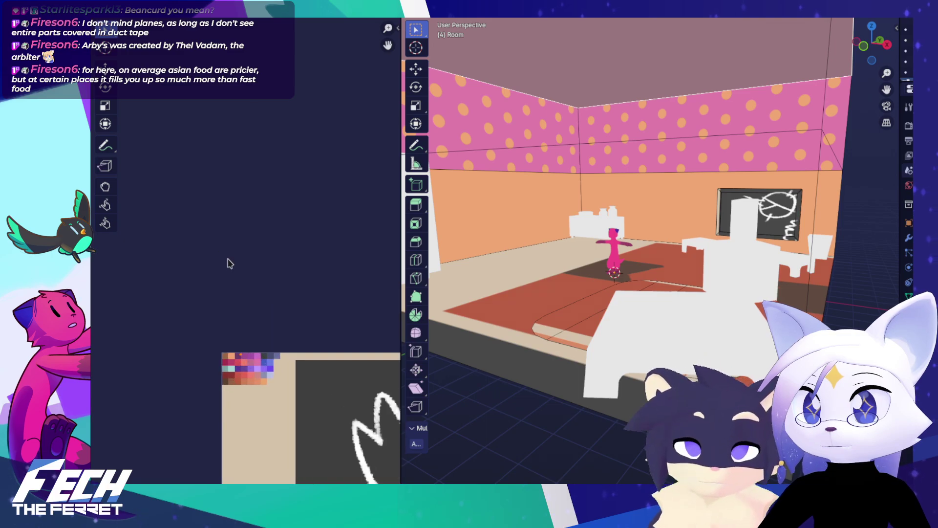
scroll(276, 293, up, 3)
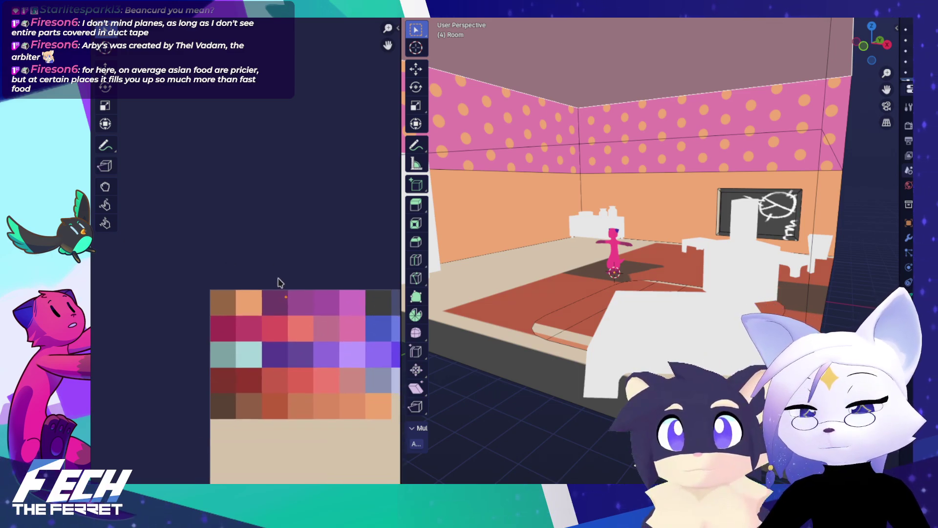
key(g)
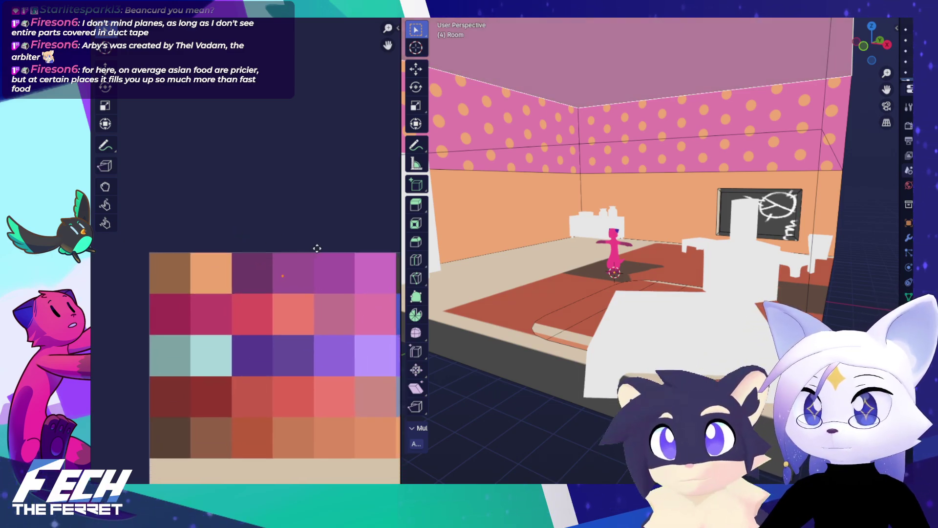
click(286, 244)
Step: Check the ceiling colour against the walls in Object Mode and return the room to Edit Mode
key(ctrl+Tab)
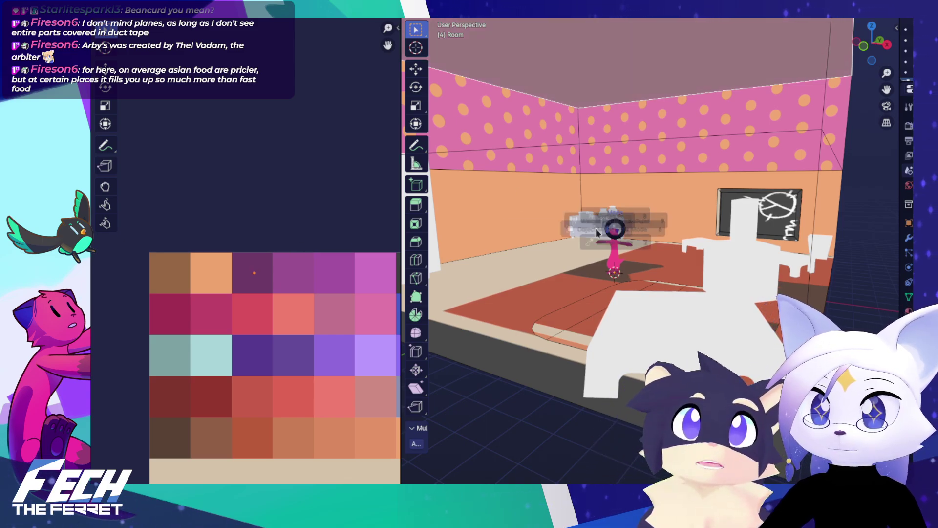
scroll(652, 224, down, 5)
drag(652, 224, 700, 238)
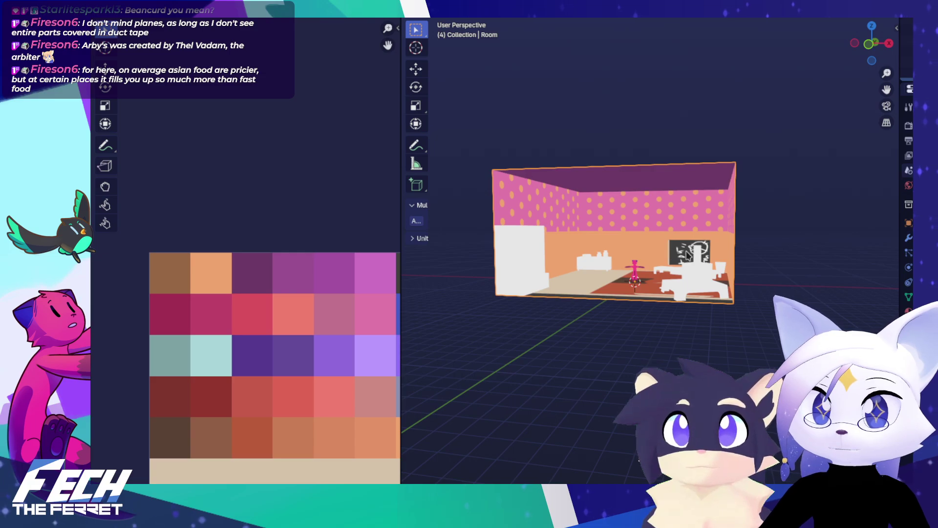
key(ctrl+Tab)
scroll(675, 293, up, 3)
key(ctrl+Tab)
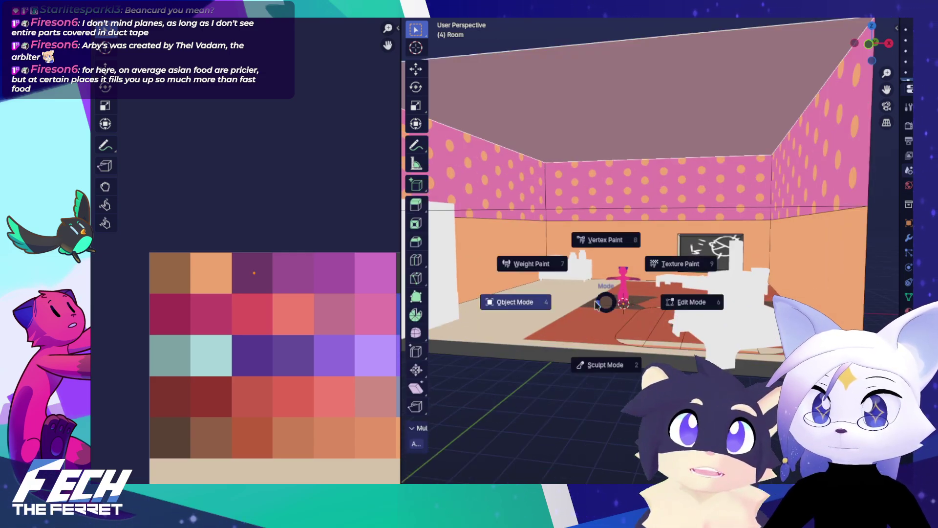
drag(620, 302, 622, 335)
key(Tab)
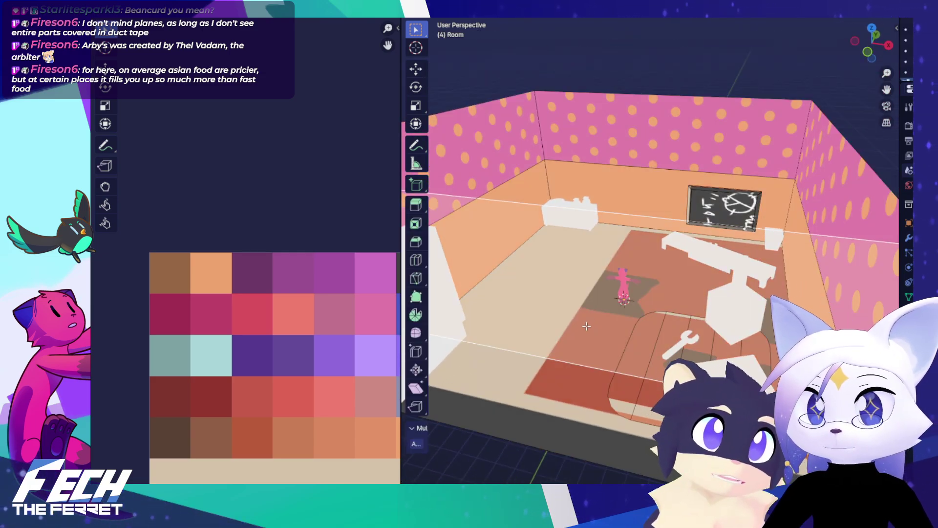
Step: Clear the selection, select the room's floor face and collapse its UVs to a single point by scaling to 0
key(a)
key(a)
drag(600, 216, 595, 252)
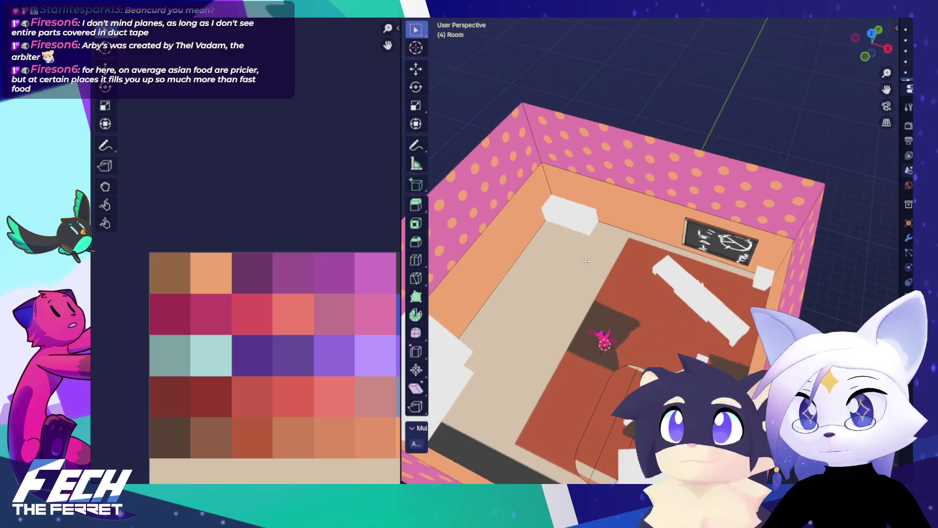
click(562, 264)
scroll(327, 315, down, 15)
drag(312, 320, 297, 305)
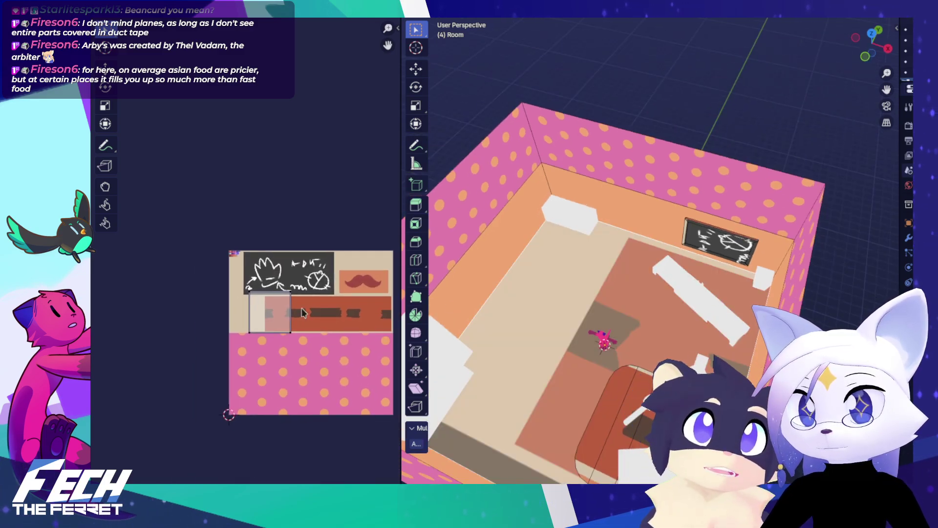
key(s)
key(0)
key(Return)
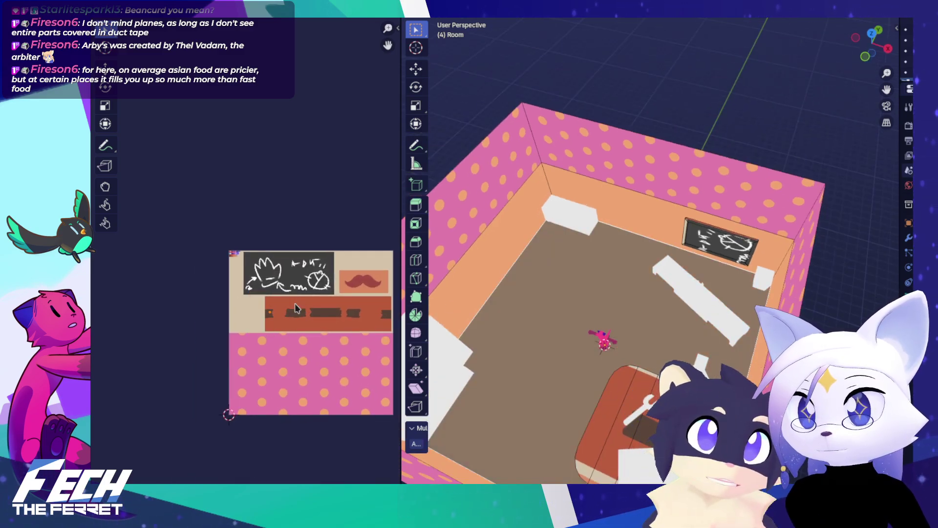
Step: Move the collapsed floor UVs onto the light teal swatch in the palette's third row
scroll(295, 308, up, 4)
drag(299, 329, 323, 338)
key(g)
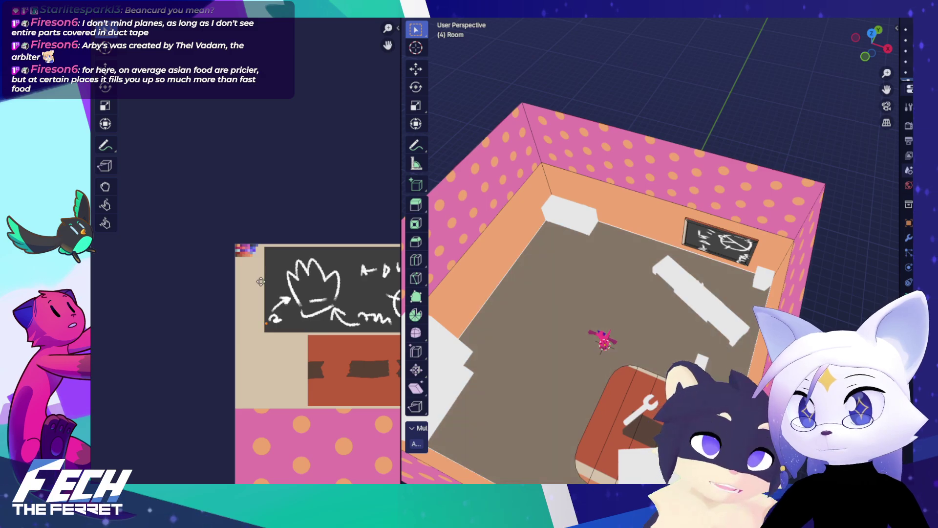
click(240, 224)
scroll(245, 265, up, 5)
drag(245, 233, 257, 252)
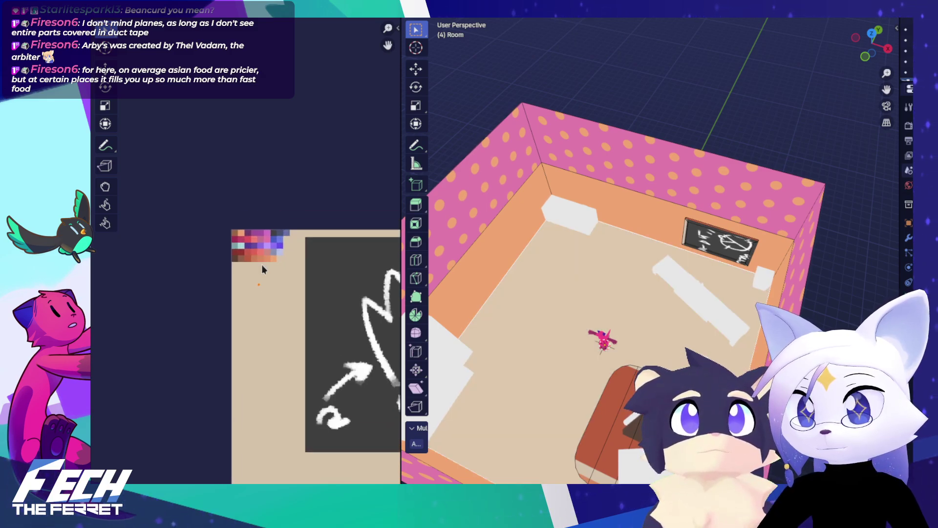
scroll(262, 265, up, 6)
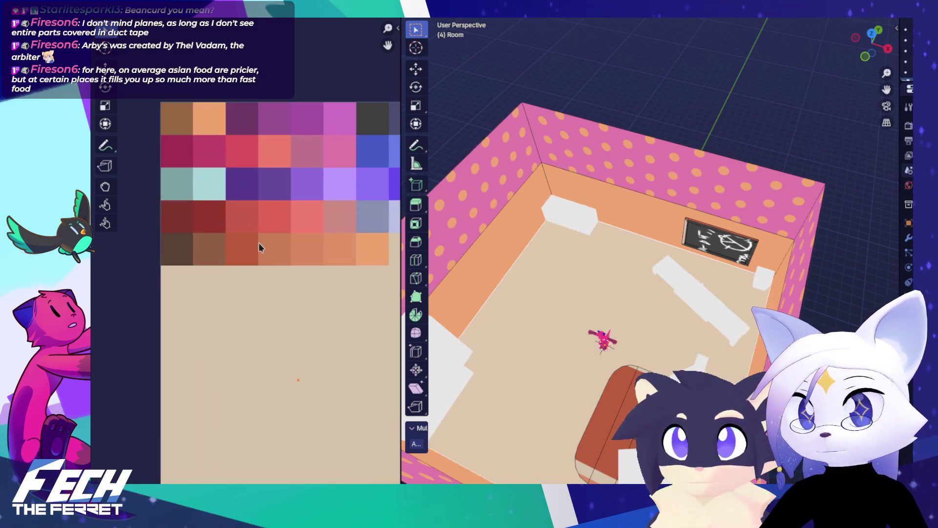
key(g)
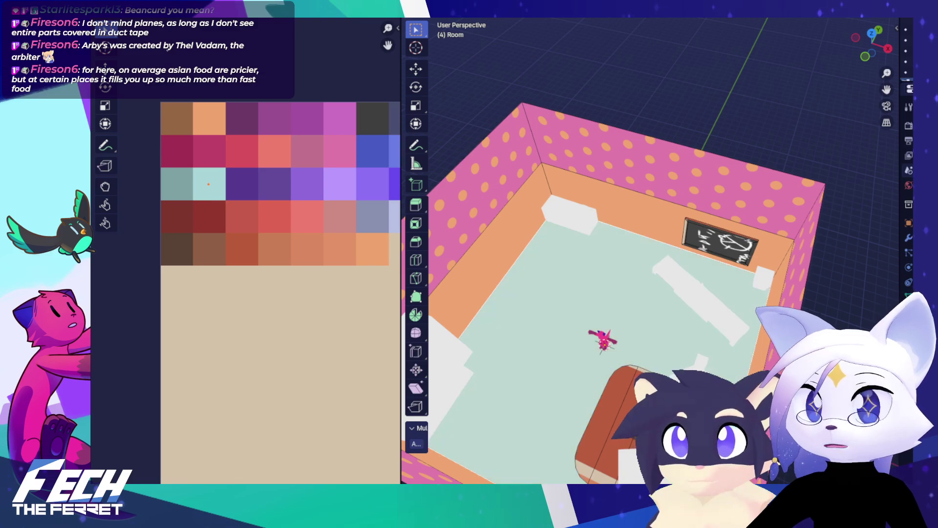
Step: Return the room to Object Mode, select the side table with its jars and enter Edit Mode on it
scroll(242, 171, down, 5)
scroll(451, 206, down, 4)
scroll(582, 245, up, 6)
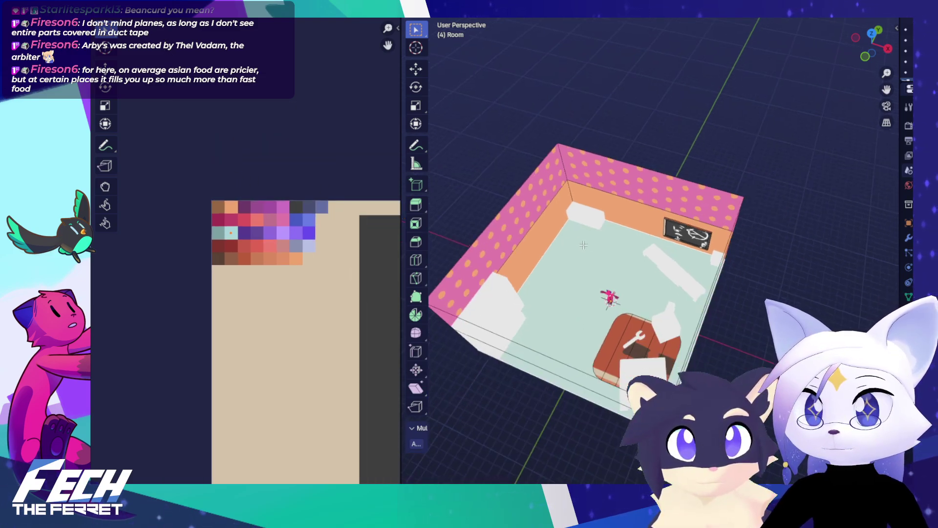
drag(646, 258, 681, 215)
scroll(589, 239, up, 5)
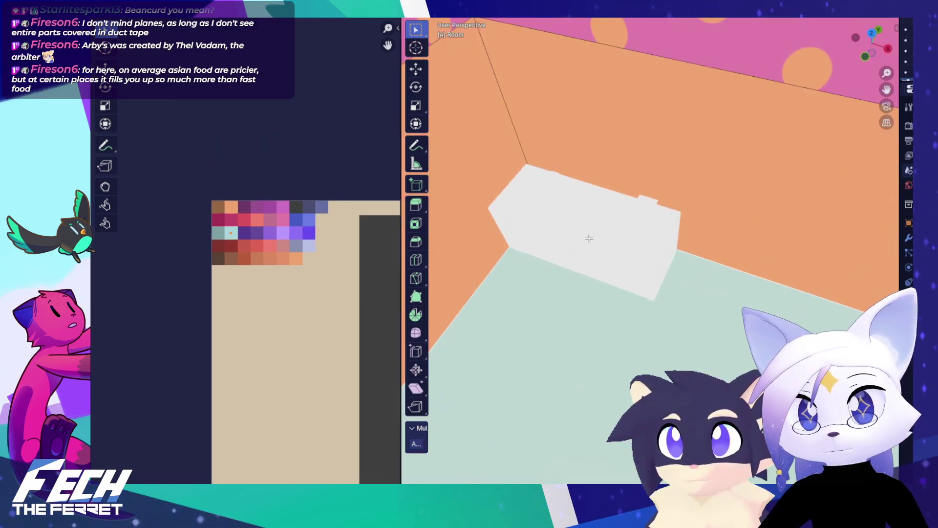
drag(588, 239, 623, 171)
key(Tab)
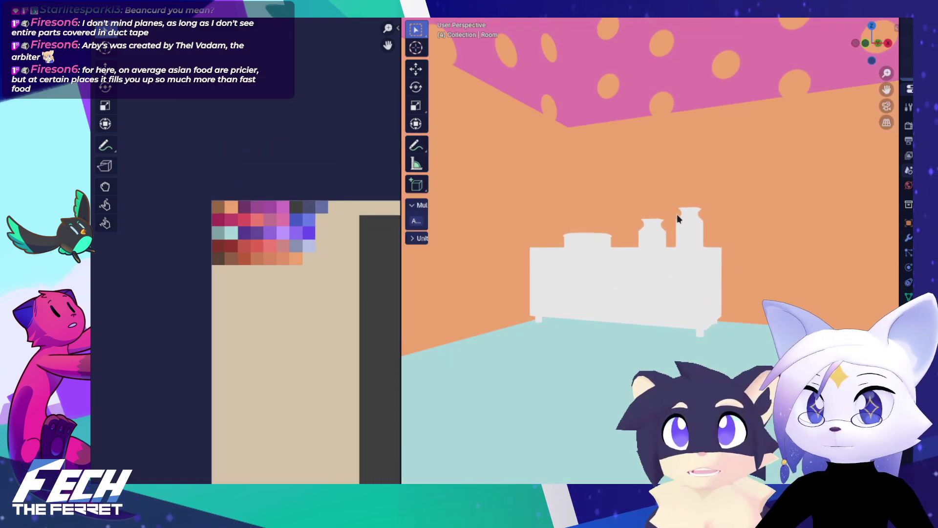
click(652, 238)
key(Tab)
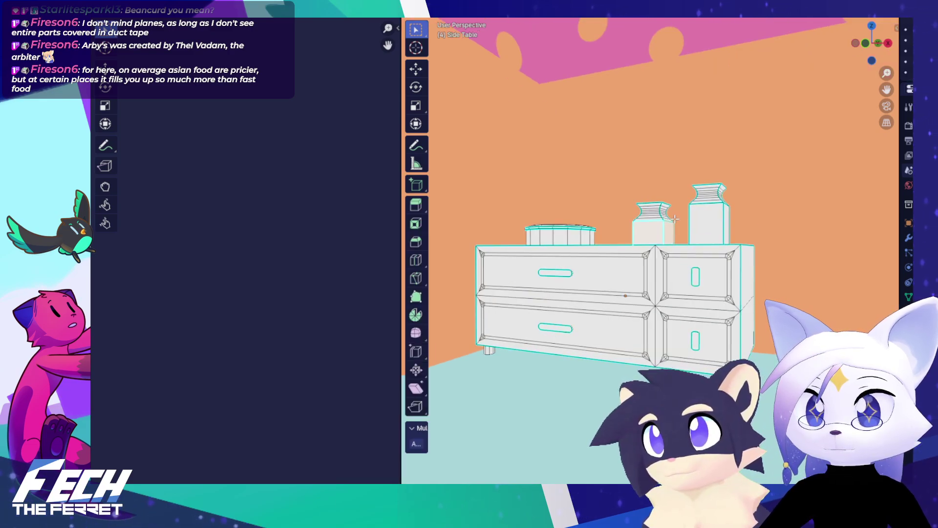
Step: Show the porfu_lab.png reference in the UV editor and look at the jars on the side table
scroll(673, 218, down, 8)
scroll(781, 244, down, 8)
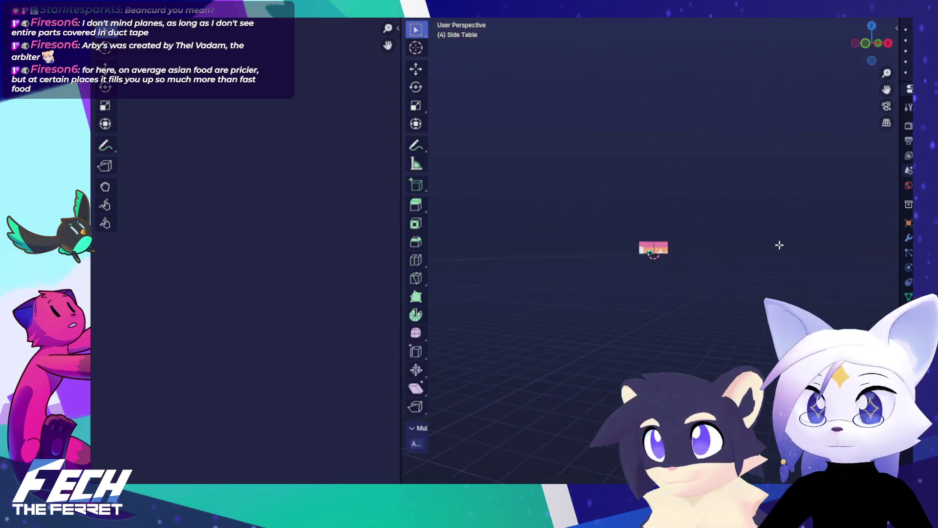
scroll(635, 228, up, 15)
scroll(666, 228, up, 5)
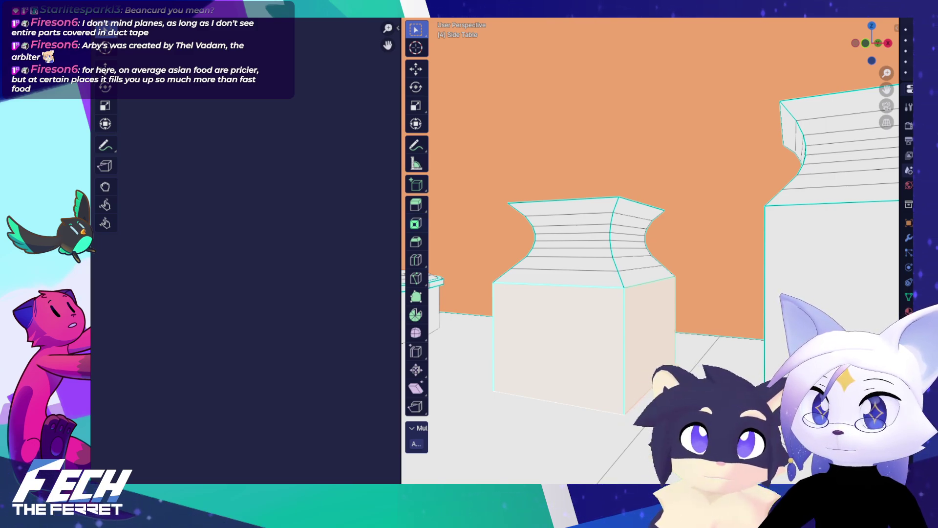
scroll(328, 258, down, 5)
drag(328, 257, 243, 151)
scroll(267, 93, up, 5)
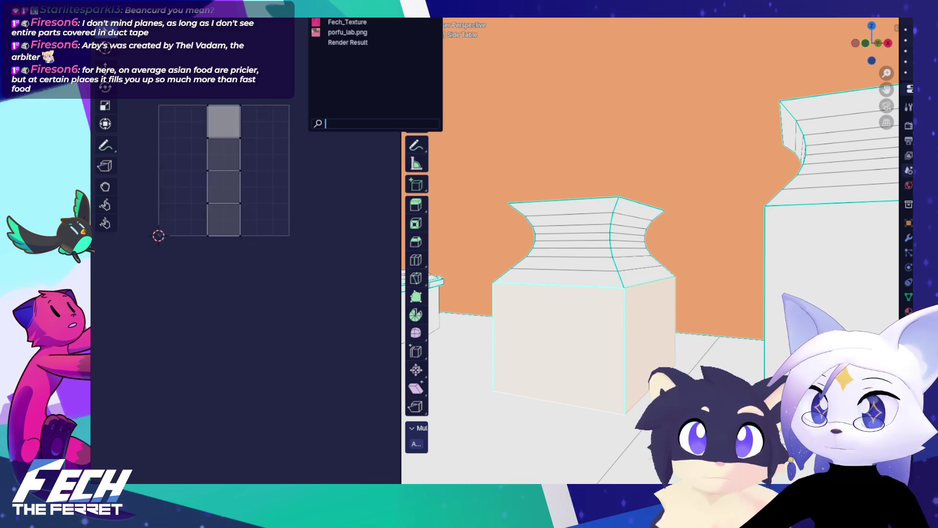
click(342, 32)
drag(151, 60, 310, 189)
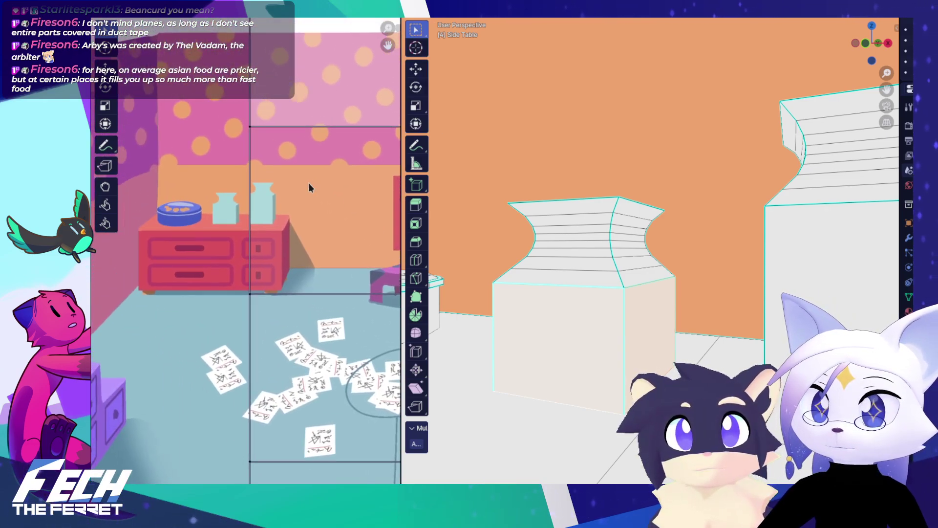
scroll(583, 189, down, 4)
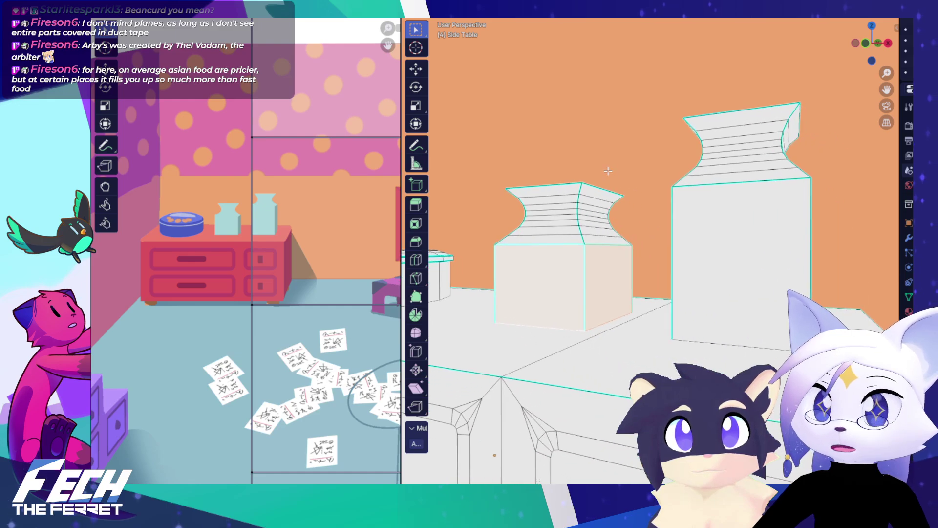
Step: Select the body faces and front neck faces of both jars and collapse their UVs to a single point
drag(571, 183, 621, 181)
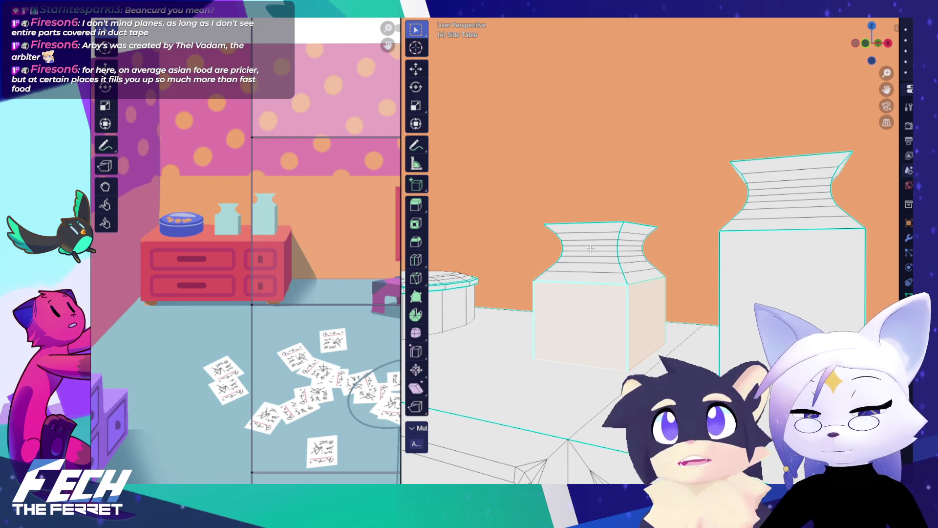
alt+click(603, 233)
drag(600, 201, 595, 211)
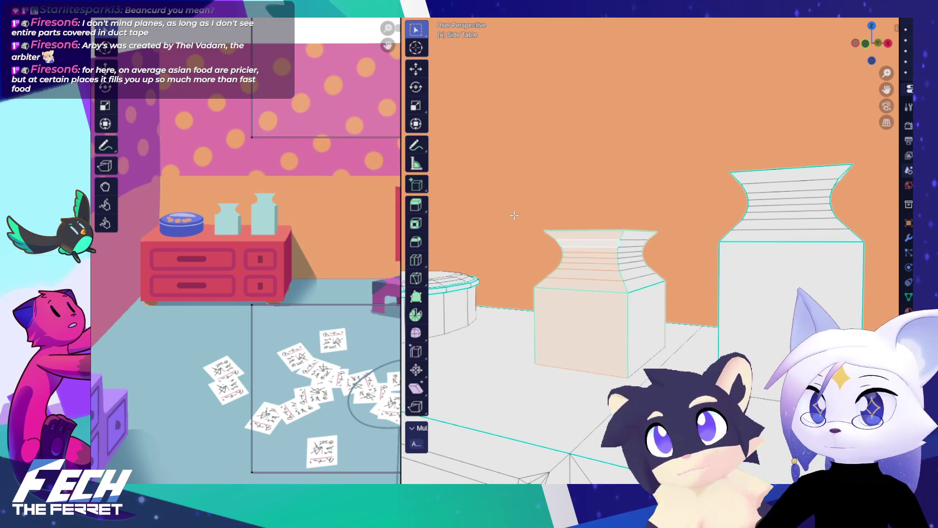
drag(759, 212, 629, 213)
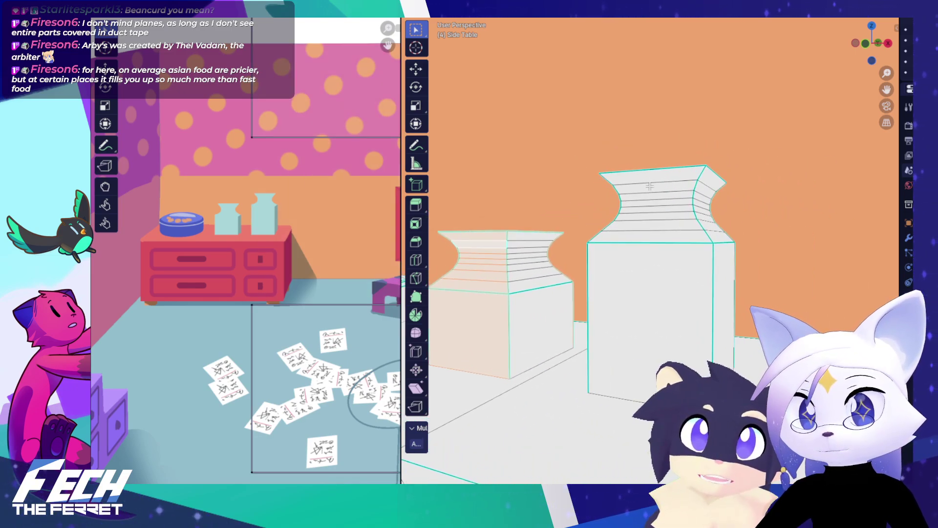
scroll(344, 188, down, 4)
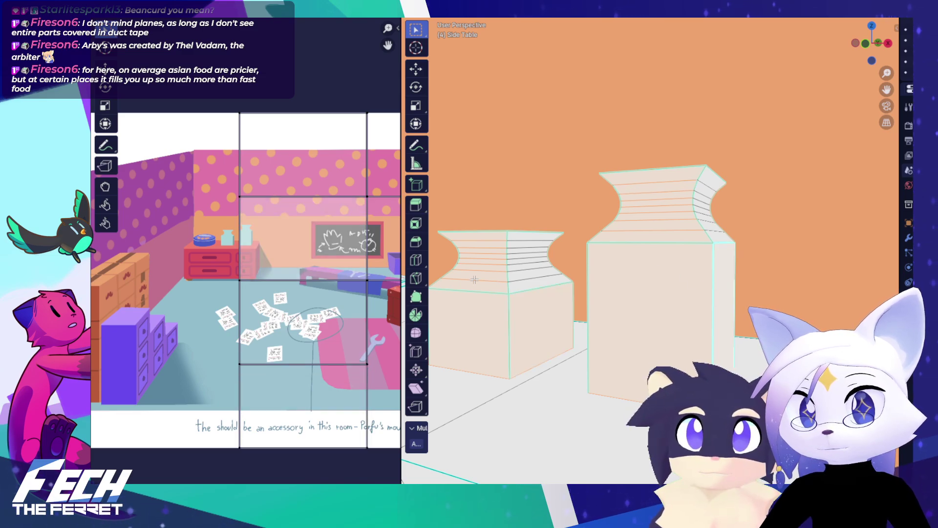
scroll(351, 245, down, 2)
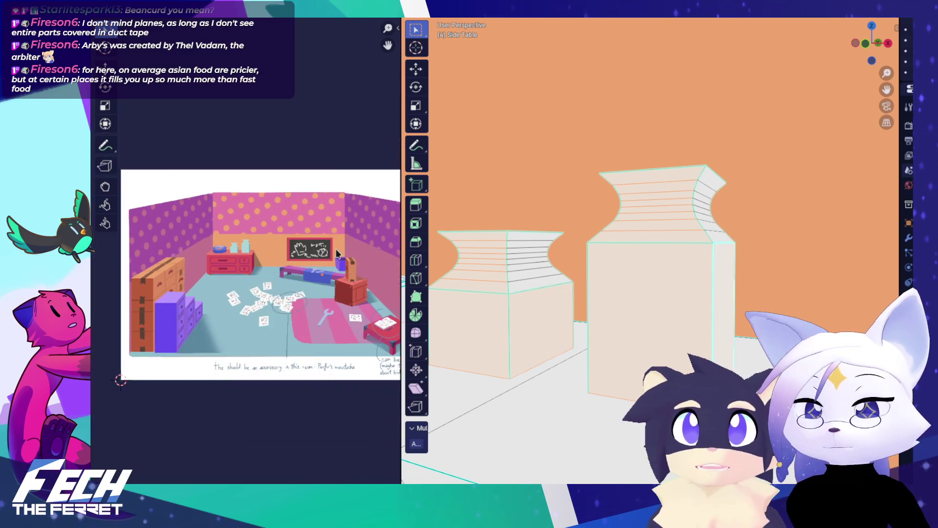
Step: Check the jars in the room reference and switch the UV editor back to the room's texture sheet
scroll(342, 254, up, 3)
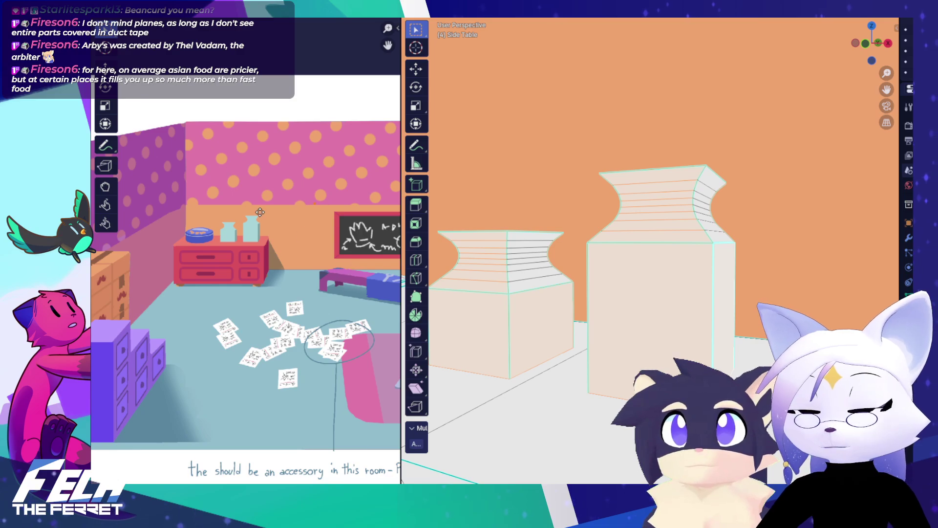
scroll(288, 220, down, 3)
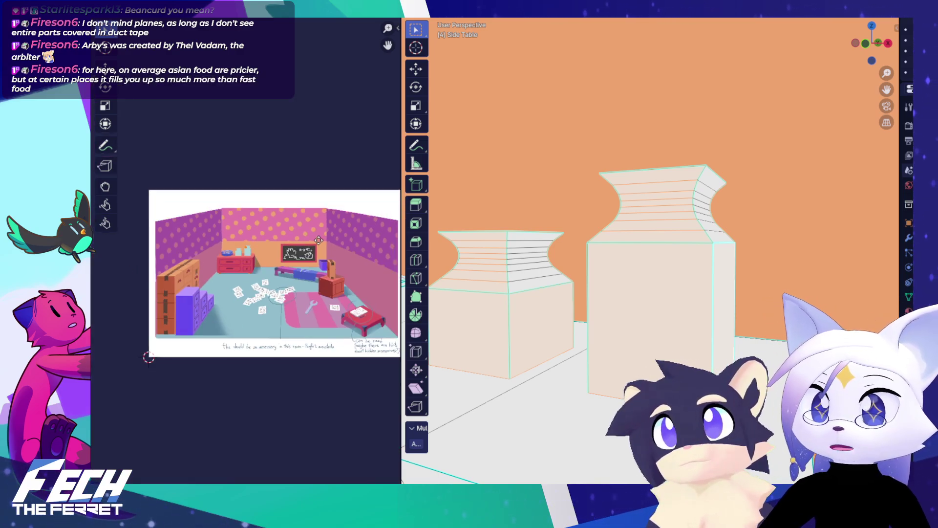
scroll(257, 238, down, 3)
drag(275, 235, 243, 222)
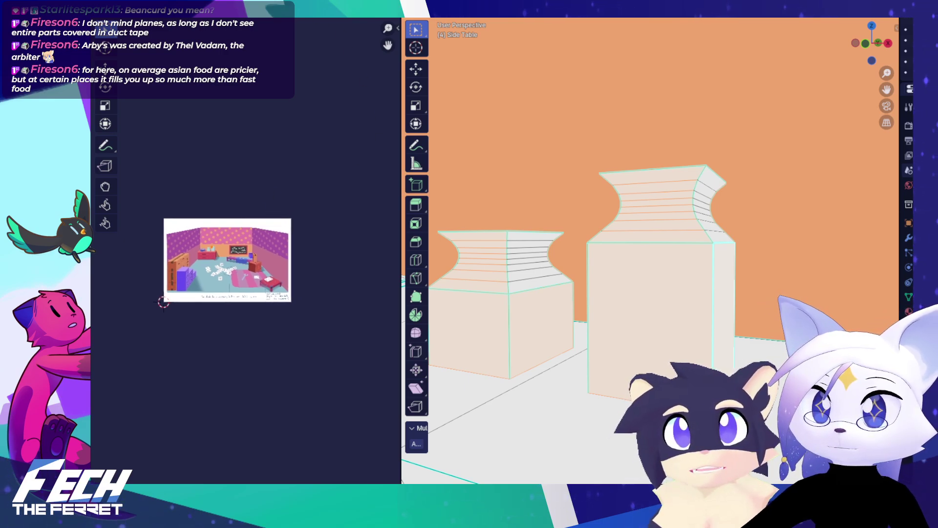
click(316, 15)
click(342, 22)
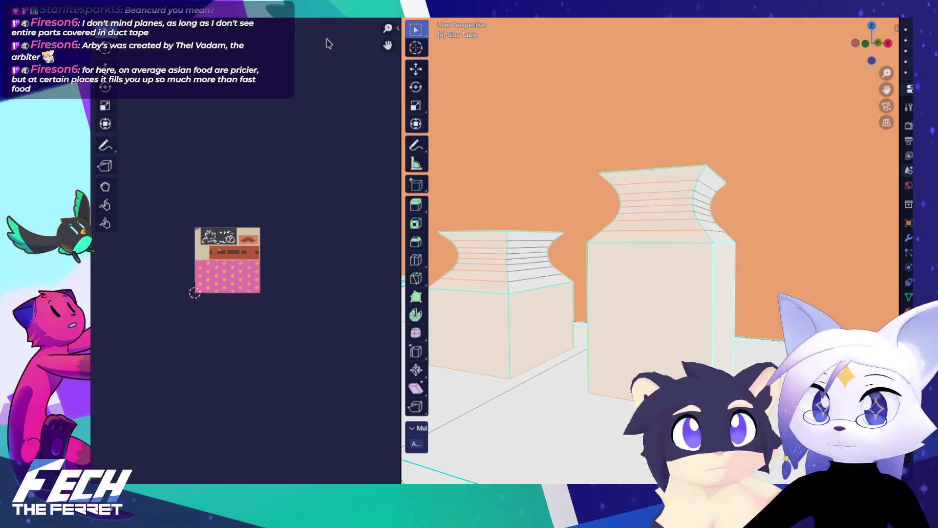
Step: Move the jars' collapsed UVs onto the light teal swatch in the palette's third row
drag(246, 149, 297, 149)
scroll(293, 167, up, 2)
scroll(297, 149, left, 2)
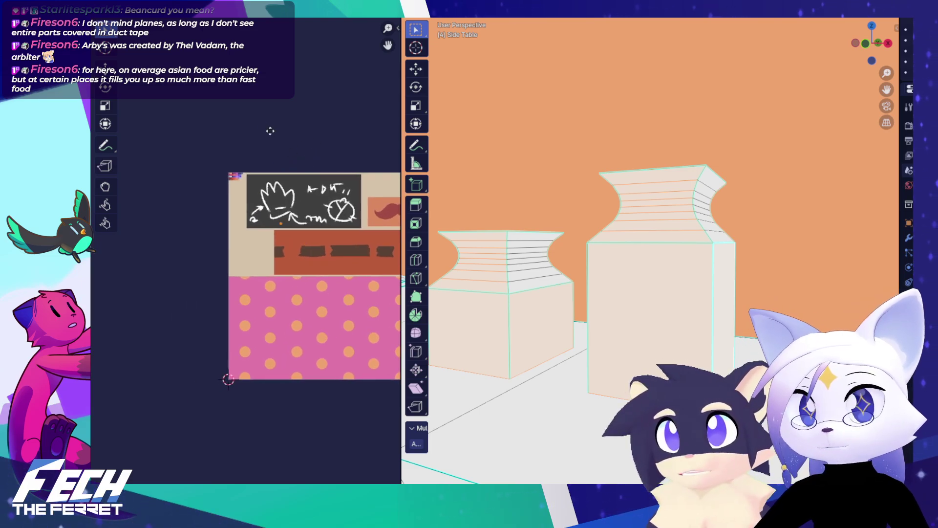
scroll(259, 158, up, 4)
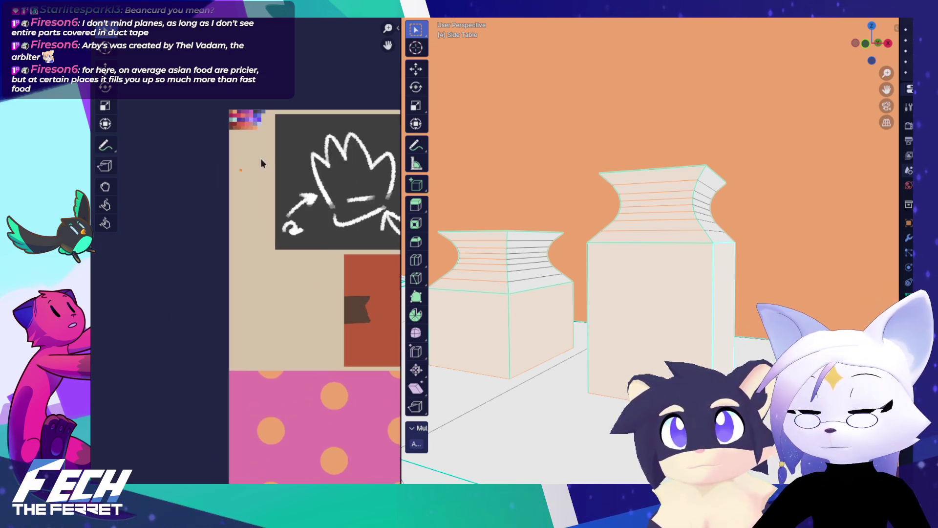
scroll(272, 190, up, 4)
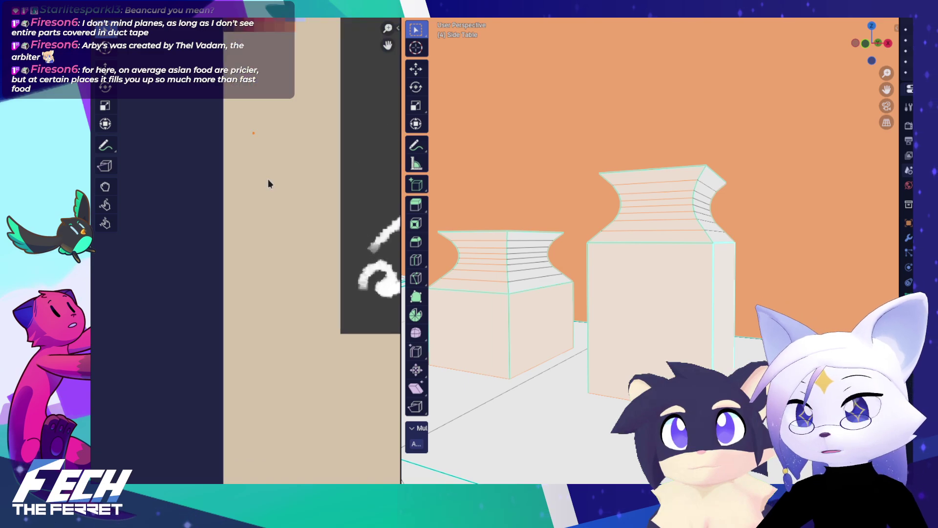
scroll(266, 197, up, 4)
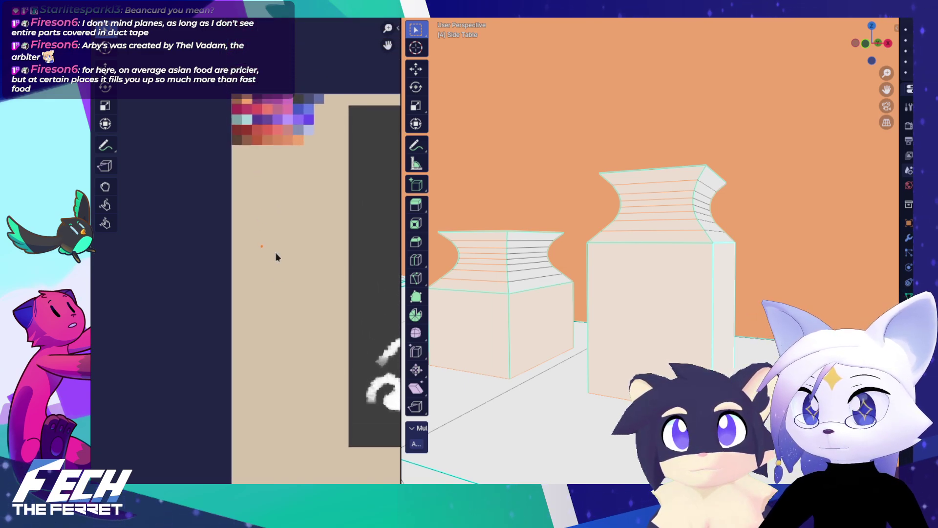
scroll(289, 190, down, 1)
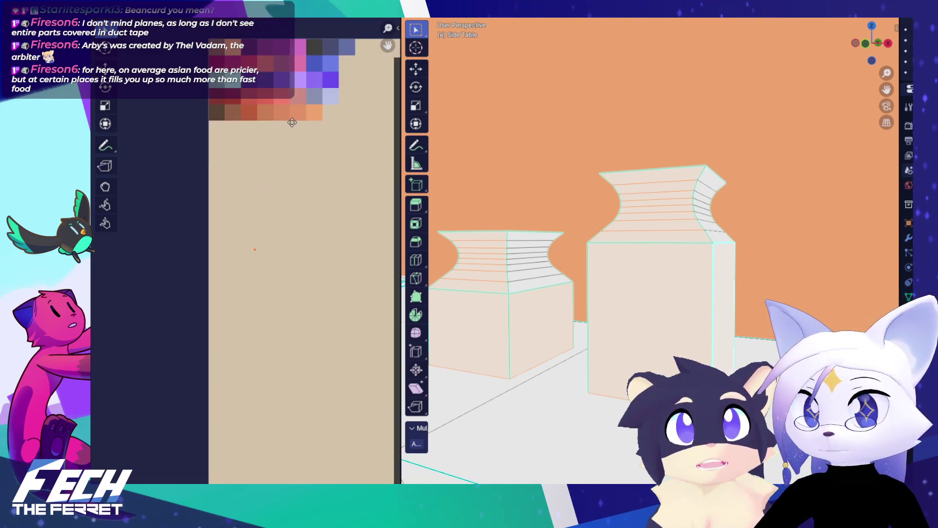
drag(263, 97, 278, 170)
scroll(279, 170, up, 3)
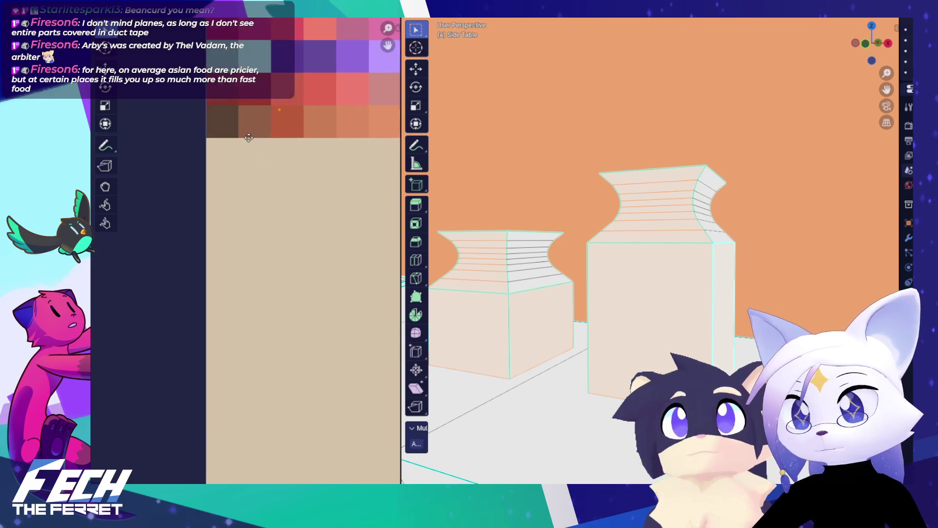
drag(250, 140, 249, 203)
key(g)
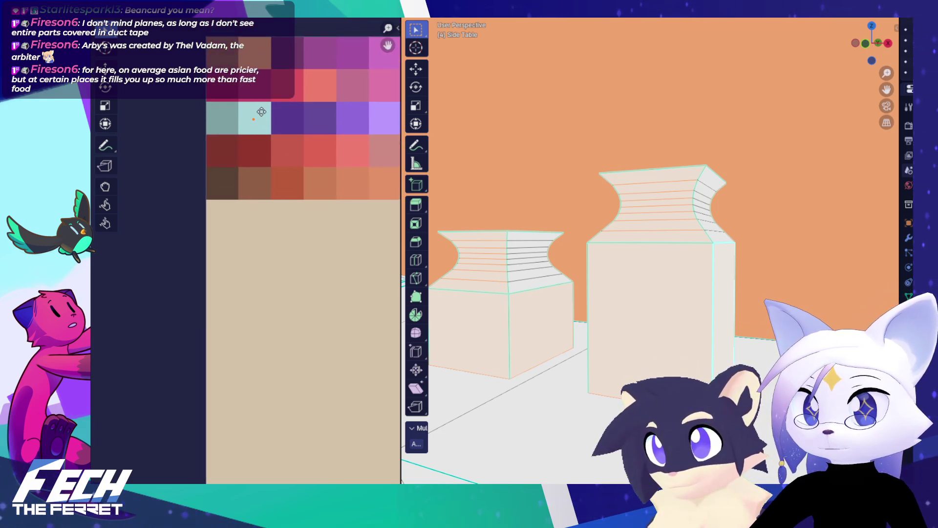
scroll(263, 116, up, 3)
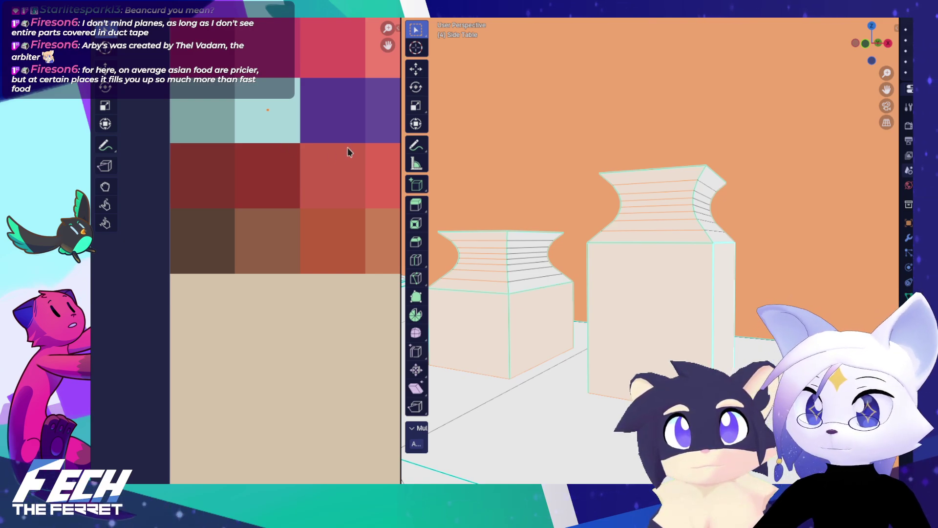
Step: Clear the selection and select the run of neck faces on the small jar's adjacent side
key(alt+a)
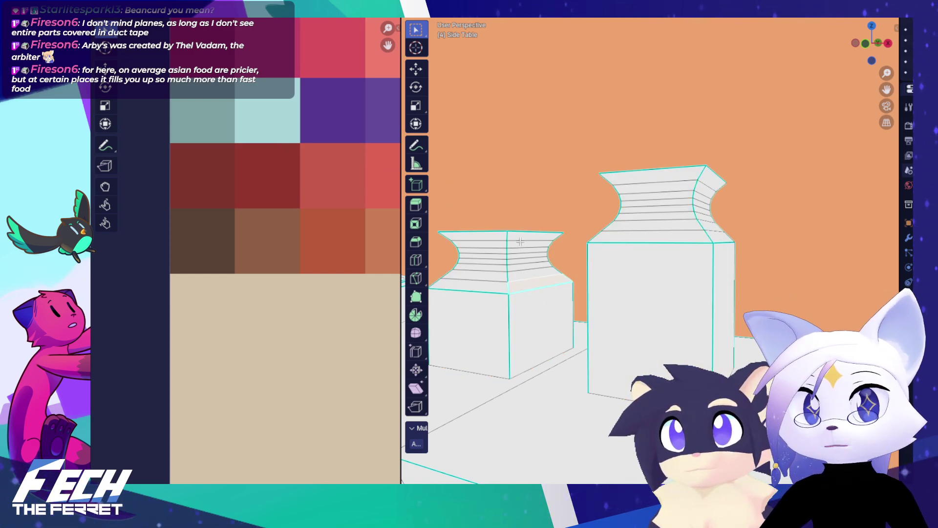
ctrl+click(522, 236)
mouse_move(481, 233)
mouse_down()
mouse_move(563, 240)
mouse_move(555, 230)
mouse_move(655, 204)
mouse_move(638, 206)
mouse_move(650, 250)
mouse_up()
scroll(638, 206, up, 3)
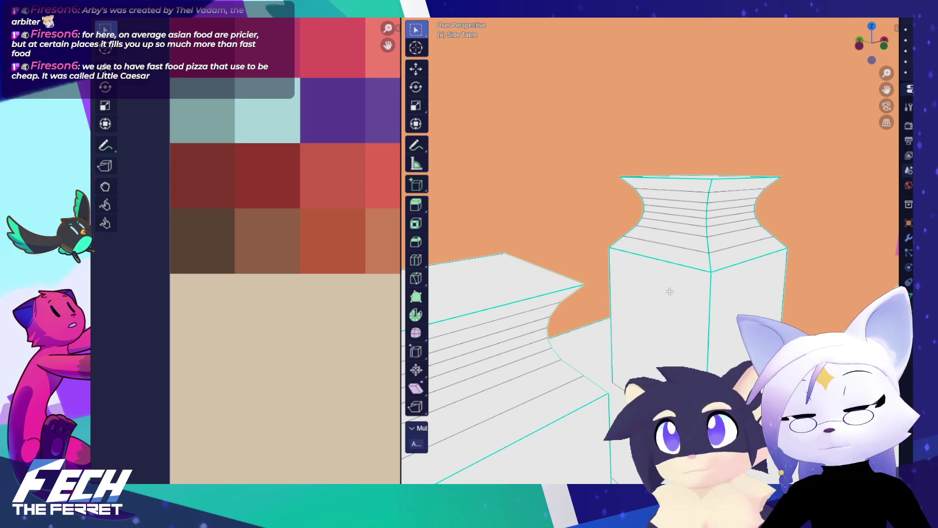
click(667, 258)
shift+click(679, 186)
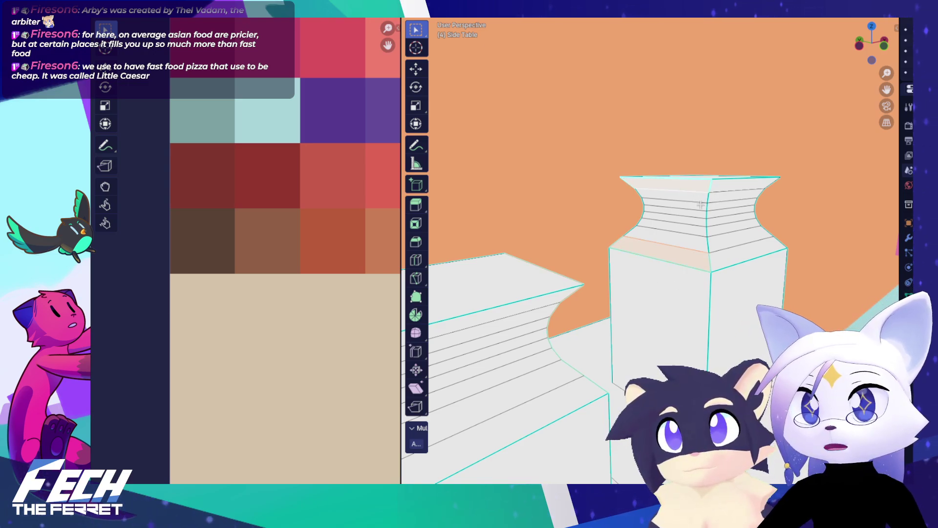
key(ctrl+z)
ctrl+click(685, 189)
Step: Add the full run of neck faces on the tall jar's matching side to the selection
drag(721, 218, 622, 207)
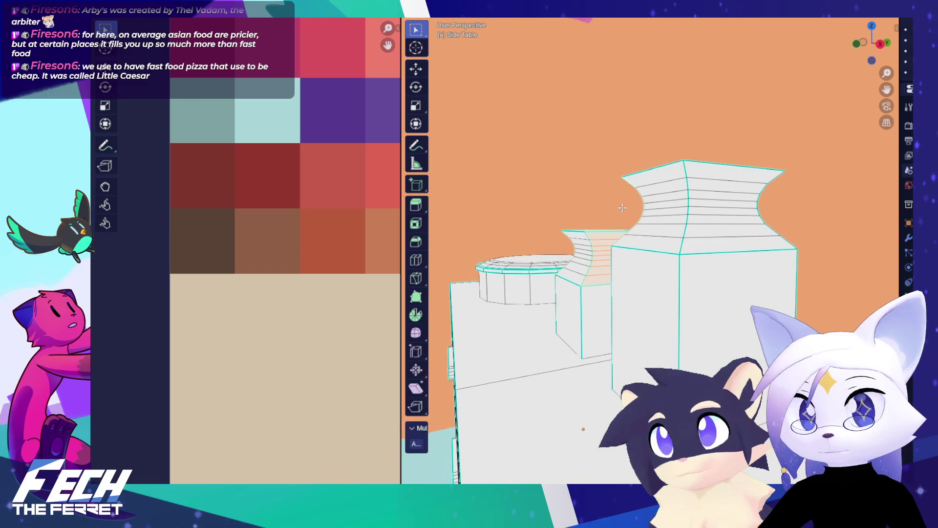
shift+click(711, 246)
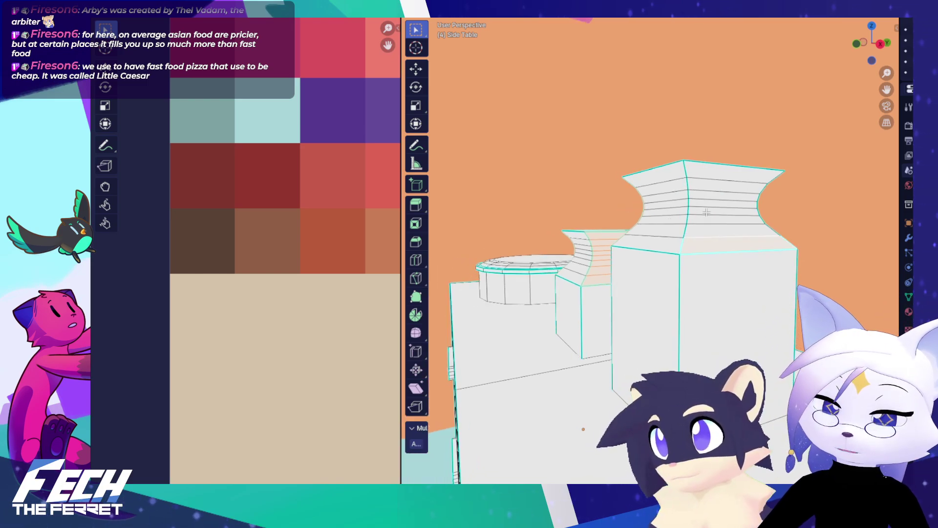
ctrl+click(709, 175)
drag(704, 192, 697, 194)
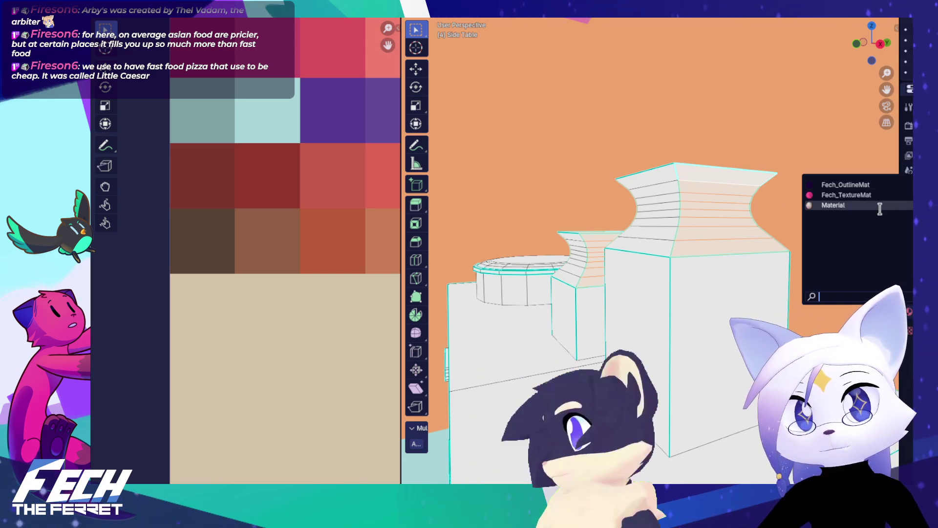
Step: Set the side table's material to Fech_TextureMat and collapse the selected side neck faces' UVs to a single point
click(862, 195)
scroll(298, 197, down, 5)
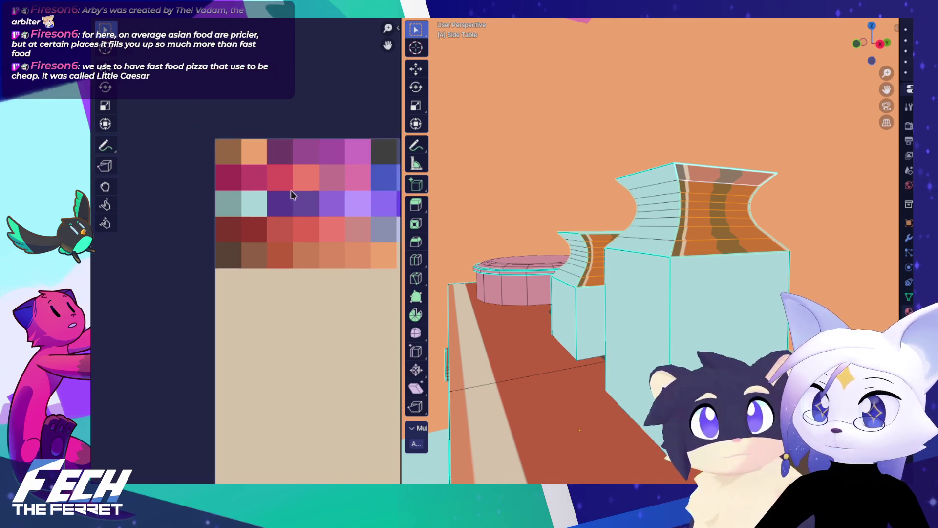
drag(291, 206, 259, 174)
scroll(279, 220, down, 7)
drag(325, 268, 242, 192)
scroll(244, 205, down, 5)
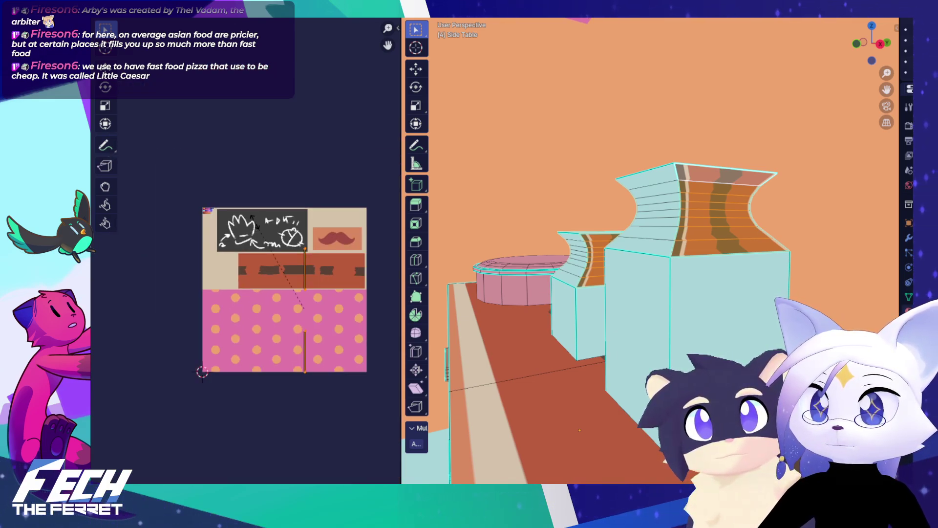
key(0)
key(Return)
Step: Move the side neck faces' collapsed UVs onto the darker grey-teal swatch in the palette's third row and check the jars in Object Mode
key(g)
click(172, 143)
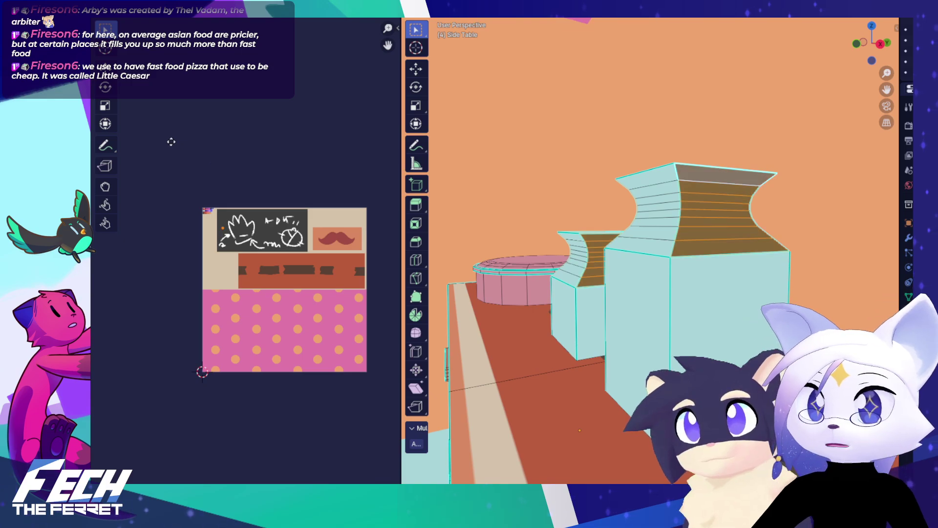
scroll(238, 184, up, 1)
scroll(244, 195, up, 3)
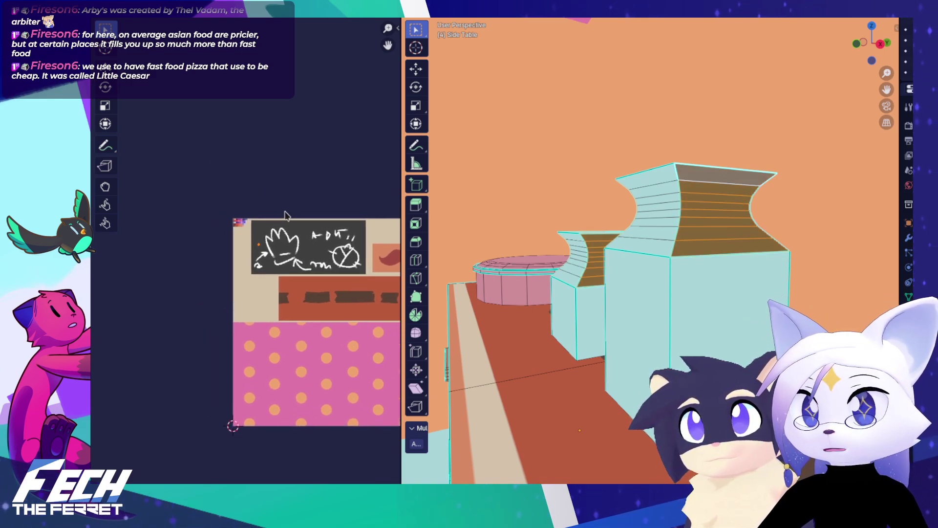
scroll(297, 230, up, 3)
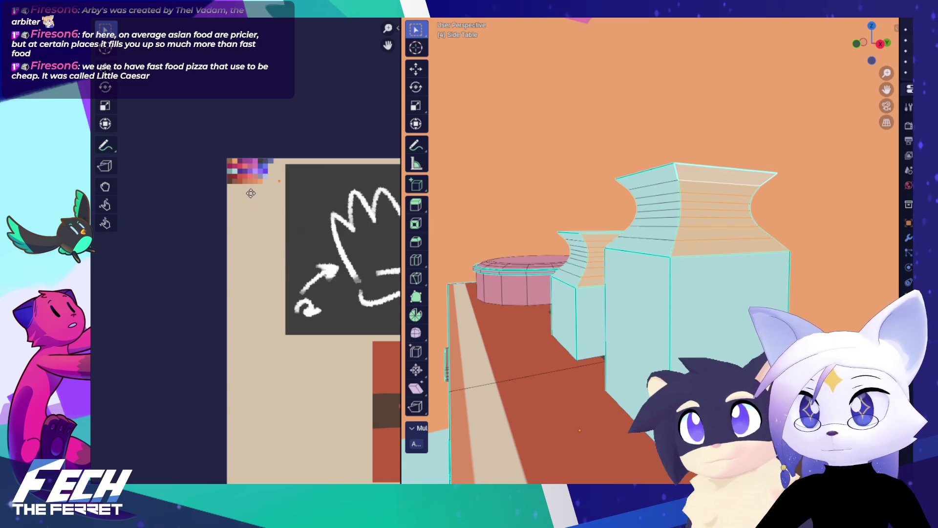
scroll(239, 167, up, 2)
drag(239, 166, 266, 235)
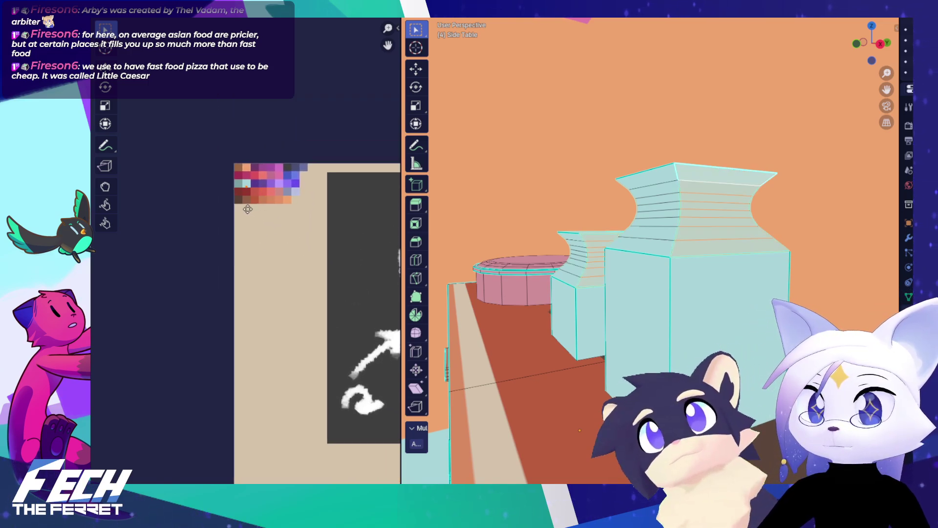
drag(254, 182, 282, 227)
scroll(293, 215, up, 8)
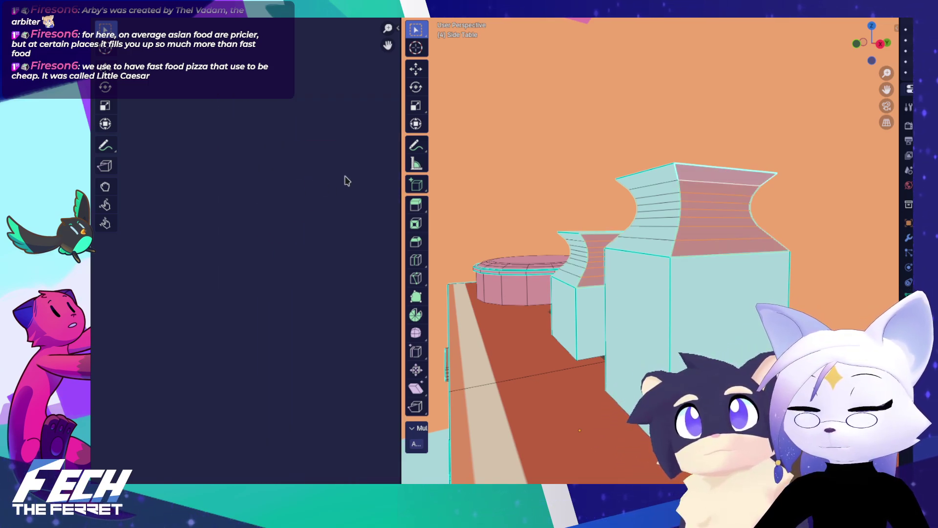
drag(347, 180, 356, 264)
scroll(288, 210, up, 2)
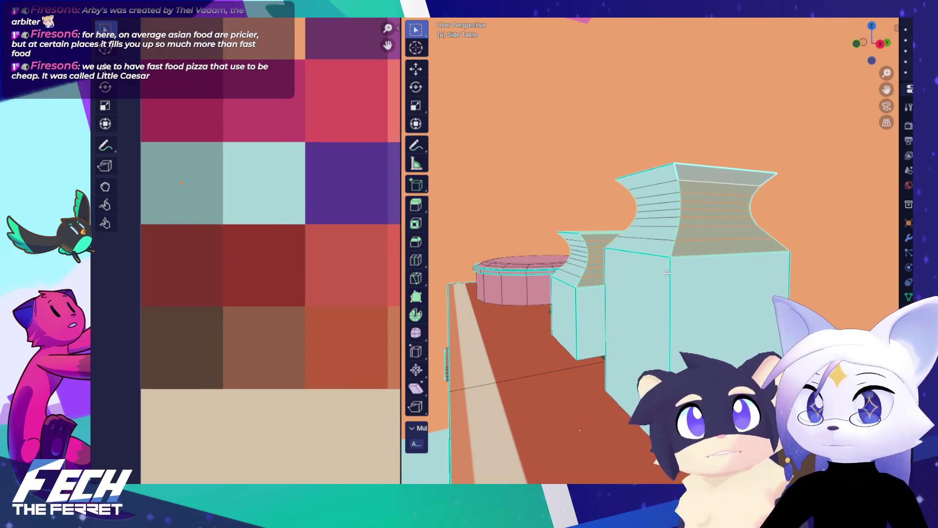
key(Tab)
drag(628, 244, 752, 287)
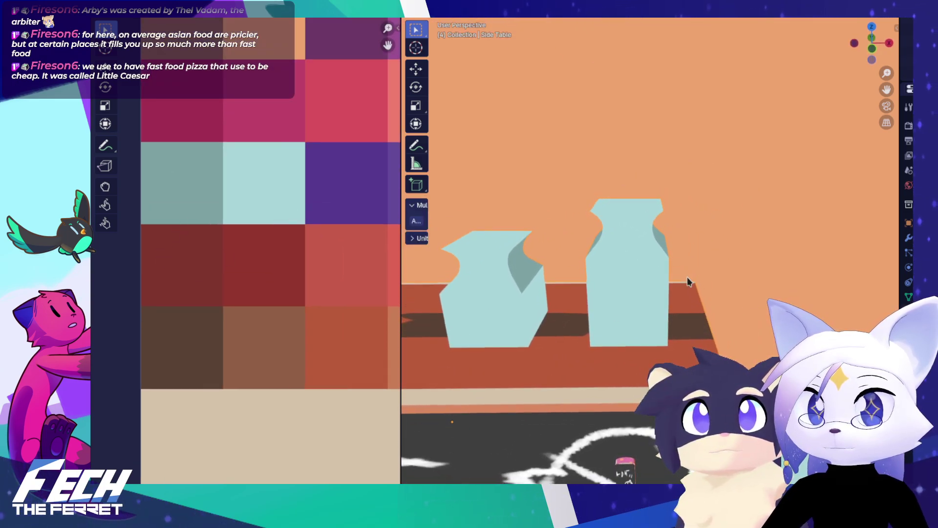
Step: Move the side neck faces' UVs onto the light teal swatch in the palette's third row
key(Tab)
scroll(667, 267, down, 6)
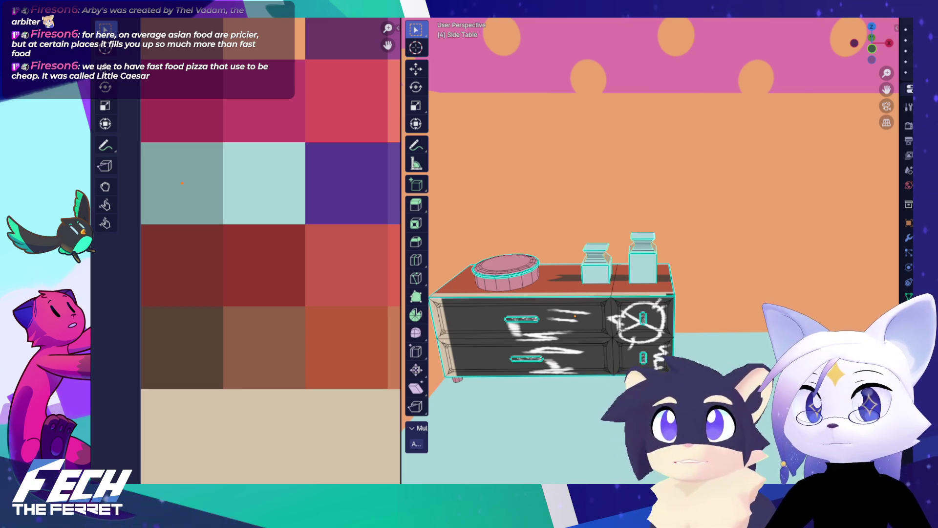
scroll(608, 181, down, 4)
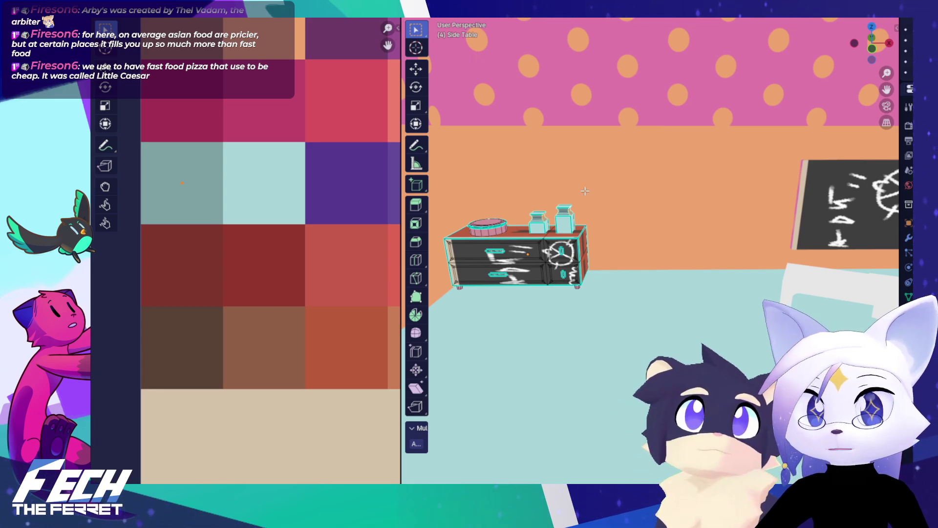
scroll(585, 191, up, 5)
key(F3)
drag(491, 125, 691, 178)
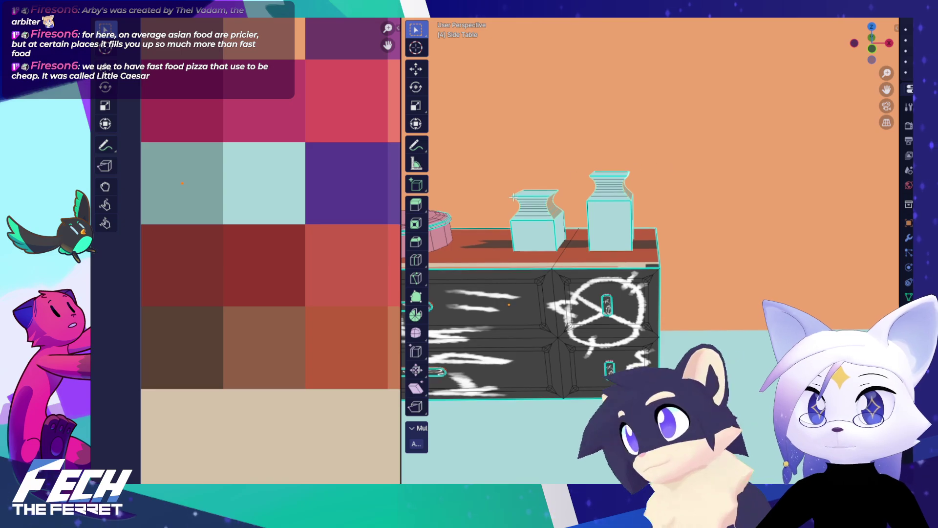
scroll(283, 230, down, 2)
scroll(250, 215, up, 2)
key(g)
click(325, 209)
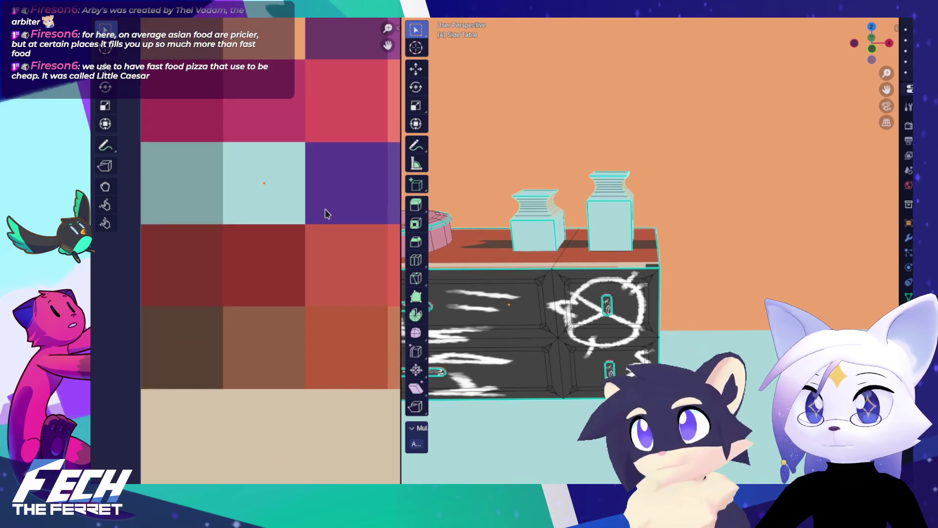
Step: Select the matching side body face on both jars, move their UVs onto the darker grey-teal swatch, and leave Edit Mode
drag(625, 215, 684, 206)
scroll(528, 149, up, 2)
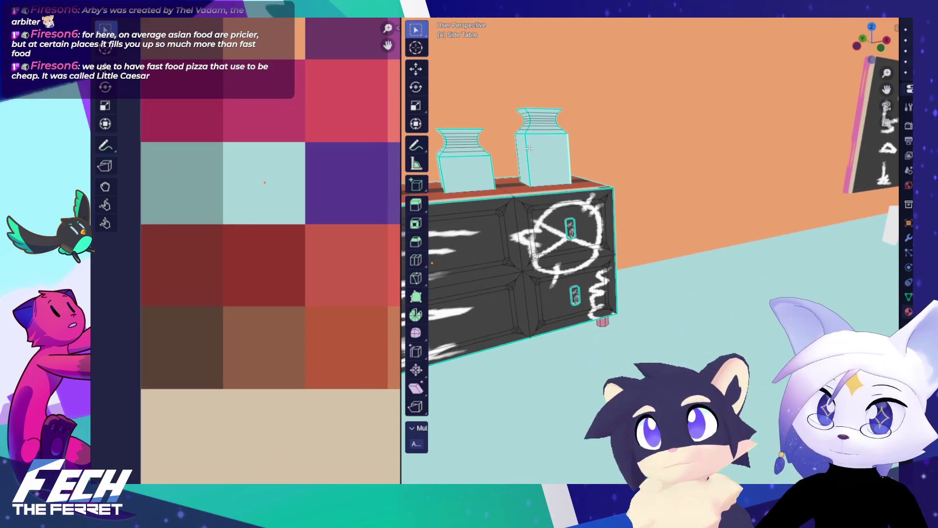
drag(528, 149, 633, 231)
shift+click(597, 198)
scroll(564, 238, up, 3)
shift+click(557, 239)
shift+click(442, 242)
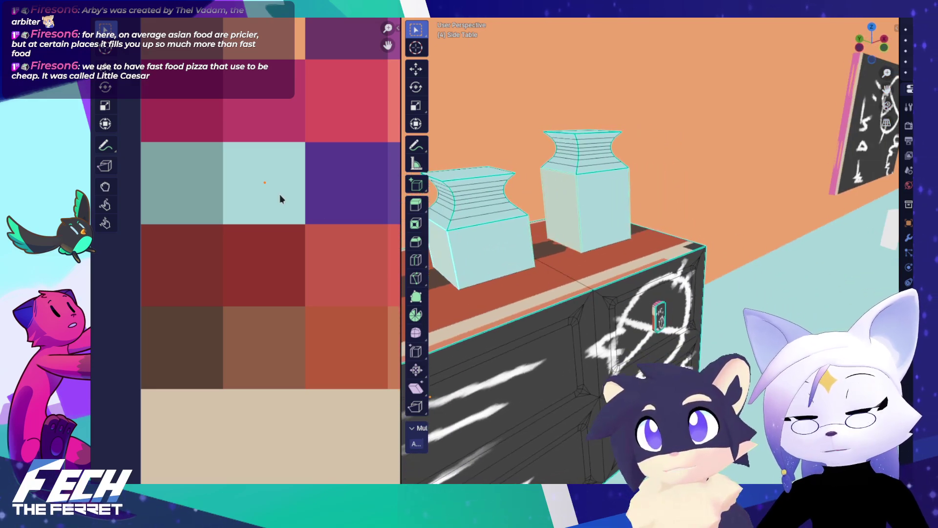
key(g)
key(Tab)
Step: Open the room mesh, select its upper wall face loop, and examine how it lies on the texture sheet
scroll(637, 189, down, 5)
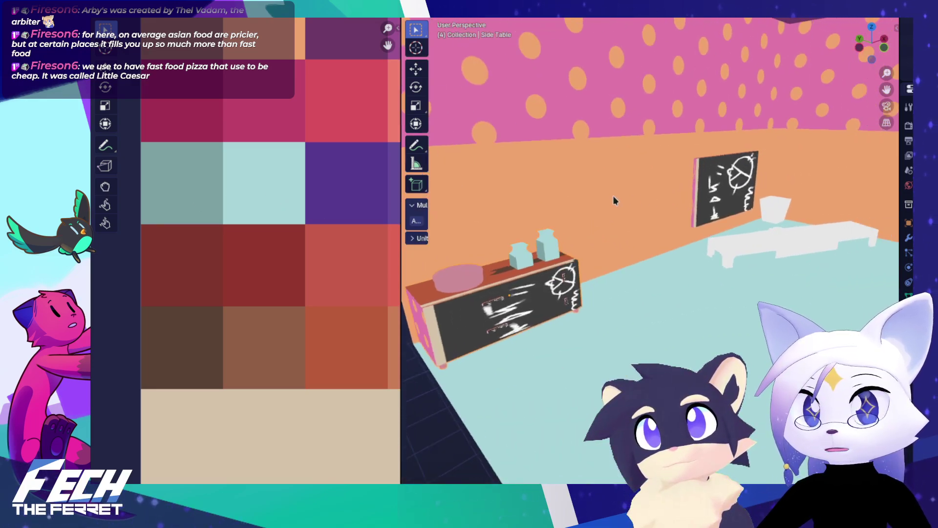
drag(612, 196, 670, 180)
scroll(544, 182, down, 3)
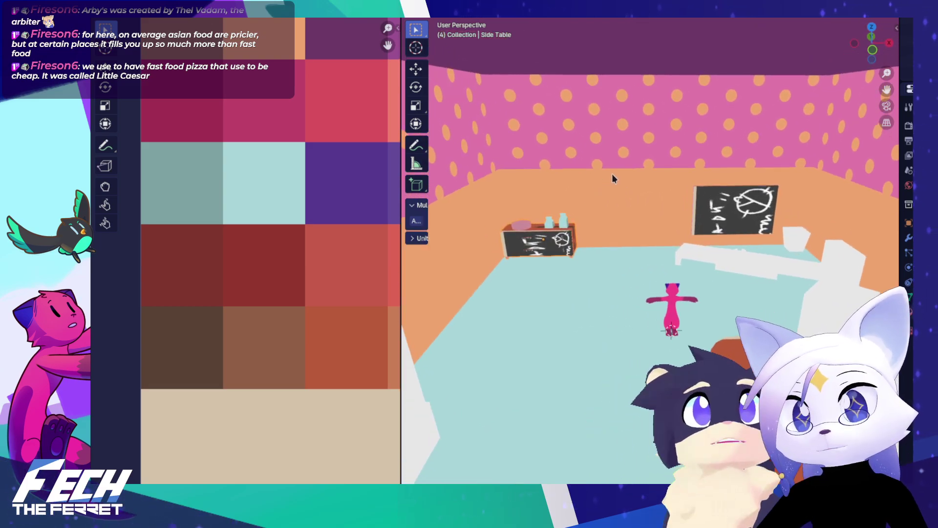
key(Tab)
scroll(557, 137, down, 4)
key(Tab)
click(620, 175)
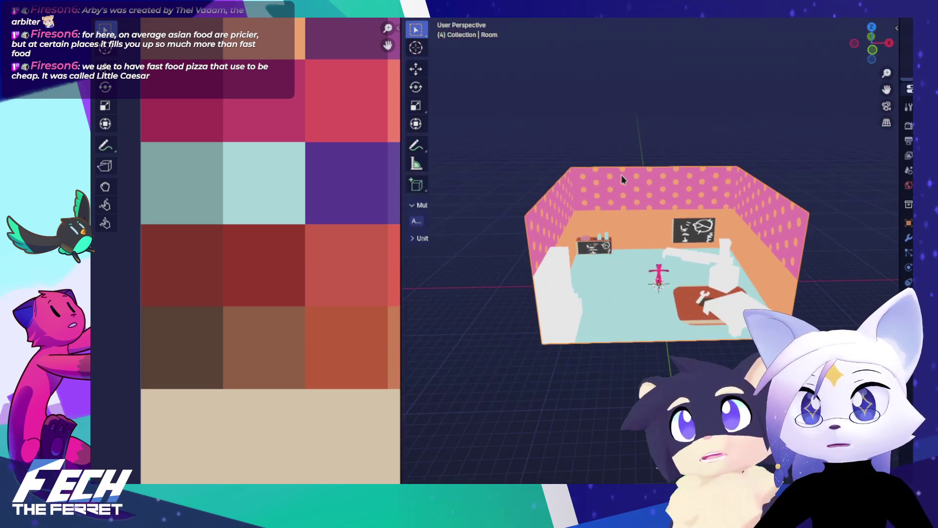
key(Tab)
drag(715, 156, 619, 54)
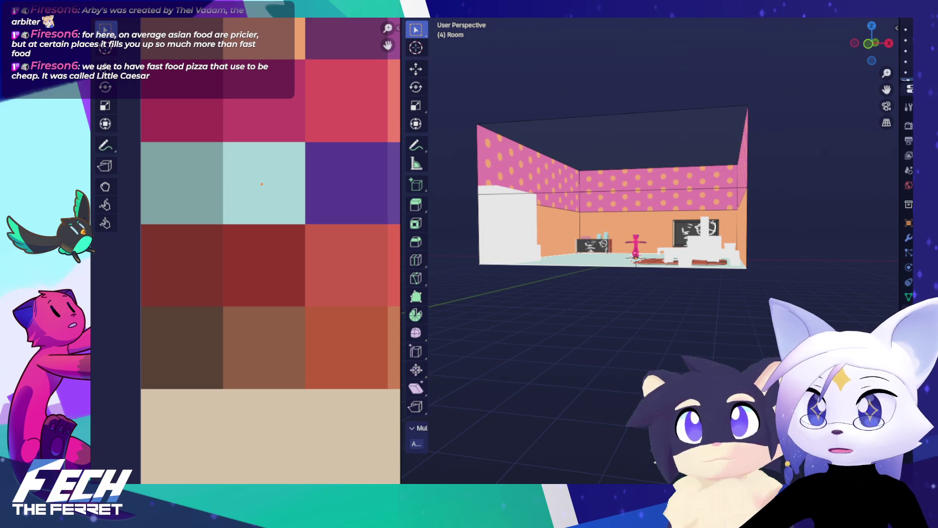
alt+click(750, 145)
scroll(177, 215, down, 13)
drag(337, 326, 210, 200)
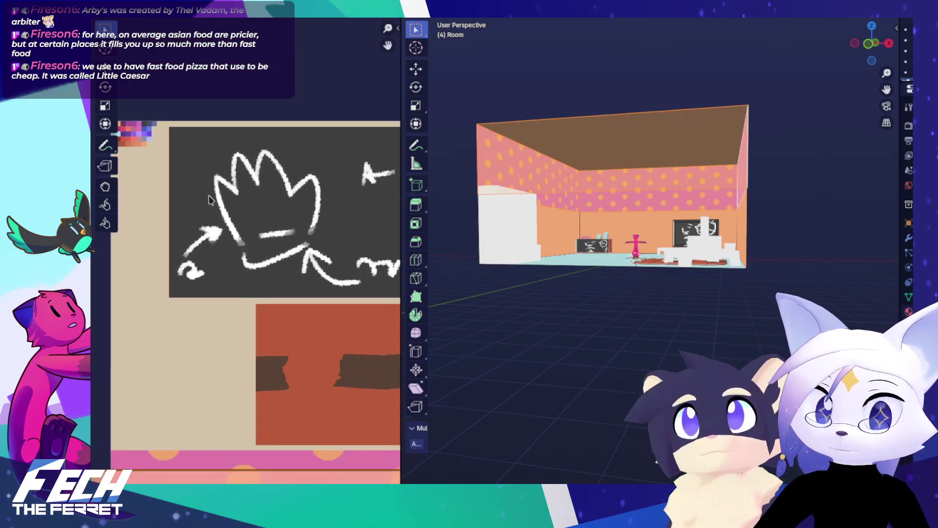
scroll(210, 200, down, 3)
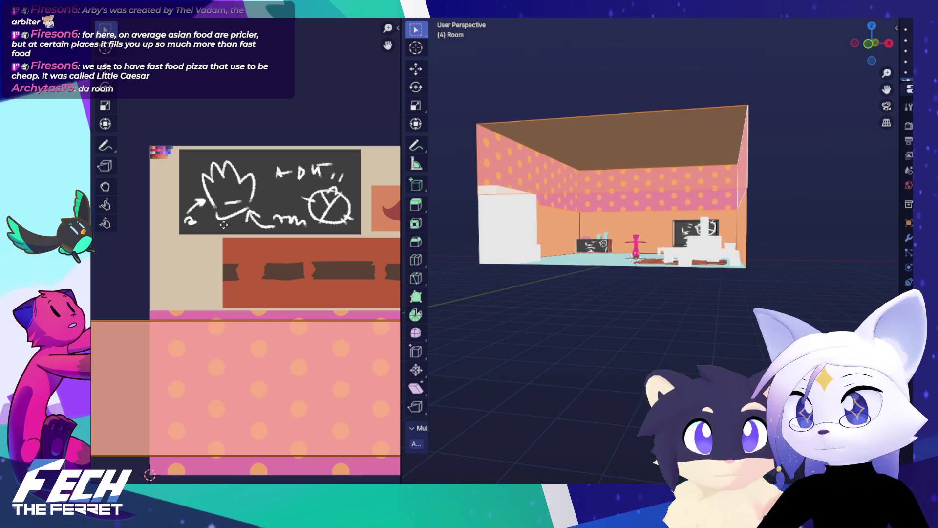
key(Tab)
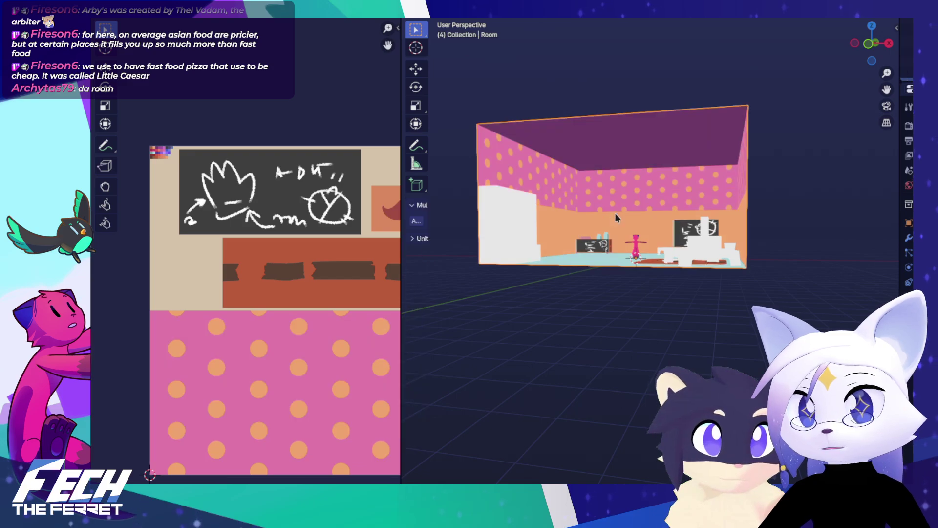
Step: Select the wrench and open its mesh in Edit Mode
drag(617, 218, 596, 224)
scroll(659, 217, up, 4)
scroll(746, 249, up, 2)
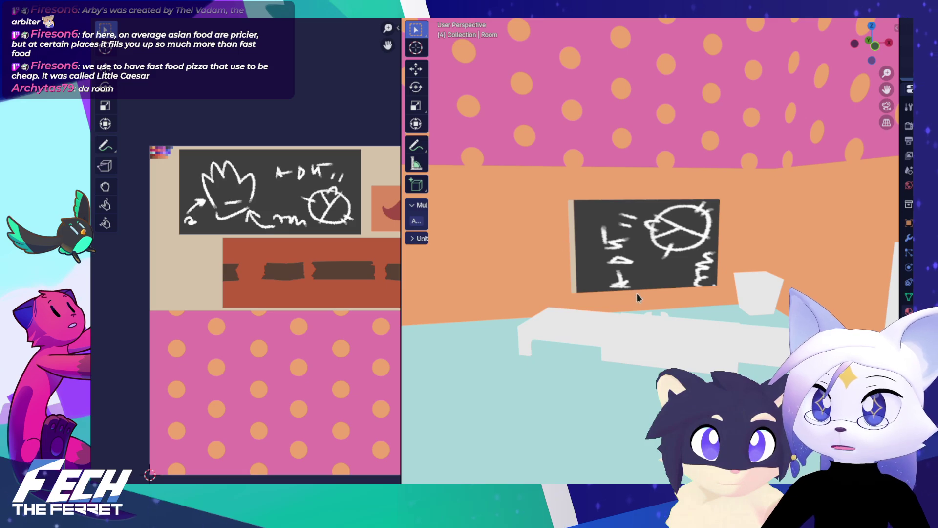
drag(636, 296, 586, 244)
scroll(611, 282, down, 6)
drag(592, 247, 647, 262)
scroll(666, 283, up, 3)
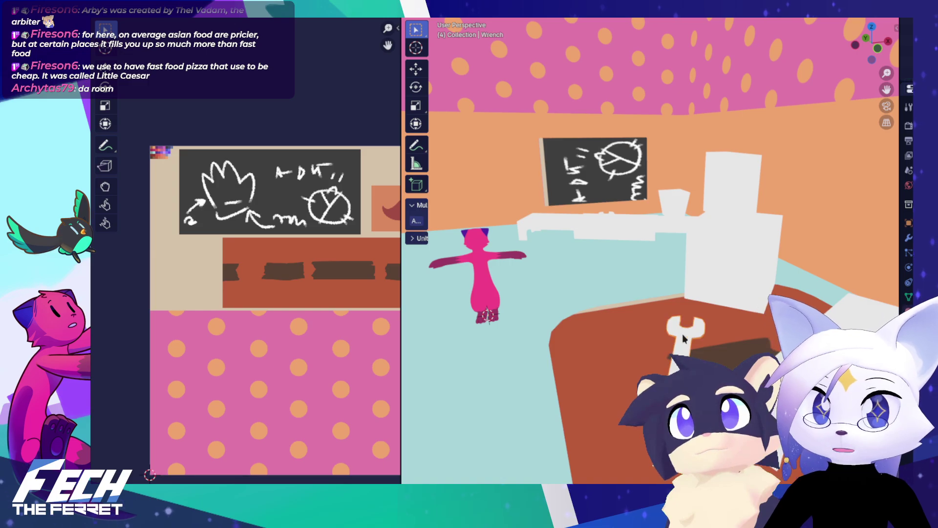
key(Tab)
drag(724, 337, 724, 291)
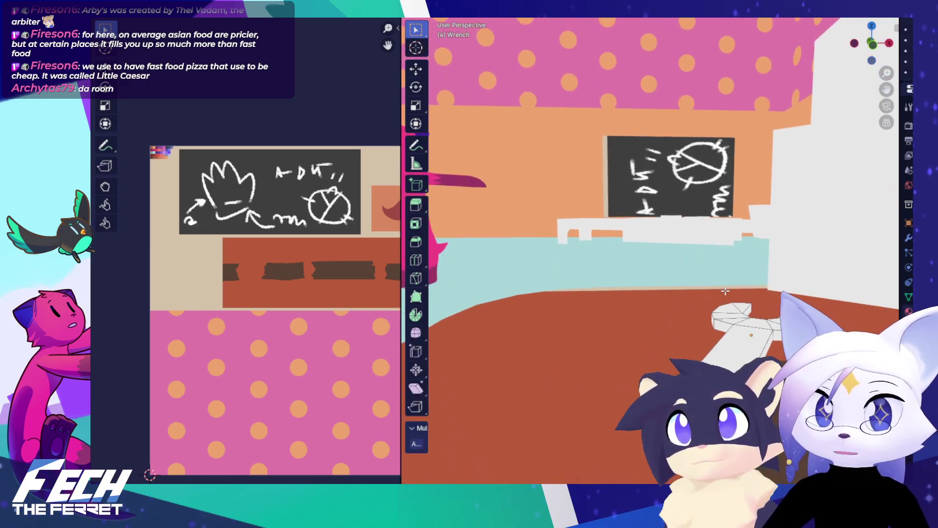
Step: Select the entire wrench mesh and collapse all its UVs to a single point
key(a)
key(a)
key(s)
key(0)
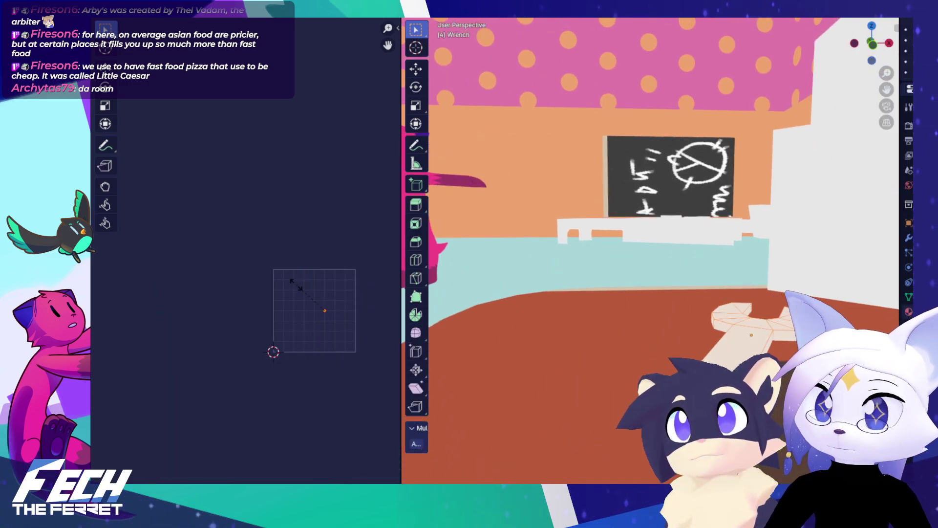
key(Return)
Step: Show the porfu_lab.png texture sheet behind the wrench's UVs
drag(331, 45, 284, 34)
click(382, 14)
click(394, 33)
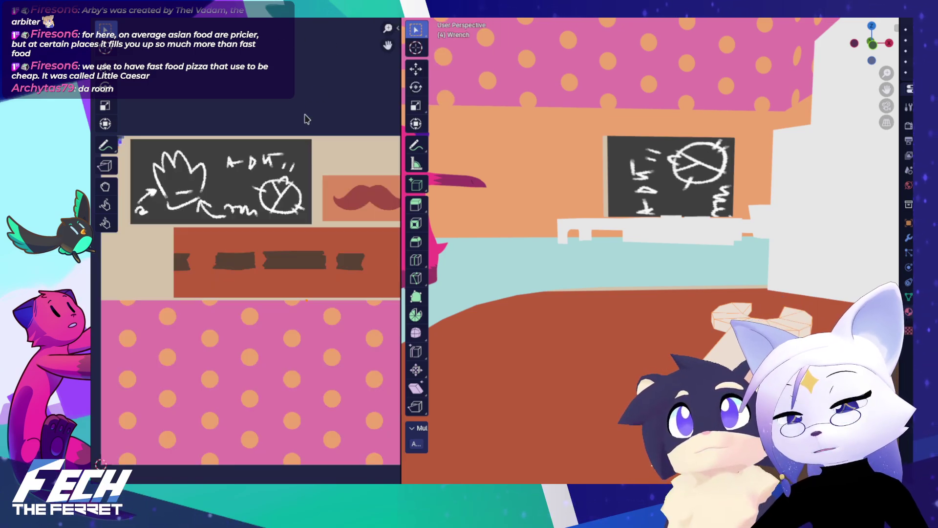
scroll(307, 118, down, 3)
scroll(288, 122, up, 2)
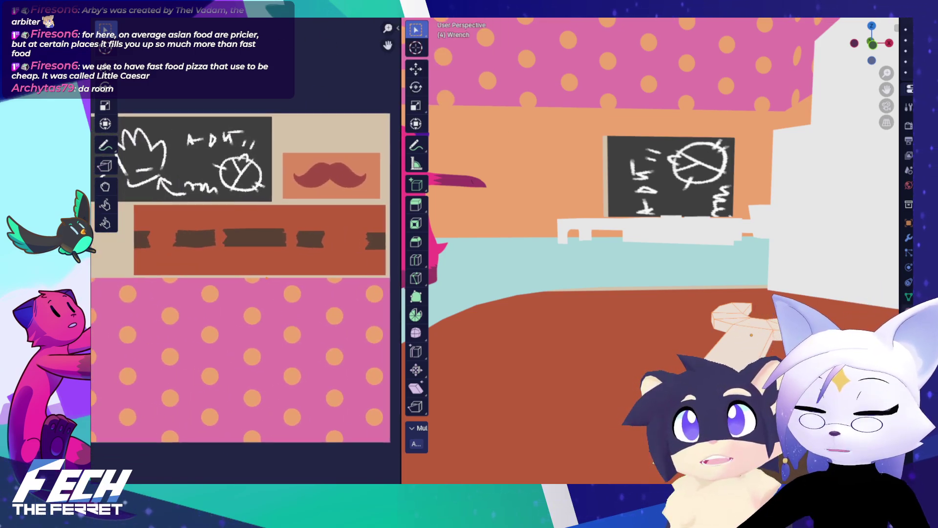
click(383, 14)
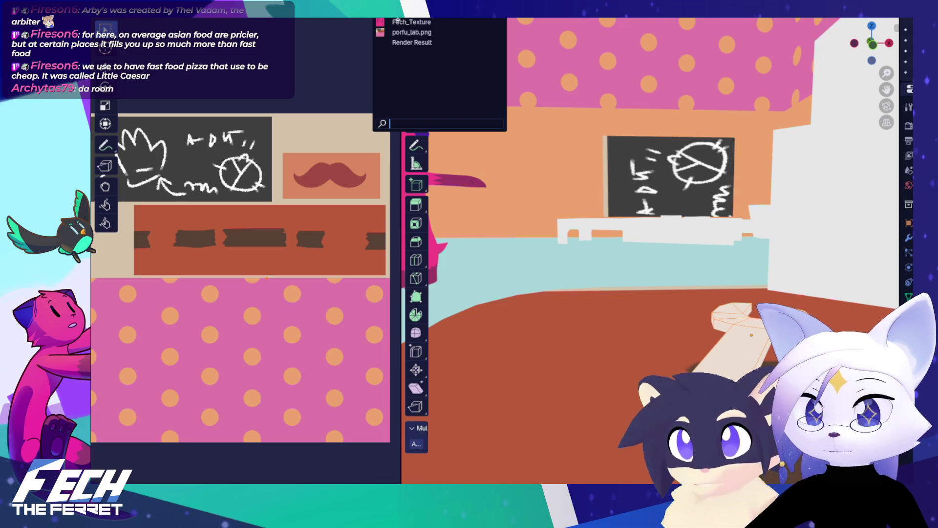
scroll(255, 186, down, 3)
scroll(252, 210, up, 1)
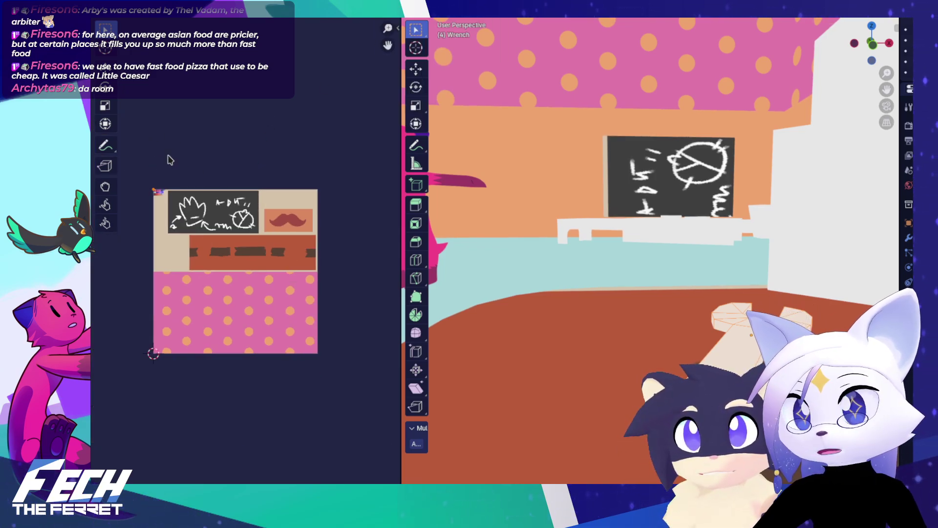
Step: Move the wrench's collapsed UVs onto the light periwinkle swatch of the colour palette
scroll(170, 160, up, 8)
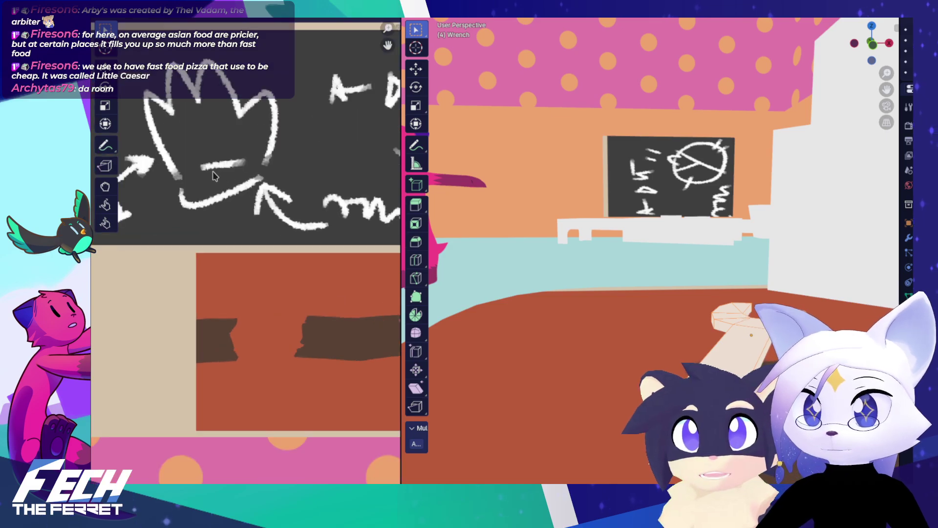
scroll(213, 176, down, 4)
scroll(225, 132, up, 6)
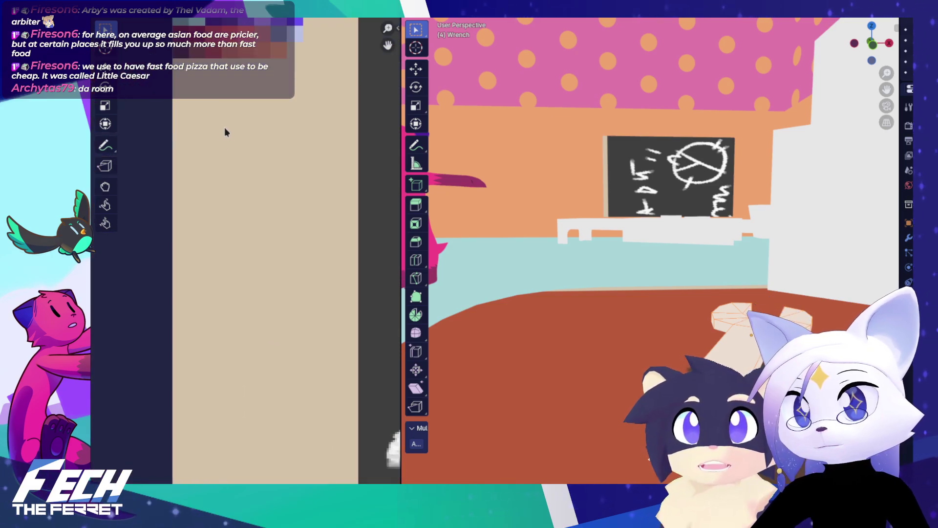
scroll(225, 132, down, 5)
scroll(210, 183, up, 3)
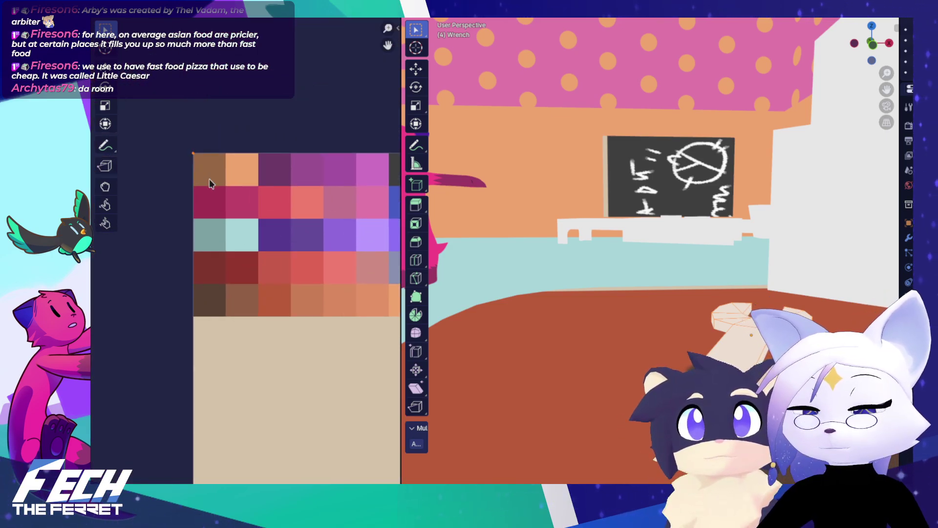
scroll(205, 161, up, 5)
scroll(190, 141, down, 3)
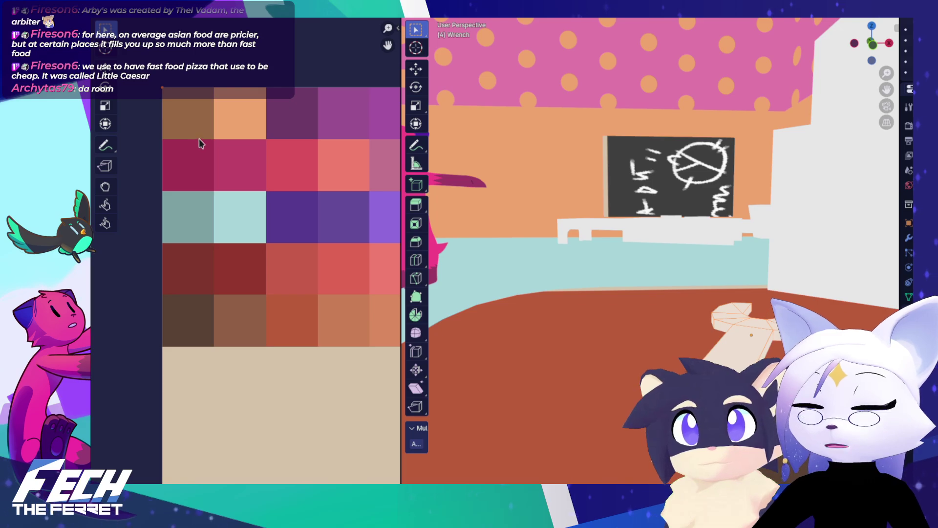
drag(199, 139, 197, 143)
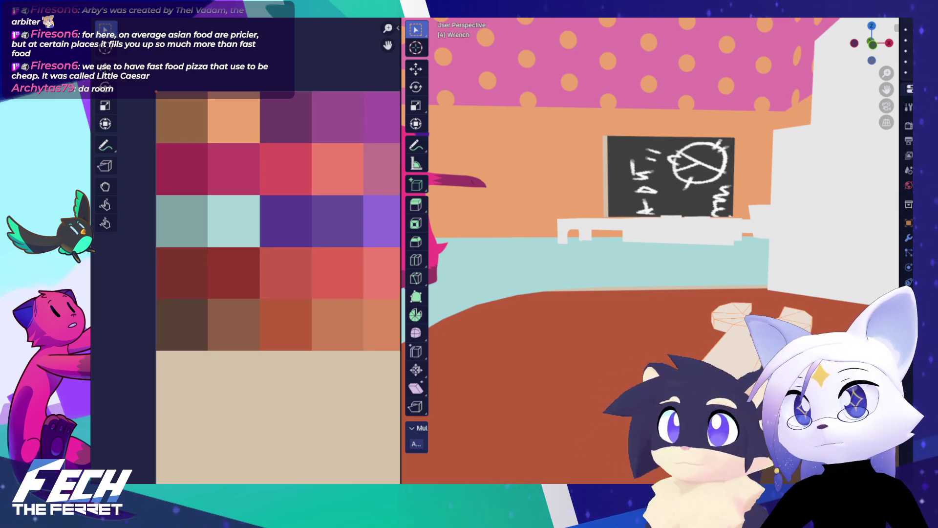
drag(245, 227, 168, 208)
scroll(164, 210, down, 2)
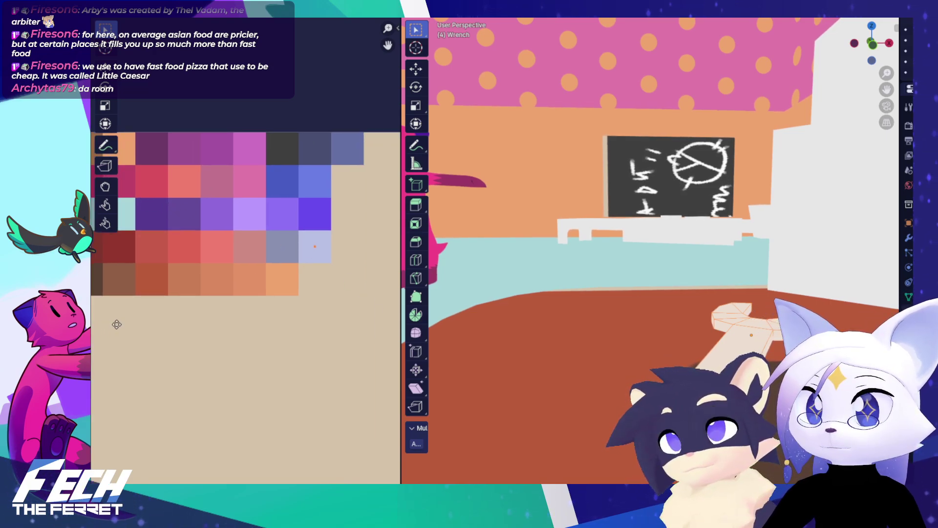
Step: Assign the existing material named Material to the wrench
click(909, 289)
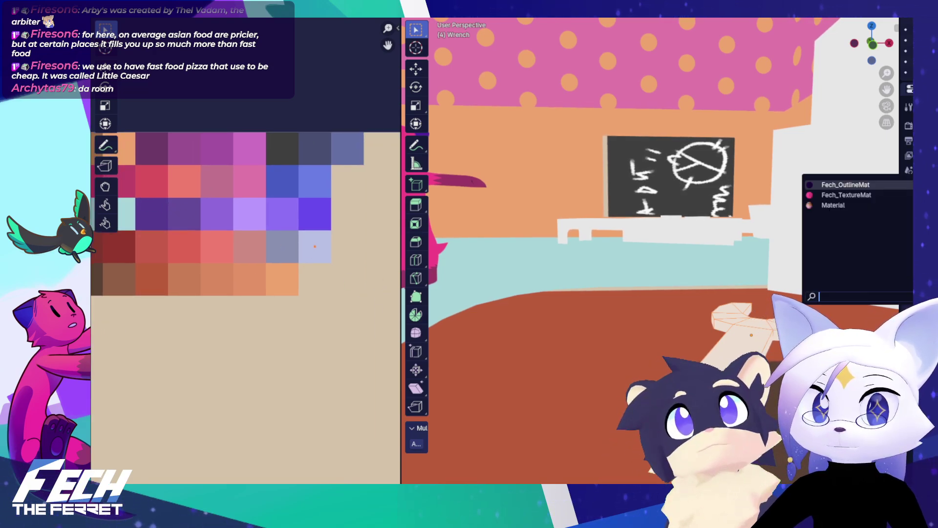
click(871, 198)
scroll(776, 293, up, 1)
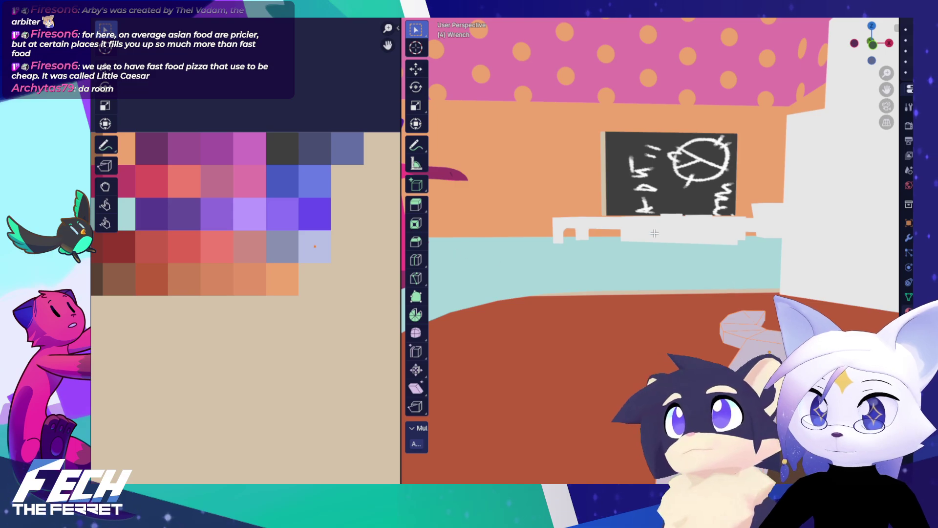
Step: Move the UVs of the wrench's side faces onto the darker grey-blue swatch and leave Edit Mode
drag(689, 324, 619, 238)
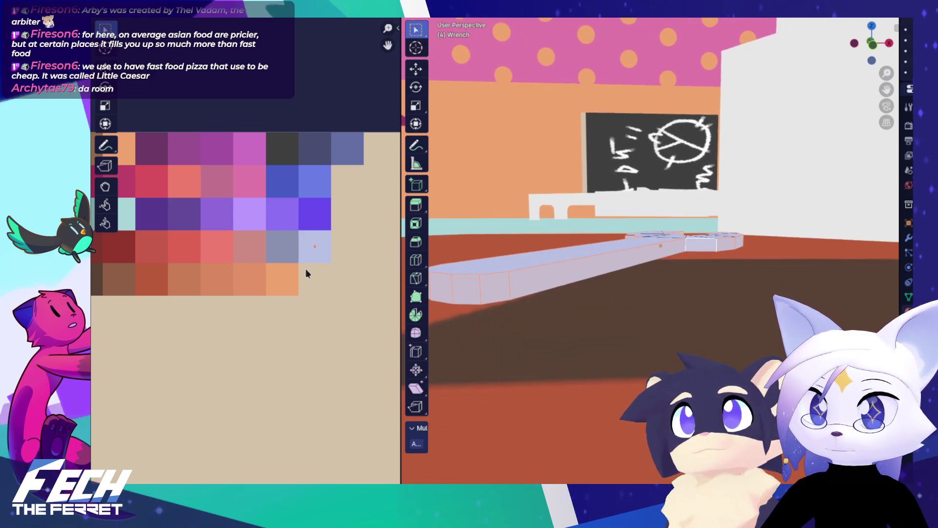
scroll(336, 245, up, 1)
key(g)
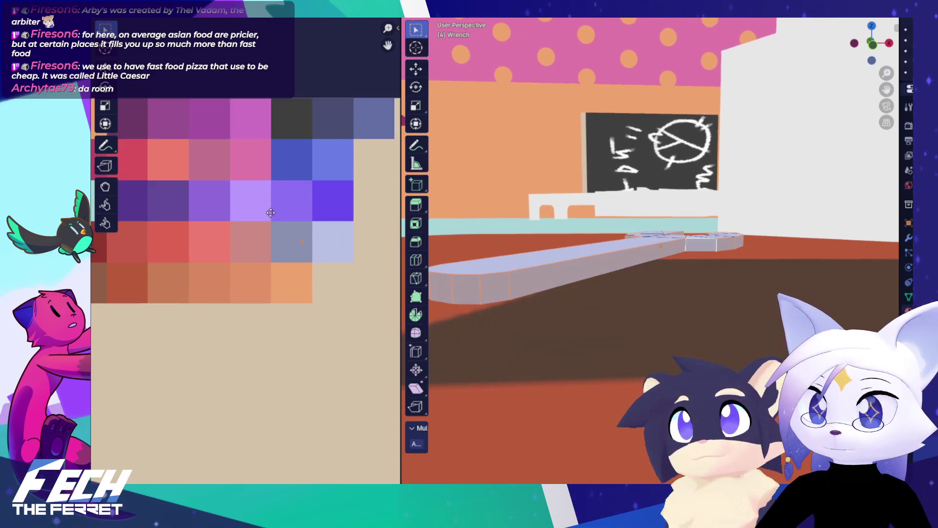
click(260, 211)
key(Tab)
drag(640, 146, 628, 213)
scroll(629, 218, down, 5)
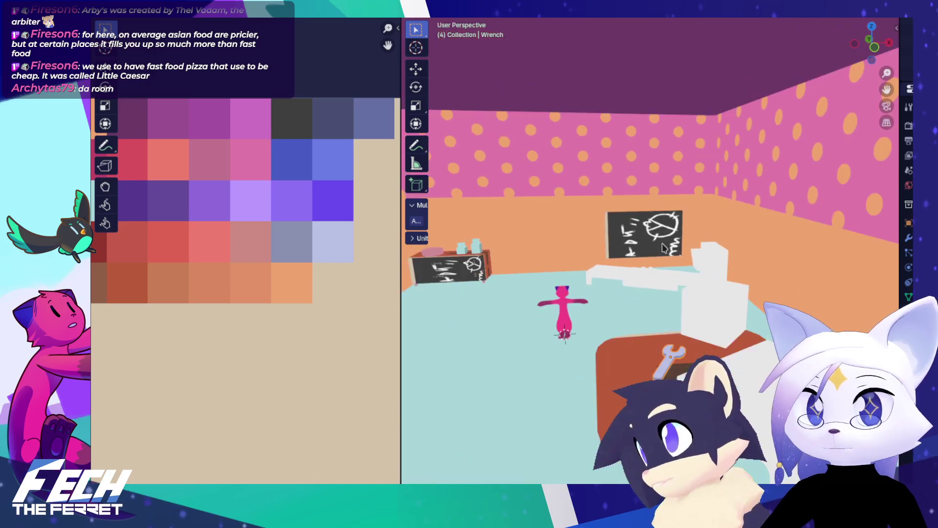
Step: Select the bench below the blackboard, assign it the existing material named Material, and open its mesh in Edit Mode
scroll(627, 221, up, 2)
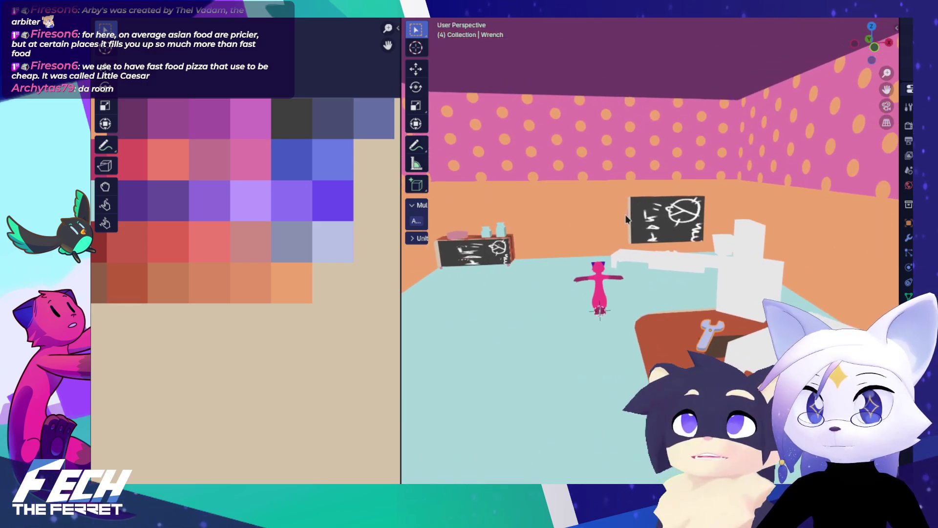
scroll(682, 223, up, 3)
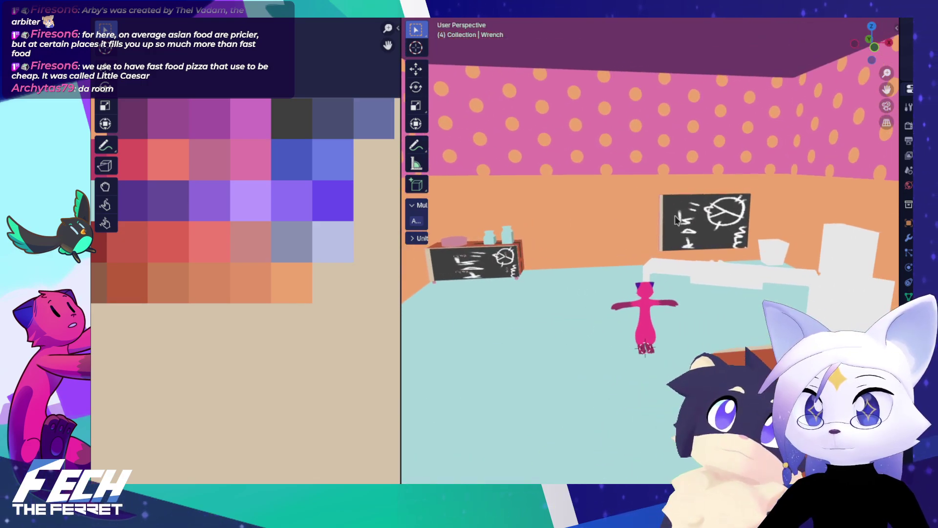
scroll(663, 218, up, 4)
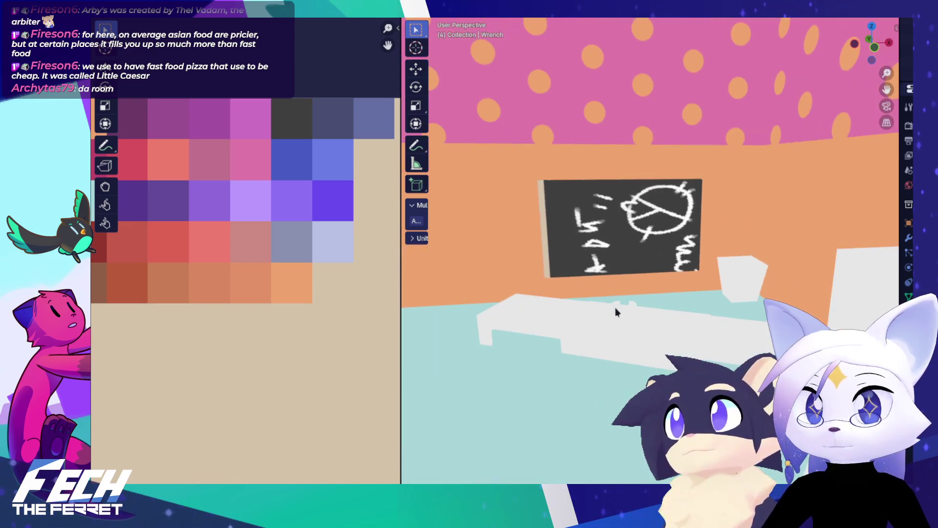
click(616, 313)
key(Tab)
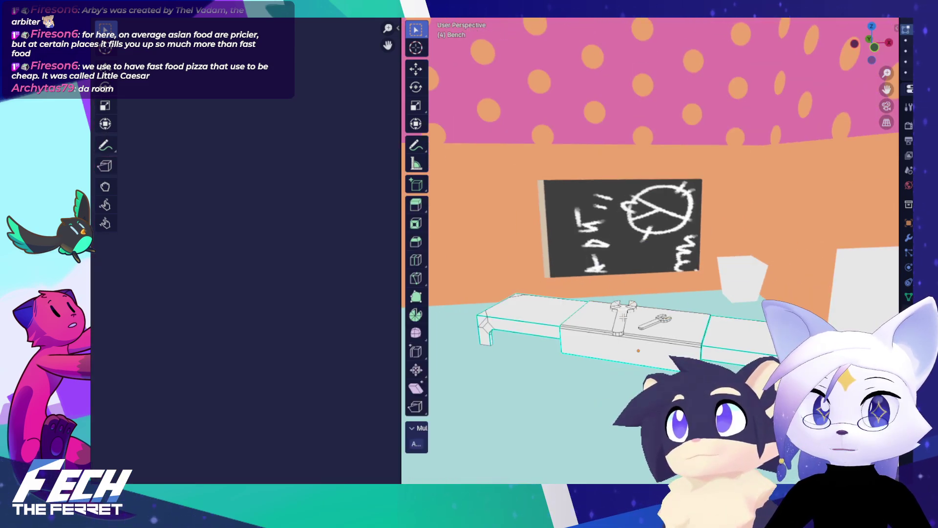
scroll(623, 316, up, 5)
key(Tab)
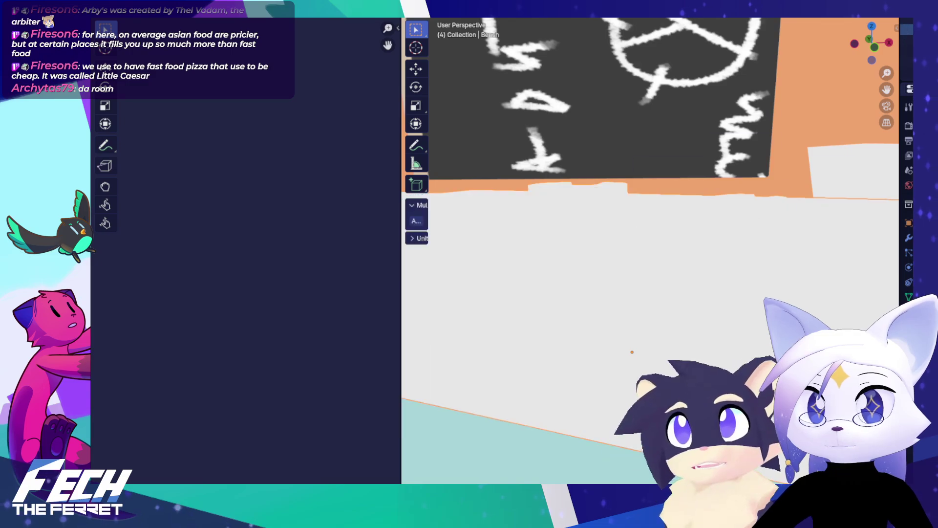
click(910, 173)
click(885, 204)
key(ctrl+Tab)
click(796, 210)
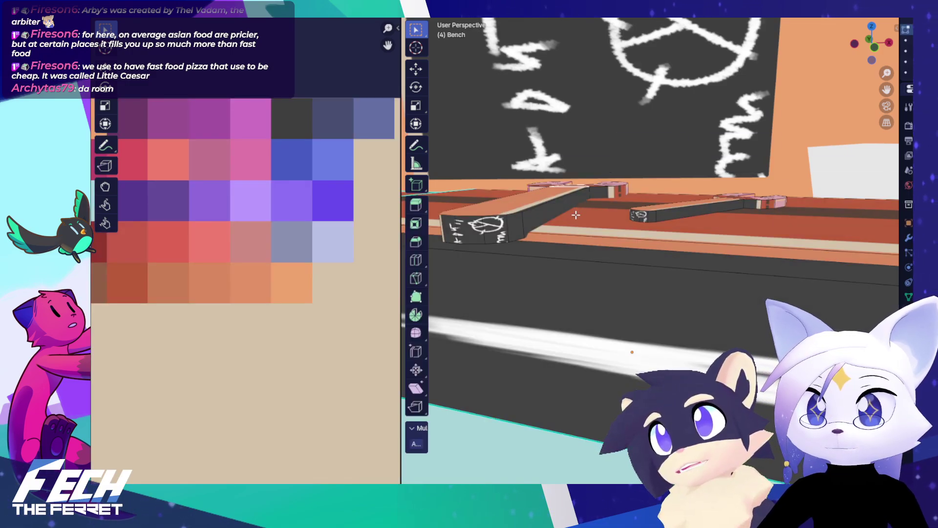
Step: Select all linked geometry of both wrenches on the bench and collapse their UVs to a single point
scroll(555, 155, up, 3)
alt+click(587, 149)
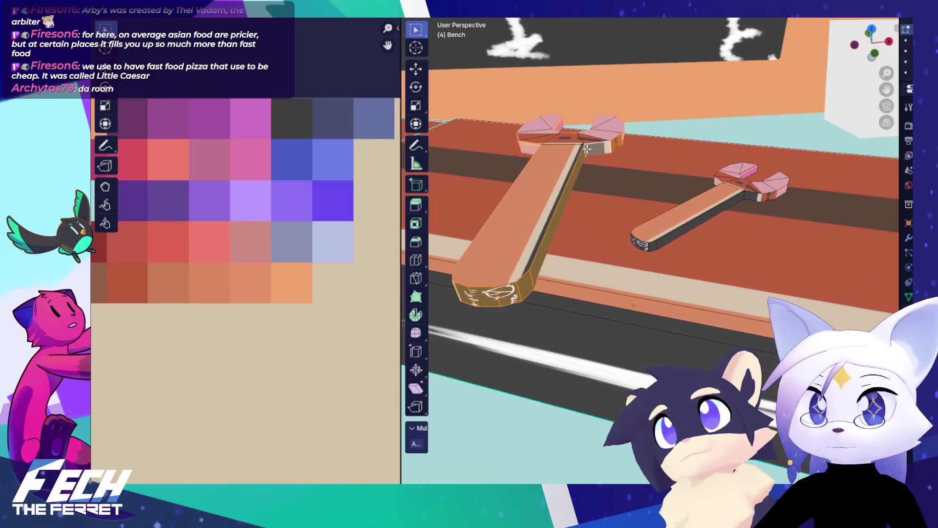
key(l)
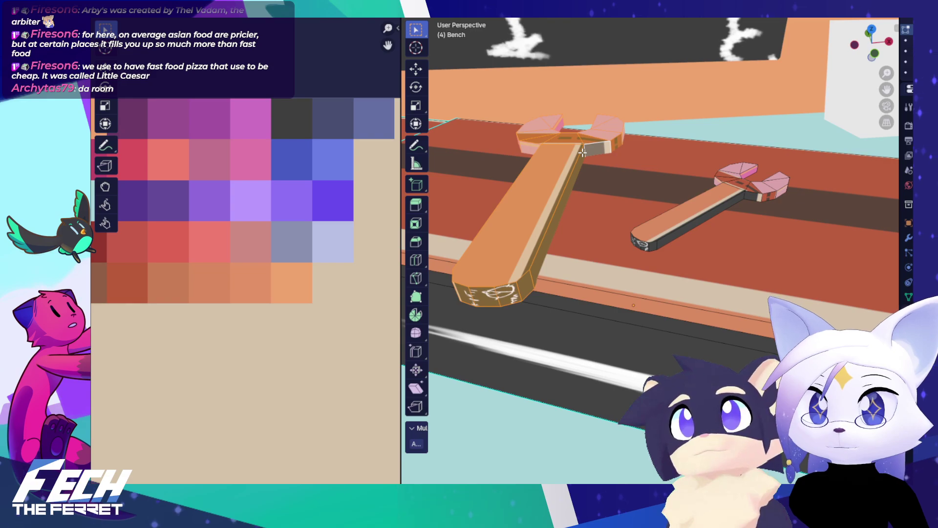
shift+click(749, 175)
key(l)
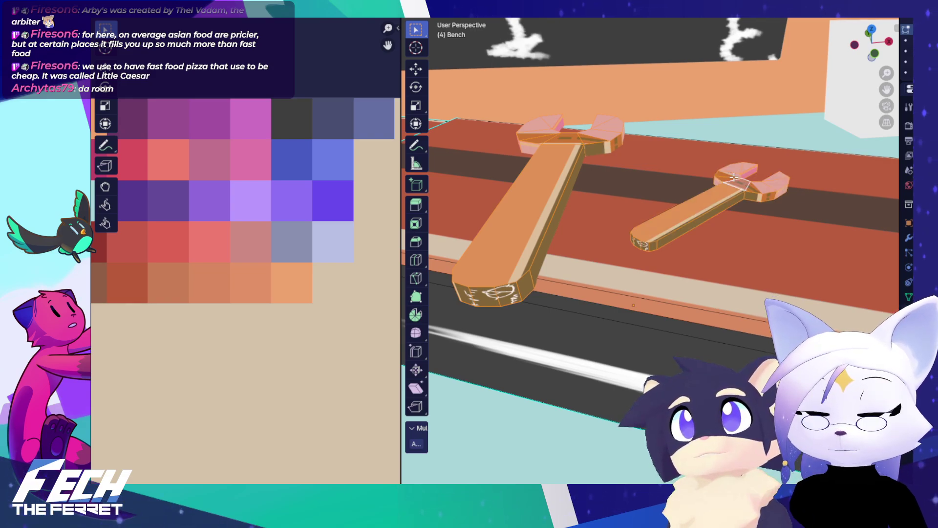
scroll(323, 207, down, 9)
drag(321, 253, 244, 161)
scroll(265, 207, down, 3)
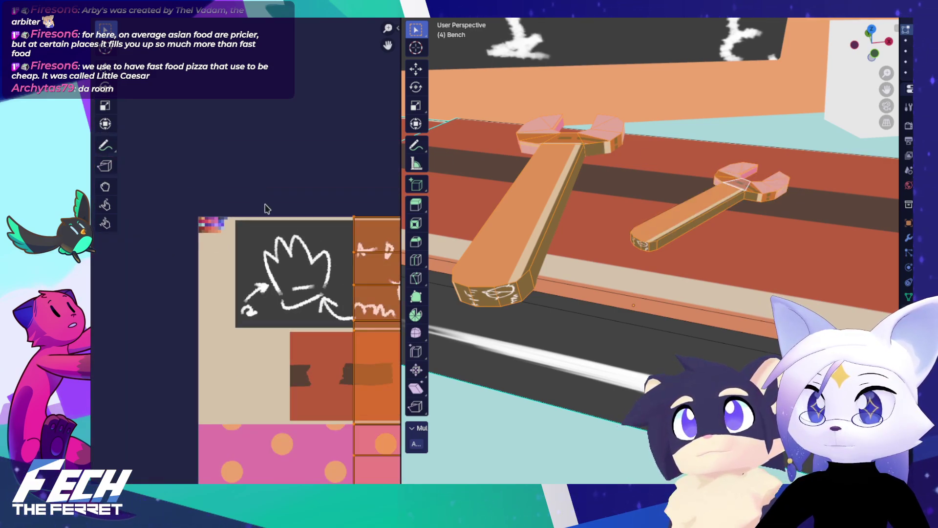
key(alt+a)
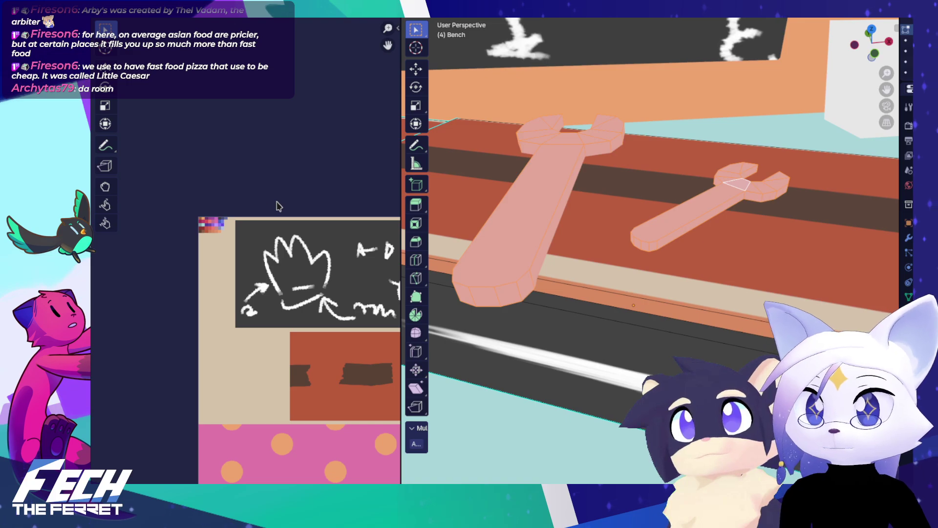
Step: Move the collapsed UVs of the bench's two wrenches onto the light periwinkle palette swatch
key(g)
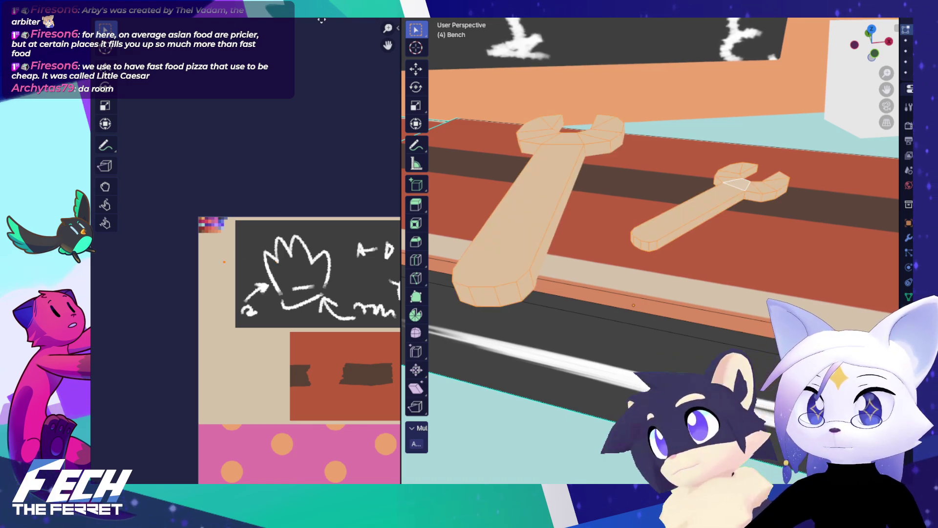
scroll(303, 121, up, 2)
scroll(303, 99, up, 2)
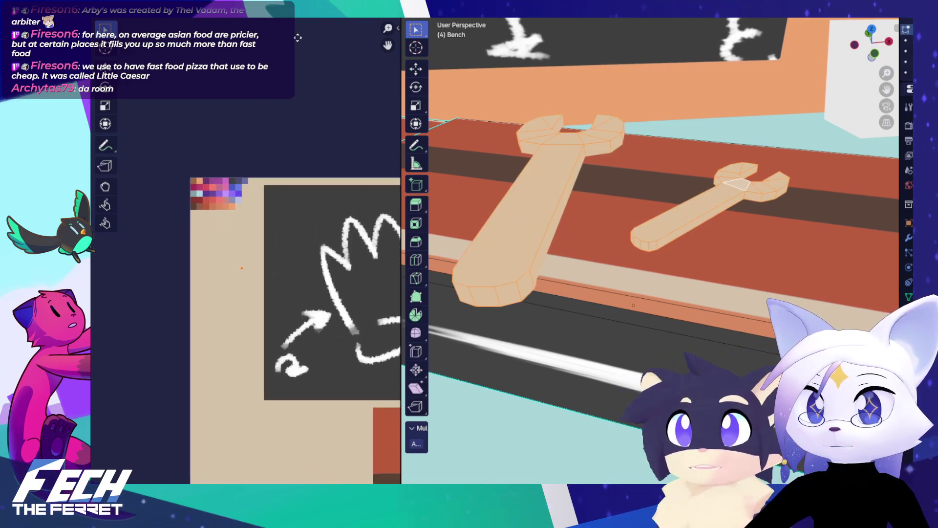
key(g)
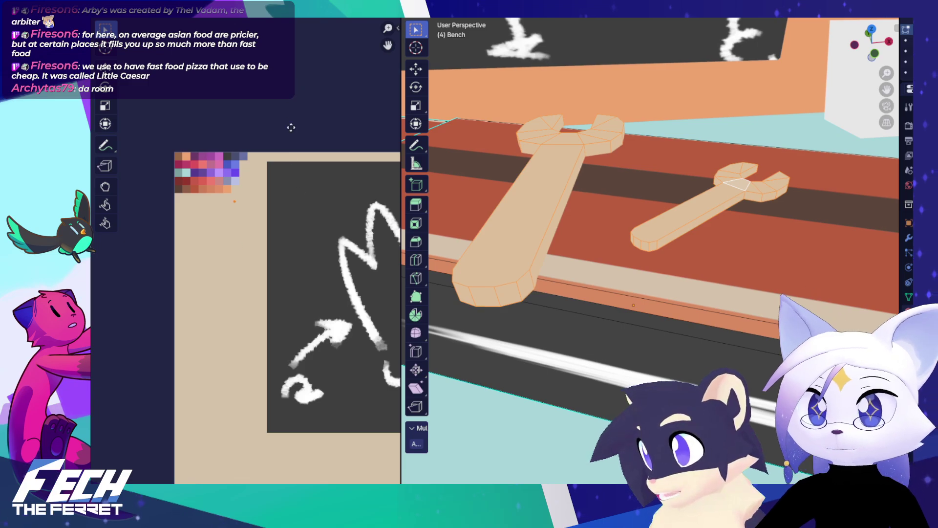
click(289, 104)
scroll(259, 107, up, 5)
drag(258, 135, 279, 222)
scroll(298, 146, up, 4)
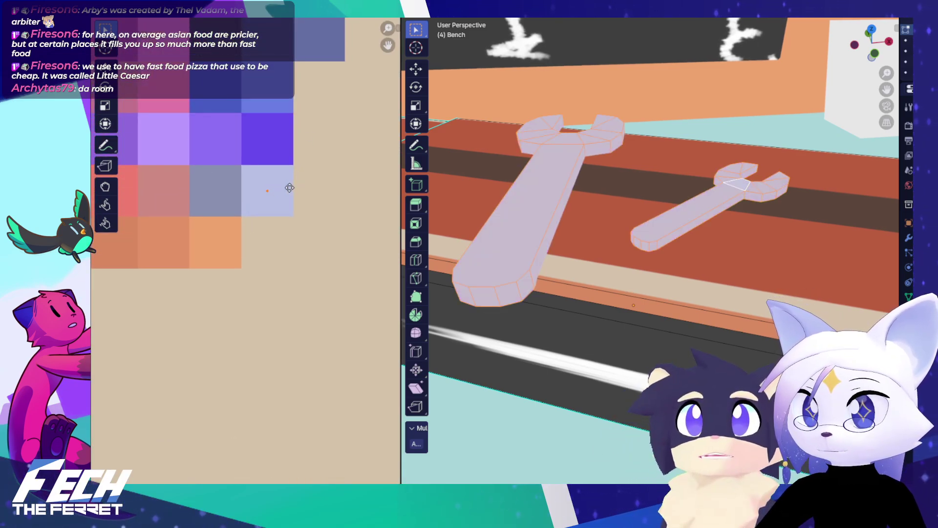
Step: Select the side face loops of both bench wrenches, move their UVs onto the grey-blue swatch, and leave Edit Mode
double_click(589, 149)
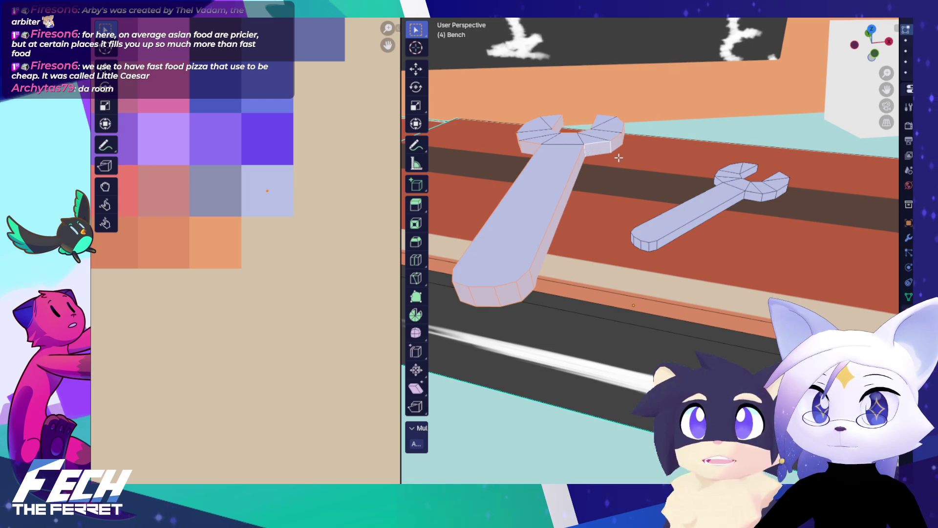
drag(619, 157, 683, 208)
click(768, 202)
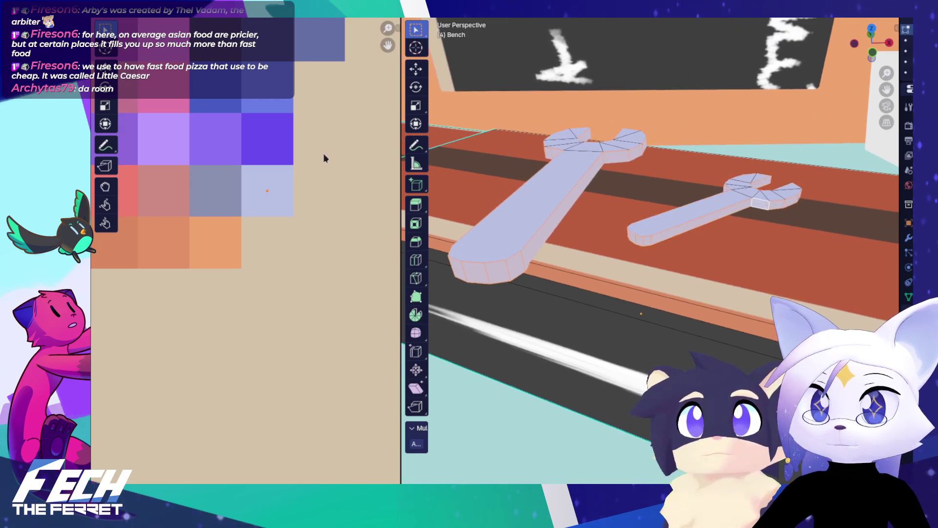
key(g)
click(263, 152)
key(ctrl+Tab)
click(597, 168)
Step: Open the bench mesh in Edit Mode, select all faces of the cloth draped under the wrenches, and collapse their UVs to a single point
scroll(670, 161, down, 4)
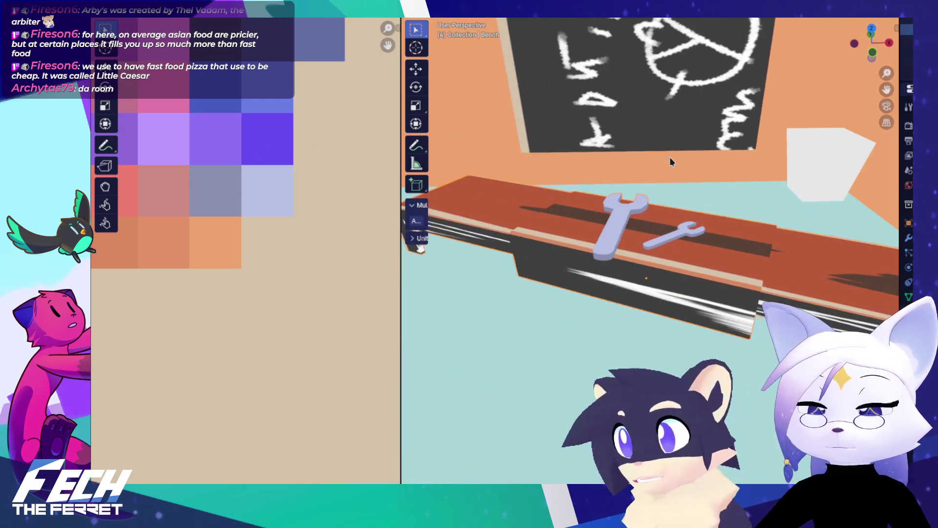
drag(670, 161, 676, 171)
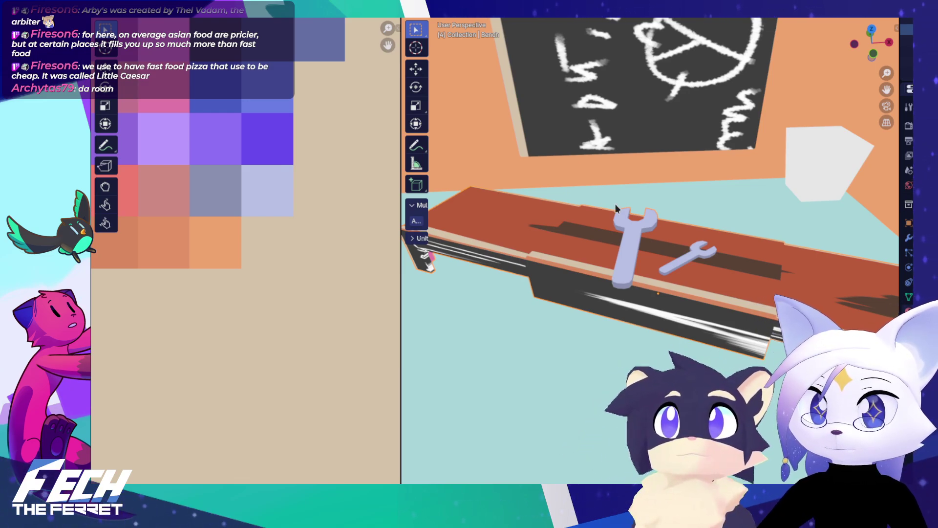
key(Tab)
click(718, 291)
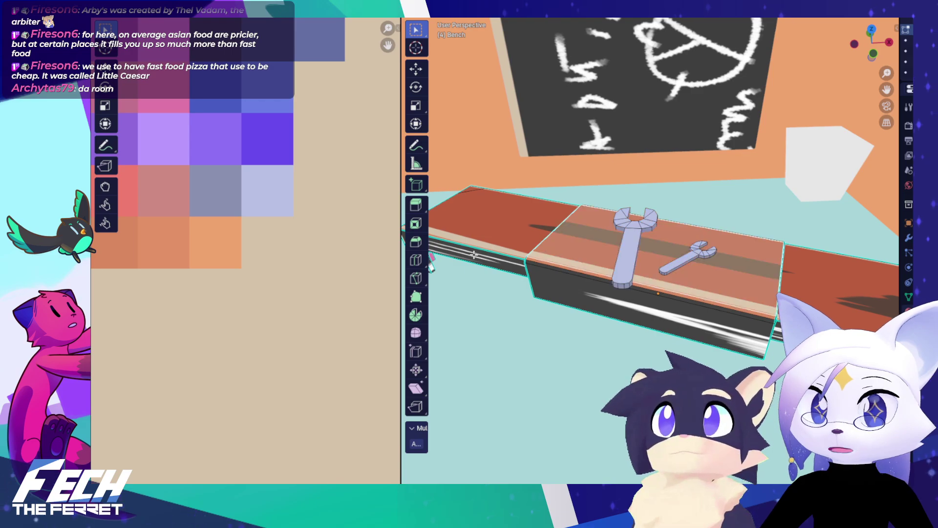
scroll(267, 210, down, 2)
scroll(308, 204, down, 6)
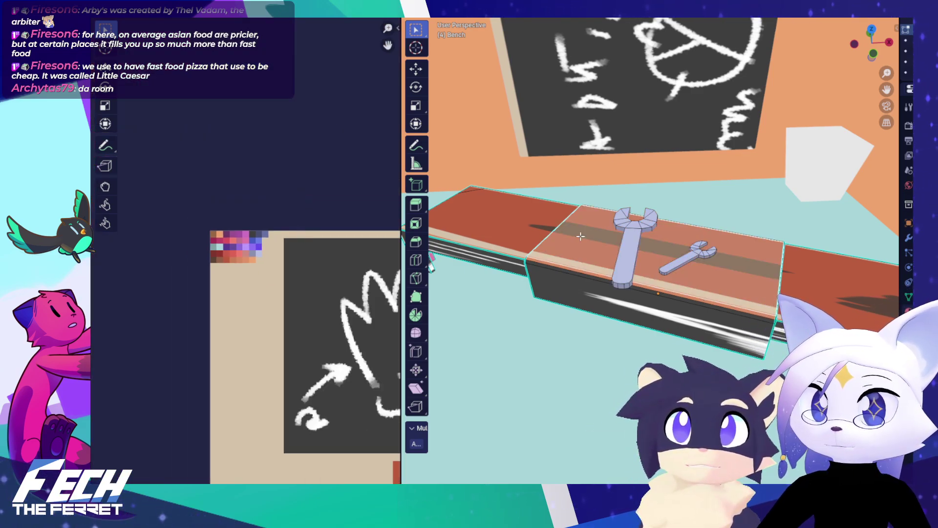
click(718, 300)
scroll(264, 249, down, 4)
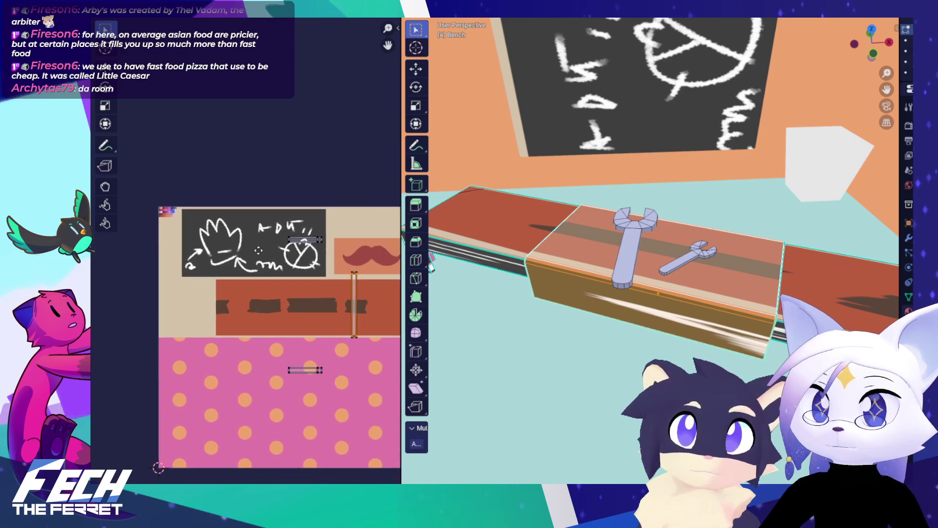
key(s)
key(0)
key(Return)
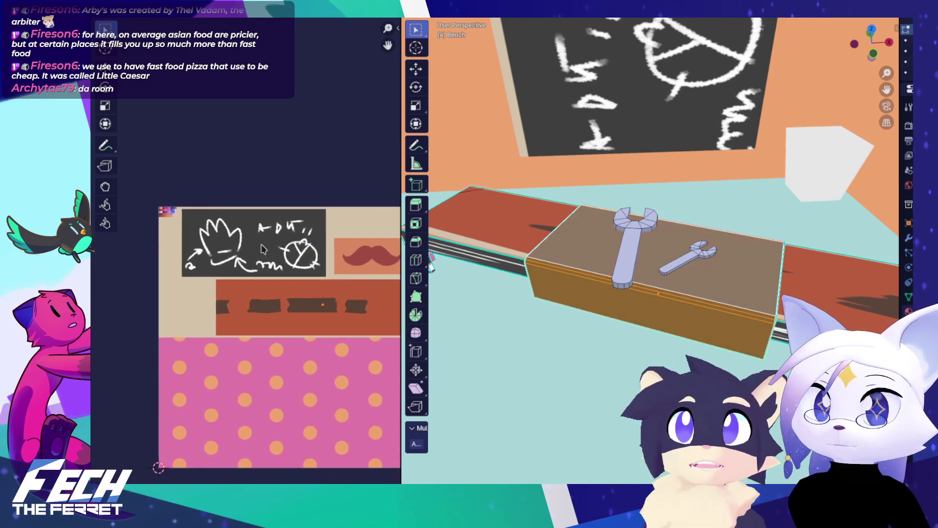
Step: Move the cloth's collapsed UVs from the texture sheet onto the light blue palette swatch
key(g)
click(134, 146)
scroll(244, 206, up, 8)
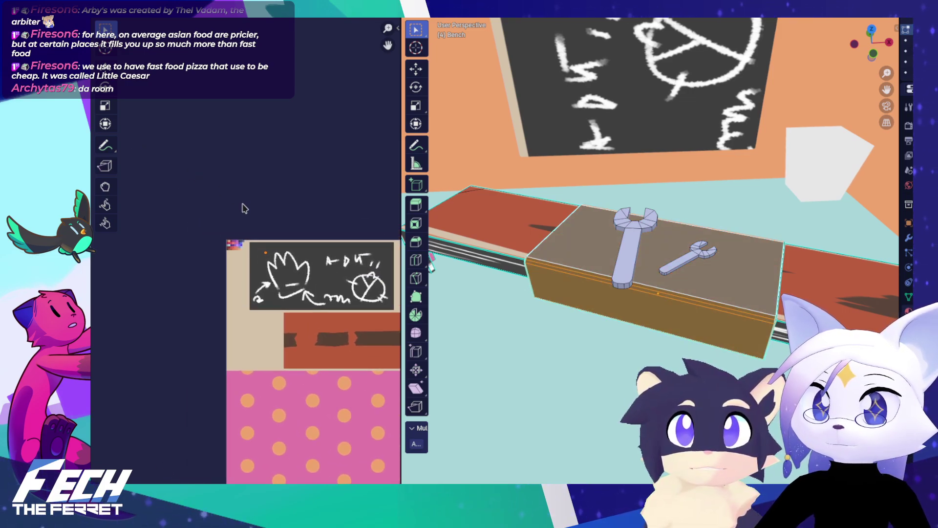
drag(242, 185, 228, 235)
key(g)
click(97, 210)
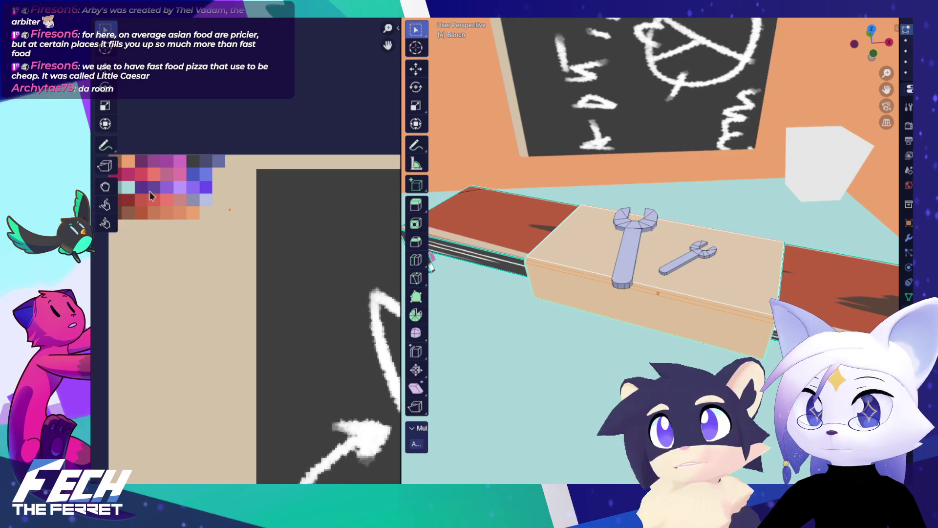
scroll(151, 195, up, 2)
scroll(264, 221, up, 4)
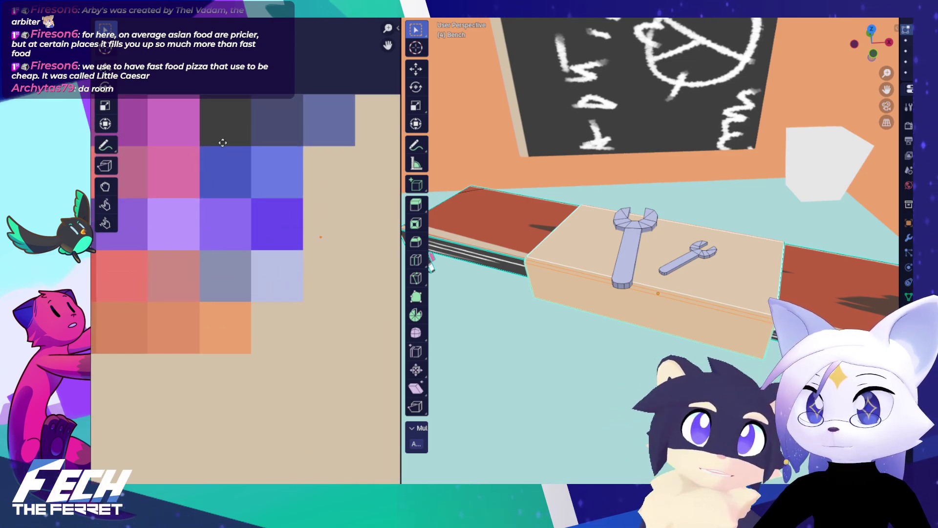
key(g)
click(177, 82)
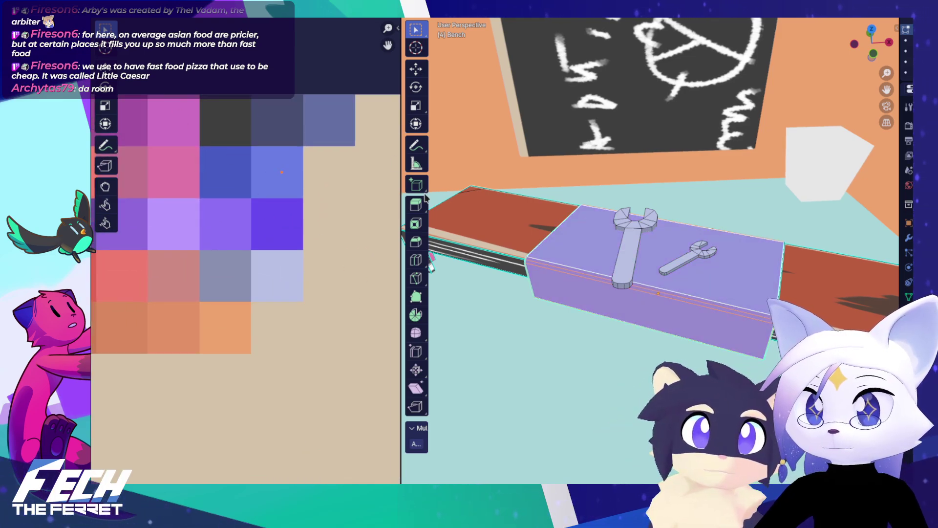
Step: Extend the selection to the bench cloth's thin rim and collapse all of the selected UVs to one point
click(608, 294)
drag(607, 295, 650, 302)
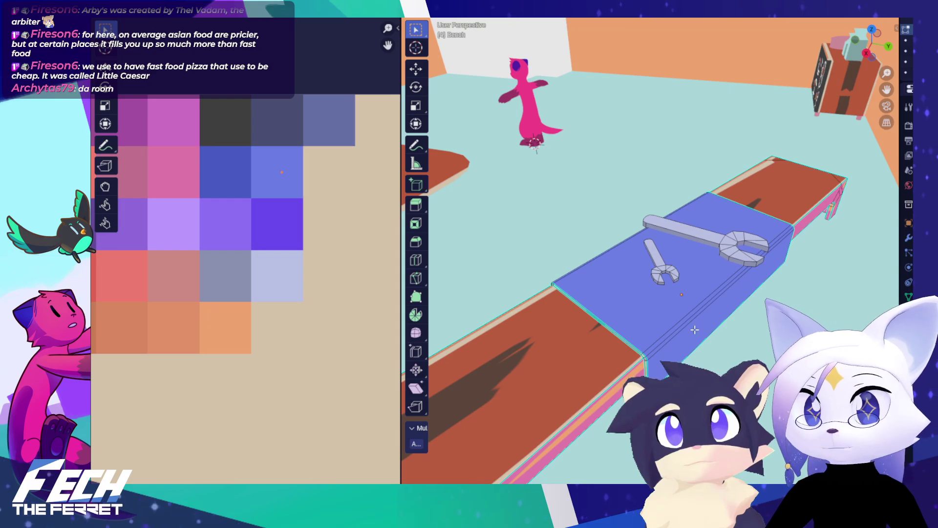
drag(695, 330, 650, 334)
click(645, 334)
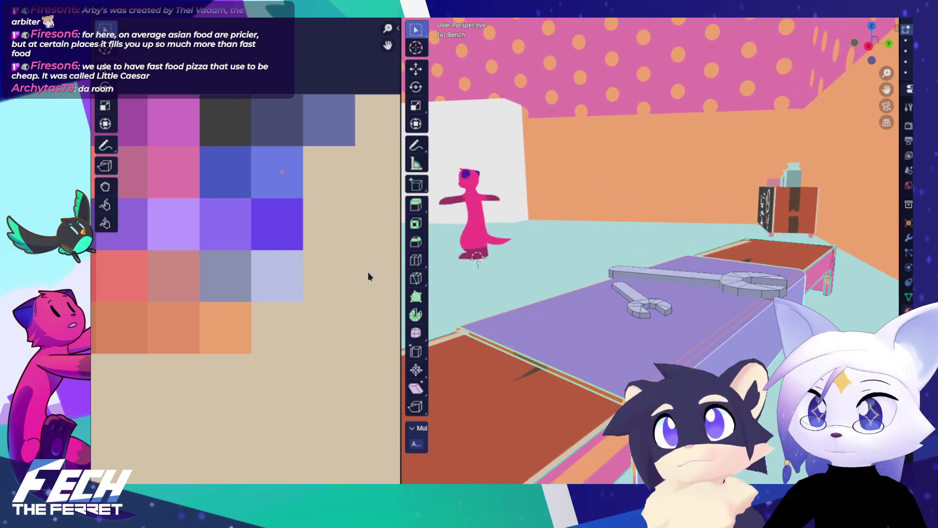
scroll(368, 276, down, 12)
drag(276, 308, 243, 268)
drag(353, 297, 197, 241)
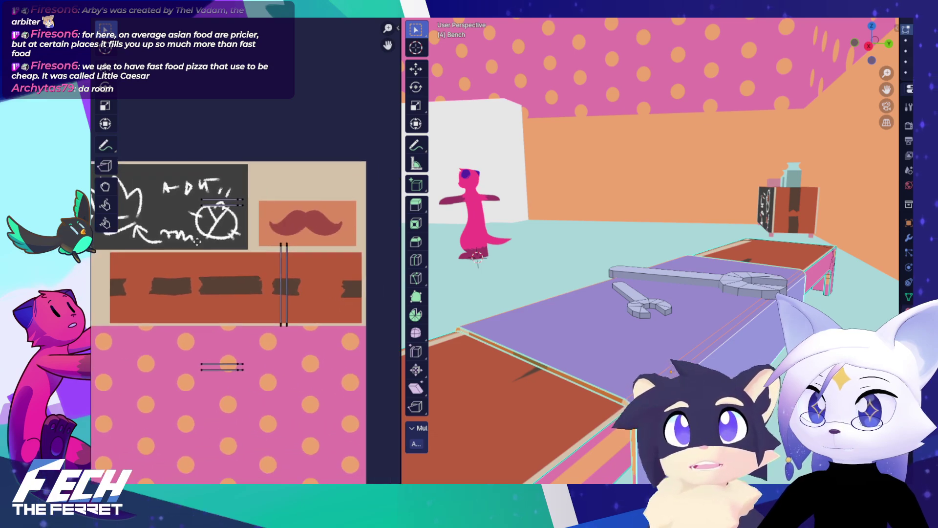
scroll(197, 240, down, 2)
key(s)
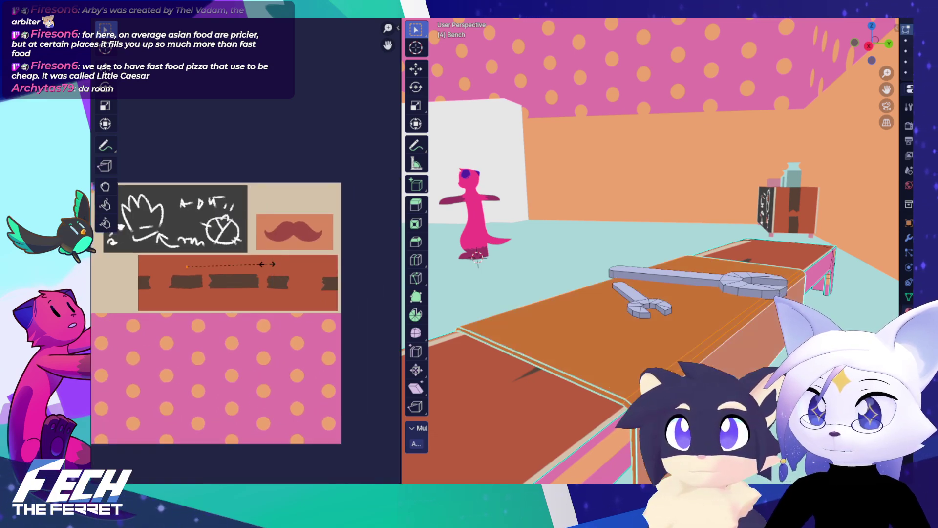
click(268, 265)
drag(253, 249, 373, 285)
Step: Place the UV point of the whole cloth, rim included, on the light blue palette swatch
key(g)
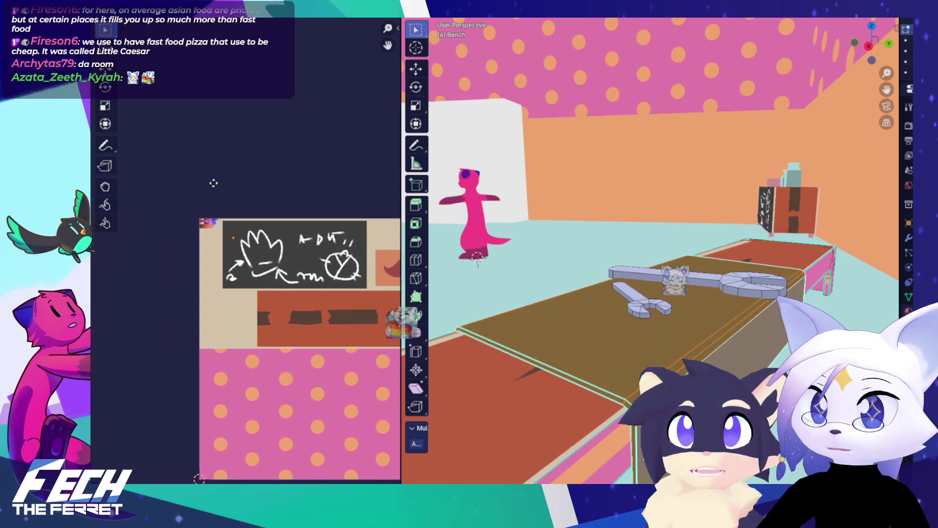
click(195, 174)
scroll(206, 184, up, 5)
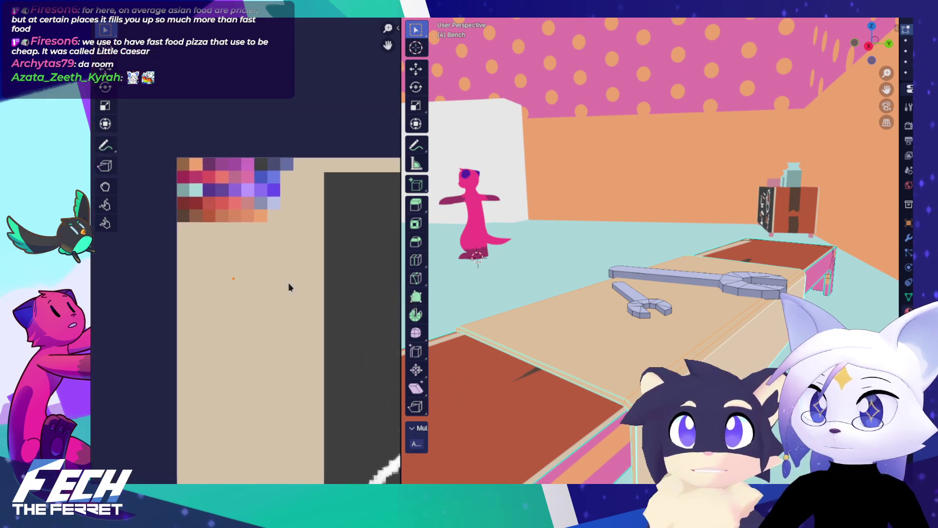
scroll(244, 265, up, 2)
drag(237, 199, 238, 258)
key(g)
click(296, 126)
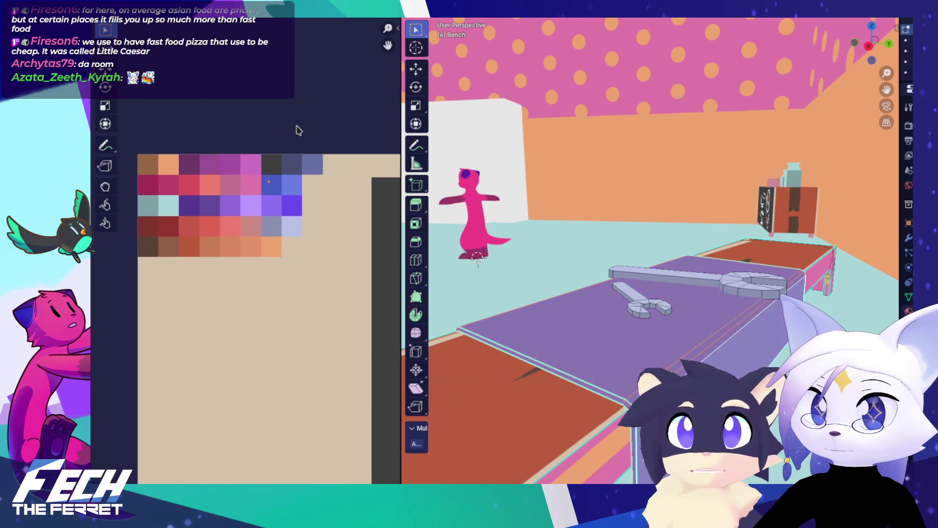
scroll(299, 130, up, 4)
key(g)
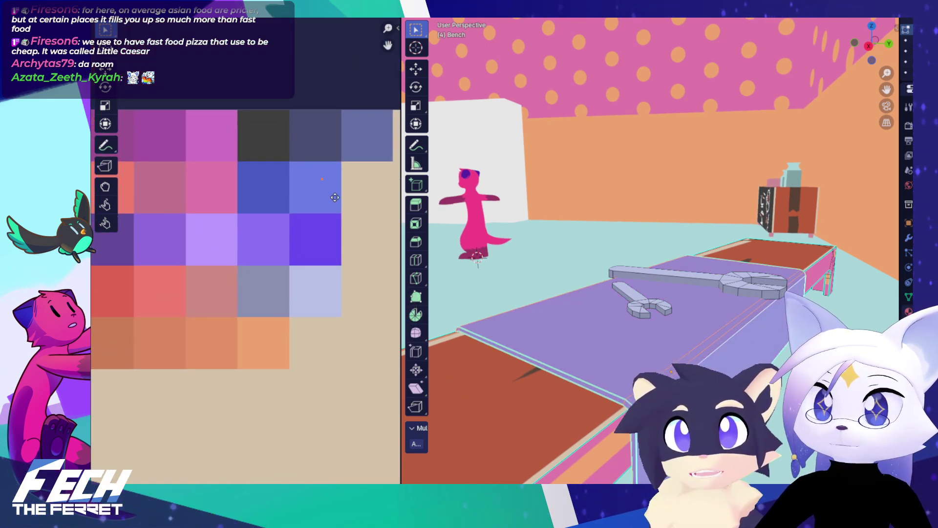
click(330, 205)
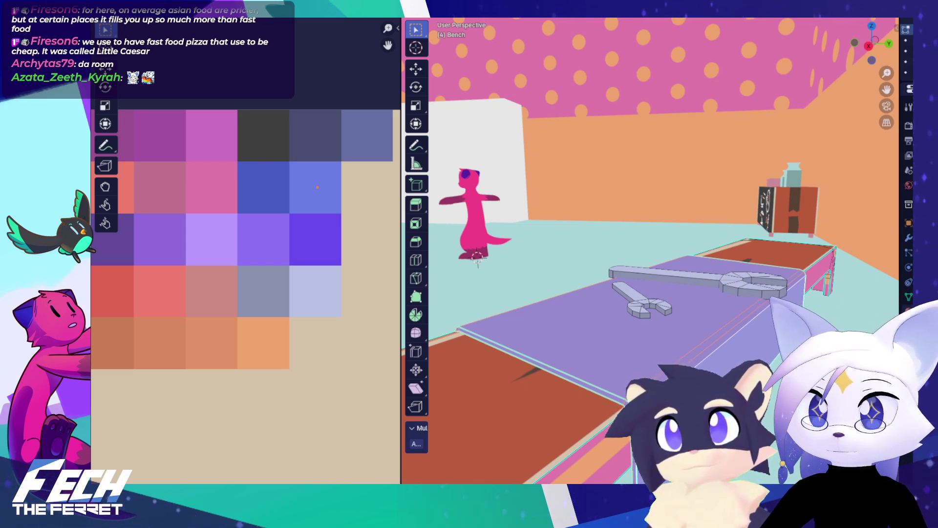
Step: Reload the texture image and move the cloth's UVs onto the light blue swatch of the updated palette
key(alt+r)
drag(597, 314, 594, 290)
key(g)
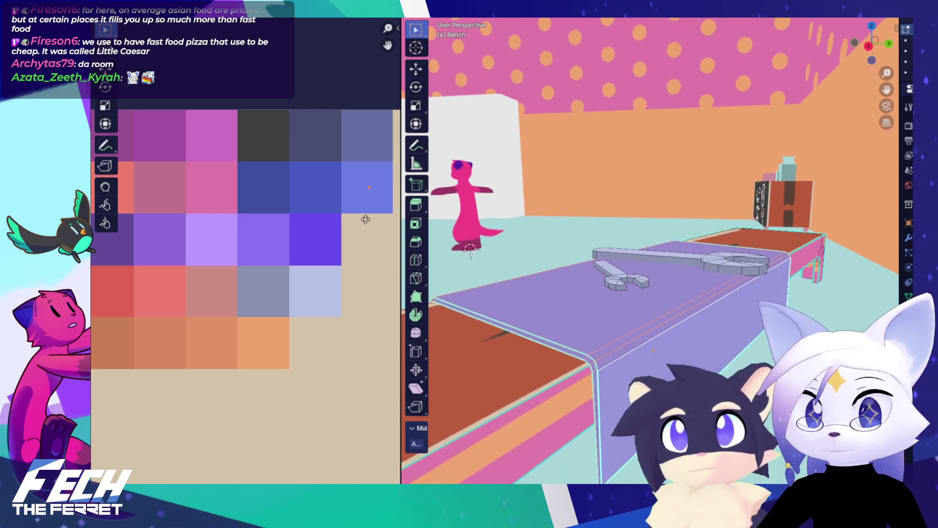
click(365, 218)
Step: Select the face loop along the cloth's rim and move its UVs onto the medium blue swatch
drag(611, 269, 560, 210)
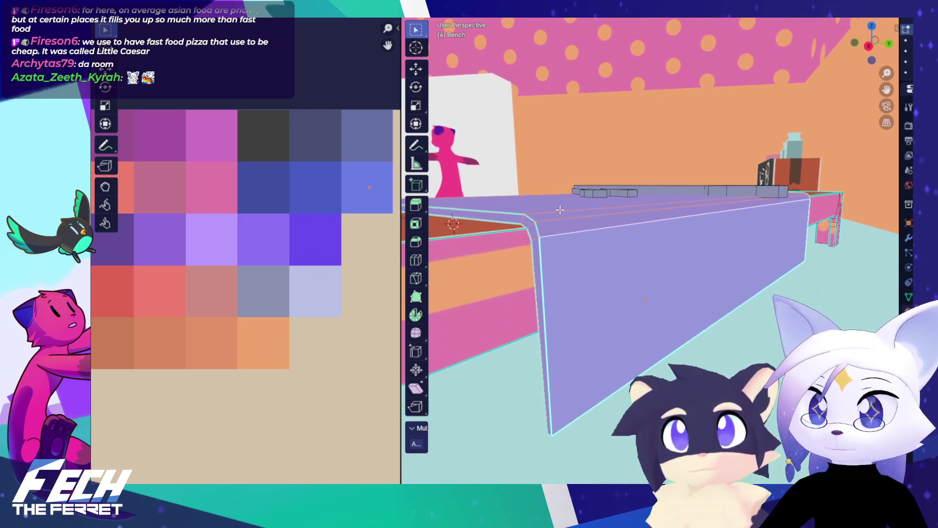
alt+click(532, 225)
key(g)
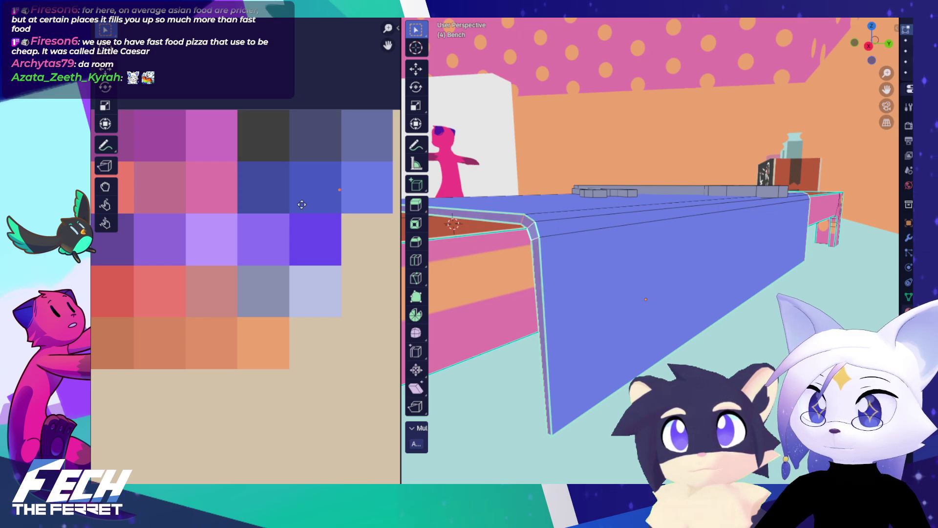
click(283, 205)
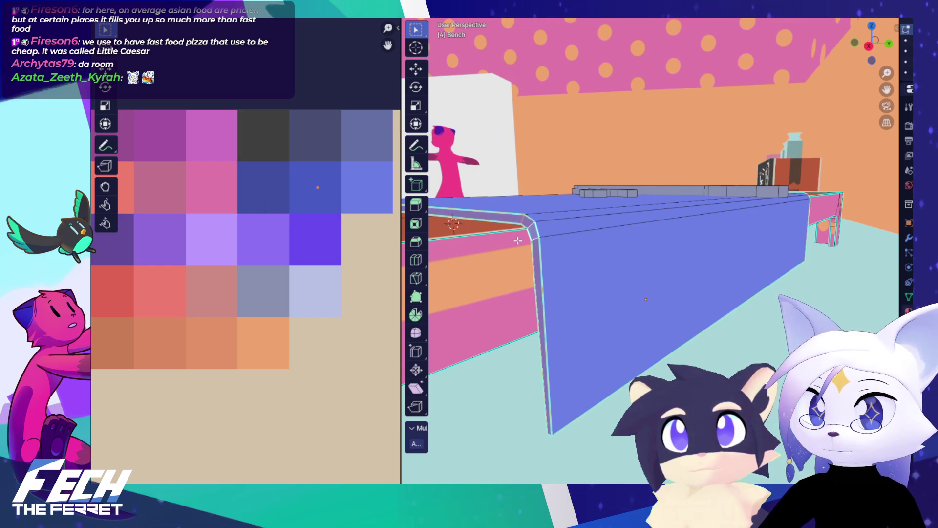
Step: Select the cloth's hanging side faces, move their UVs onto the medium blue swatch, and leave Edit Mode
click(578, 268)
drag(473, 232, 494, 220)
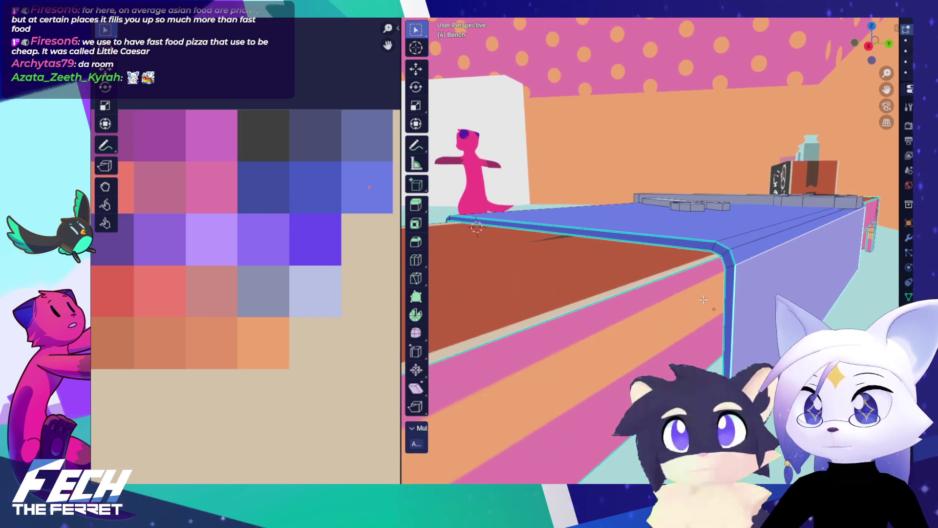
drag(674, 266, 723, 306)
drag(488, 227, 833, 216)
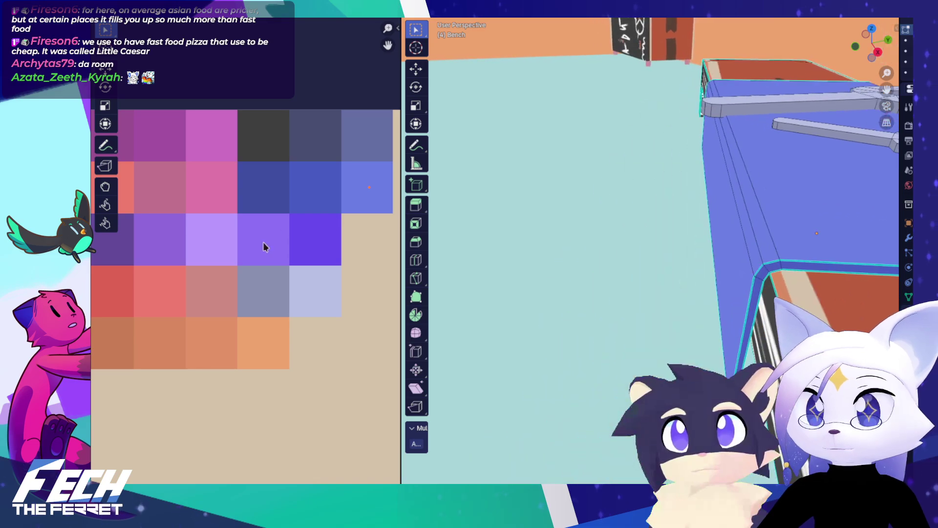
drag(265, 244, 318, 223)
click(725, 275)
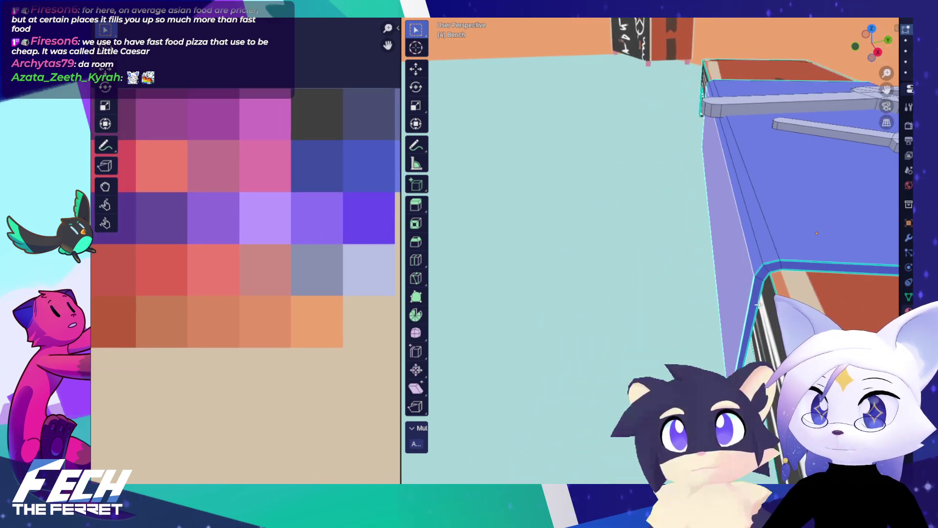
drag(725, 275, 702, 318)
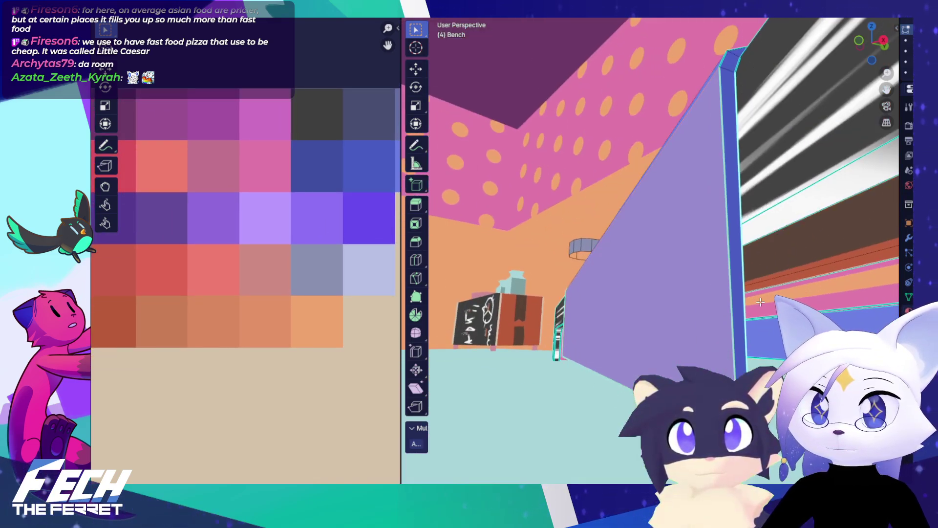
click(629, 315)
drag(630, 314, 610, 227)
scroll(355, 187, down, 1)
drag(354, 182, 297, 199)
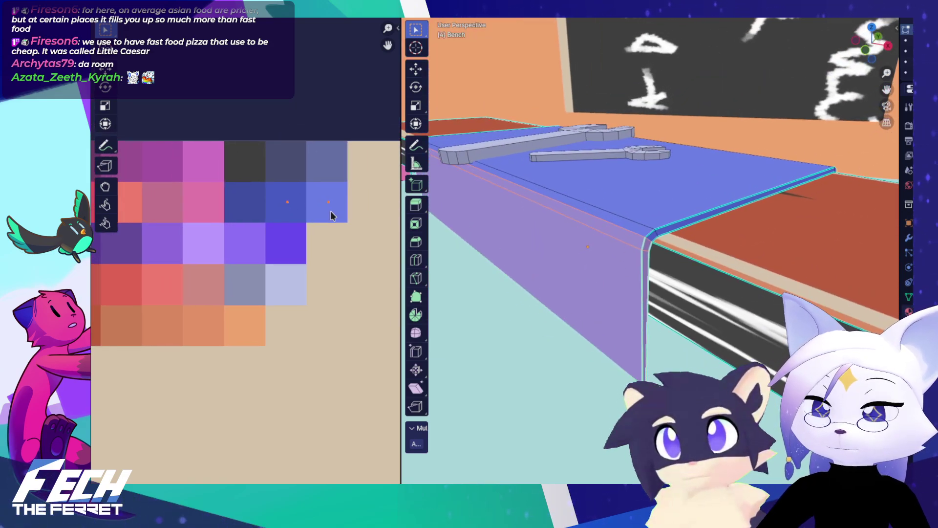
key(g)
click(283, 209)
key(Tab)
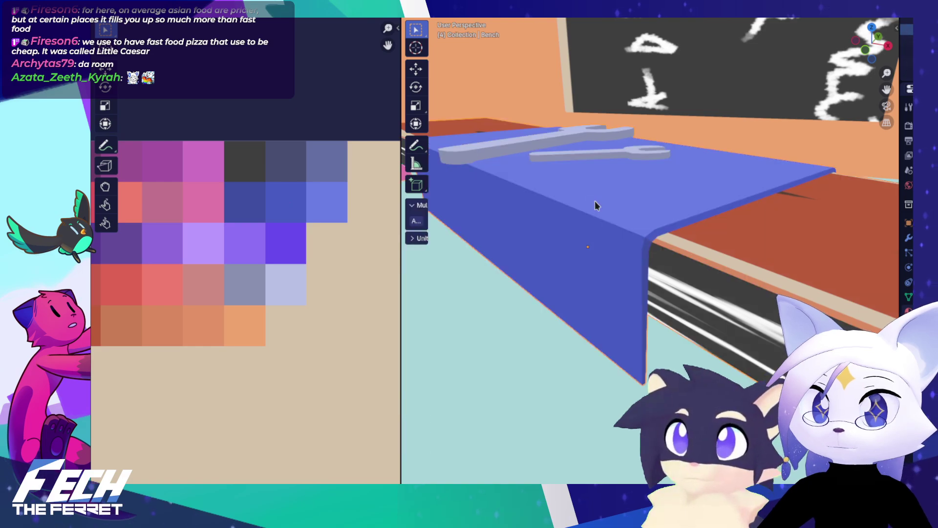
Step: Open the mesh of the table with the single wrench in Edit Mode and select all linked faces of its plank top
scroll(594, 204, down, 6)
drag(594, 204, 717, 180)
scroll(700, 213, down, 3)
drag(662, 281, 644, 263)
click(649, 266)
key(Tab)
click(645, 263)
drag(757, 251, 707, 244)
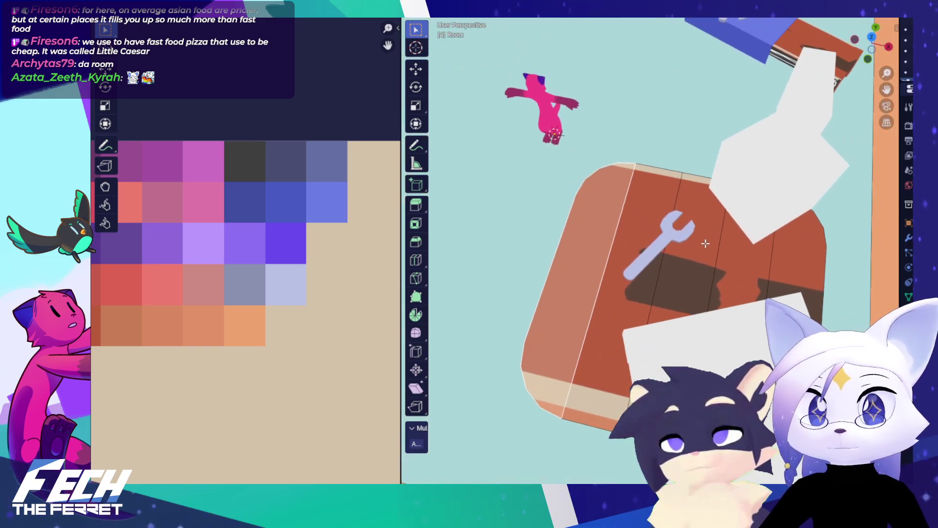
key(l)
Step: Collapse the UVs of the rounded plank top under the single wrench to a tiny point at the palette's corner
scroll(664, 276, up, 1)
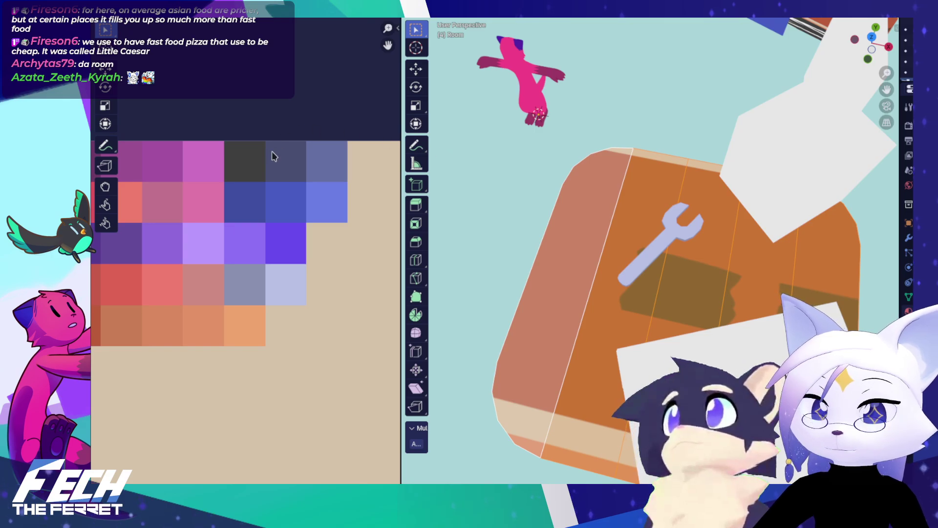
scroll(475, 156, down, 2)
scroll(194, 208, down, 2)
scroll(195, 209, down, 7)
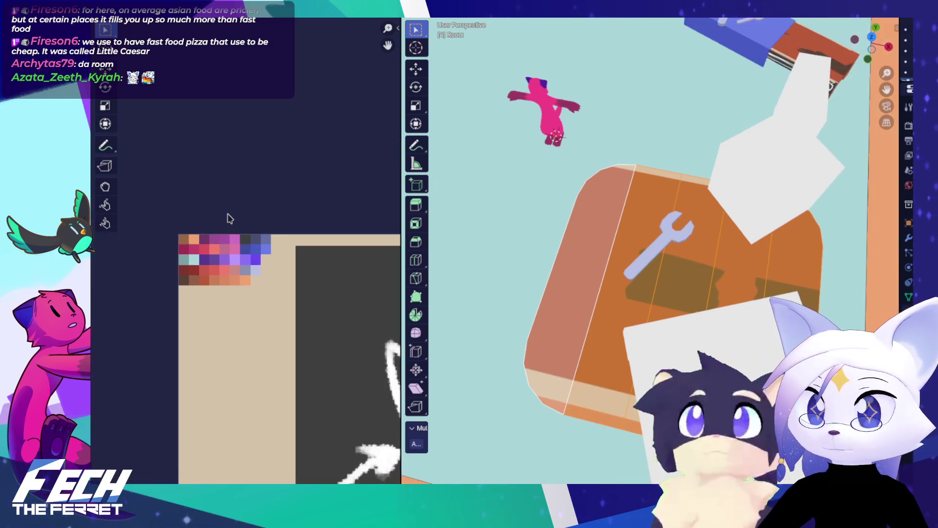
scroll(245, 215, up, 3)
scroll(244, 215, down, 1)
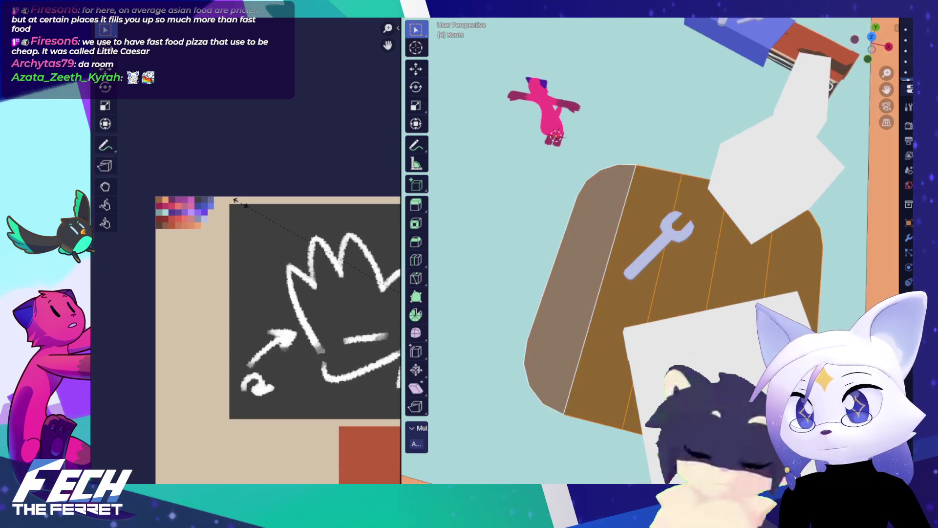
scroll(242, 207, down, 3)
scroll(303, 291, down, 3)
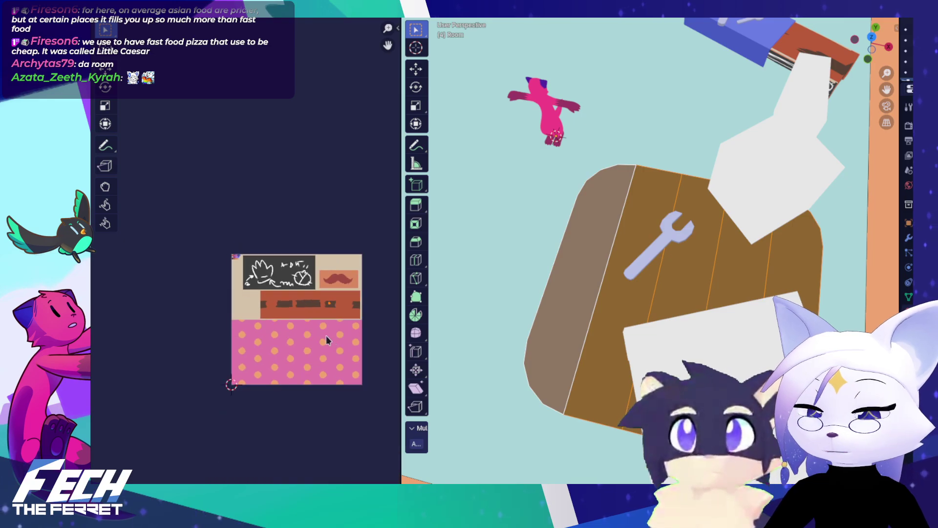
scroll(232, 275, up, 7)
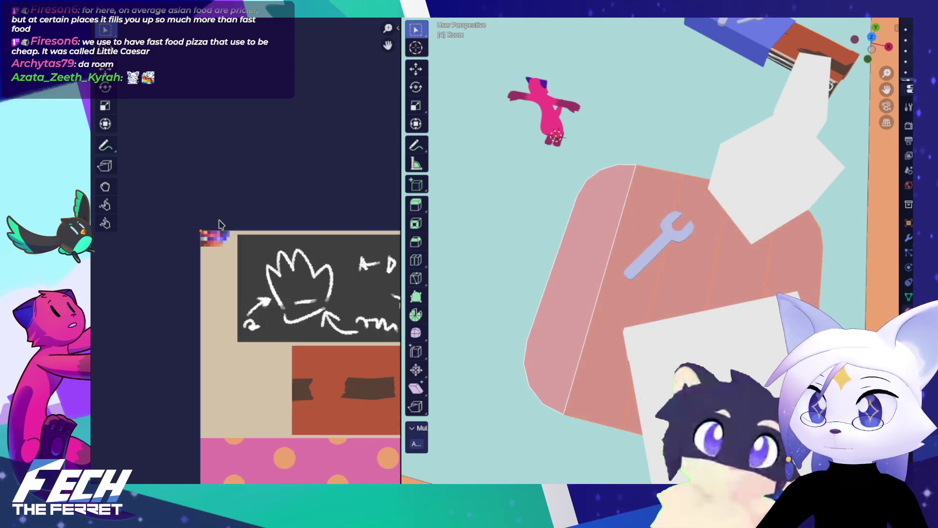
Step: Move the plank top's collapsed UVs onto the dusky pink swatch in the palette's second row
drag(284, 257, 245, 240)
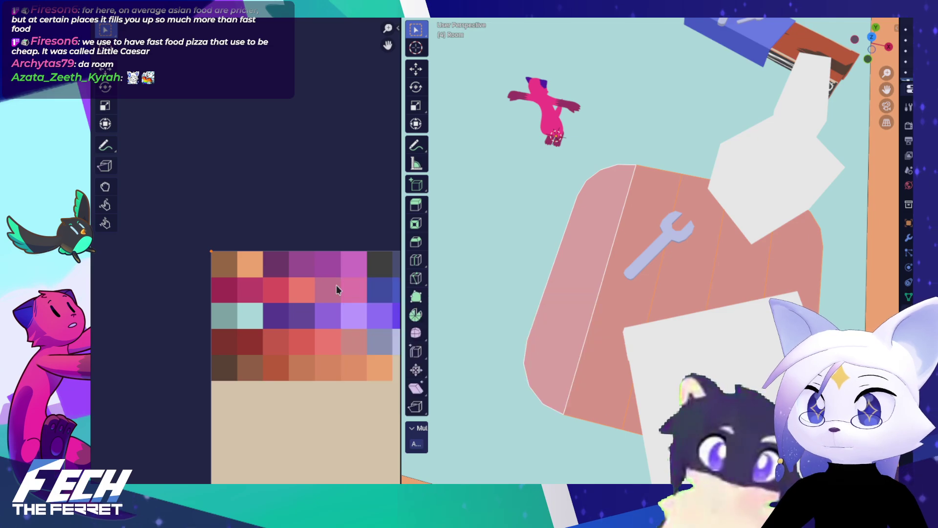
drag(327, 284, 223, 232)
key(g)
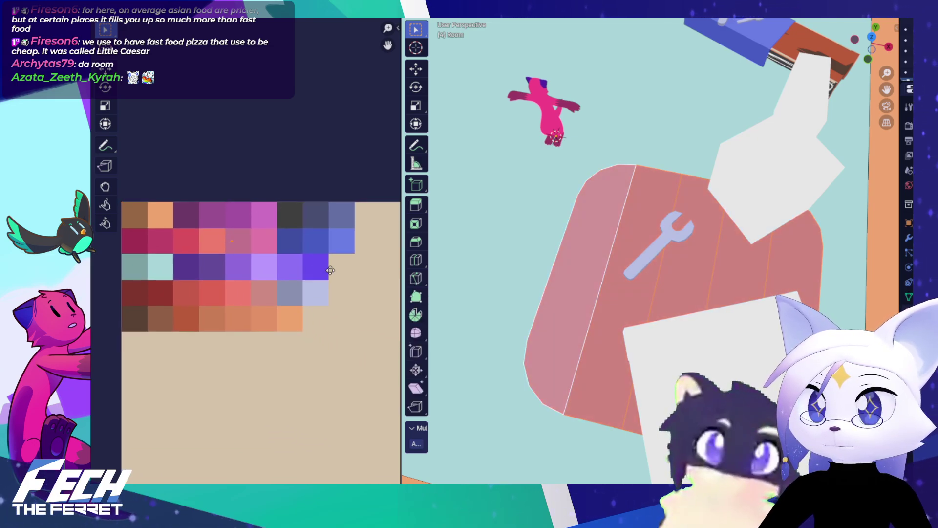
click(337, 272)
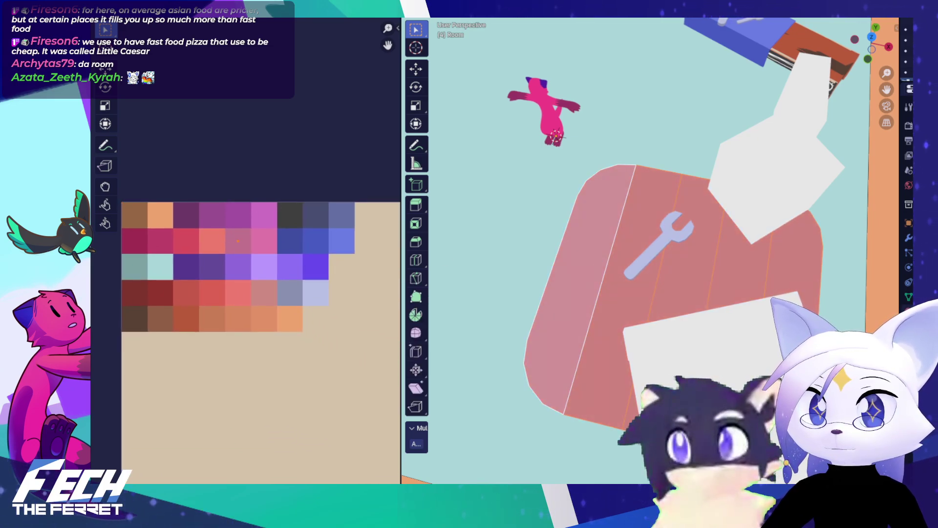
Step: Try moving the UVs of the second and fourth planks onto the lavender swatch
click(651, 268)
shift+click(711, 289)
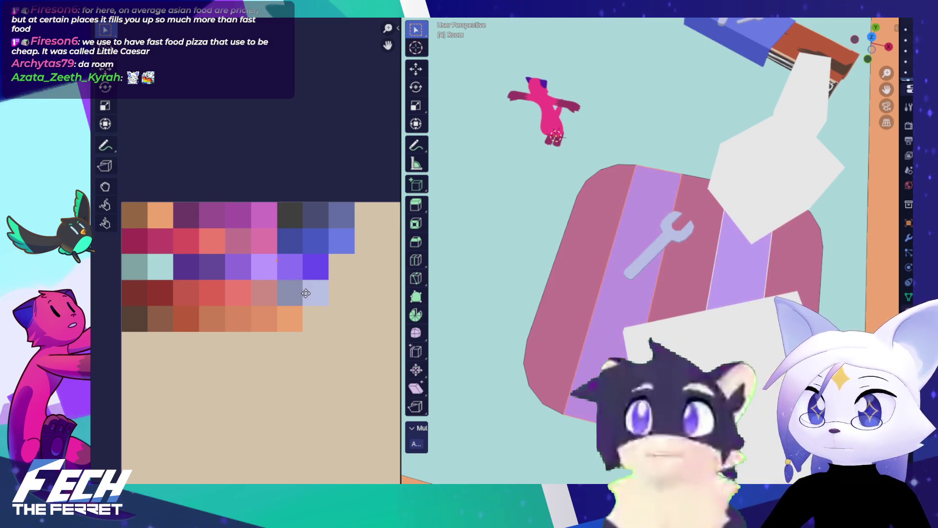
click(268, 271)
Step: Select the first, third and fifth planks, move their UVs onto the brighter pink swatch, and leave Edit Mode
click(679, 265)
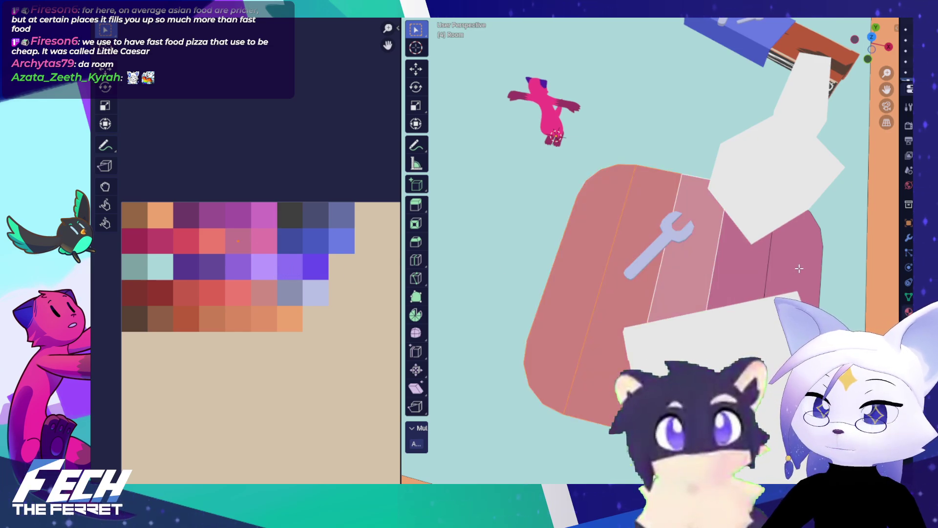
click(797, 268)
click(598, 262)
shift+click(686, 271)
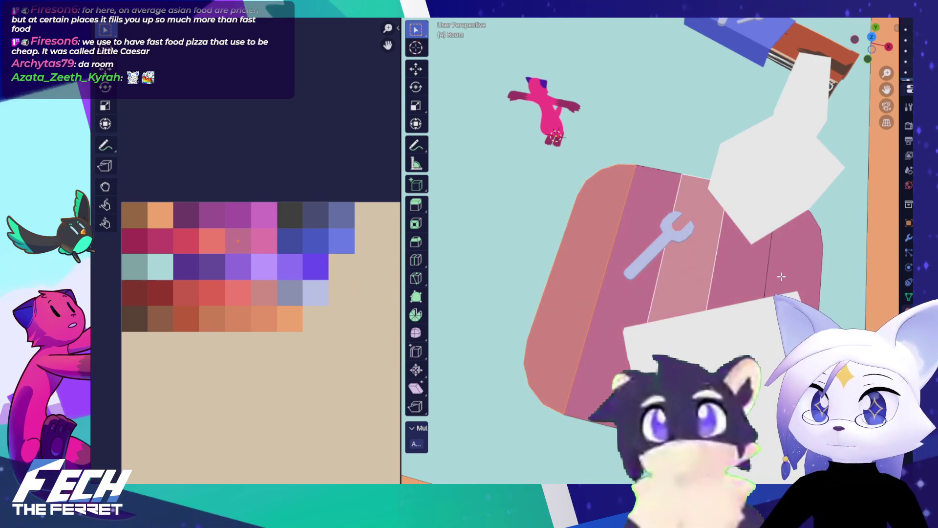
shift+click(787, 273)
key(g)
click(362, 270)
key(ctrl+Tab)
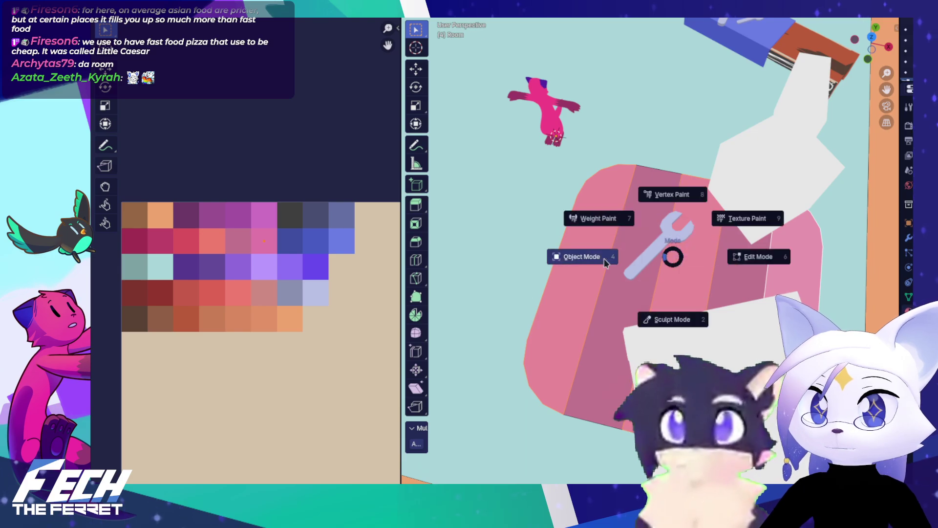
click(604, 259)
scroll(680, 228, down, 3)
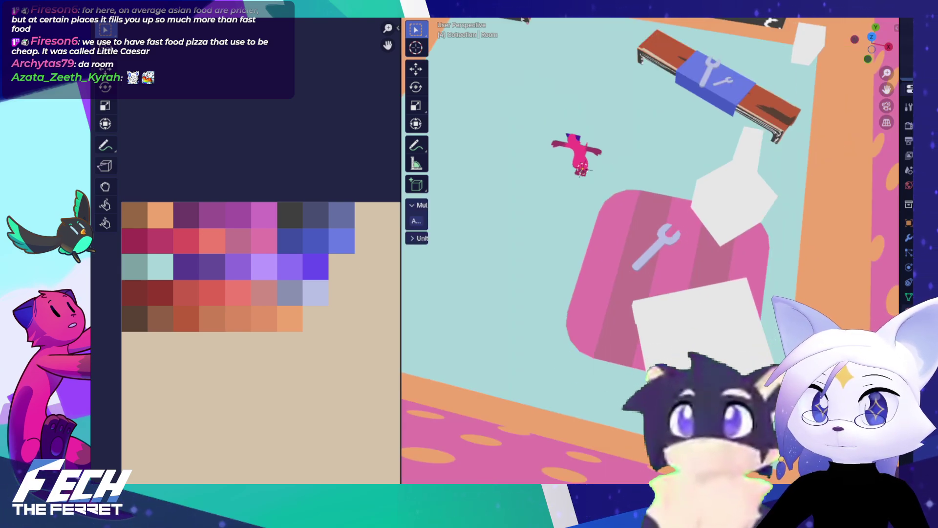
Step: Return to Edit Mode, move the second and fourth planks' UVs onto the orchid swatch, and leave Edit Mode
key(Tab)
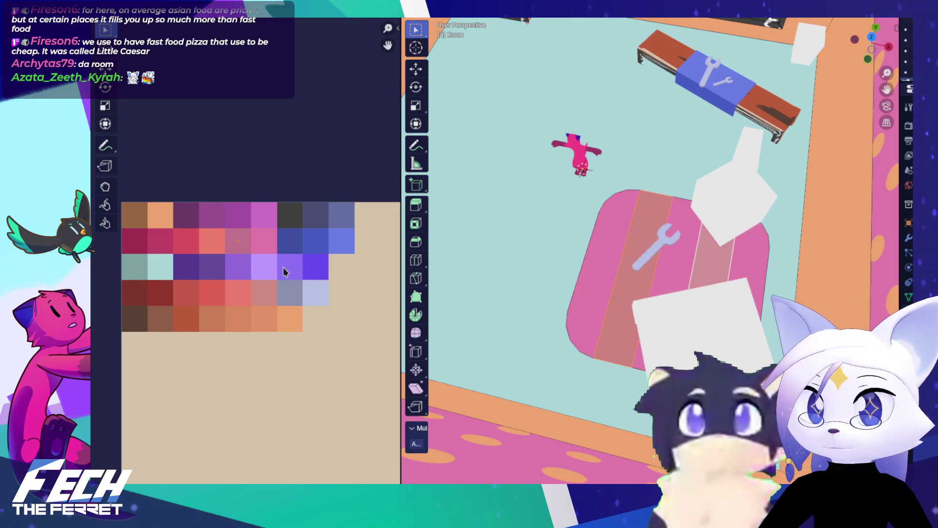
scroll(271, 264, up, 3)
drag(273, 242, 315, 285)
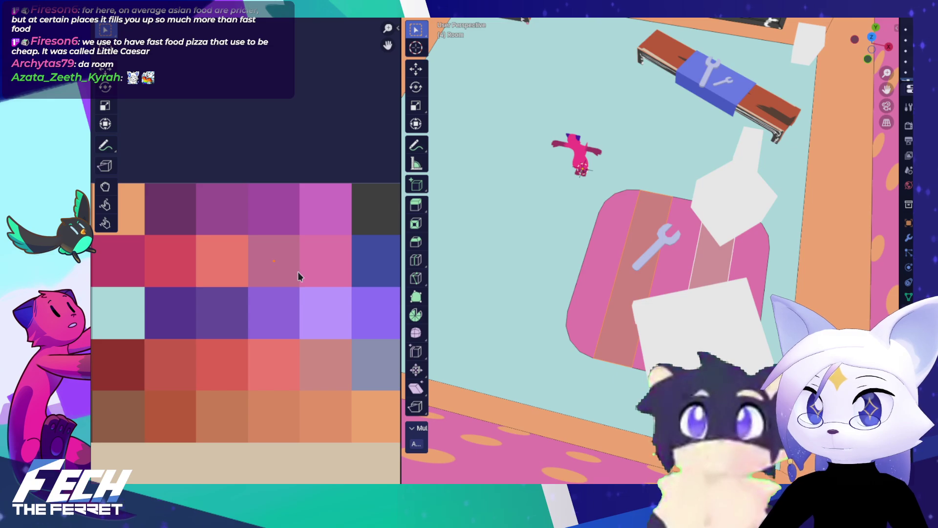
key(F3)
key(Escape)
drag(298, 262, 208, 247)
key(g)
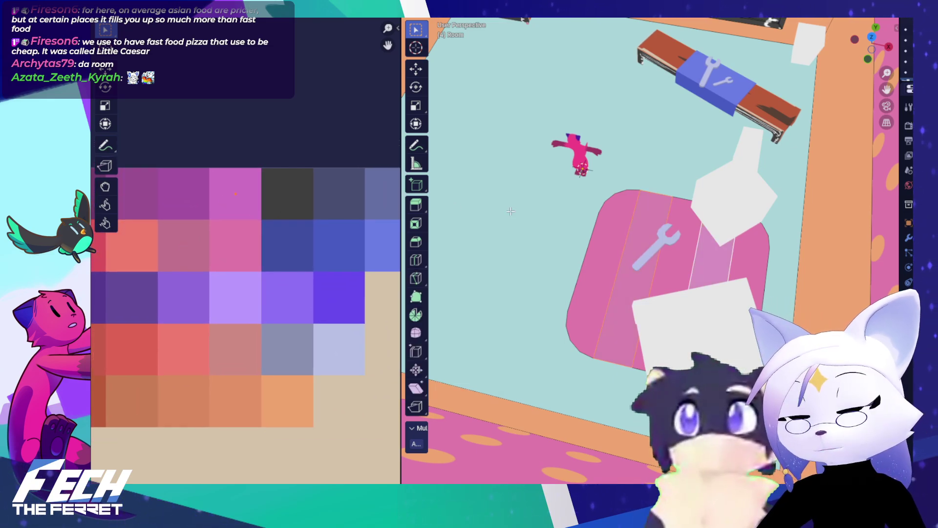
key(Tab)
scroll(576, 235, down, 2)
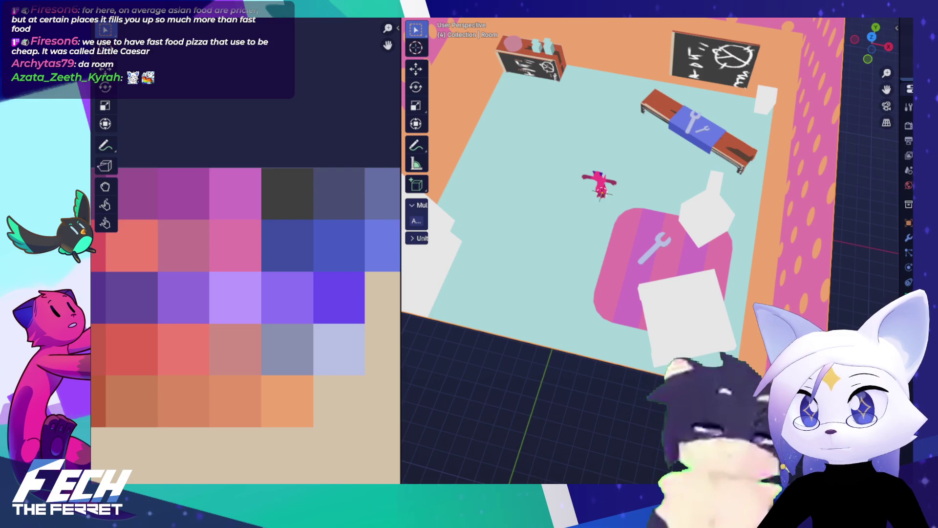
Step: Reopen the room mesh in Edit Mode and put the second and fourth planks' UVs back onto the dusky pink swatch
key(ctrl+Tab)
click(687, 239)
scroll(315, 264, down, 2)
drag(315, 262, 351, 260)
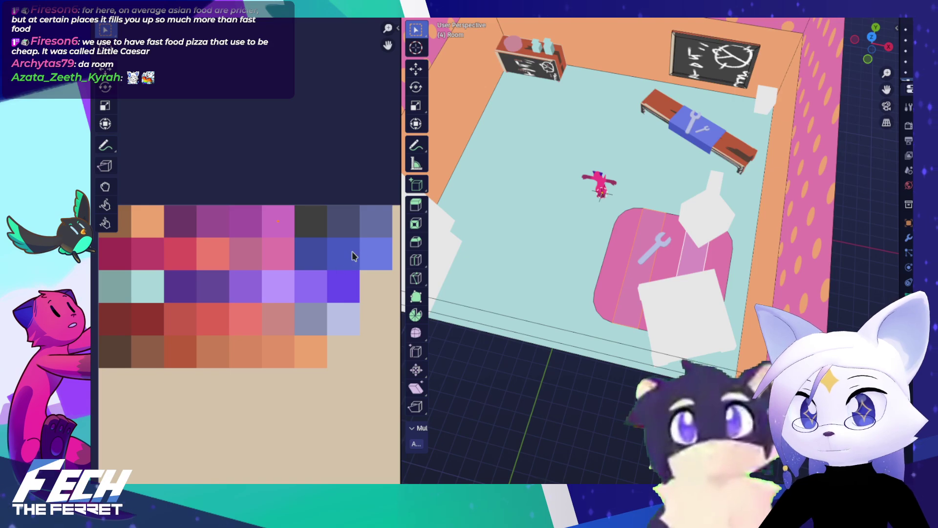
click(653, 263)
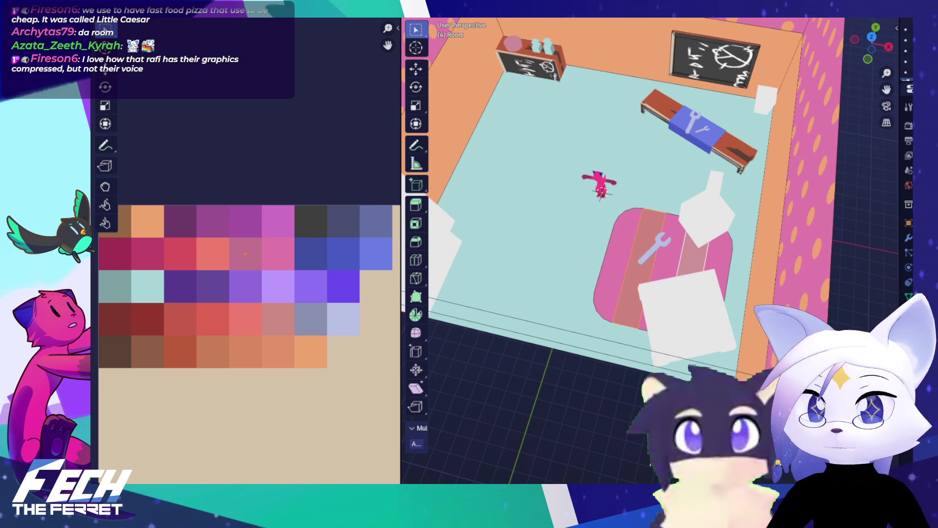
Step: Reload the updated texture image, move the two planks' UVs onto the added light mauve swatch, and leave Edit Mode
key(alt+r)
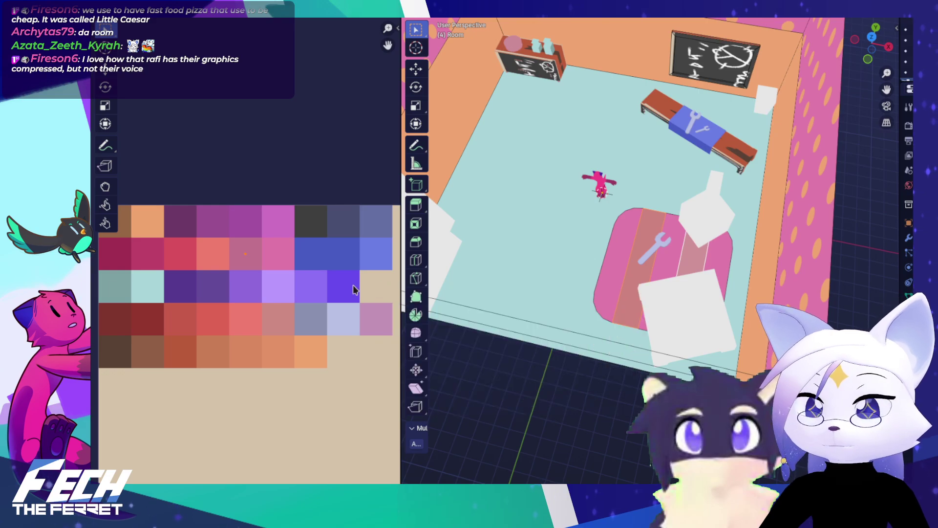
scroll(363, 254, up, 3)
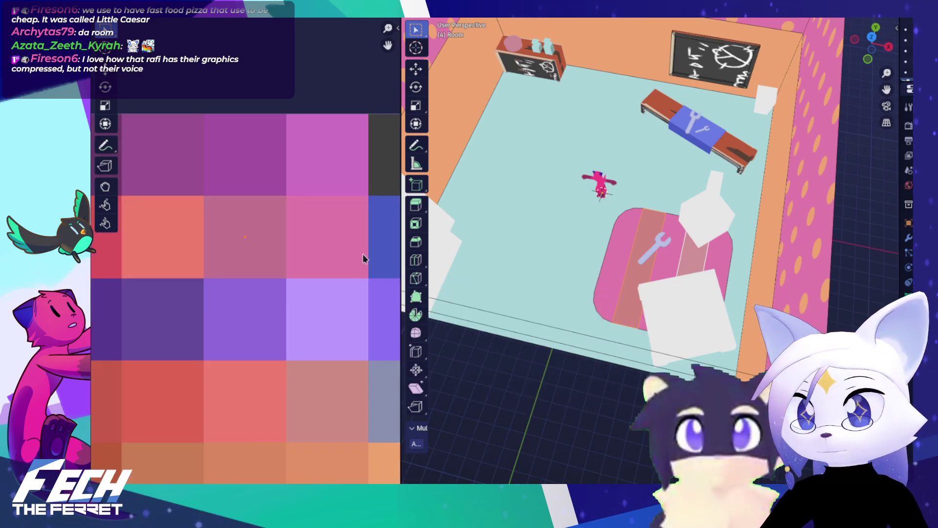
drag(334, 254, 160, 255)
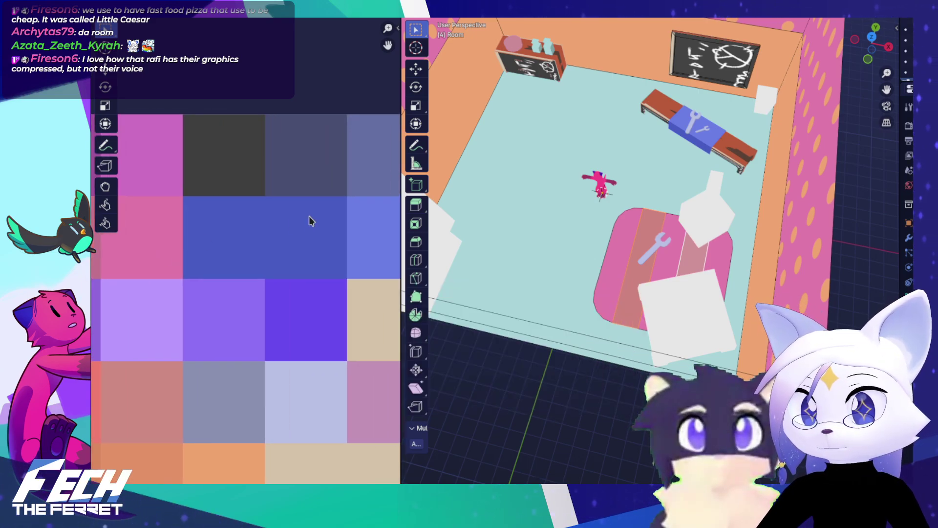
scroll(309, 215, up, 3)
scroll(310, 215, right, 2)
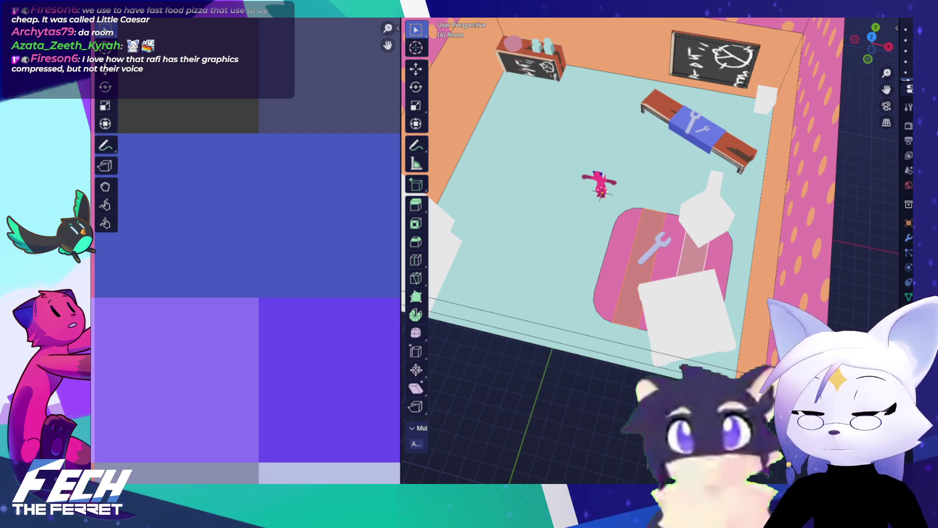
scroll(474, 241, up, 3)
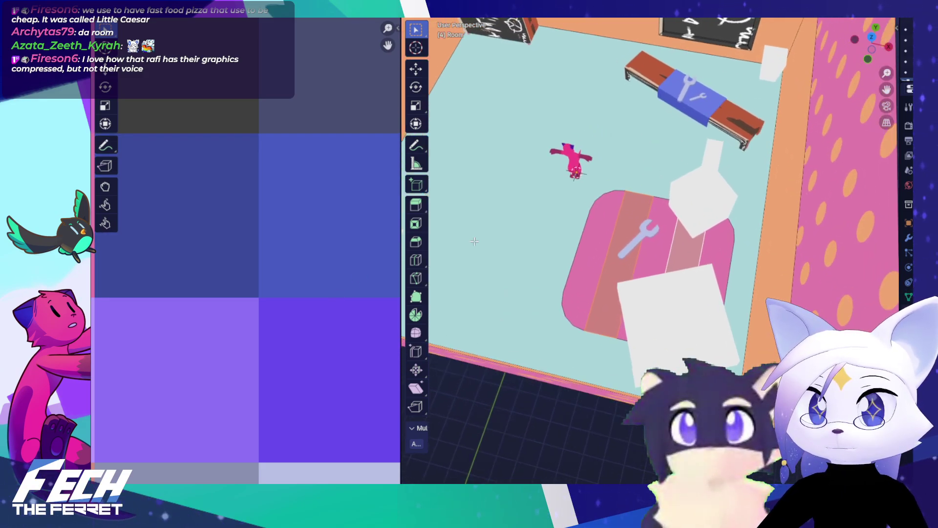
scroll(314, 293, down, 6)
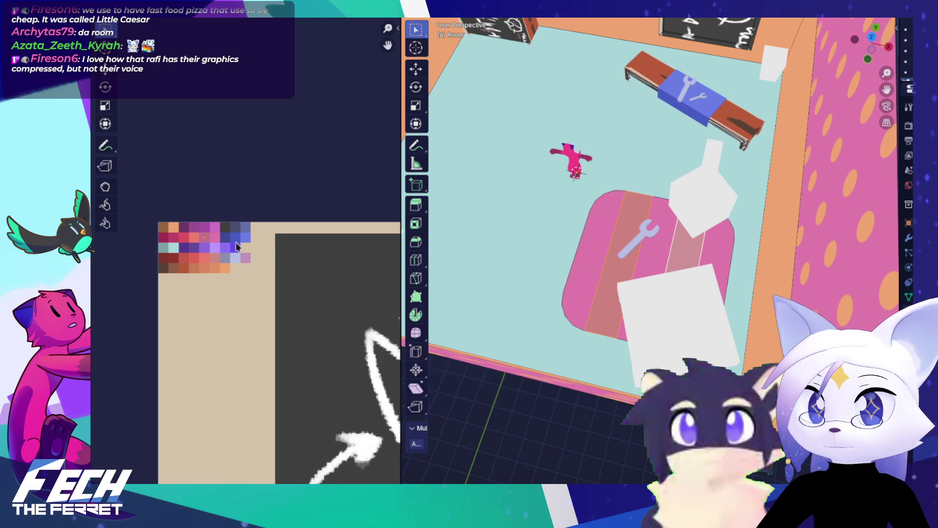
scroll(236, 246, up, 4)
key(Tab)
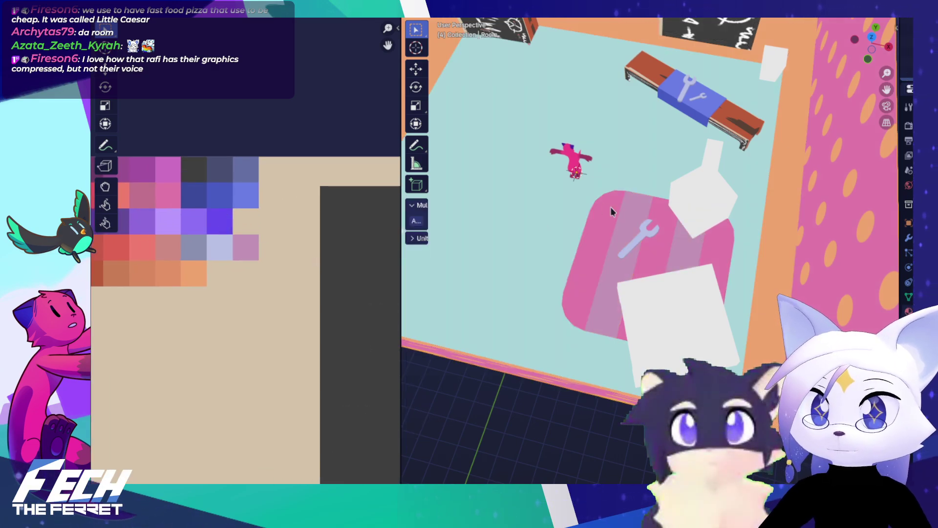
Step: Examine the textured room as a whole and compare it with the full texture sheet
drag(611, 207, 588, 248)
scroll(562, 228, down, 4)
scroll(284, 285, down, 4)
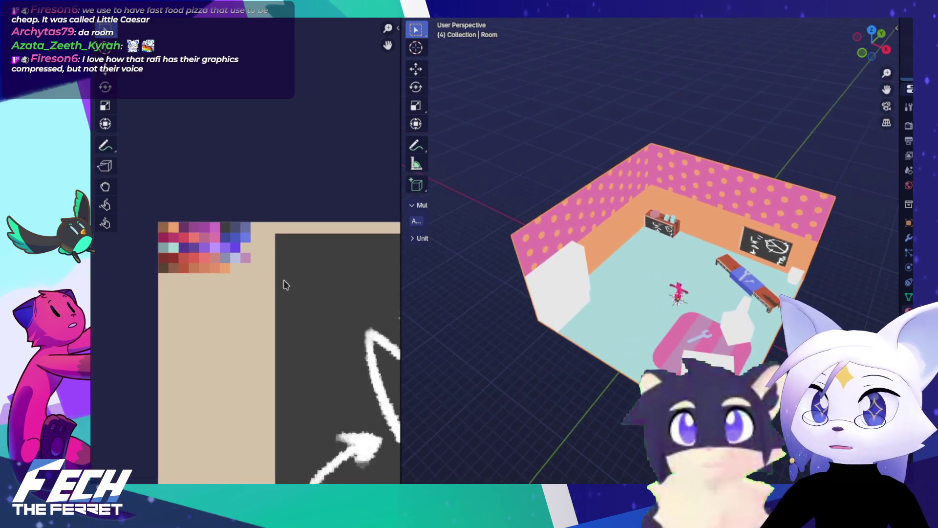
drag(285, 285, 167, 161)
scroll(167, 161, down, 5)
scroll(220, 237, down, 1)
drag(318, 342, 227, 284)
scroll(218, 237, down, 4)
scroll(225, 234, up, 4)
scroll(711, 224, up, 6)
Step: Open the room mesh in Edit Mode and select the inner front face of the large wall chalkboard
key(Tab)
drag(809, 231, 635, 149)
key(Tab)
scroll(635, 150, up, 5)
drag(580, 118, 636, 243)
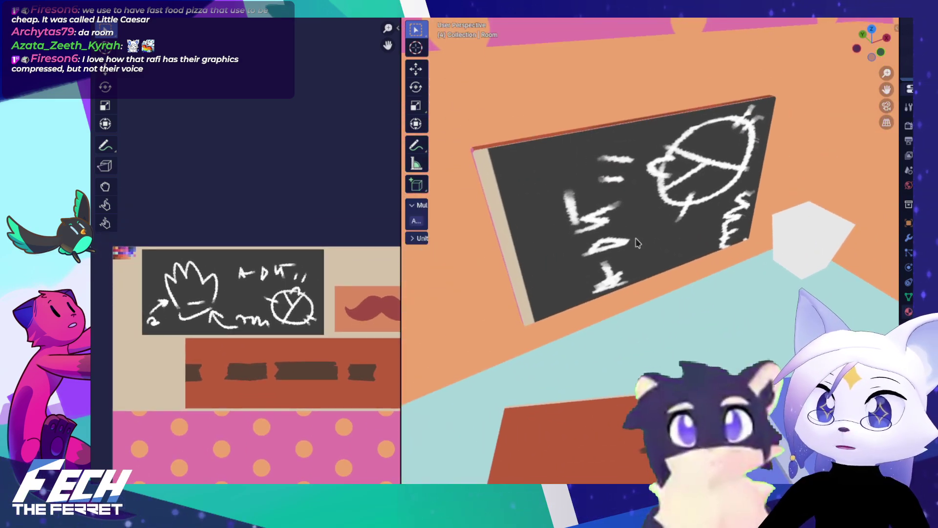
scroll(620, 195, up, 1)
scroll(629, 218, down, 1)
key(ctrl+Tab)
click(671, 222)
click(671, 222)
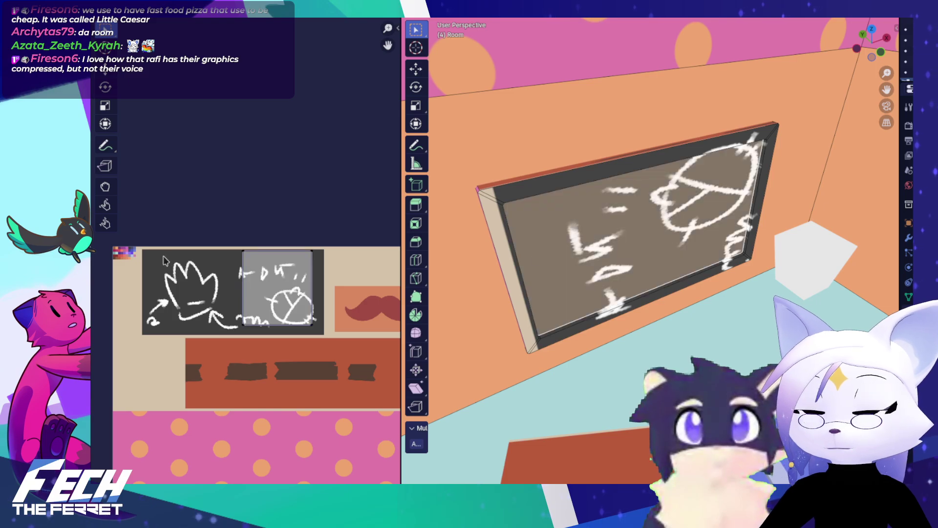
Step: Unwrap the selected chalkboard face into a new wide rectangular UV island
scroll(247, 264, down, 2)
scroll(247, 264, up, 2)
drag(325, 232, 330, 223)
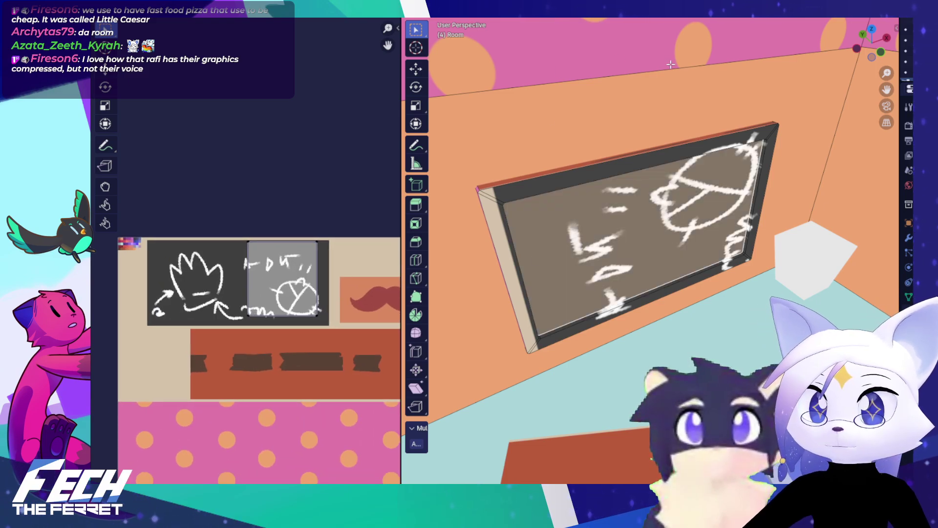
key(u)
click(692, 23)
scroll(279, 195, down, 5)
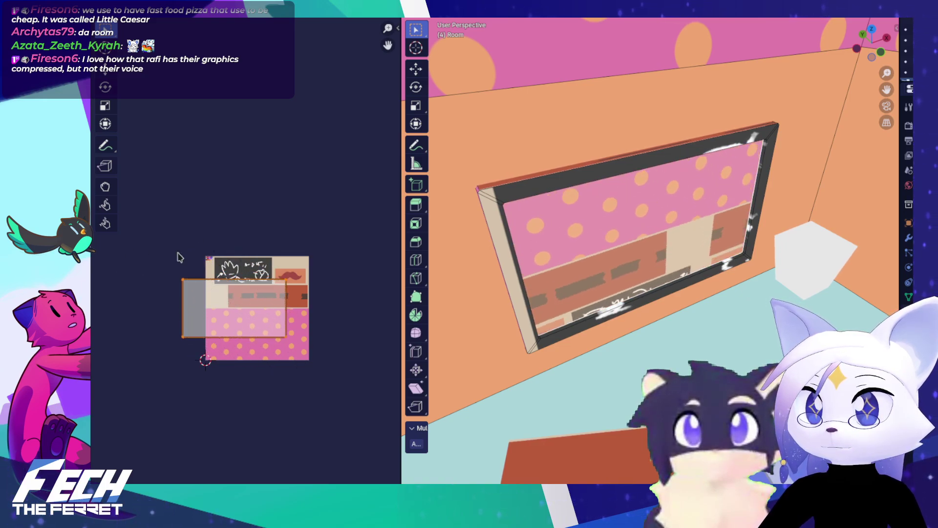
Step: Scale and move the chalkboard face's UV island so it covers the chalk drawing on the texture sheet
key(s)
scroll(264, 274, up, 4)
key(g)
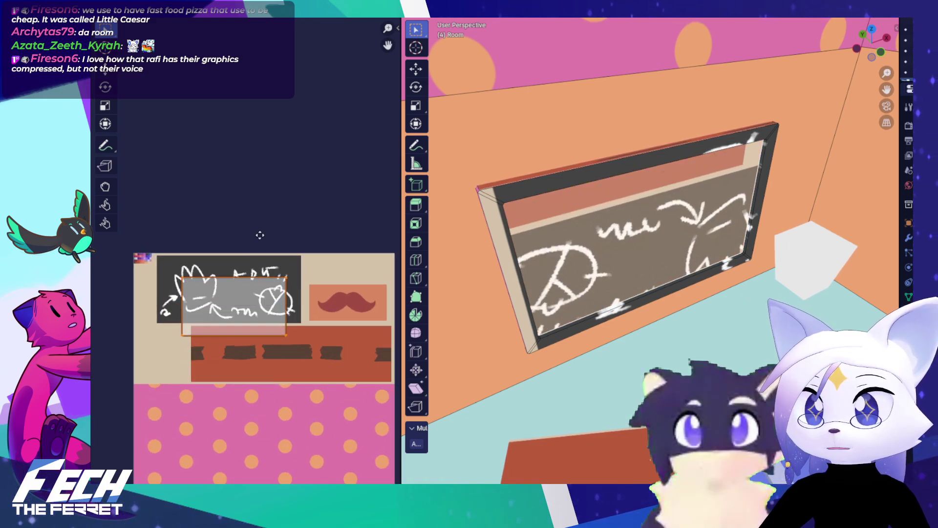
click(264, 220)
key(s)
click(297, 214)
drag(270, 236, 324, 210)
key(g)
click(309, 226)
key(s)
click(334, 225)
Step: Stretch the UV island along X to the drawing's full width and rotate it so the chalkboard drawing is upright
key(s)
key(x)
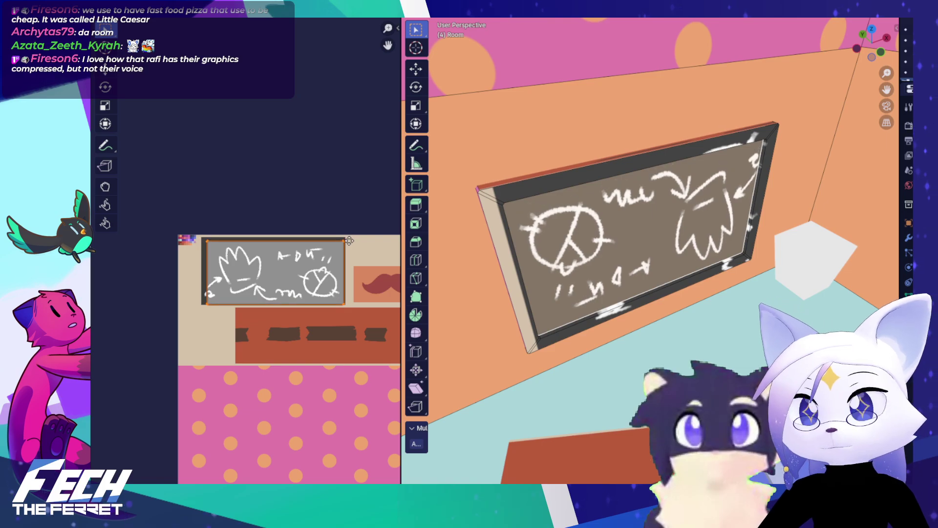
key(r)
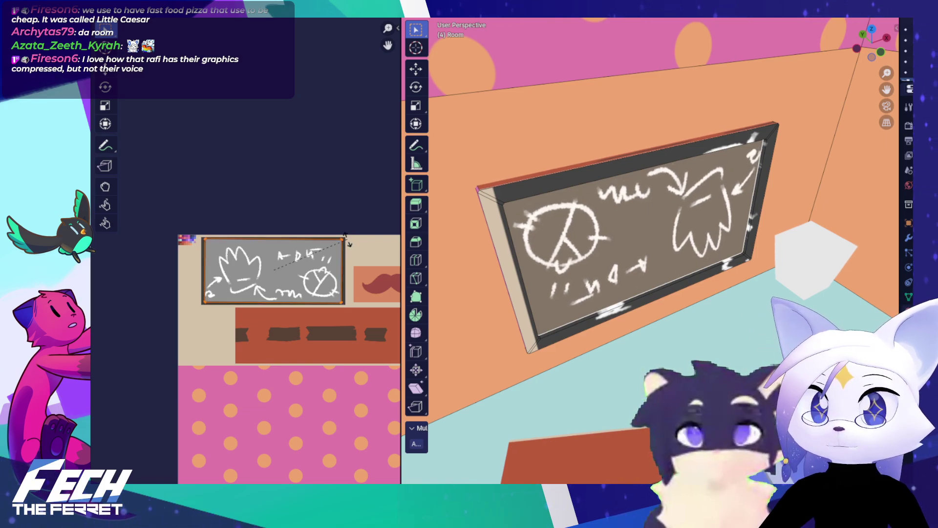
key(s)
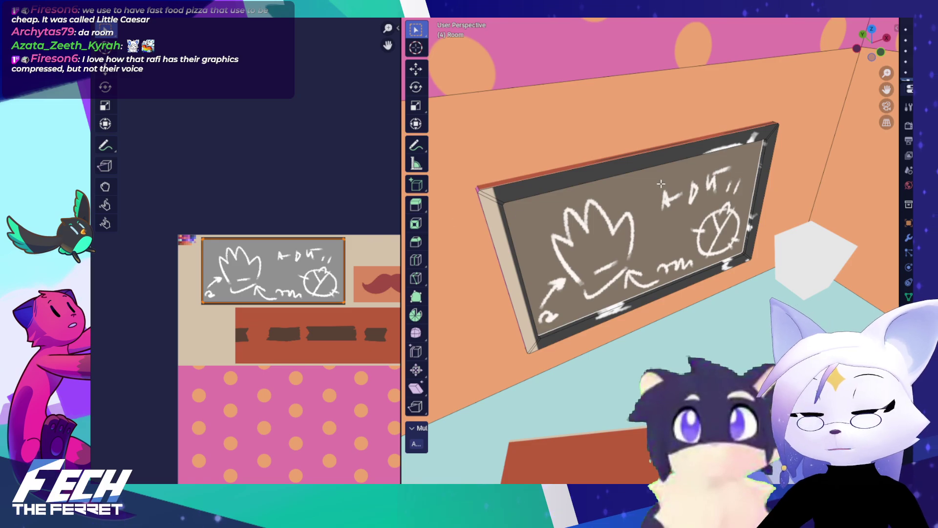
Step: Hide the wall chalkboard's drawing face and select the whole connected frame around it
scroll(661, 183, up, 1)
click(535, 217)
click(565, 239)
key(h)
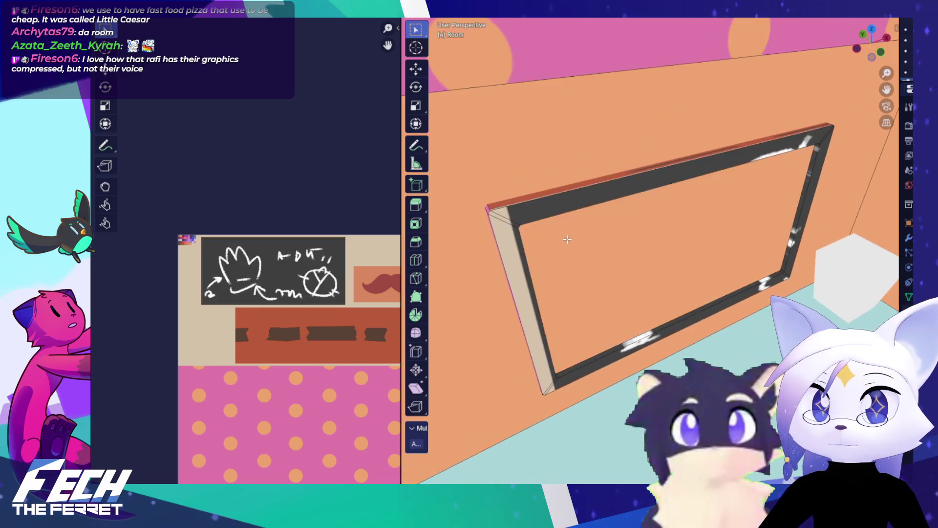
click(578, 204)
key(l)
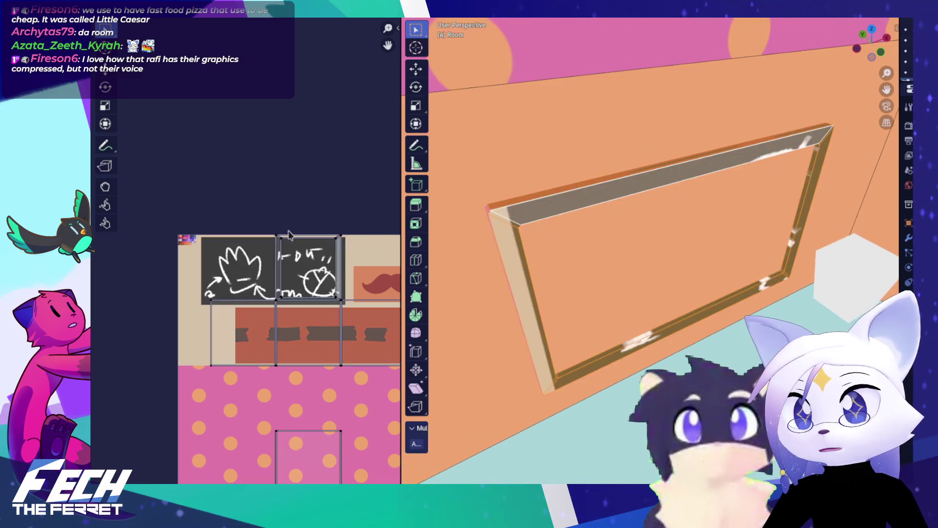
Step: Scale the chalkboard frame's UVs to 0 and move the collapsed point onto the colour palette of the texture sheet
key(a)
key(s)
key(0)
key(g)
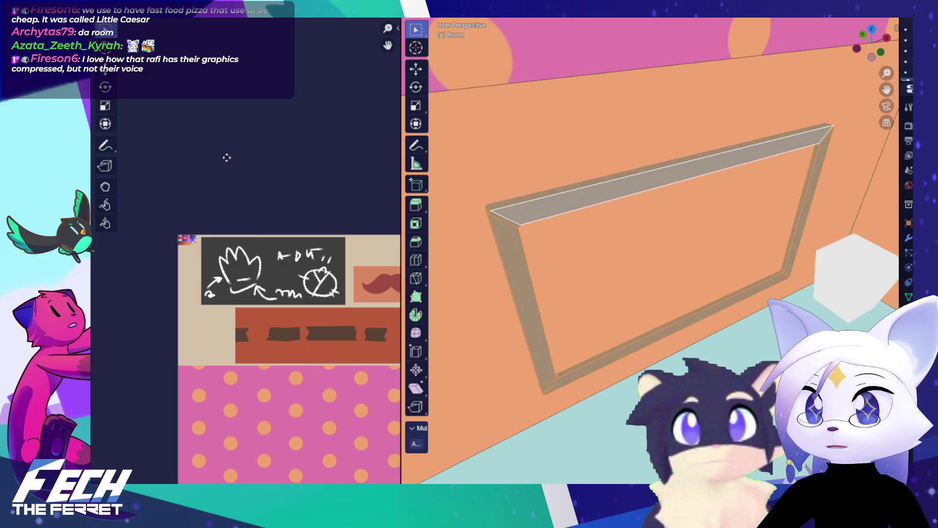
right_click(196, 122)
drag(192, 143, 283, 154)
scroll(293, 180, up, 5)
key(g)
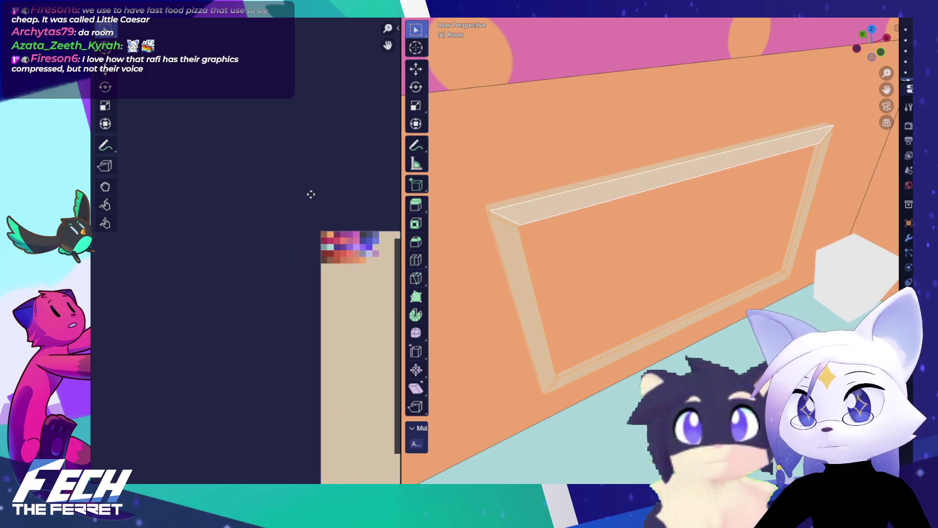
scroll(253, 190, up, 4)
drag(324, 204, 246, 219)
key(g)
click(165, 235)
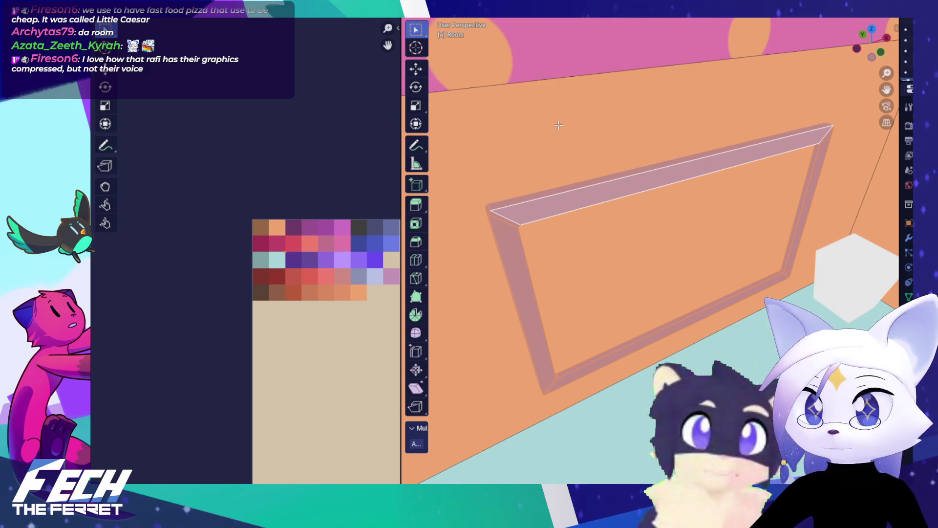
Step: Move the frame's collapsed UV point onto the crimson red palette swatch
scroll(328, 210, up, 3)
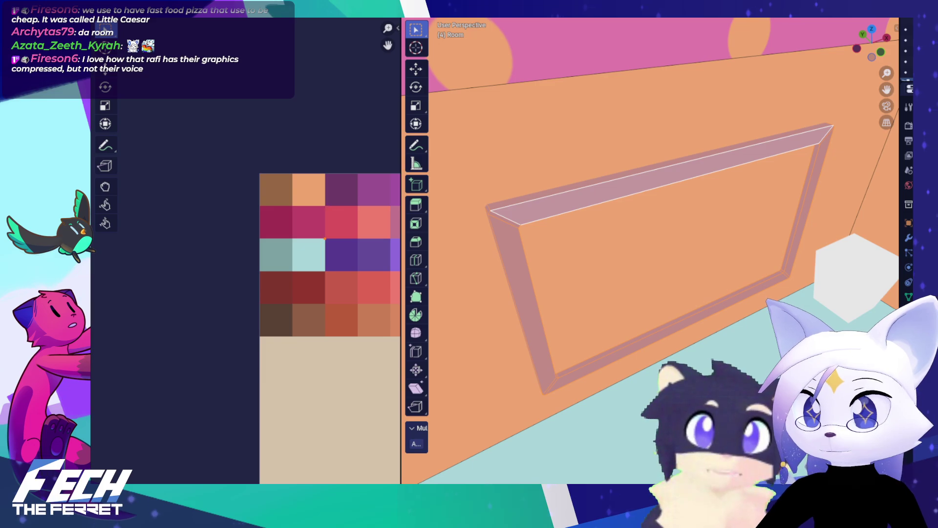
key(F3)
key(Escape)
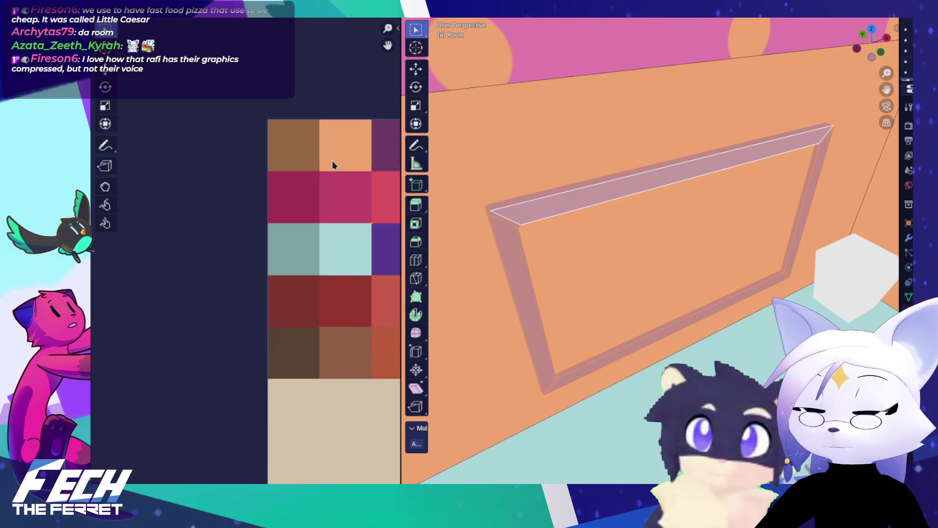
scroll(301, 165, up, 4)
drag(301, 164, 276, 172)
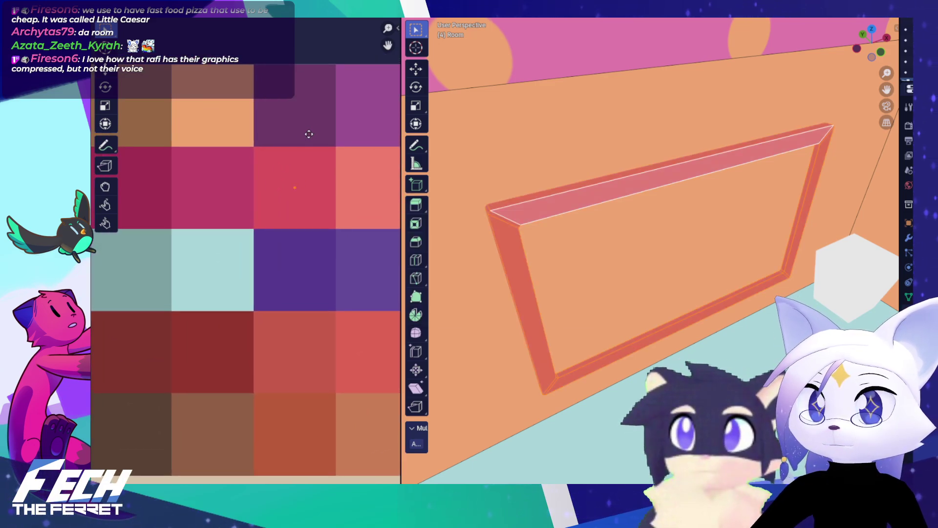
scroll(484, 182, up, 3)
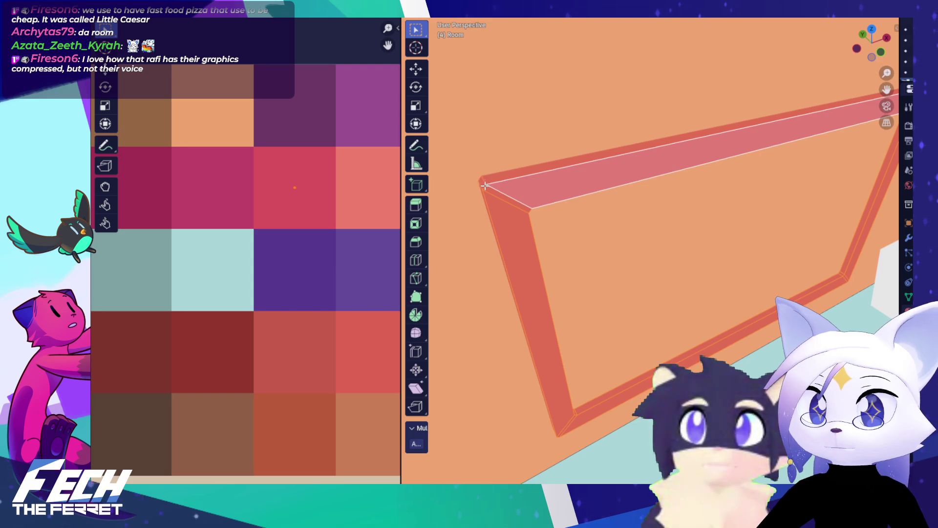
Step: Select the face loop around the frame's outer edge and move its UVs to the neighbouring darker magenta swatch
click(485, 186)
alt+click(484, 181)
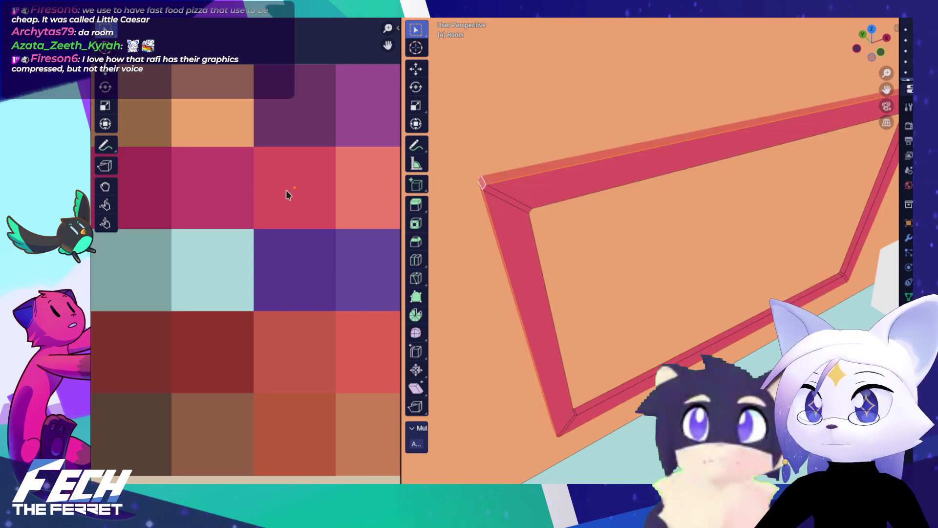
click(488, 189)
scroll(623, 189, down, 1)
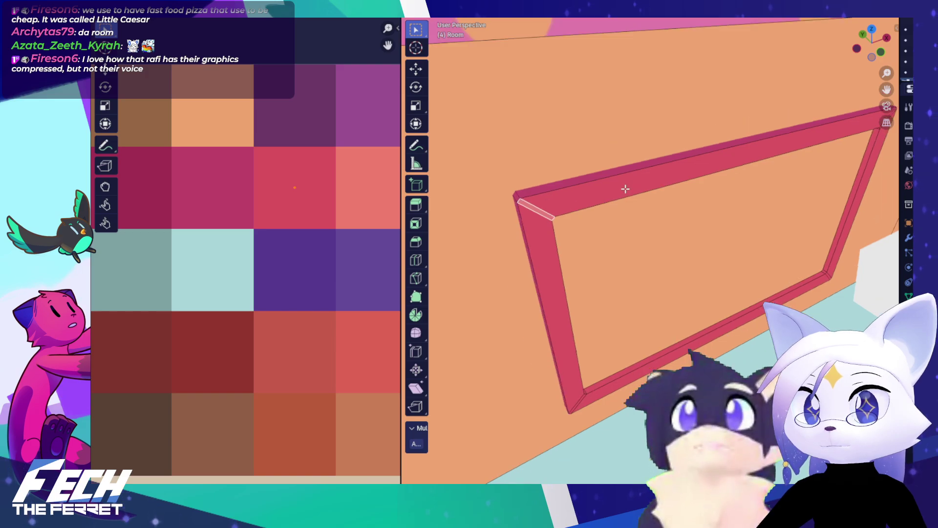
mouse_move(723, 162)
mouse_down()
mouse_move(560, 152)
mouse_move(719, 153)
mouse_up()
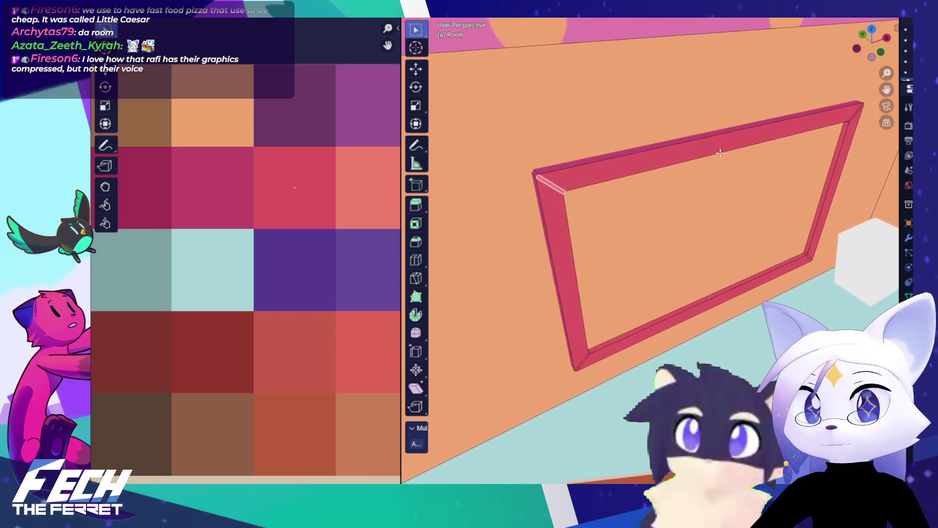
Step: Select the face loop along the frame's inner rim and shift its UVs to the darker magenta swatch
scroll(718, 153, up, 3)
drag(488, 150, 575, 128)
alt+click(572, 145)
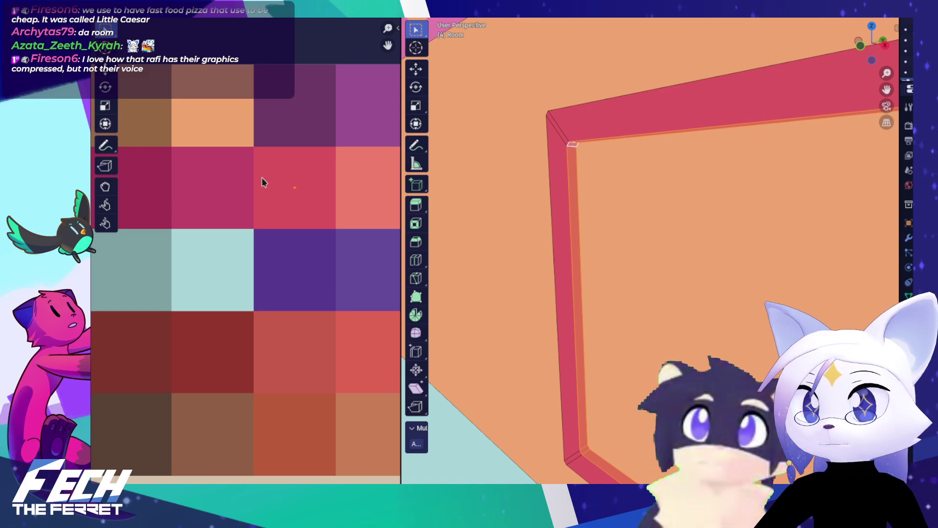
Step: Select the narrow diagonal faces at the frame's corners, move their UVs to the darkest magenta swatch and return to Object Mode
click(569, 145)
shift+click(561, 132)
drag(586, 377, 526, 226)
drag(520, 294, 461, 213)
scroll(530, 255, down, 4)
scroll(592, 240, down, 3)
scroll(596, 231, up, 2)
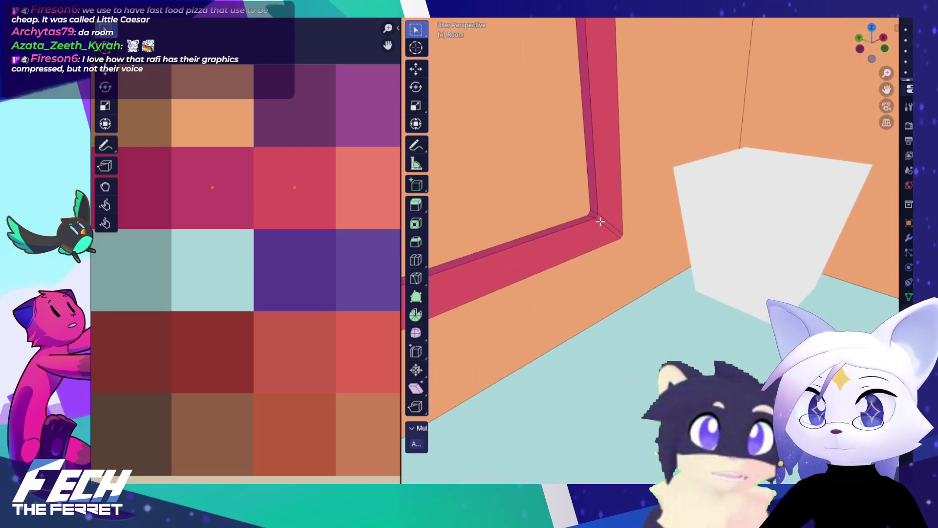
drag(536, 133, 644, 185)
click(662, 145)
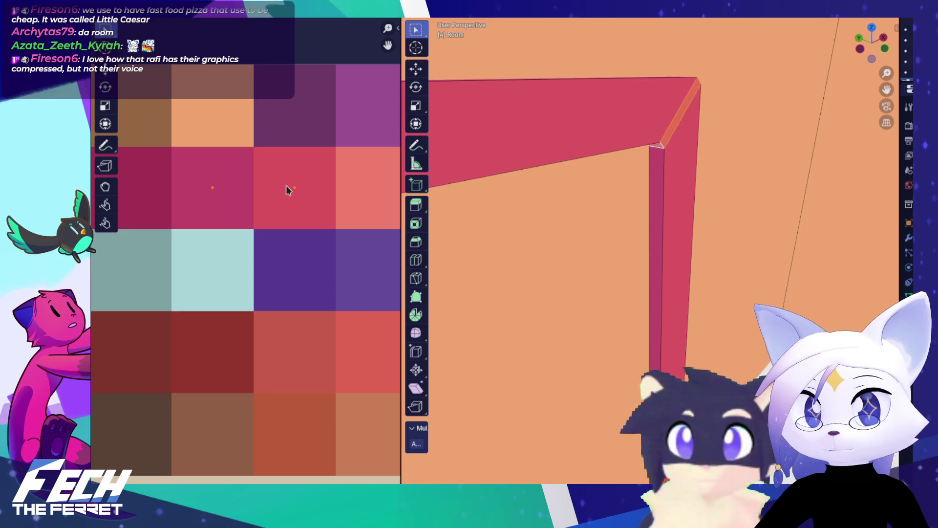
scroll(288, 192, down, 2)
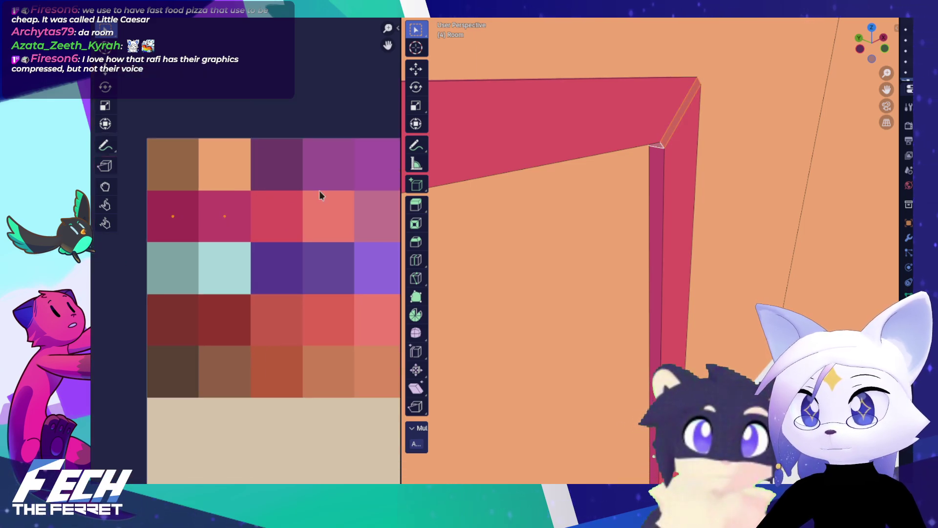
key(Tab)
Step: Examine the coloured chalkboard frame within the whole textured room and against the texture sheet
scroll(647, 205, down, 5)
drag(647, 220, 720, 216)
scroll(679, 211, down, 7)
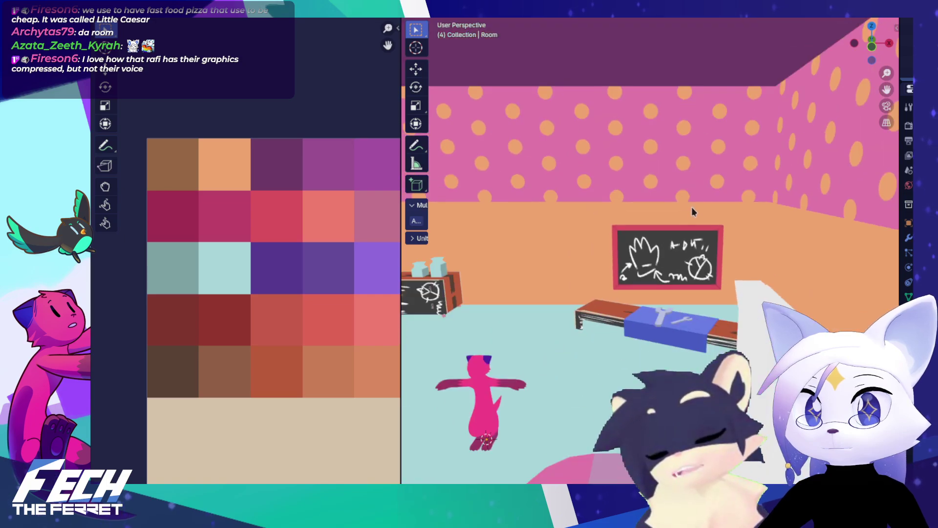
scroll(616, 219, down, 3)
mouse_move(628, 216)
mouse_down()
mouse_move(682, 203)
mouse_move(629, 208)
mouse_move(645, 217)
mouse_move(634, 227)
mouse_up()
scroll(647, 220, down, 1)
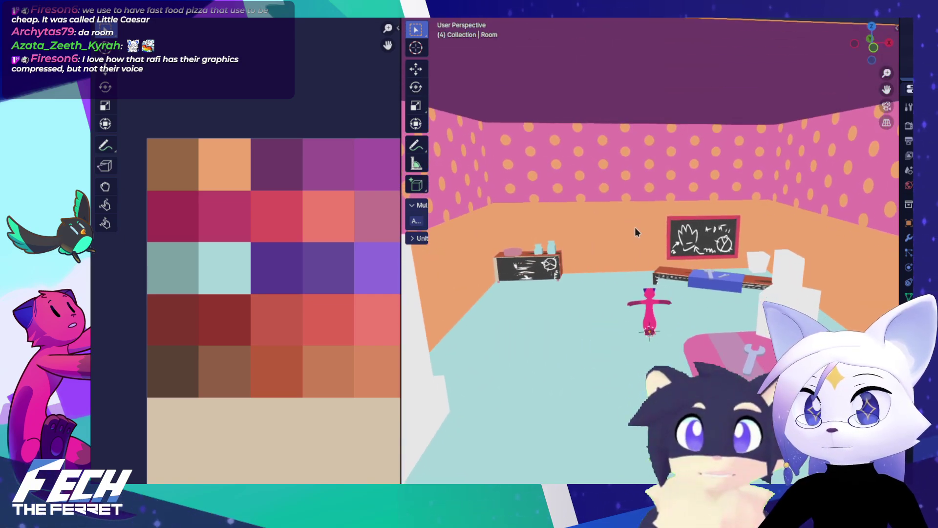
scroll(275, 235, down, 8)
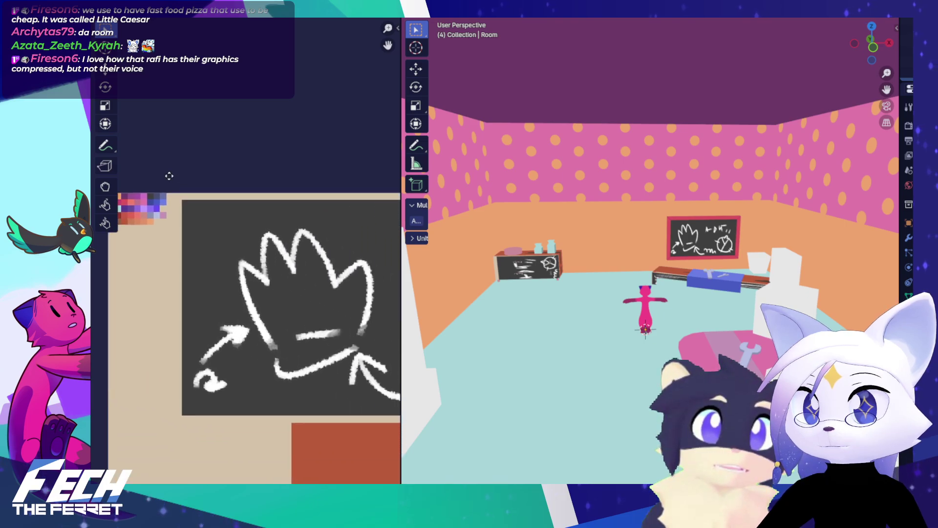
drag(254, 208, 148, 114)
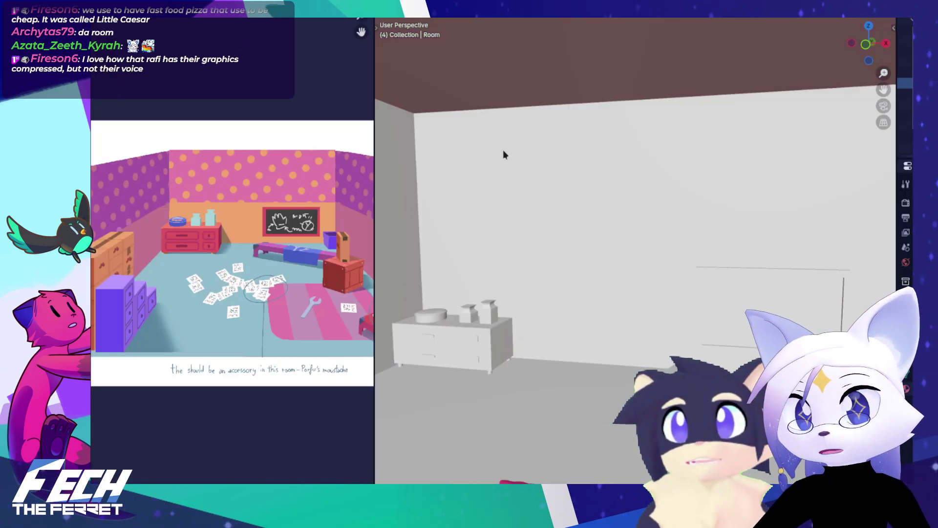
Step: Switch to the layout with the concept drawing and set its viewport shading to texture colour with flat lighting
scroll(504, 154, down, 5)
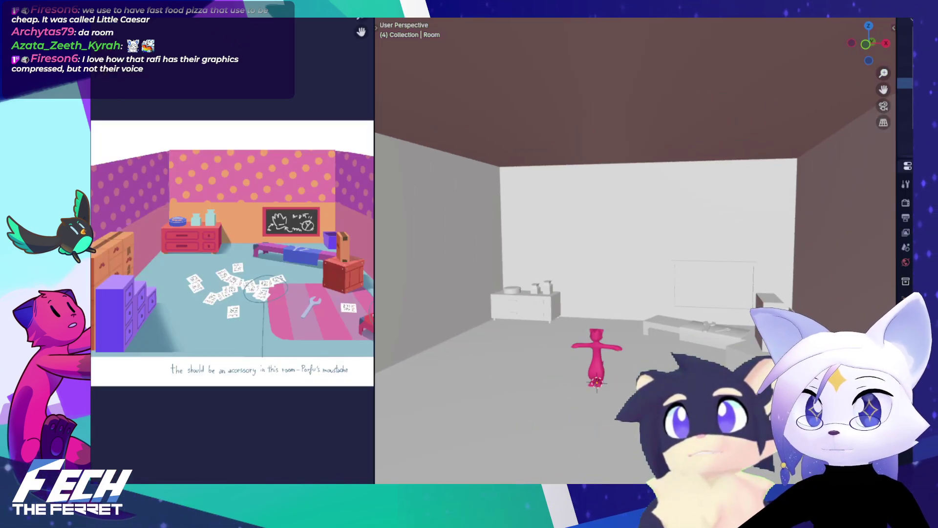
click(910, 201)
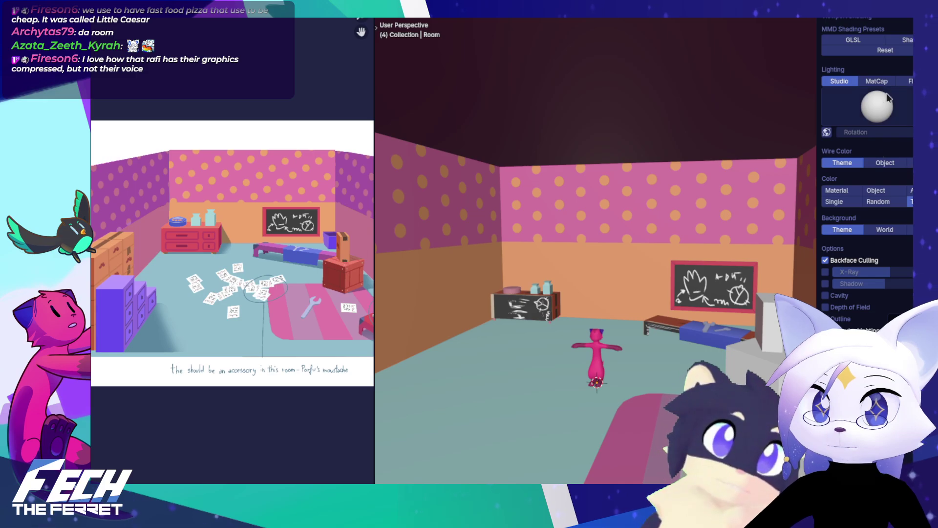
click(908, 81)
mouse_move(646, 209)
mouse_down()
mouse_move(641, 163)
mouse_move(646, 182)
mouse_up()
scroll(592, 201, up, 3)
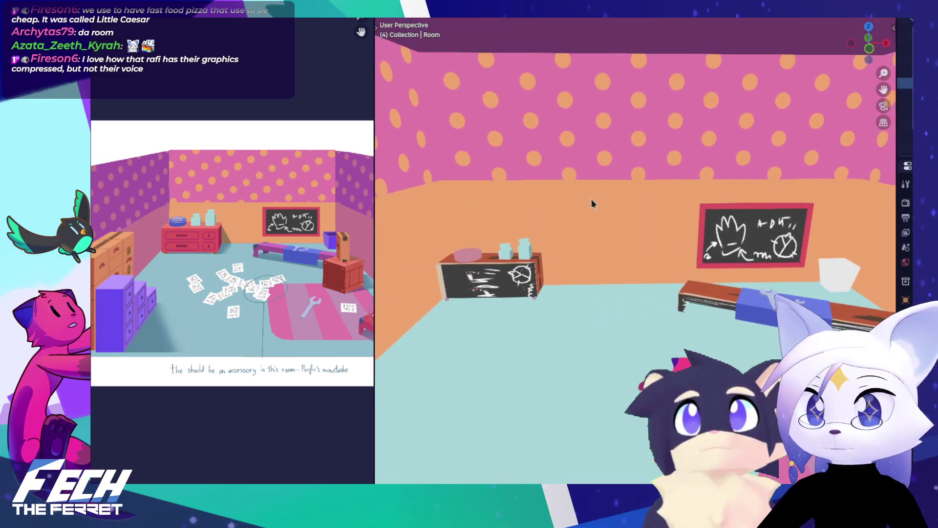
Step: Inspect the side table's mesh in Edit Mode and return to Object Mode
scroll(572, 209, up, 5)
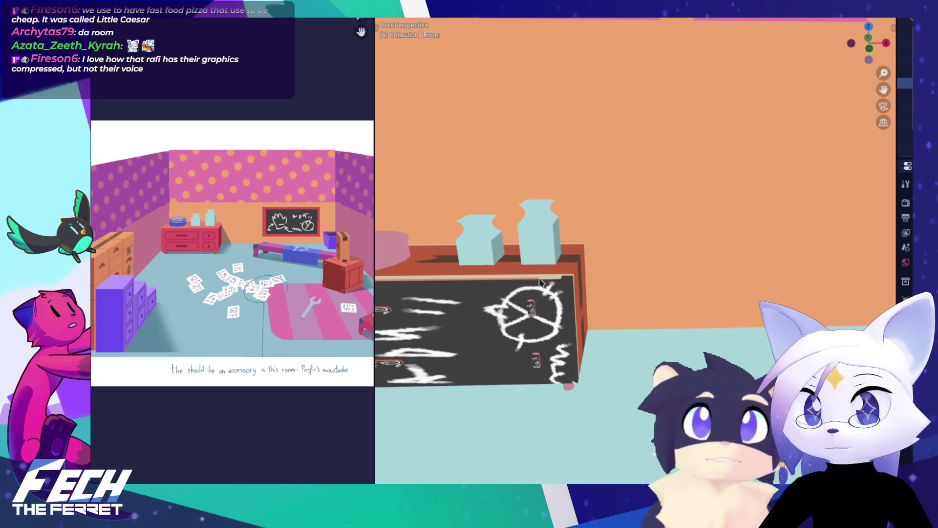
click(540, 288)
key(Tab)
drag(592, 251, 676, 213)
key(a)
key(Tab)
scroll(718, 218, down, 4)
scroll(677, 215, up, 1)
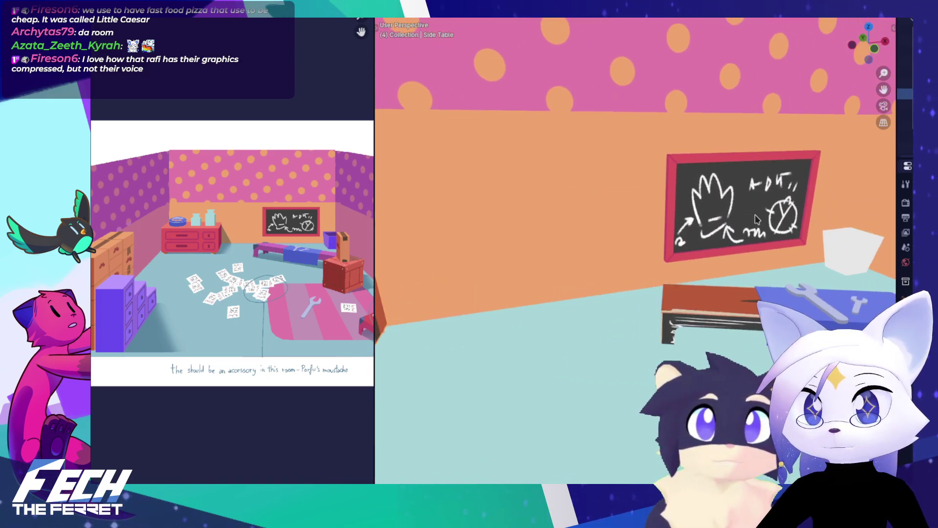
scroll(755, 215, down, 4)
drag(755, 215, 743, 204)
click(694, 273)
key(h)
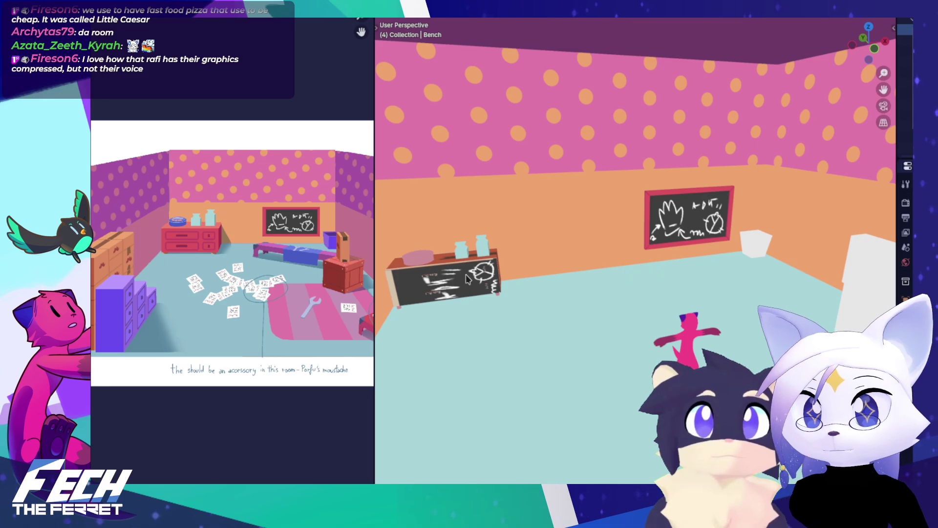
click(467, 278)
key(h)
key(ctrl+z)
key(ctrl+z)
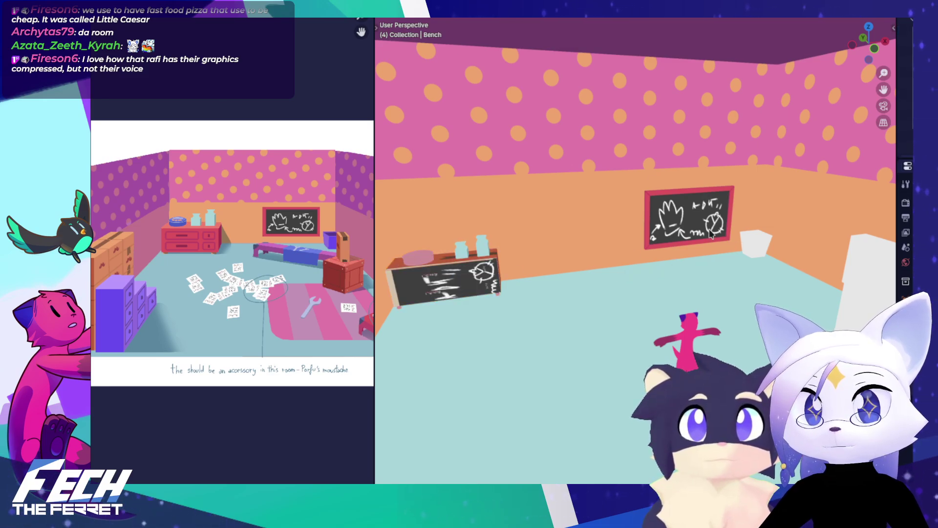
Step: Compare the textured room's overall colours and furniture placement with the concept drawing
scroll(711, 234, down, 5)
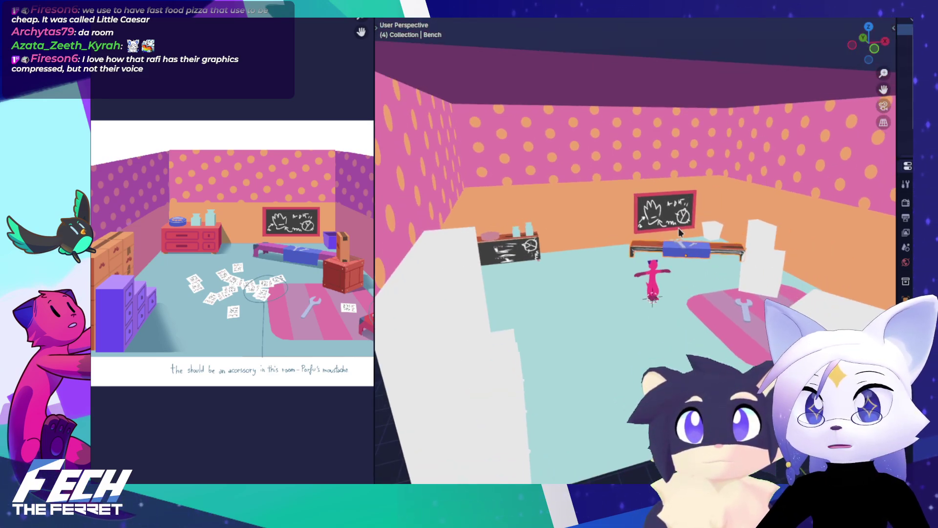
drag(678, 228, 635, 220)
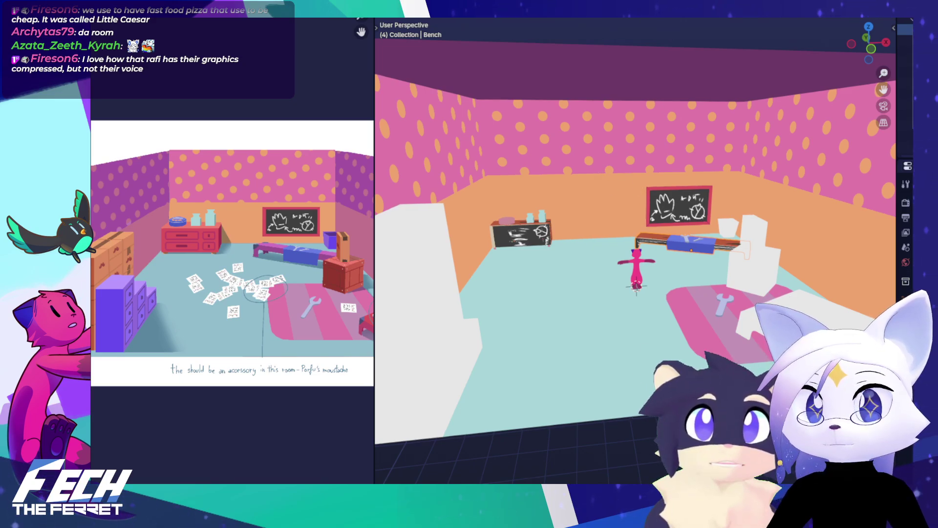
drag(650, 347, 662, 355)
key(alt+a)
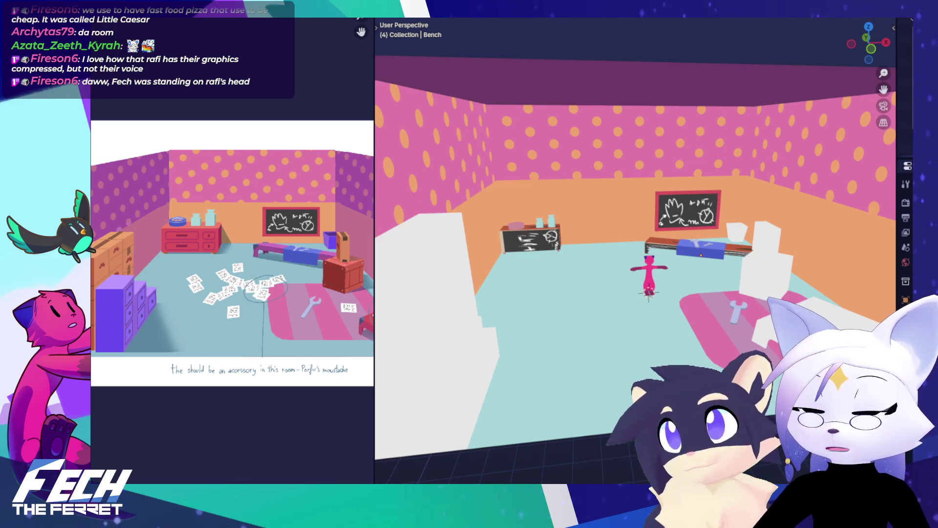
scroll(635, 251, up, 3)
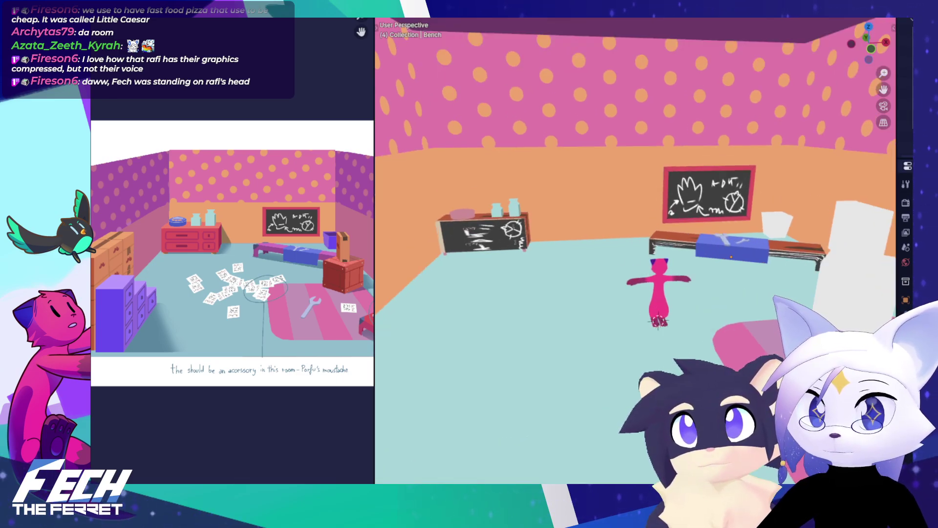
scroll(624, 205, up, 3)
scroll(574, 192, down, 5)
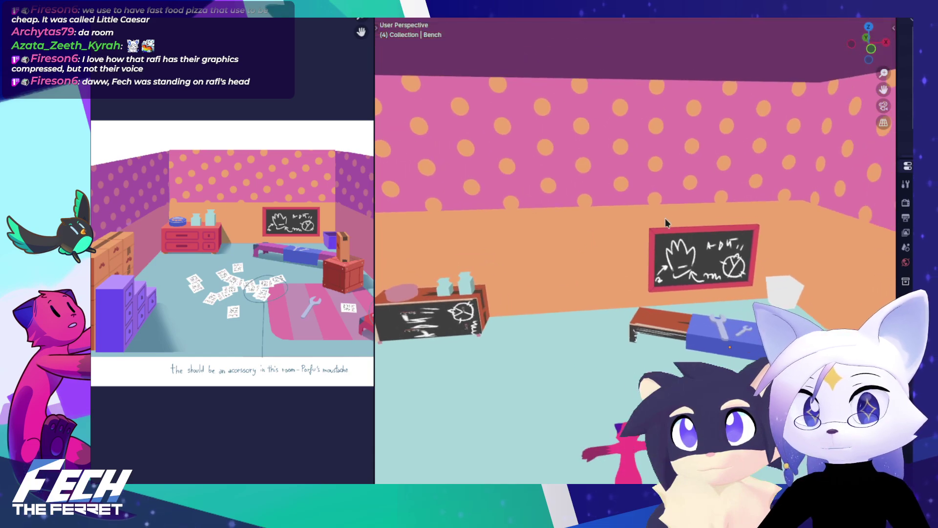
drag(548, 181, 617, 181)
scroll(618, 181, up, 3)
scroll(427, 215, up, 1)
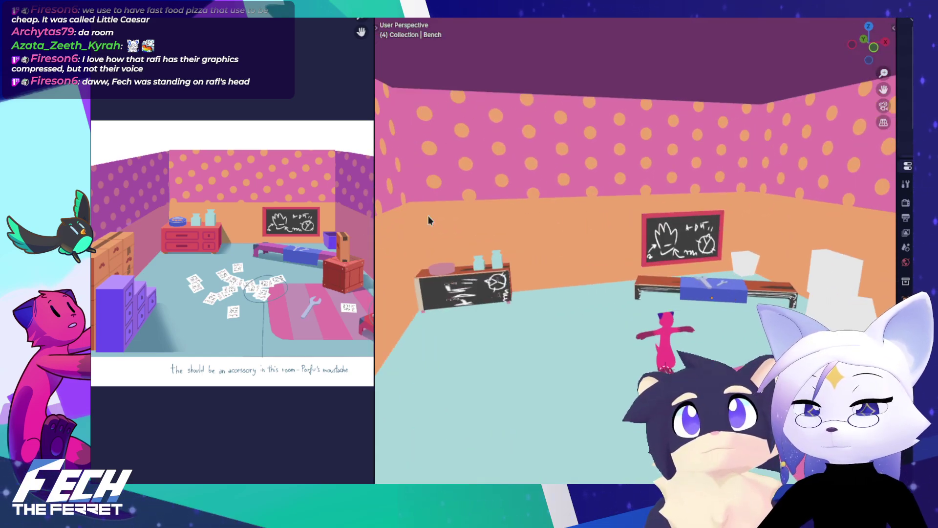
Step: Compare the chalkboard and bench up close with their counterparts in the concept drawing
drag(437, 243, 601, 235)
scroll(607, 199, up, 3)
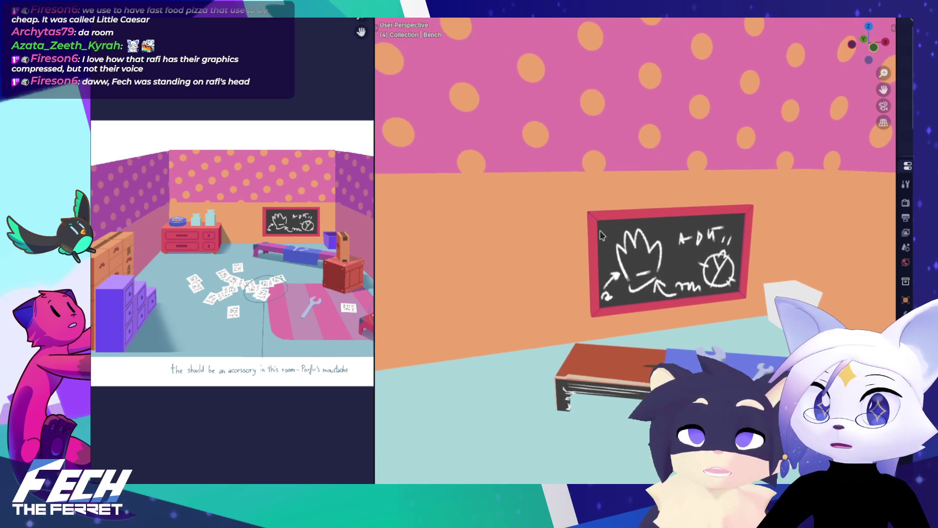
drag(238, 240, 186, 225)
scroll(253, 235, up, 2)
scroll(262, 224, up, 4)
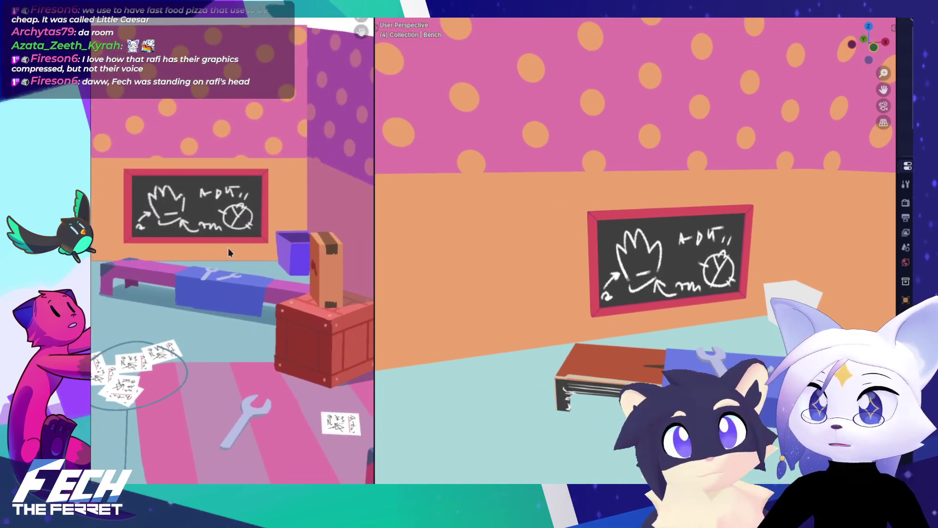
drag(694, 338, 659, 296)
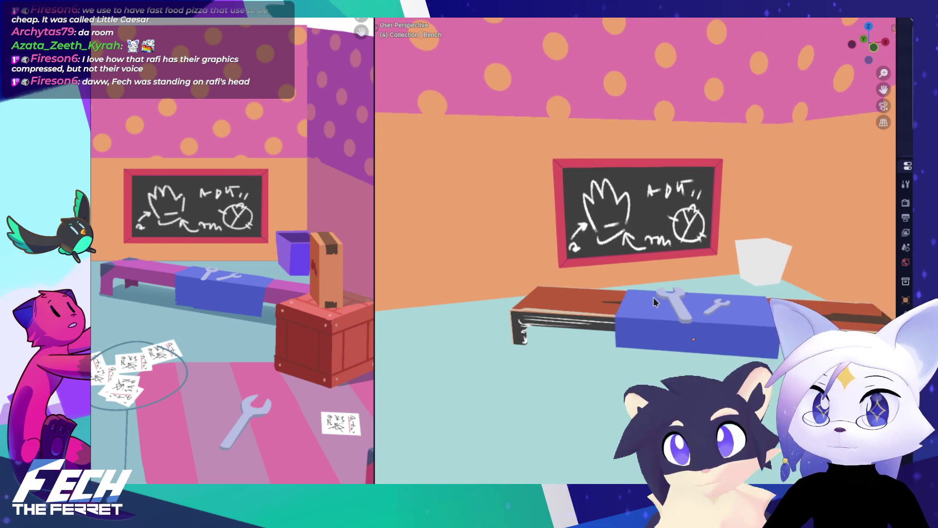
scroll(254, 254, down, 4)
drag(276, 293, 309, 294)
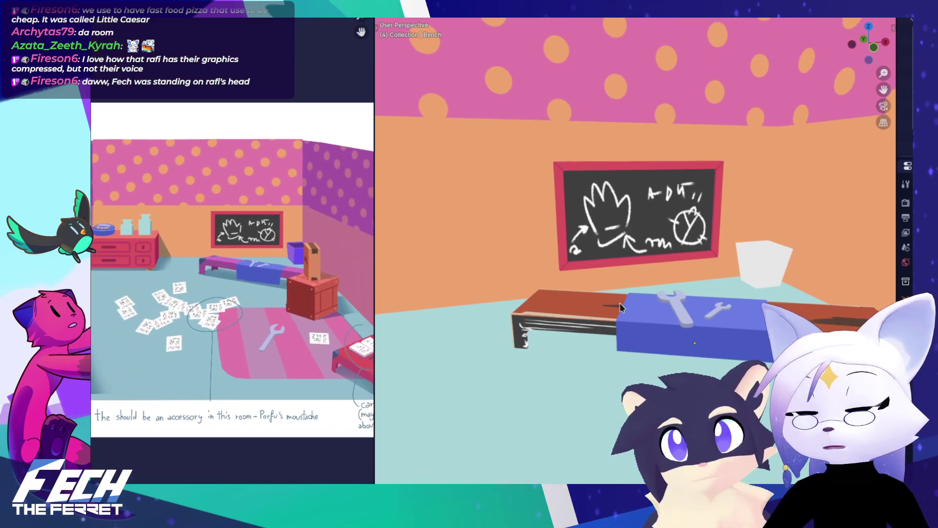
Step: Hide the Fech_Body character standing in the middle of the room
scroll(616, 303, down, 3)
mouse_move(640, 303)
mouse_down()
mouse_move(617, 304)
mouse_move(620, 286)
mouse_move(648, 286)
mouse_move(610, 302)
mouse_move(633, 300)
mouse_up()
scroll(648, 286, down, 2)
click(641, 292)
key(h)
scroll(620, 291, down, 2)
scroll(248, 293, down, 2)
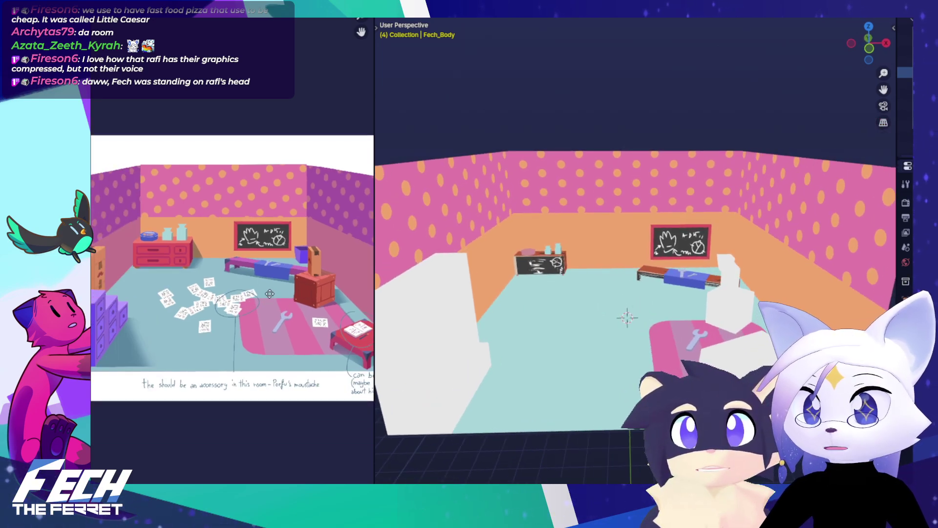
scroll(215, 295, down, 2)
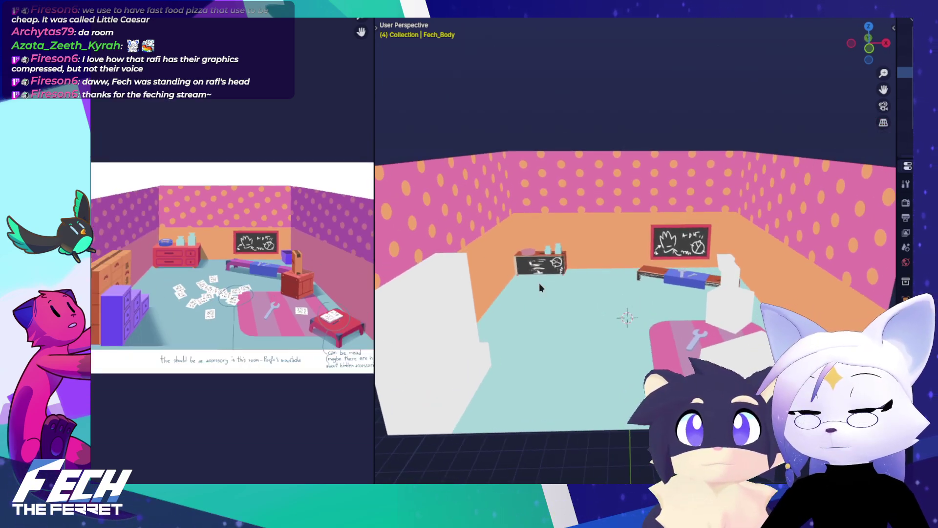
mouse_move(539, 275)
mouse_down()
mouse_move(544, 259)
mouse_move(529, 260)
mouse_up()
scroll(562, 259, up, 2)
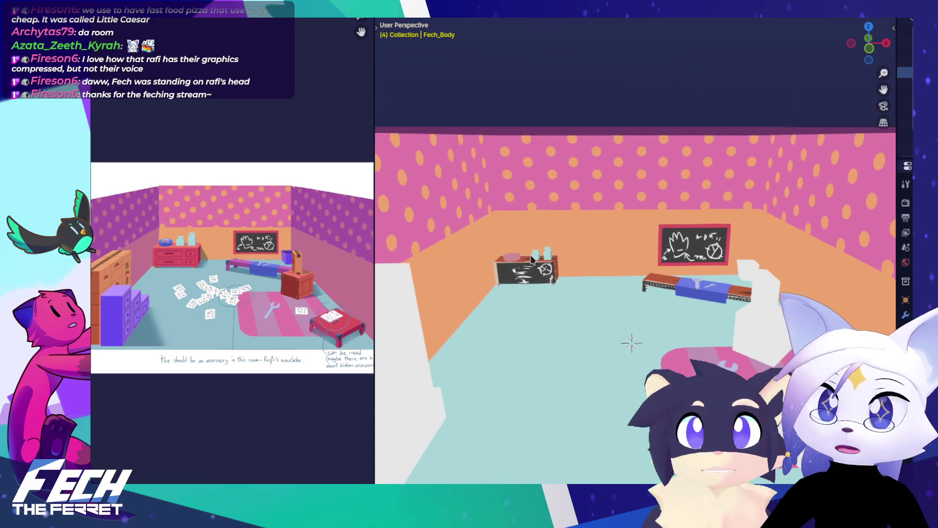